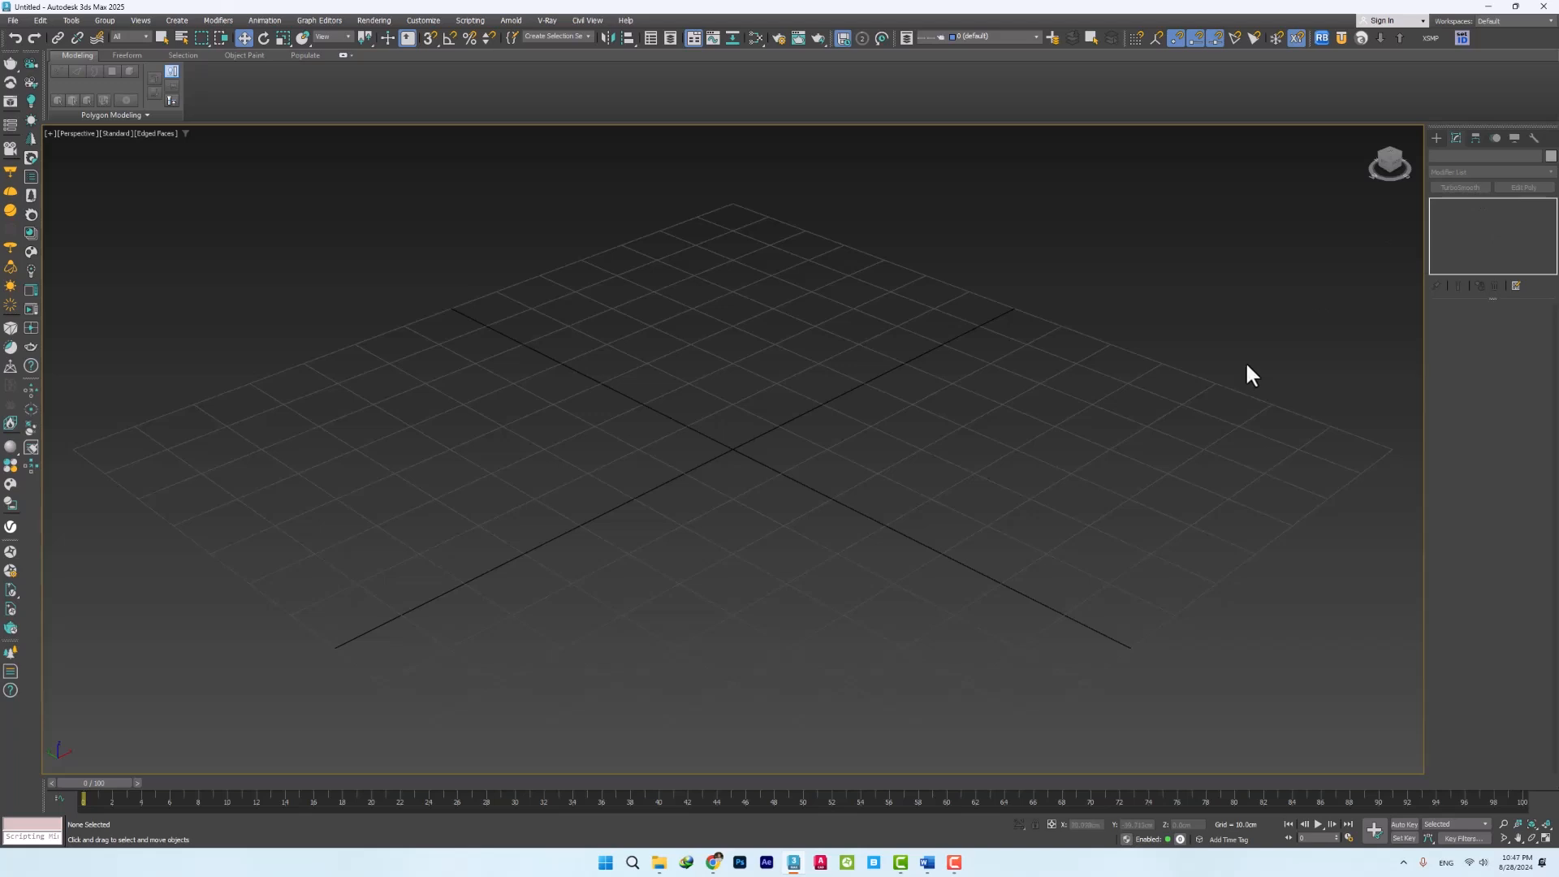
Create a large, roughly square plane in the perspective view, centred on and extending past the home grid
left_click(1435, 137)
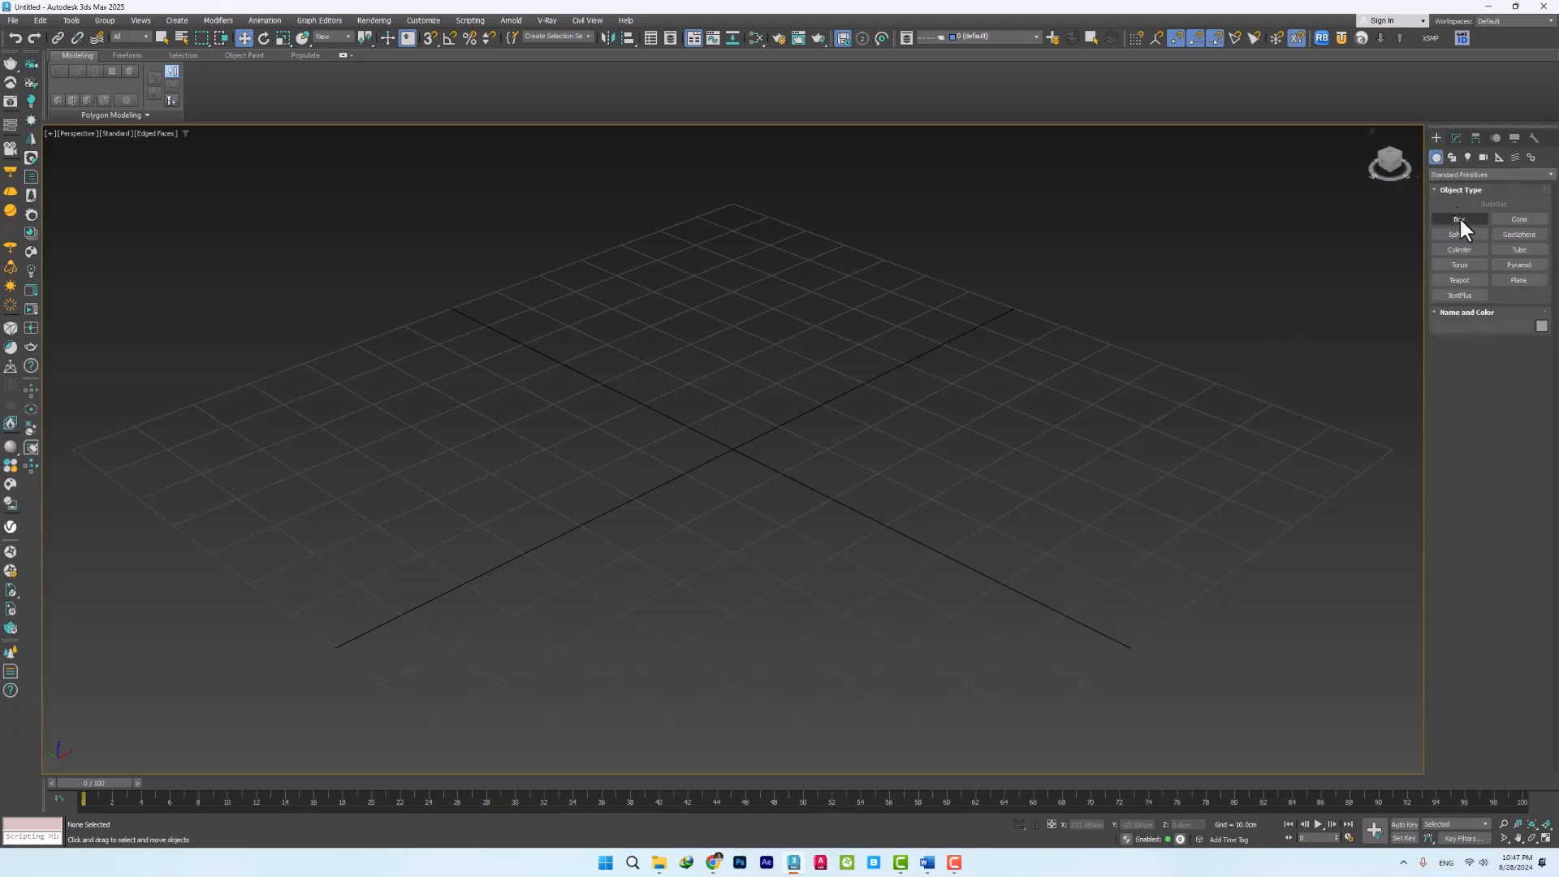
left_click(1517, 280)
scroll(682, 498, "down", 5)
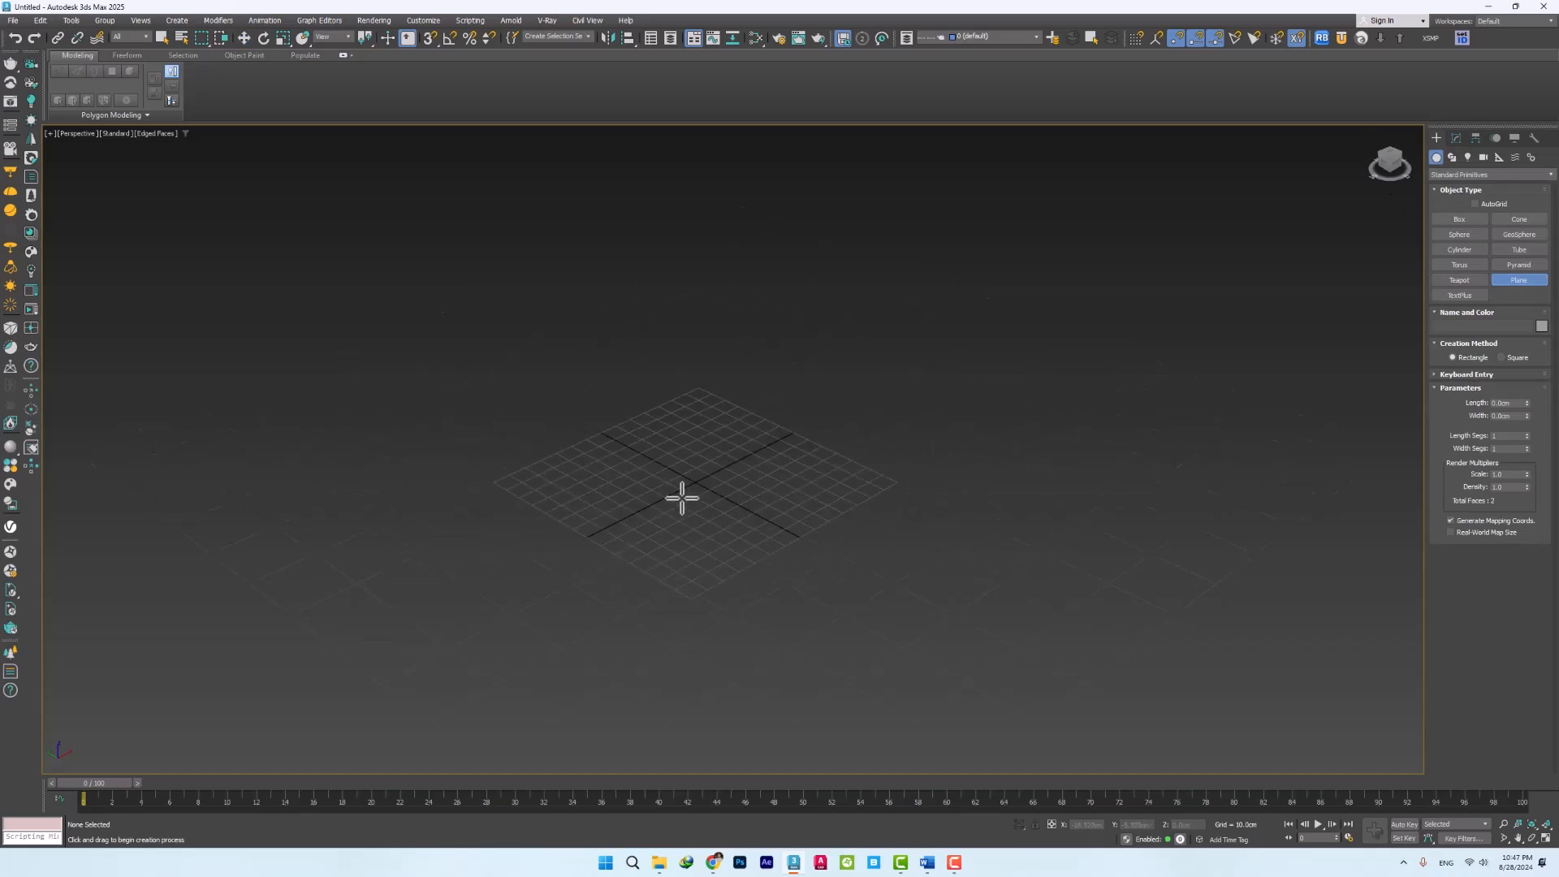
left_click_drag(713, 312, 682, 735)
key("w")
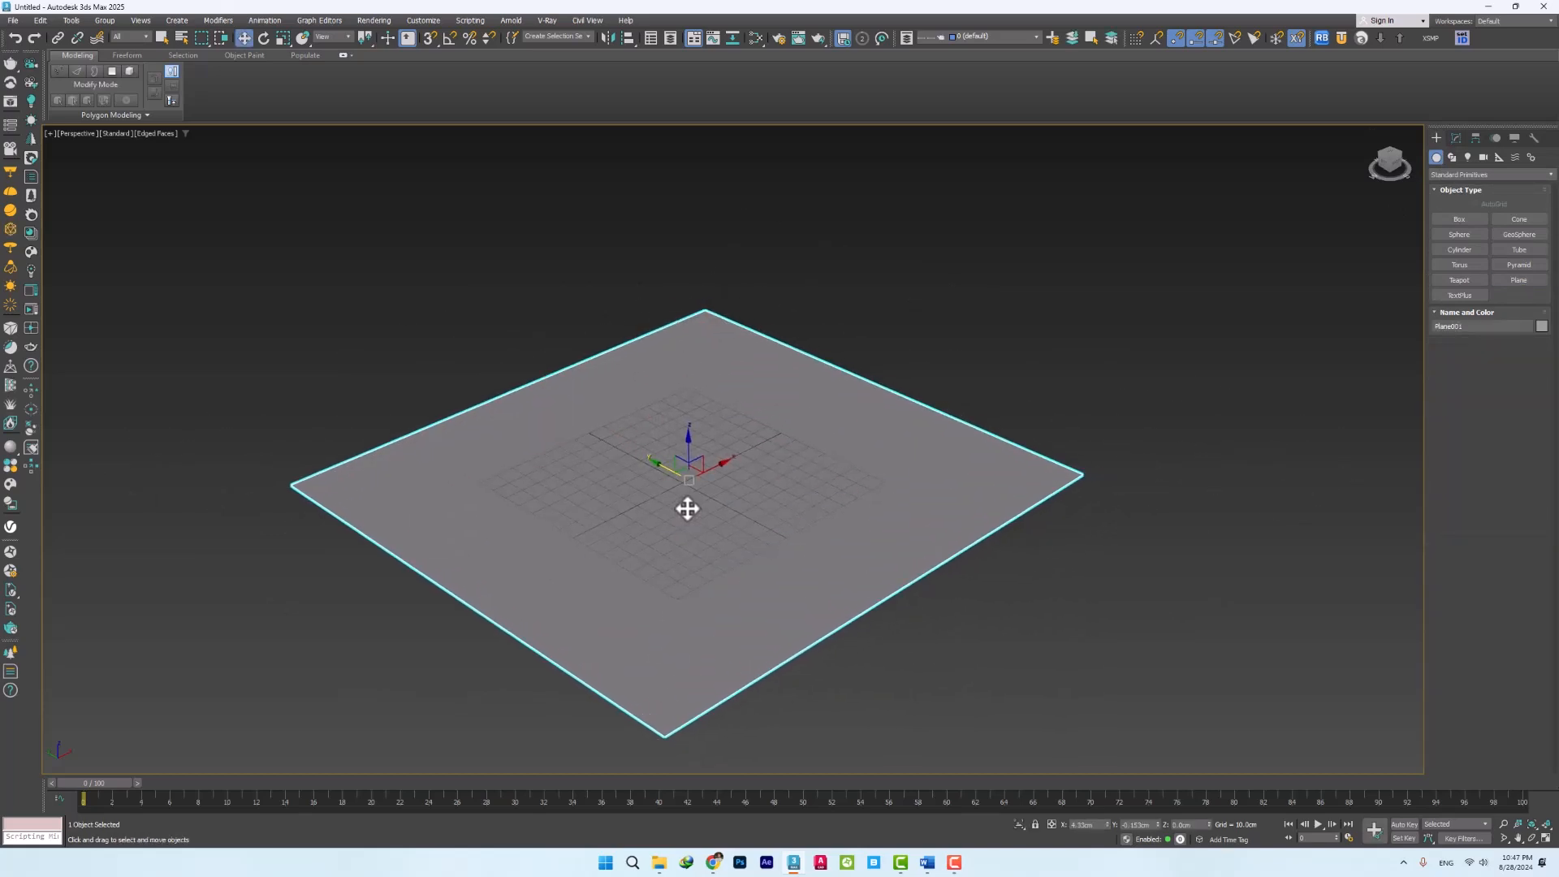
Add an Edit Poly modifier to the plane and extend its far edge straight up to form a vertical wall
scroll(688, 508, "down", 3)
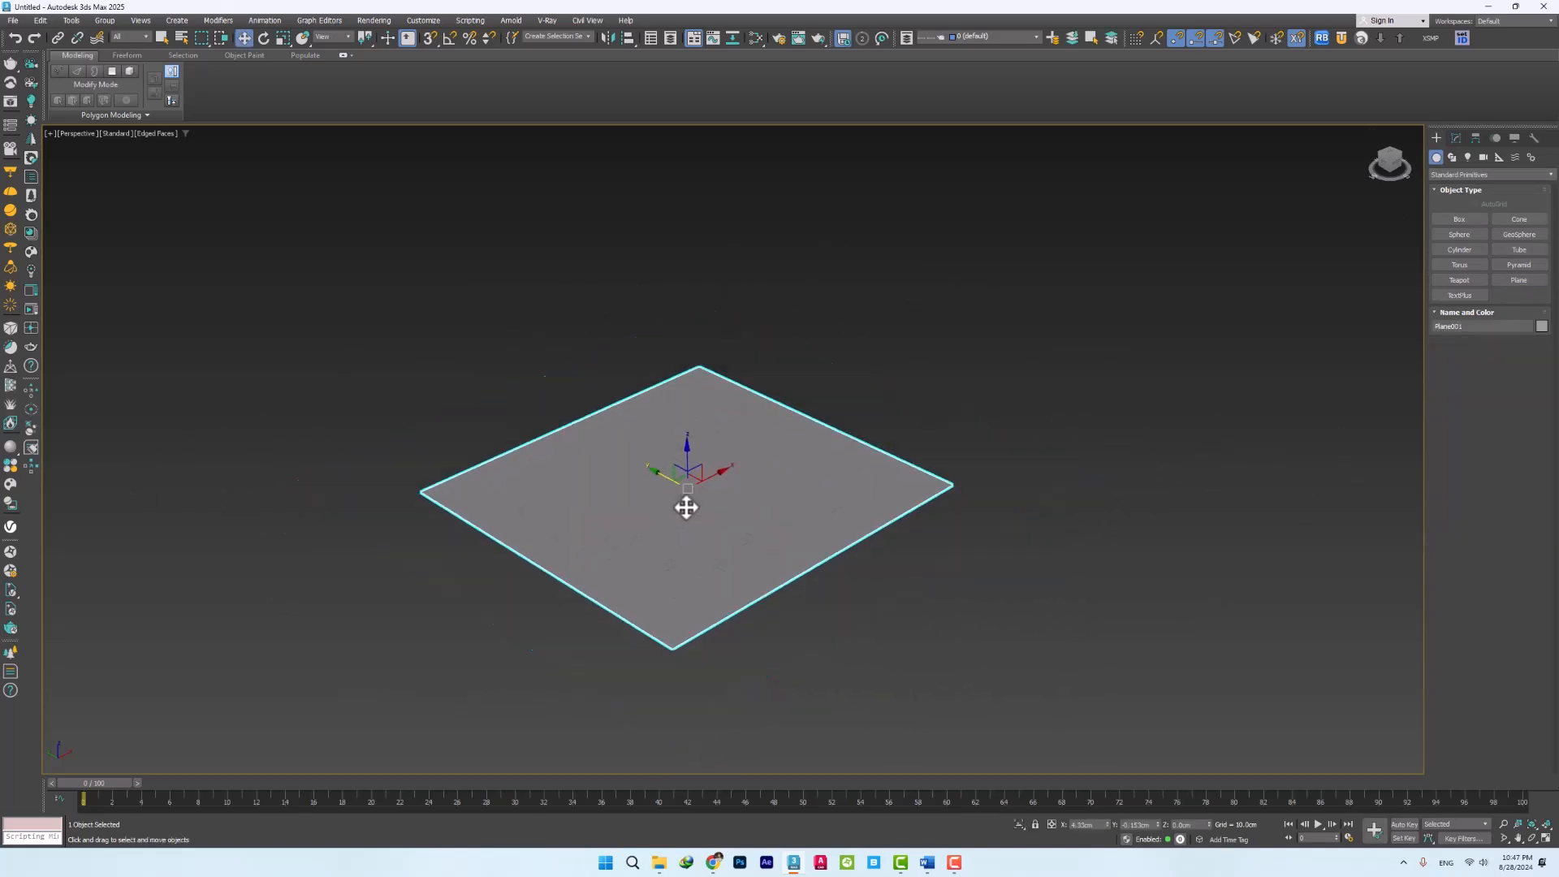
left_click(1456, 138)
left_click(1524, 188)
left_click(1473, 405)
left_click(744, 388)
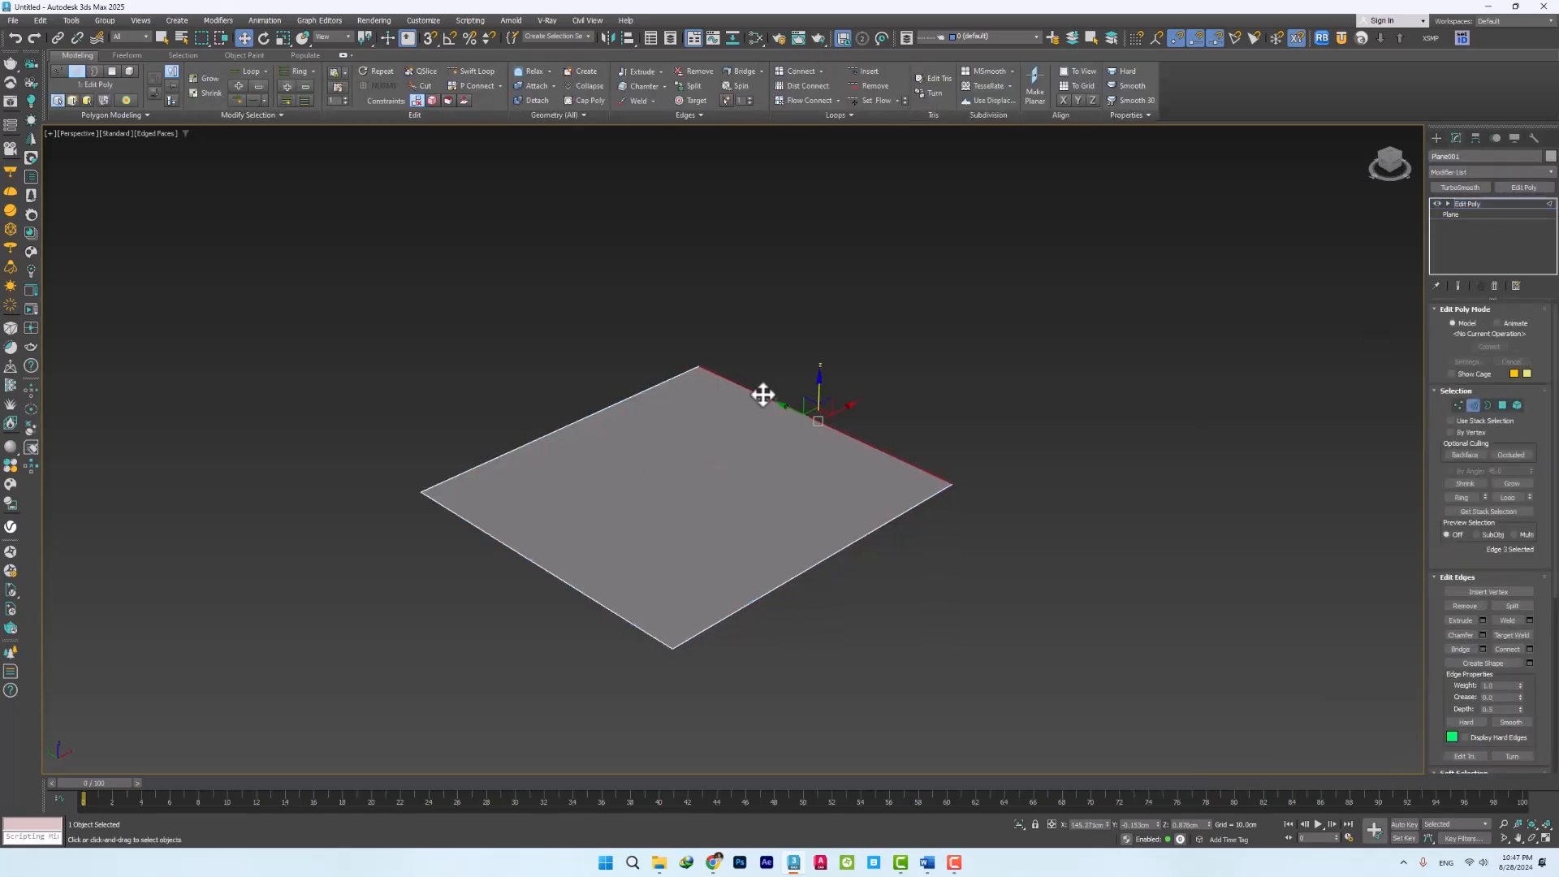
left_click_drag(821, 390, 844, 290, "shift")
middle_click_drag(841, 282, 784, 385)
middle_click_drag(795, 450, 762, 416, "alt")
left_click_drag(772, 190, 772, 169)
left_click(1467, 204)
Make two copies of the L-shaped plane along the Y axis, forming a row of three objects
scroll(796, 473, "down", 5)
middle_click_drag(796, 474, 533, 530, "alt")
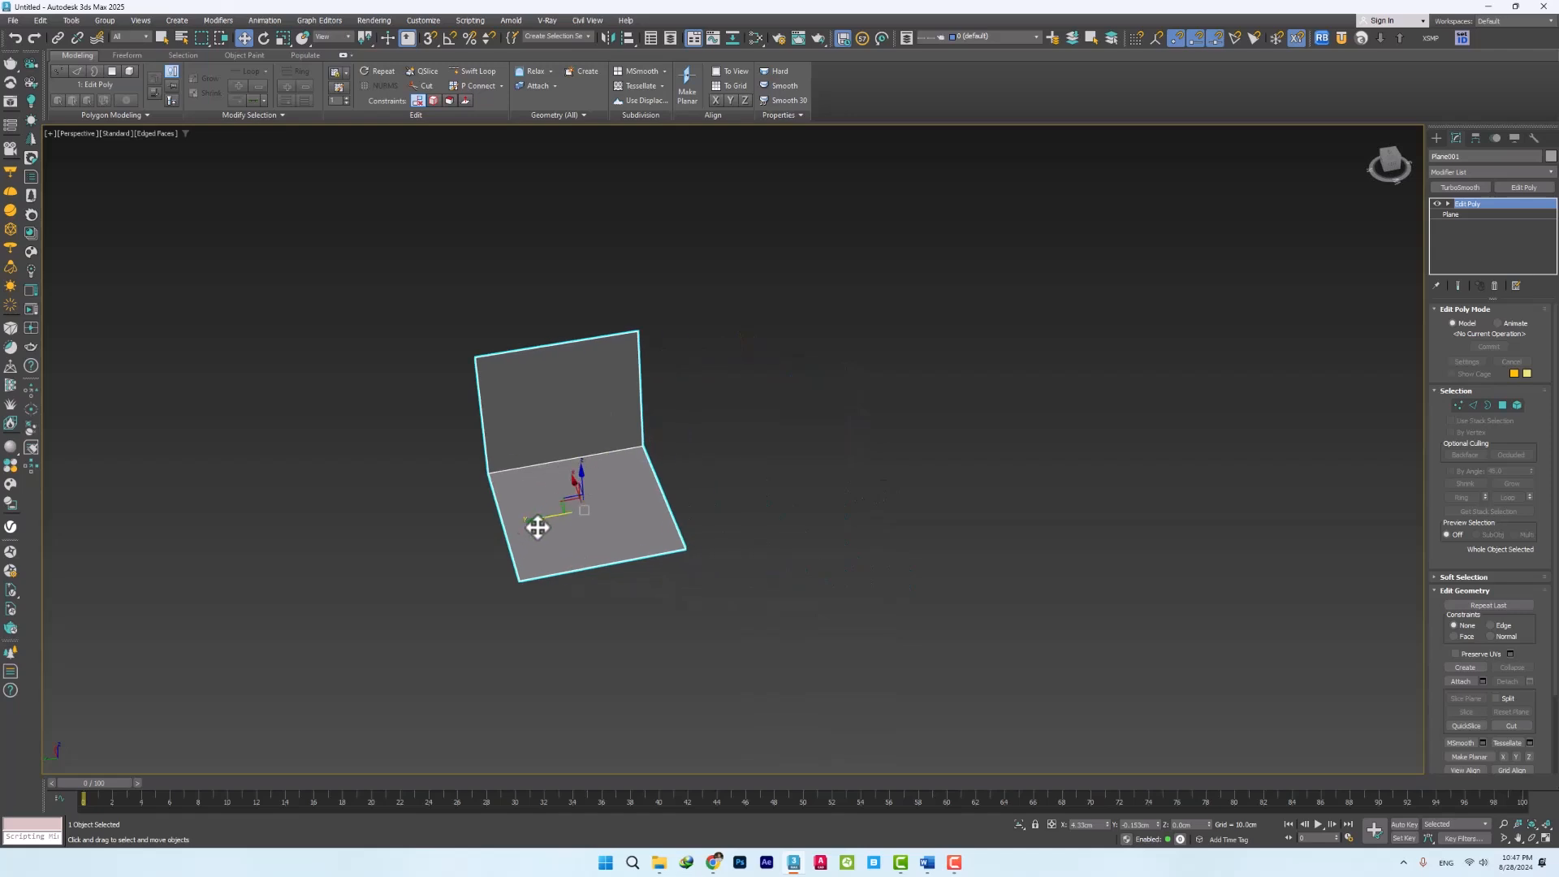
left_click_drag(553, 516, 838, 475, "shift")
left_click(781, 482)
key("ctrl+d")
mouse_move(829, 505)
middle_mouse_down("alt")
mouse_move(856, 467)
mouse_move(800, 510)
middle_mouse_up("alt")
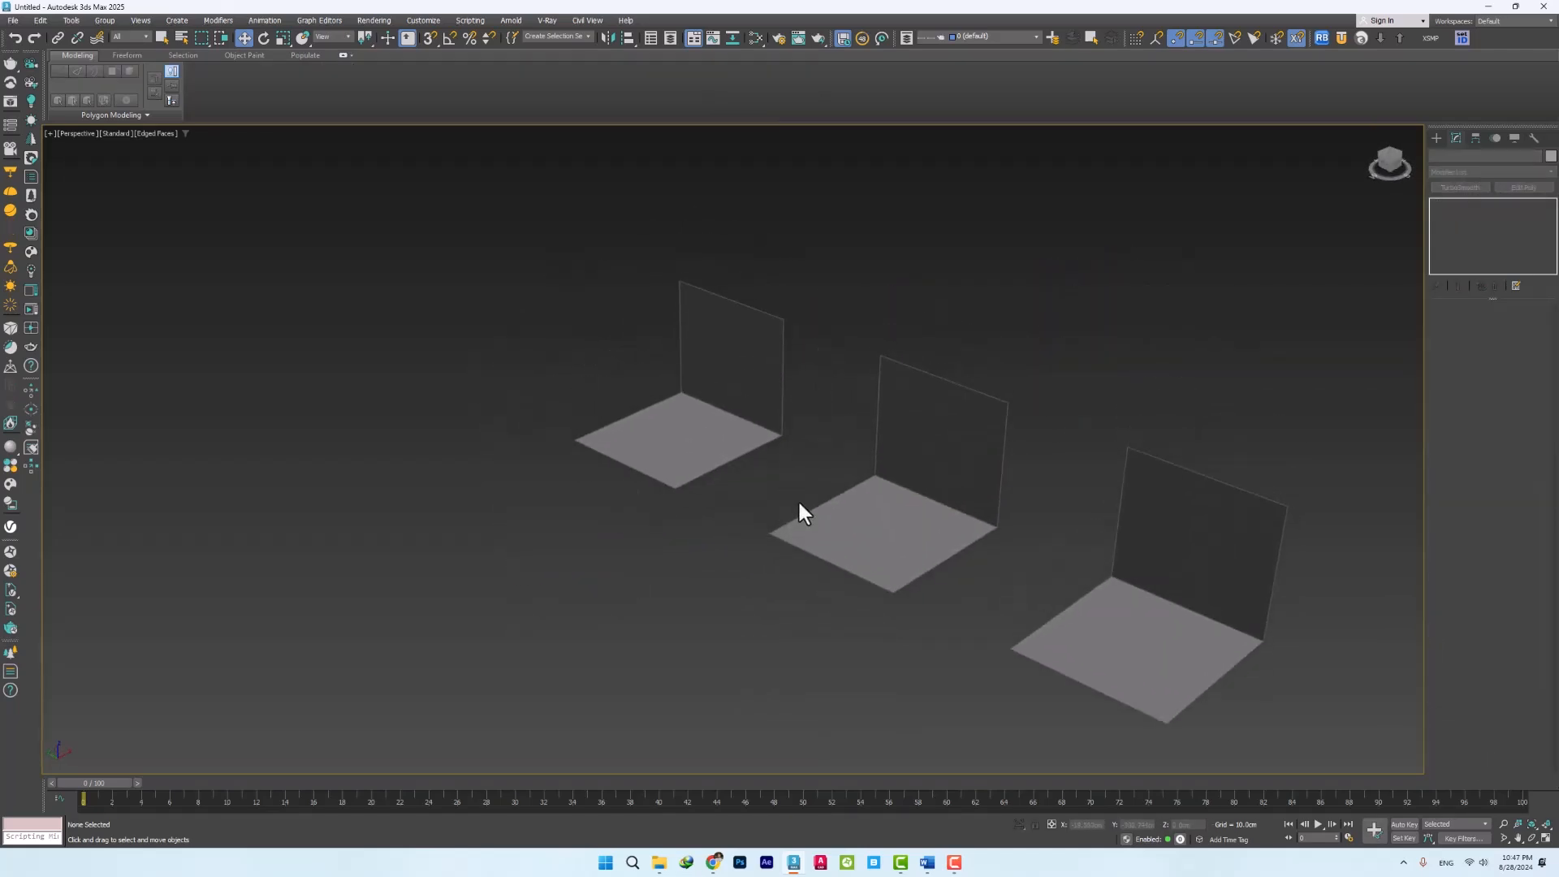
Apply TurboSmooth with 3 iterations to the first, unchamfered L-shaped plane
left_click(723, 441)
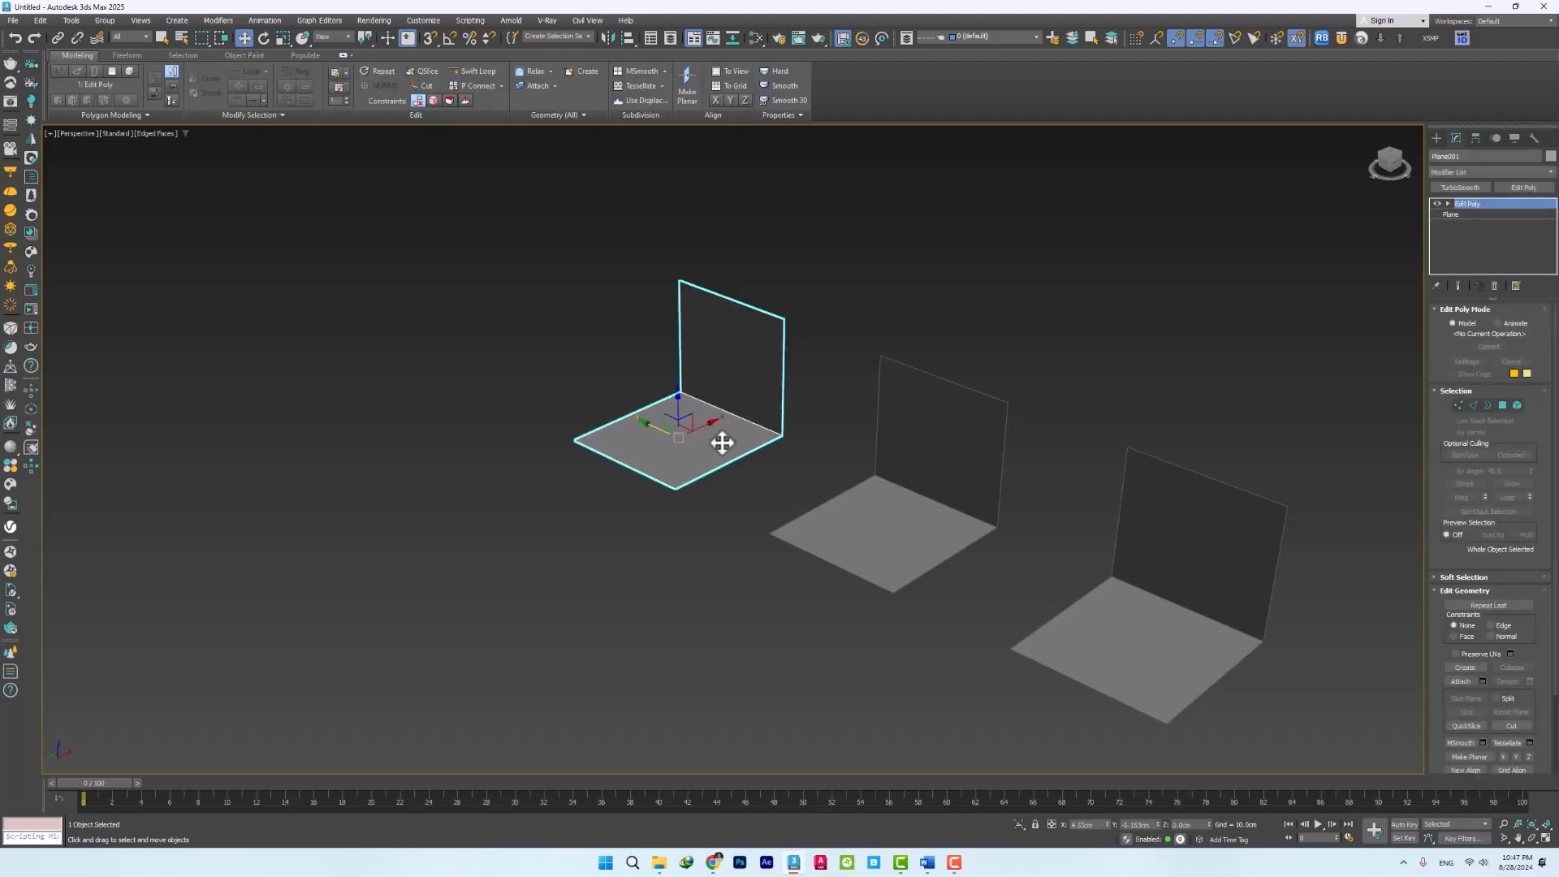
scroll(723, 442, "up", 5)
middle_click_drag(724, 442, 828, 407, "alt")
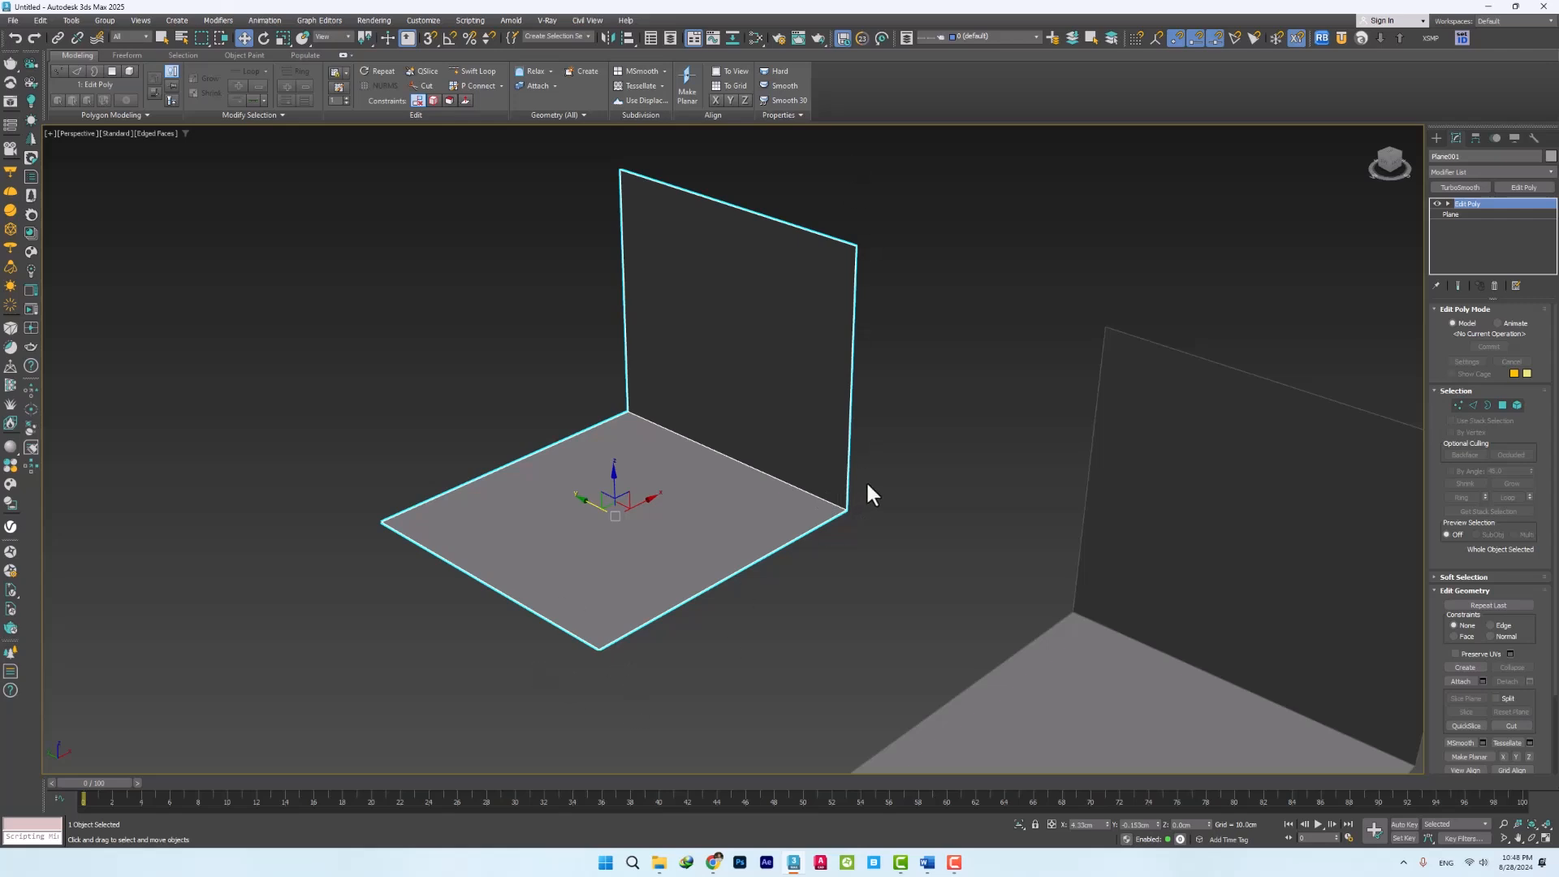
left_click(1456, 190)
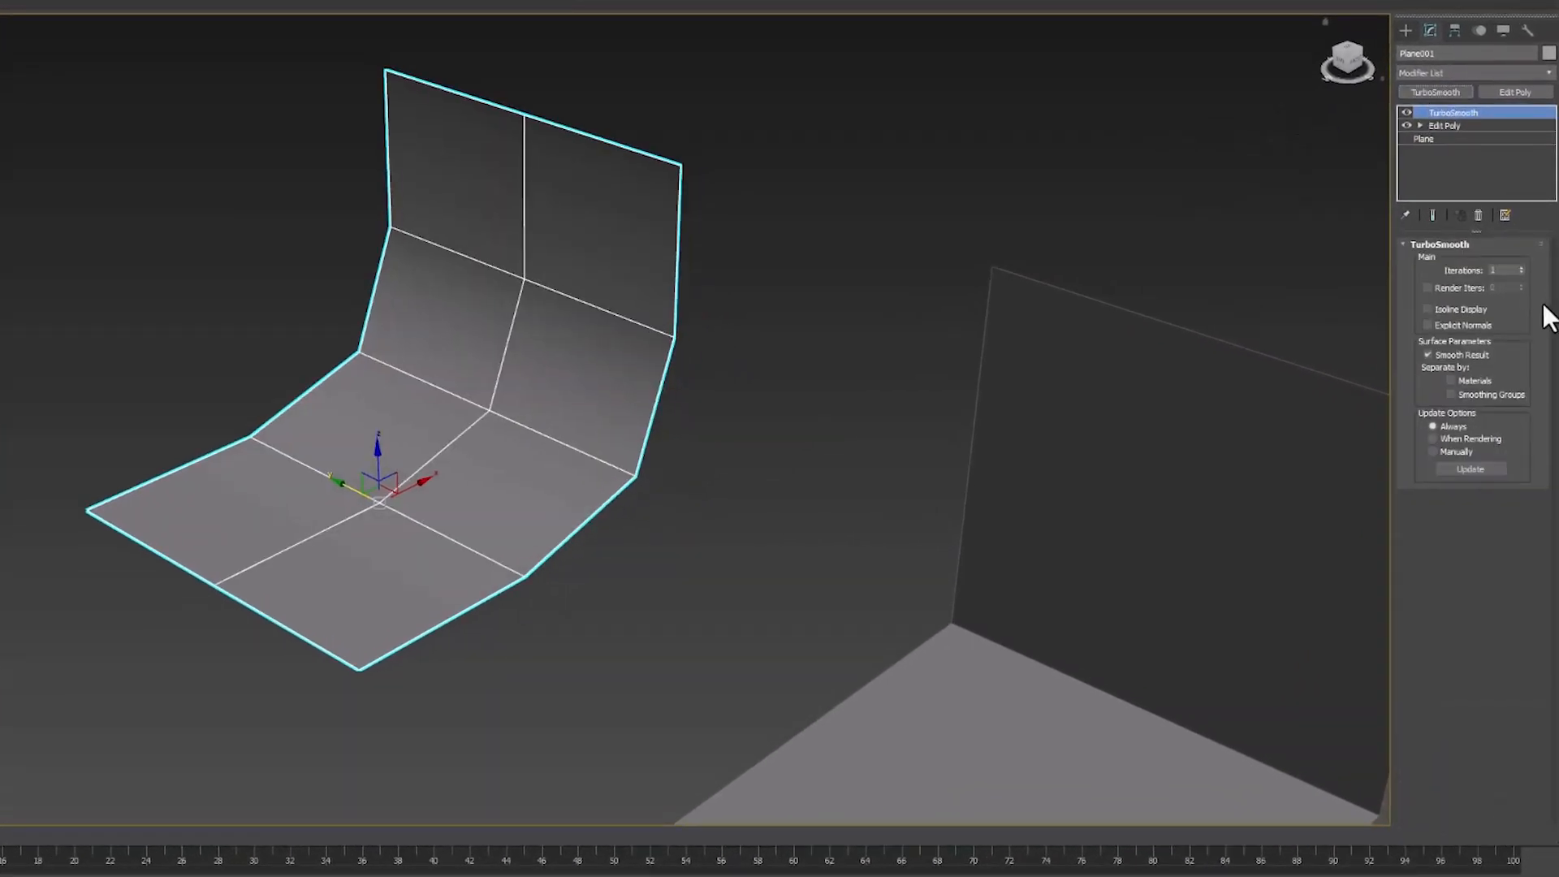
left_click(1521, 268)
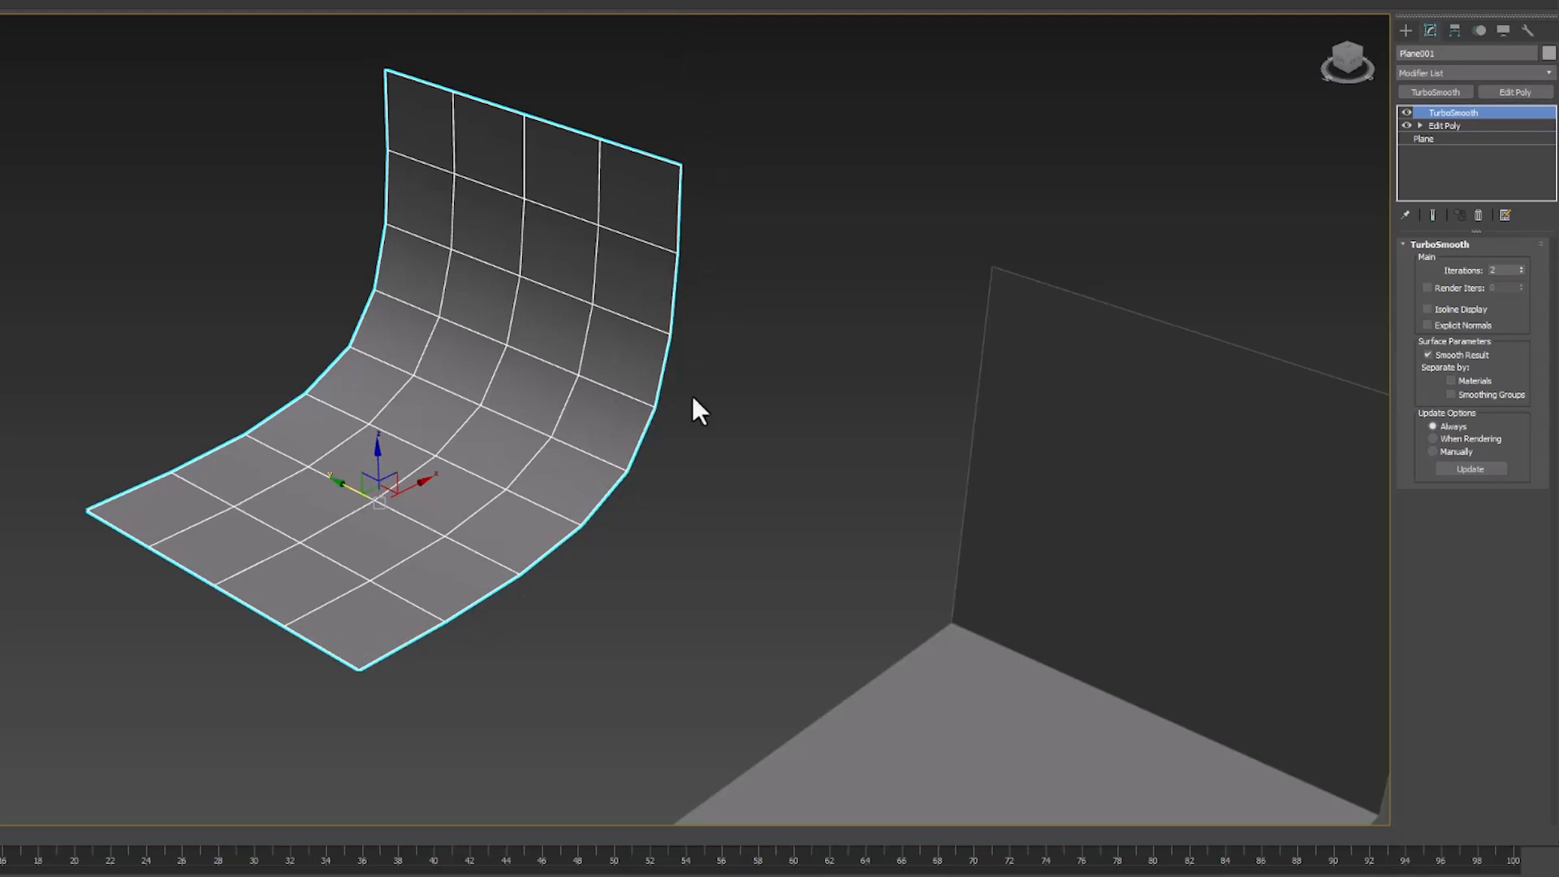
left_click(768, 284)
middle_click_drag(508, 417, 494, 387, "alt")
left_click(500, 378)
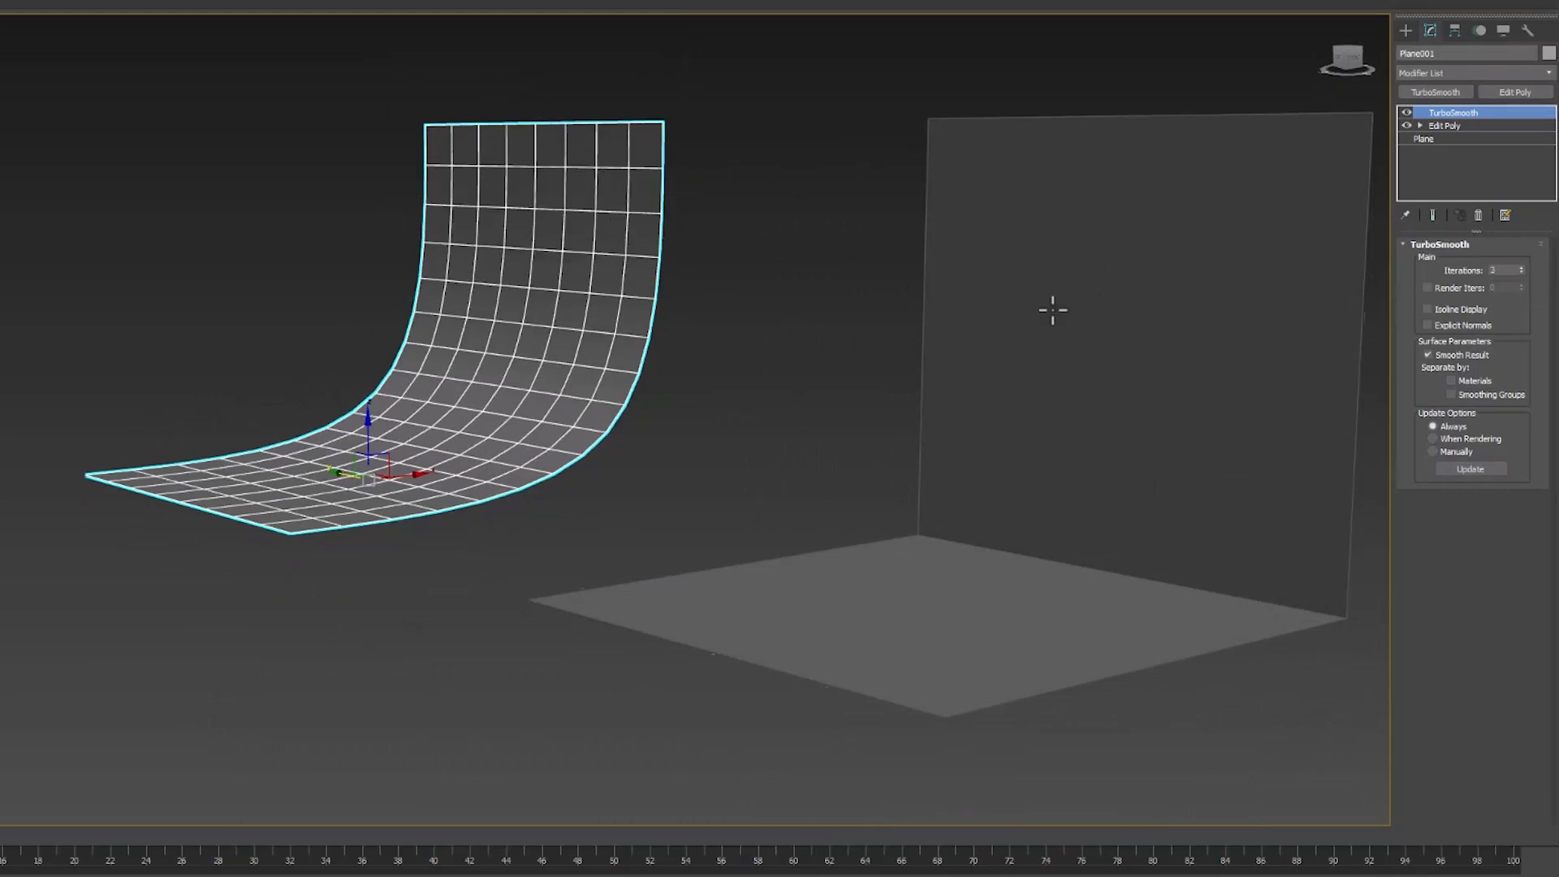
left_click(655, 383)
middle_click_drag(537, 311, 455, 338, "alt")
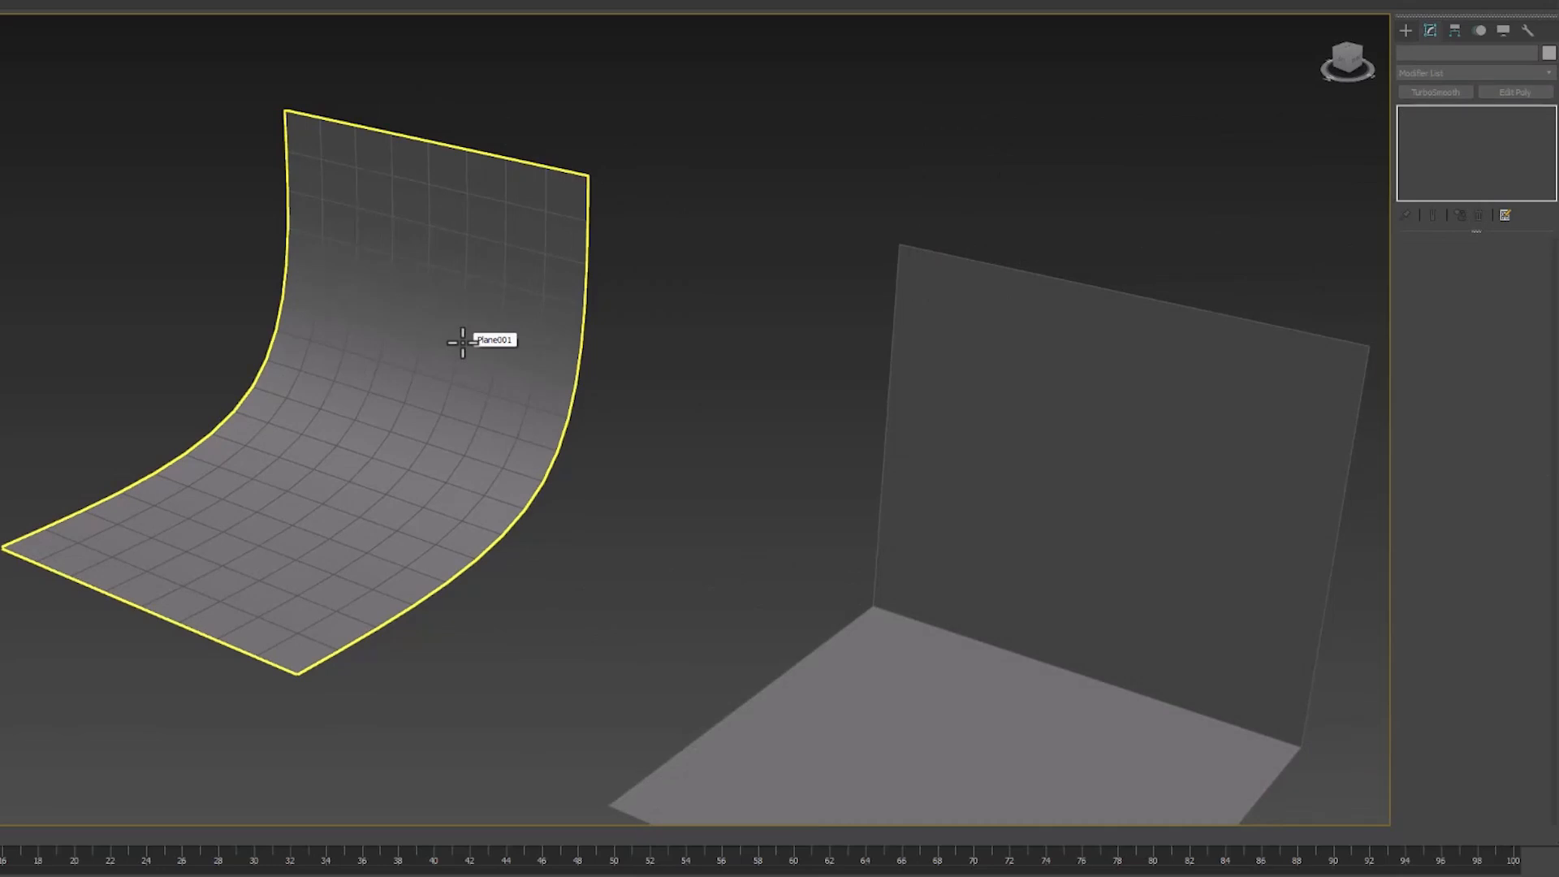
Chamfer the fold edge between floor and wall of the middle L-shaped plane by about 44.5 cm
middle_click_drag(462, 342, 185, 333)
middle_click_drag(661, 567, 507, 516)
left_click(505, 515)
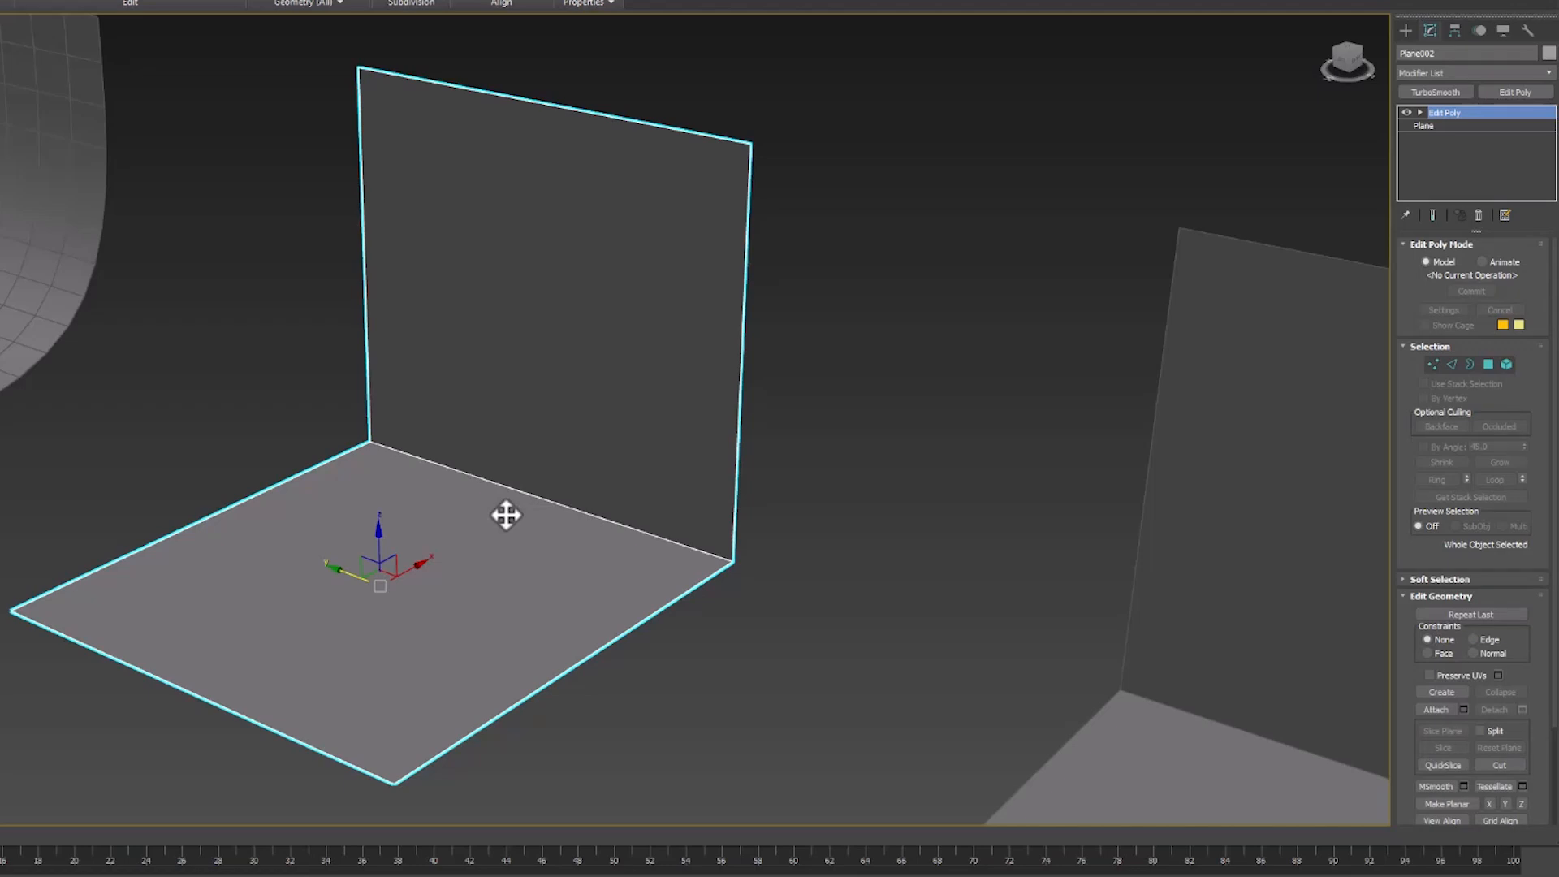
left_click(1453, 363)
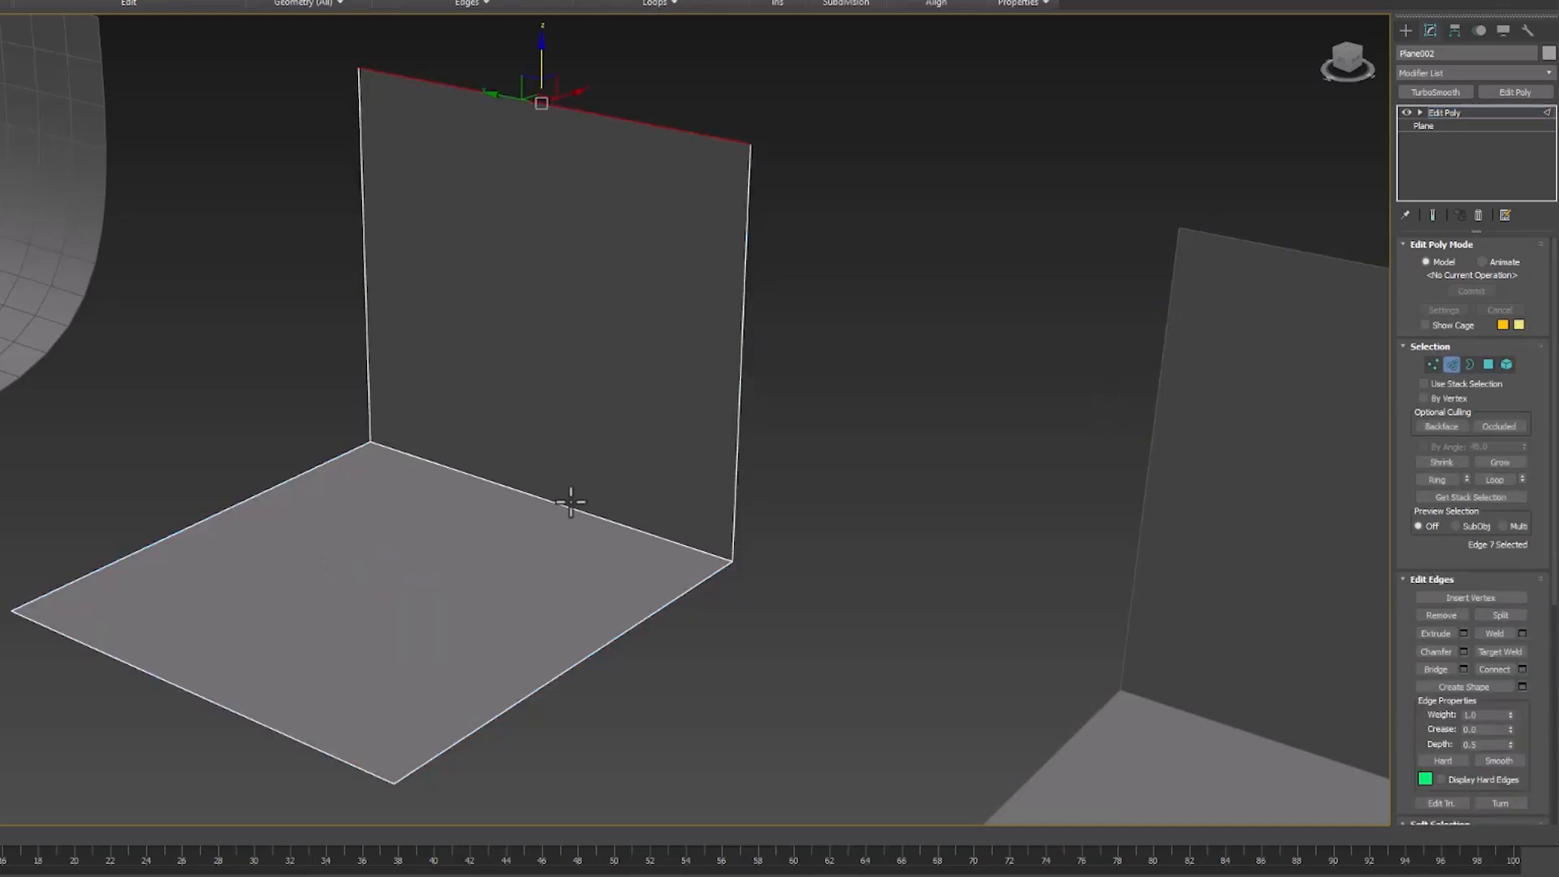
left_click(565, 501)
right_click(562, 499)
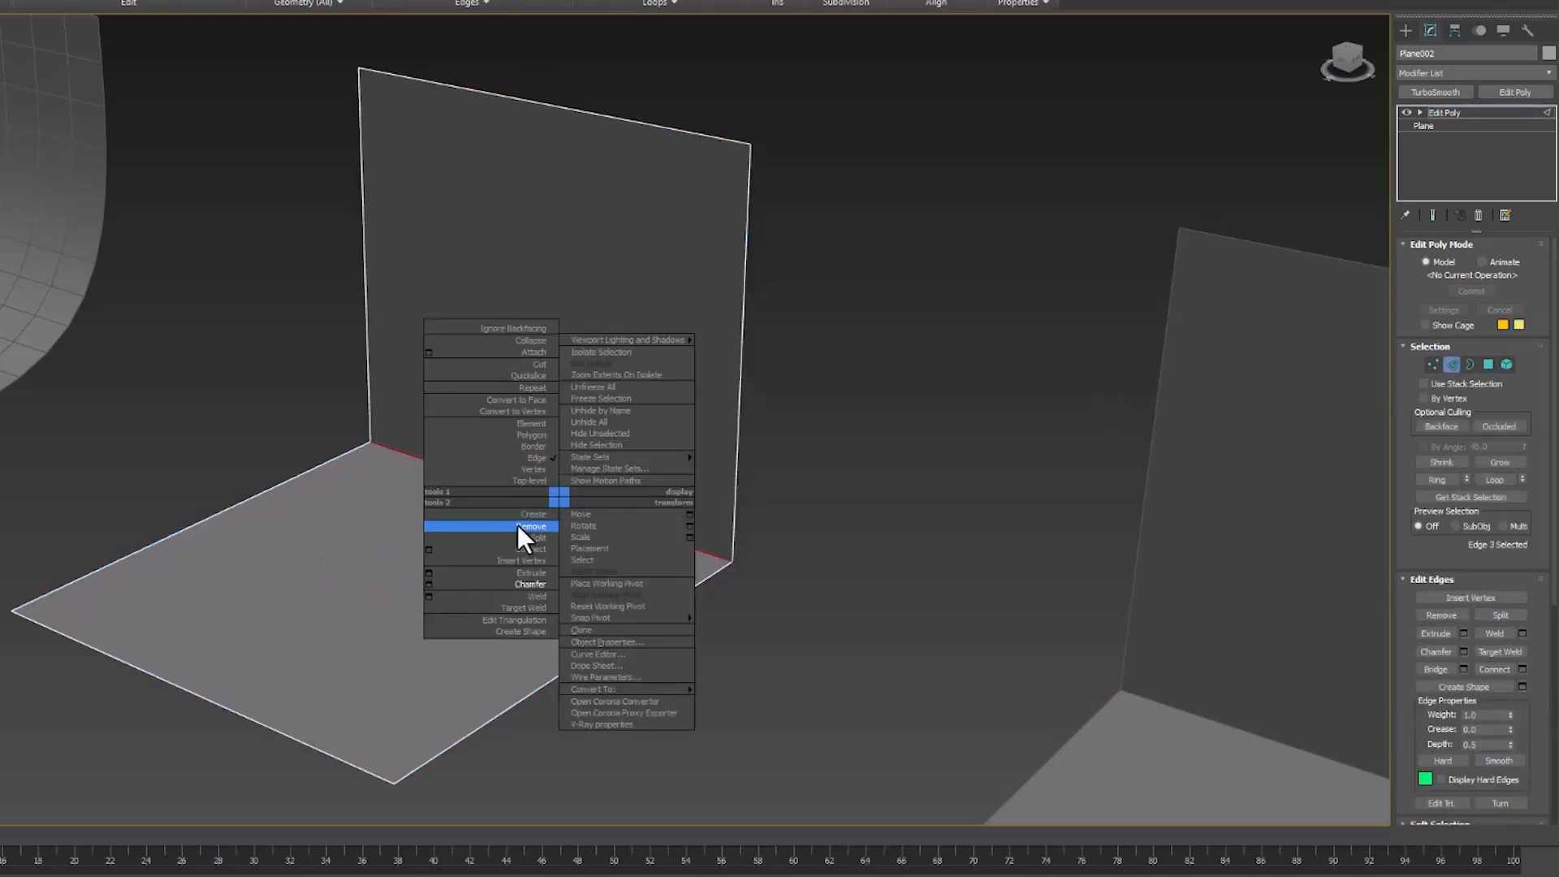
left_click(425, 583)
left_click_drag(538, 449, 574, 33)
left_click_drag(536, 475, 534, 411)
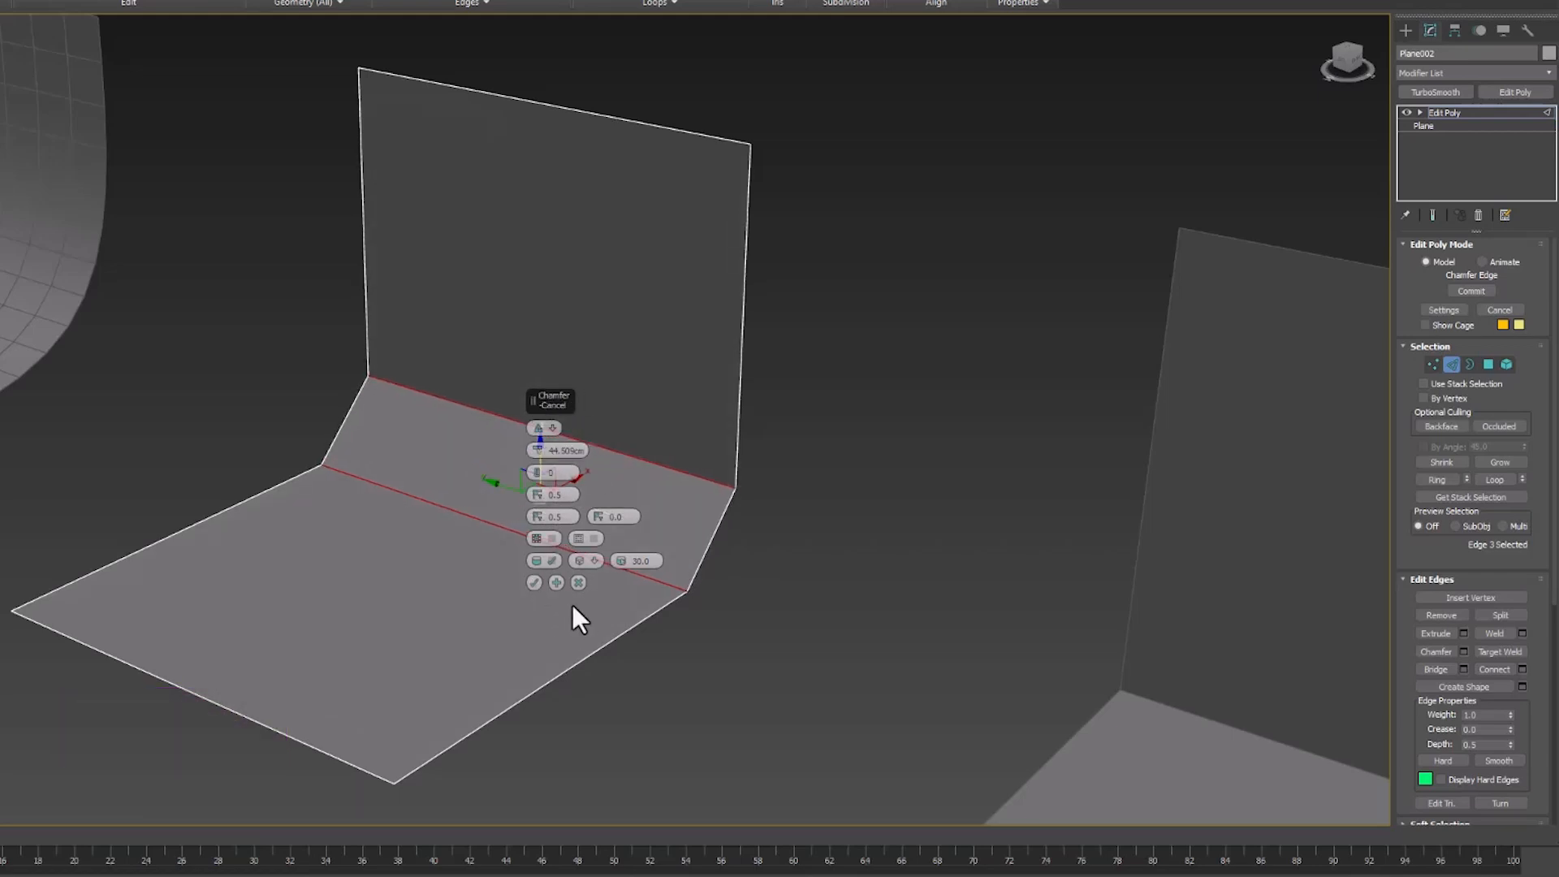
left_click(534, 582)
Apply TurboSmooth with 3 iterations to the middle, widely chamfered plane
left_click(1445, 112)
left_click(1434, 92)
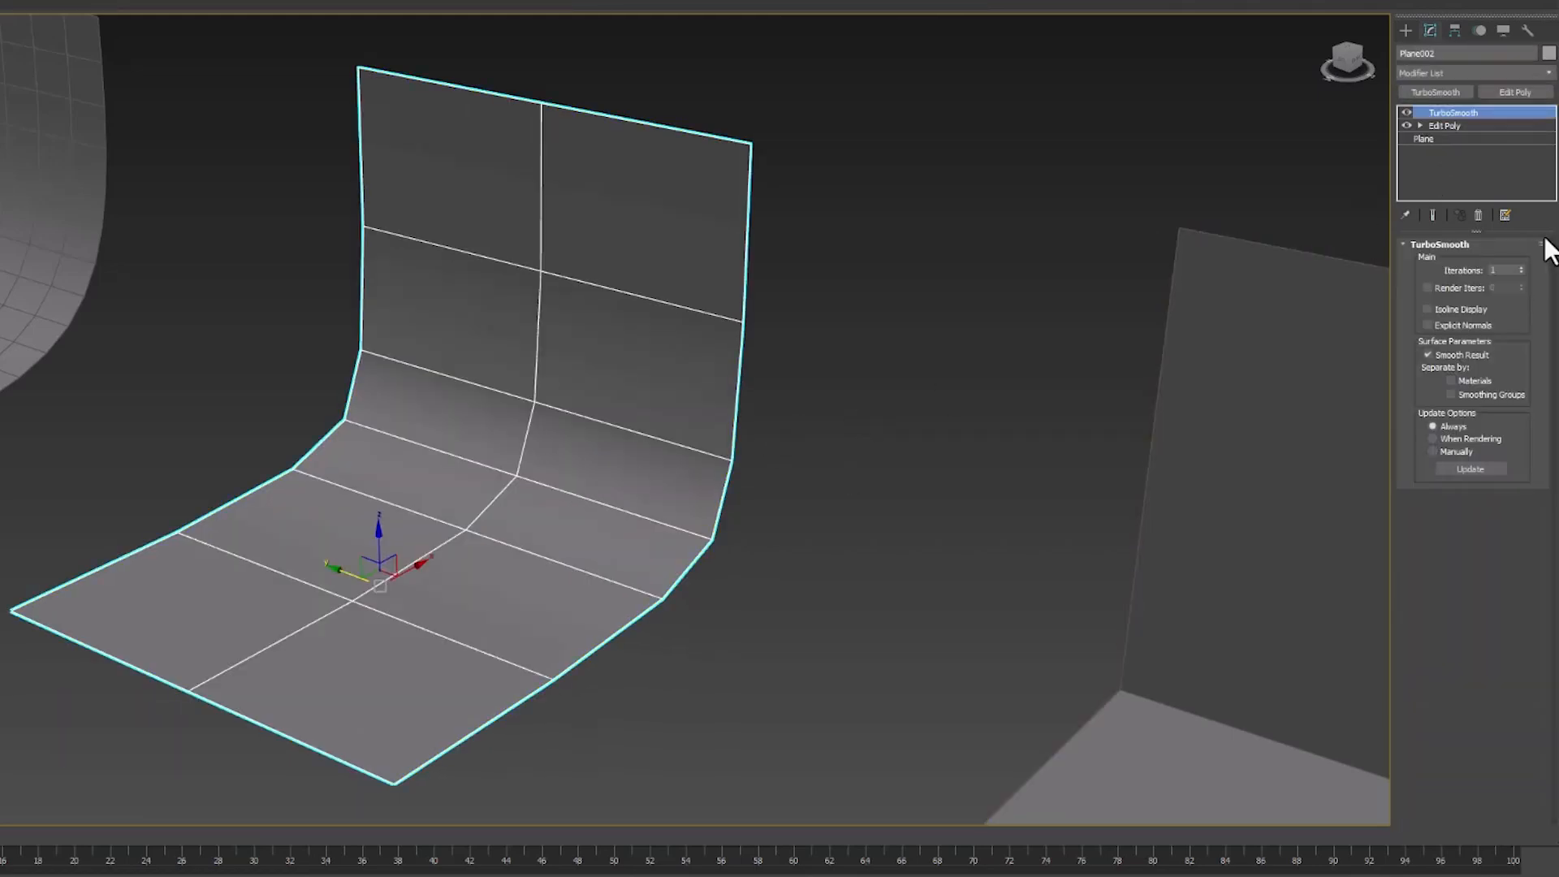
left_click(1518, 267)
left_click(1520, 266)
left_click(901, 372)
Compare the curved profiles of the first two smoothed planes from the side and in the Front view
middle_click_drag(667, 515, 583, 497, "alt")
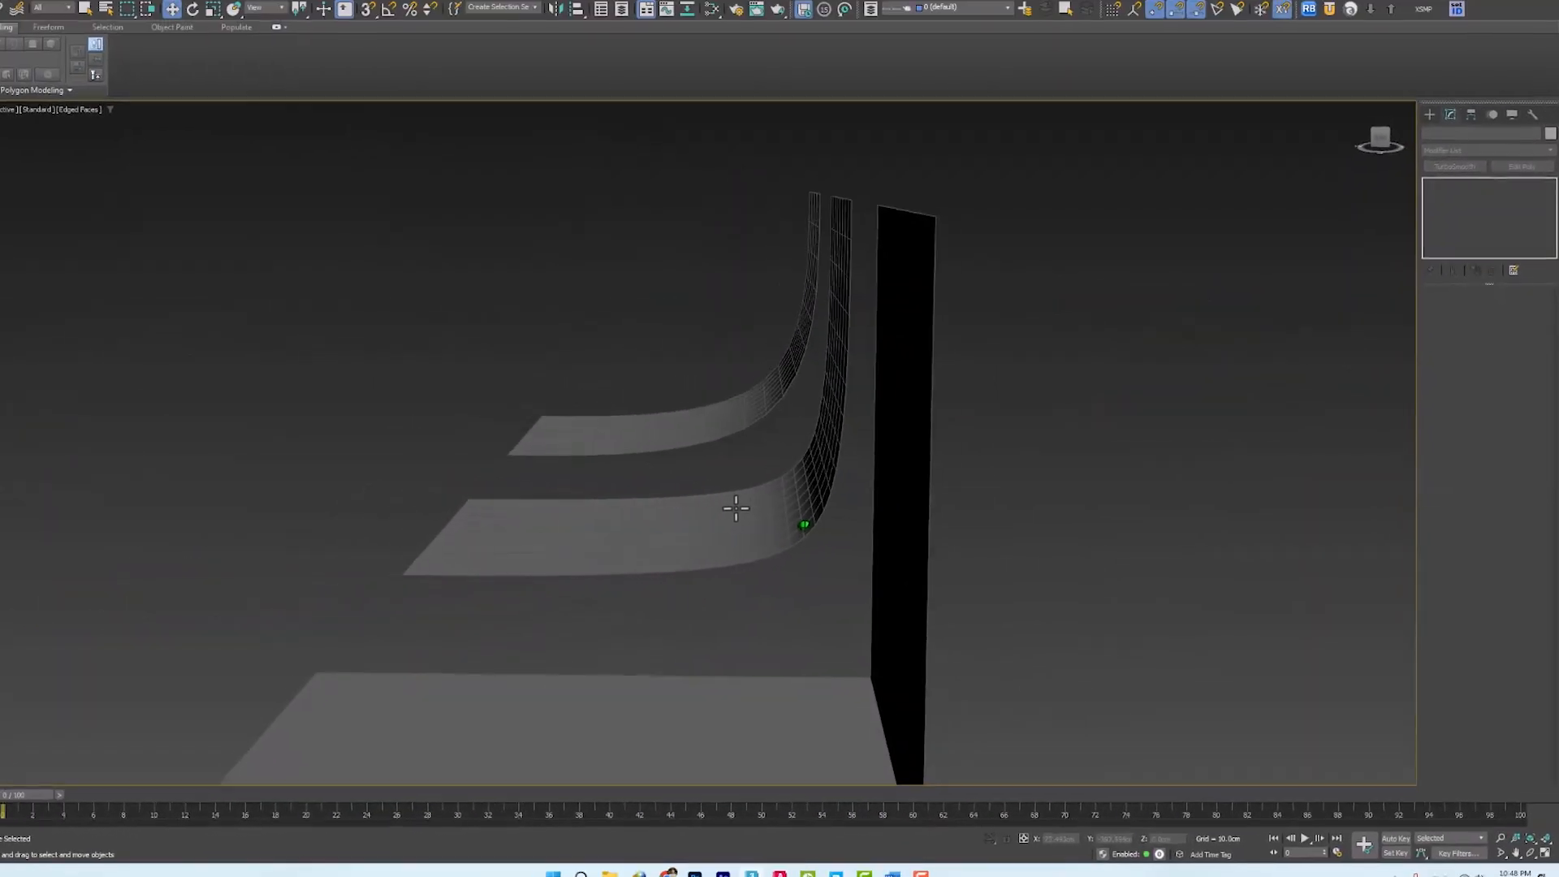
scroll(777, 523, "up", 4)
middle_click_drag(736, 508, 818, 545, "alt")
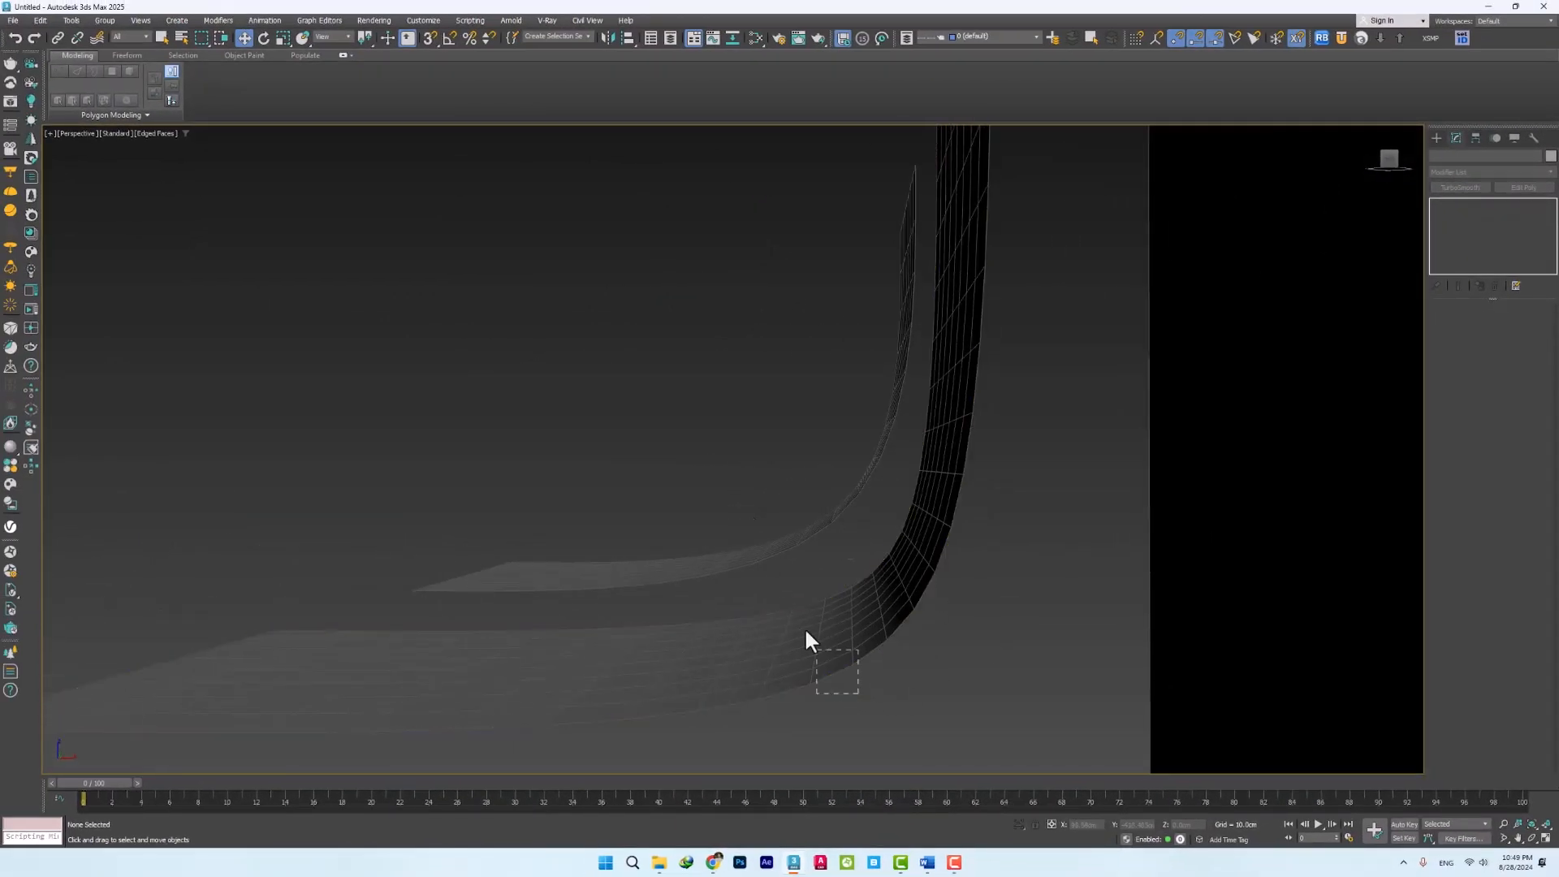
left_click_drag(837, 681, 712, 523)
middle_click_drag(793, 546, 786, 511, "alt")
key("l")
key("f")
scroll(767, 518, "down", 5)
scroll(801, 562, "up", 3)
left_click(928, 510)
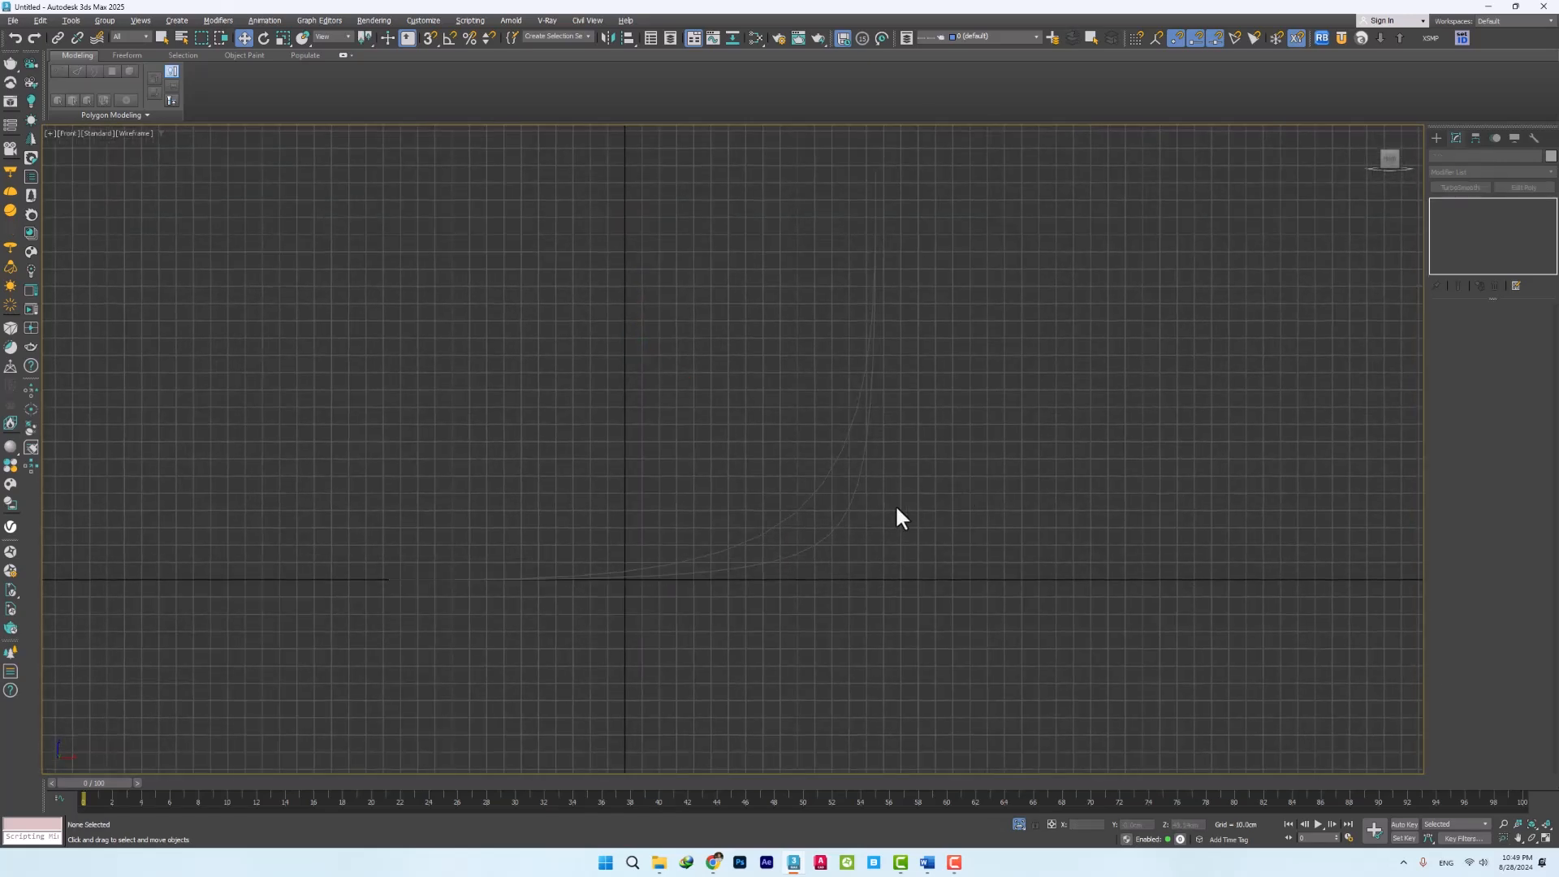
left_click_drag(823, 514, 821, 513)
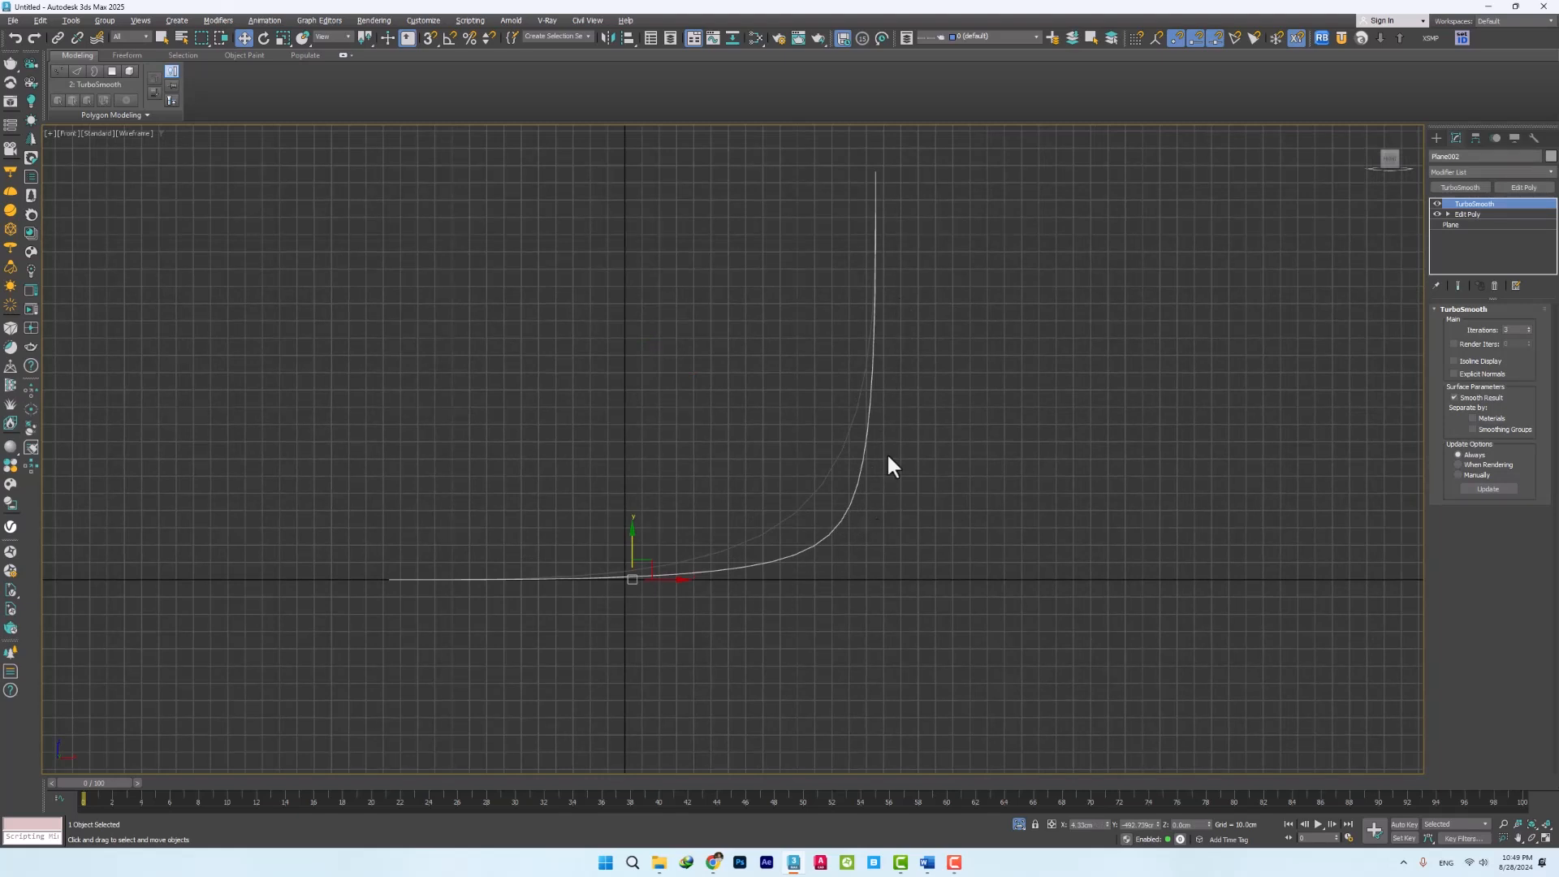
key("p")
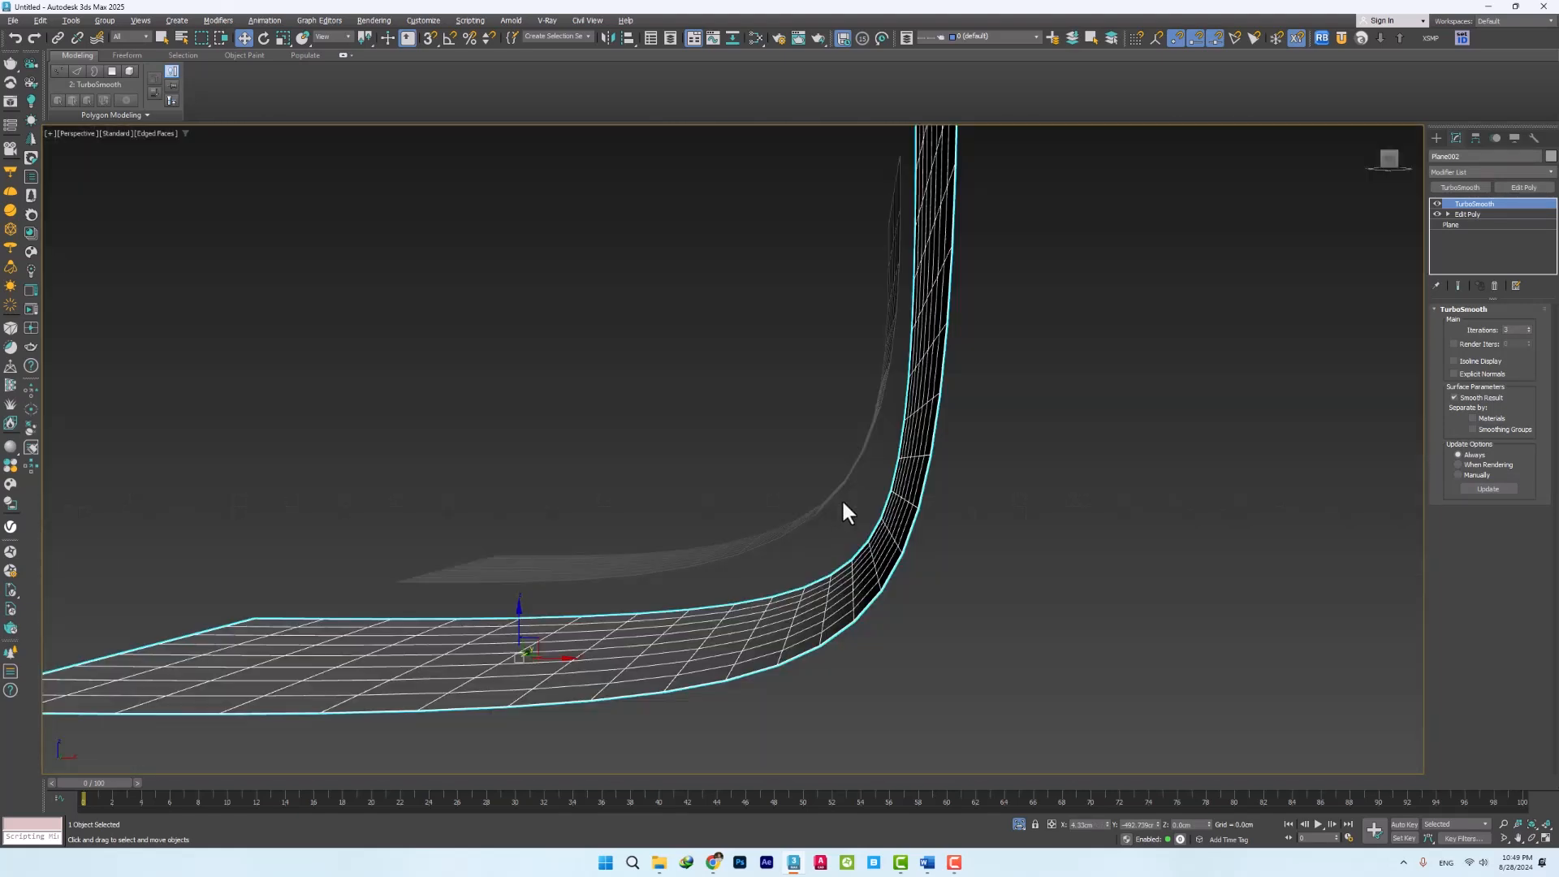
Switch the middle plane's TurboSmooth off and on to compare the chamfered base mesh with the smoothed result
scroll(911, 637, "up", 5)
left_click(1437, 204)
scroll(772, 498, "down", 5)
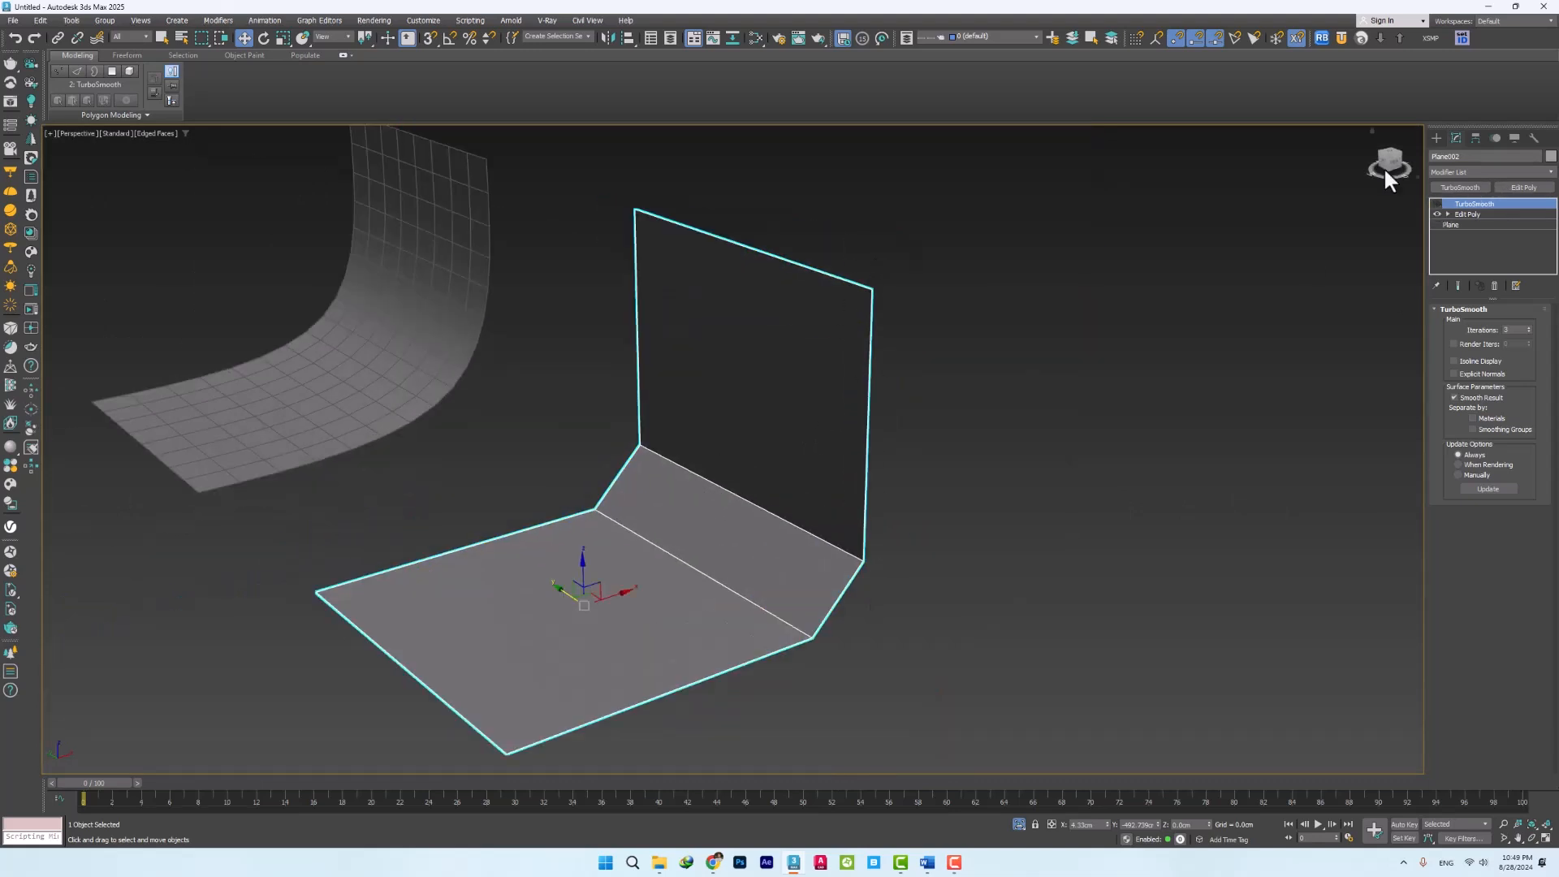
left_click(1435, 203)
left_click(1435, 203)
left_click(1438, 204)
left_click(925, 550)
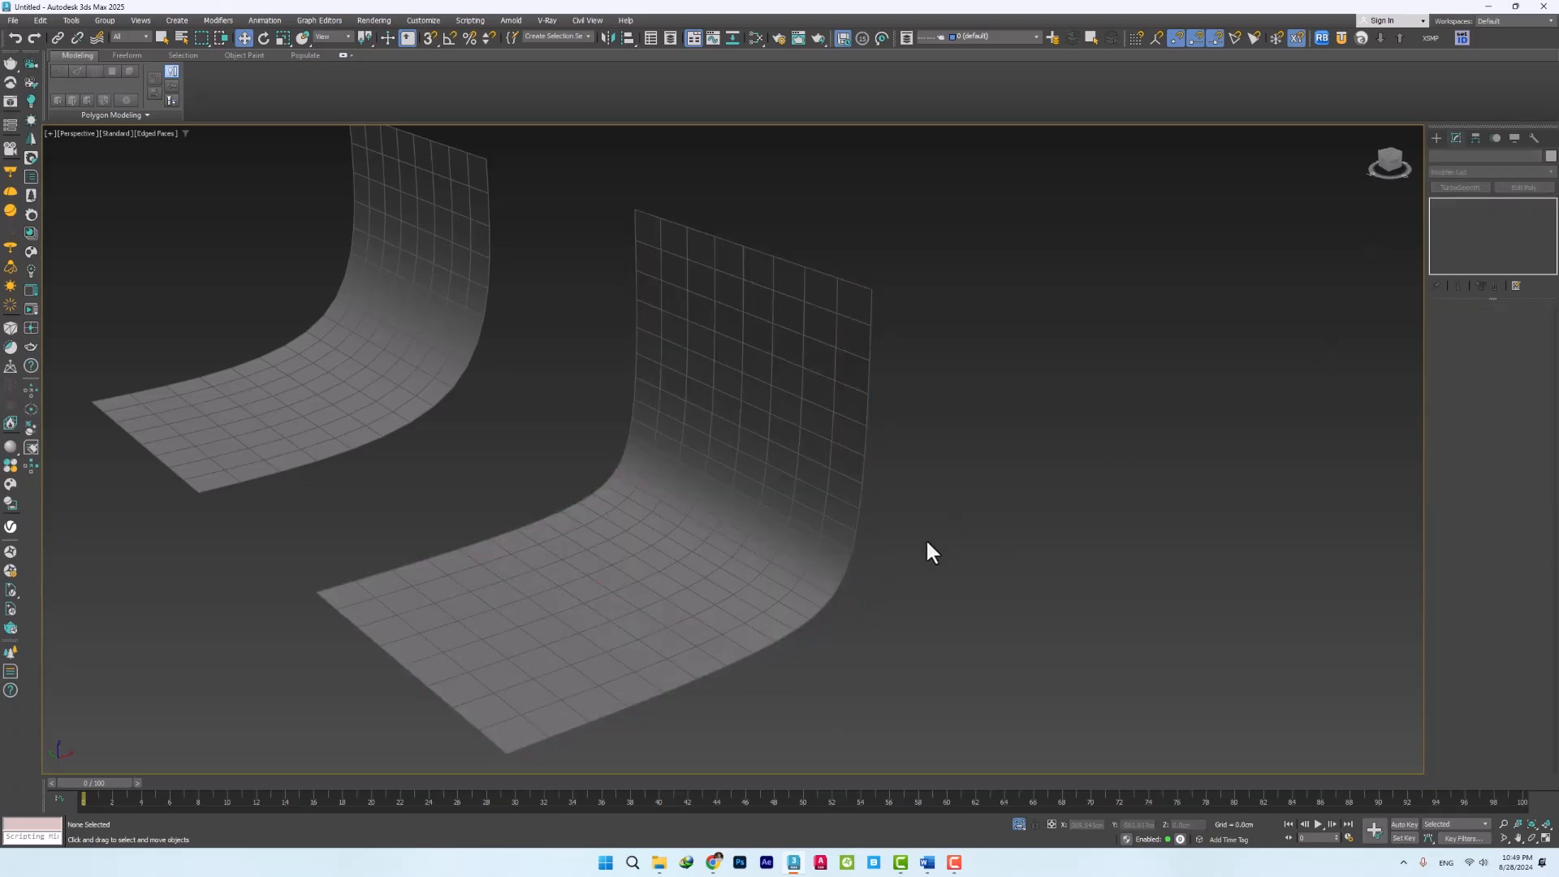
Chamfer the fold edge of the third L-shaped plane by a narrow amount with 1 segment
scroll(705, 573, "down", 4)
middle_click_drag(705, 574, 706, 498)
left_click(707, 498)
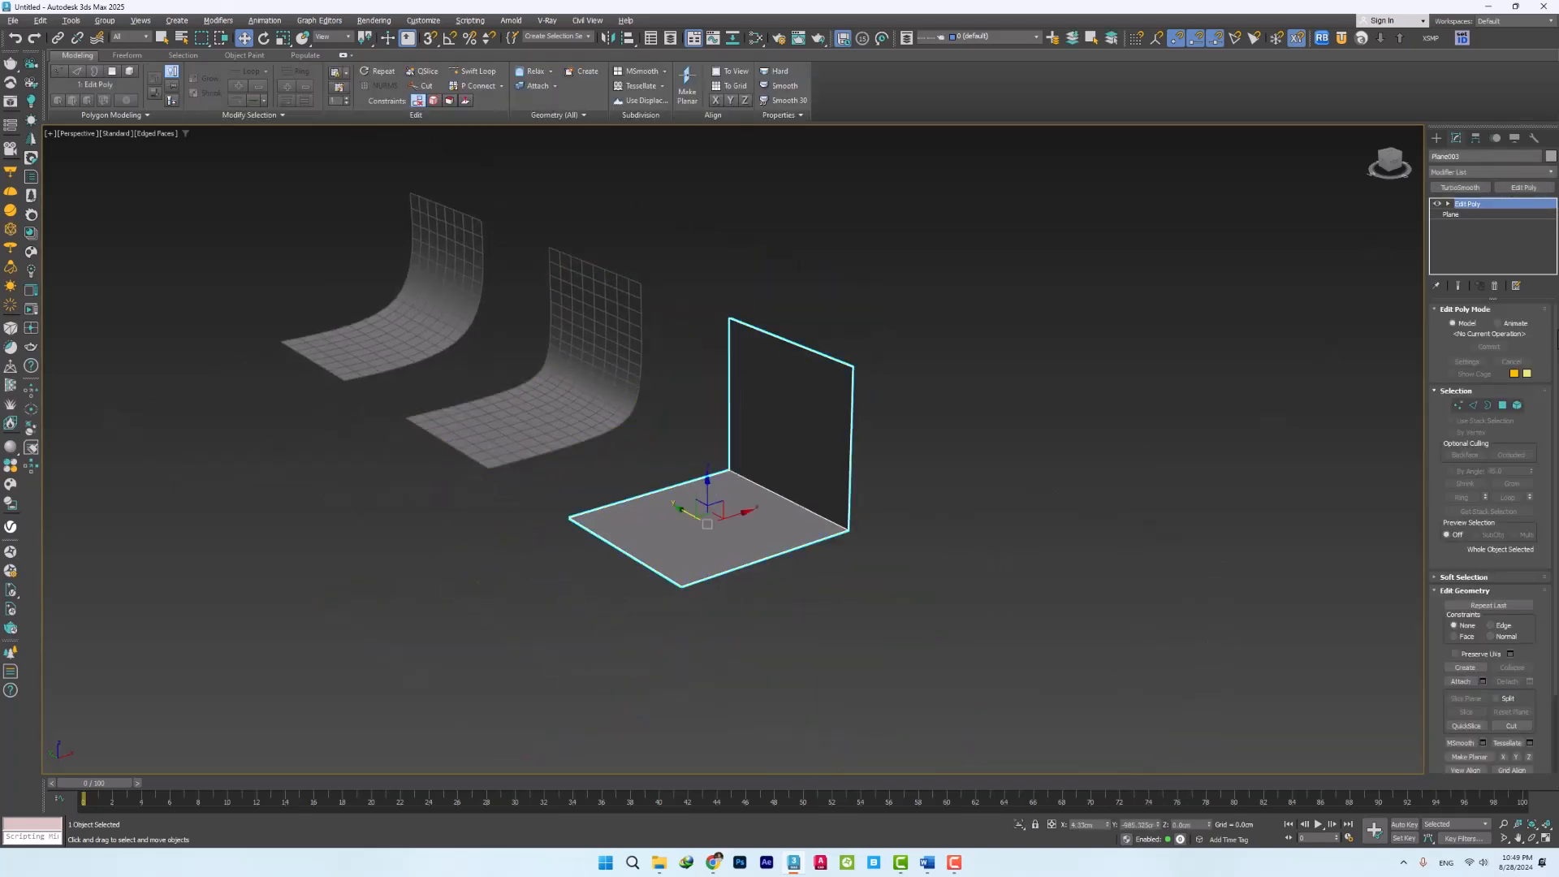
left_click(1473, 405)
scroll(763, 498, "up", 4)
left_click(753, 479)
right_click(752, 482)
left_click(643, 546)
scroll(800, 509, "up", 2)
left_click_drag(743, 476, 739, 405)
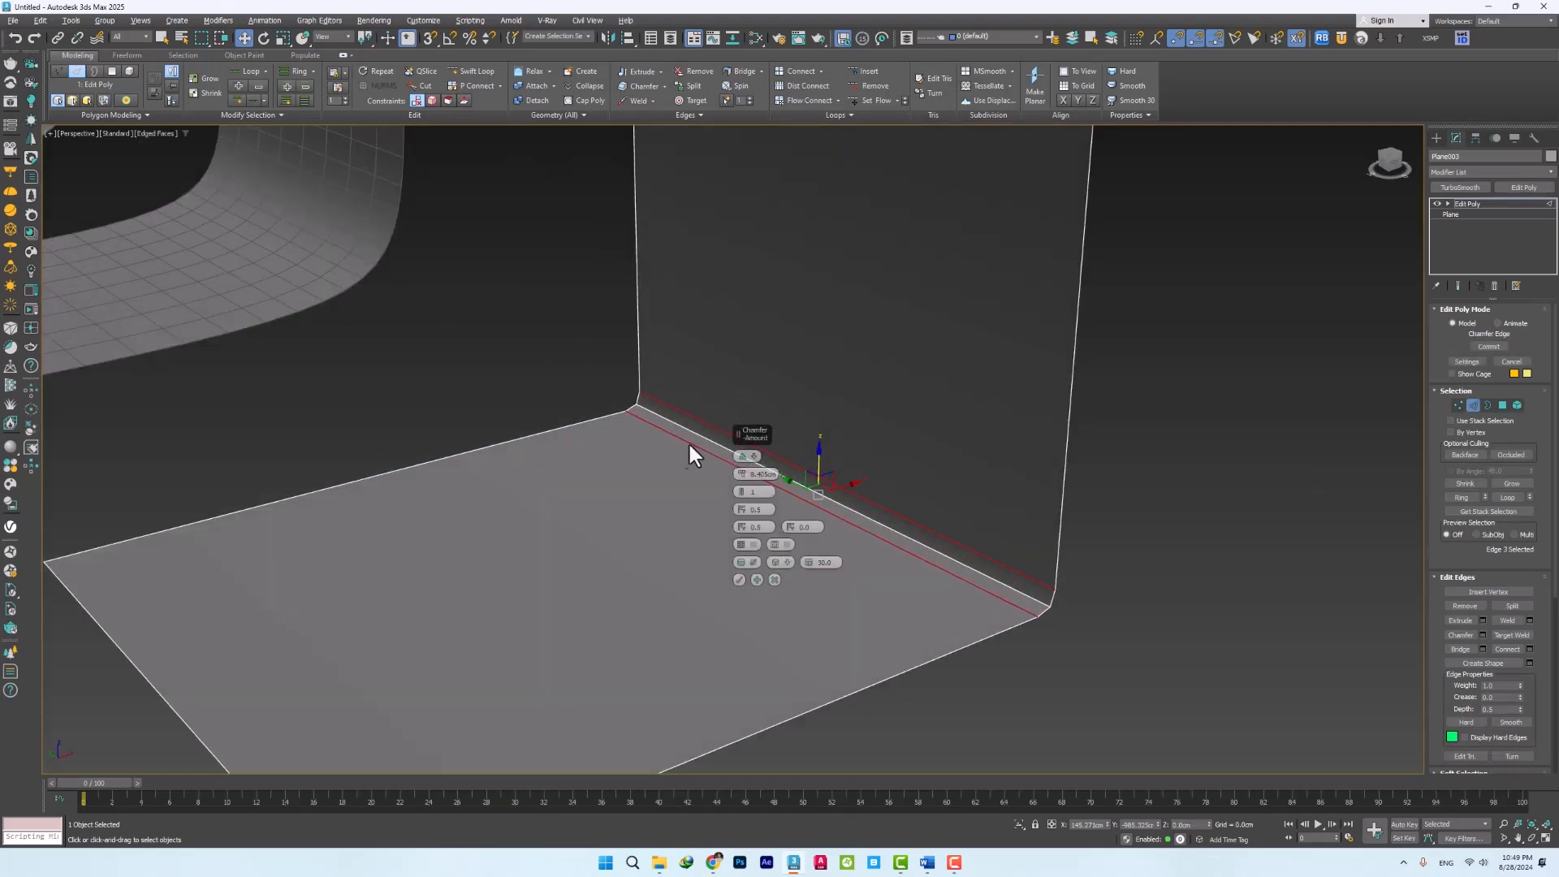
left_click(738, 579)
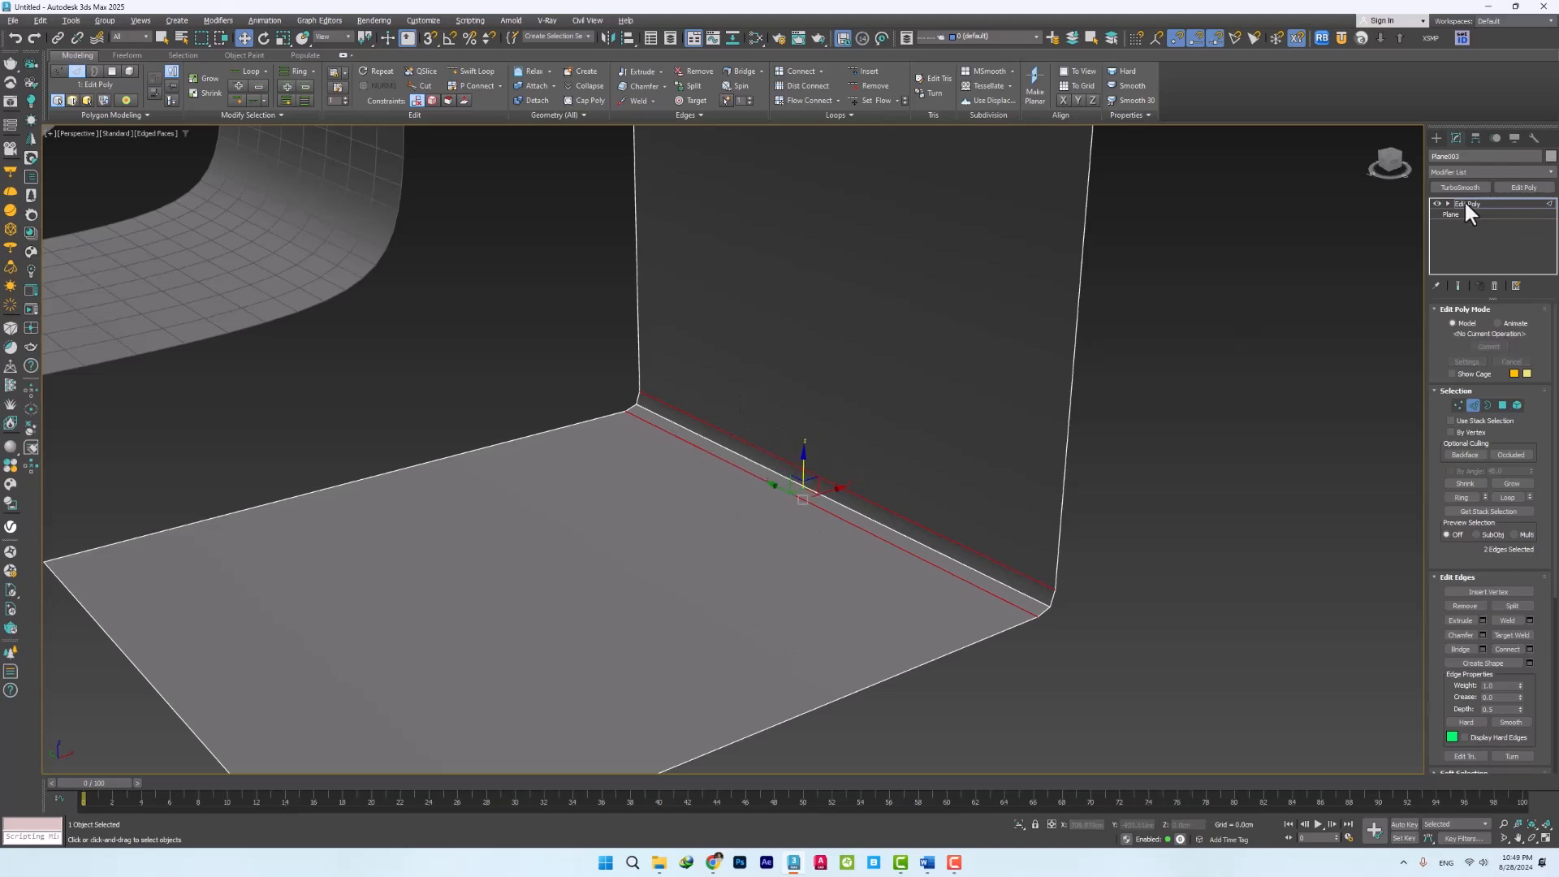
Apply TurboSmooth with 3 iterations to the third, narrowly chamfered plane
left_click(1460, 188)
left_click(1528, 327)
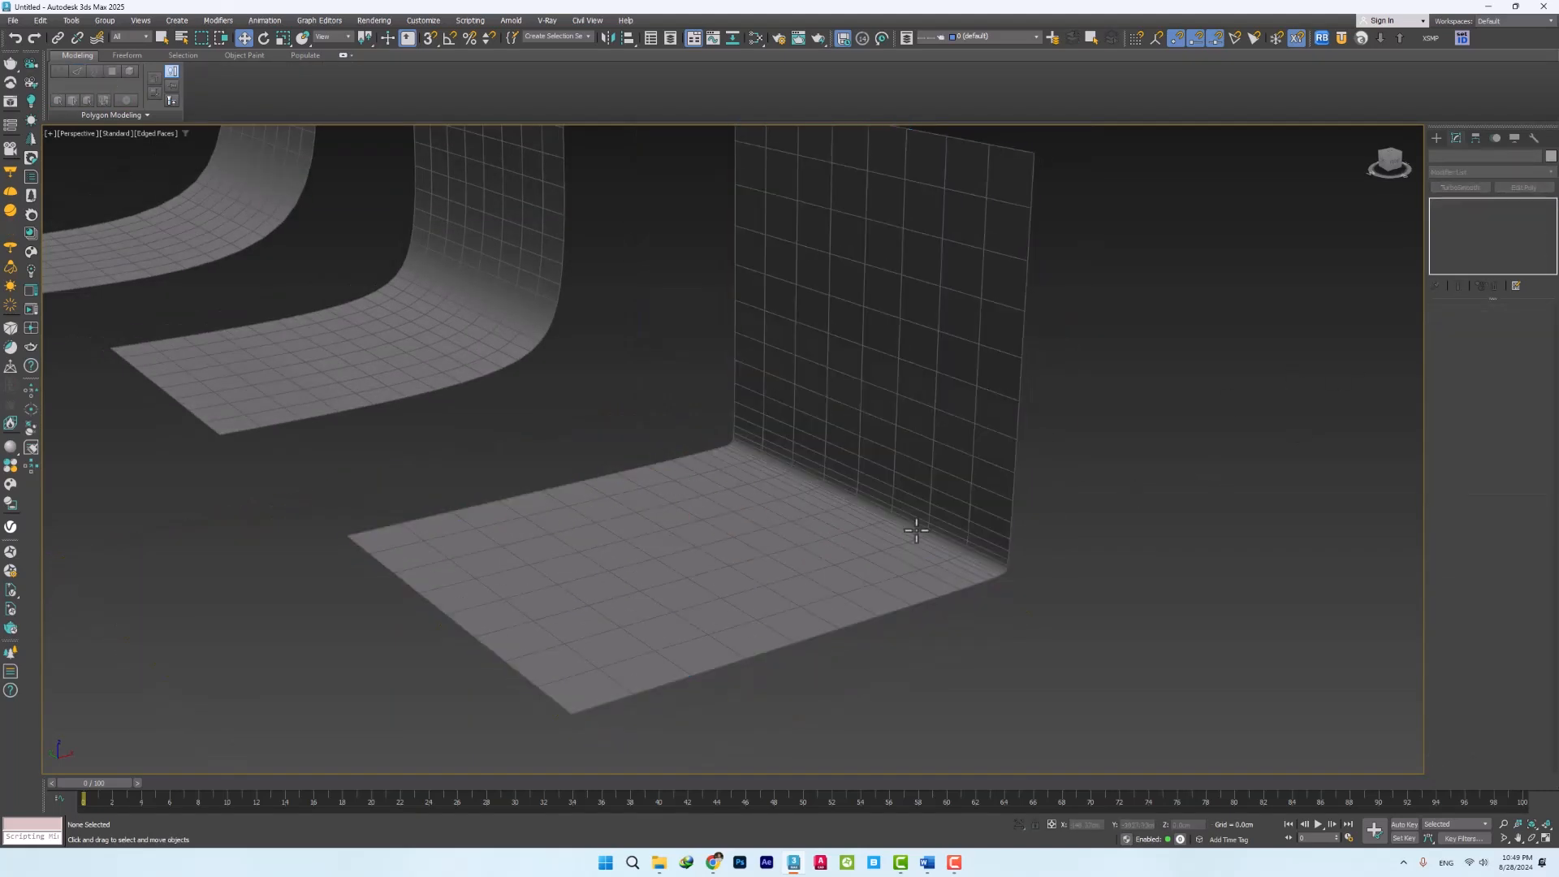
middle_click_drag(916, 530, 906, 481, "alt")
Compare the corner profiles of all three smoothed planes in the Front view with the grid hidden
key("f")
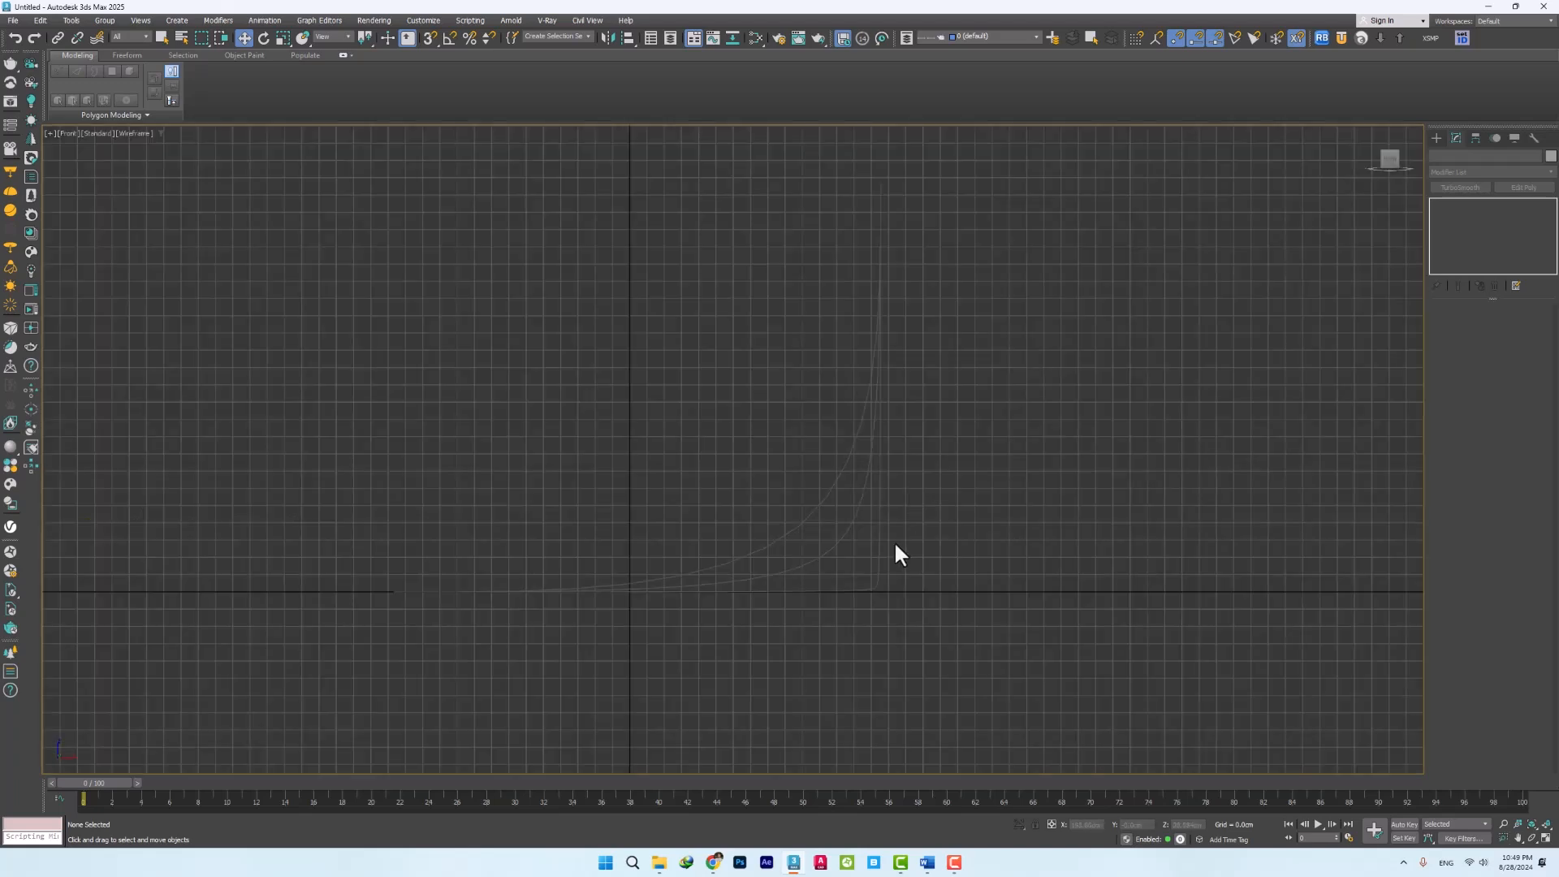
key("g")
scroll(900, 528, "up", 3)
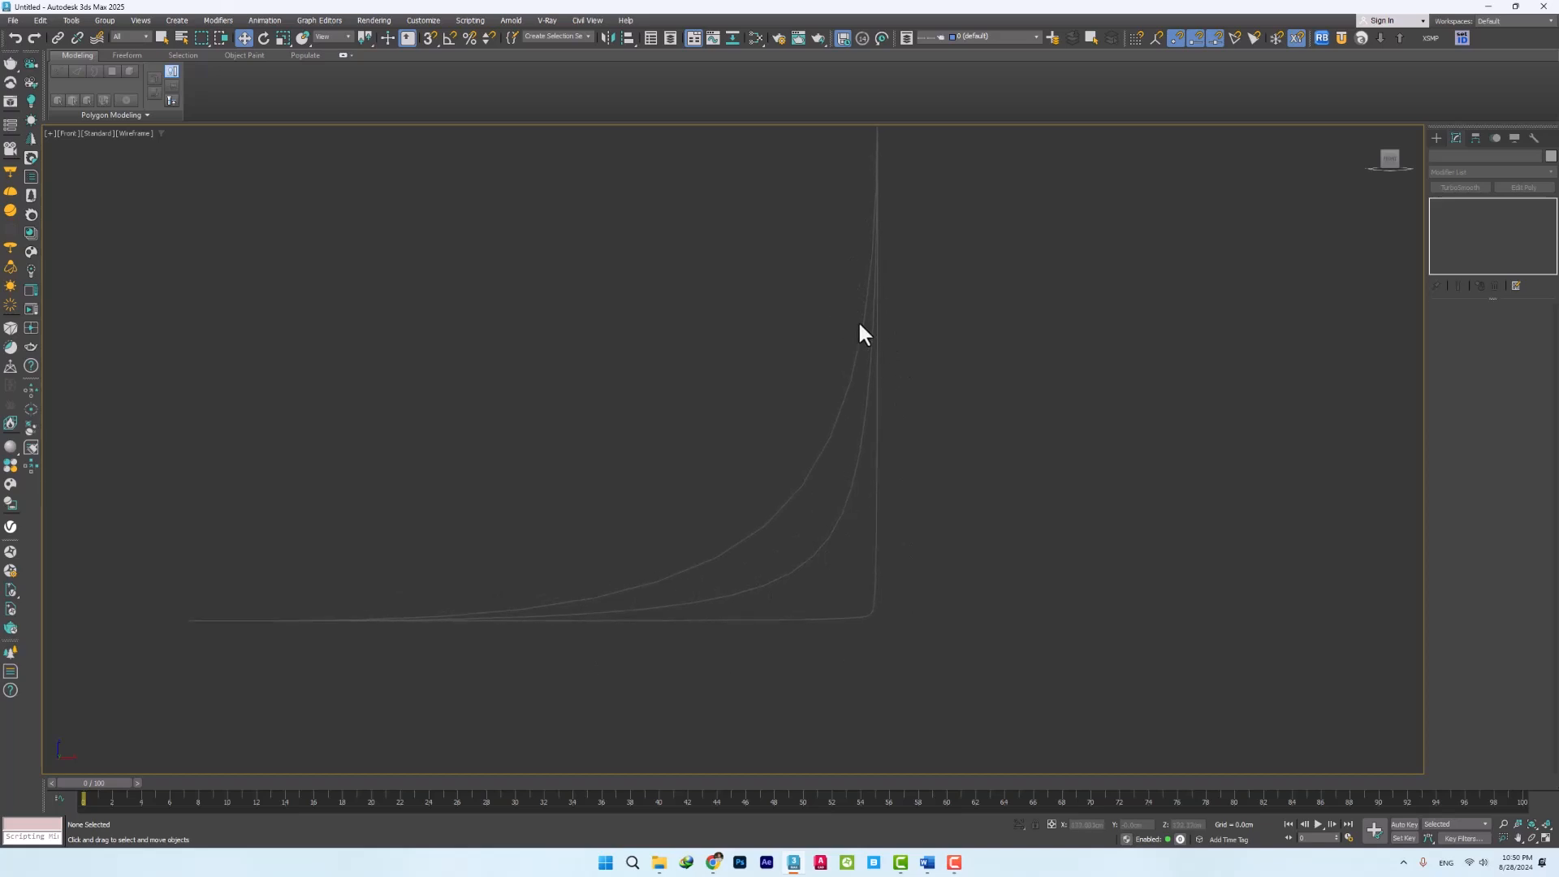
key("p")
mouse_move(859, 330)
middle_mouse_down("alt")
mouse_move(912, 511)
mouse_move(891, 557)
mouse_move(906, 536)
middle_mouse_up("alt")
scroll(914, 554, "down", 3)
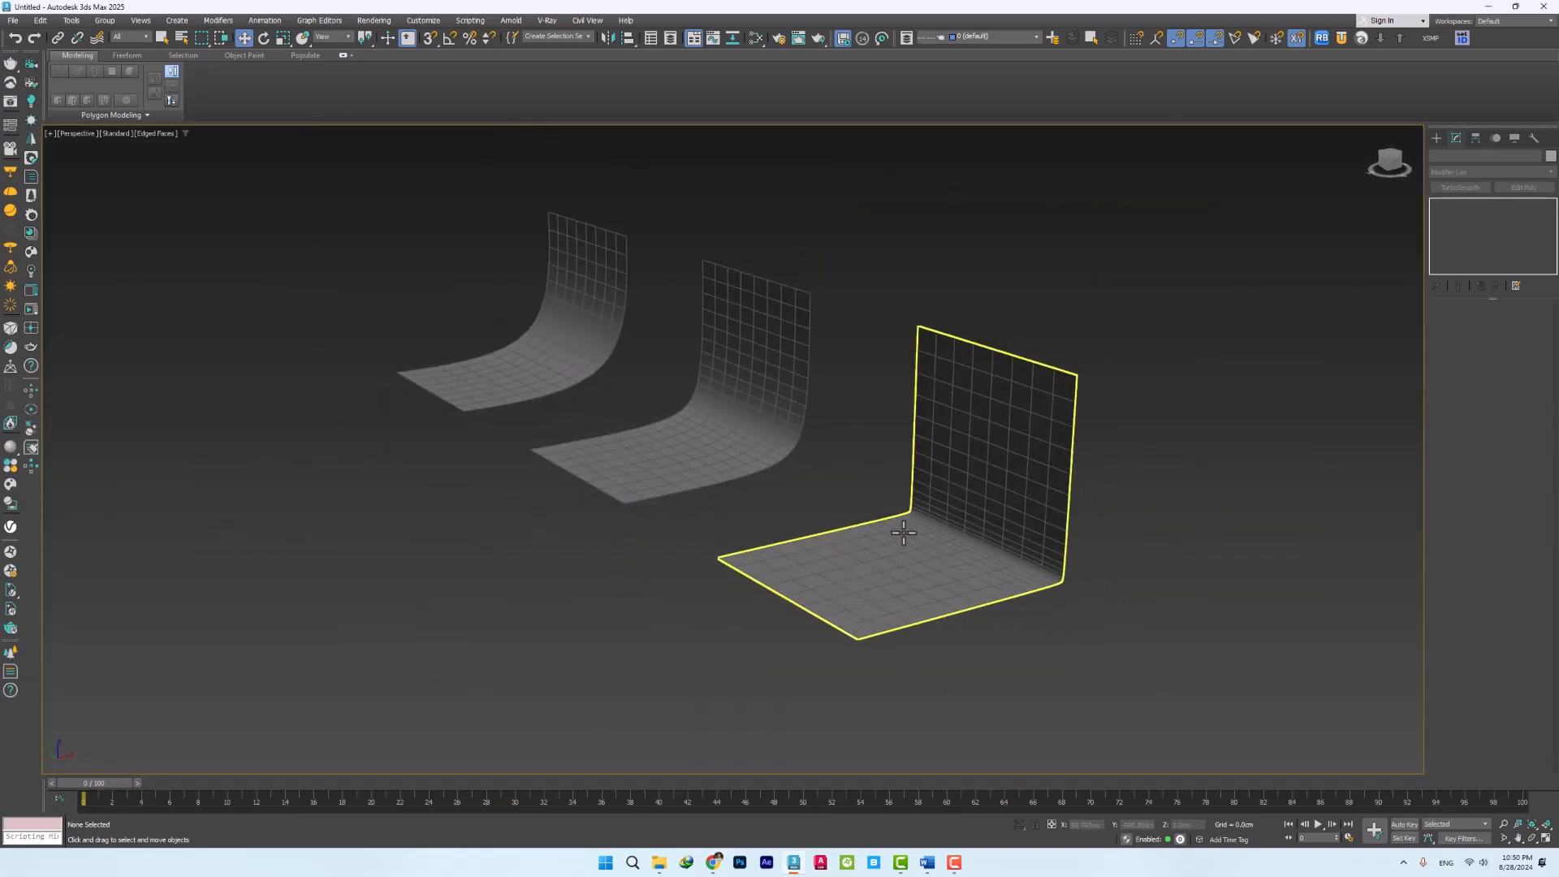
Select all three planes and create a Scanline Standard (Legacy) material in the Slate Material Editor
key("m")
key("ctrl+a")
middle_click_drag(546, 418, 568, 471, "alt")
right_click(896, 481)
mouse_move(929, 486)
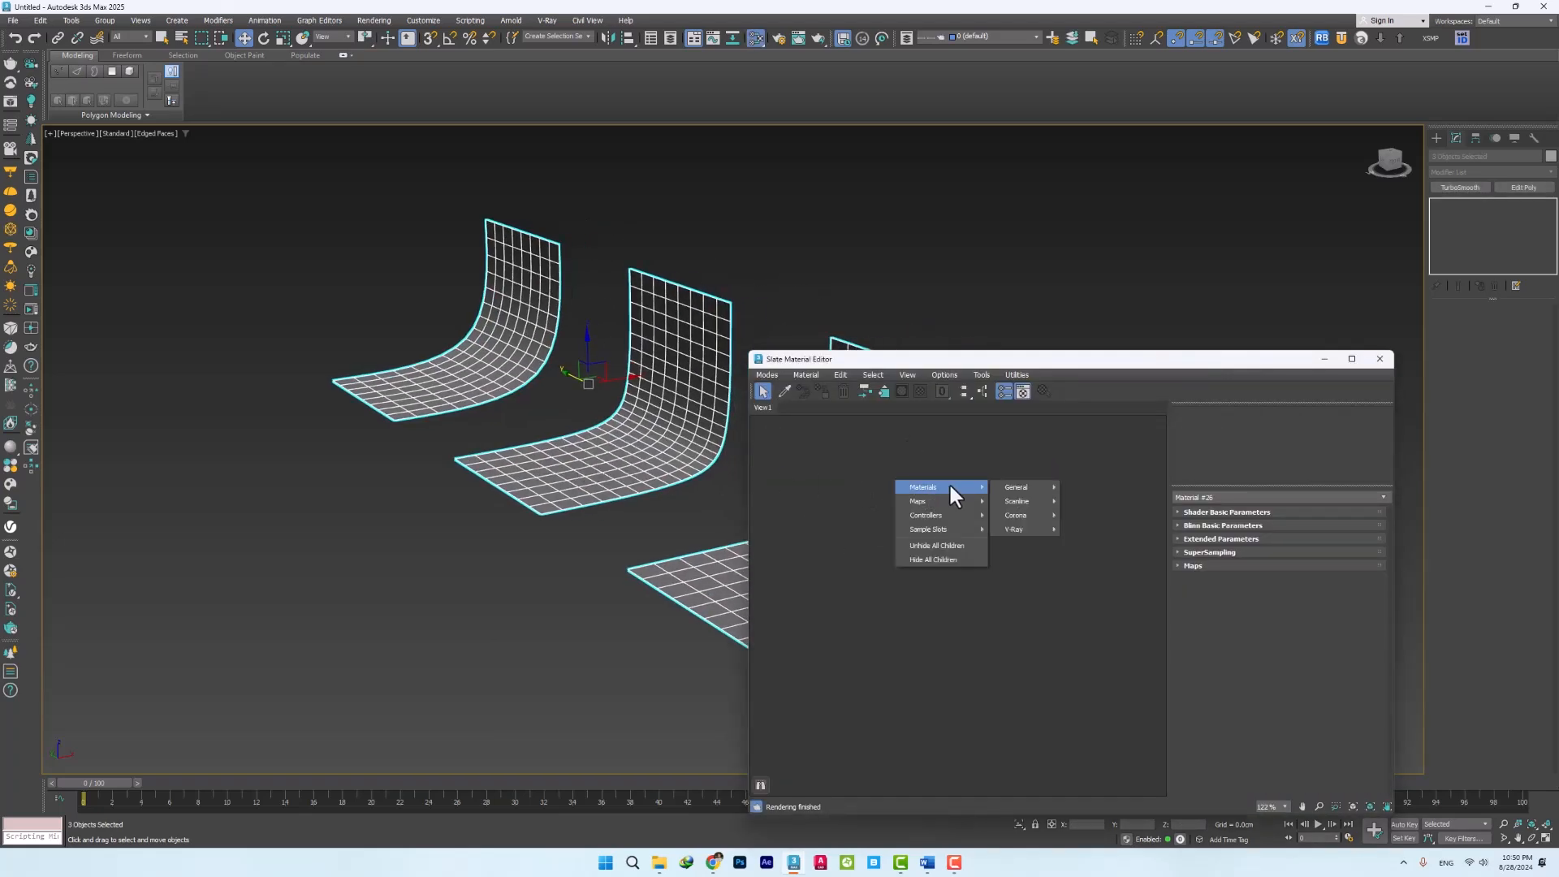
left_click(1072, 500)
right_click(895, 479)
left_click(1015, 498)
left_click(1223, 553)
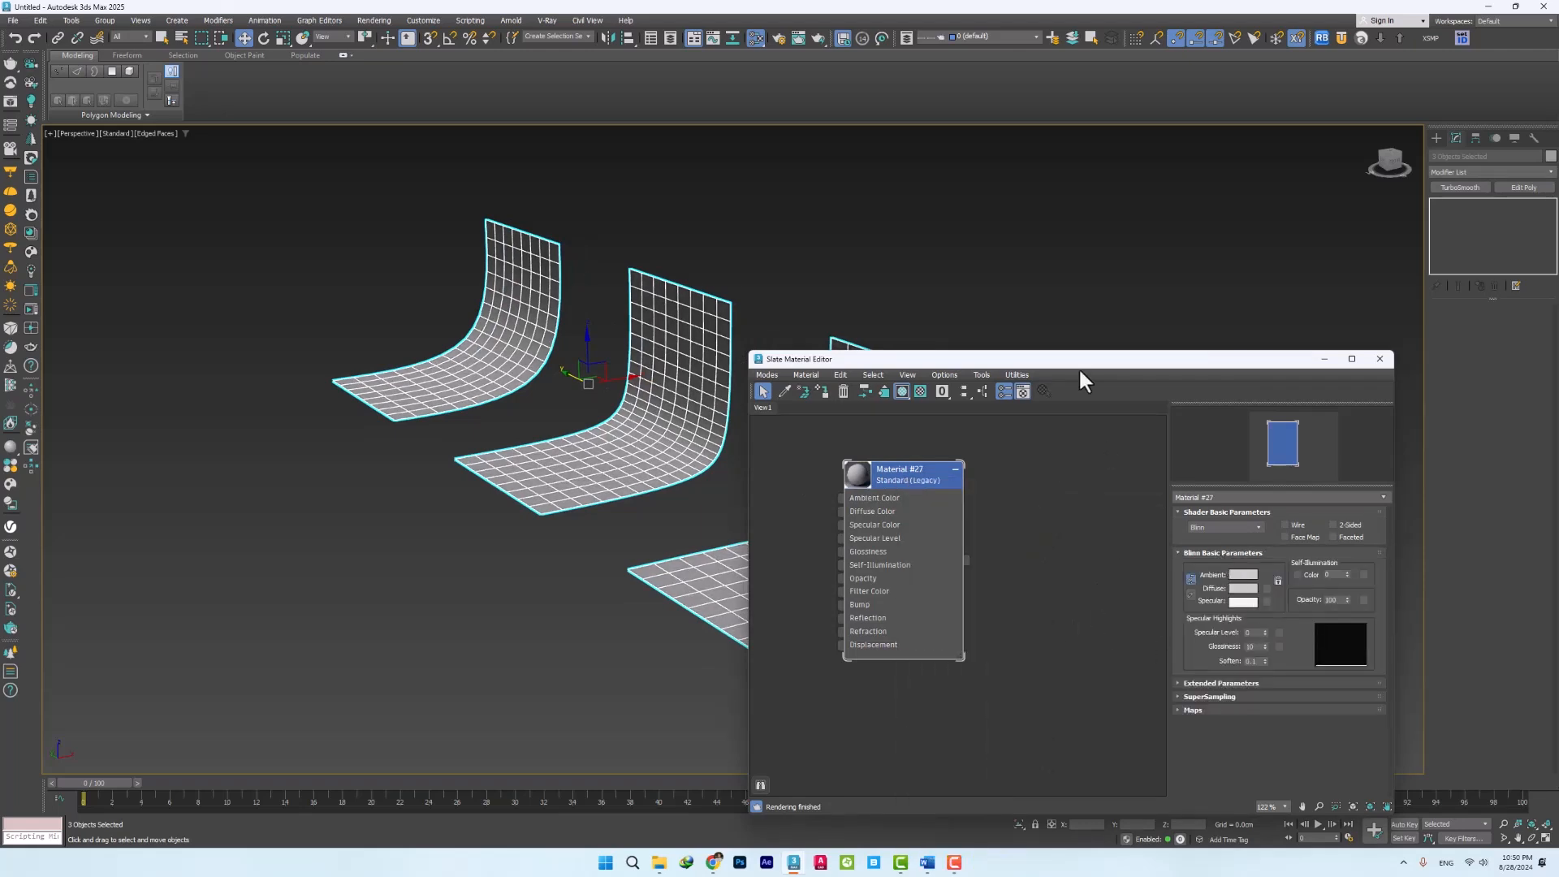
Raise the Standard material's specular level and glossiness, and turn off the edged-faces display in the Perspective view
left_click_drag(1072, 359, 1060, 247)
left_click_drag(1252, 515, 1252, 514)
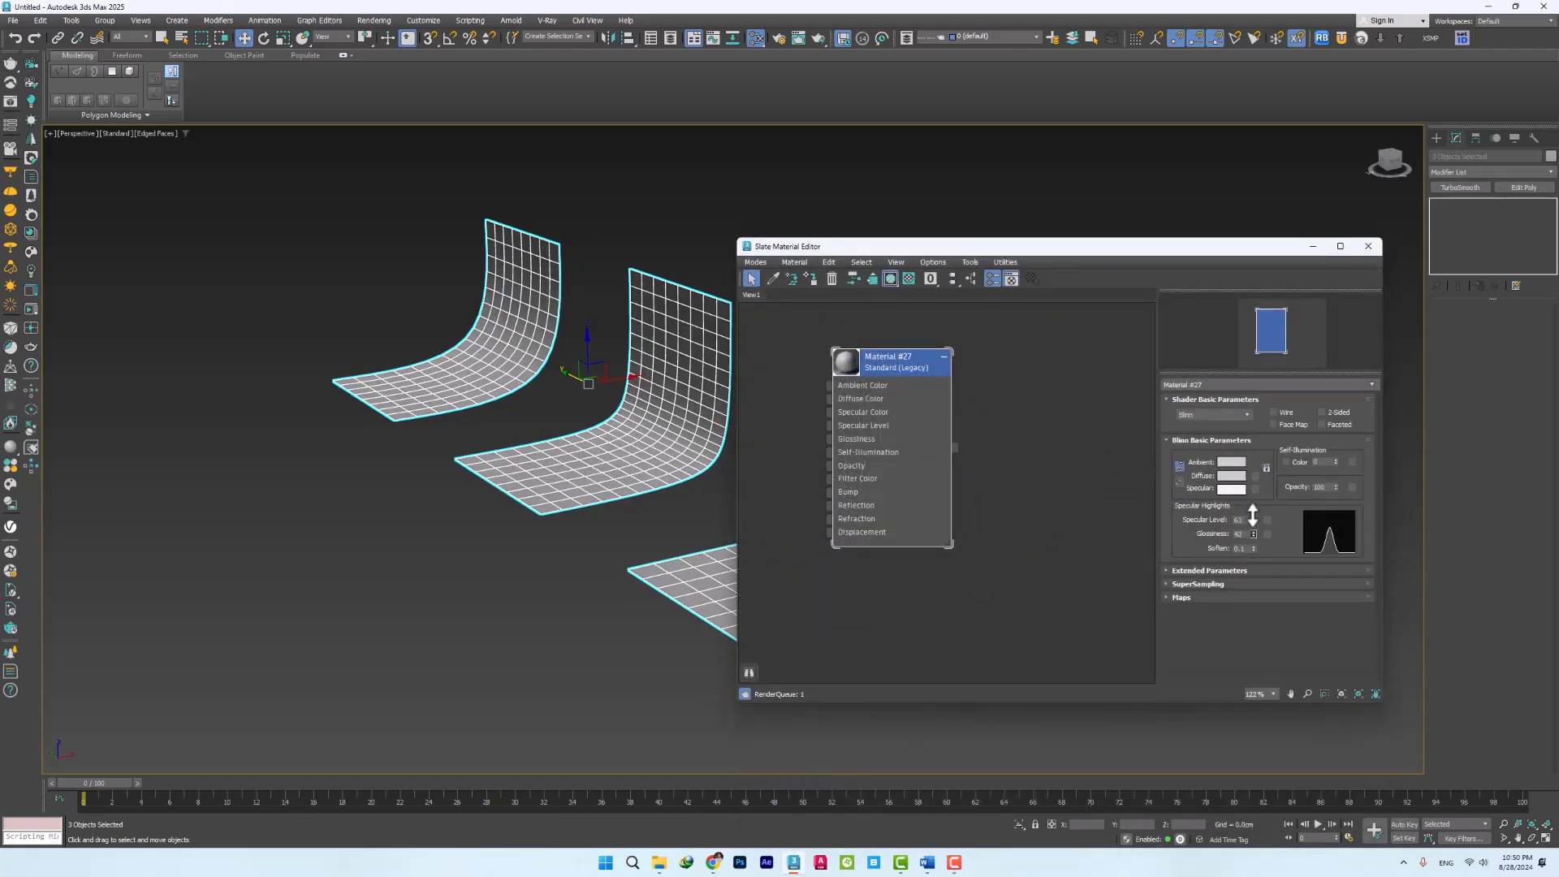
key("F4")
mouse_move(602, 483)
middle_mouse_down("alt")
mouse_move(679, 470)
mouse_move(623, 452)
mouse_move(411, 543)
mouse_move(395, 576)
middle_mouse_up("alt")
scroll(411, 543, "down", 2)
scroll(387, 551, "up", 2)
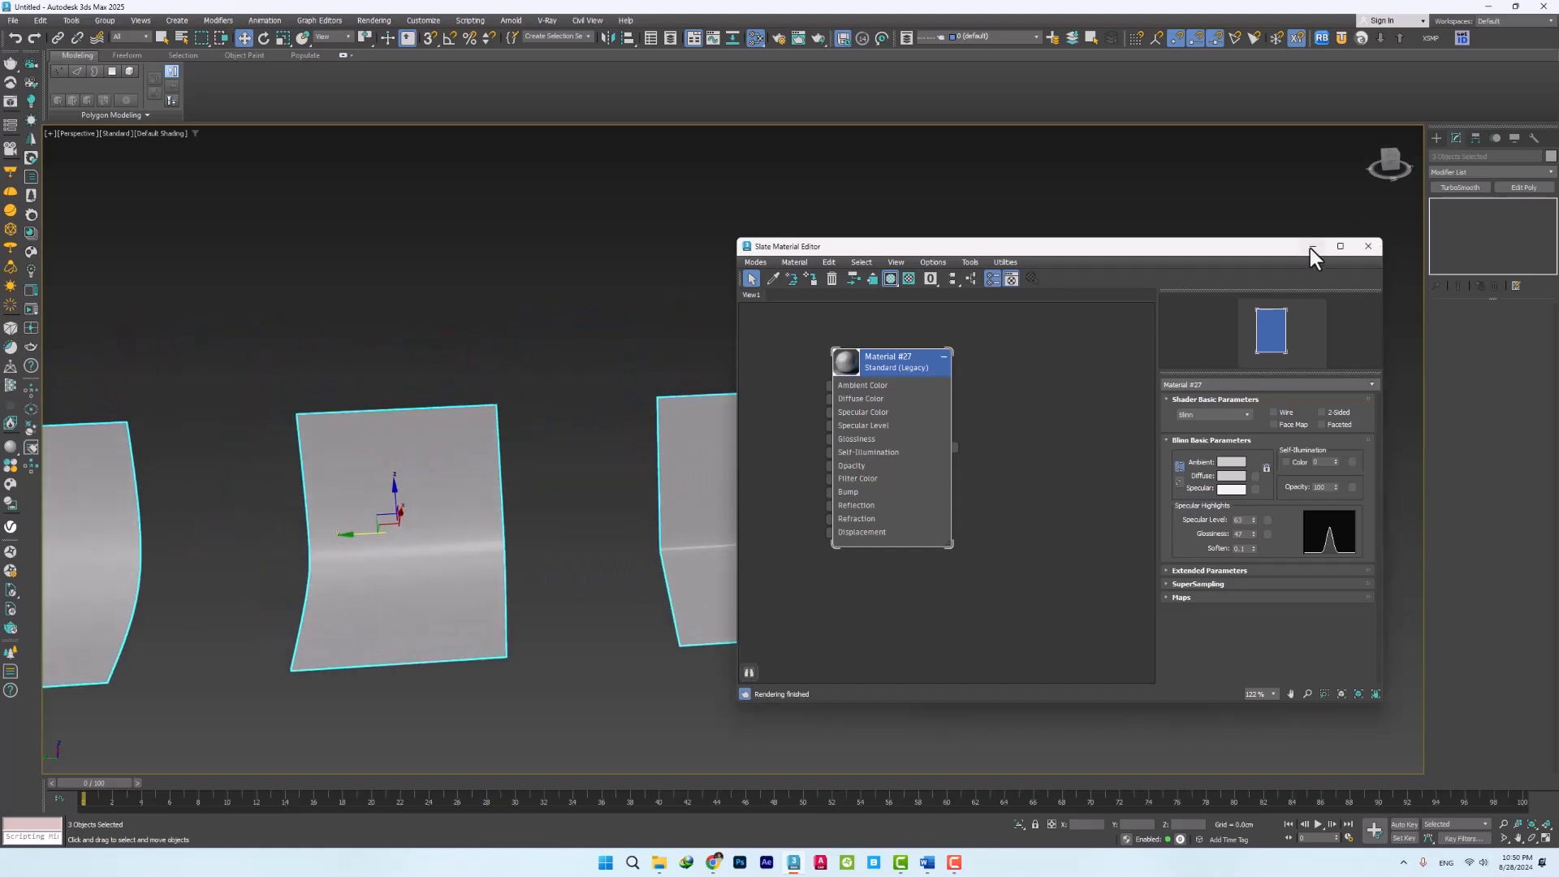
Minimize the material editor, deselect the planes and compare the highlights along the three folds
left_click(1312, 248)
left_click(966, 373)
middle_click_drag(685, 512, 837, 507)
middle_click_drag(837, 507, 826, 513, "alt")
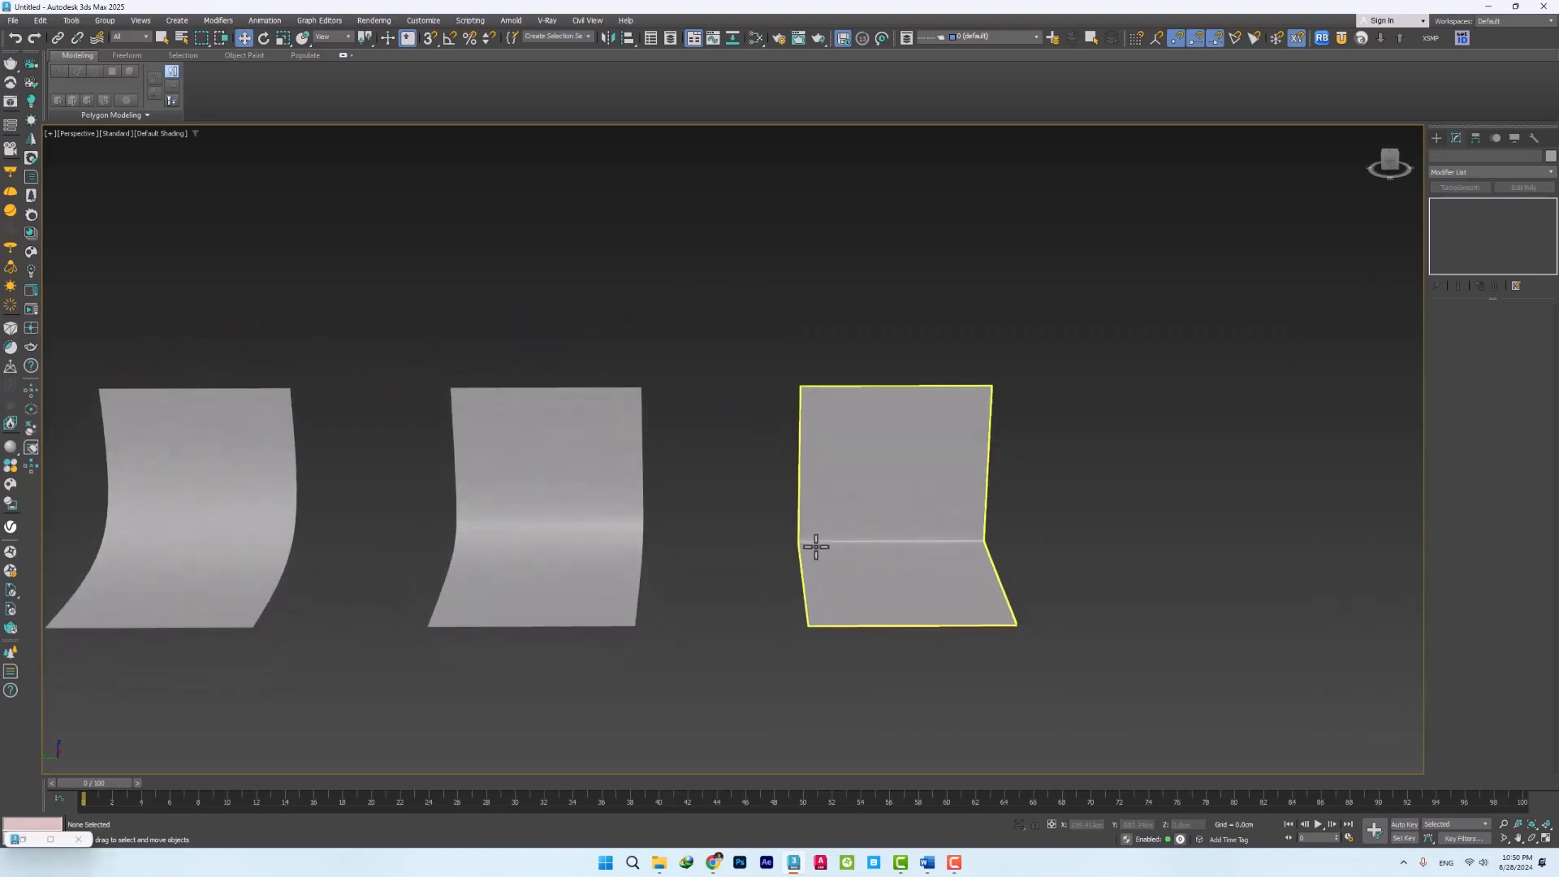
middle_click_drag(846, 598, 991, 515)
mouse_move(699, 483)
middle_mouse_down("alt")
mouse_move(758, 480)
mouse_move(669, 480)
mouse_move(711, 497)
middle_mouse_up("alt")
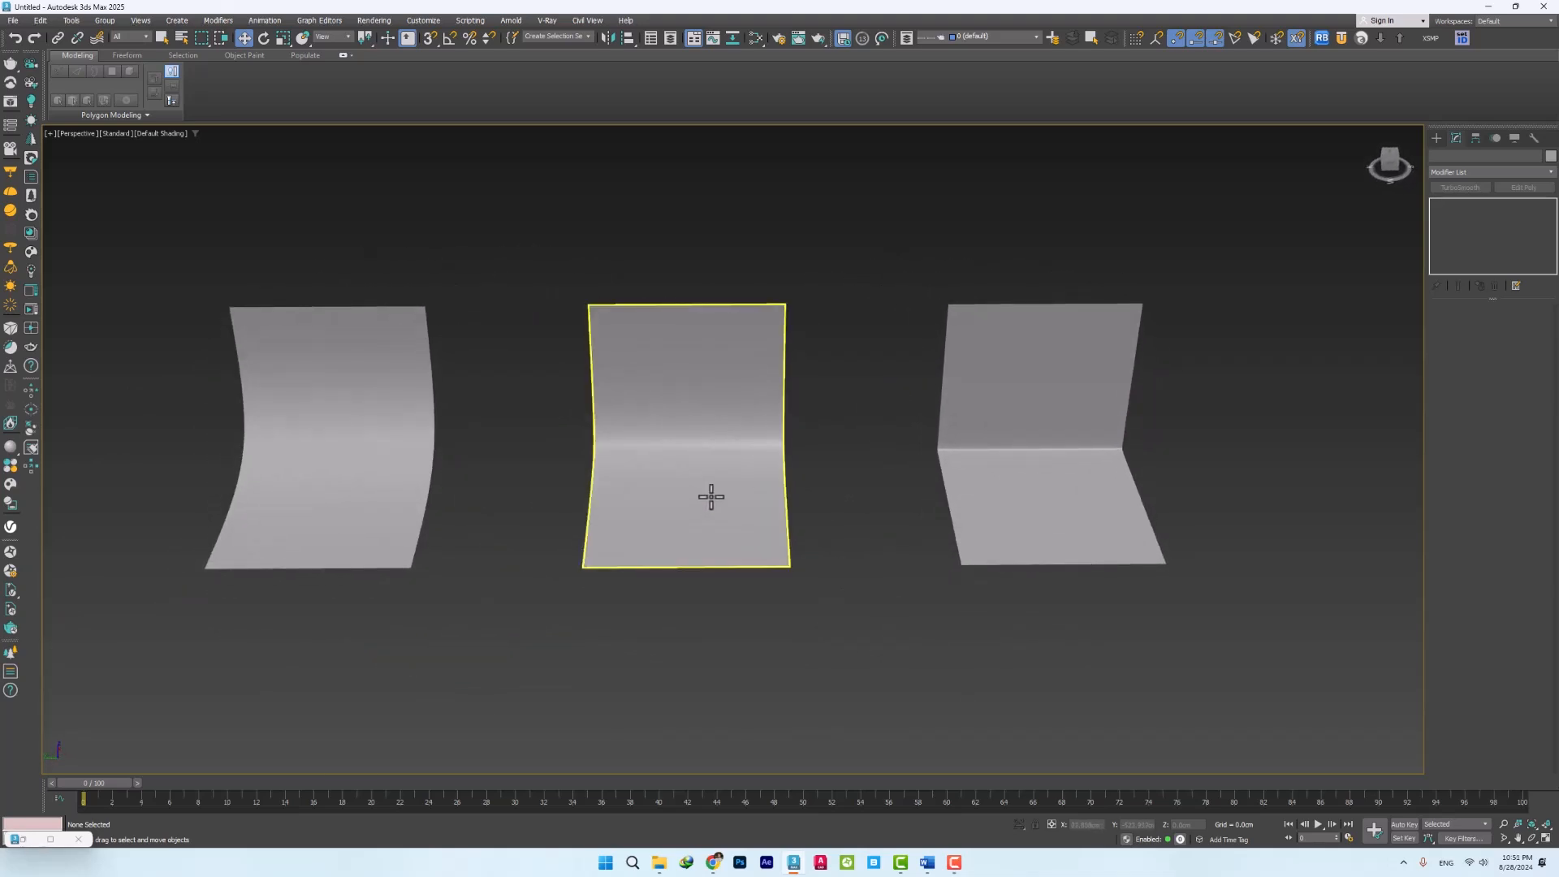
Turn the edged-faces display back on and examine the edge spacing around the folds of the planes
left_click(711, 497)
key("F4")
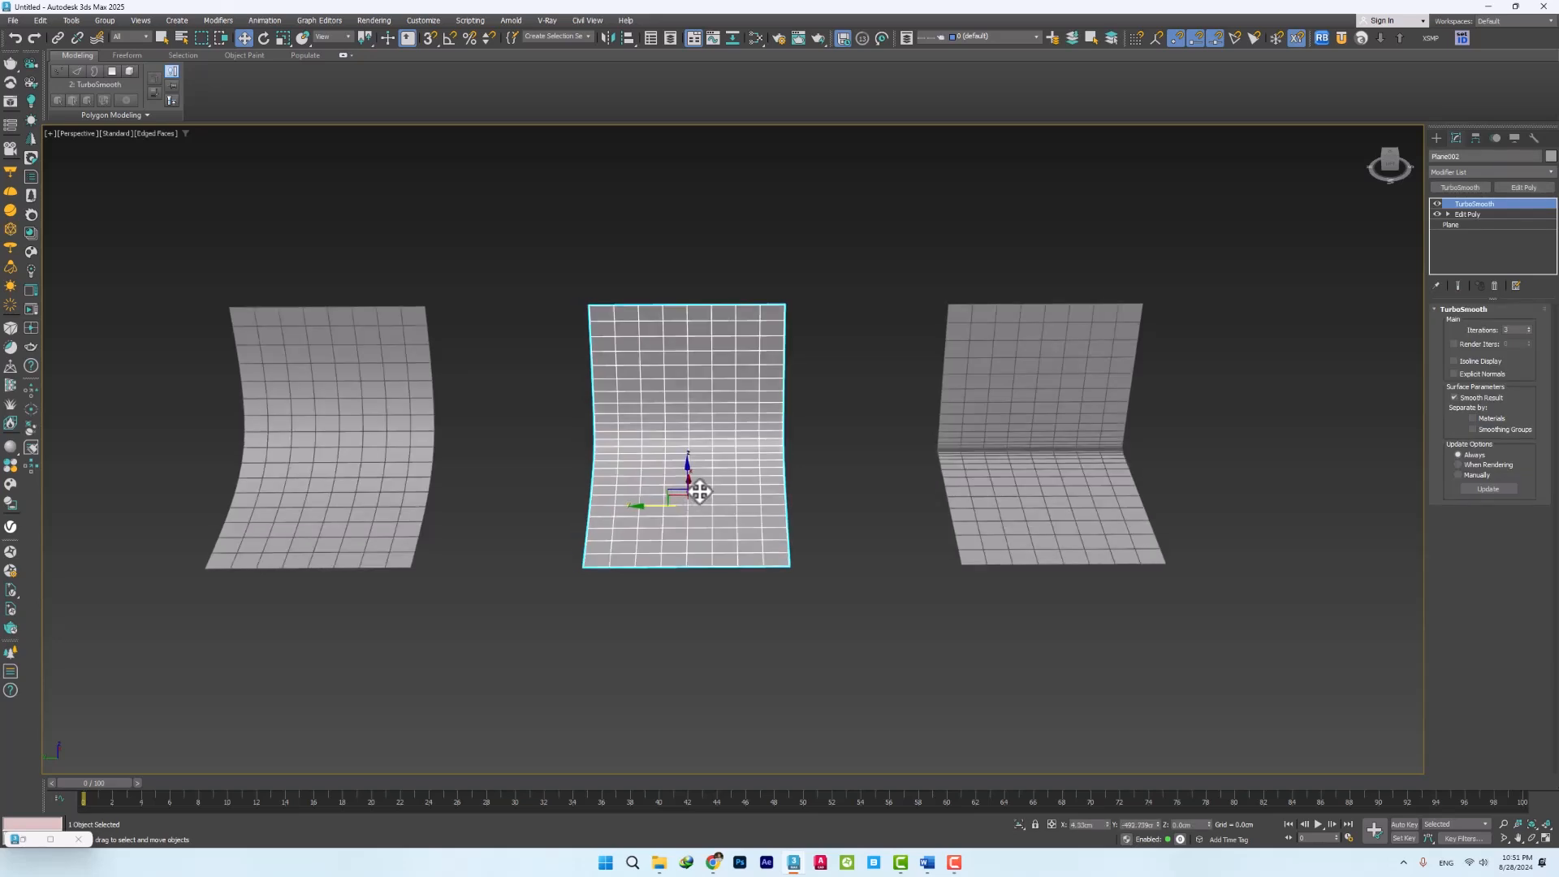
left_click(834, 471)
scroll(835, 473, "up", 5)
middle_click_drag(836, 473, 979, 536, "alt")
scroll(934, 491, "down", 3)
middle_click_drag(929, 404, 1037, 487, "alt")
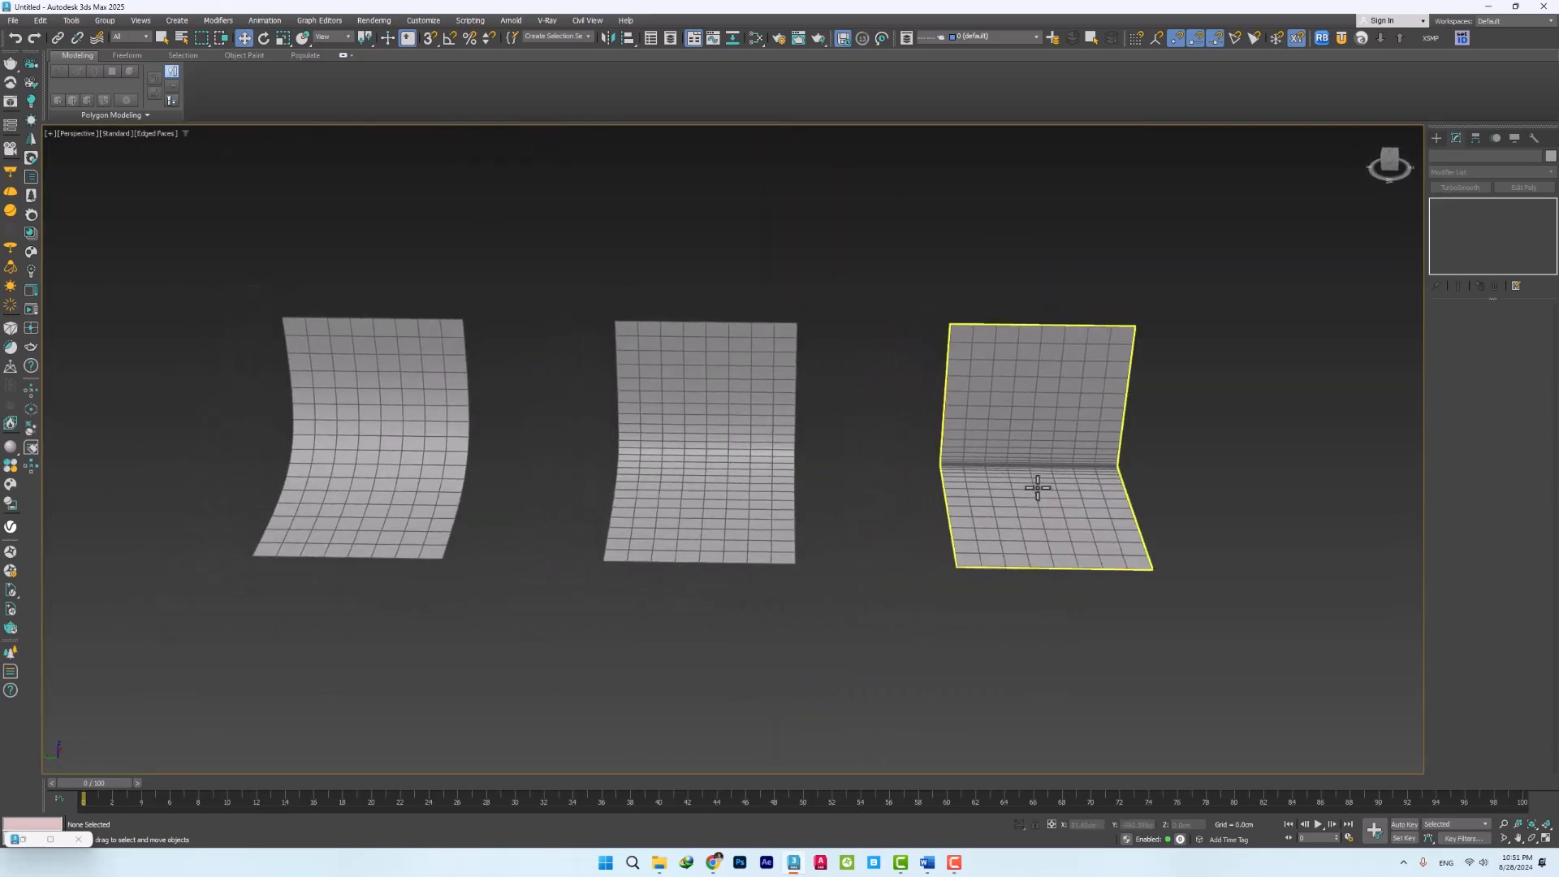
left_click(903, 531)
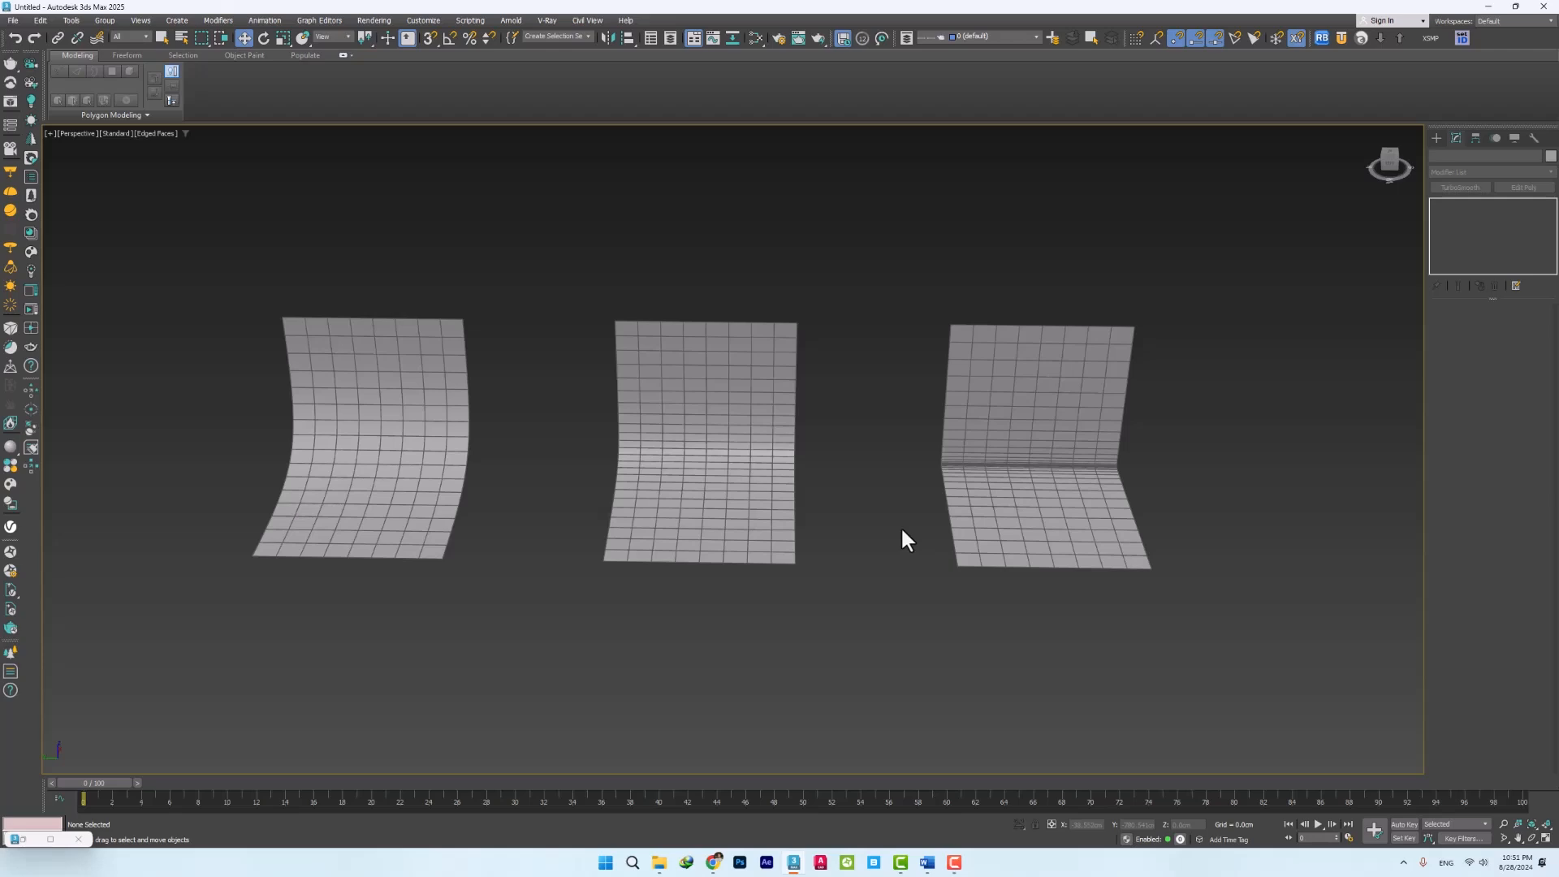
Create a box in the empty space beside the narrowly chamfered plane
middle_click_drag(1077, 295, 512, 528)
right_click(714, 496)
left_click(729, 490)
left_click_drag(666, 464, 881, 599)
left_click(838, 436)
key("w")
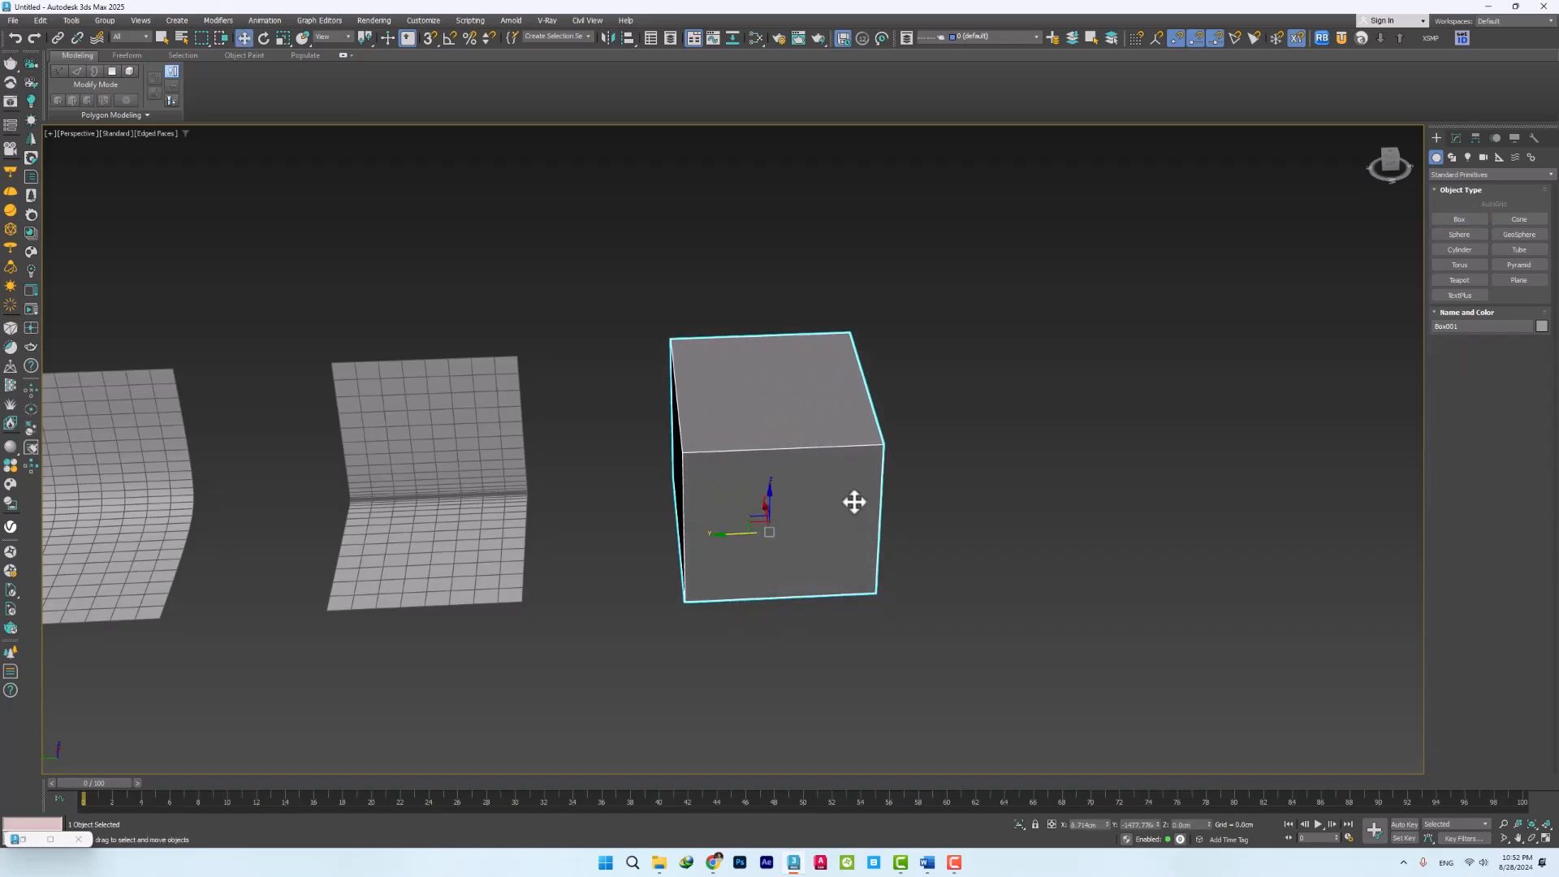
middle_click_drag(851, 498, 839, 501)
Set the box's length, width and height to 200 cm each
left_click(1457, 137)
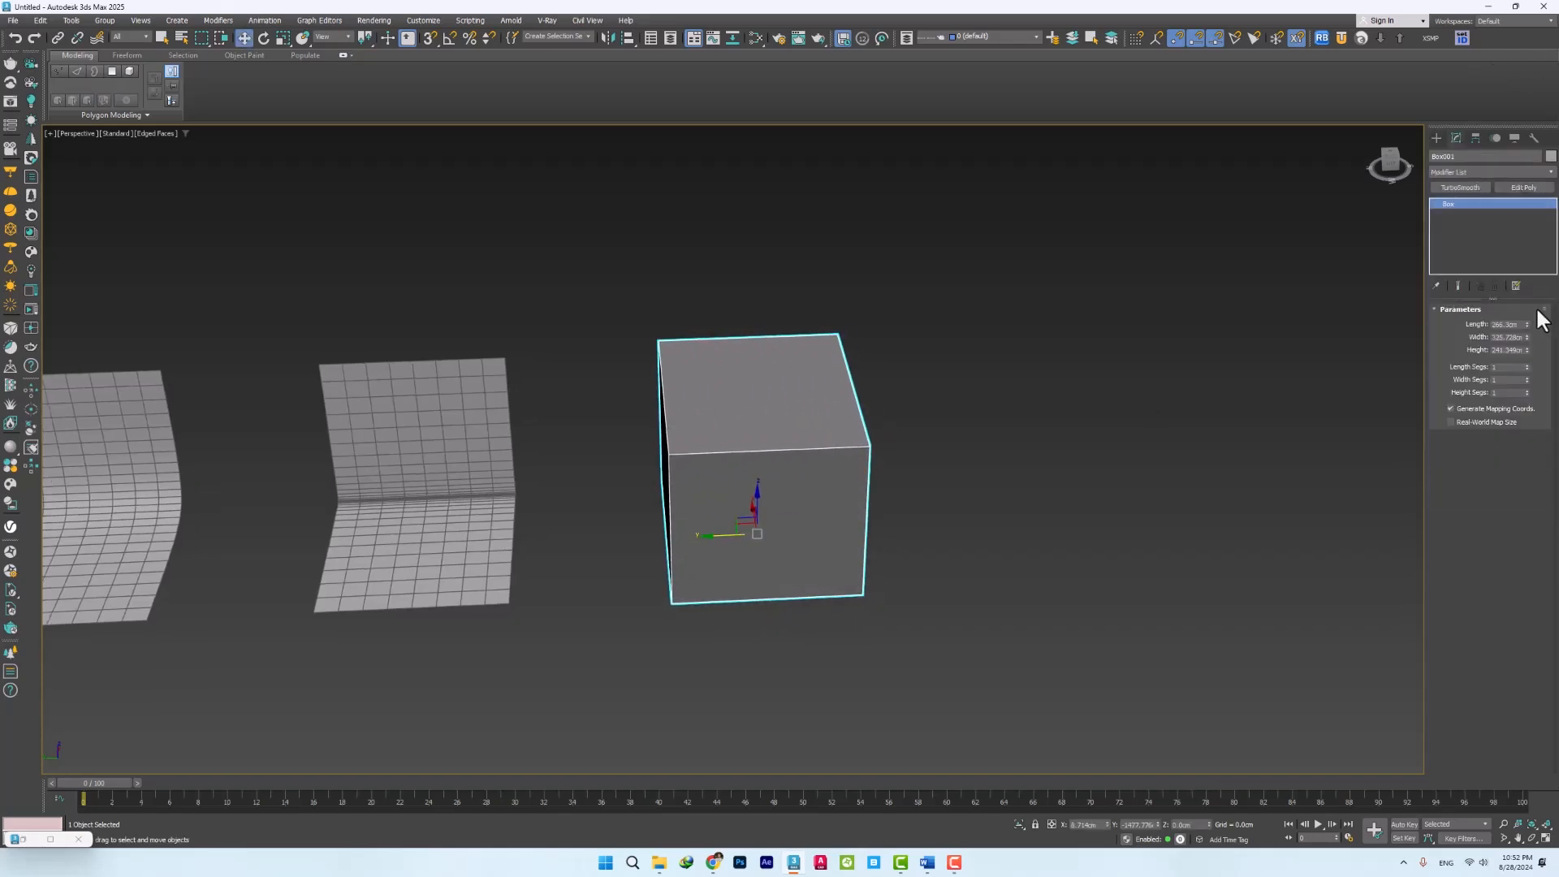
double_click(1506, 324)
type("200")
key("Tab")
type("200")
key("Tab")
type("20")
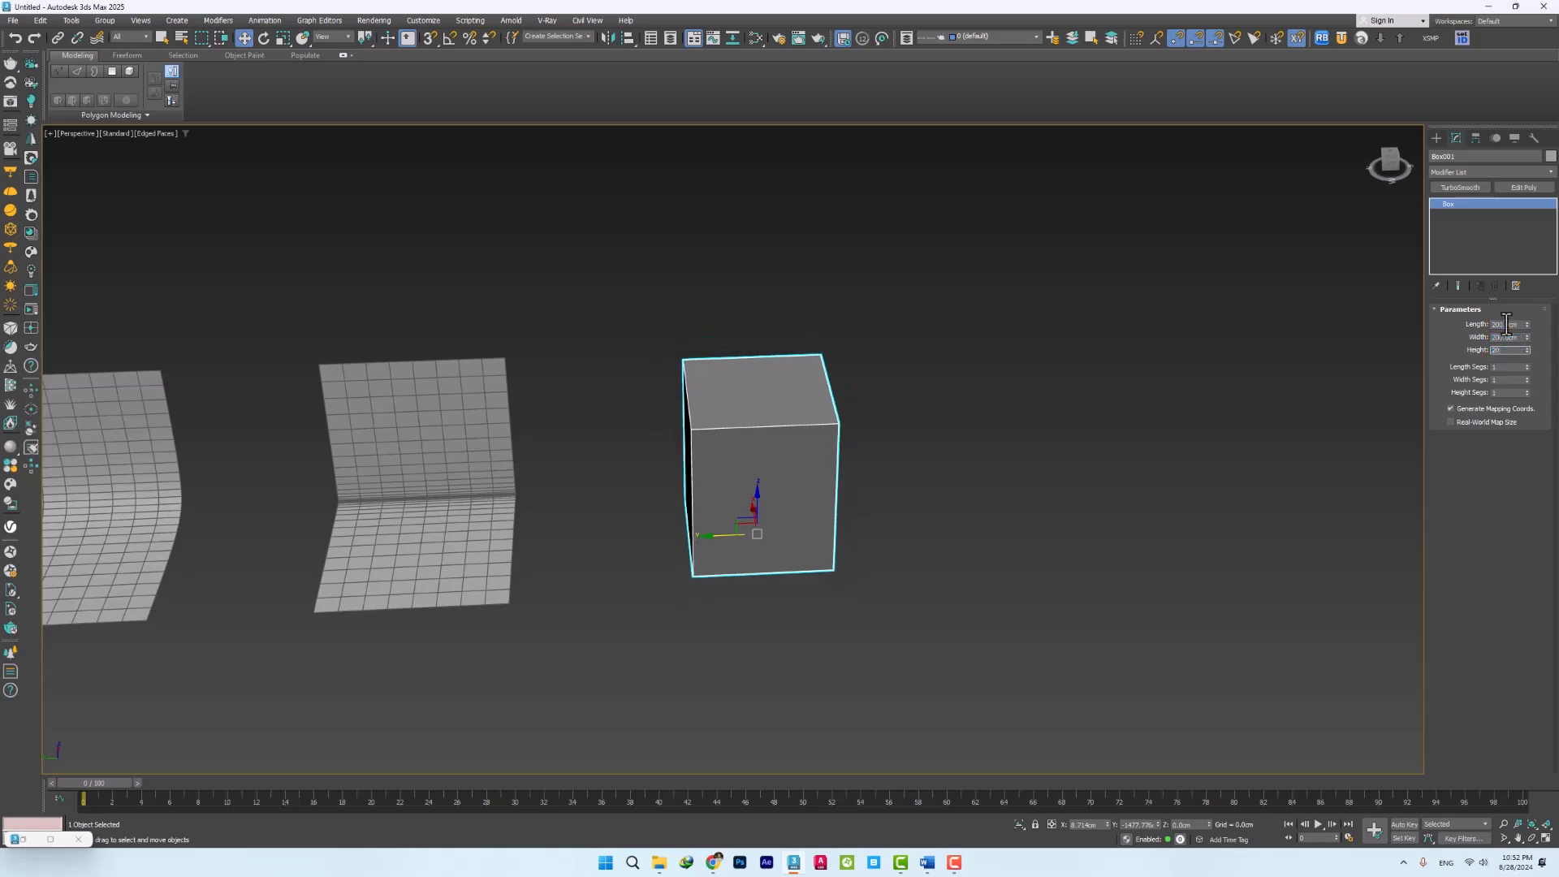
type("0")
key("Return")
left_click(1007, 486)
Apply TurboSmooth to the box with 4 iterations
middle_click_drag(779, 557, 732, 497, "alt")
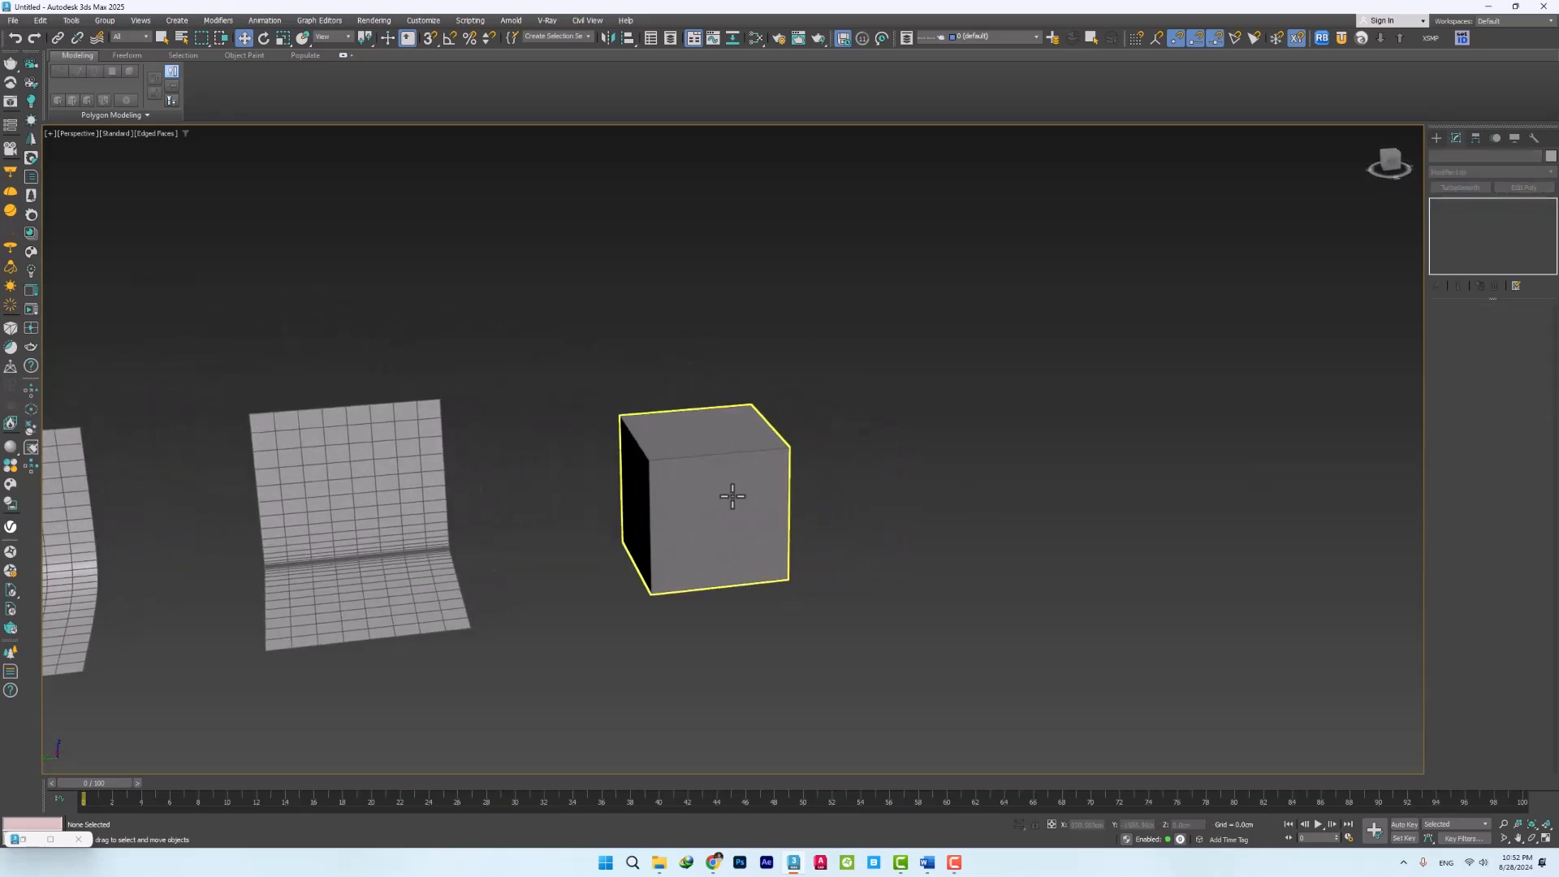
left_click(732, 497)
scroll(734, 511, "up", 3)
left_click(1458, 188)
middle_click_drag(587, 546, 600, 511, "alt")
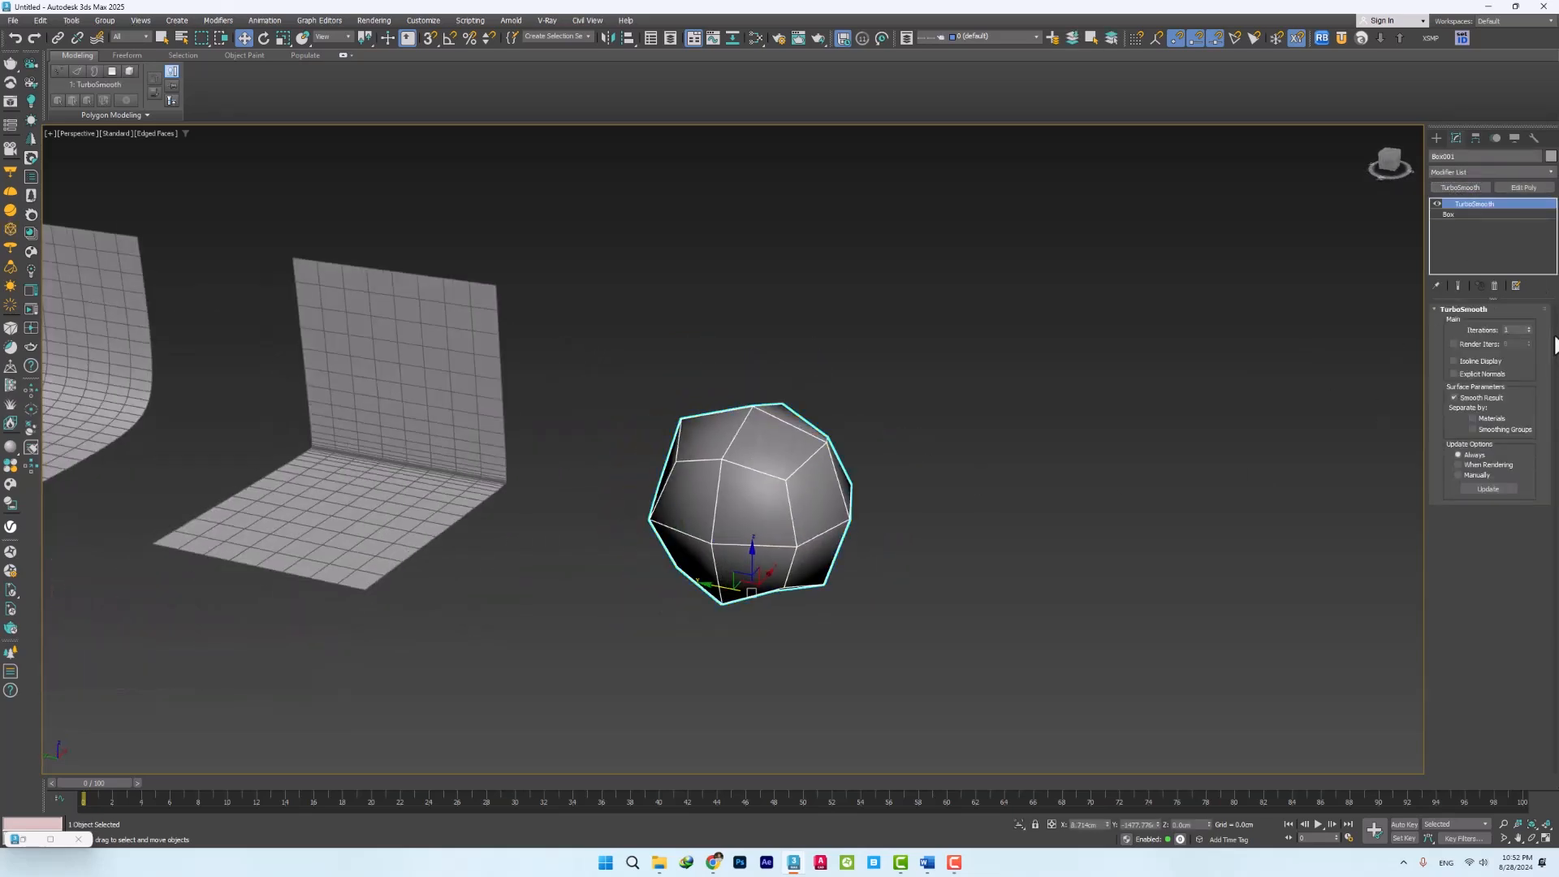
left_click(1528, 328)
left_click(1528, 327)
left_click(1528, 328)
left_click(901, 481)
Clone the smoothed box as an independent copy placed next to it on the side away from the planes
middle_click_drag(901, 481, 609, 584, "alt")
left_click(698, 511)
left_click_drag(609, 585, 854, 579, "shift")
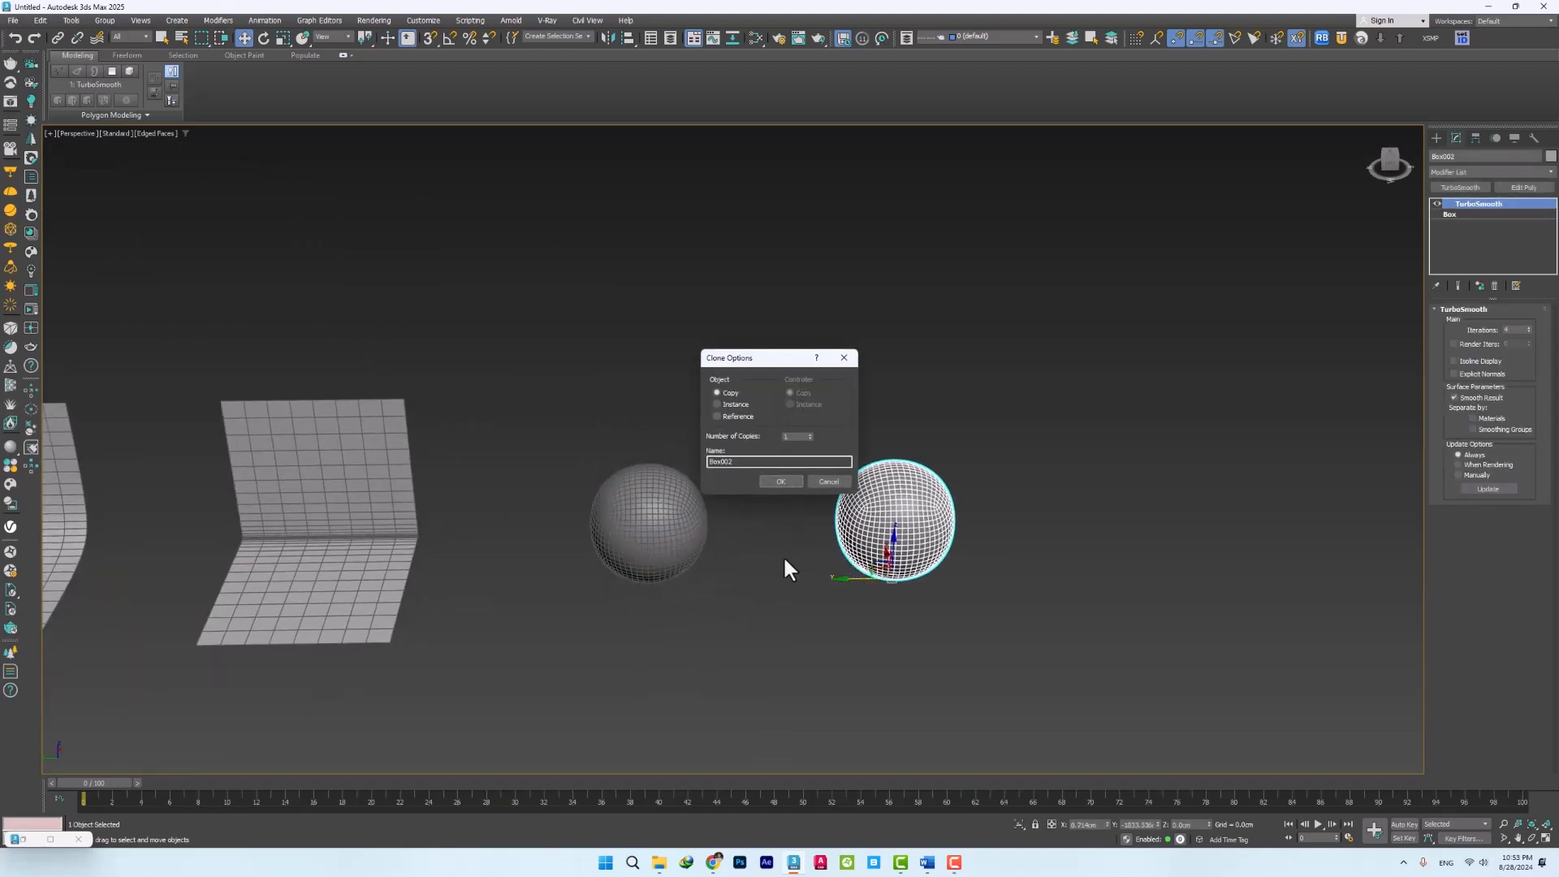
left_click(781, 482)
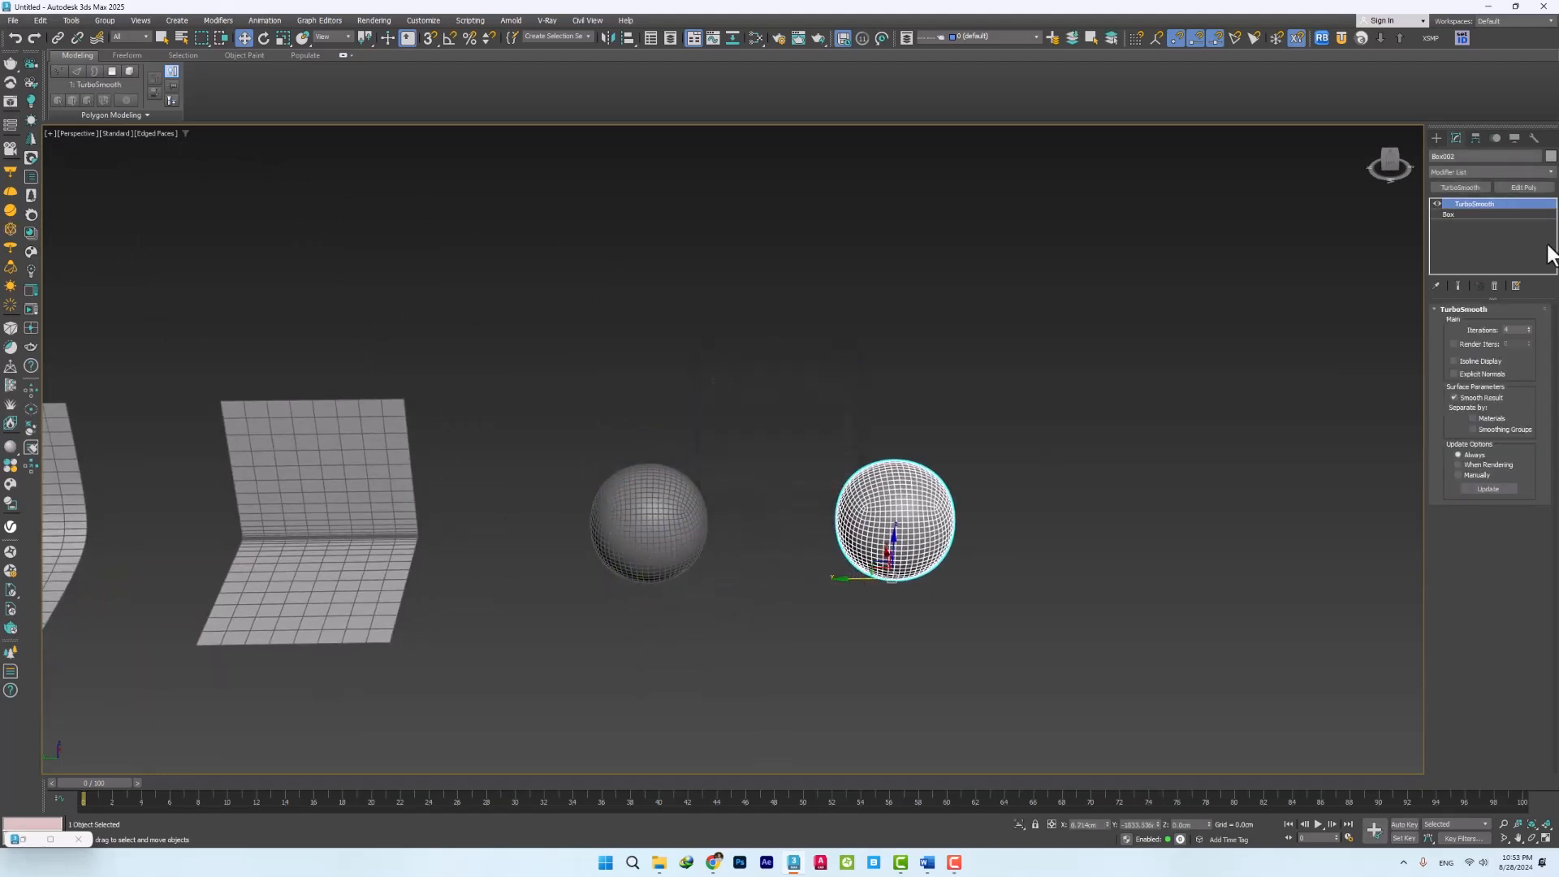
Disable TurboSmooth on the copied box and insert an Edit Poly modifier beneath it
left_click(1437, 203)
left_click(1449, 215)
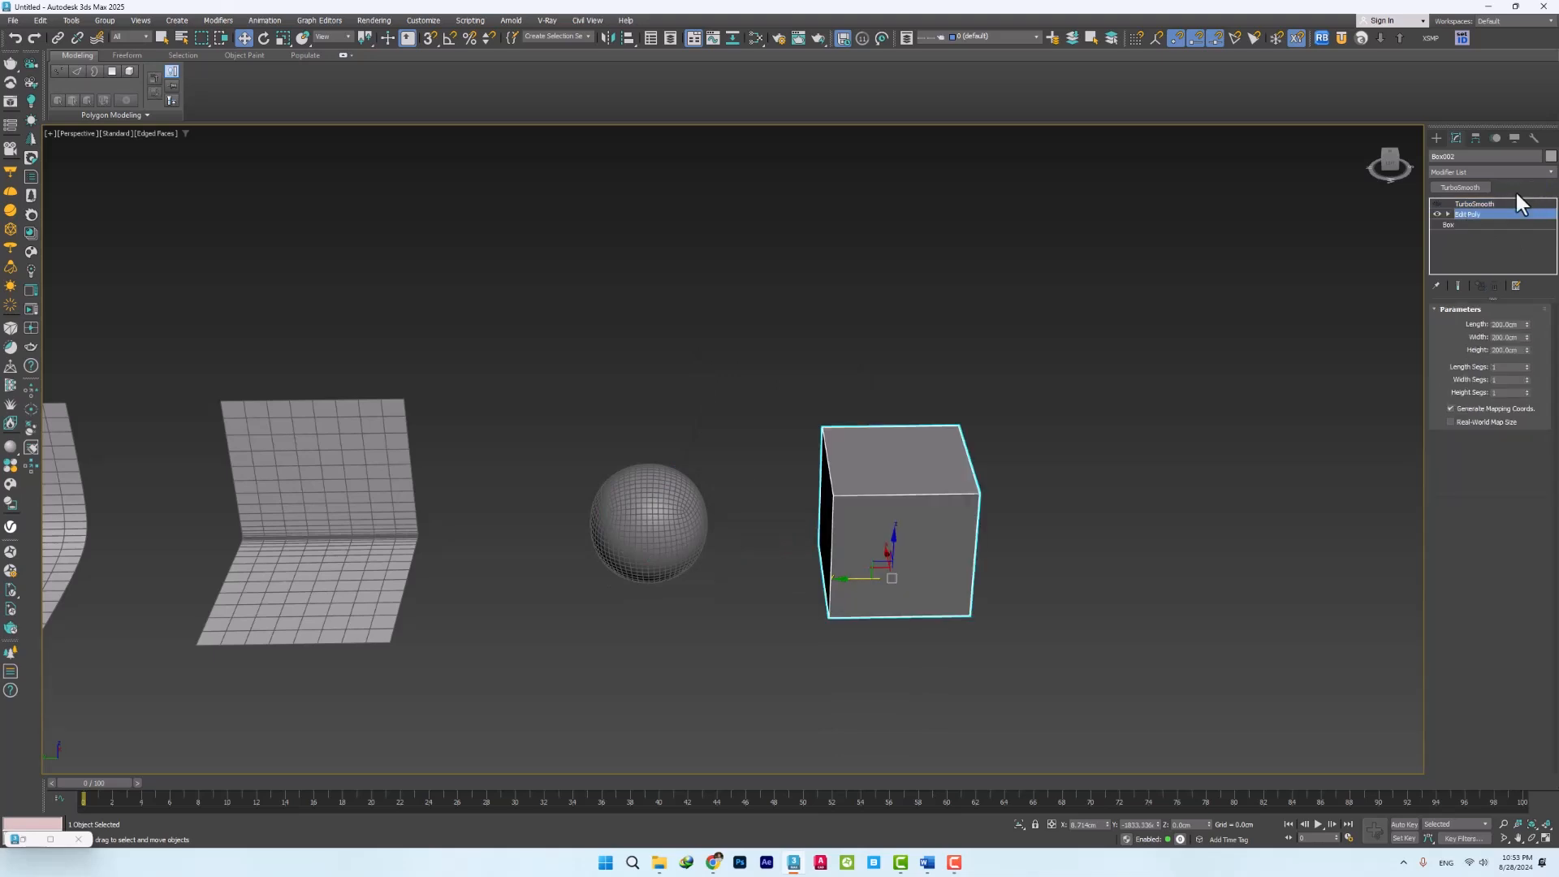
left_click(1524, 188)
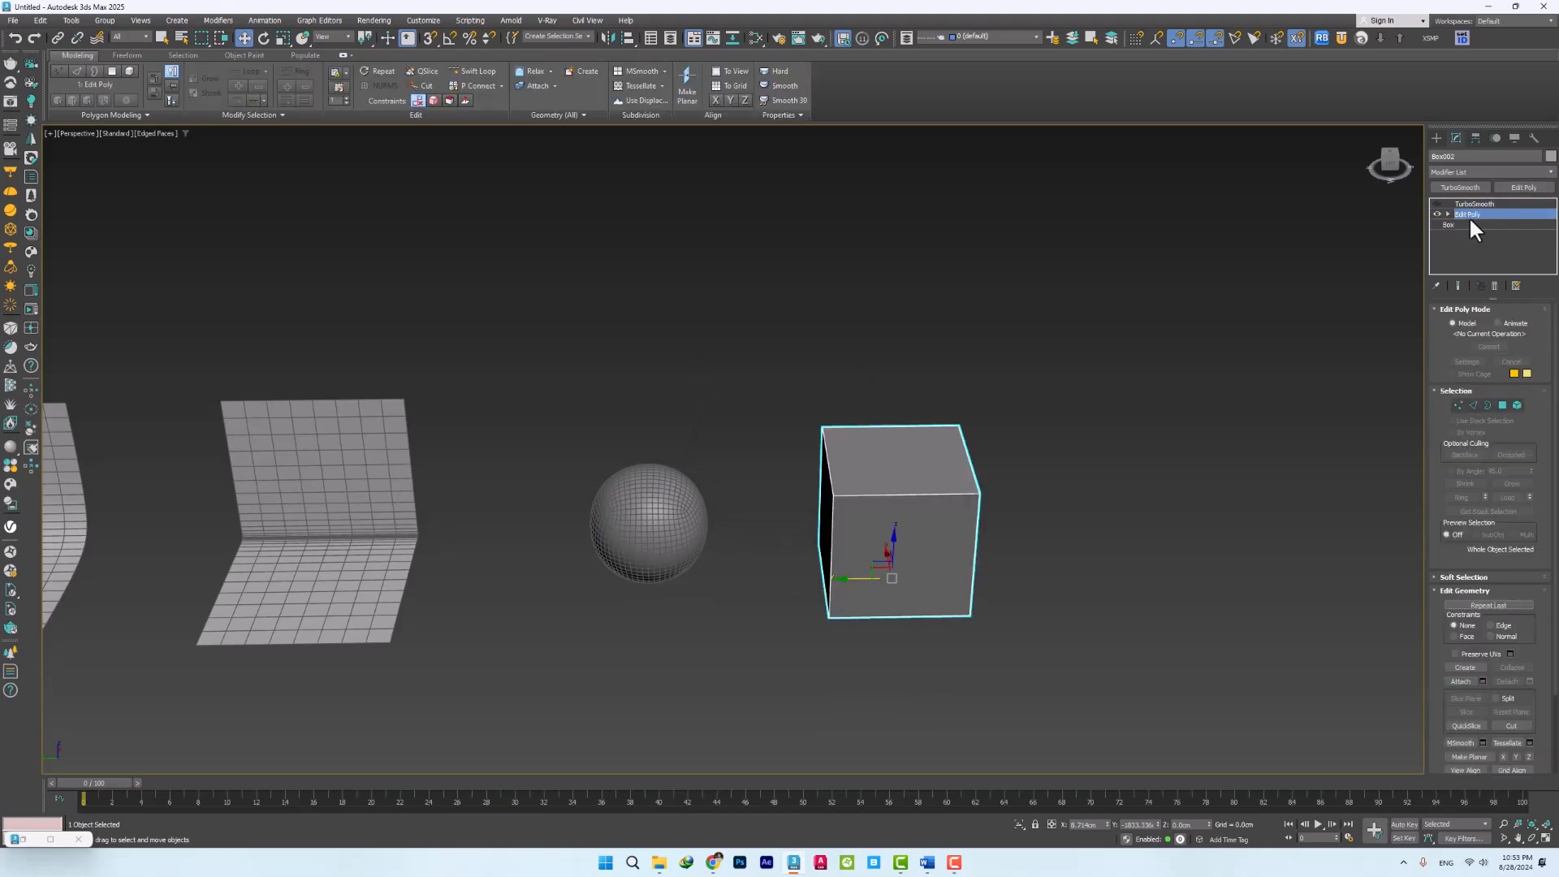
Delete two opposite side polygons of the copied box so that it is open at both ends
left_click(1502, 405)
middle_click_drag(881, 548, 875, 545)
left_click(878, 479)
middle_click_drag(879, 479, 736, 570, "alt")
left_click(735, 568)
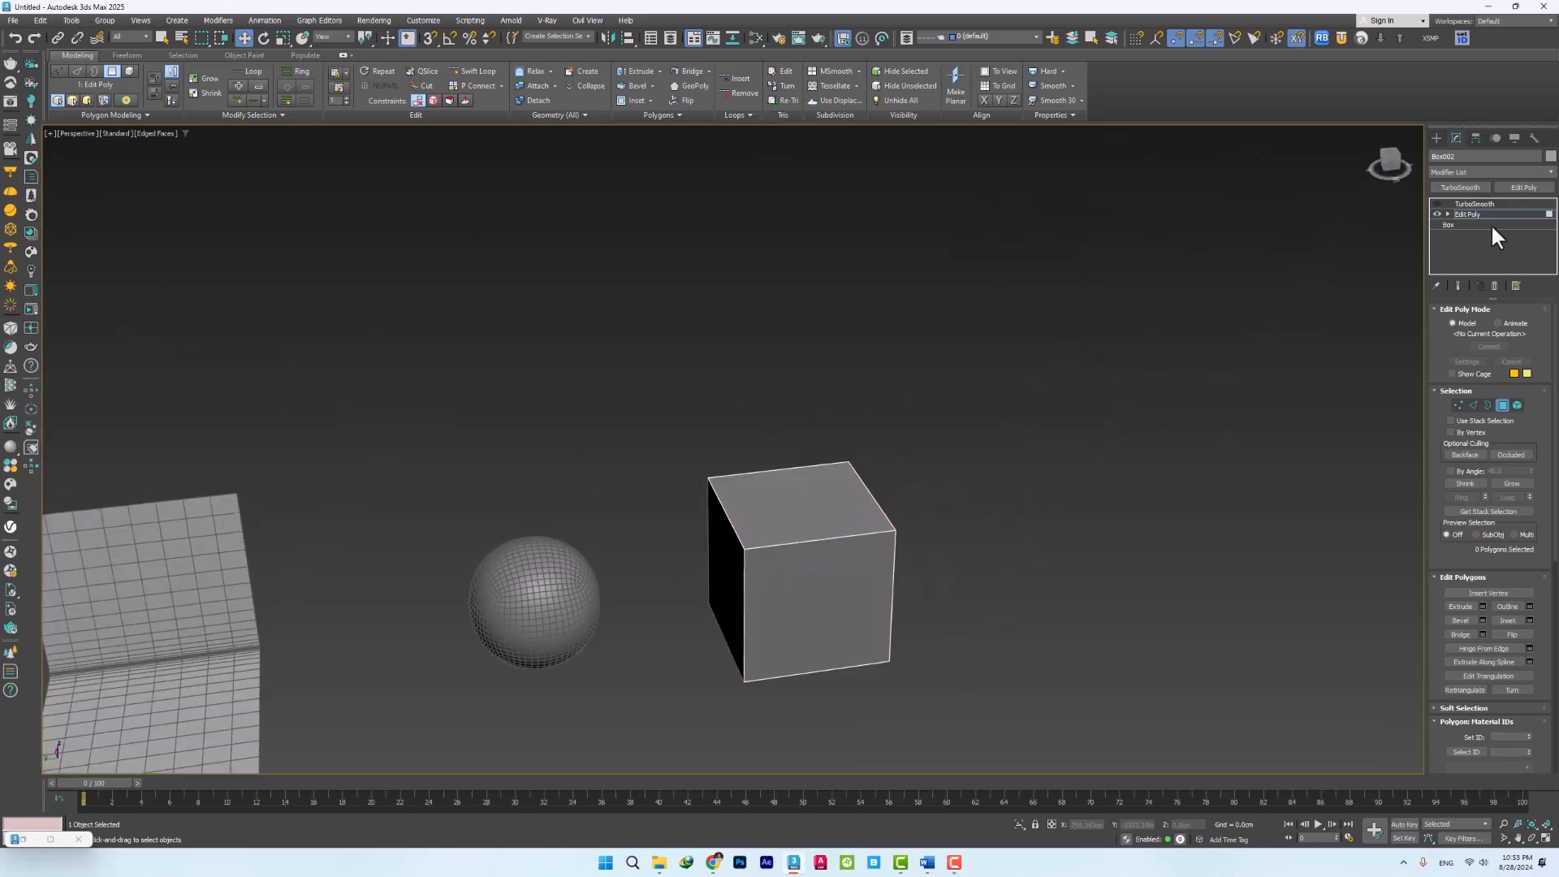
Return to the TurboSmooth level and re-enable smoothing on the open-ended box
left_click(1474, 204)
left_click(1437, 203)
middle_click_drag(1080, 397, 1087, 325)
middle_click_drag(780, 496, 747, 483, "alt")
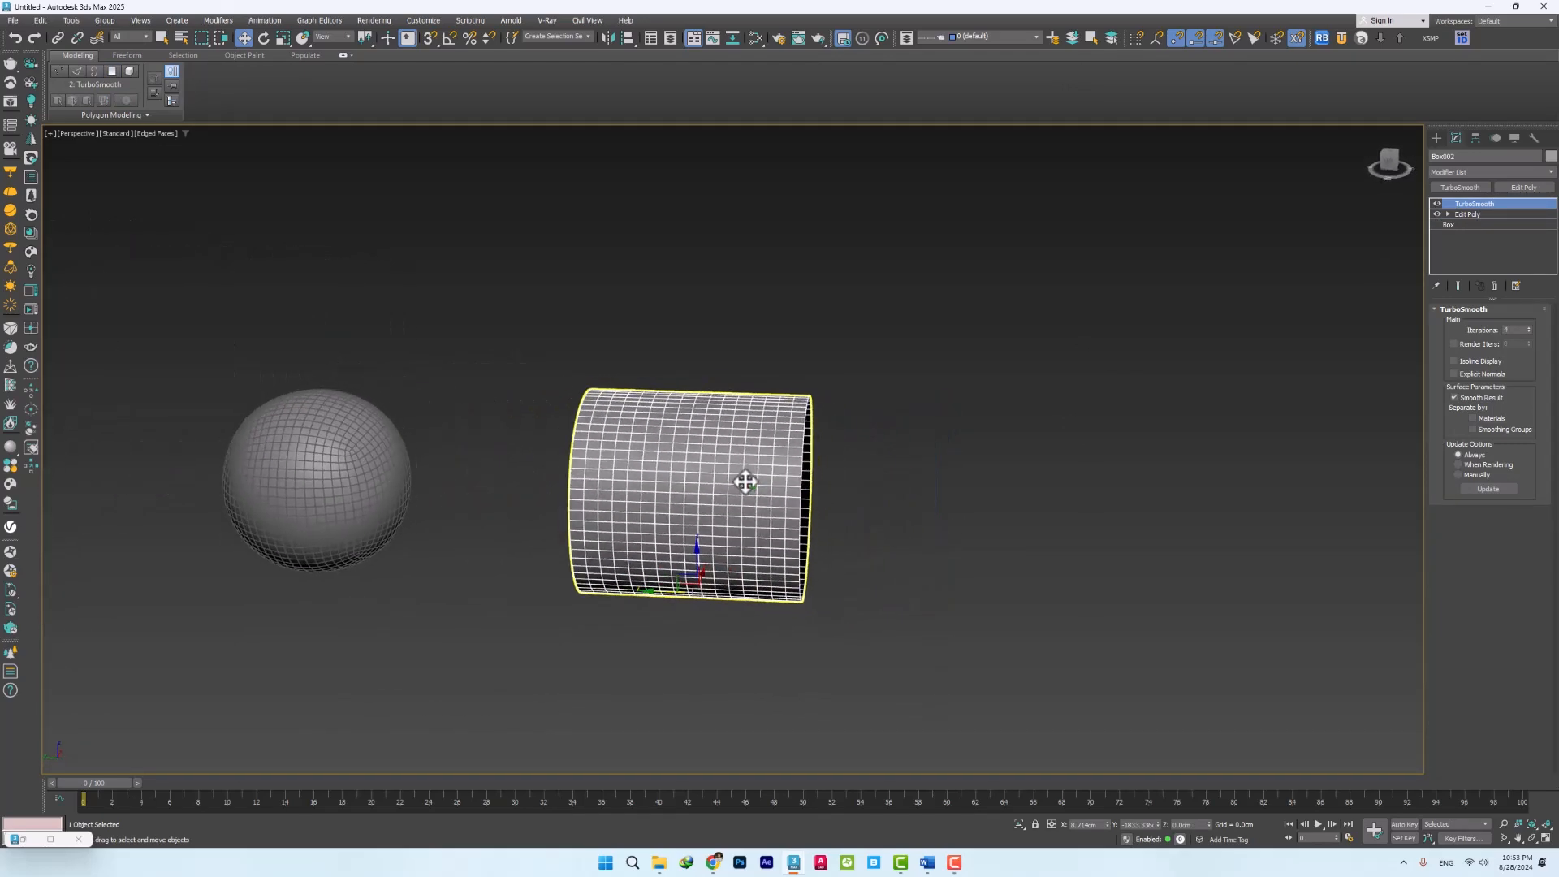
Compare the open-ended box with TurboSmooth switched off and on again
left_click(1435, 203)
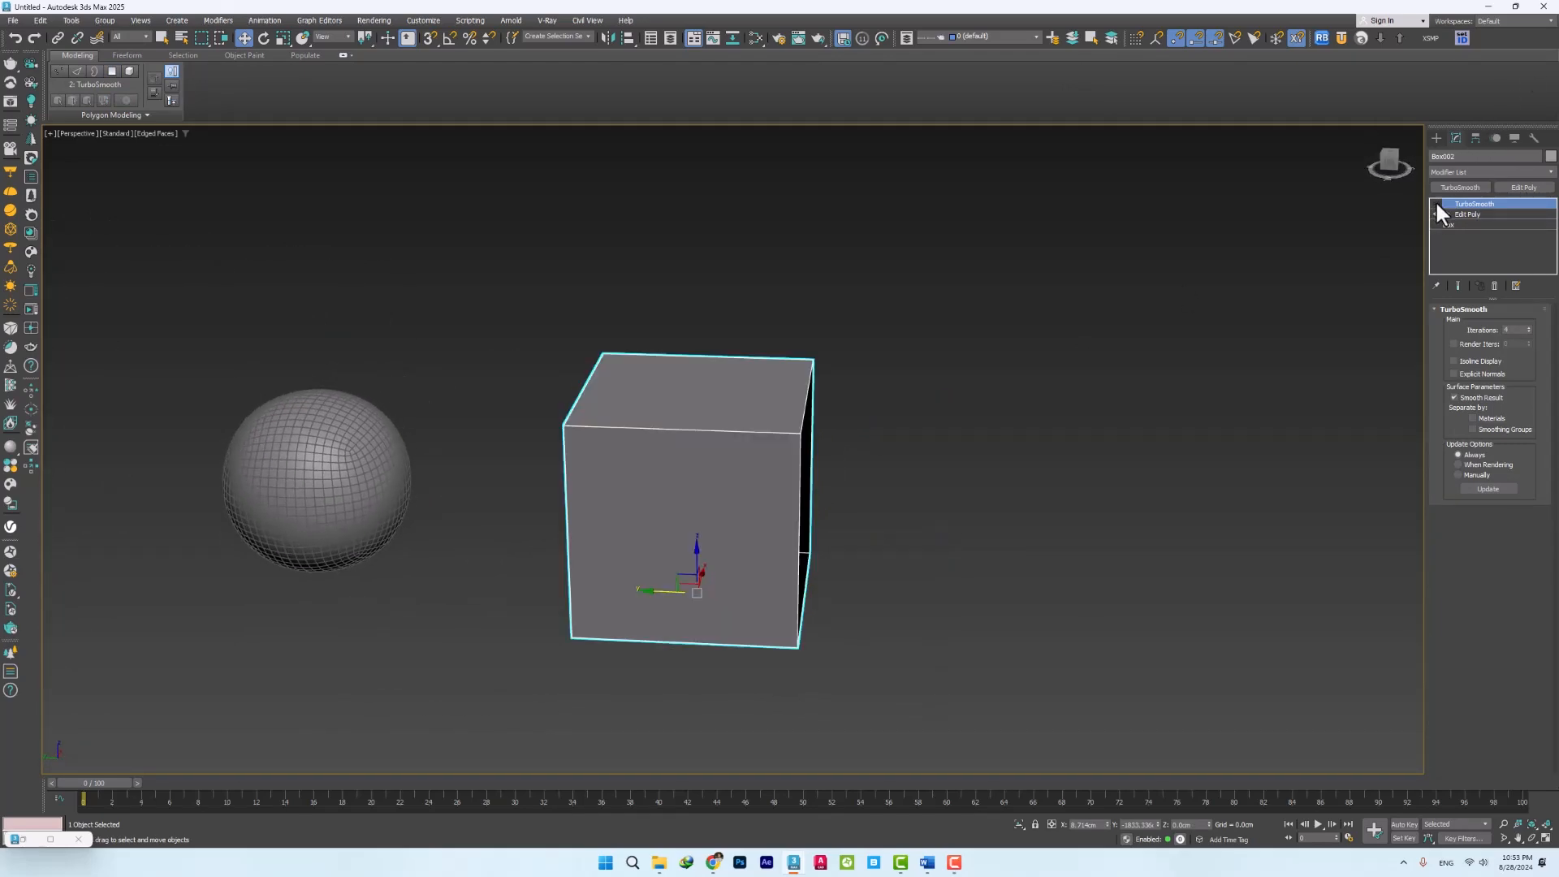
middle_click_drag(731, 456, 936, 412, "alt")
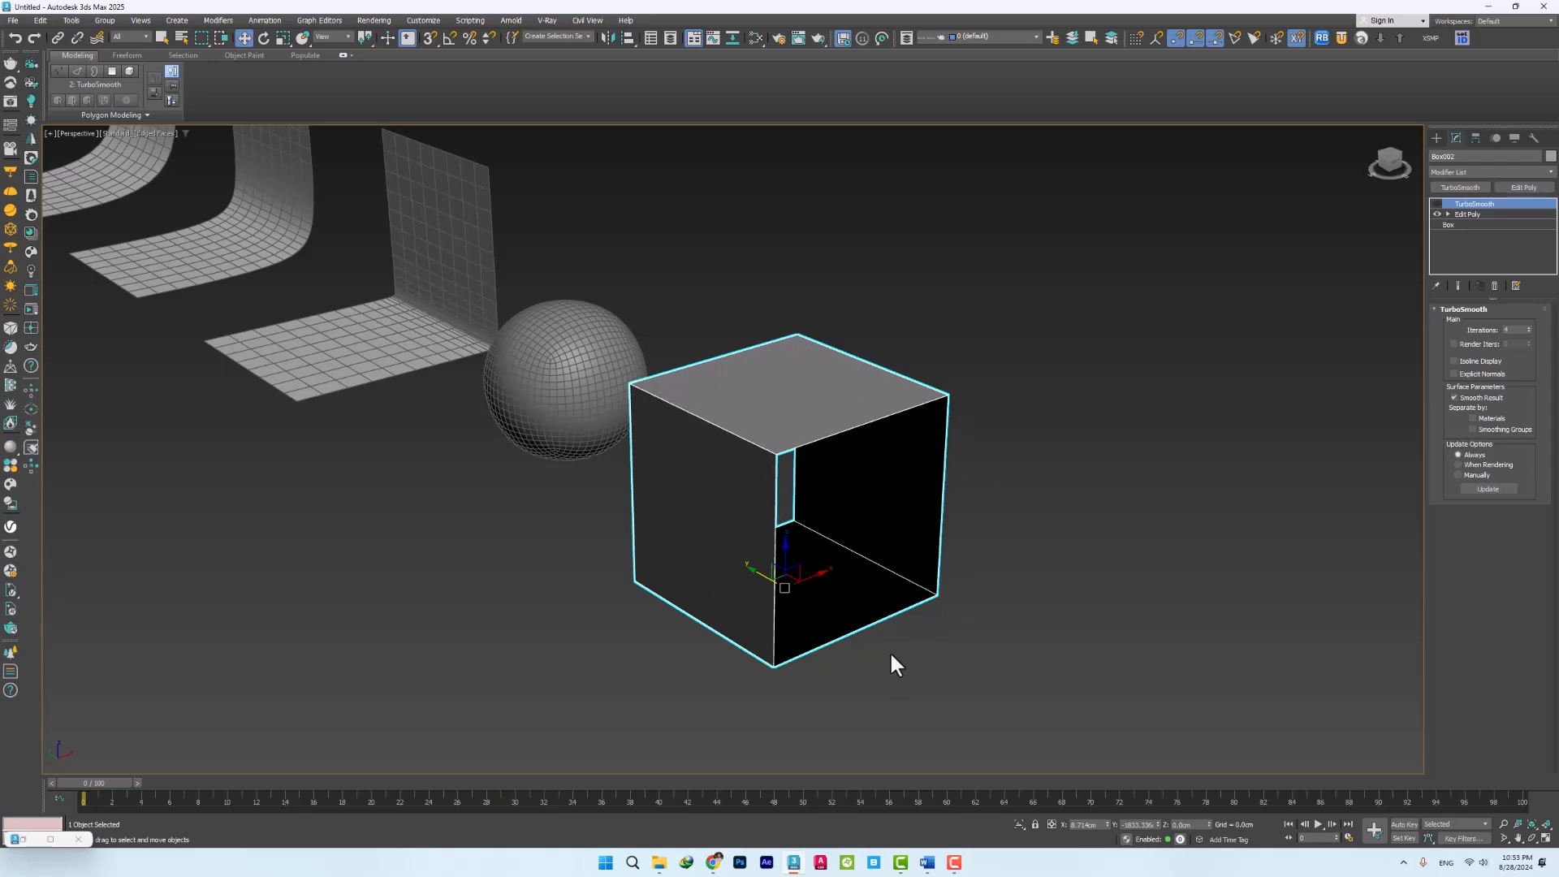
middle_click_drag(685, 504, 1428, 258, "alt")
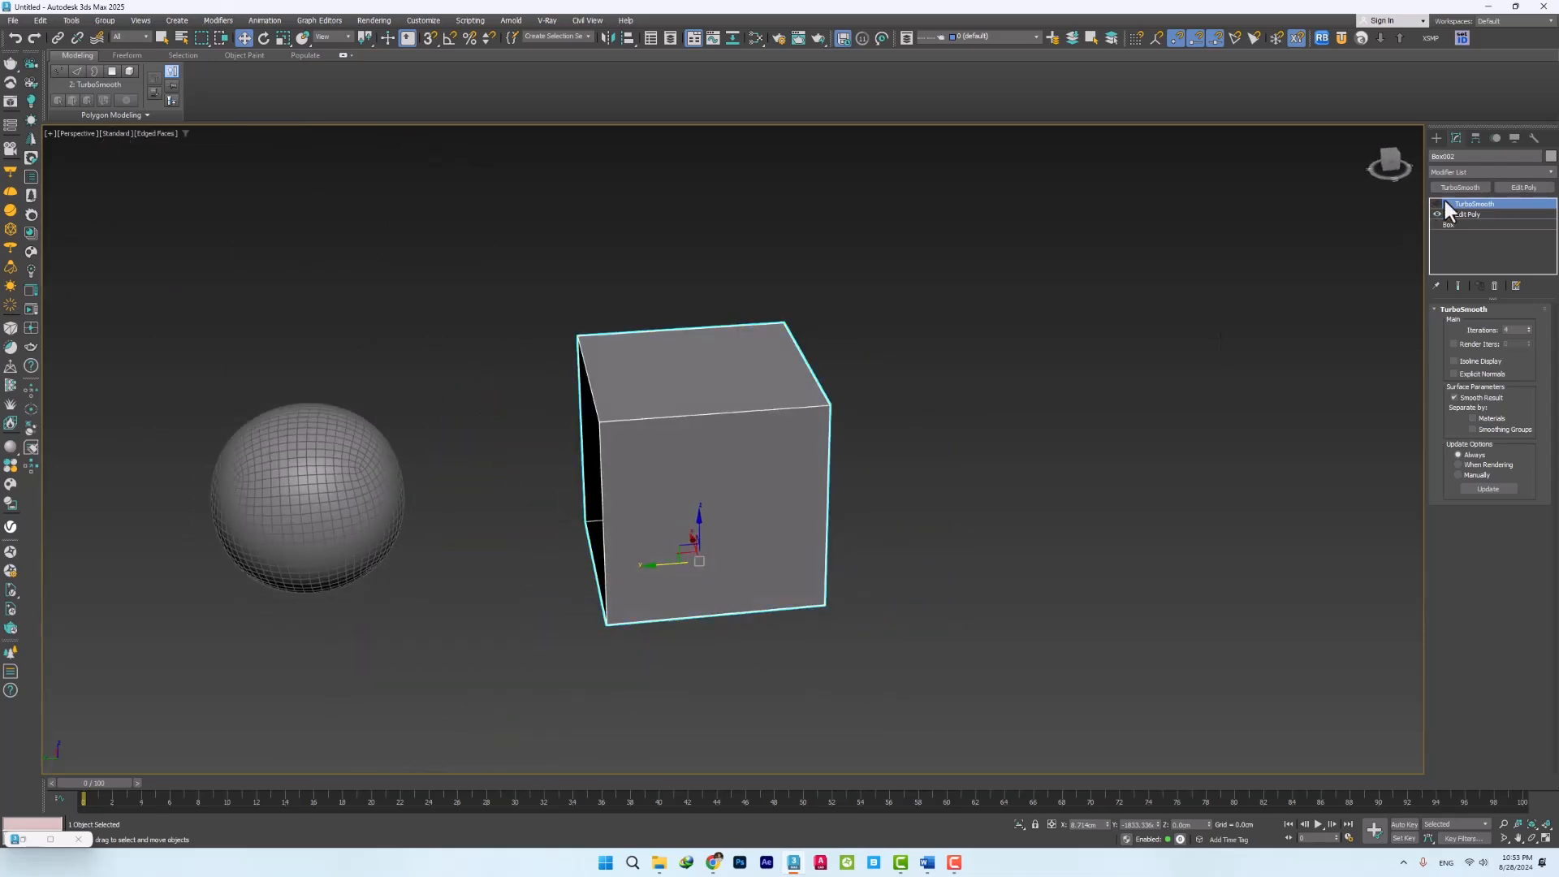
left_click(1147, 319)
Clone the smoothed open-ended box as a copy placed next to it
middle_click_drag(817, 435, 676, 462, "alt")
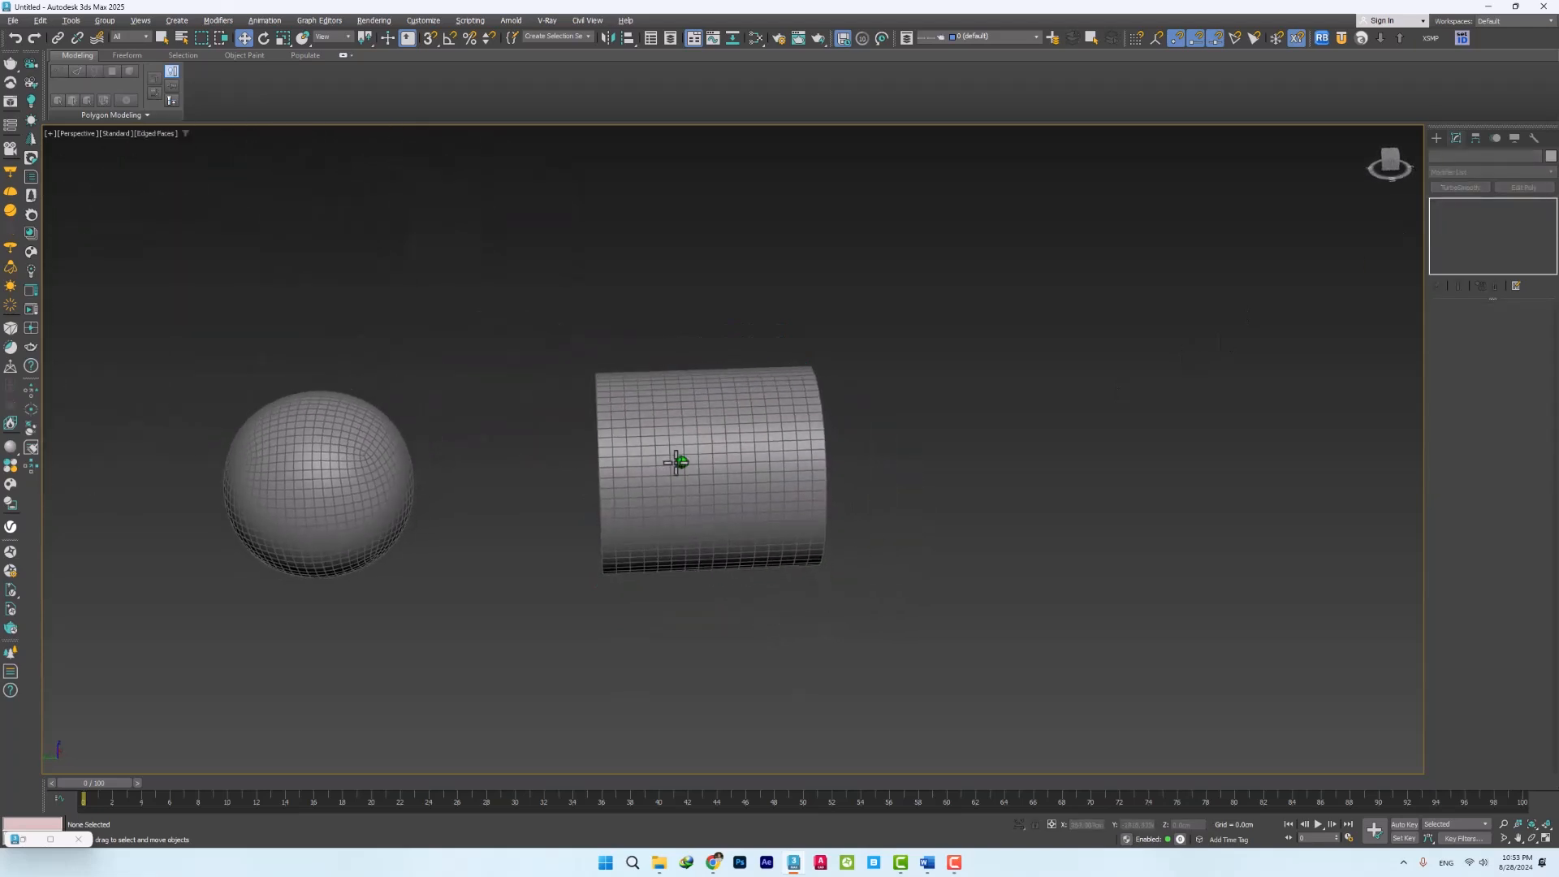
left_click(677, 462)
scroll(696, 465, "down", 3)
mouse_move(609, 514)
left_mouse_down("shift")
mouse_move(758, 515)
mouse_move(748, 479)
left_mouse_up("shift")
left_click(777, 482)
In the new copy's Edit Poly, select the ring of four edges running between the open ends
left_click(1472, 214)
scroll(832, 461, "up", 3)
left_click(1472, 405)
middle_click_drag(845, 317, 786, 302, "alt")
left_click(789, 445)
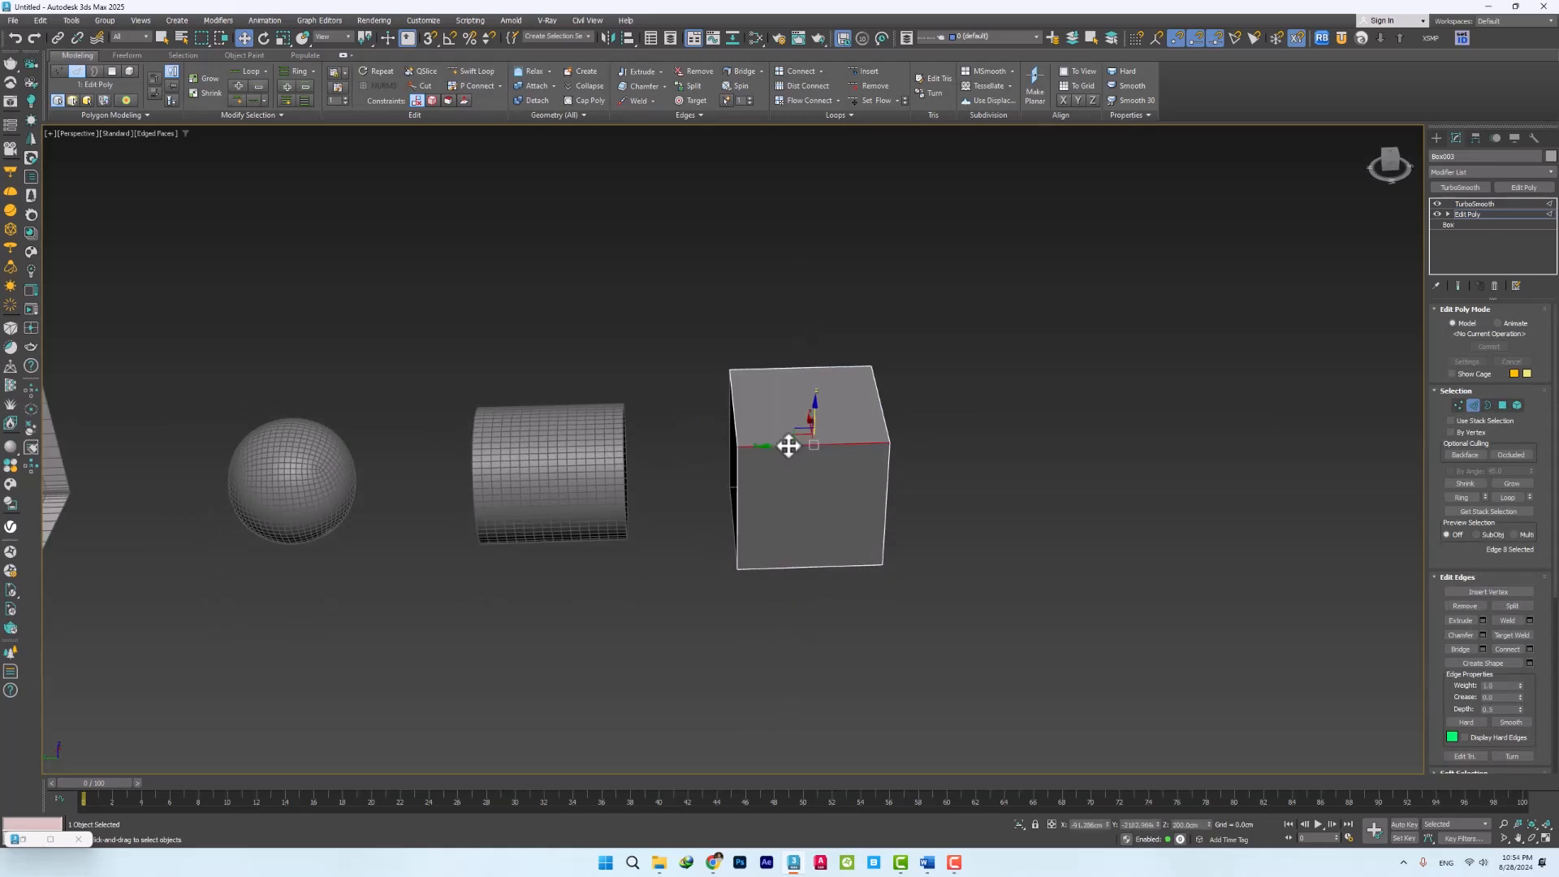
scroll(776, 448, "up", 2)
middle_click_drag(769, 463, 818, 451, "alt")
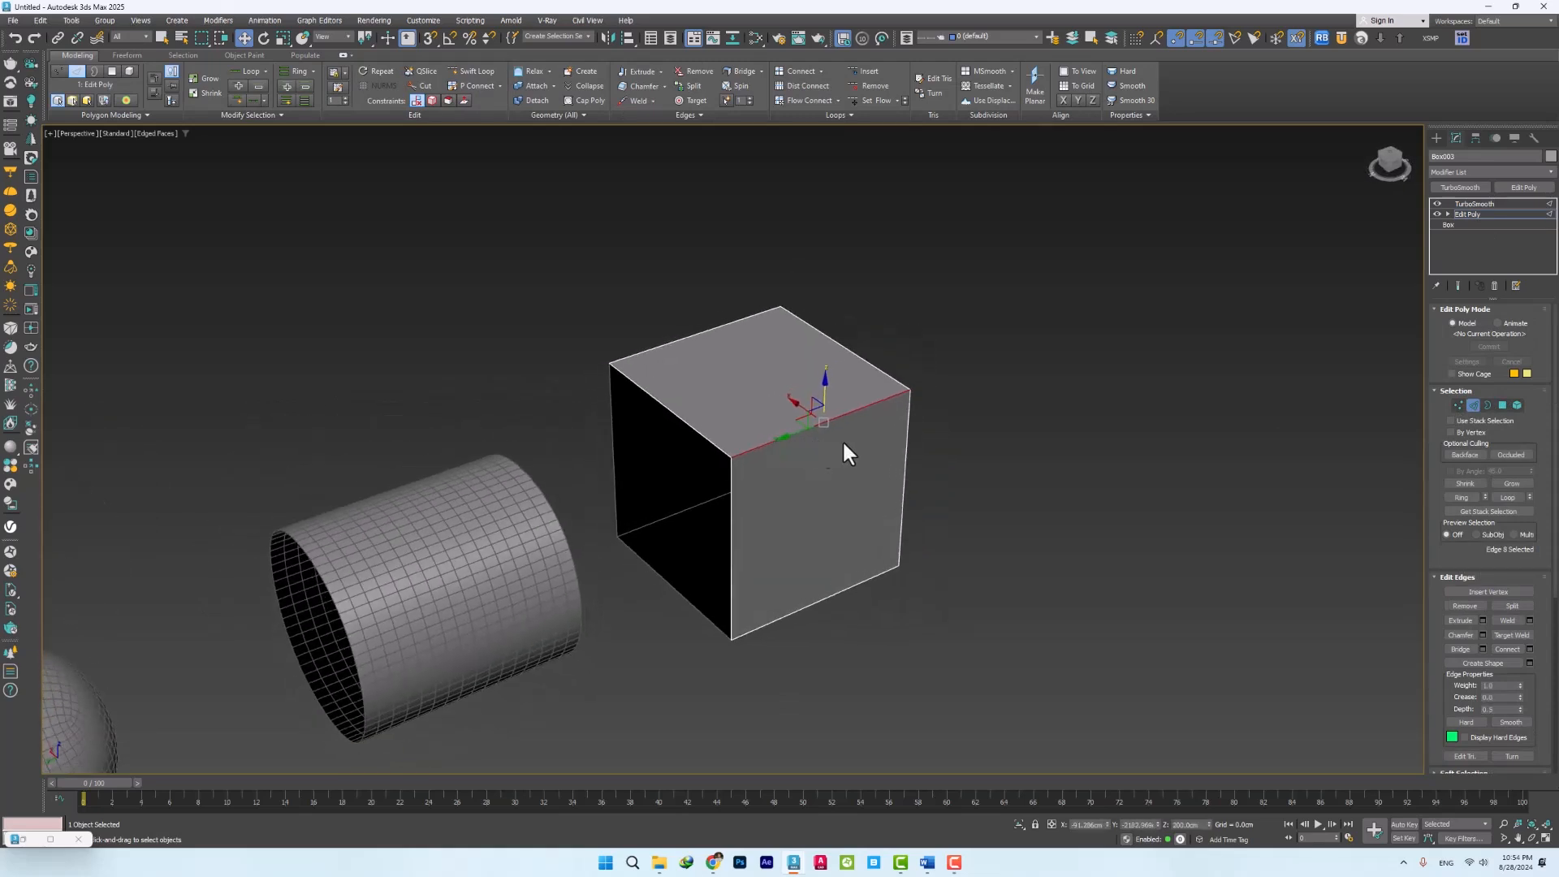
left_click(1462, 496)
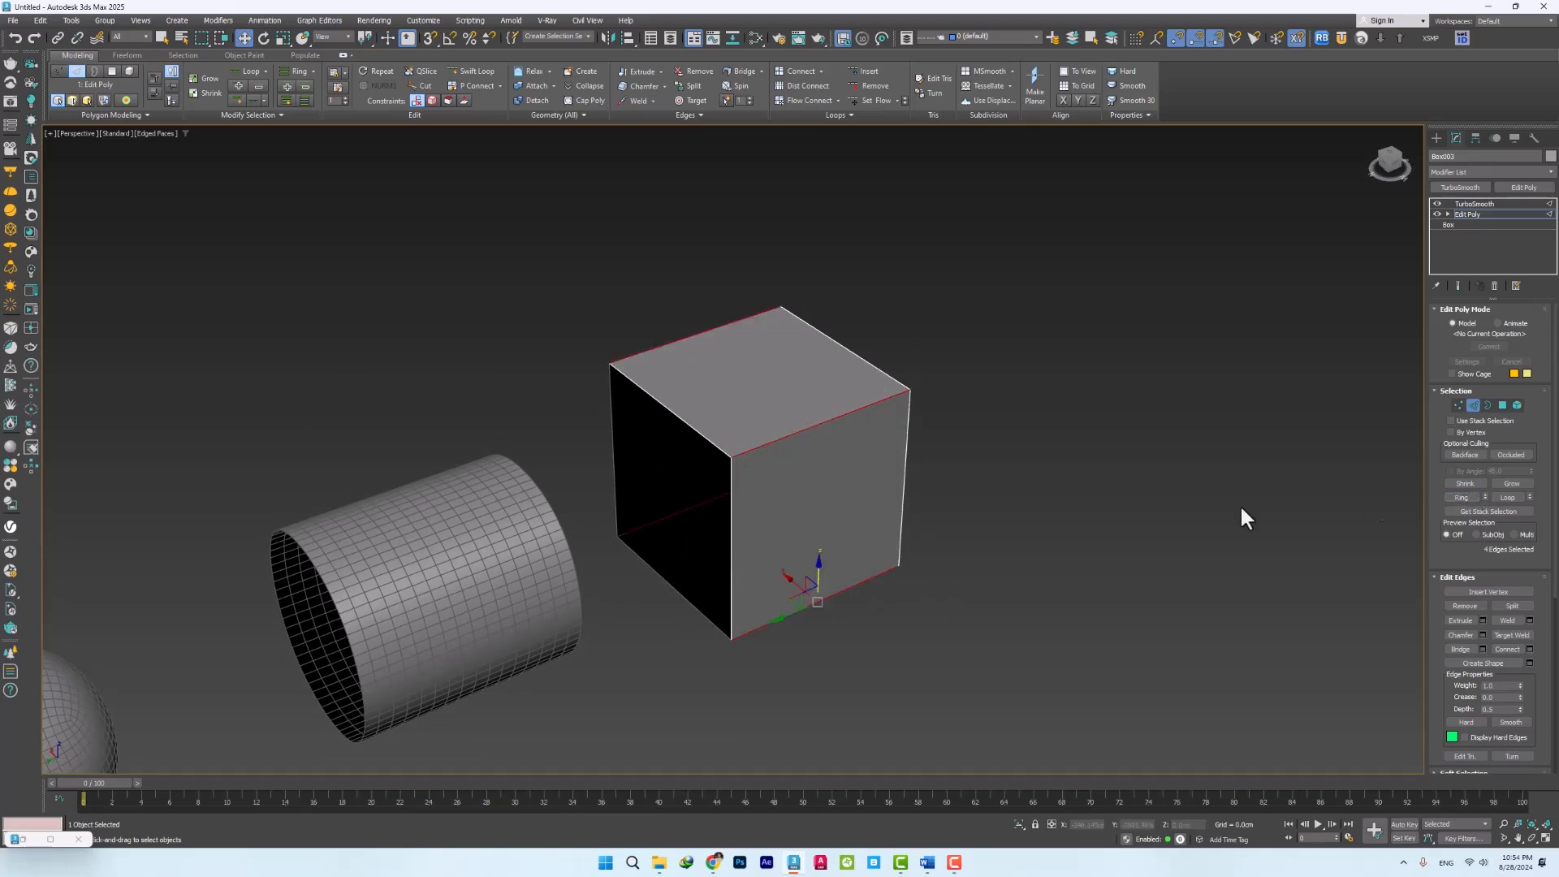
Chamfer the four selected edges by about 12 cm
mouse_move(782, 523)
middle_mouse_down("alt")
mouse_move(759, 500)
mouse_move(764, 512)
middle_mouse_up("alt")
right_click(755, 485)
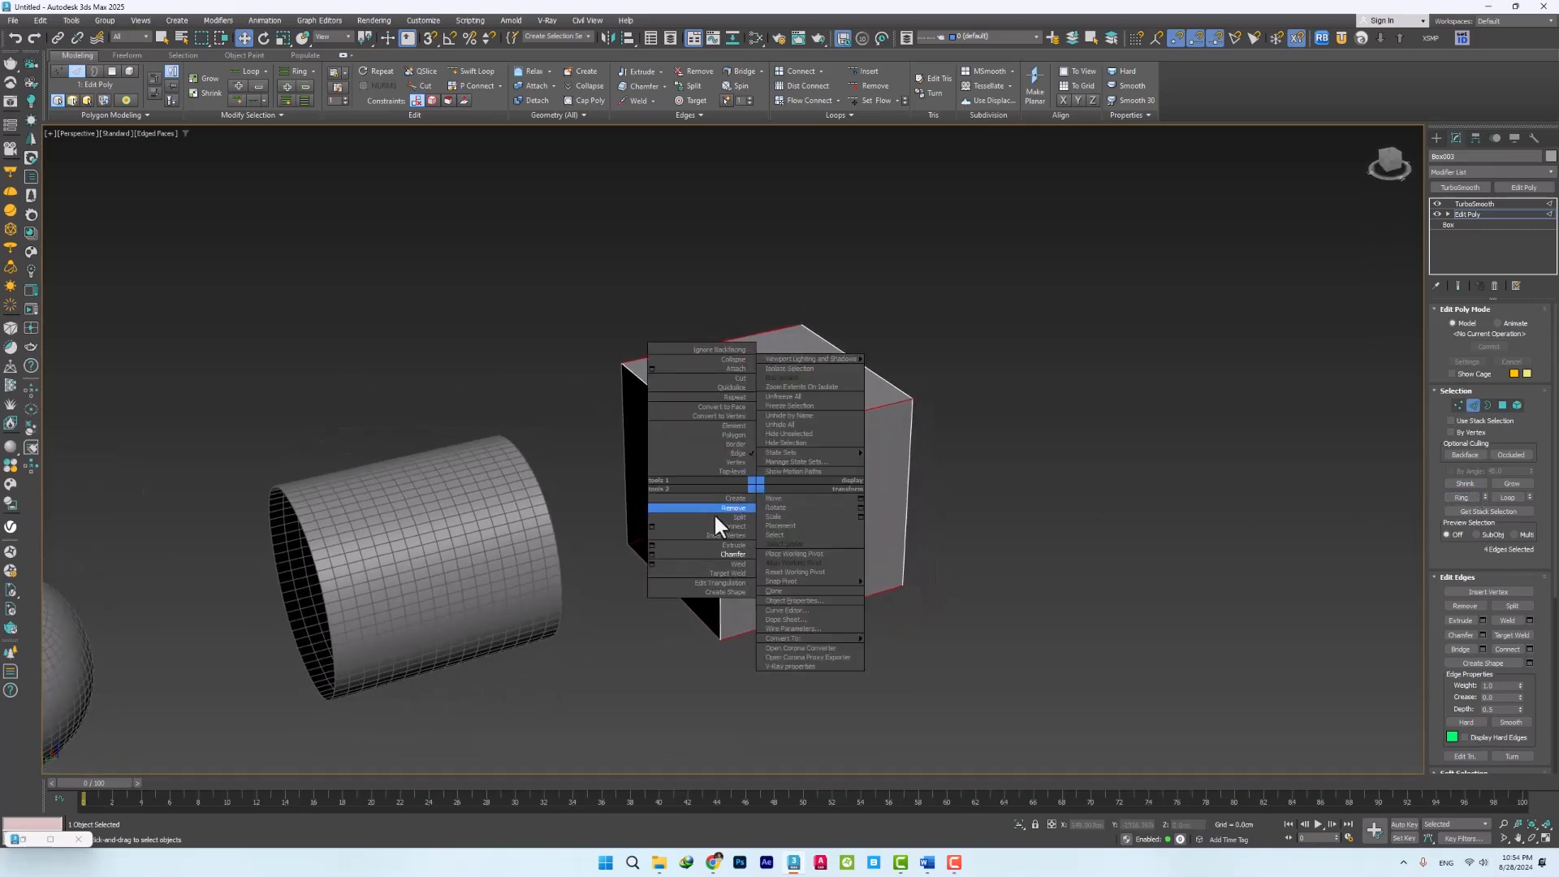
left_click(650, 555)
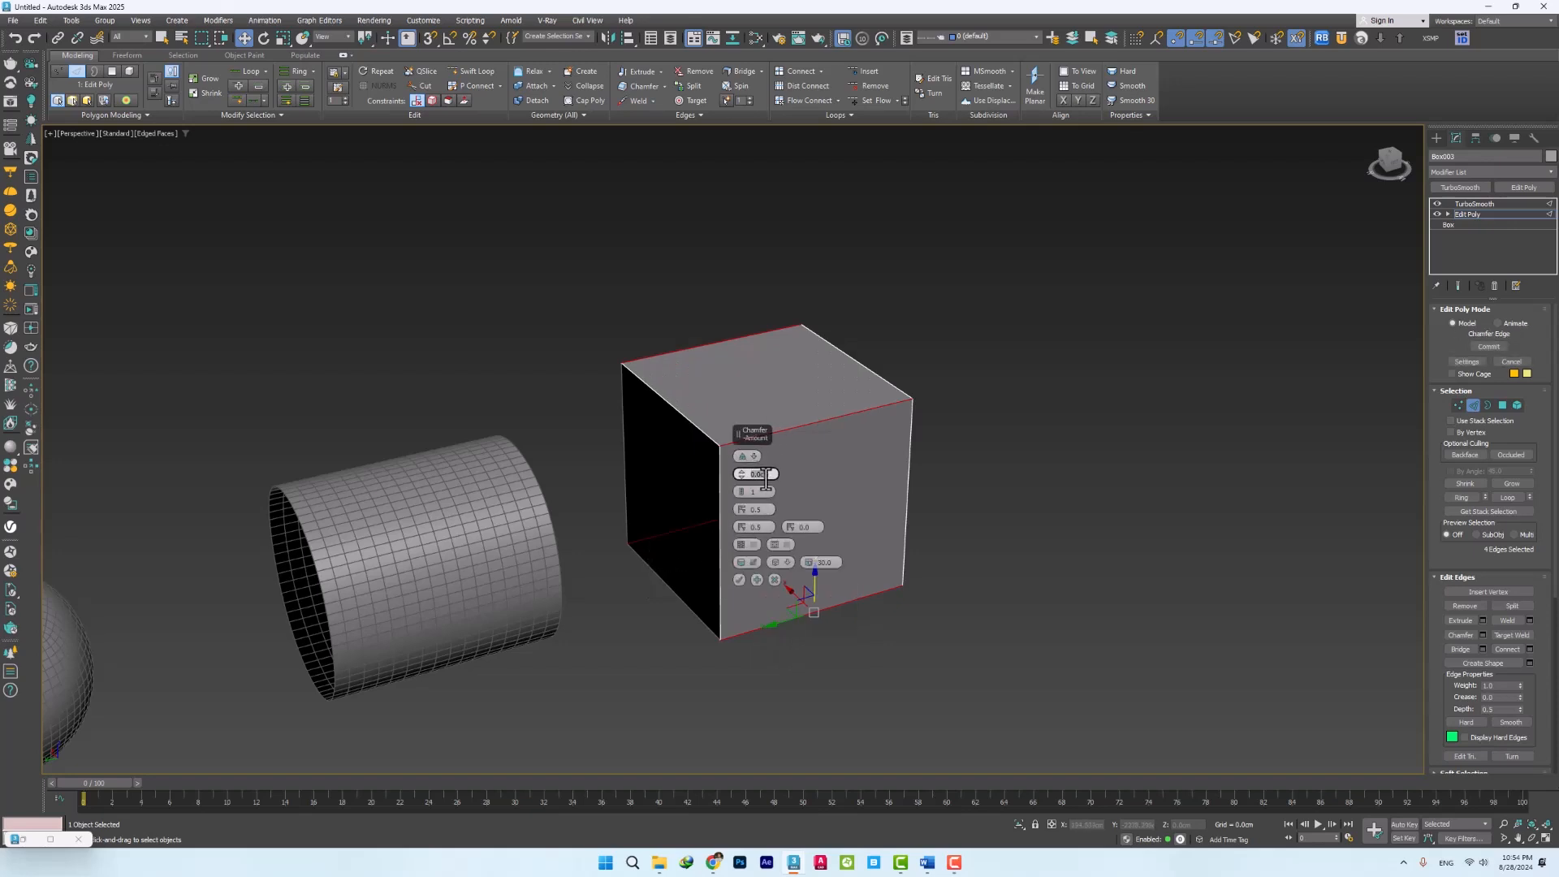
mouse_move(742, 479)
left_mouse_down()
mouse_move(739, 365)
mouse_move(742, 498)
left_mouse_up()
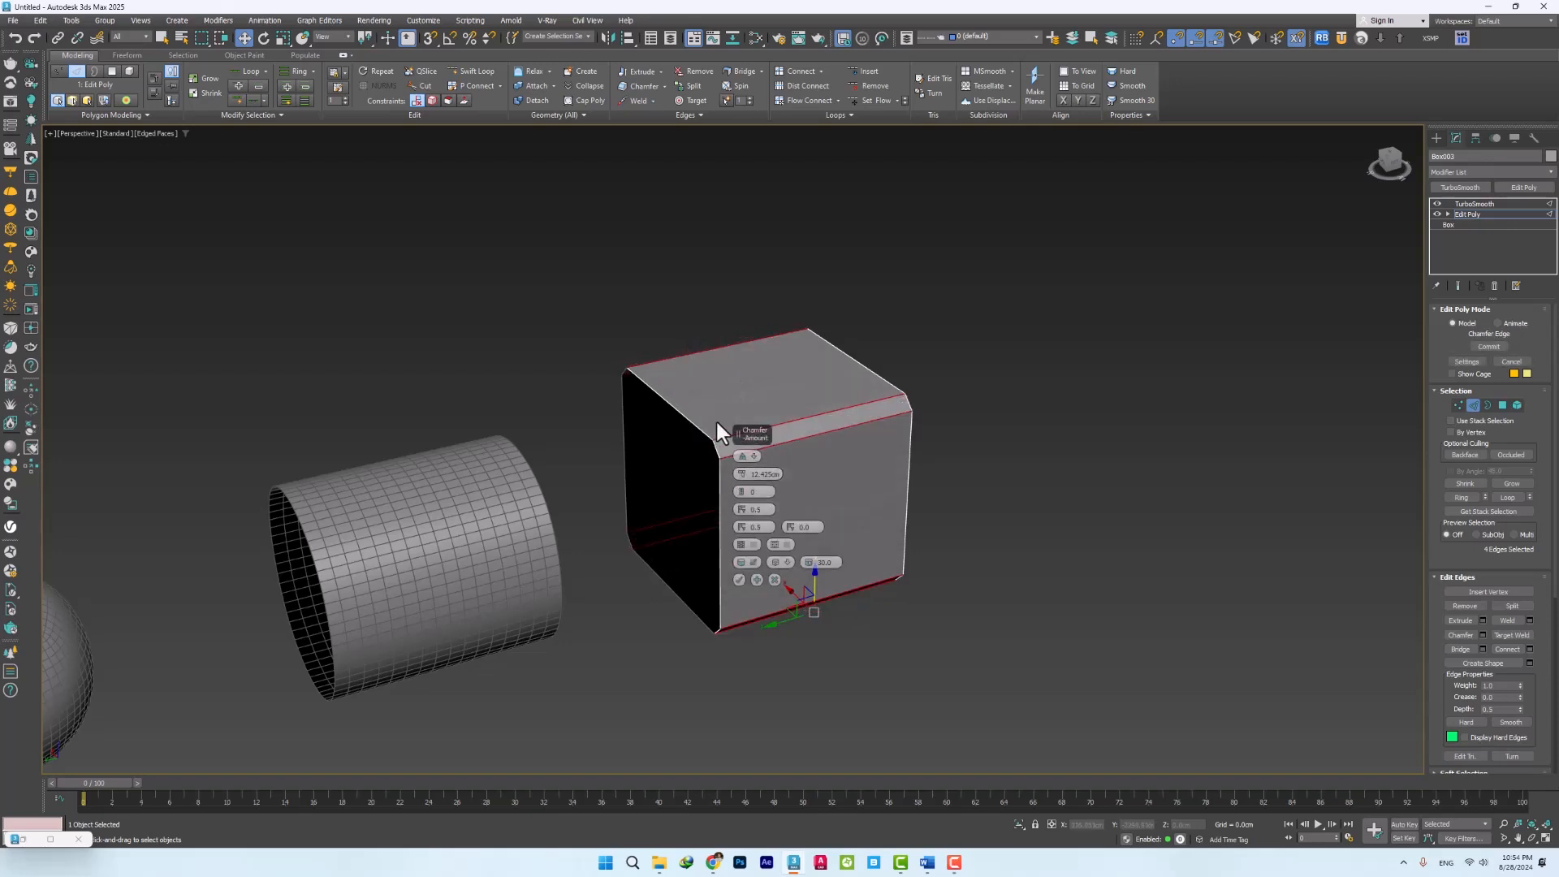
scroll(717, 422, "up", 3)
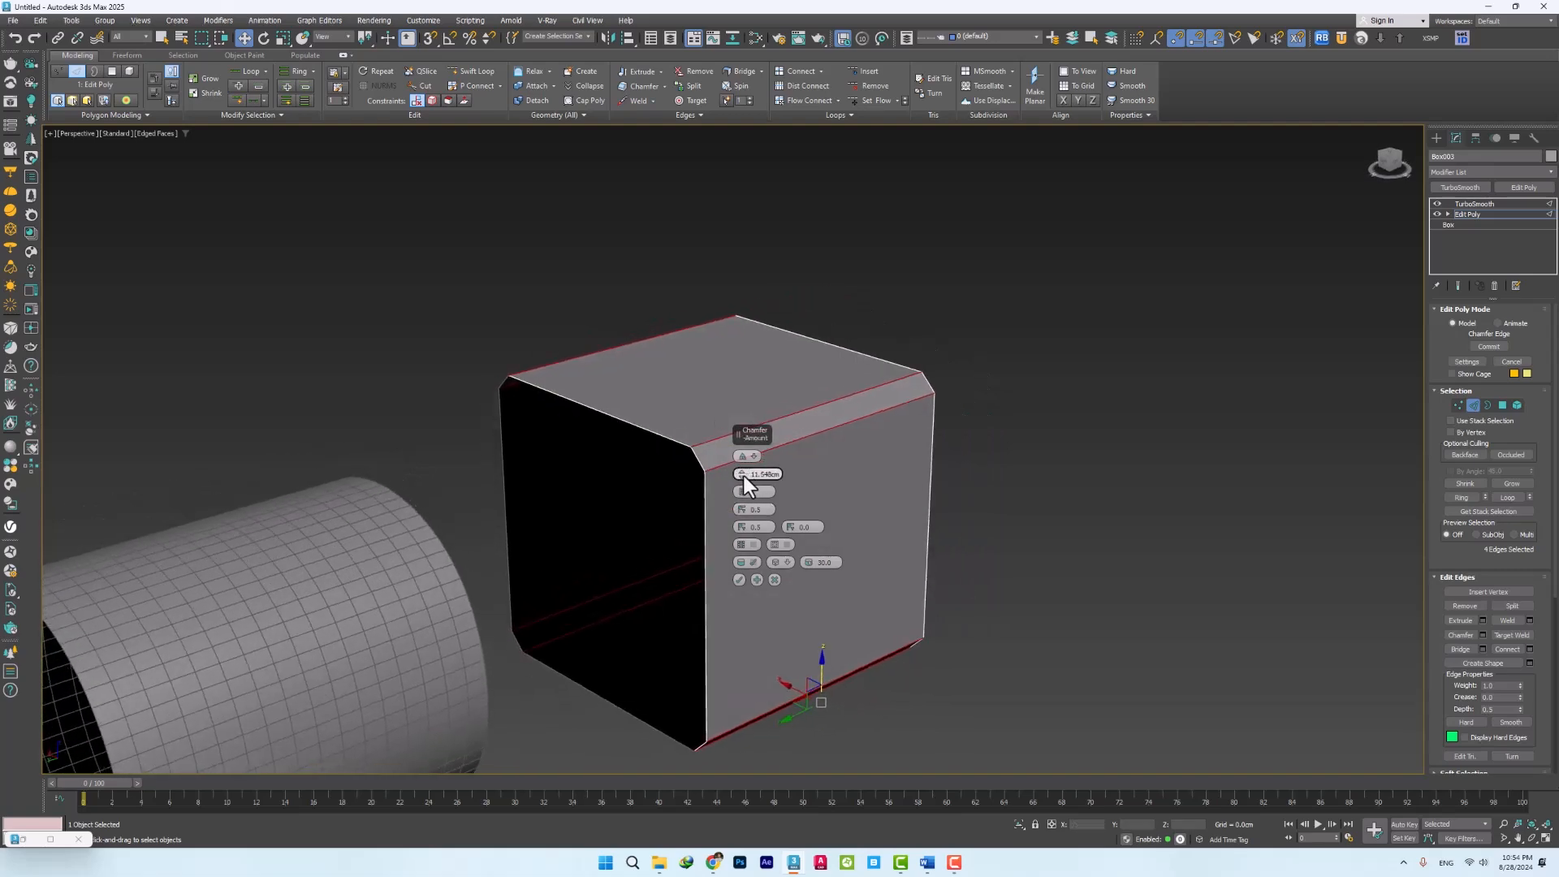
Return to the TurboSmooth level and compare the chamfered box with smoothing off and on
left_click(1473, 205)
left_click(1134, 320)
middle_click_drag(844, 568, 809, 551, "alt")
scroll(734, 587, "down", 3)
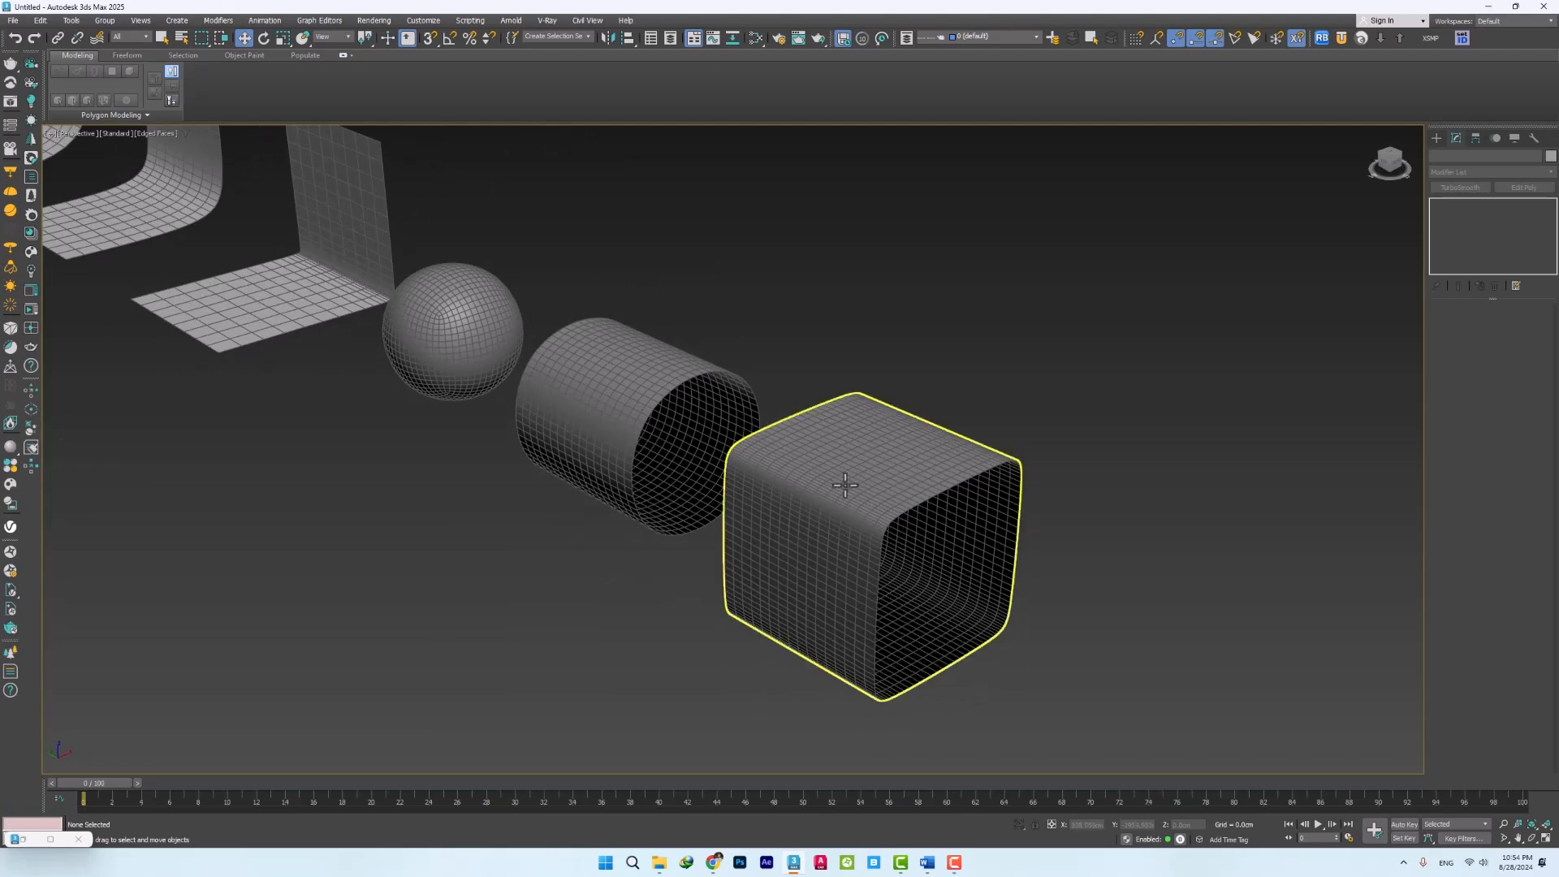
left_click(800, 529)
left_click(1436, 205)
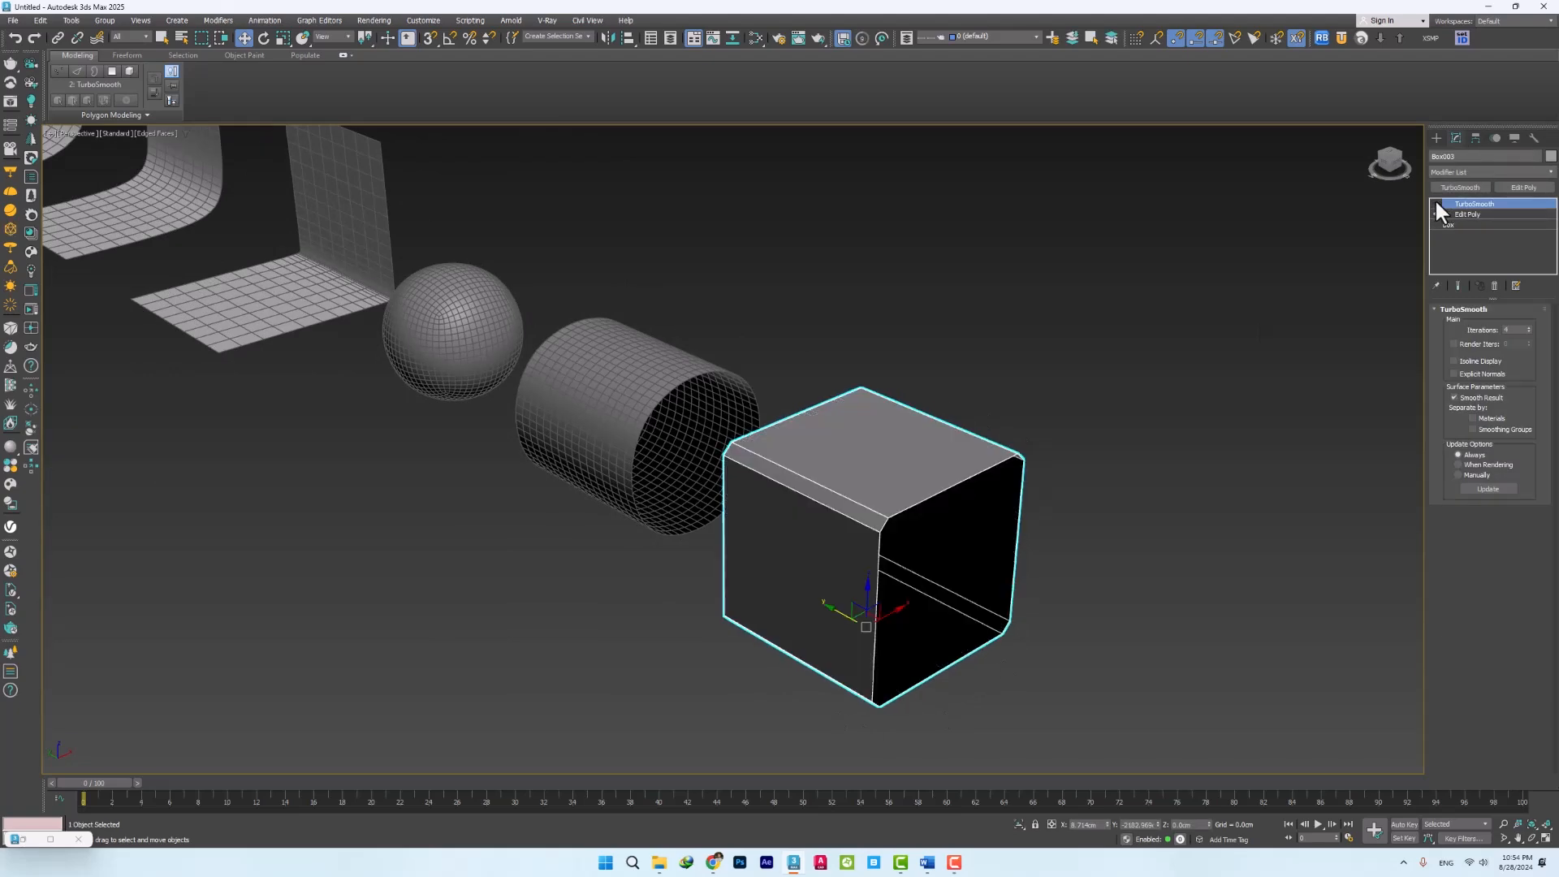
left_click(1436, 205)
Clone the unchamfered open-ended tube and place the copy beyond the chamfered box
middle_click_drag(832, 557, 792, 484, "alt")
left_click(374, 487)
scroll(326, 508, "down", 2)
left_click_drag(326, 507, 817, 522, "shift")
left_click(784, 485)
middle_click_drag(784, 485, 725, 426)
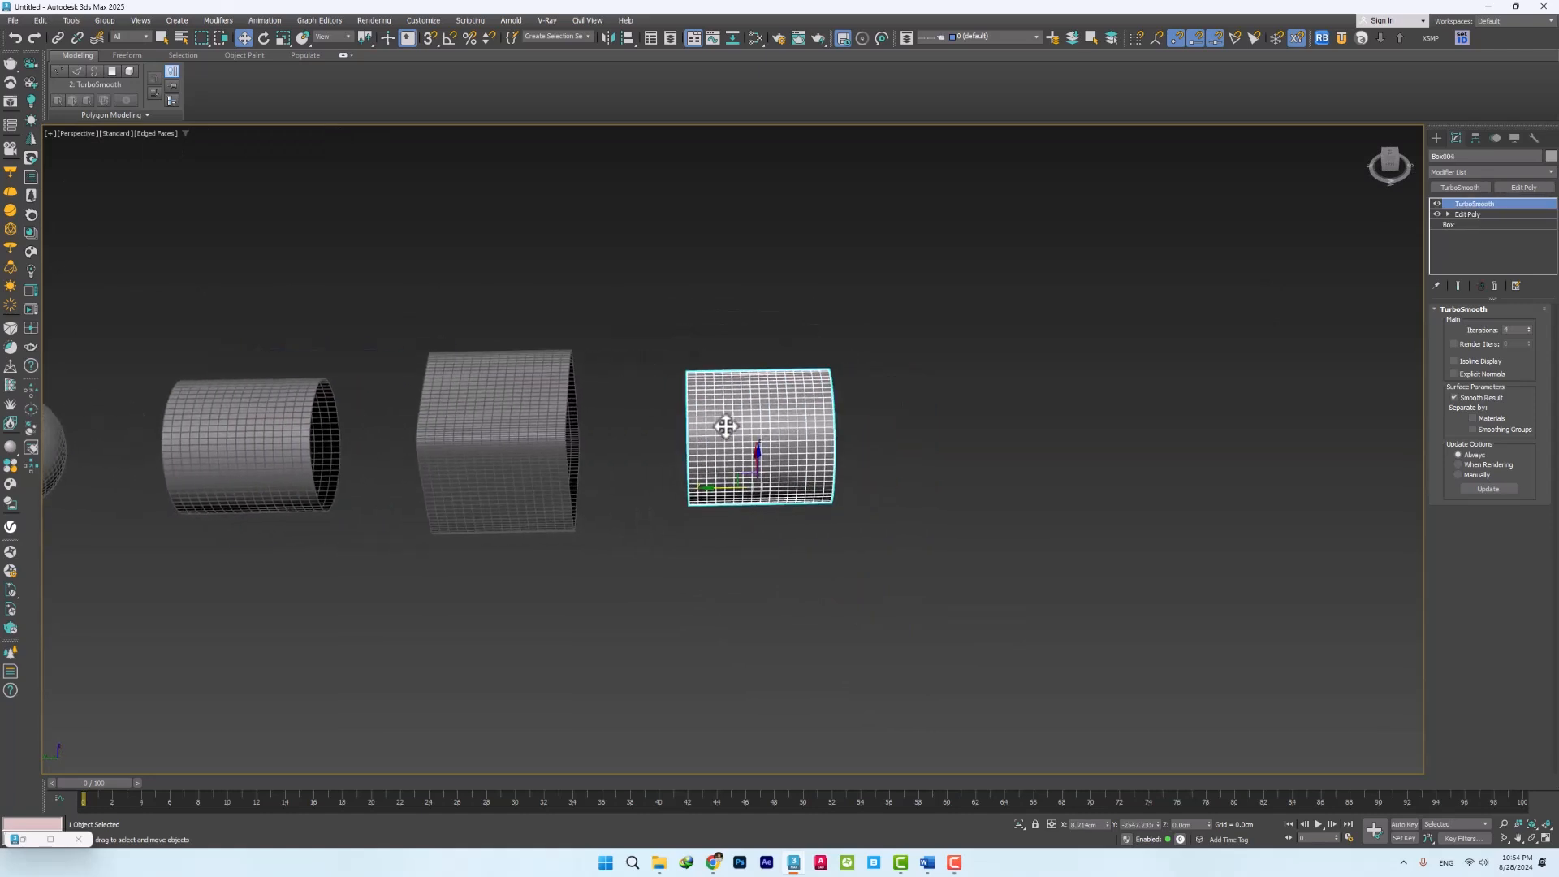
Disable TurboSmooth on this copy and select its ring of four edges between the open ends in Edit Poly
left_click(1436, 203)
left_click(1470, 213)
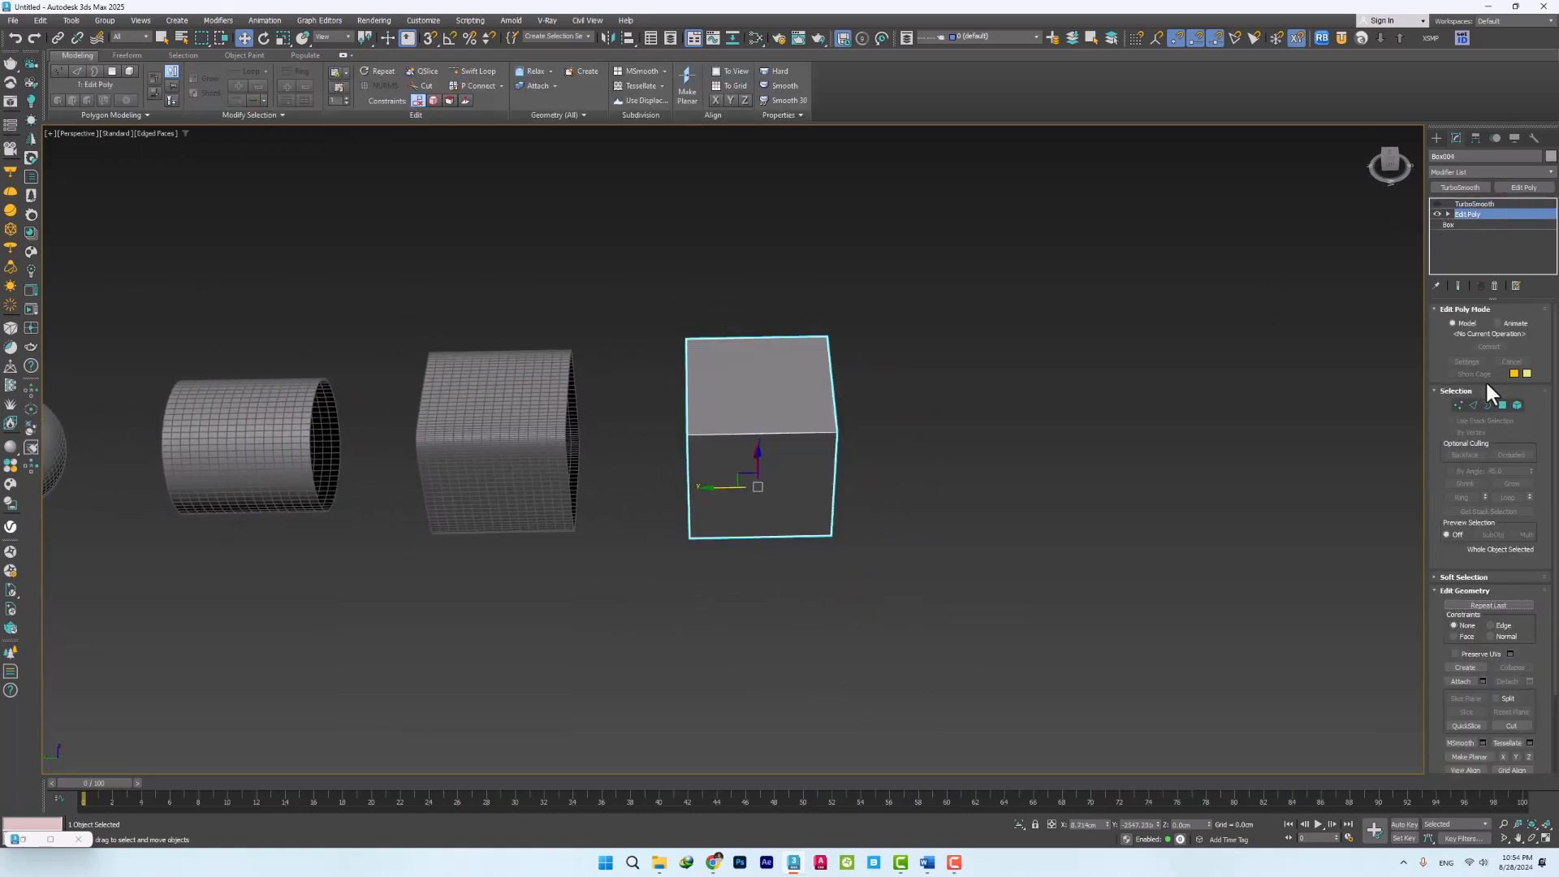
left_click(1474, 405)
left_click(755, 430)
left_click(1461, 497)
Chamfer the four selected edges by about 1.6 cm with one segment
right_click(655, 401)
left_click(567, 460)
scroll(722, 449, "up", 5)
left_click_drag(739, 480, 738, 447)
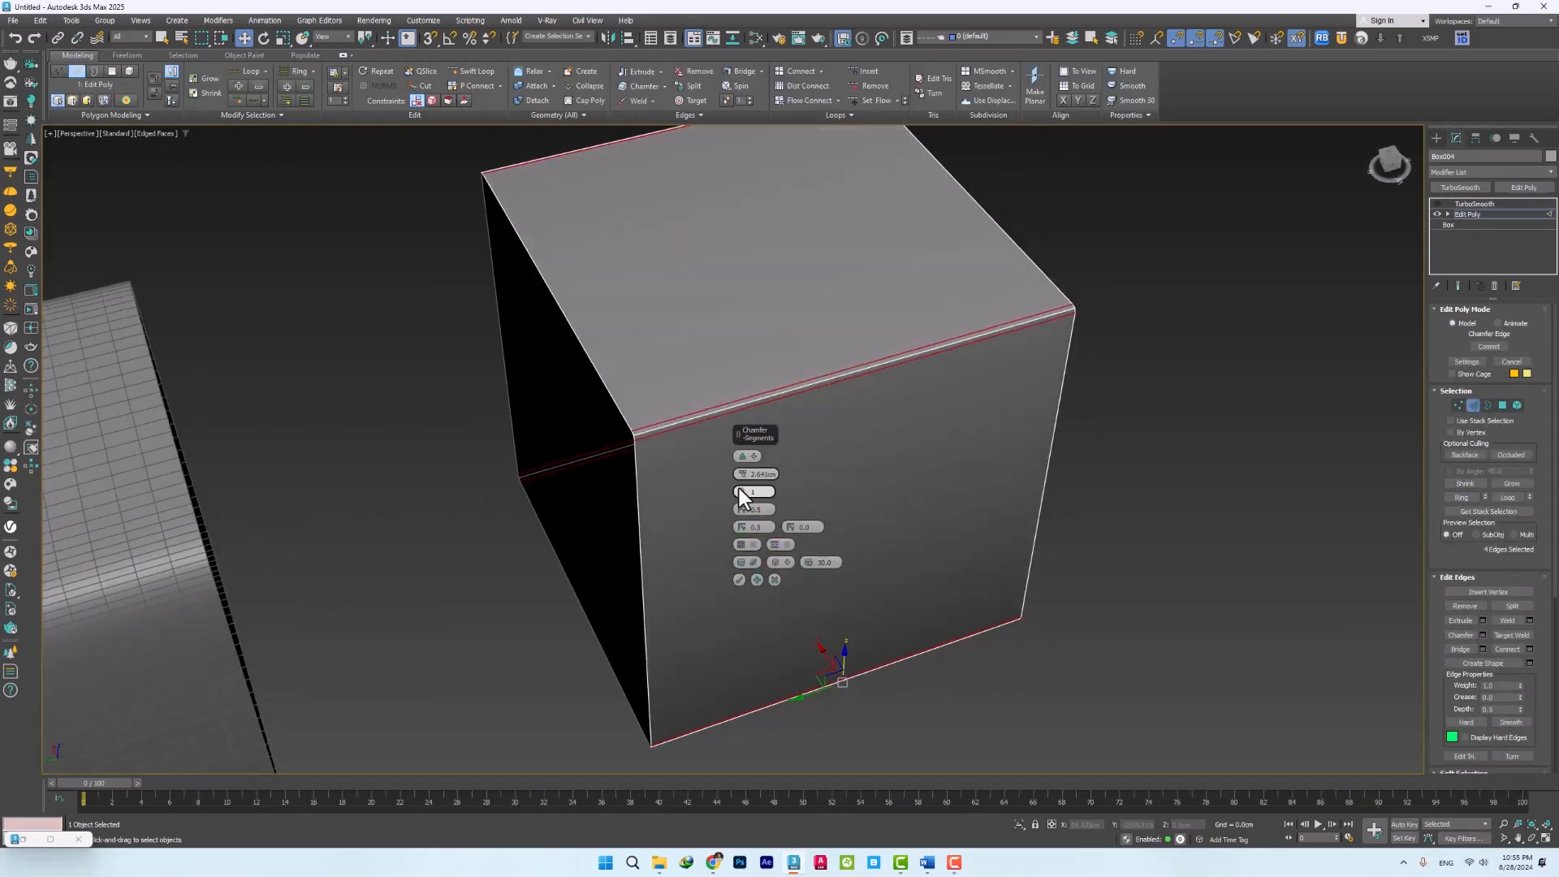
scroll(650, 445, "up", 4)
scroll(651, 445, "down", 2)
scroll(646, 450, "up", 1)
left_click_drag(743, 474, 742, 487)
scroll(626, 441, "down", 5)
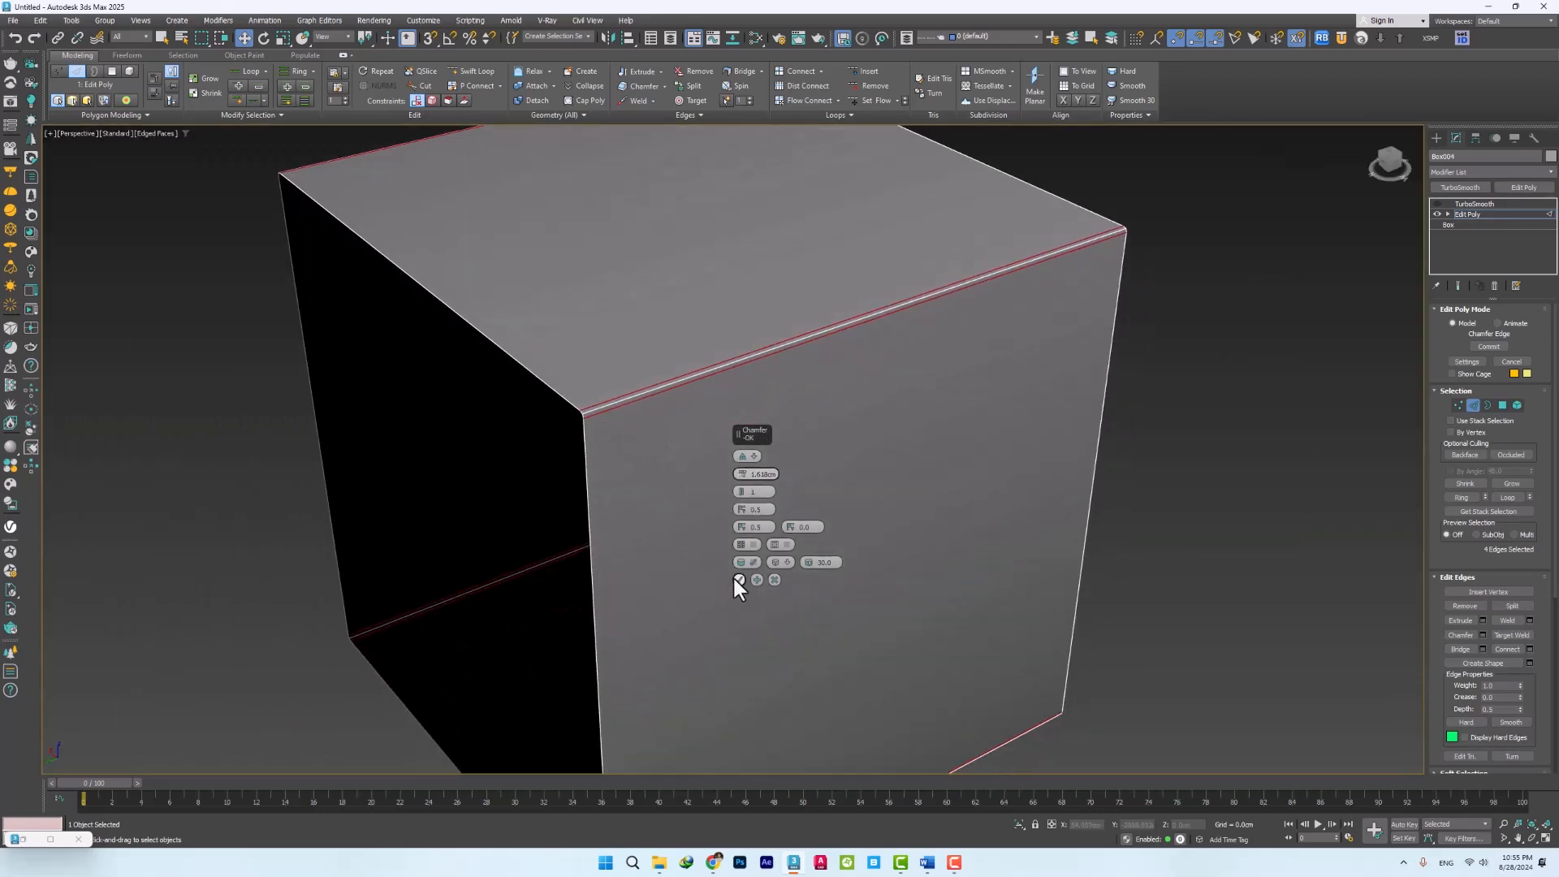
left_click(738, 580)
Turn TurboSmooth back on for the narrowly chamfered box and view the row of shapes shaded without edged faces
left_click(1477, 204)
left_click(1435, 204)
left_click(1299, 289)
scroll(880, 393, "down", 6)
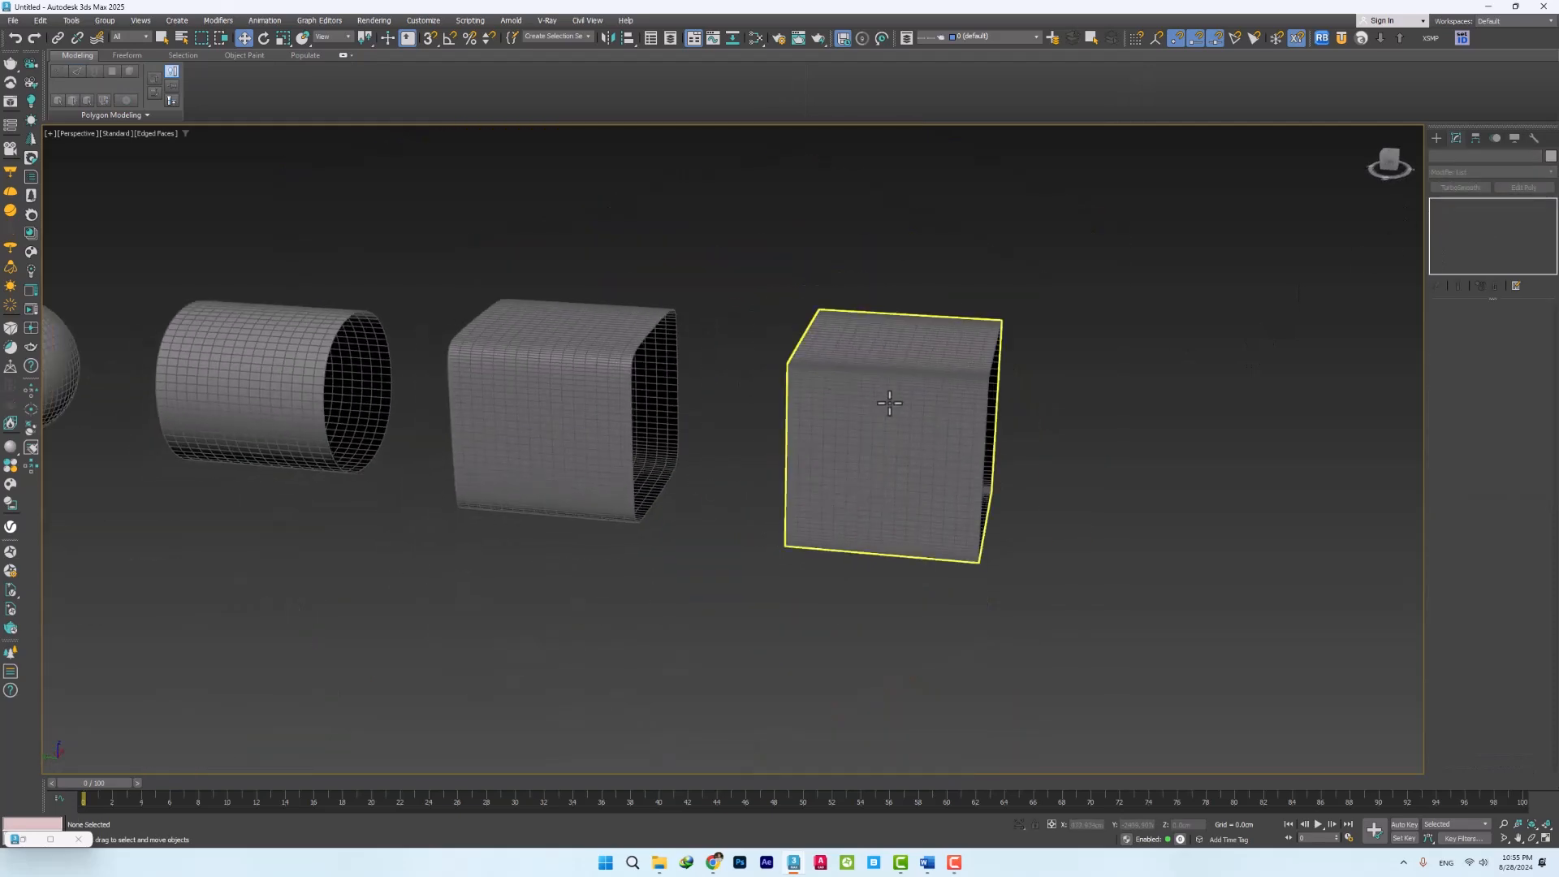
key("F4")
scroll(873, 373, "up", 3)
middle_click_drag(908, 358, 904, 386, "alt")
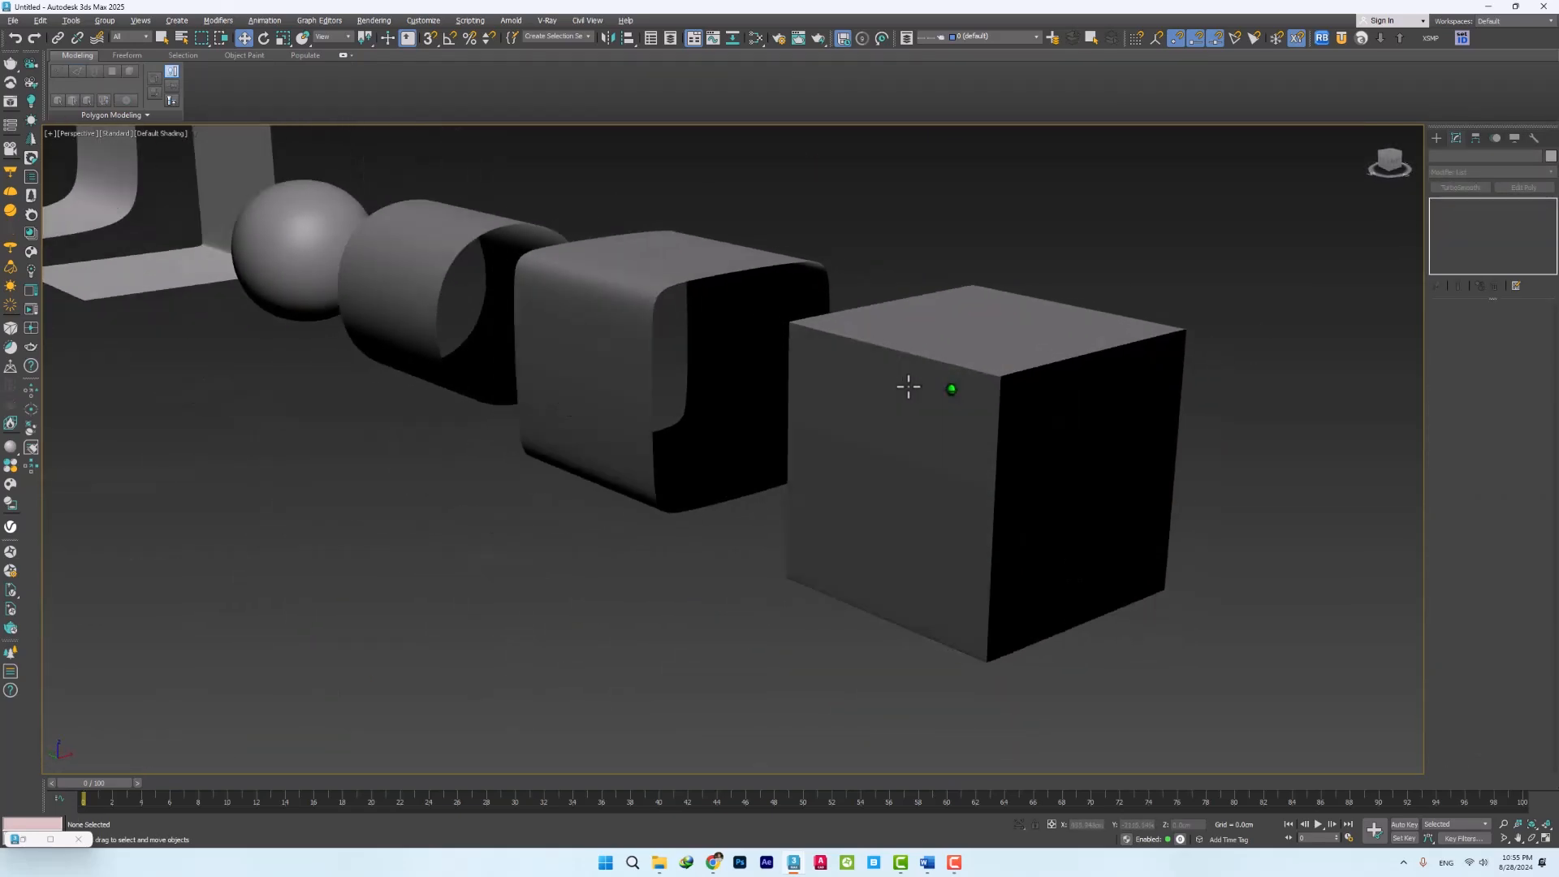
scroll(903, 386, "down", 6)
Assign the light glossy material to the sphere, the open tube and both chamfered boxes together
left_click_drag(922, 227, 508, 498)
scroll(894, 376, "up", 3)
key("m")
right_click(895, 355)
left_click(923, 372)
left_click(1312, 246)
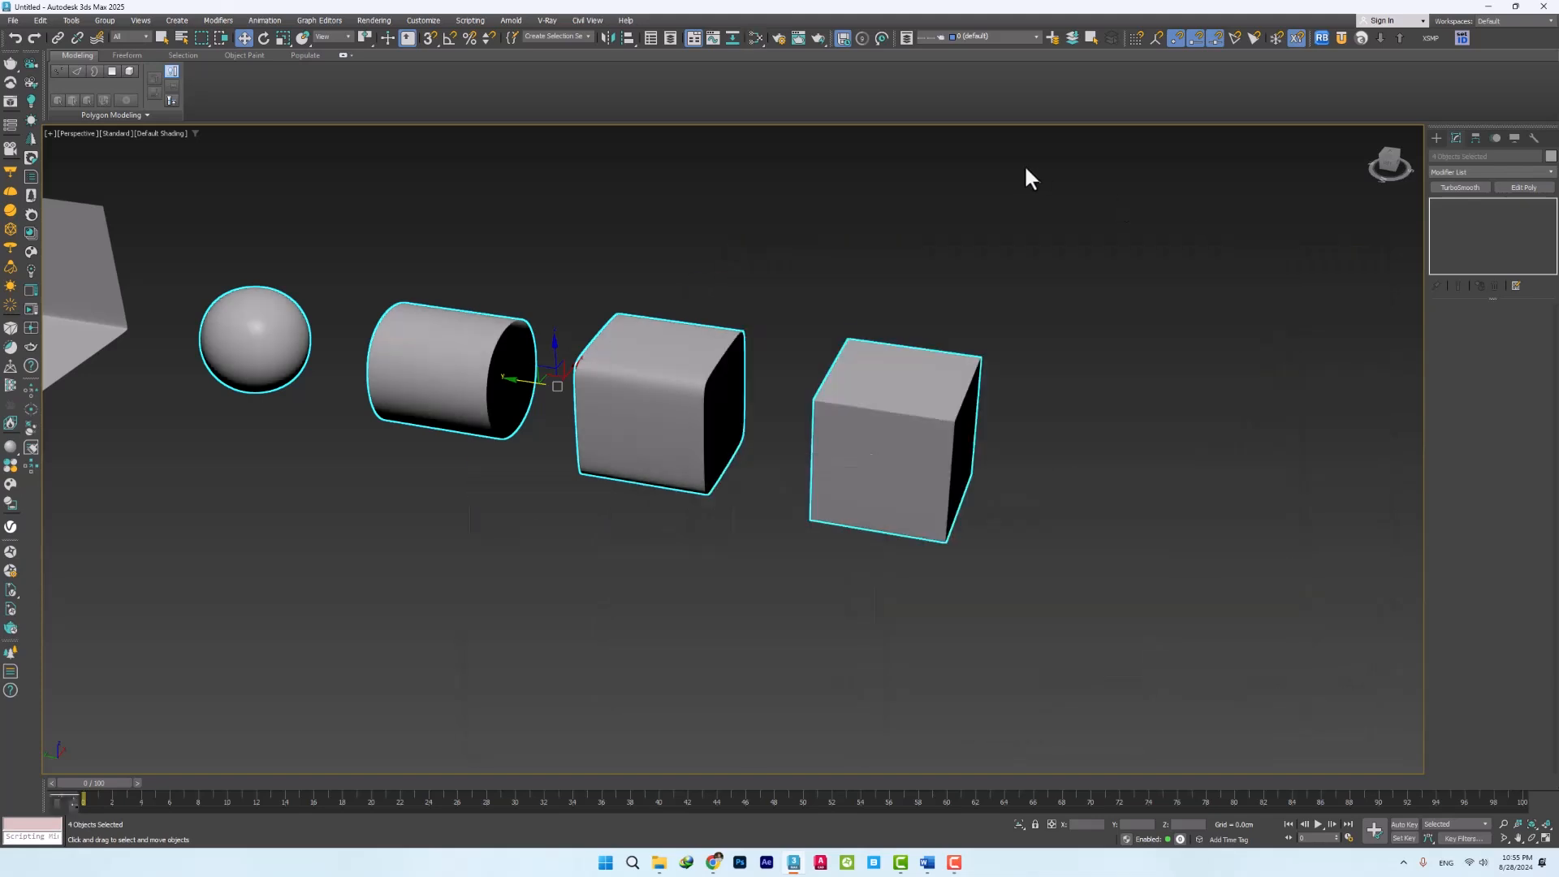
left_click(1026, 173)
scroll(885, 412, "up", 2)
middle_click_drag(860, 390, 241, 327, "alt")
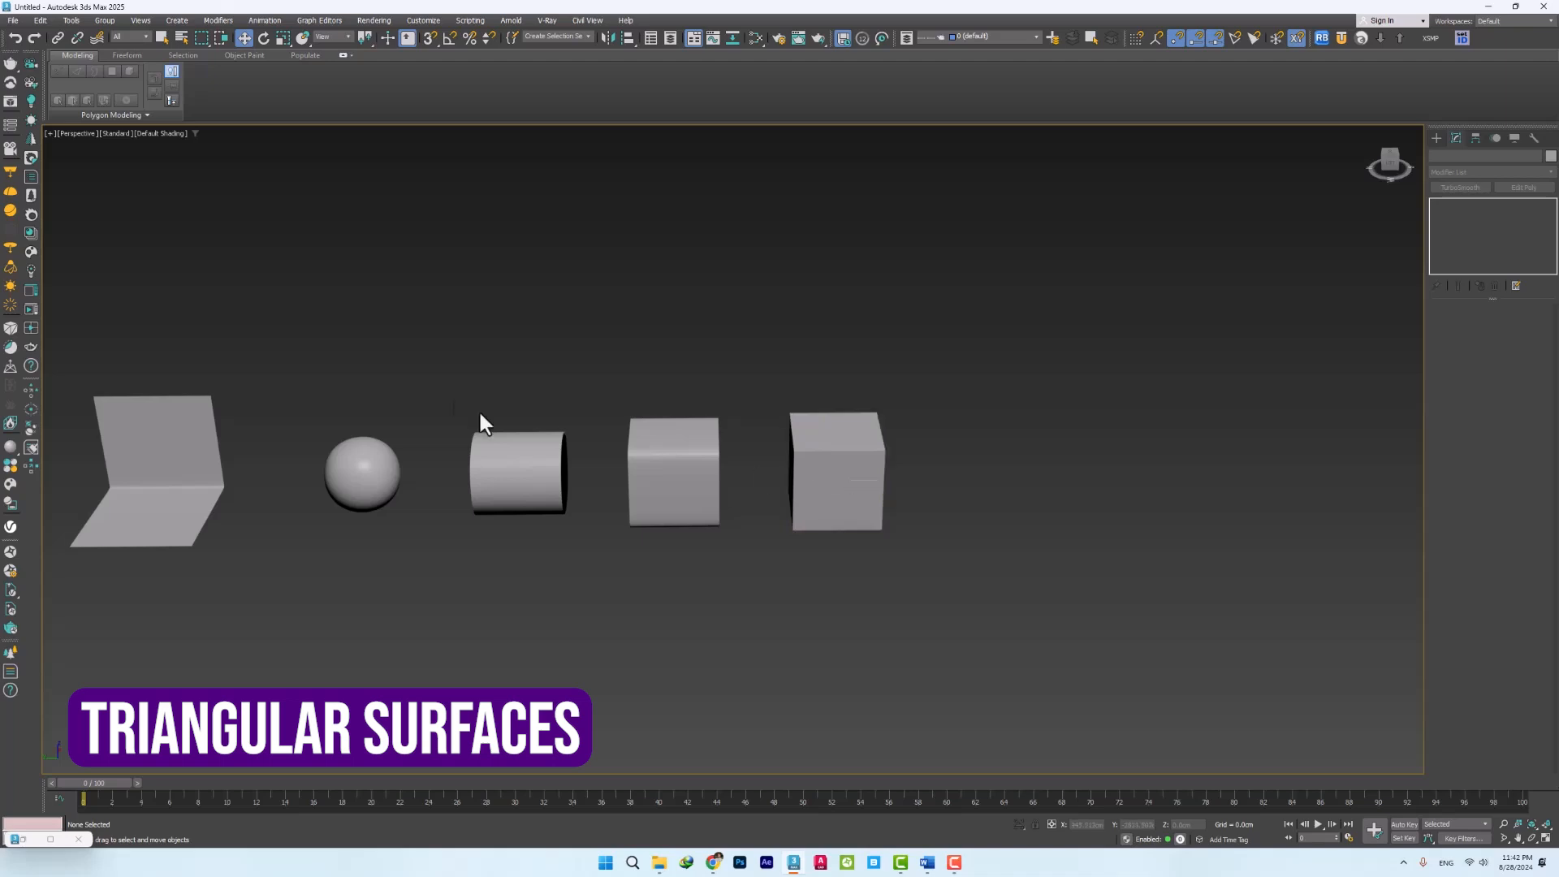
Clone the smoothed sphere, place the copy beyond the last chamfered box and disable its TurboSmooth
left_click(359, 485)
middle_click_drag(358, 486, 408, 522)
left_click_drag(278, 504, 932, 567, "shift")
left_click(779, 481)
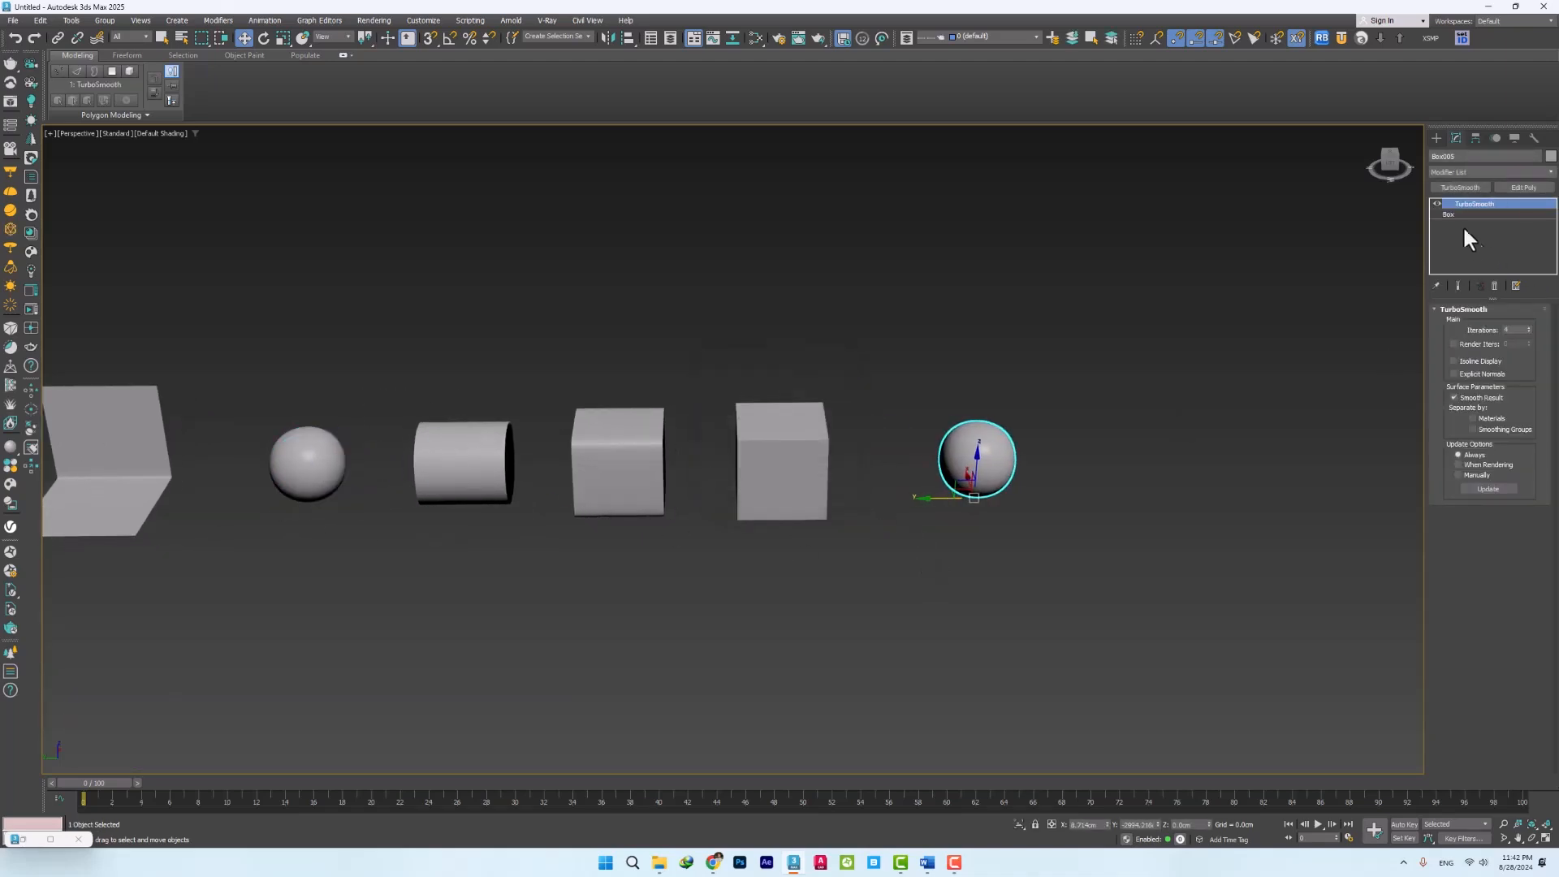
left_click(1436, 203)
scroll(906, 458, "up", 3)
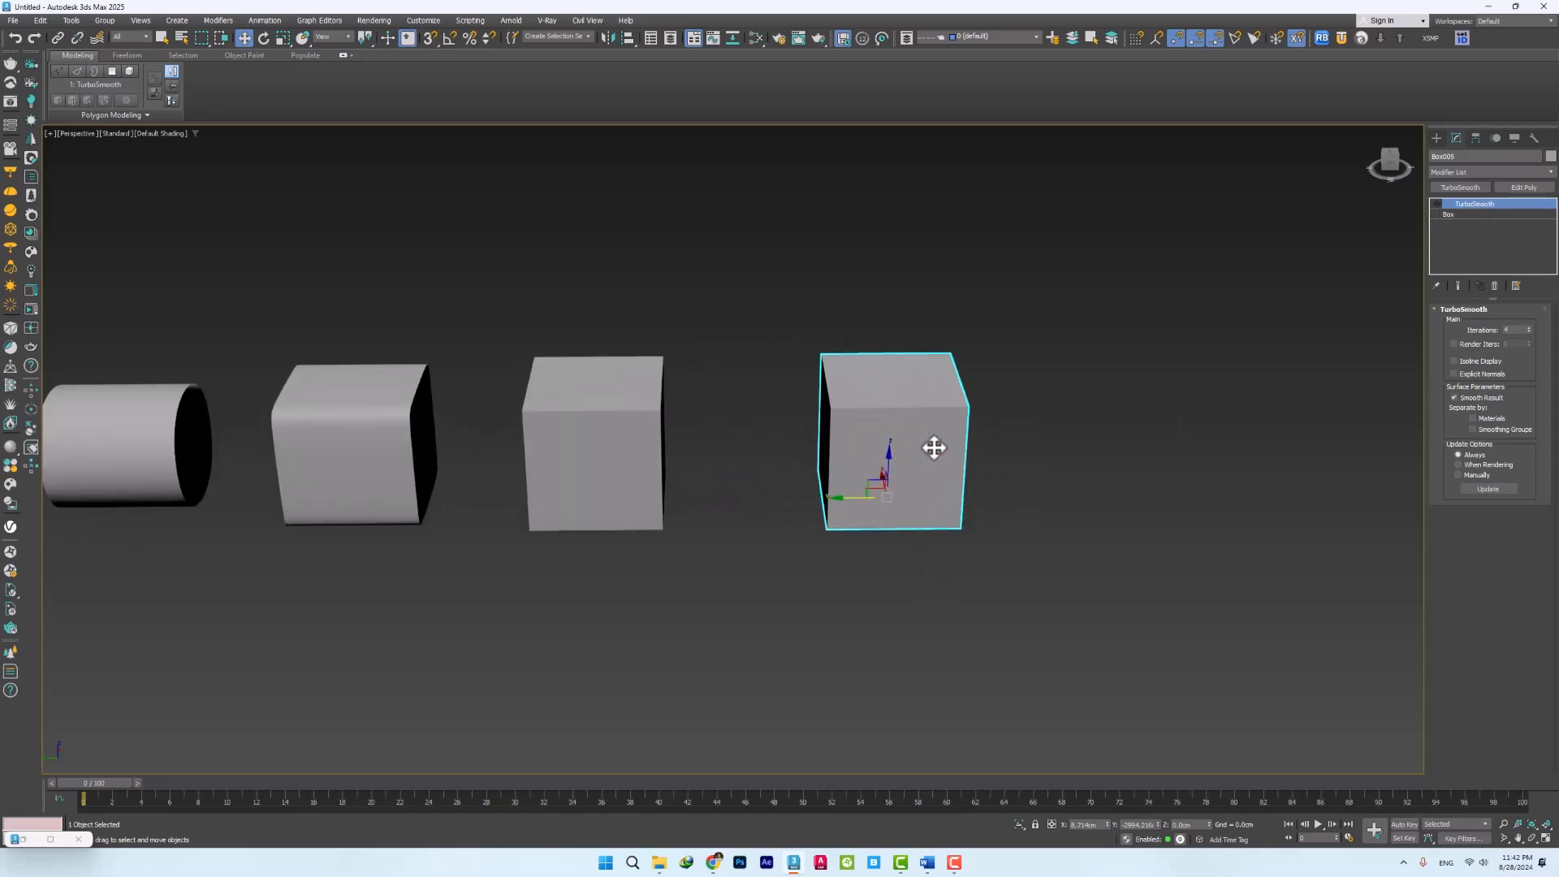
Add Edit Poly above the copy's Box level and delete the top polygon and the side polygon facing the neighbouring box
left_click(1454, 214)
left_click(1523, 187)
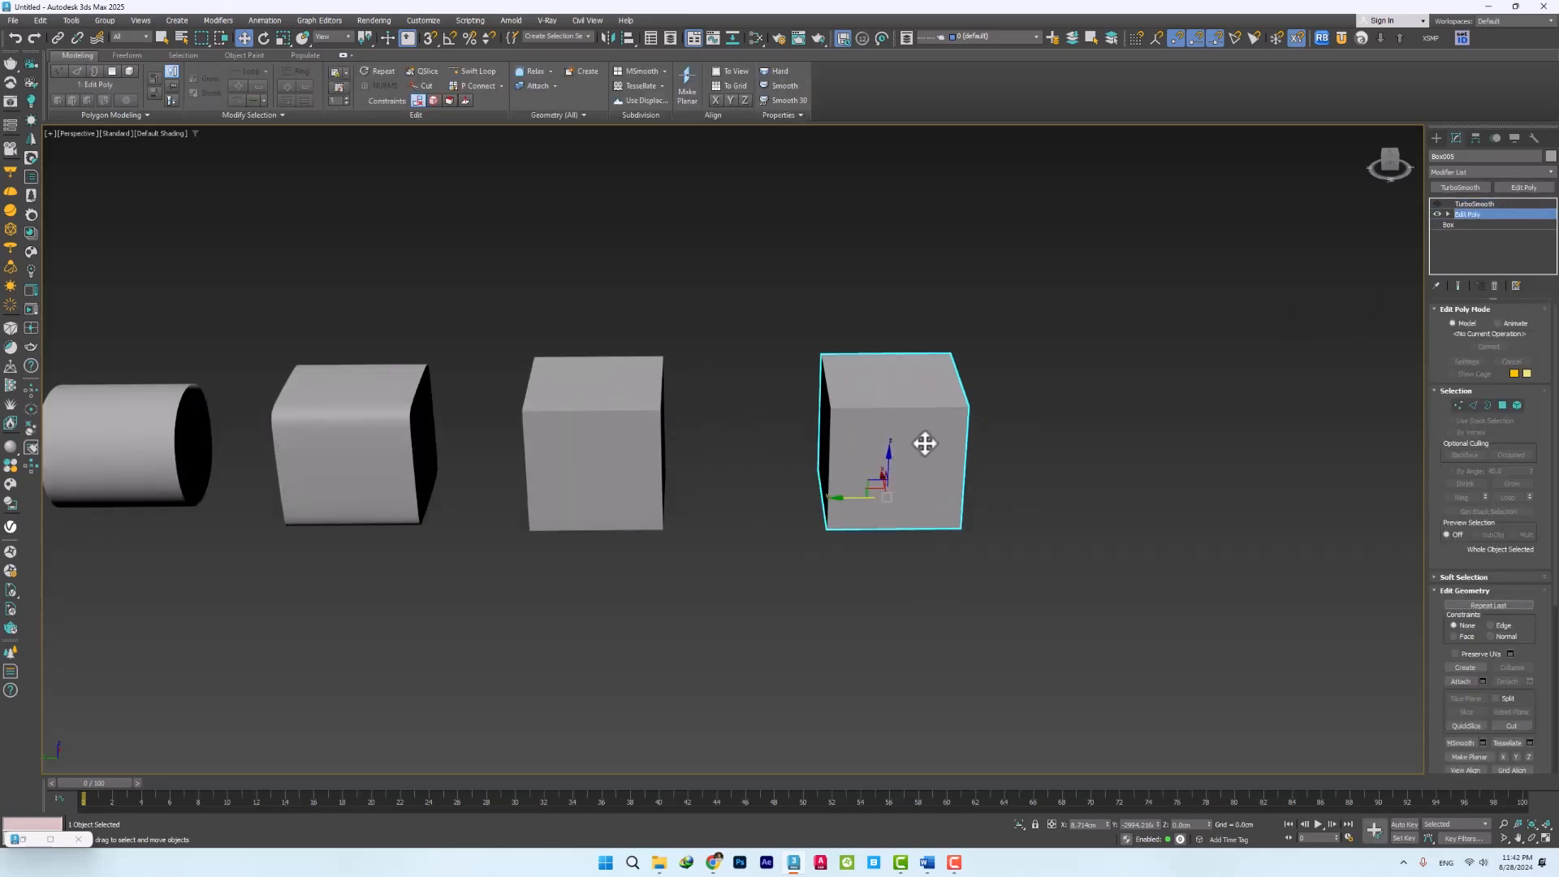
scroll(925, 442, "up", 2)
left_click(1502, 405)
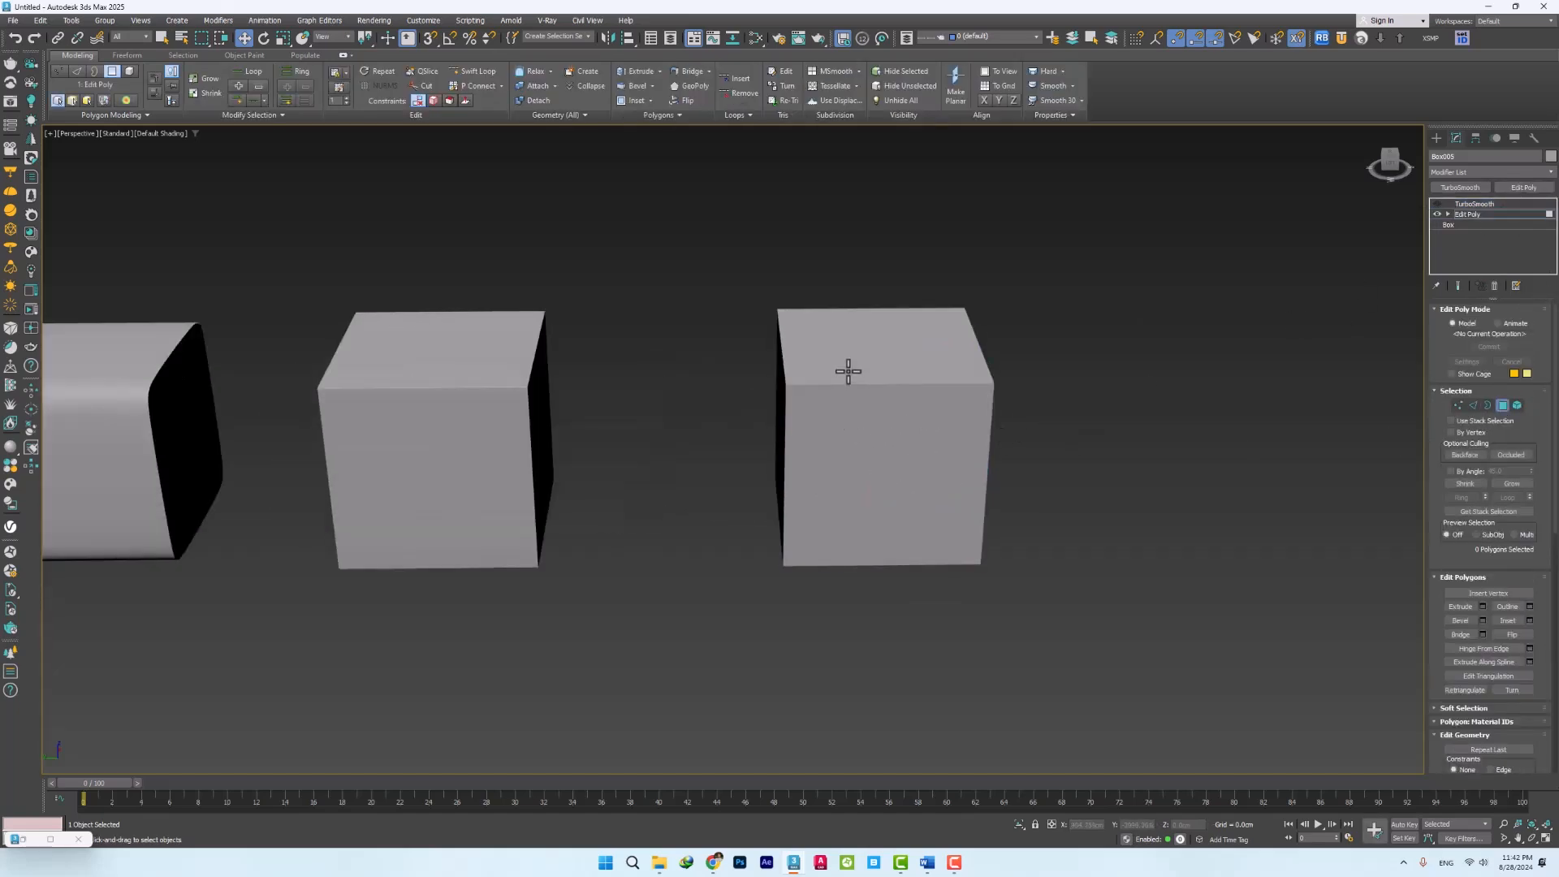
middle_click_drag(857, 360, 876, 364)
left_click(880, 346)
left_click(798, 405, "ctrl")
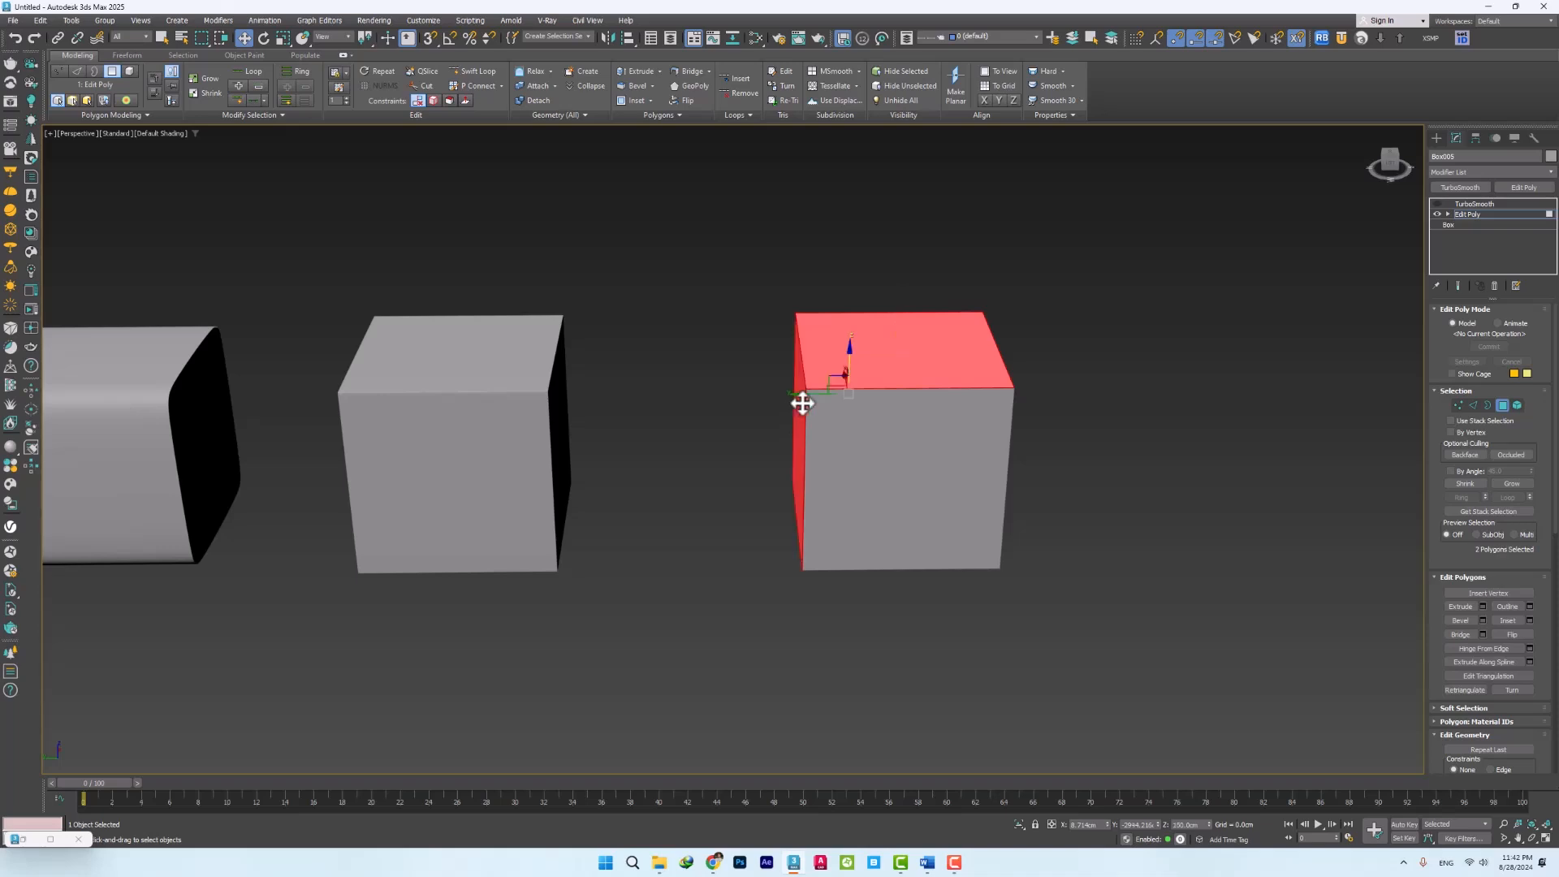
key("Delete")
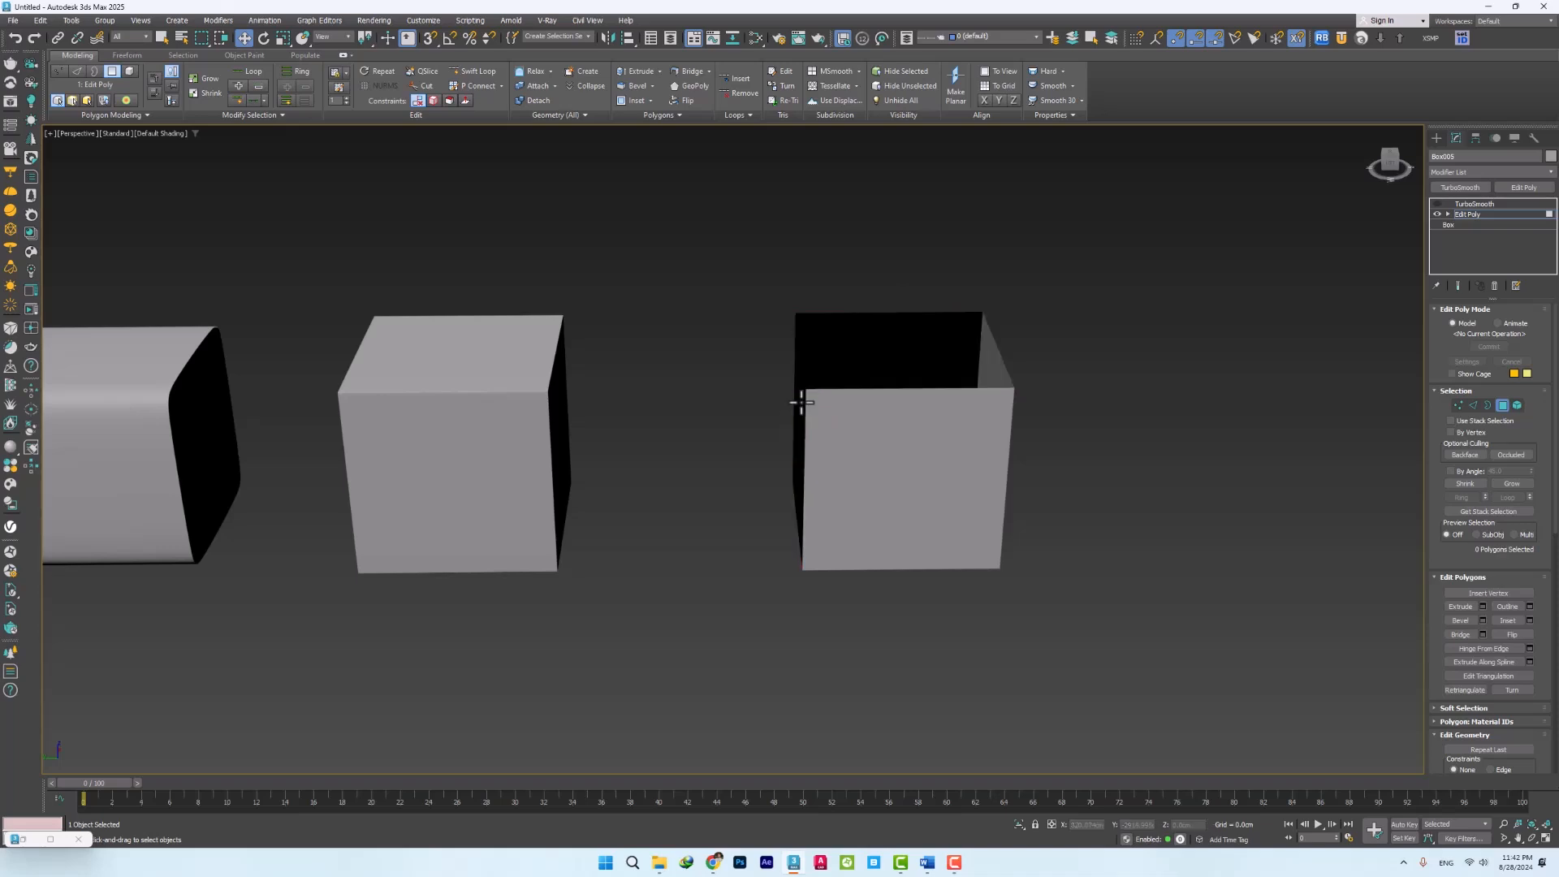
Target-weld the front face's two upper corner vertices into a triangle, show edged faces and deselect the object
key("1")
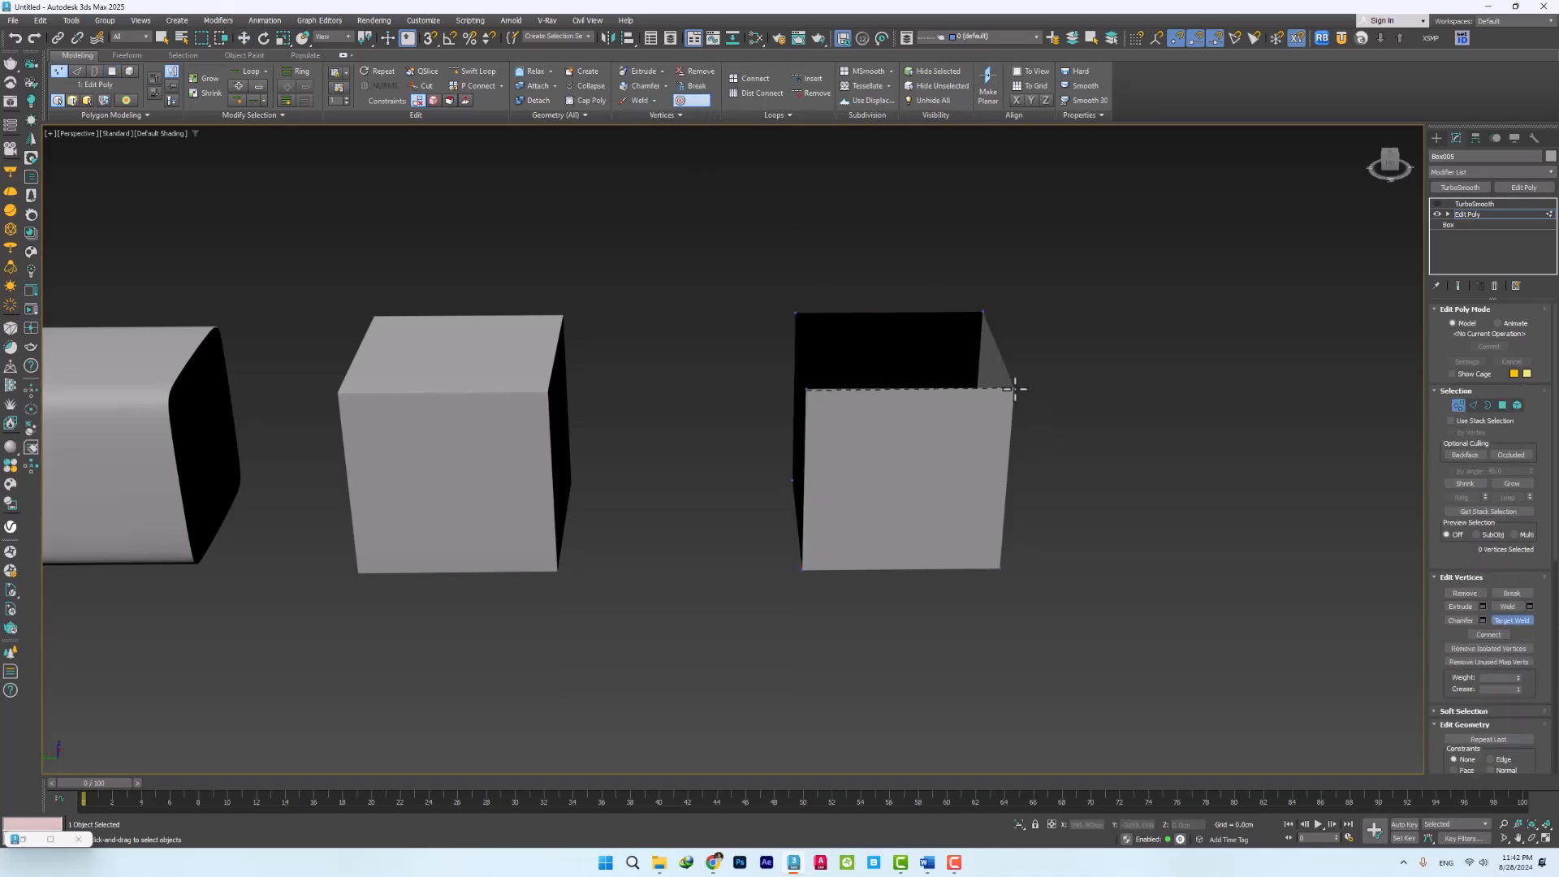
left_click(1015, 389)
mouse_move(1008, 474)
middle_mouse_down()
mouse_move(958, 466)
mouse_move(802, 528)
mouse_move(706, 519)
mouse_move(724, 477)
mouse_move(768, 537)
mouse_move(787, 522)
middle_mouse_up()
key("F4")
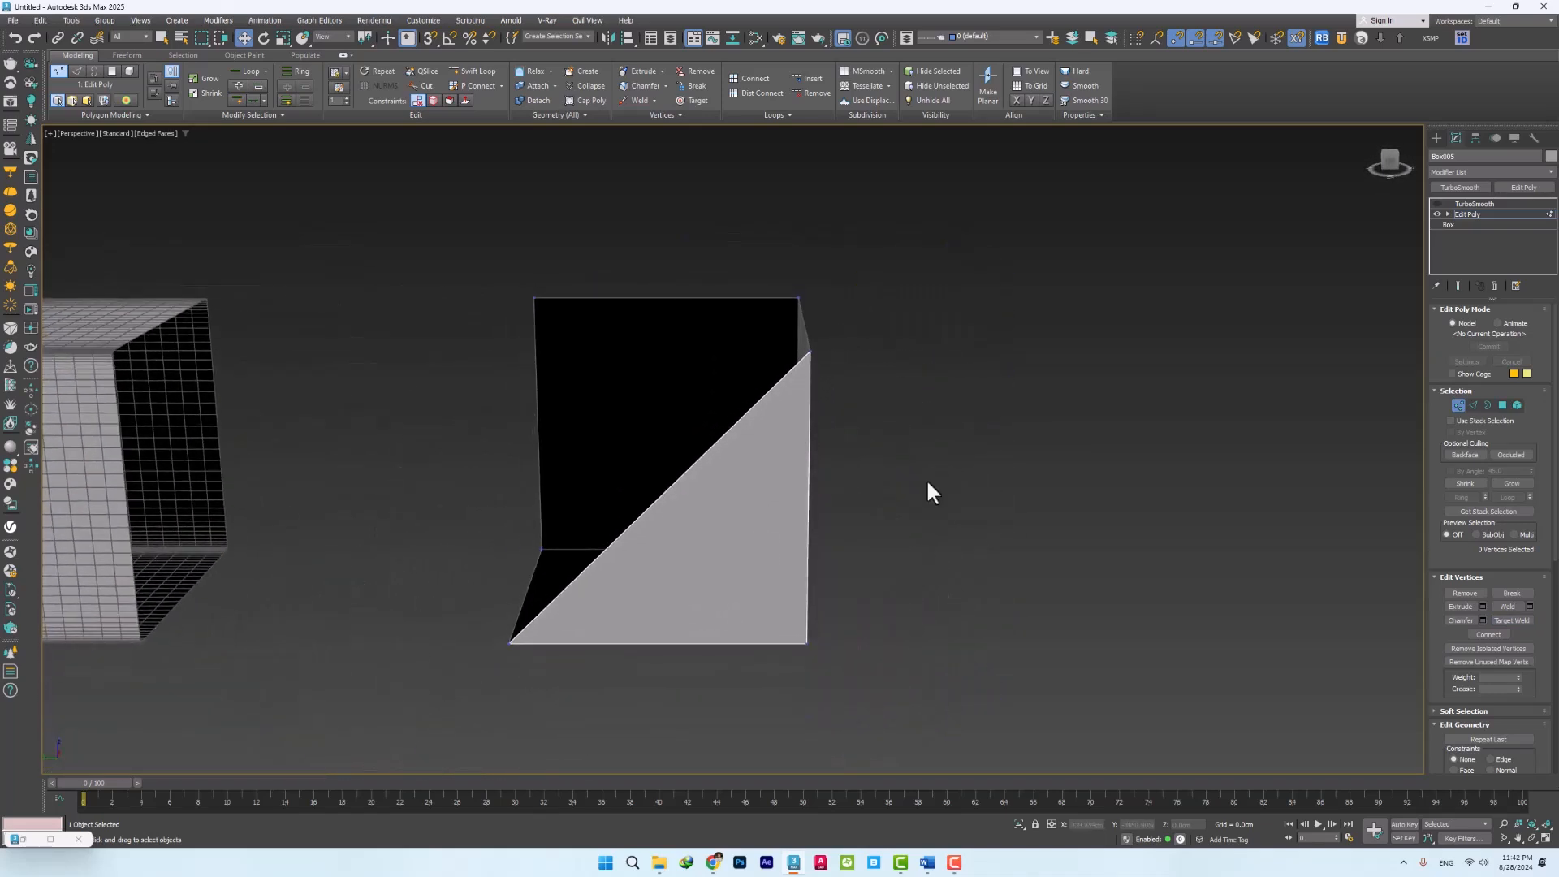
left_click(894, 512)
Examine the open shape with the triangular face from several angles, with TurboSmooth off and on
middle_click_drag(689, 577, 703, 574, "alt")
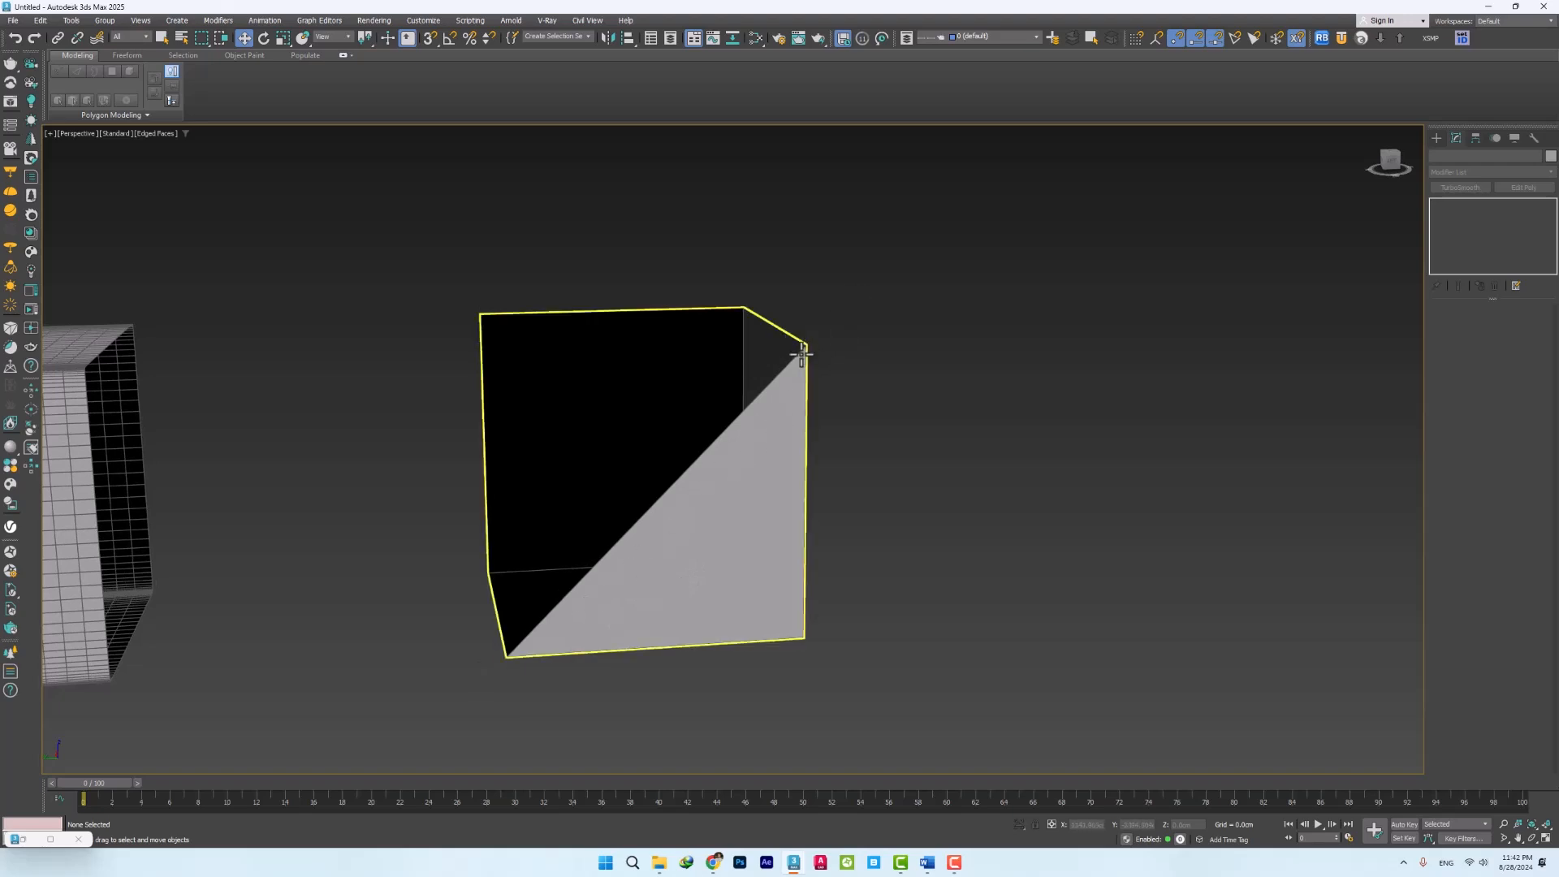
middle_click_drag(495, 396, 479, 401, "alt")
scroll(792, 364, "up", 5)
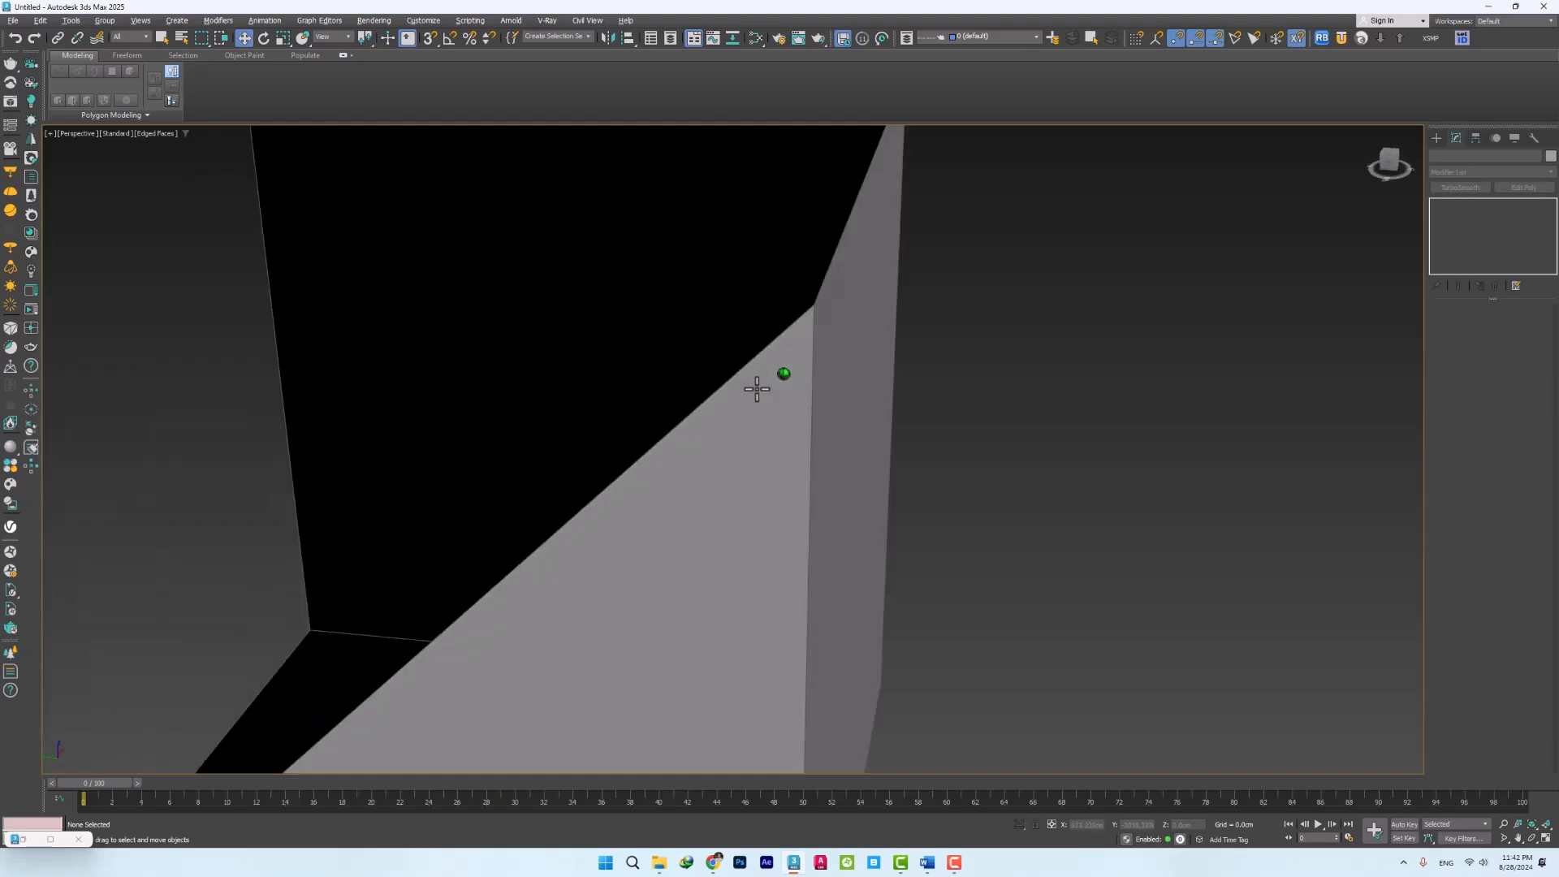
scroll(814, 309, "down", 5)
middle_click_drag(748, 474, 566, 449, "alt")
left_click(672, 477)
left_click(1436, 204)
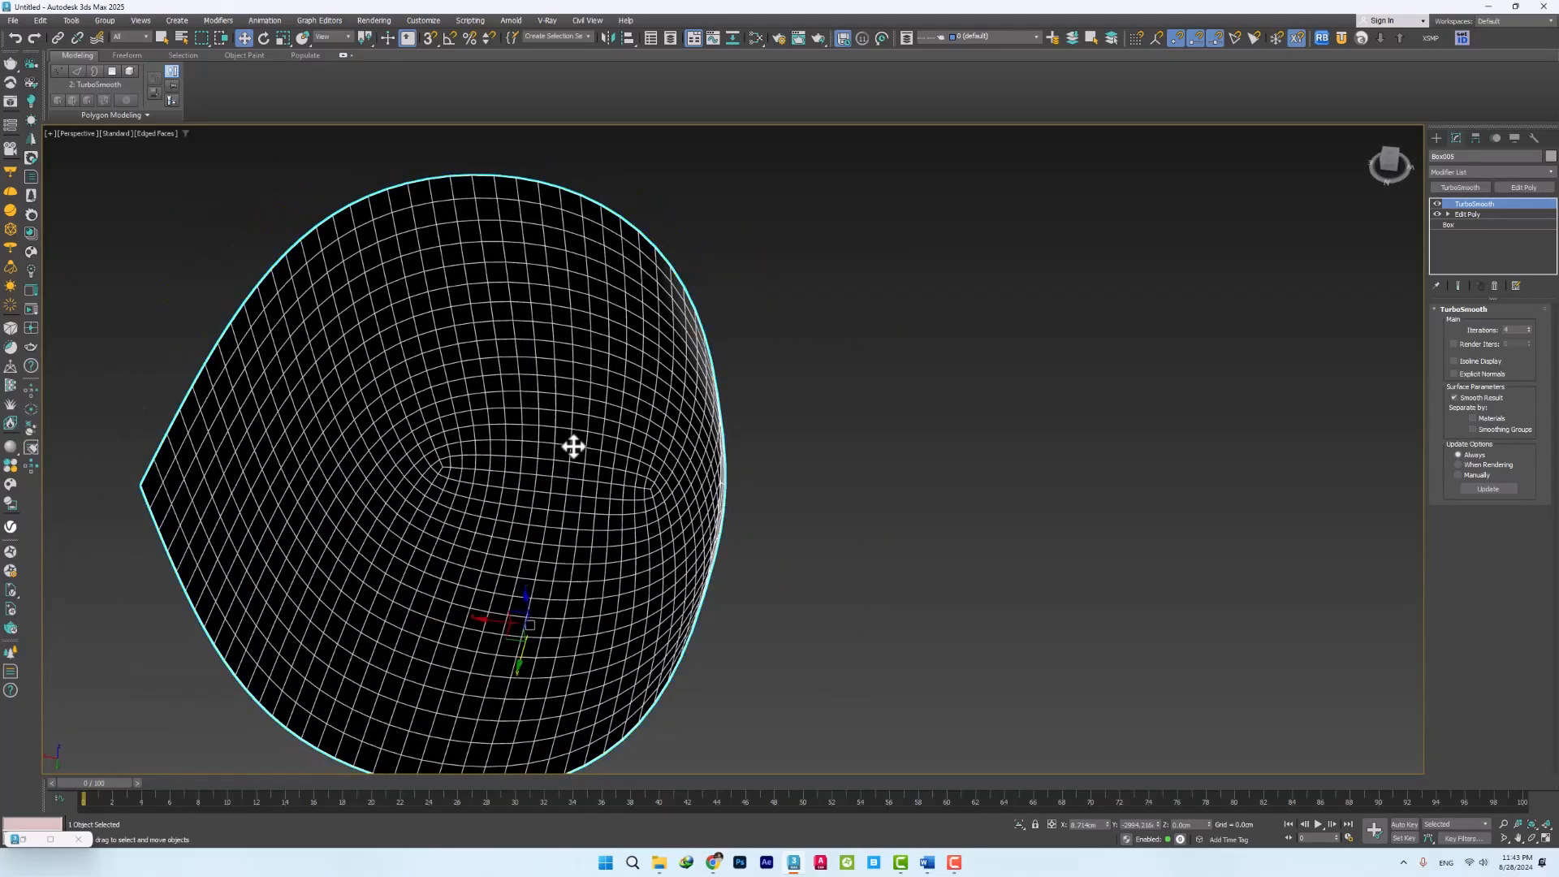
middle_click_drag(649, 393, 595, 348, "alt")
left_click(1437, 204)
In Edit Poly, use Swift Loop to insert an edge loop just above the bottom edge of the rectangular side faces
left_click(1466, 214)
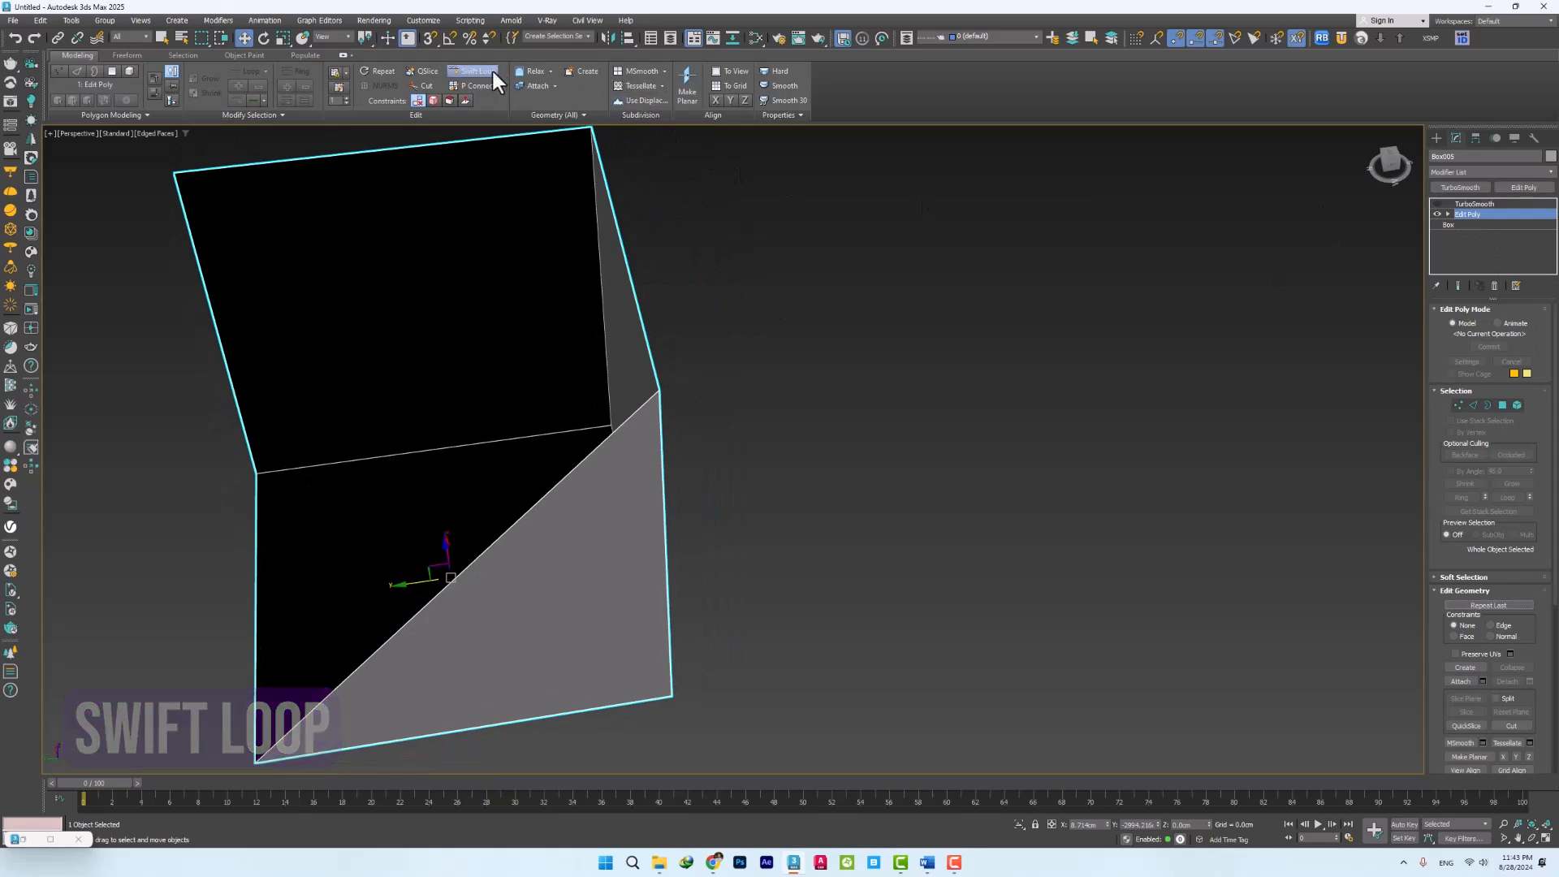
left_click(485, 73)
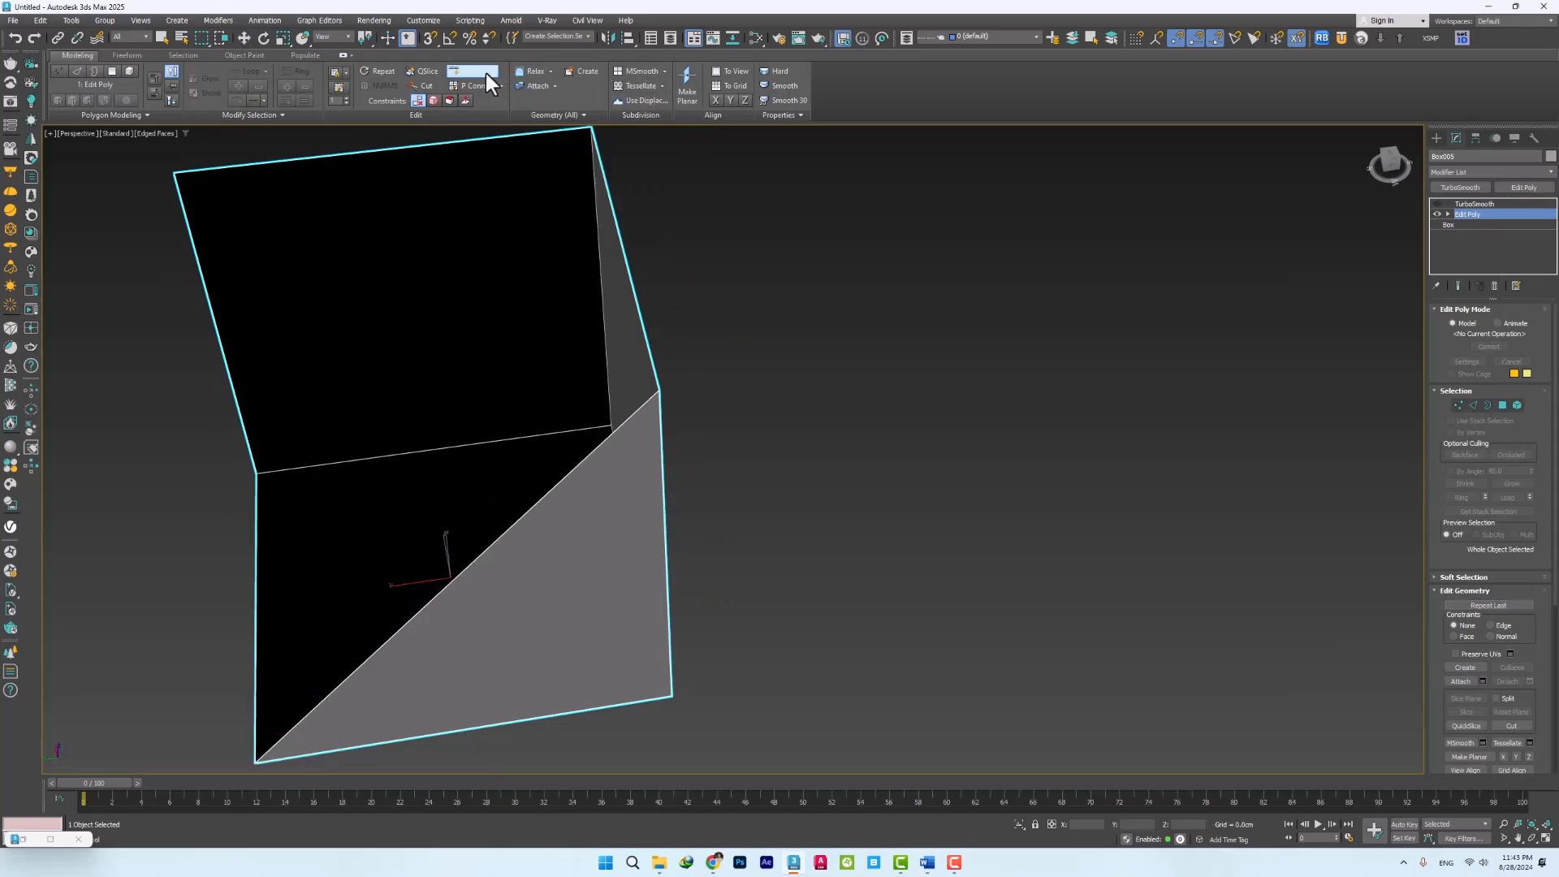
middle_click_drag(626, 487, 671, 439, "alt")
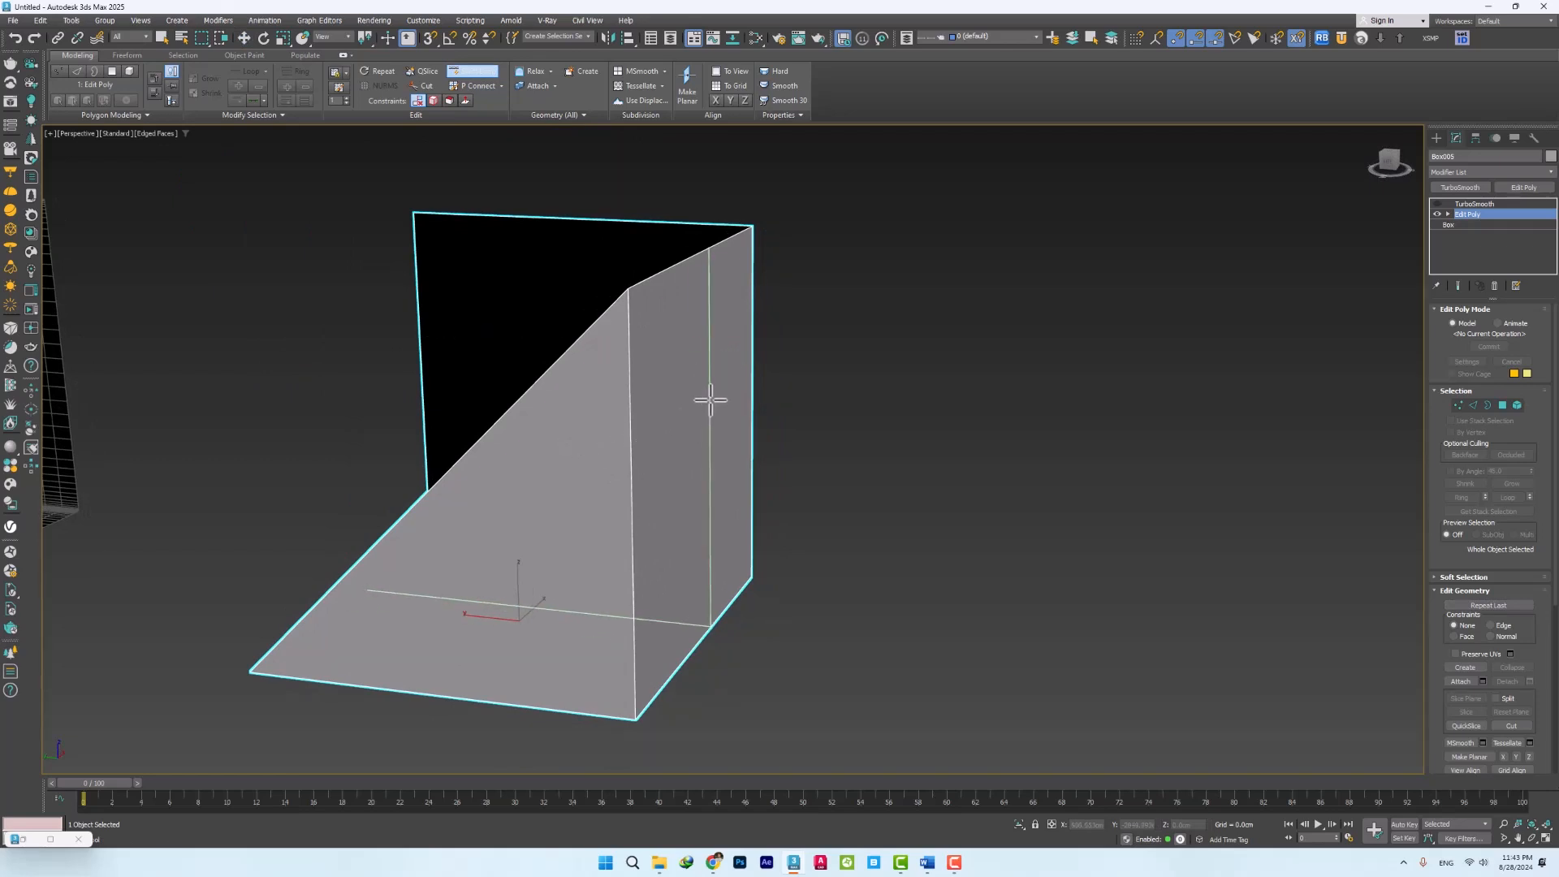
middle_click_drag(720, 514, 439, 479, "alt")
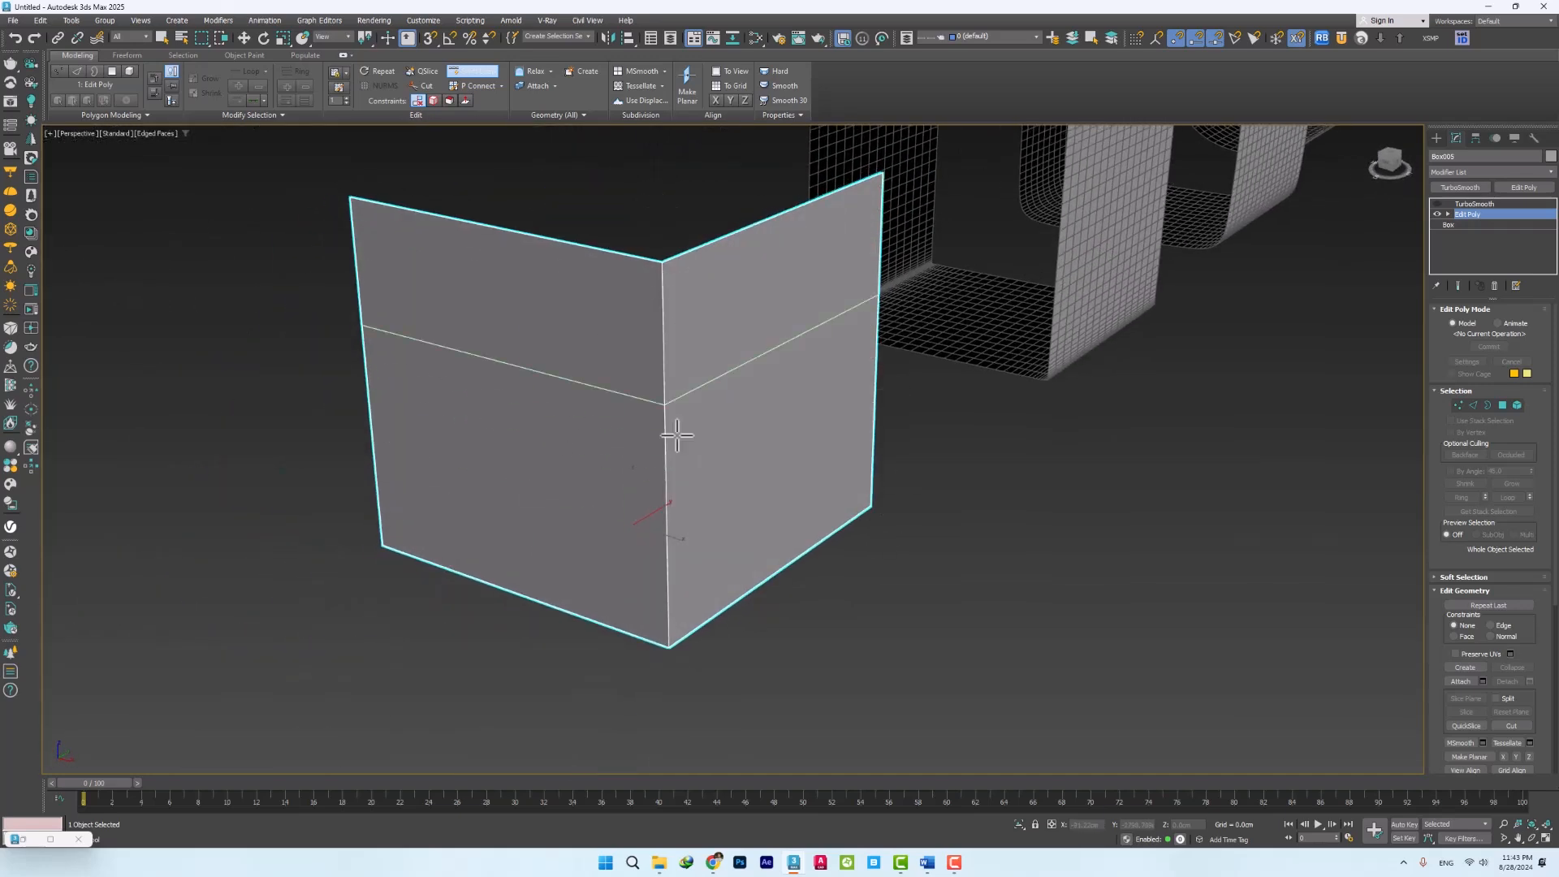
middle_click_drag(499, 370, 473, 310, "alt")
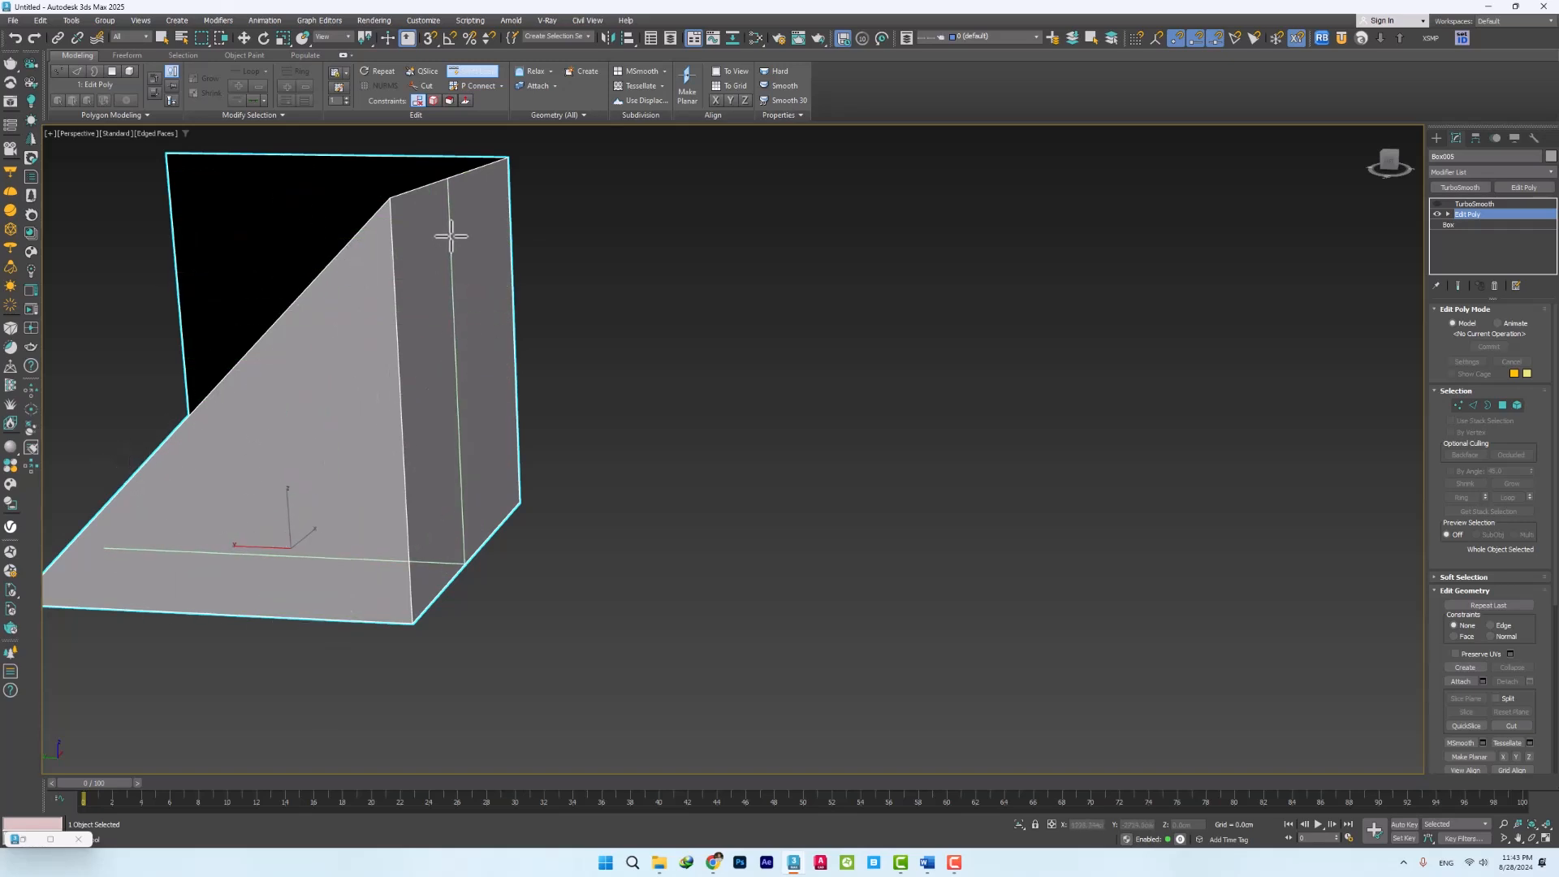
middle_click_drag(494, 181, 317, 222, "alt")
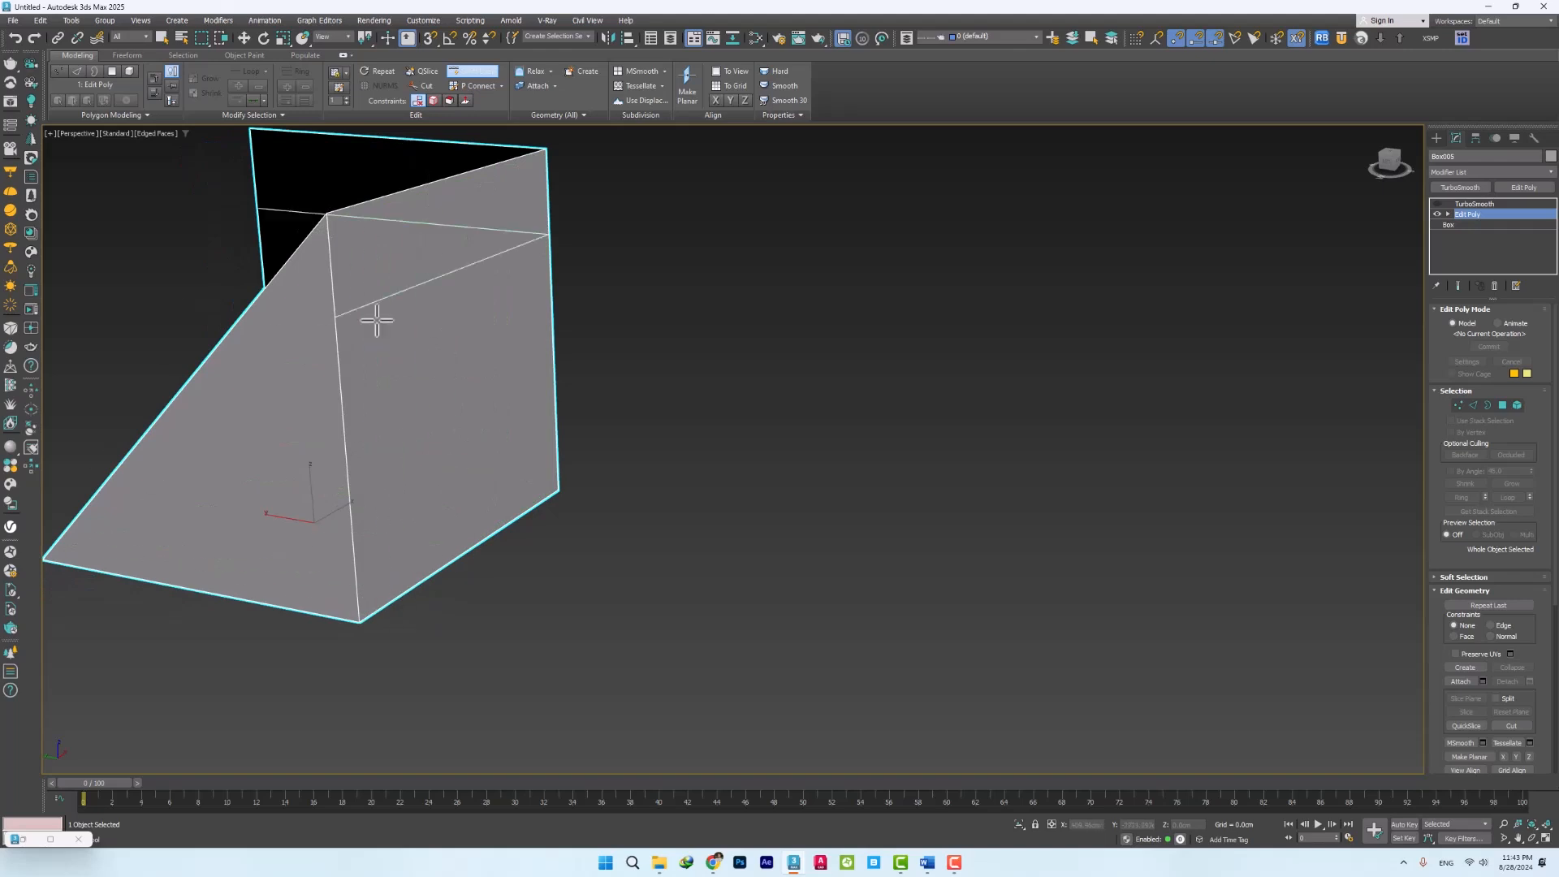
middle_click_drag(181, 351, 620, 376, "alt")
scroll(517, 439, "up", 4)
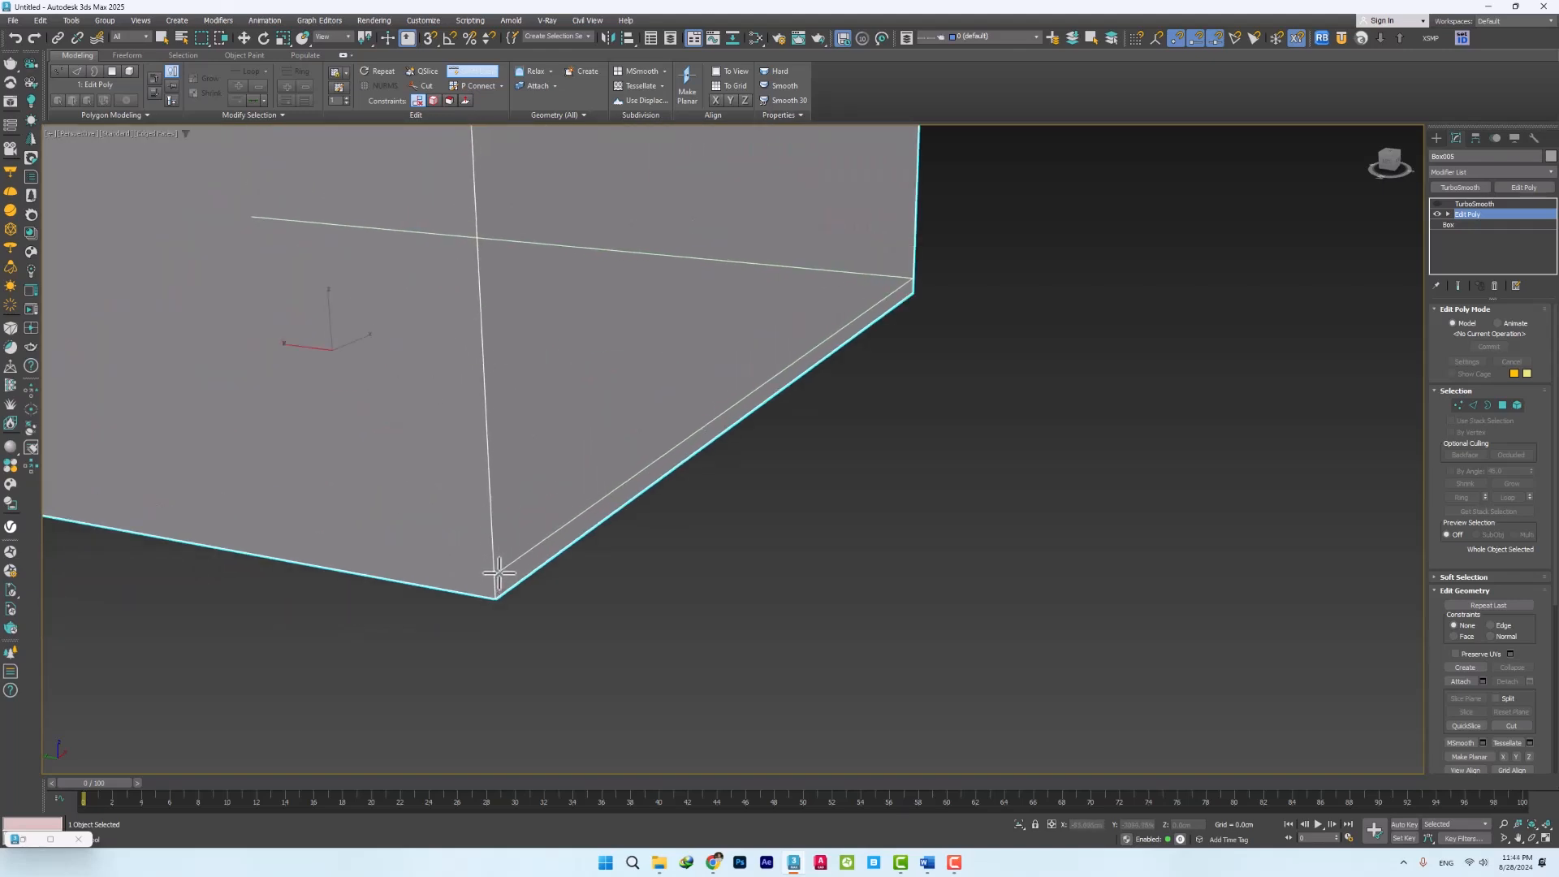
left_click(499, 576)
middle_click_drag(498, 576, 513, 358, "alt")
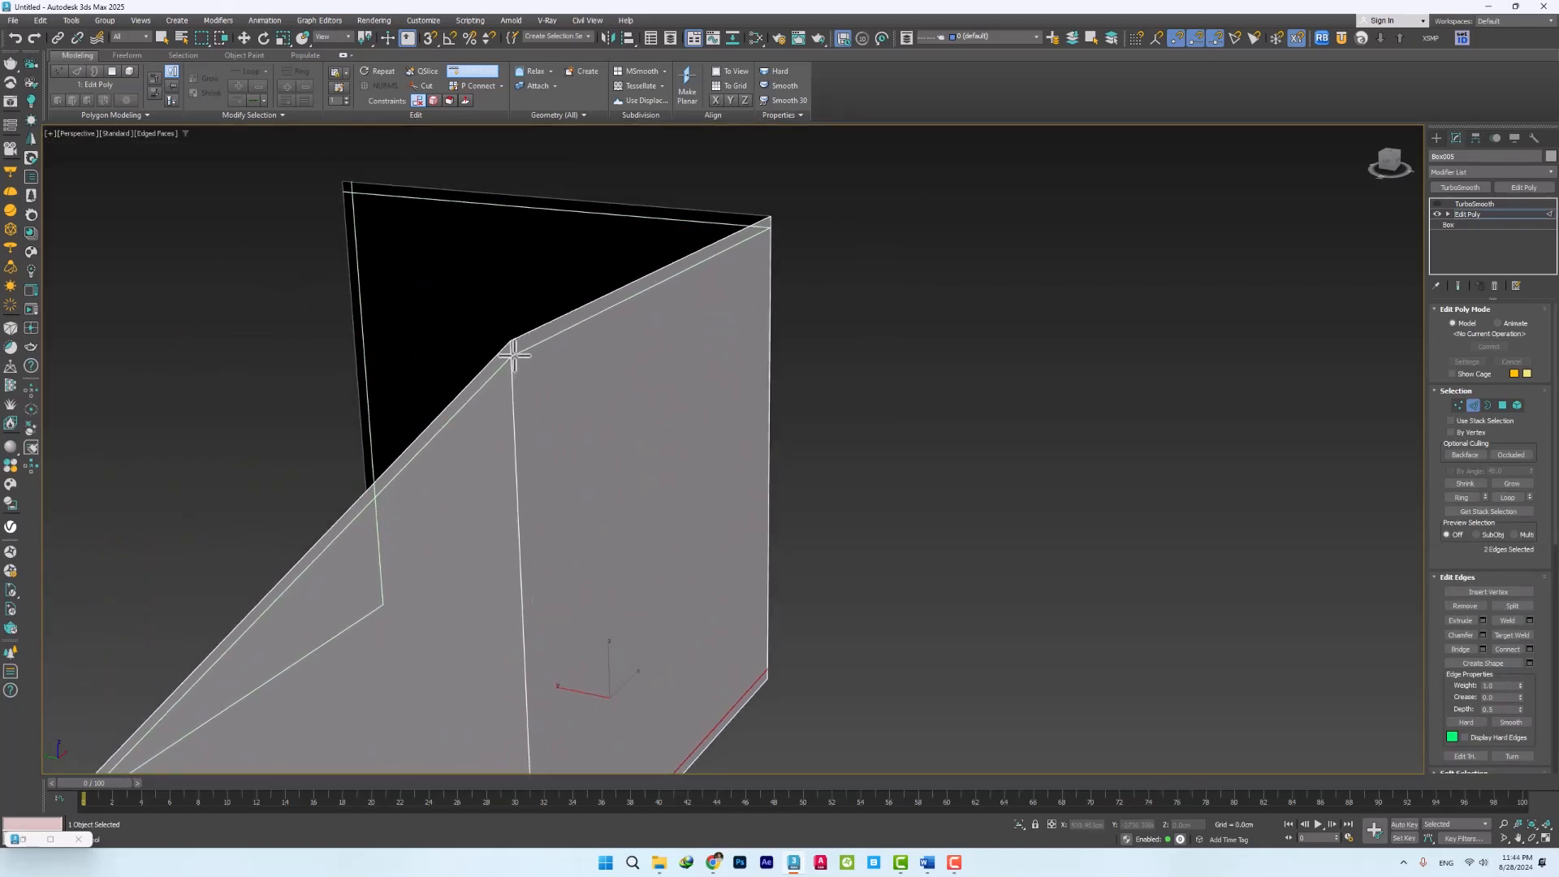
scroll(769, 330, "down", 3)
middle_click_drag(758, 380, 664, 251, "alt")
key("w")
Cut a new edge across the triangular face from the loop's corner vertex to the slanted edge, close to the bottom
scroll(687, 619, "up", 8)
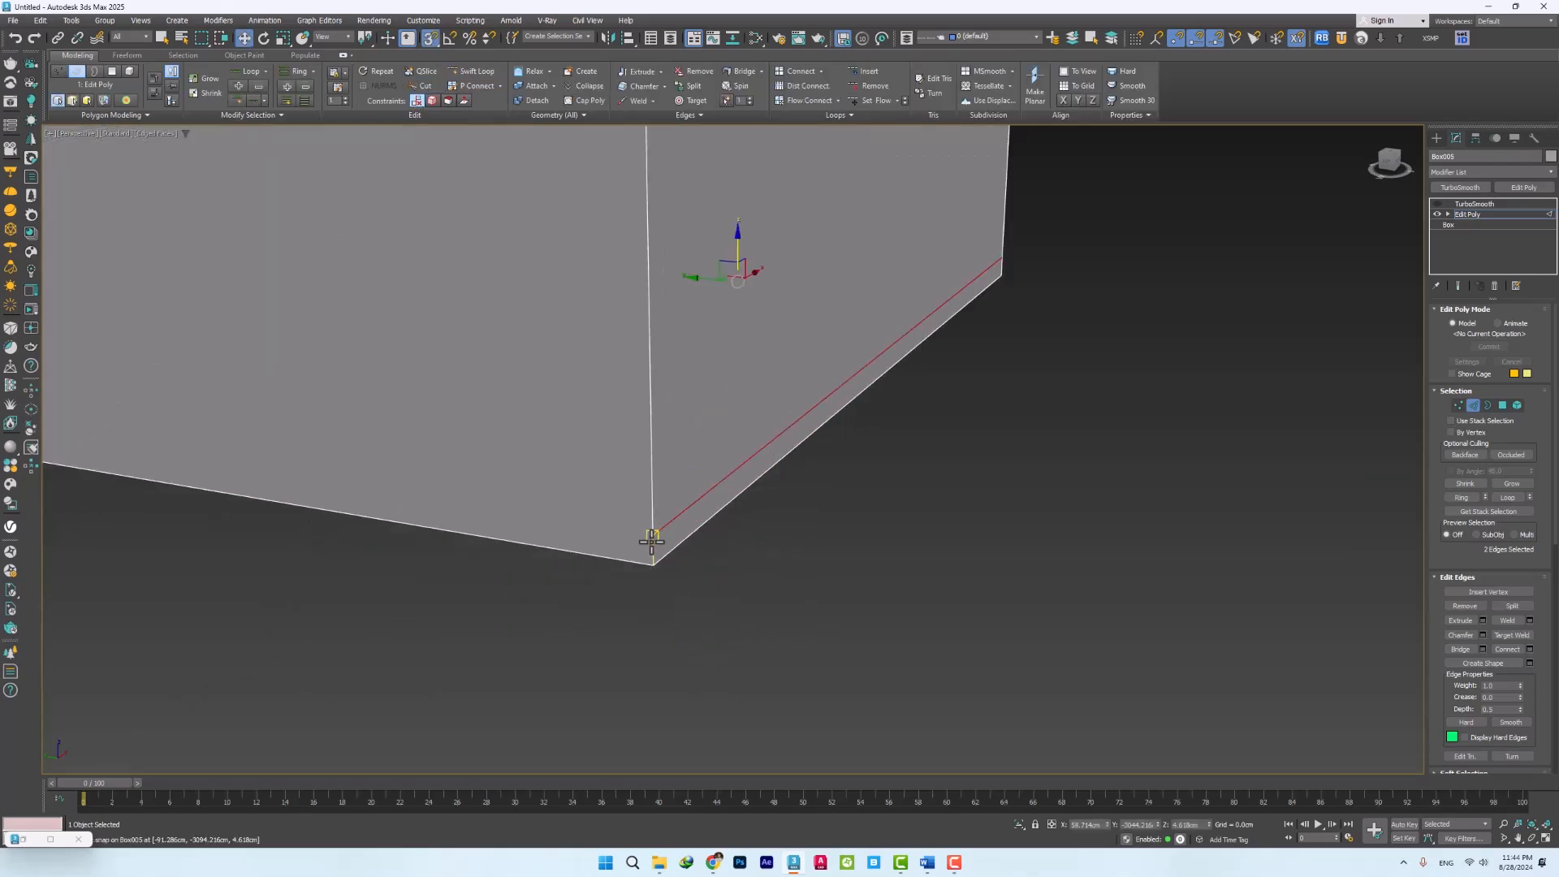
left_click(651, 540)
scroll(653, 560, "down", 5)
left_click(424, 85)
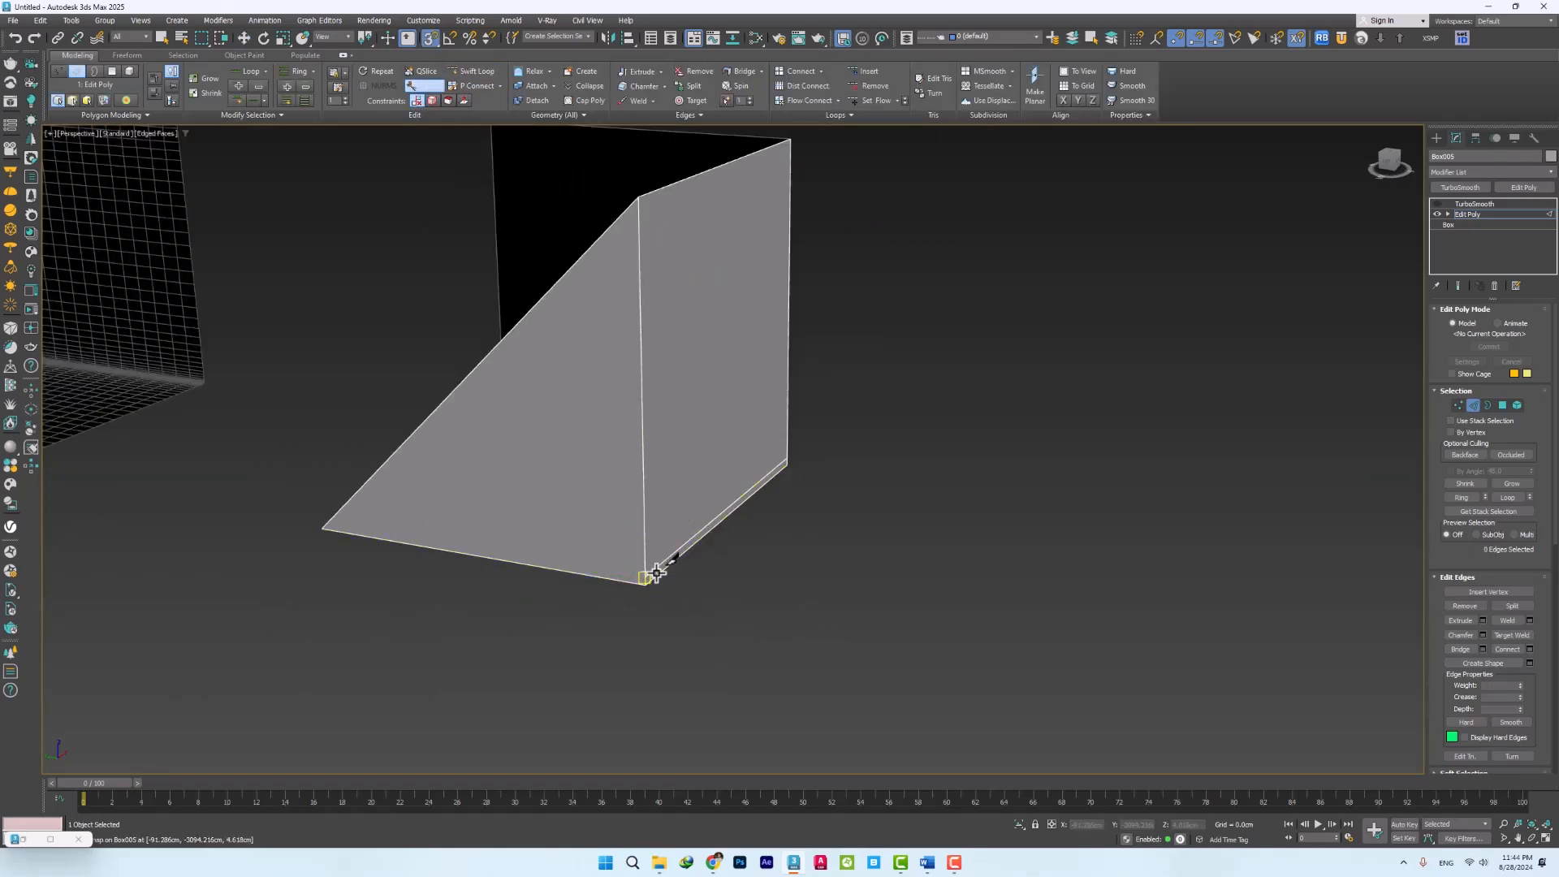
left_click(645, 581)
scroll(645, 582, "up", 2)
left_click(193, 492)
right_click(215, 472)
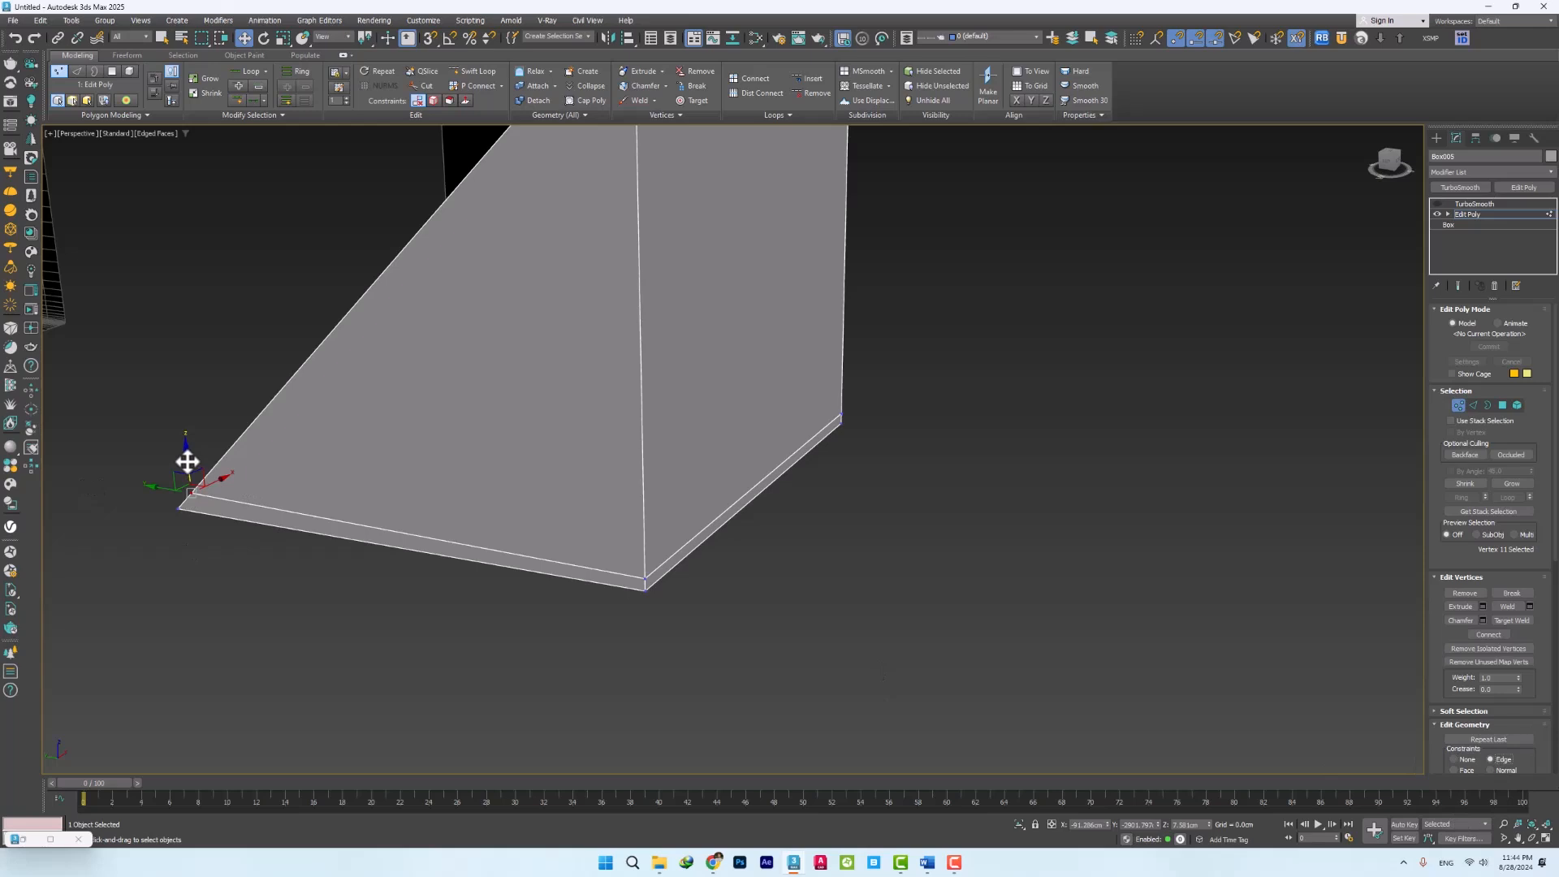
With the Edge constraint, slide the cut's end vertex along the slanted edge and snap it to the height of the loop's corner vertex
left_click_drag(188, 461, 349, 370)
right_click(349, 370)
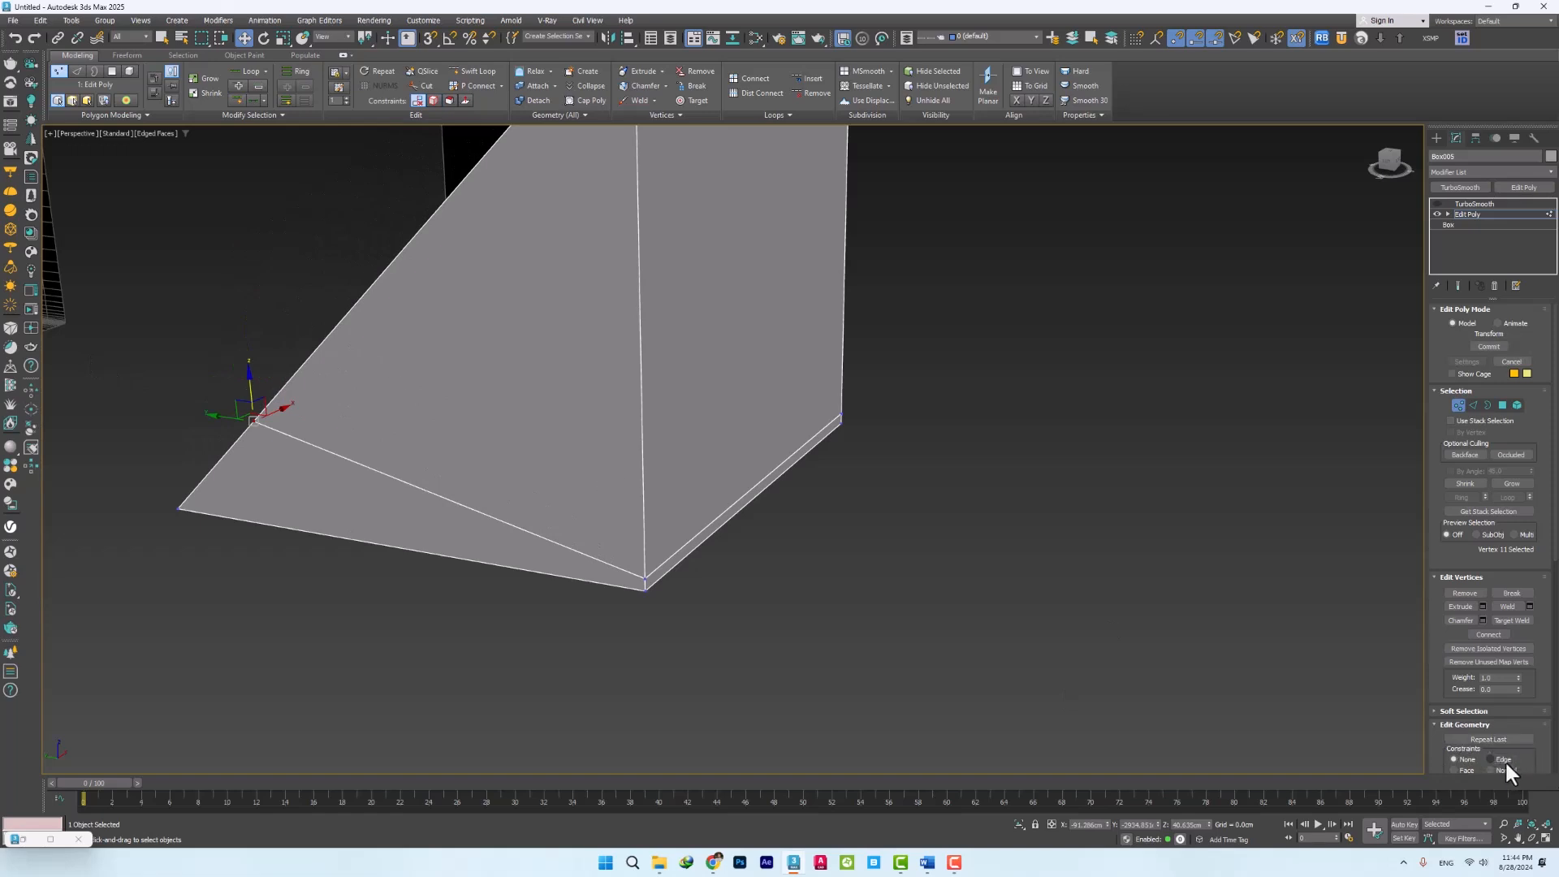
key("s")
left_click_drag(254, 420, 656, 578)
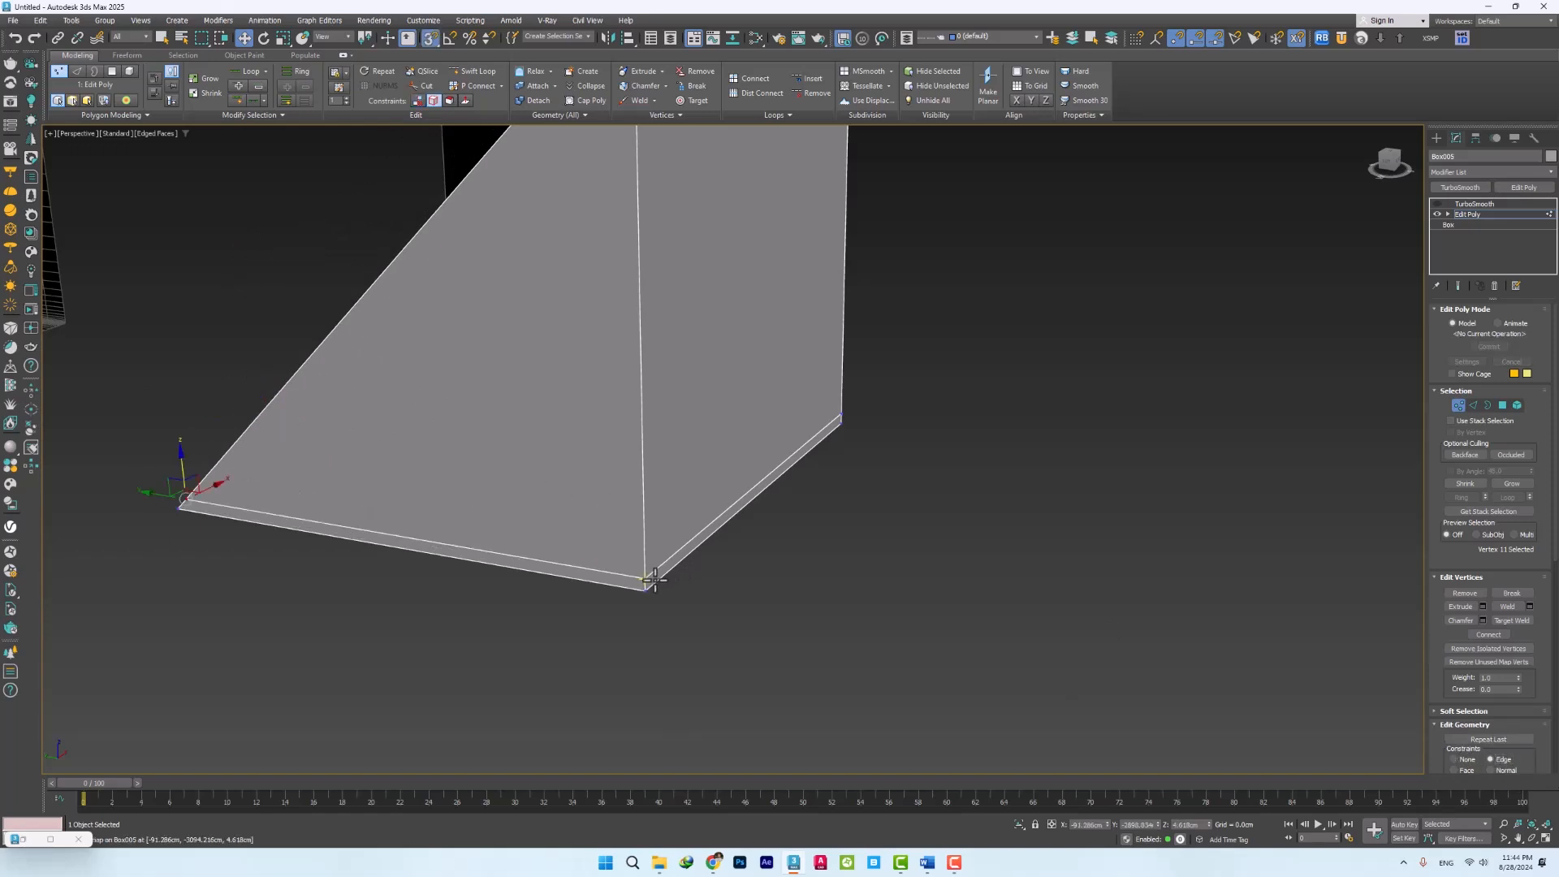
middle_click_drag(584, 421, 563, 443)
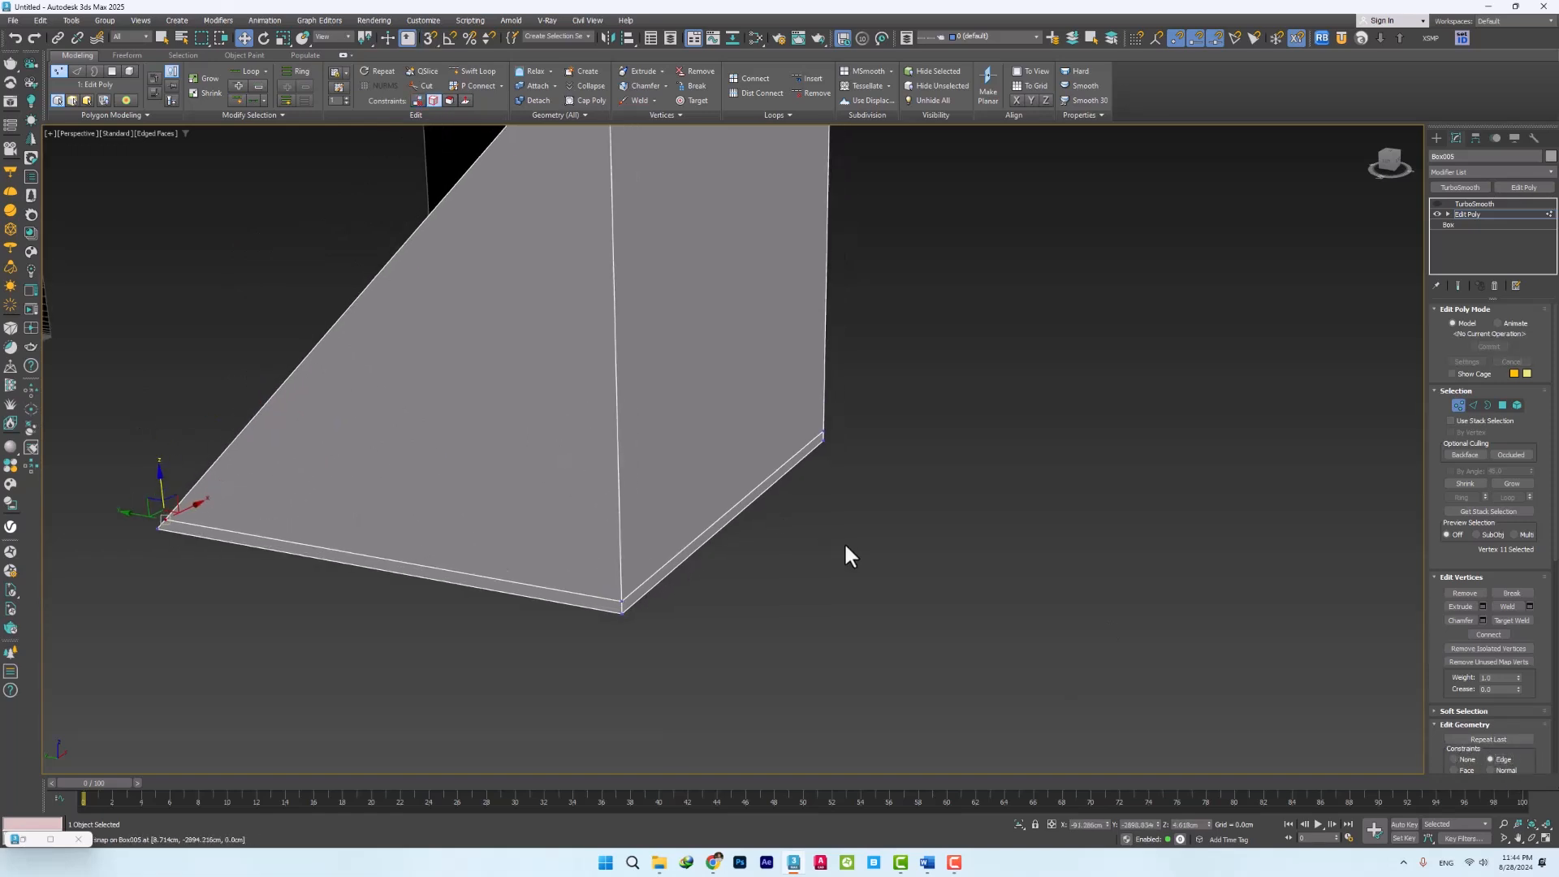
middle_click_drag(685, 334, 645, 426)
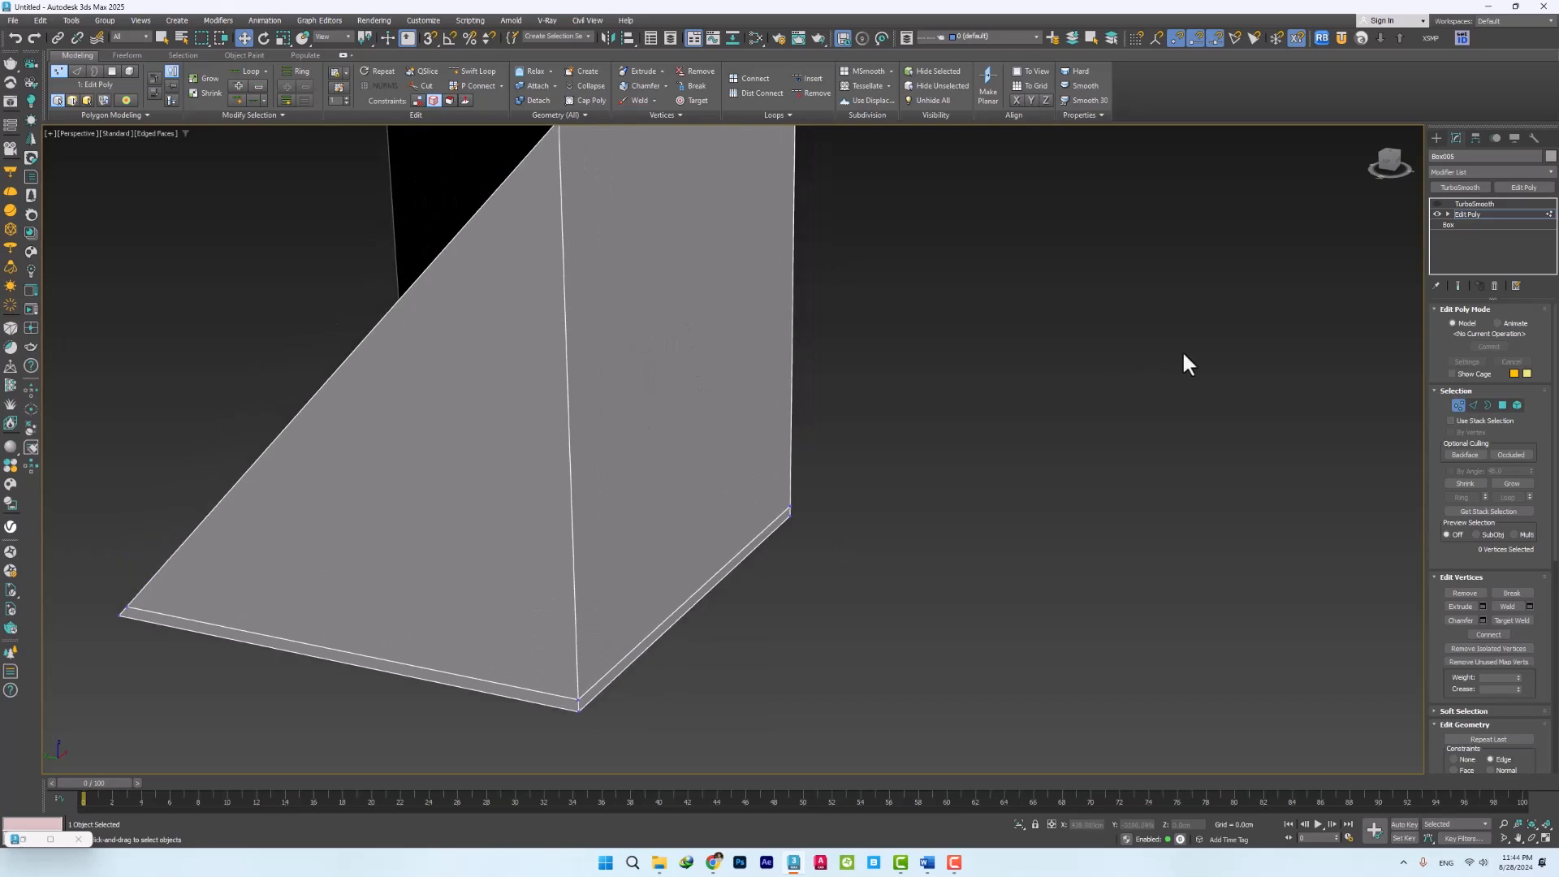
Return to the TurboSmooth level and compare the triangular face and its bottom support edges with smoothing on and off
middle_click_drag(568, 357, 536, 358, "alt")
left_click(1468, 214)
left_click(1466, 203)
left_click(1436, 204)
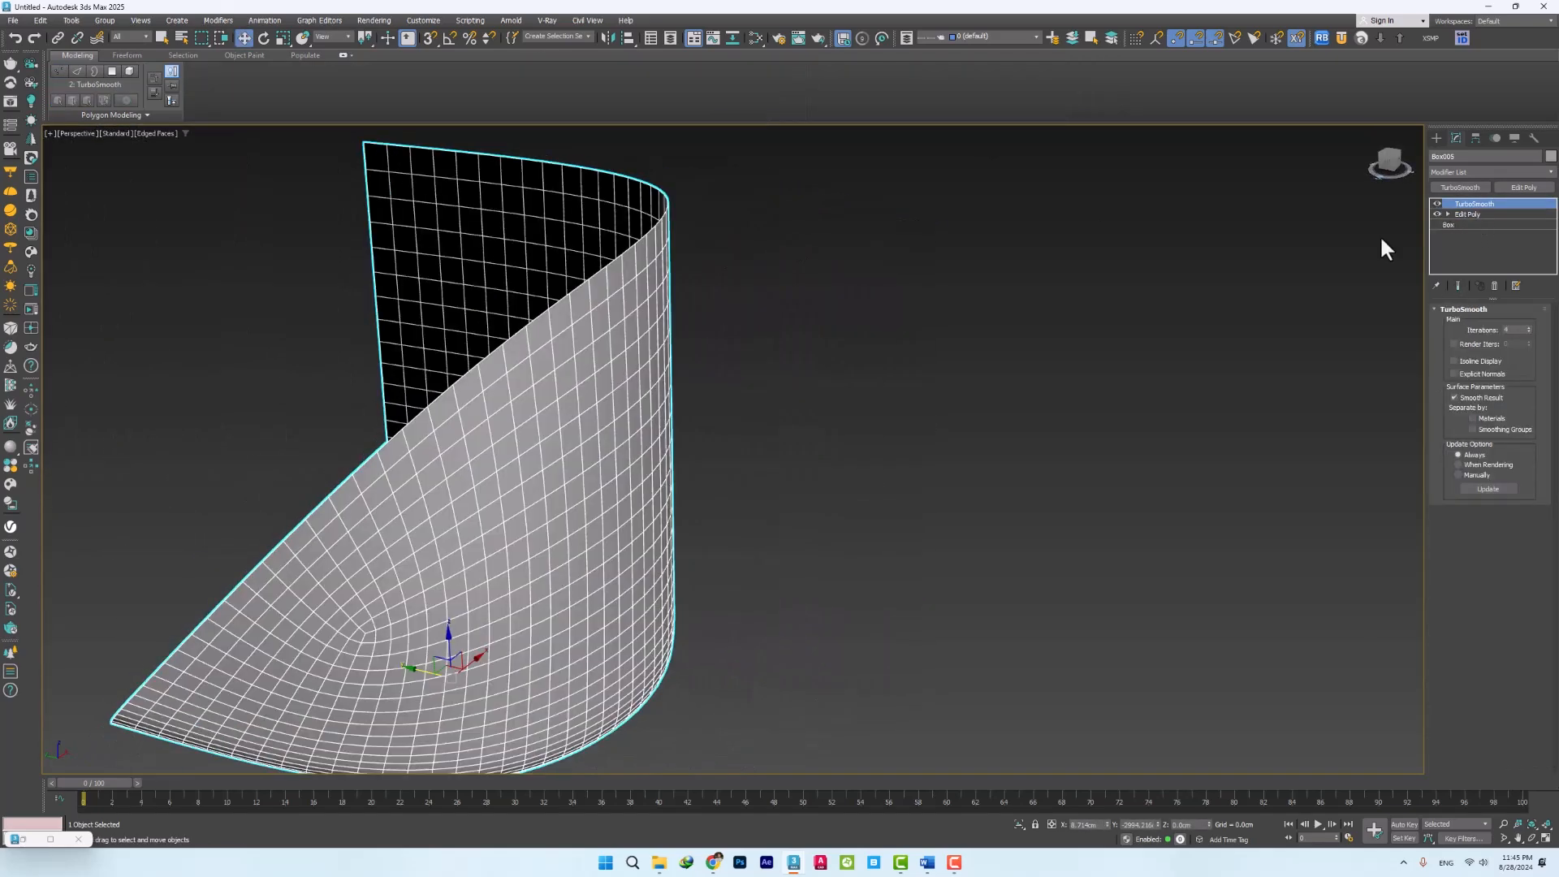
scroll(418, 522, "up", 3)
middle_click_drag(418, 522, 800, 462, "alt")
middle_click_drag(532, 501, 251, 368, "alt")
scroll(251, 368, "up", 4)
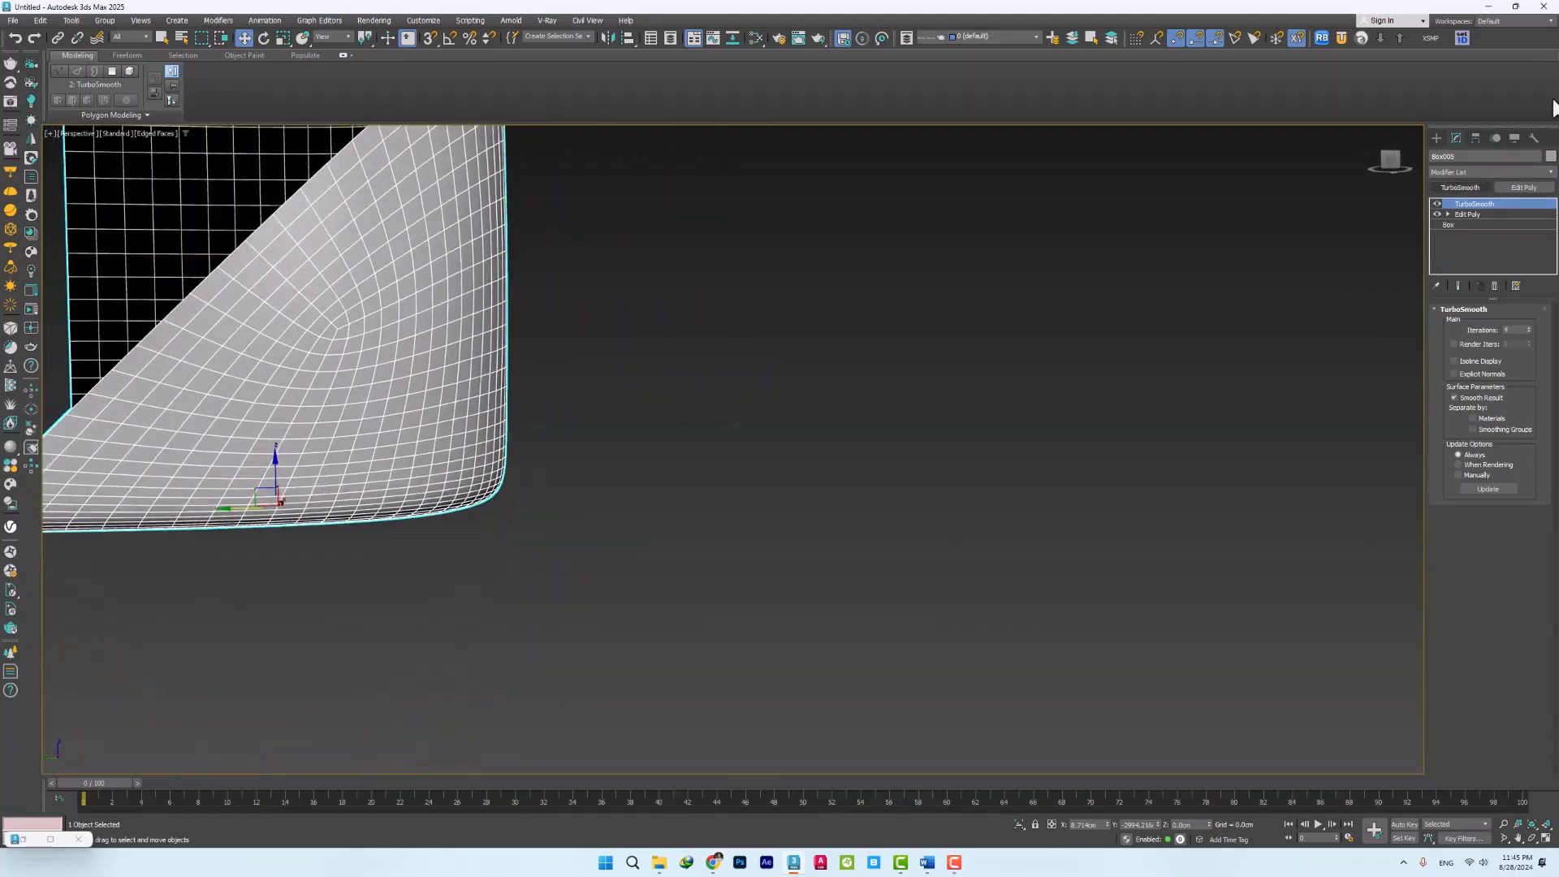
left_click(1437, 204)
middle_click_drag(456, 424, 473, 483, "alt")
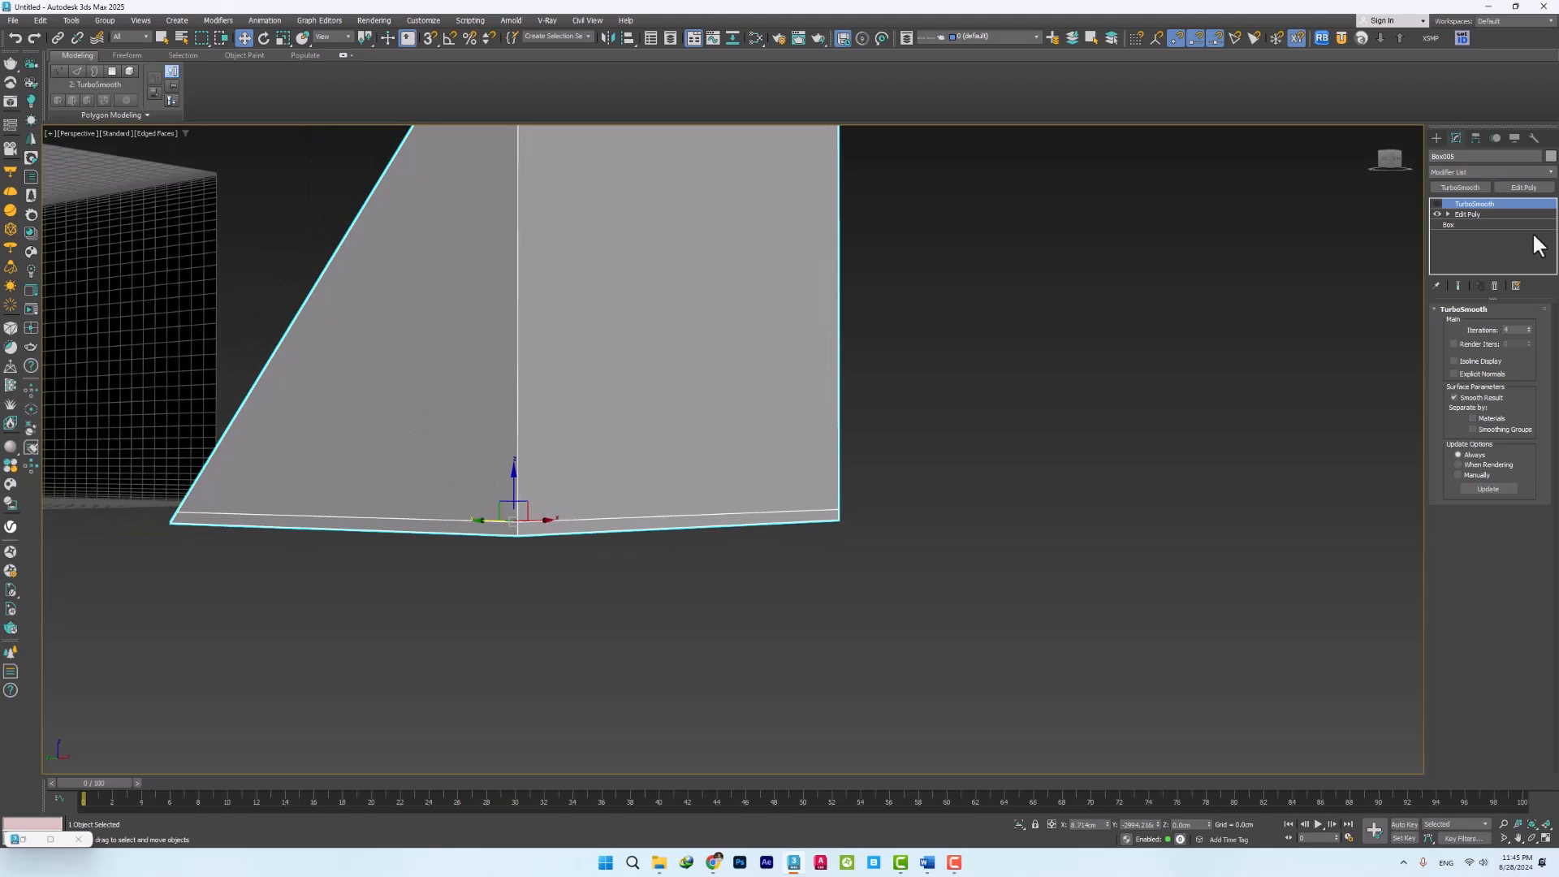
In Edit Poly, select the polygon on the underside of the triangular-sided box and inset it by a small amount
left_click(1467, 213)
double_click(547, 522)
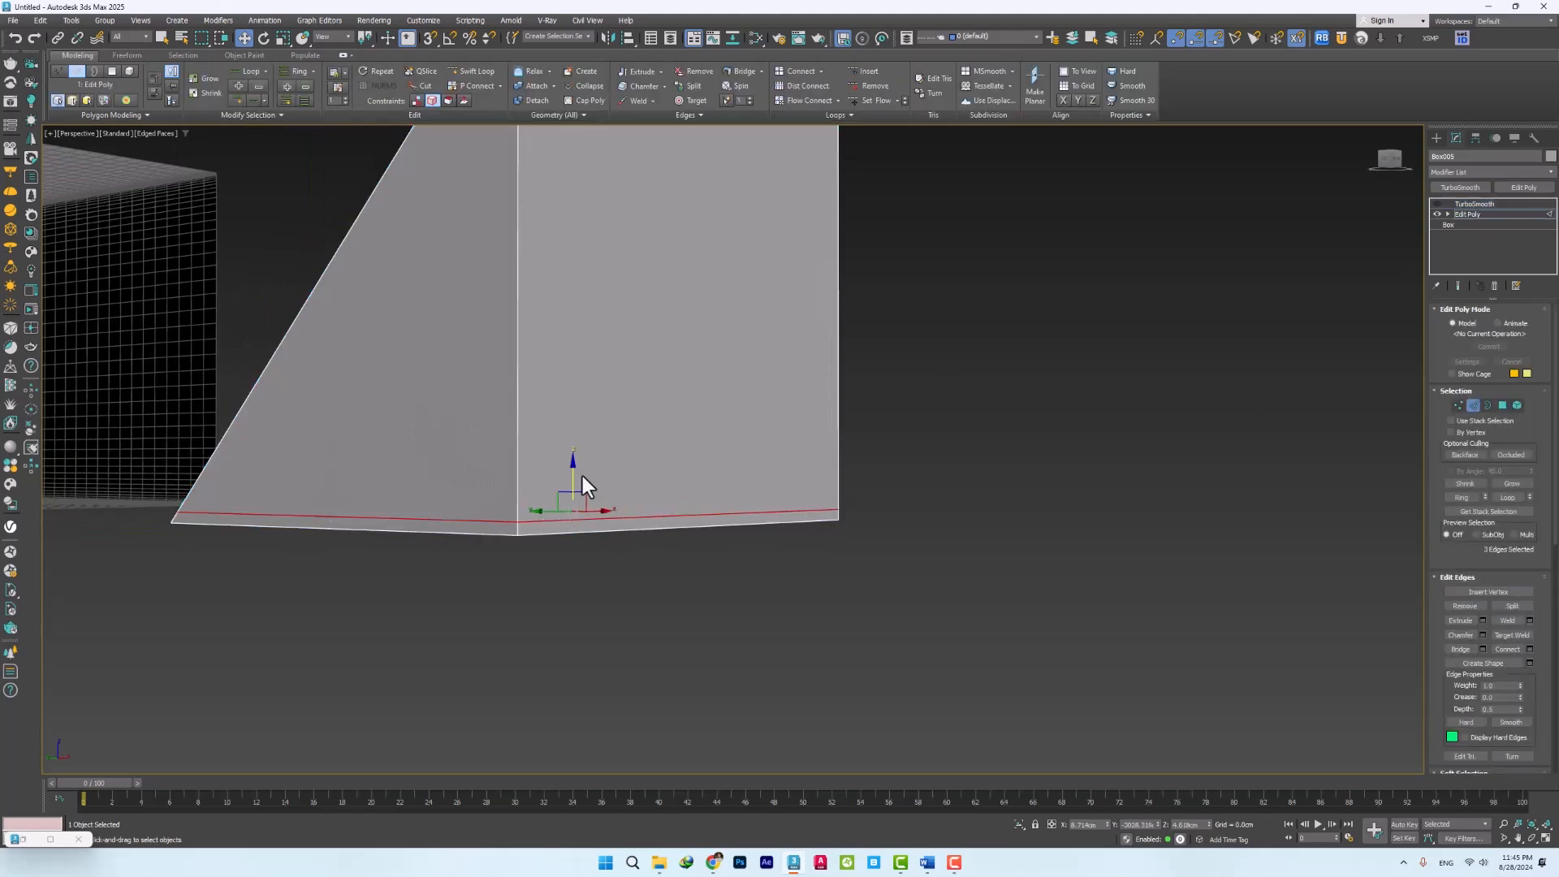
scroll(1502, 708, "down", 3)
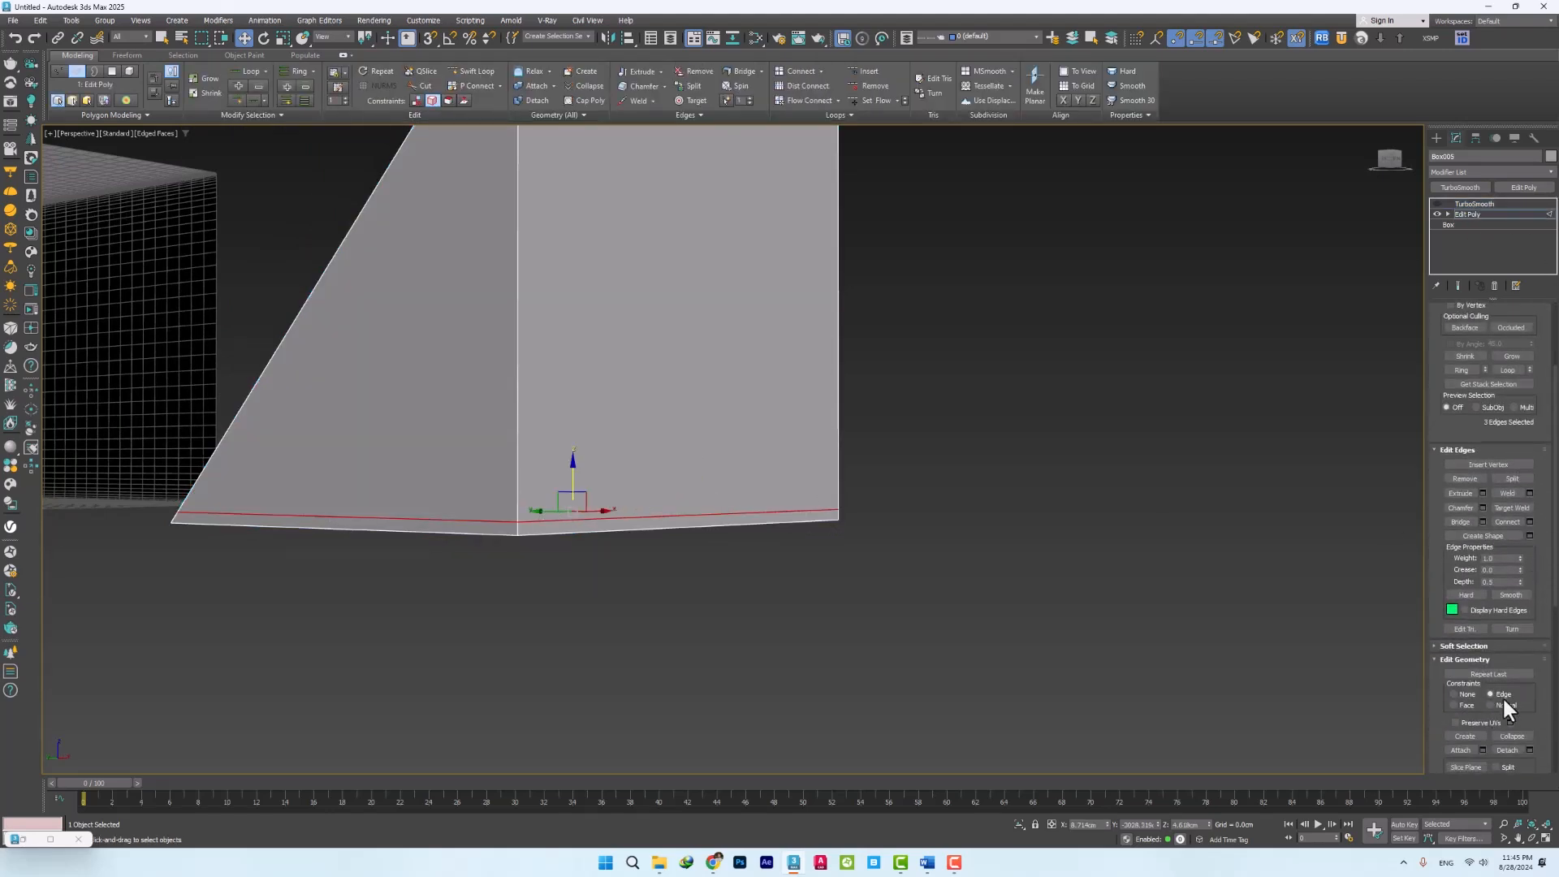
middle_click_drag(552, 487, 487, 397, "alt")
key("4")
left_click(456, 533)
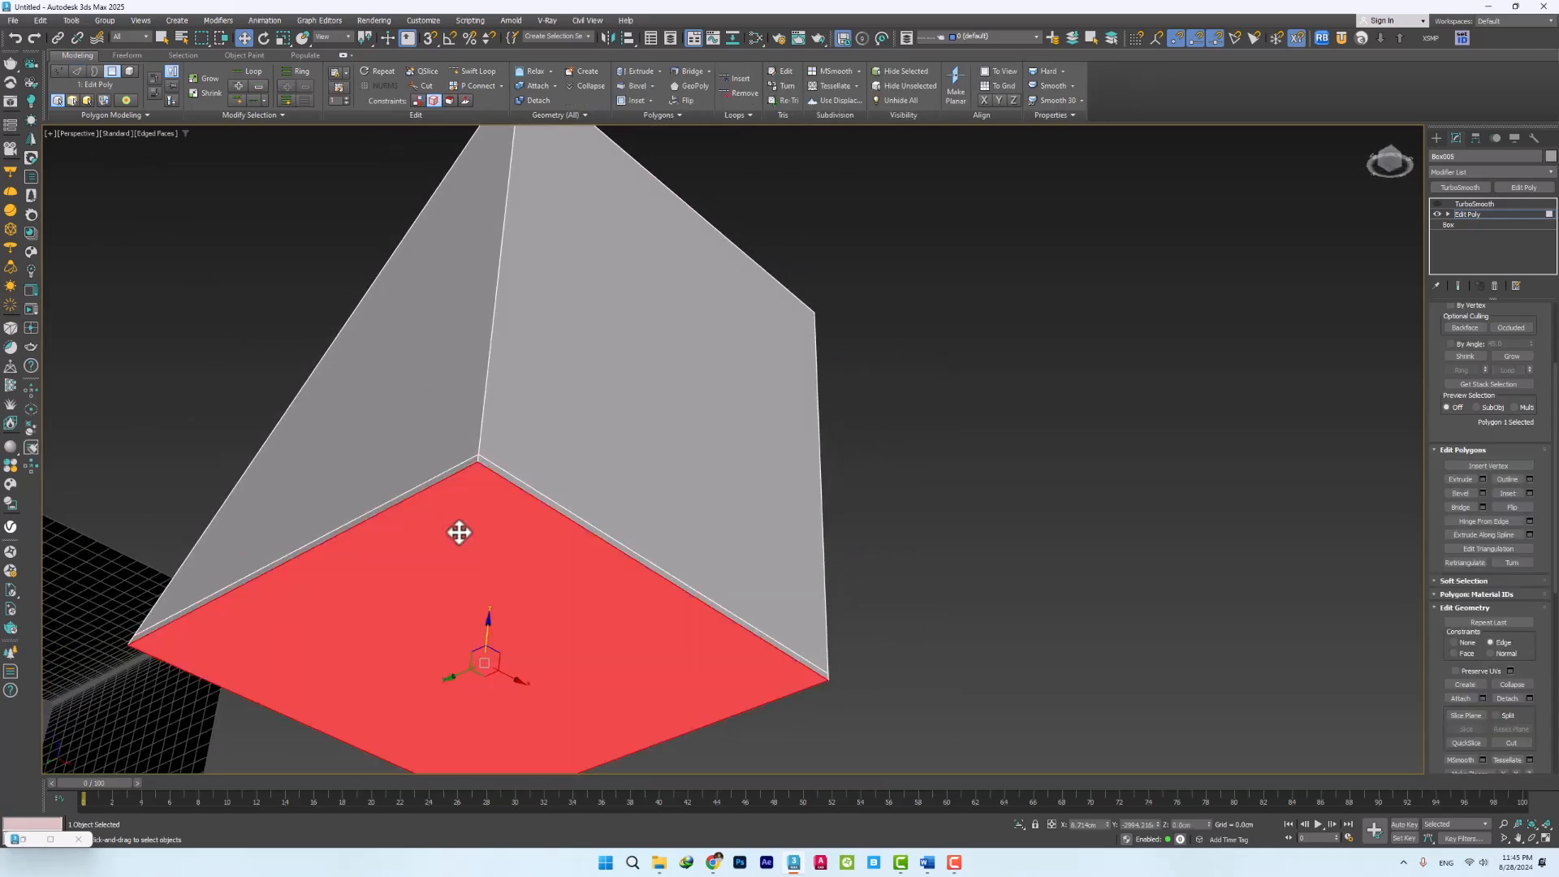
right_click(455, 533)
left_click(350, 588)
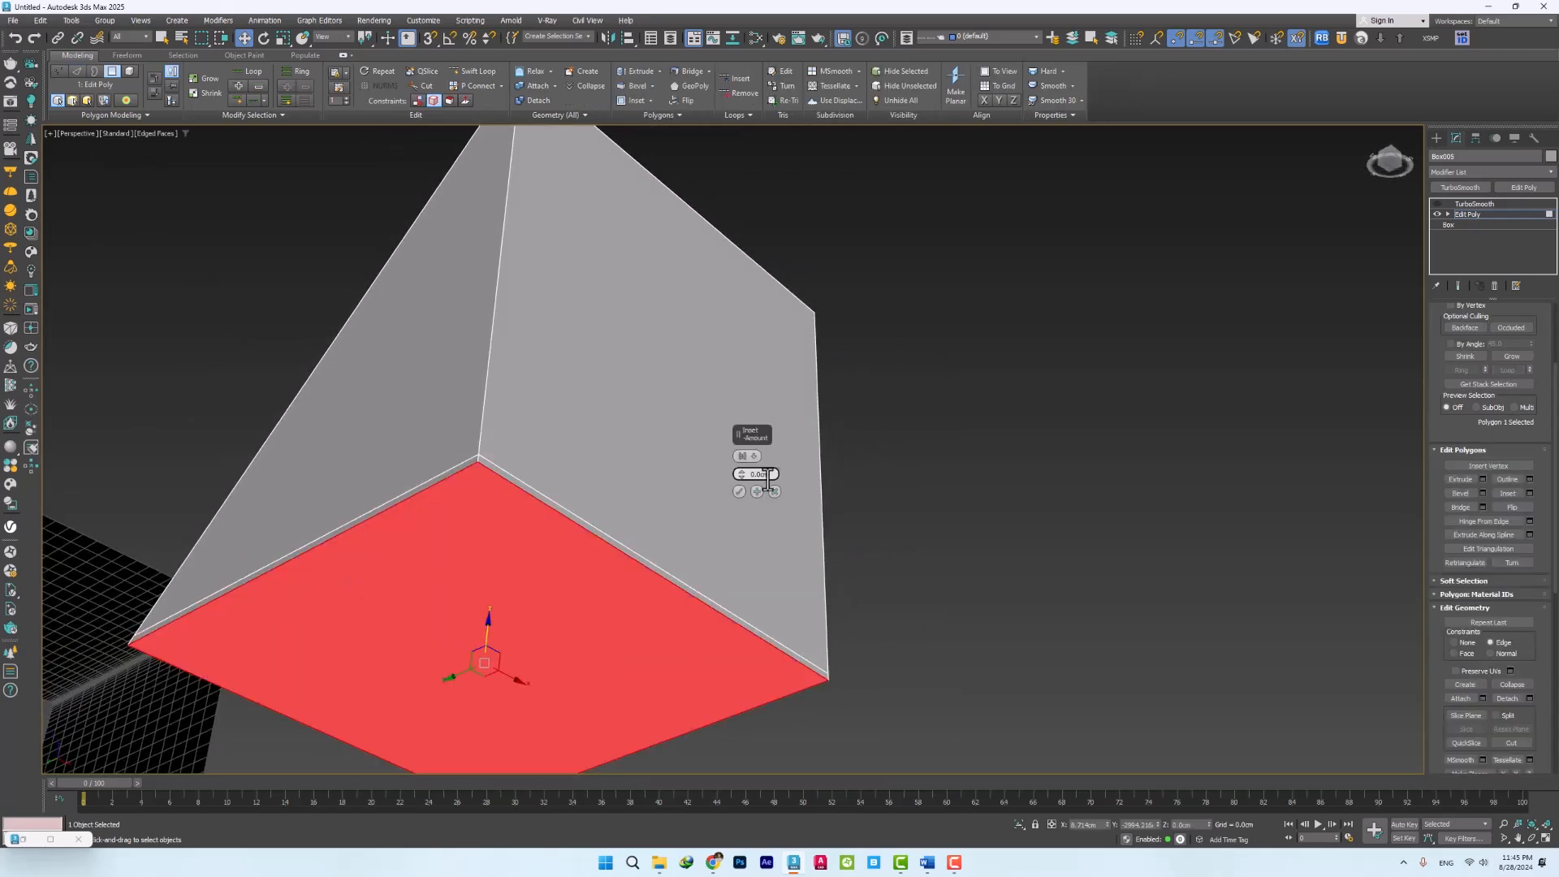
left_click_drag(741, 474, 735, 435)
Return to the TurboSmooth level, turn smoothing on and inspect the underside and its rounded corners
left_click(1474, 203)
left_click(1436, 203)
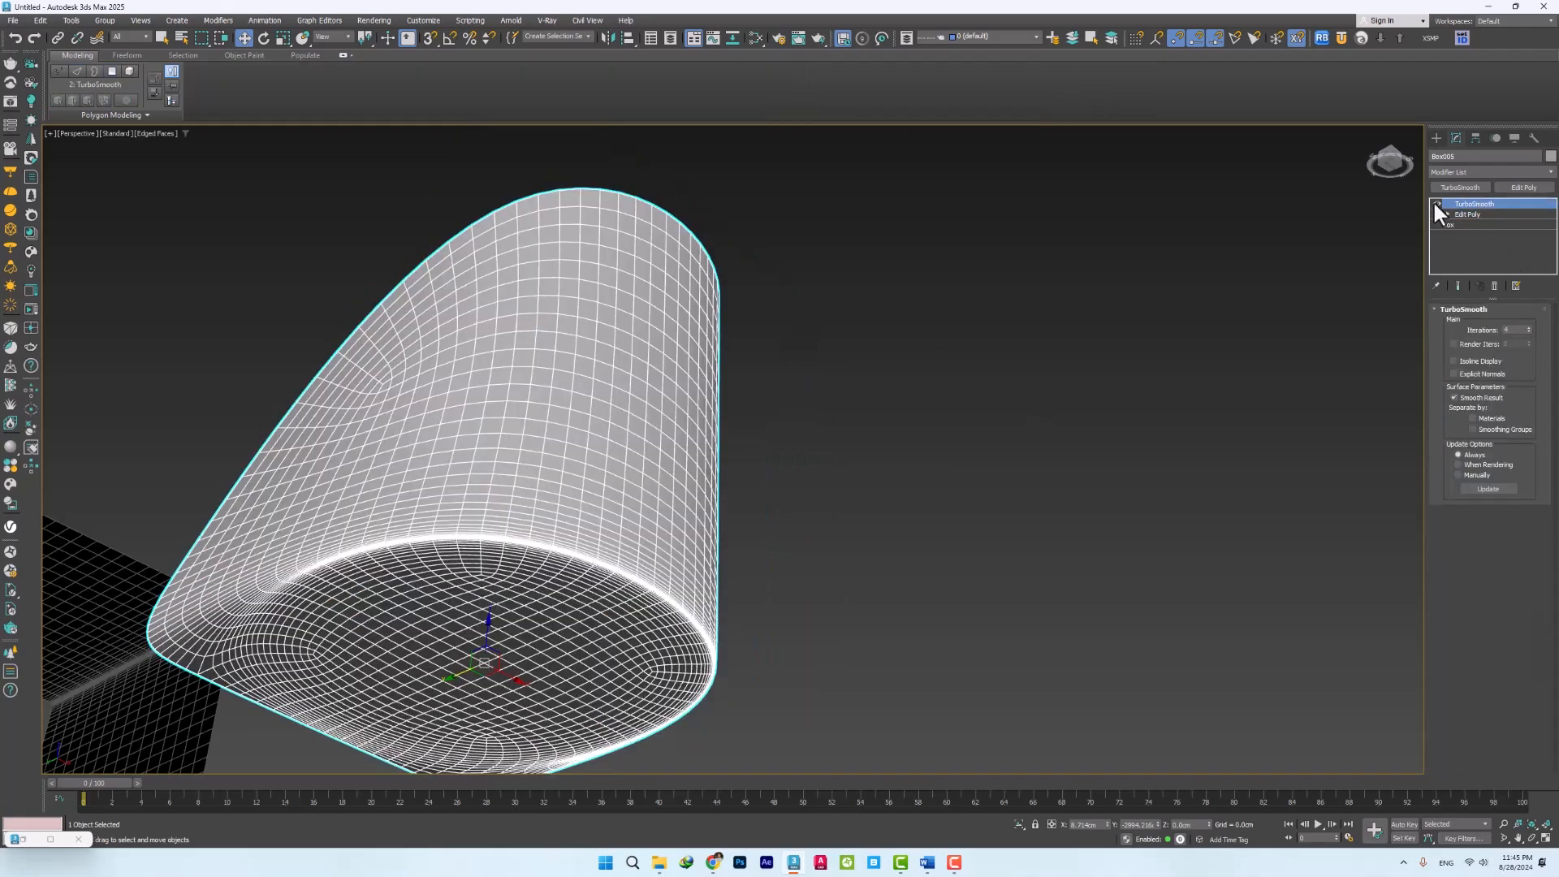
mouse_move(359, 495)
middle_mouse_down("alt")
mouse_move(431, 509)
mouse_move(362, 503)
mouse_move(508, 581)
mouse_move(381, 528)
mouse_move(341, 474)
mouse_move(344, 509)
mouse_move(393, 595)
mouse_move(441, 513)
mouse_move(428, 324)
mouse_move(376, 302)
mouse_move(587, 315)
middle_mouse_up("alt")
Insert an edge loop just below the top of the rectangular side faces and cut from its corner to the slanted edge
left_click(1467, 214)
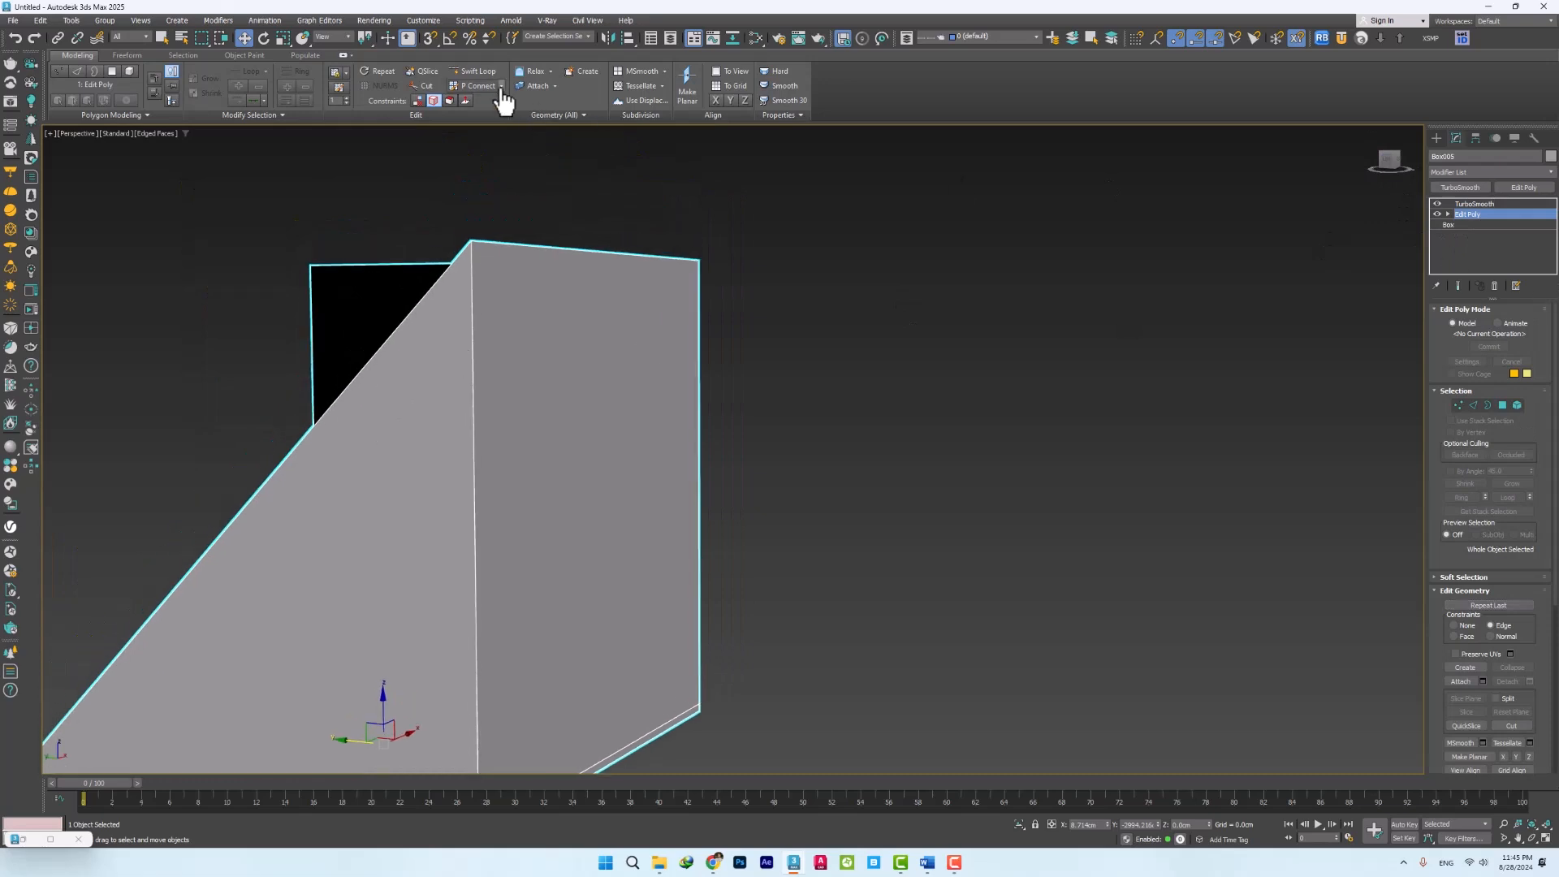
key("1")
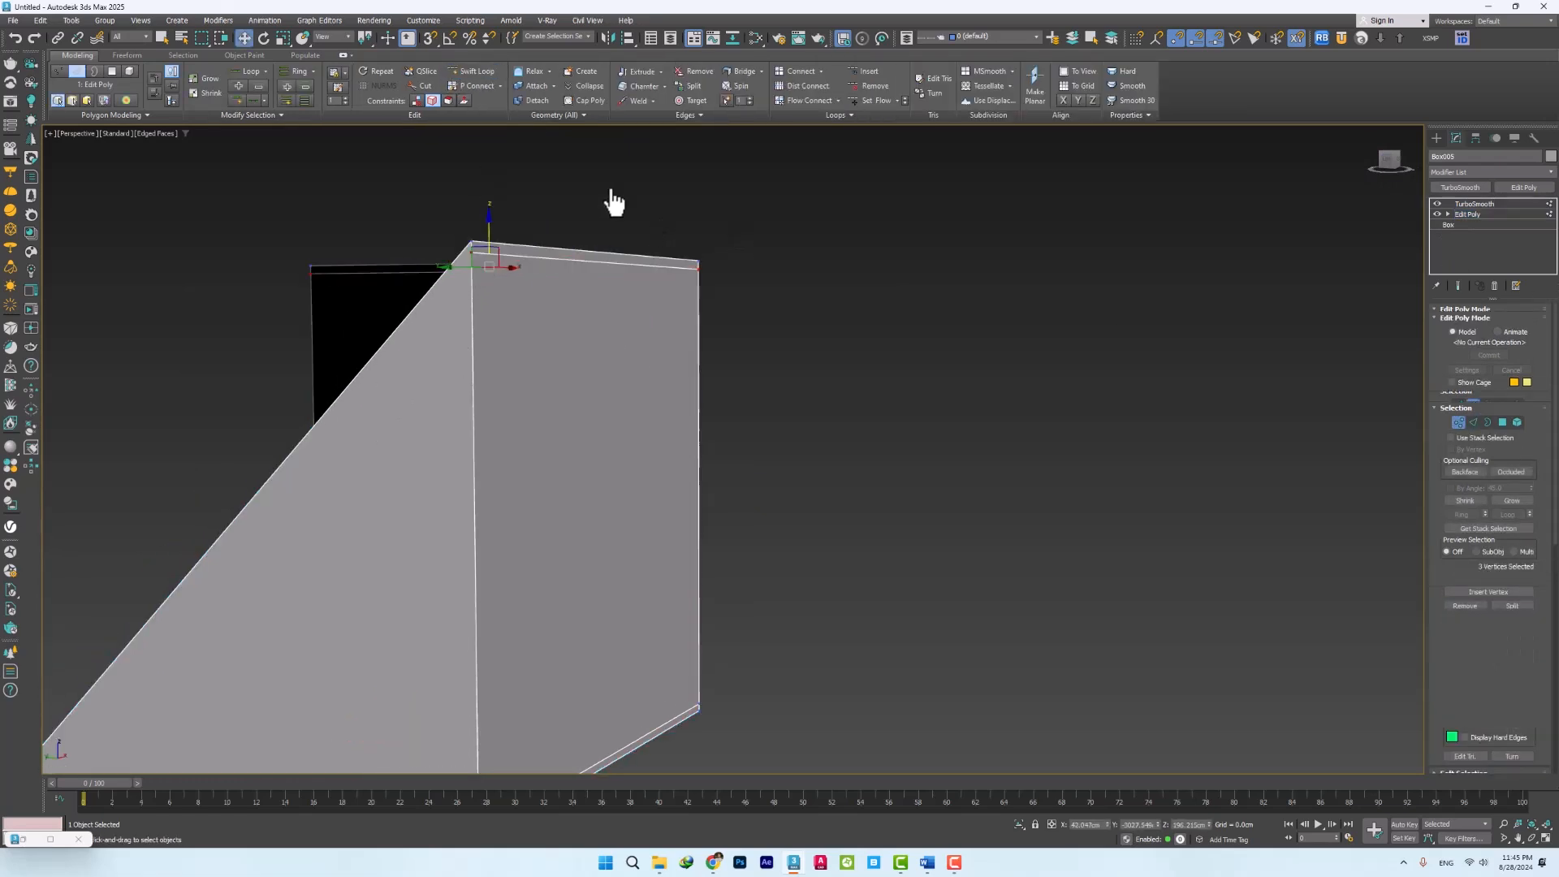
scroll(481, 260, "up", 3)
right_click(562, 246)
right_click(463, 276)
With vertex snapping on, align the upper cut's end vertex on the slanted edge with the height of the loop's corner vertex
left_click(1473, 204)
mouse_move(471, 258)
middle_mouse_down("alt")
mouse_move(447, 254)
mouse_move(470, 258)
middle_mouse_up("alt")
left_click(1474, 216)
key("1")
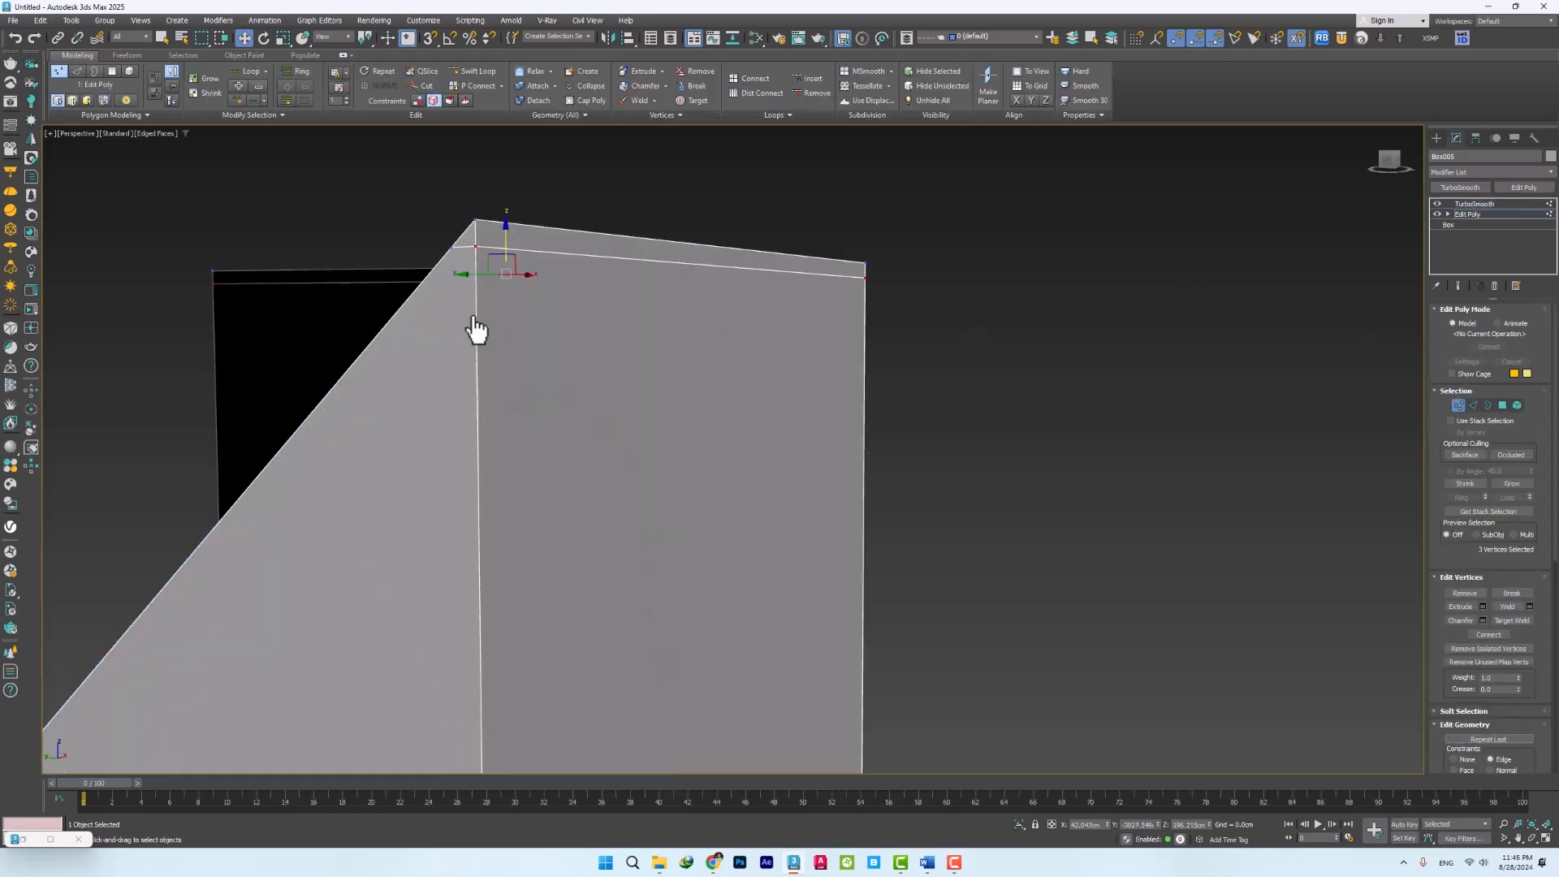
key("s")
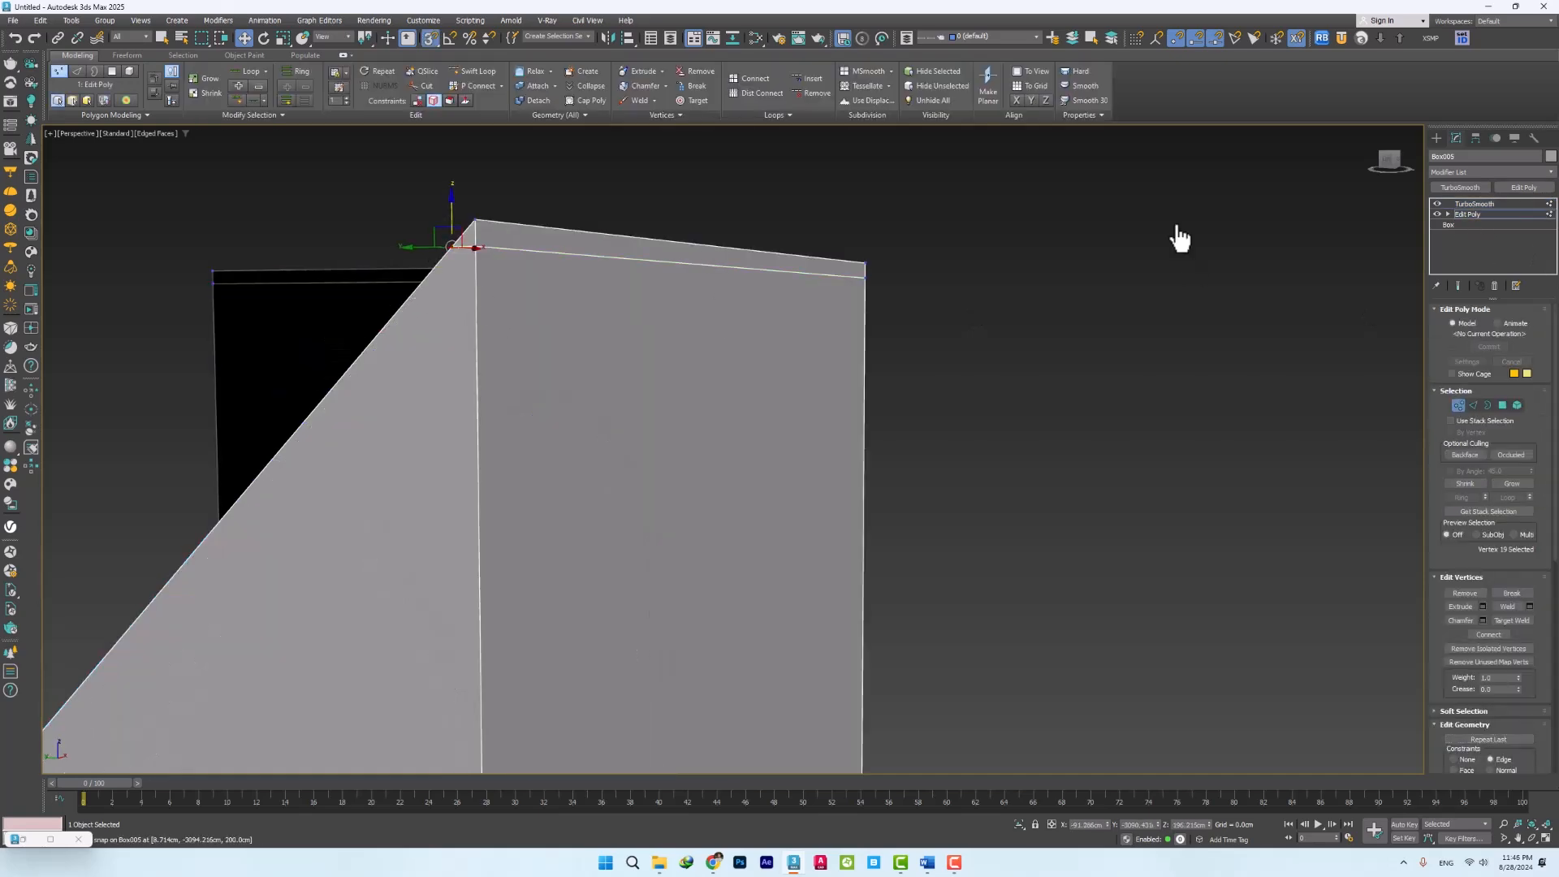
Return to the TurboSmooth level and compare the top corner and its support edges with smoothing on and off
left_click(1471, 205)
left_click(863, 235)
middle_click_drag(431, 310, 417, 393, "alt")
left_click(428, 442)
scroll(424, 439, "up", 2)
scroll(456, 431, "down", 2)
scroll(470, 306, "up", 1)
scroll(595, 265, "up", 1)
scroll(548, 291, "up", 1)
middle_click_drag(548, 291, 560, 306)
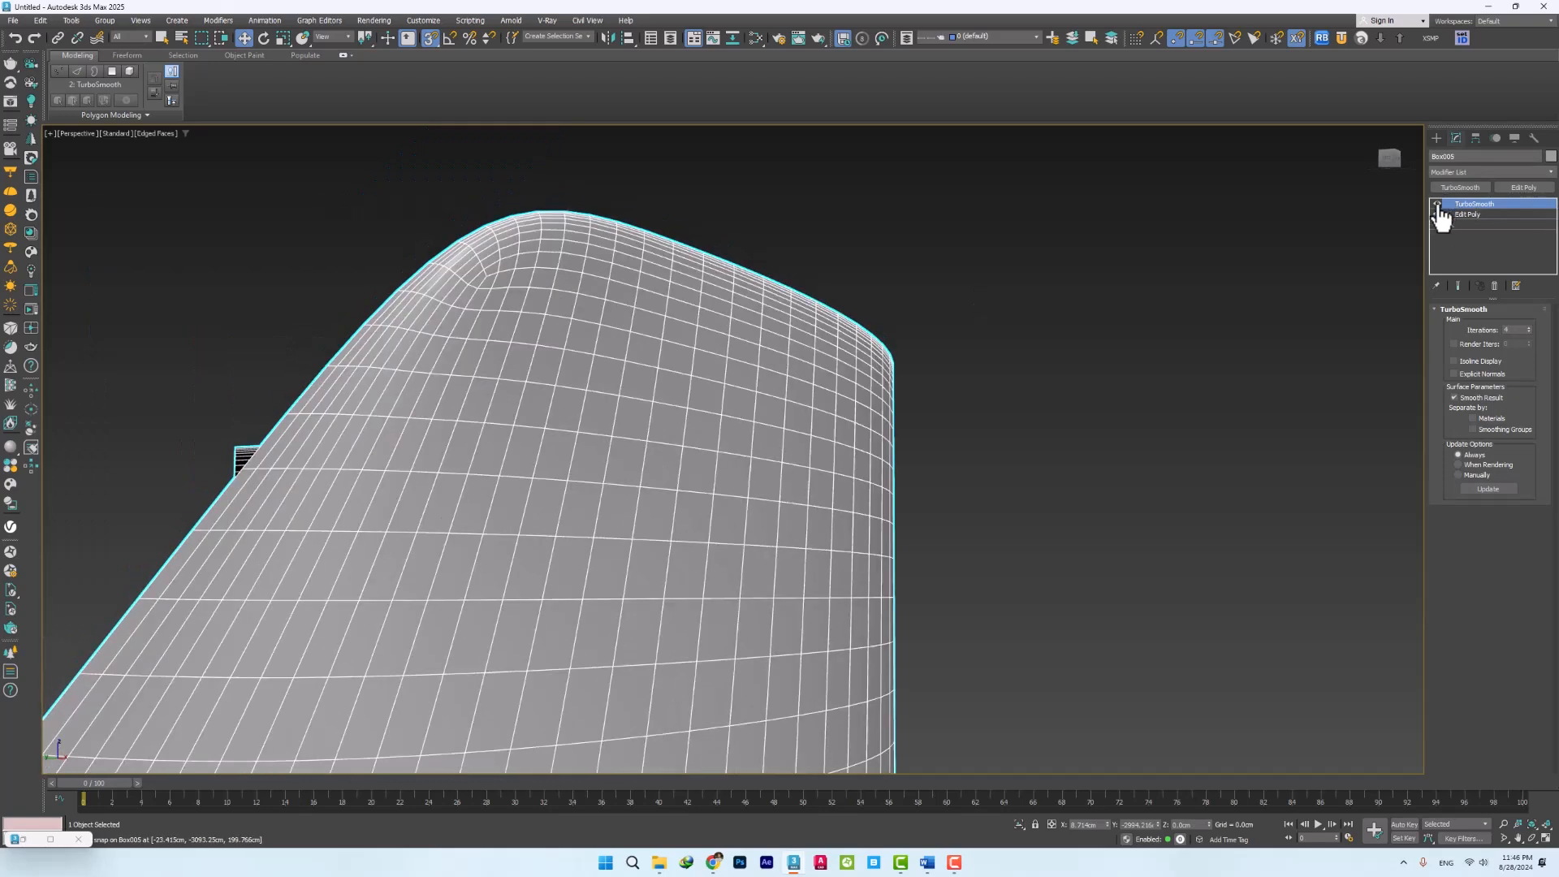
left_click(1437, 205)
scroll(509, 253, "down", 2)
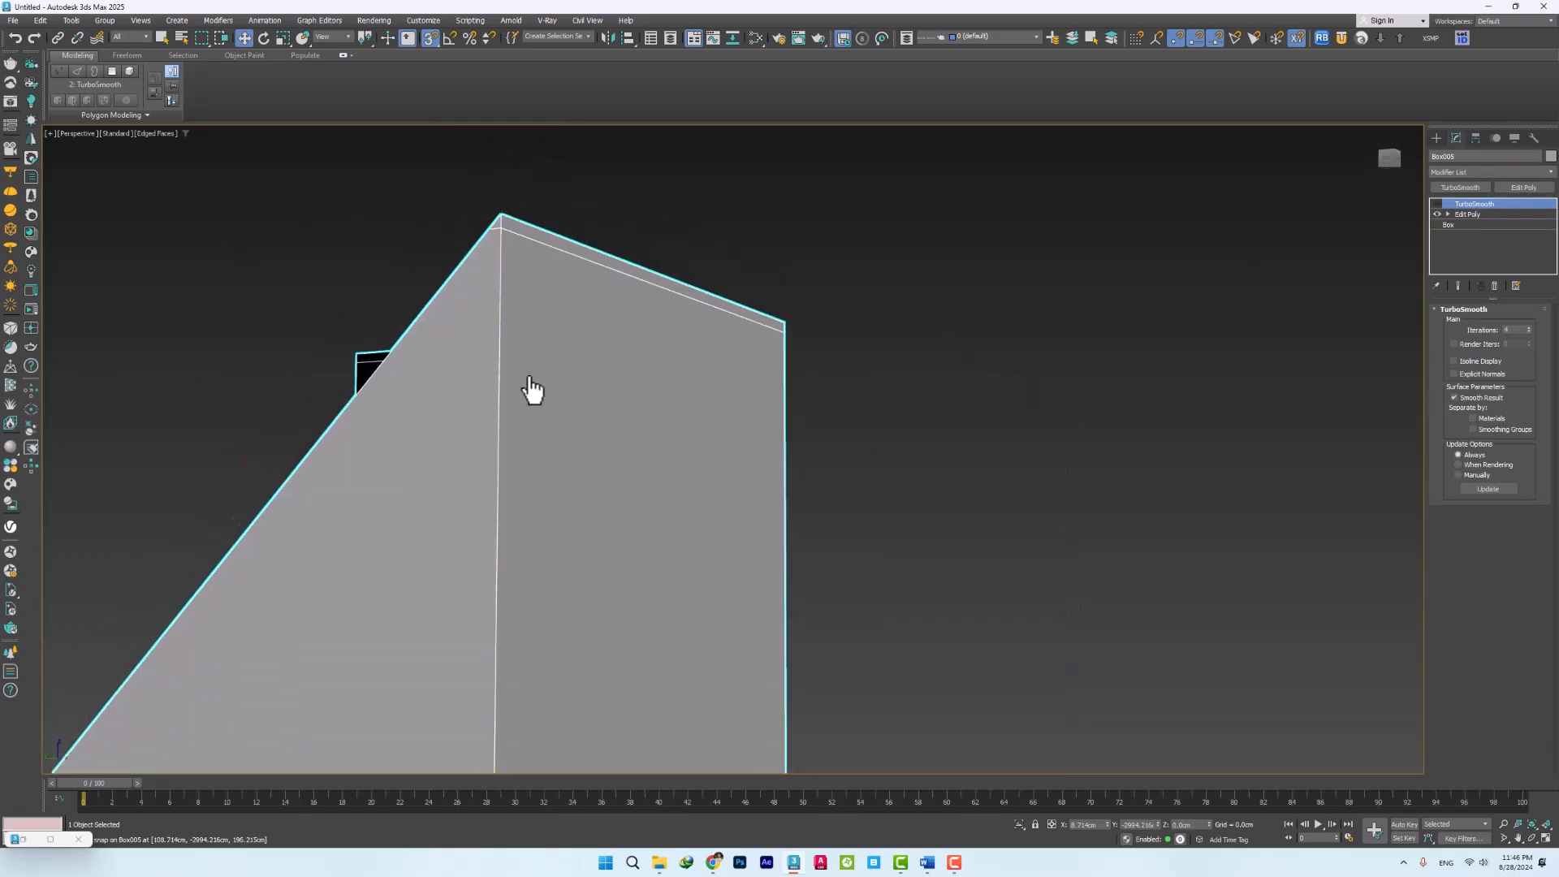
left_click(1438, 204)
scroll(536, 304, "up", 3)
scroll(536, 305, "down", 5)
middle_click_drag(532, 358, 585, 349, "alt")
left_click(1467, 215)
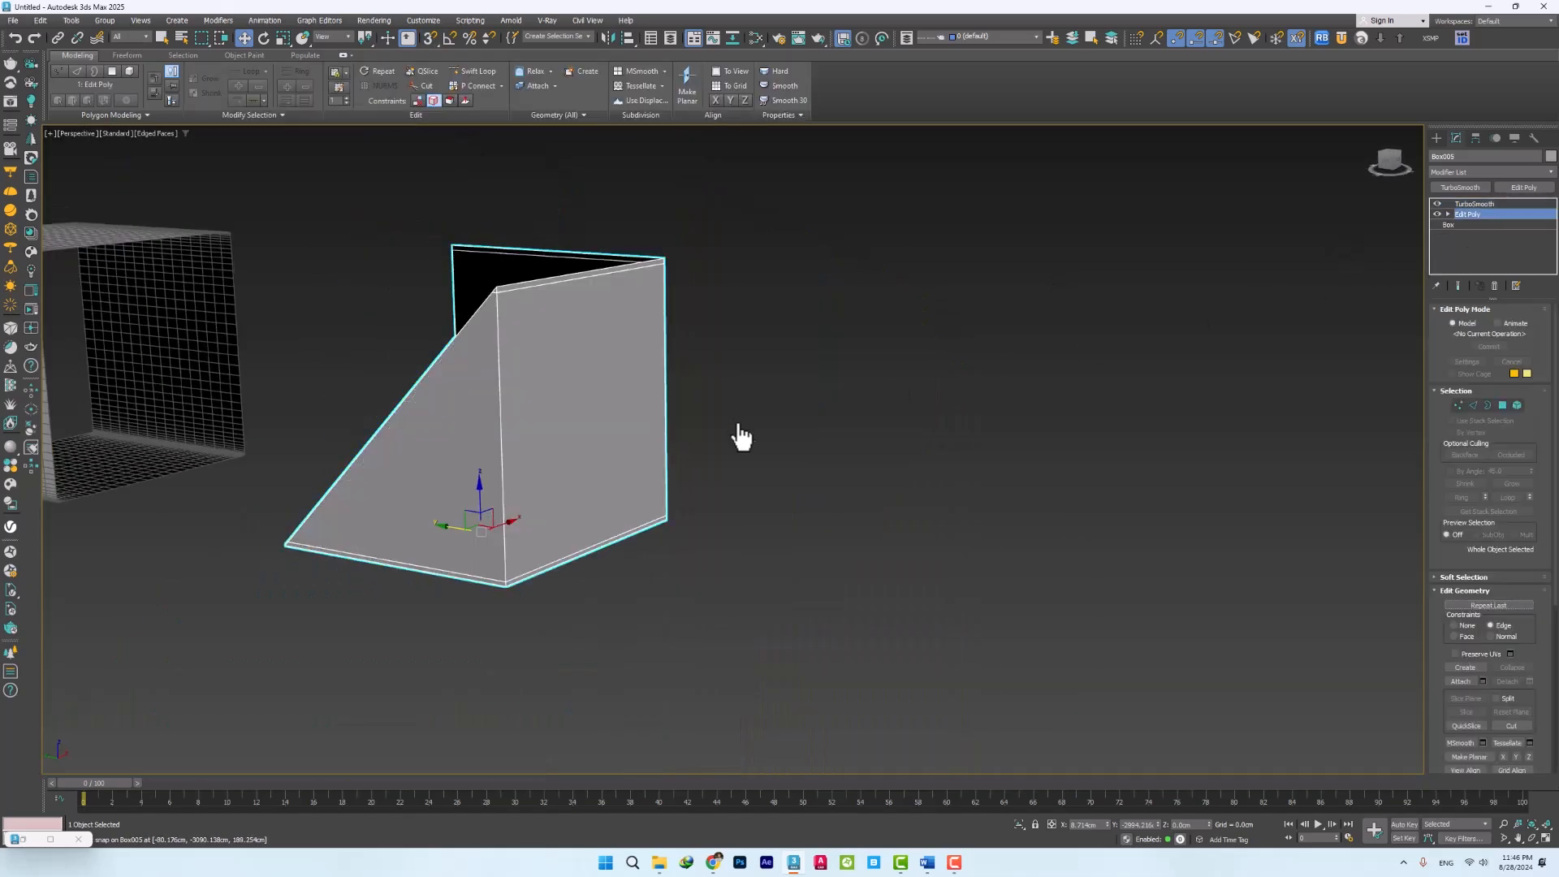
middle_click_drag(734, 431, 754, 271, "alt")
left_click(462, 73)
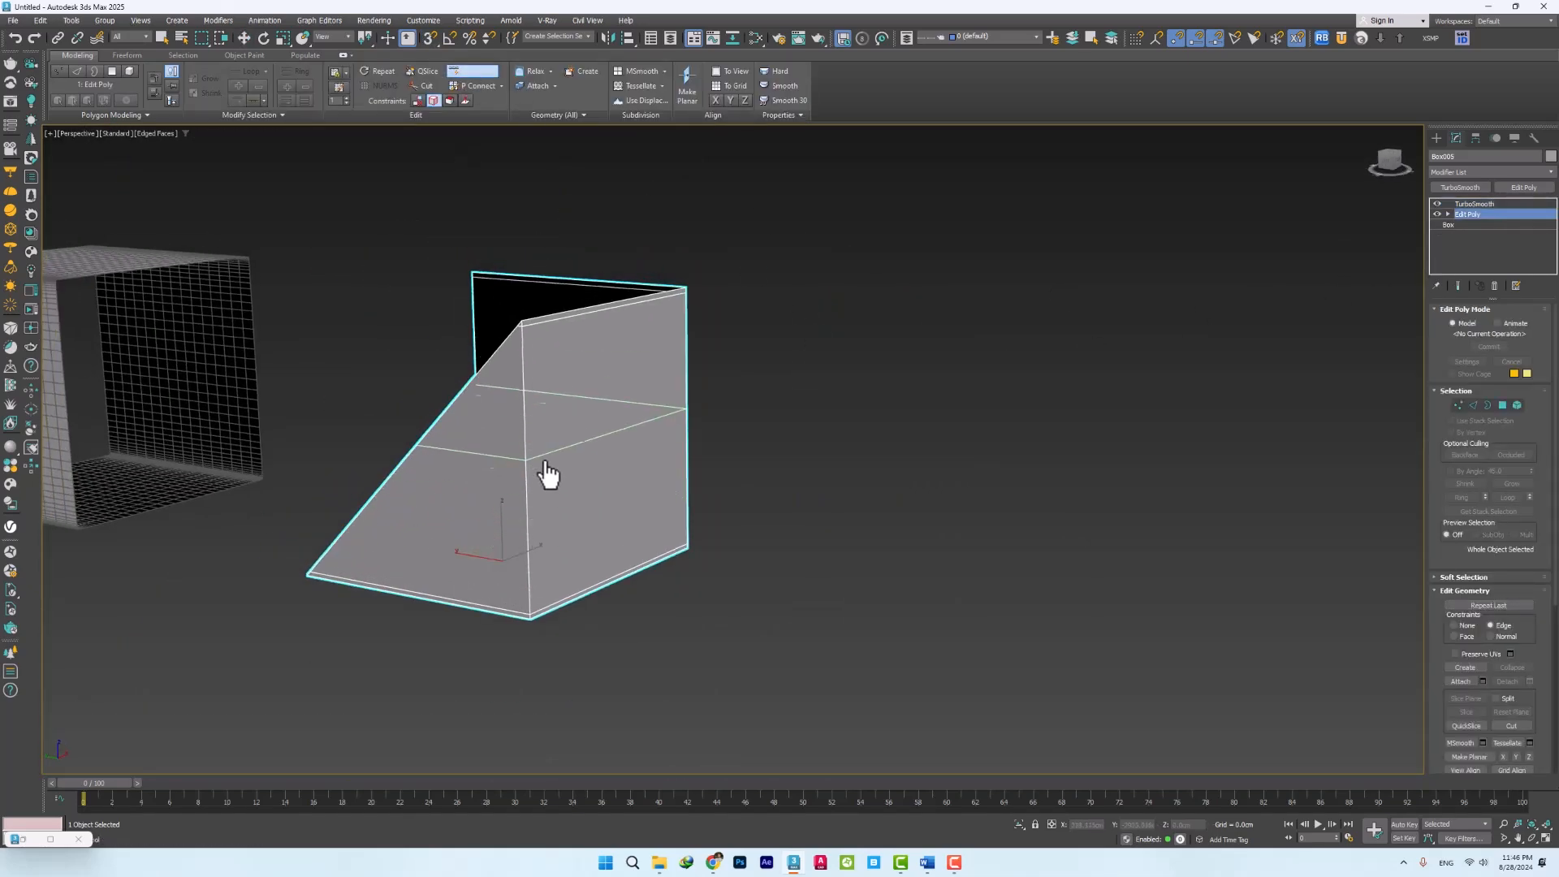
mouse_move(490, 453)
middle_mouse_down("alt")
mouse_move(644, 400)
mouse_move(497, 474)
middle_mouse_up("alt")
key("w")
left_click(1476, 204)
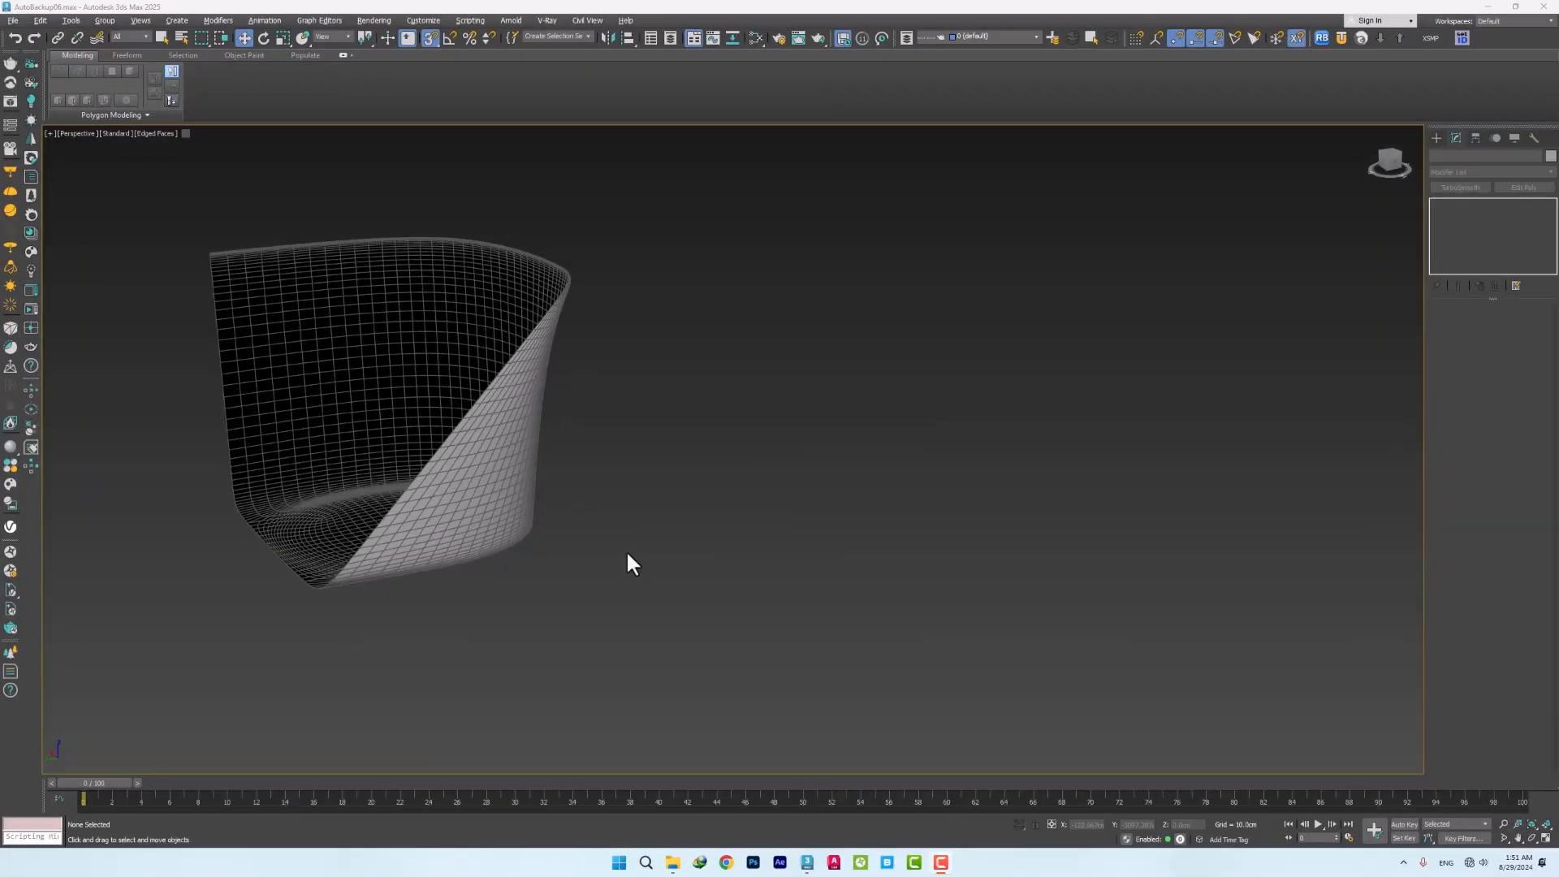
Create a new plane in the empty space beside the smoothed triangular-sided box
scroll(649, 538, "down", 5)
middle_click_drag(552, 511, 752, 550, "alt")
scroll(749, 539, "down", 5)
scroll(804, 567, "up", 5)
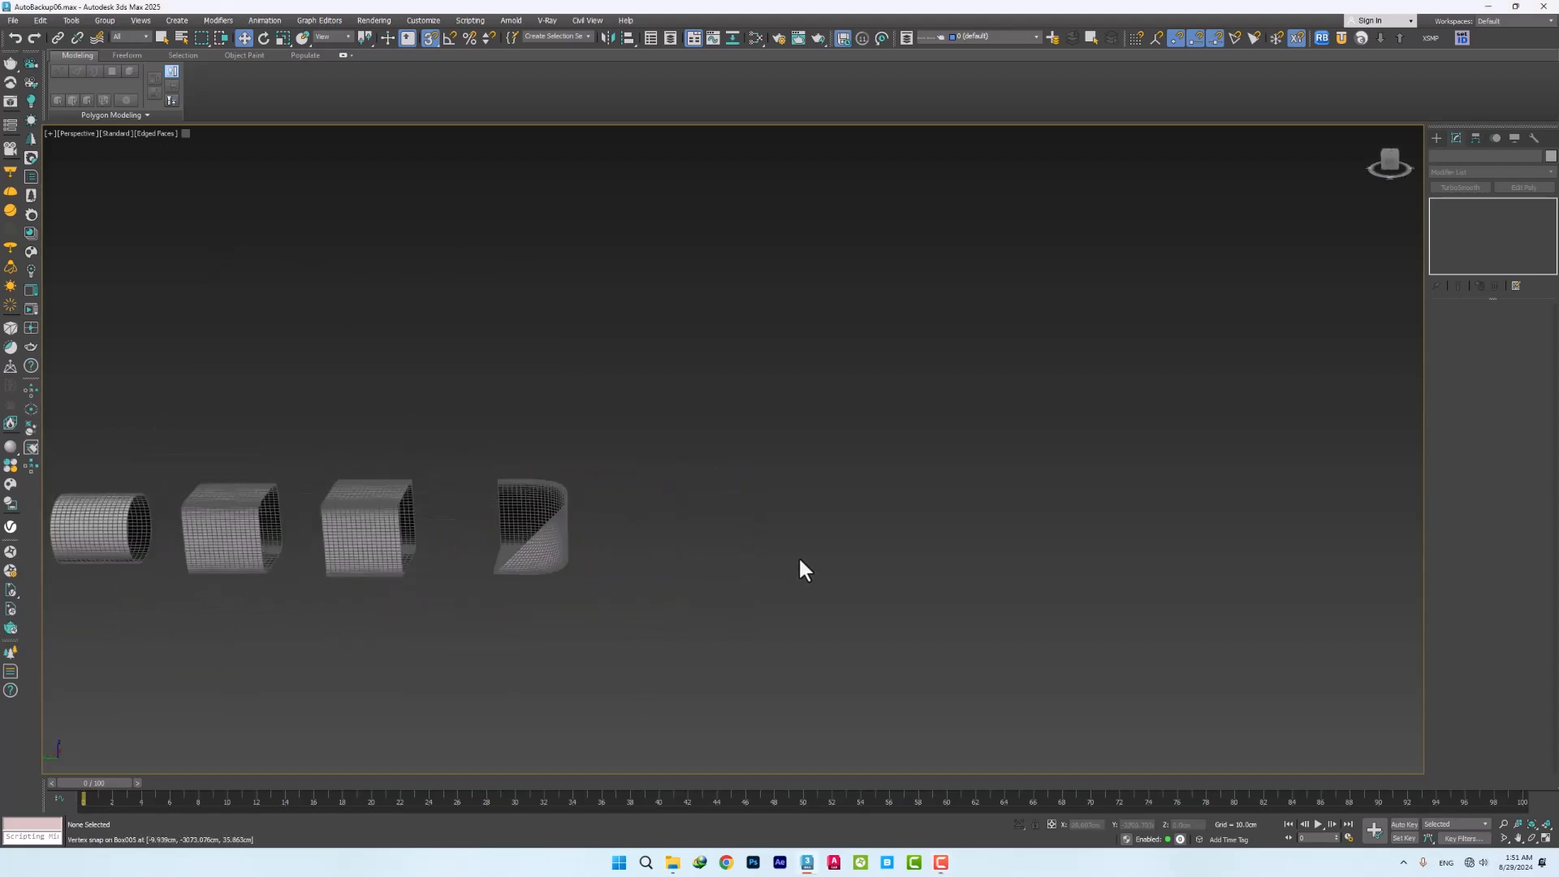
right_click(810, 527)
left_click(771, 494)
left_click_drag(601, 540, 734, 612)
key("w")
middle_click_drag(671, 568, 689, 585, "alt")
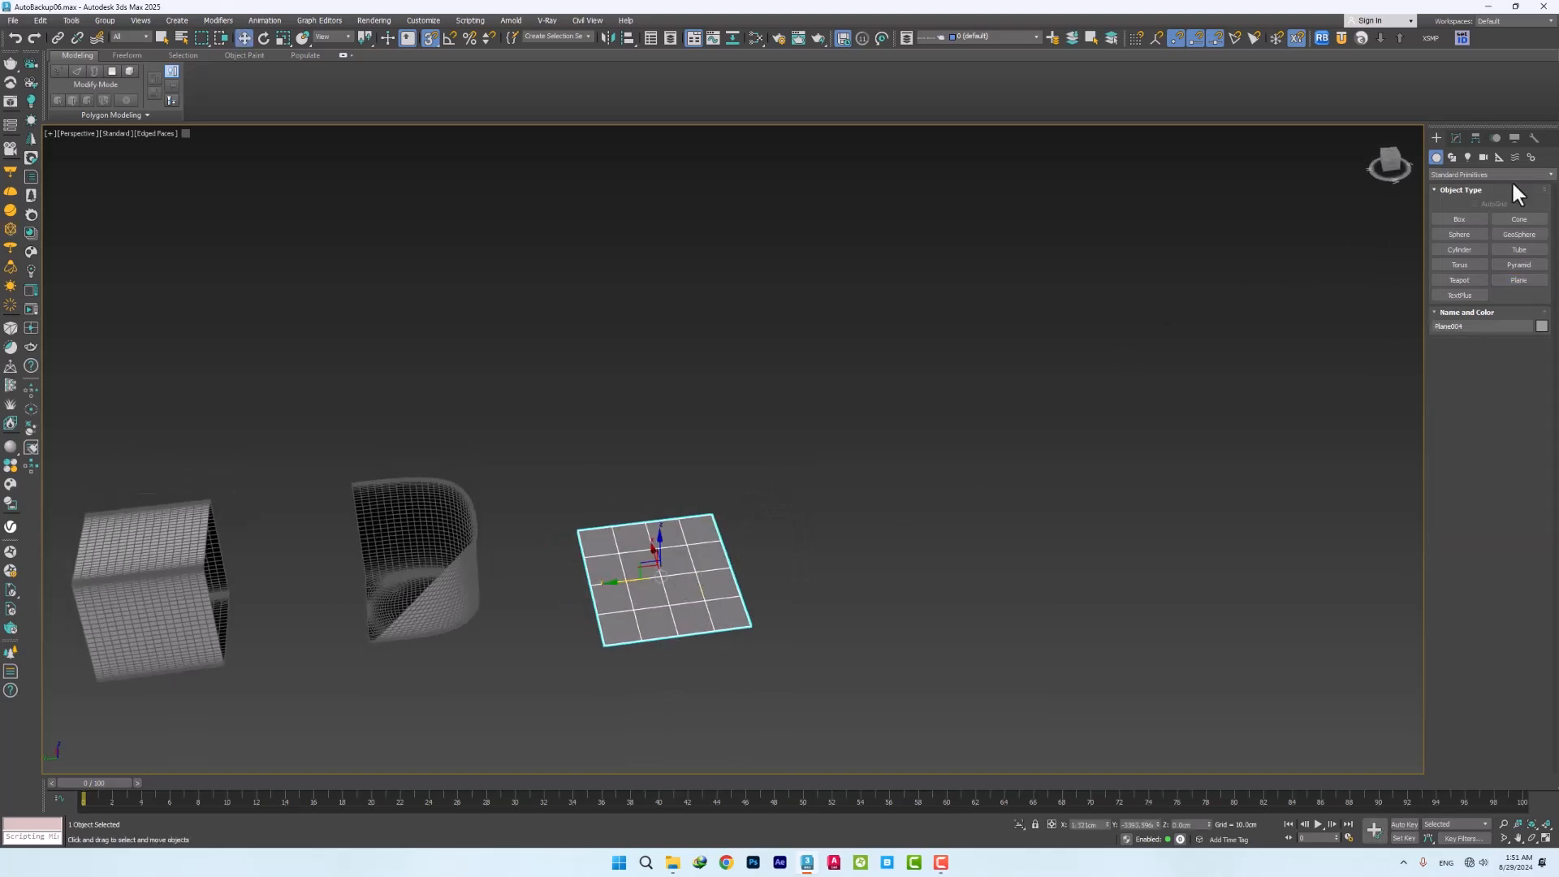
Reduce the plane's length segments and width segments to 1 each
left_click(1456, 138)
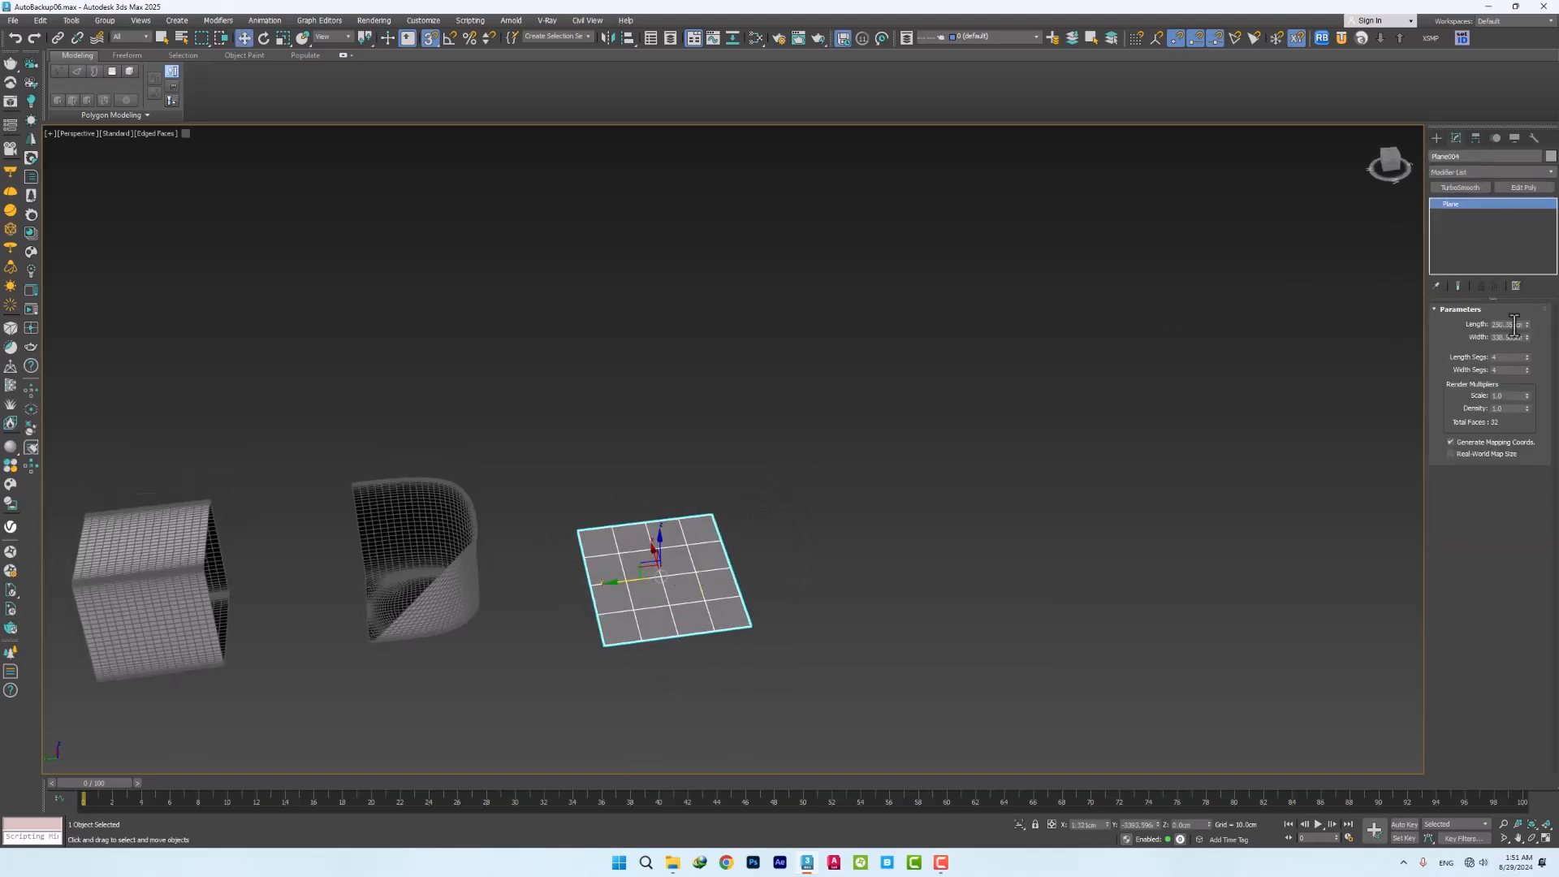
right_click(1525, 372)
right_click(1527, 370)
scroll(671, 577, "up", 4)
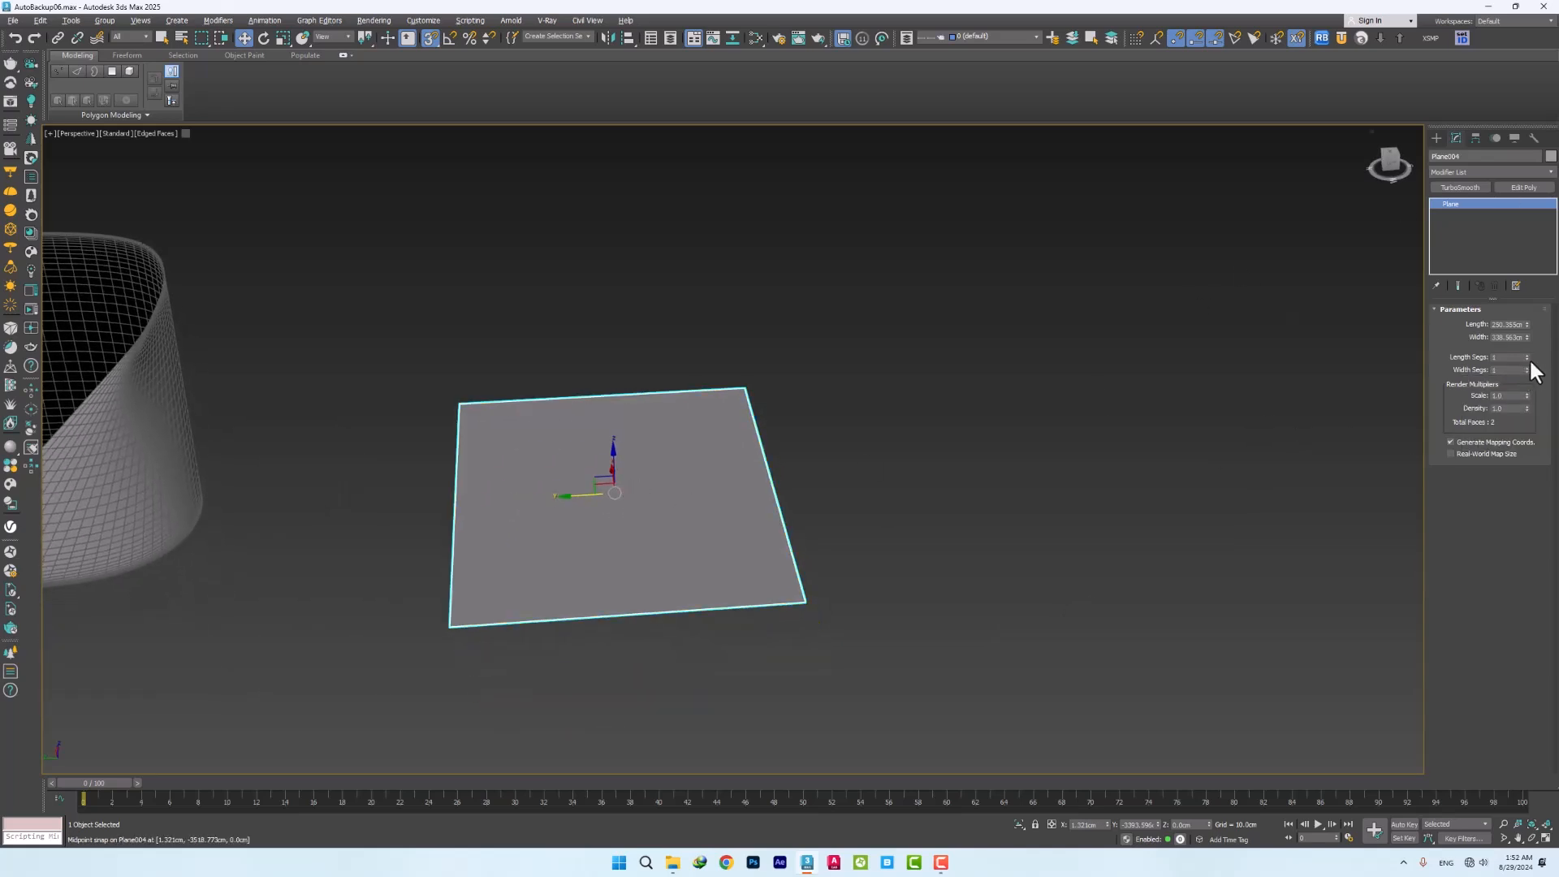
Add an Edit Poly modifier to the plane and use Swift Loop to insert one edge across its middle
left_click(1524, 188)
key("shift+alt+s")
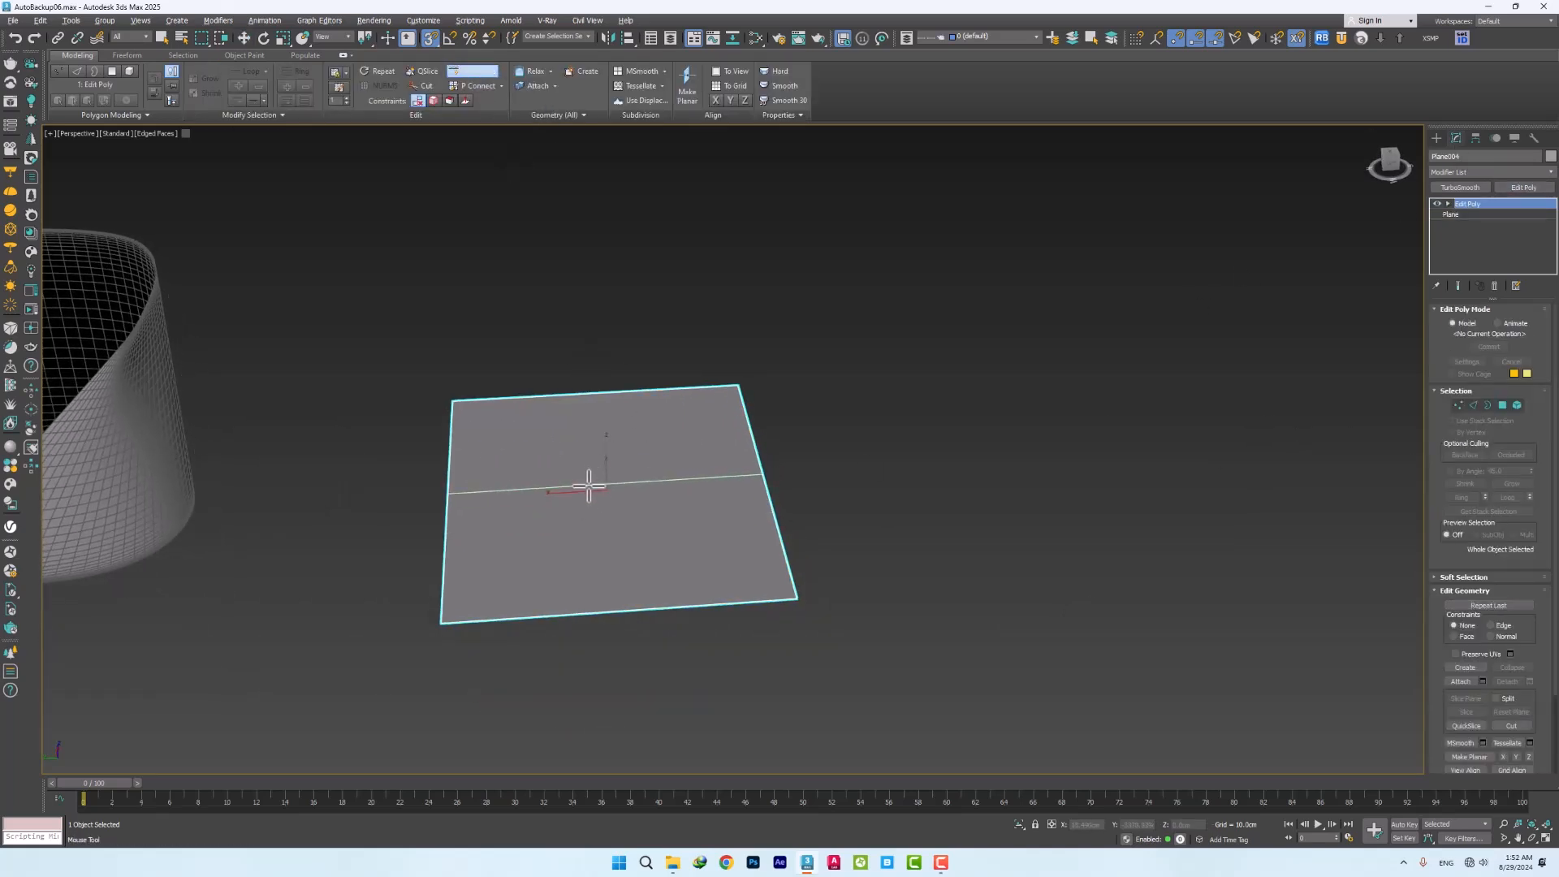
left_click(599, 486)
scroll(649, 500, "up", 3)
middle_click_drag(649, 500, 742, 445, "alt")
scroll(581, 528, "up", 2)
key("w")
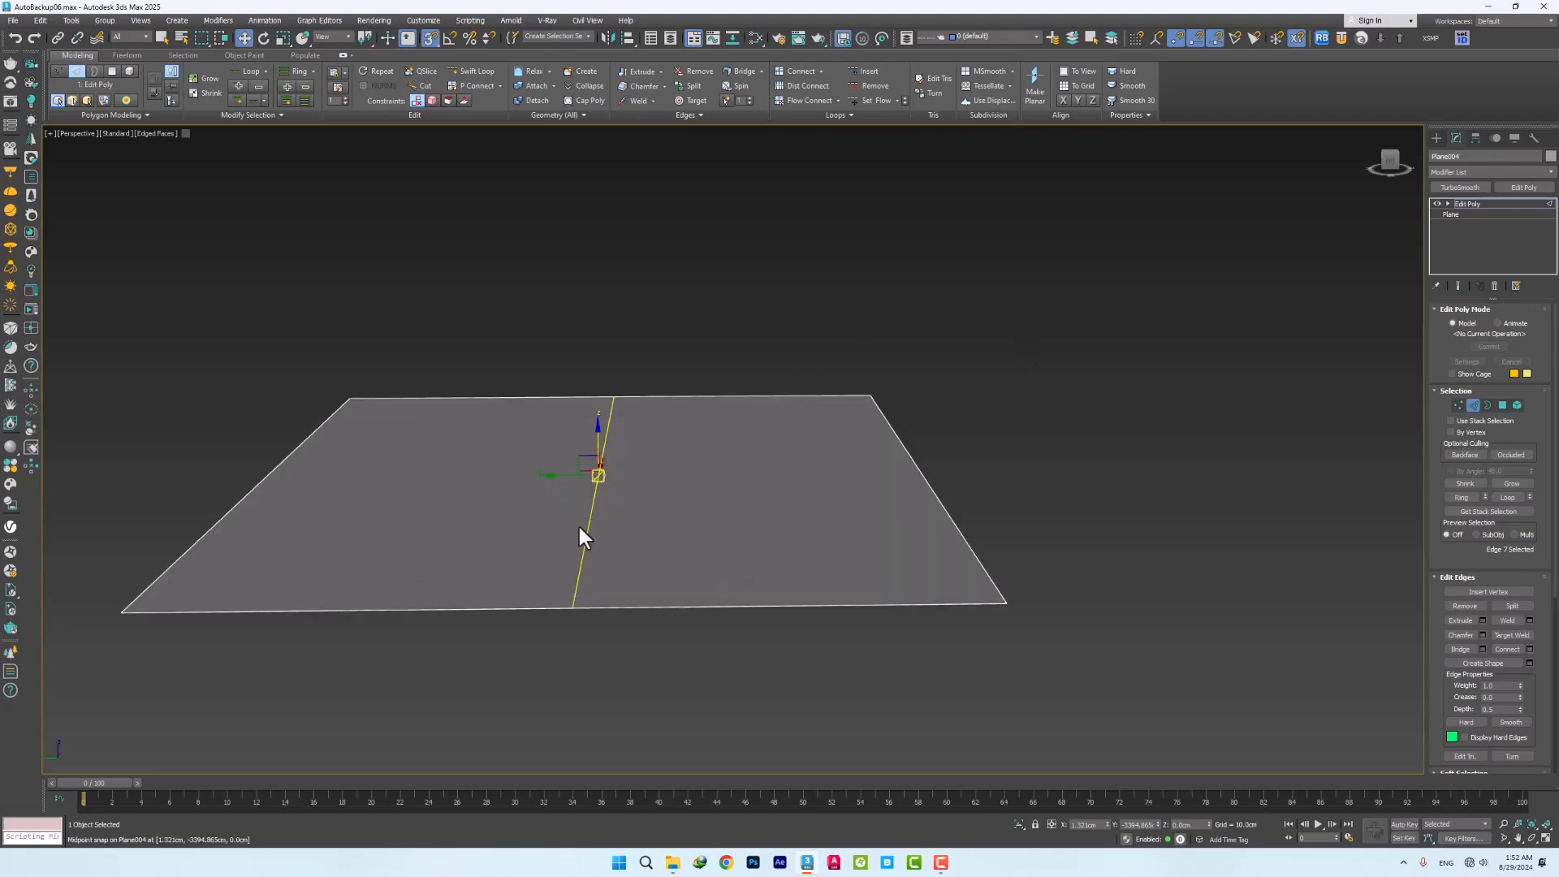
Add a TurboSmooth modifier above the plane's Edit Poly and raise its iterations to 3
right_click(581, 528)
left_click(474, 578)
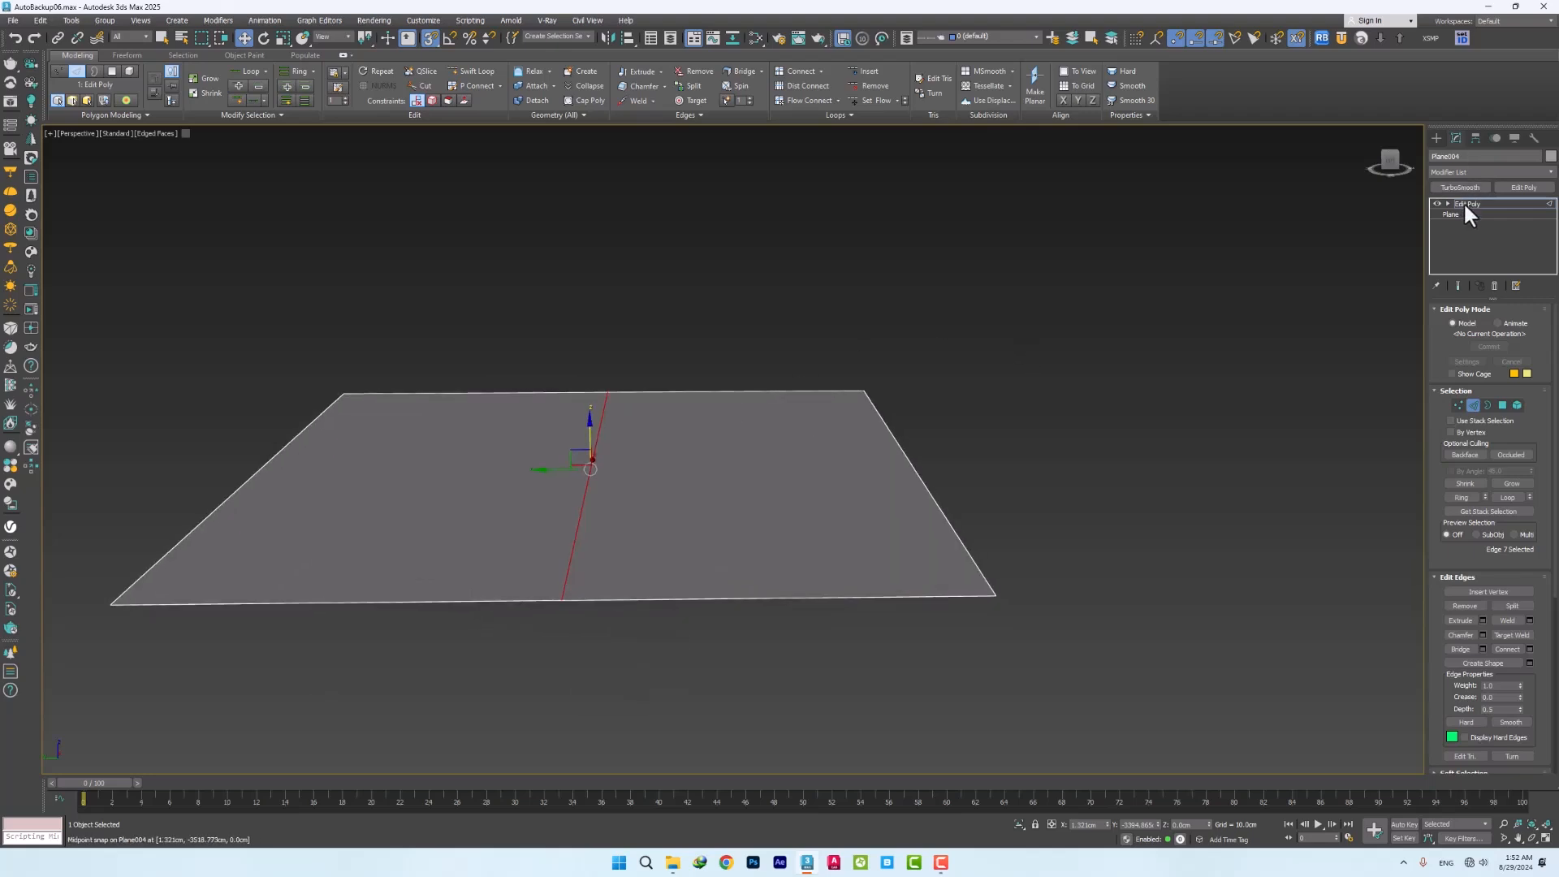
left_click(1463, 203)
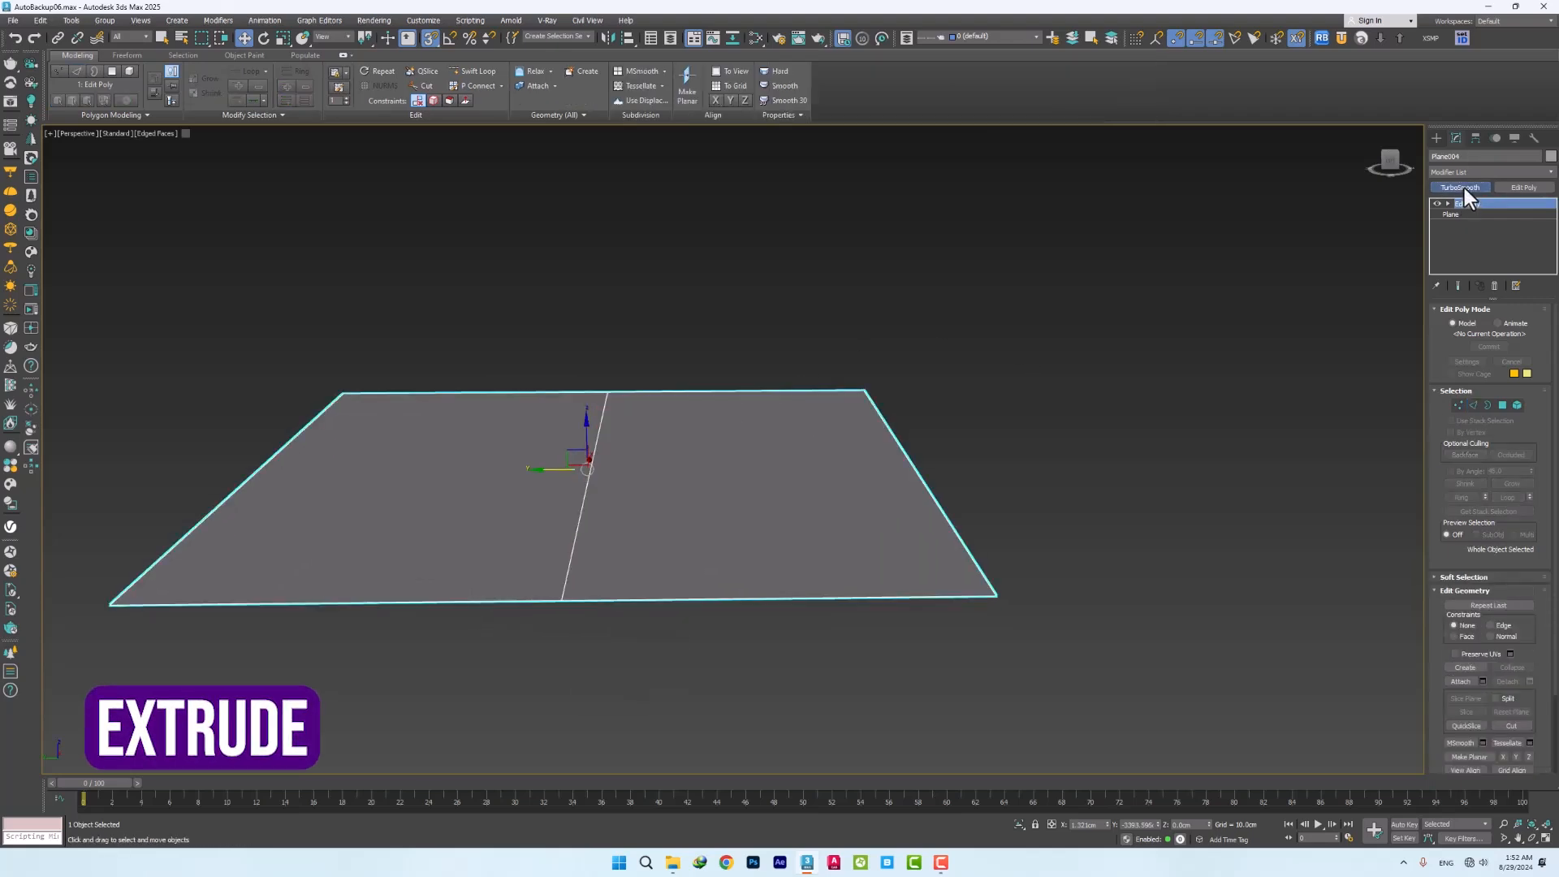
left_click(1464, 188)
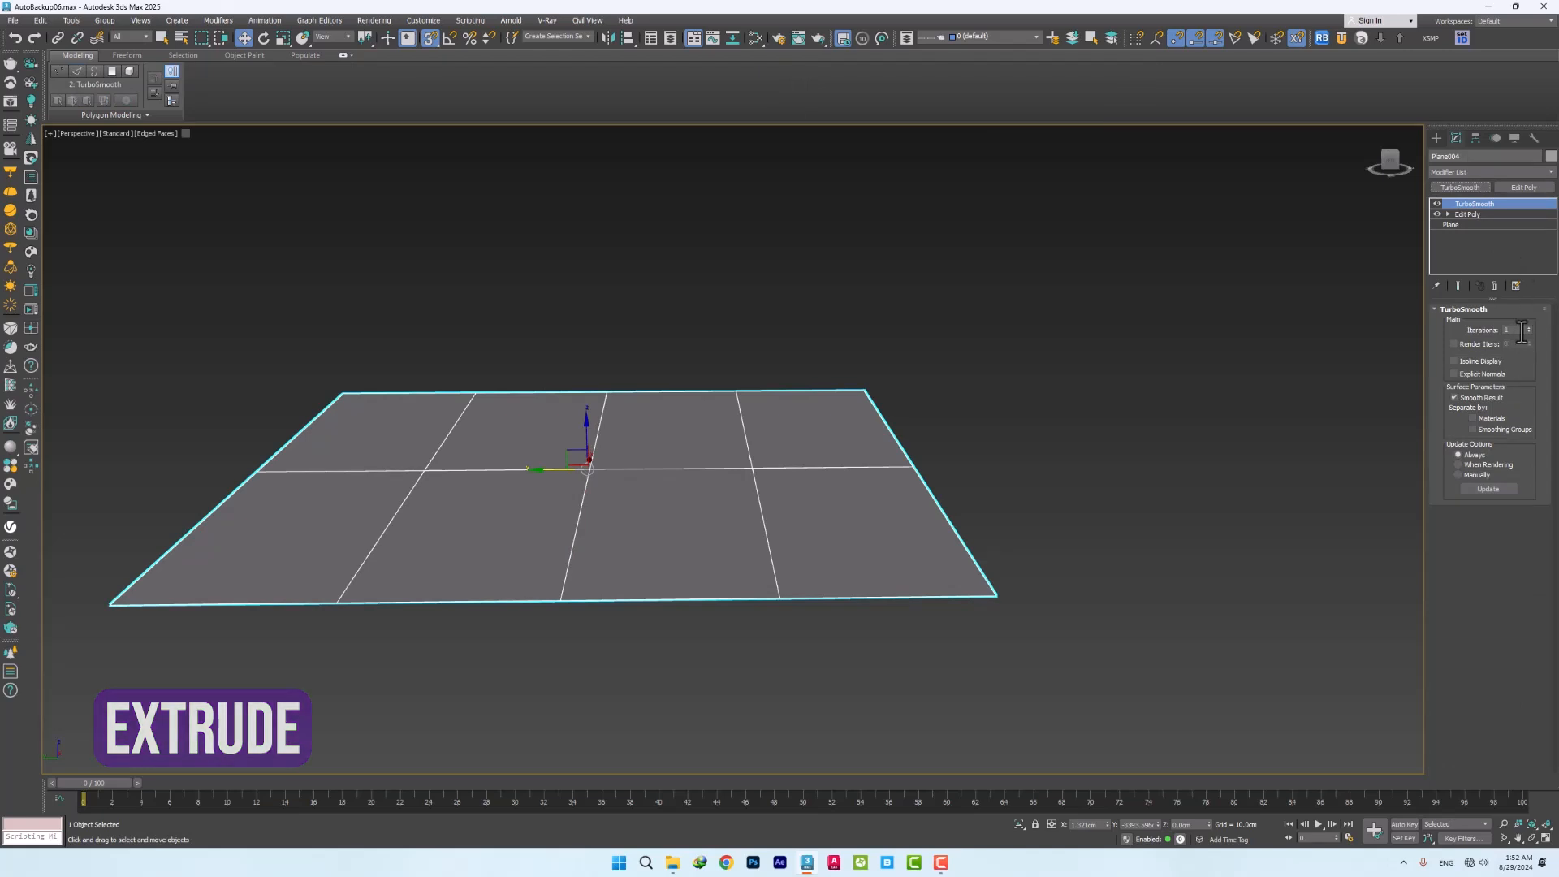
left_click(1528, 327)
Extrude the plane's middle edge downward with 0.0 cm width in Edit Poly, comparing the shape with the smoothed end result on and off
left_click(1466, 214)
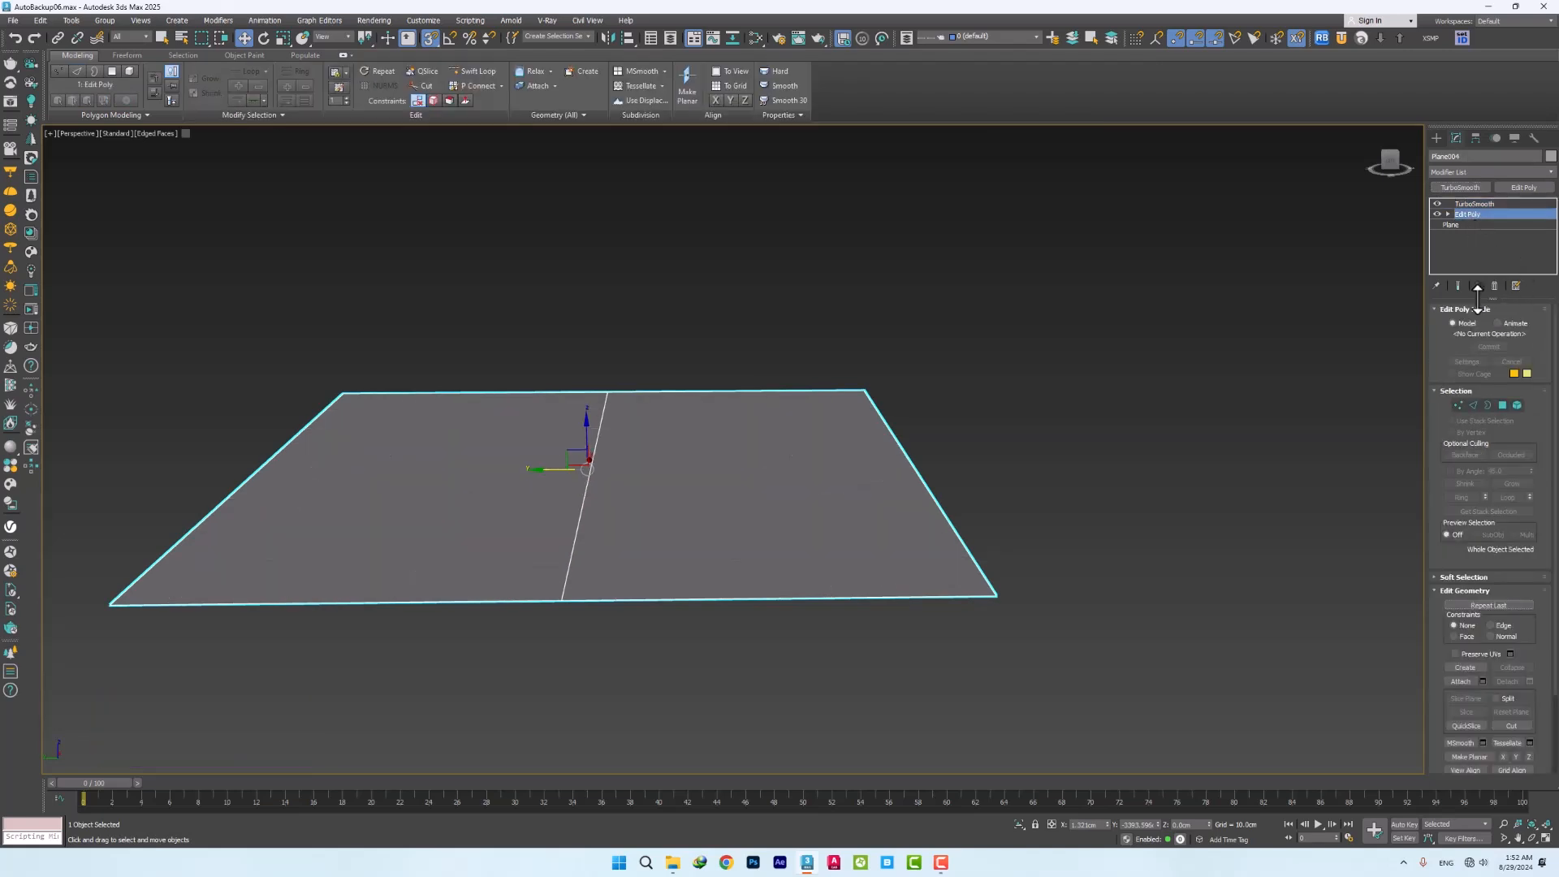
left_click(1472, 405)
left_click(1458, 286)
middle_click_drag(567, 557, 624, 528)
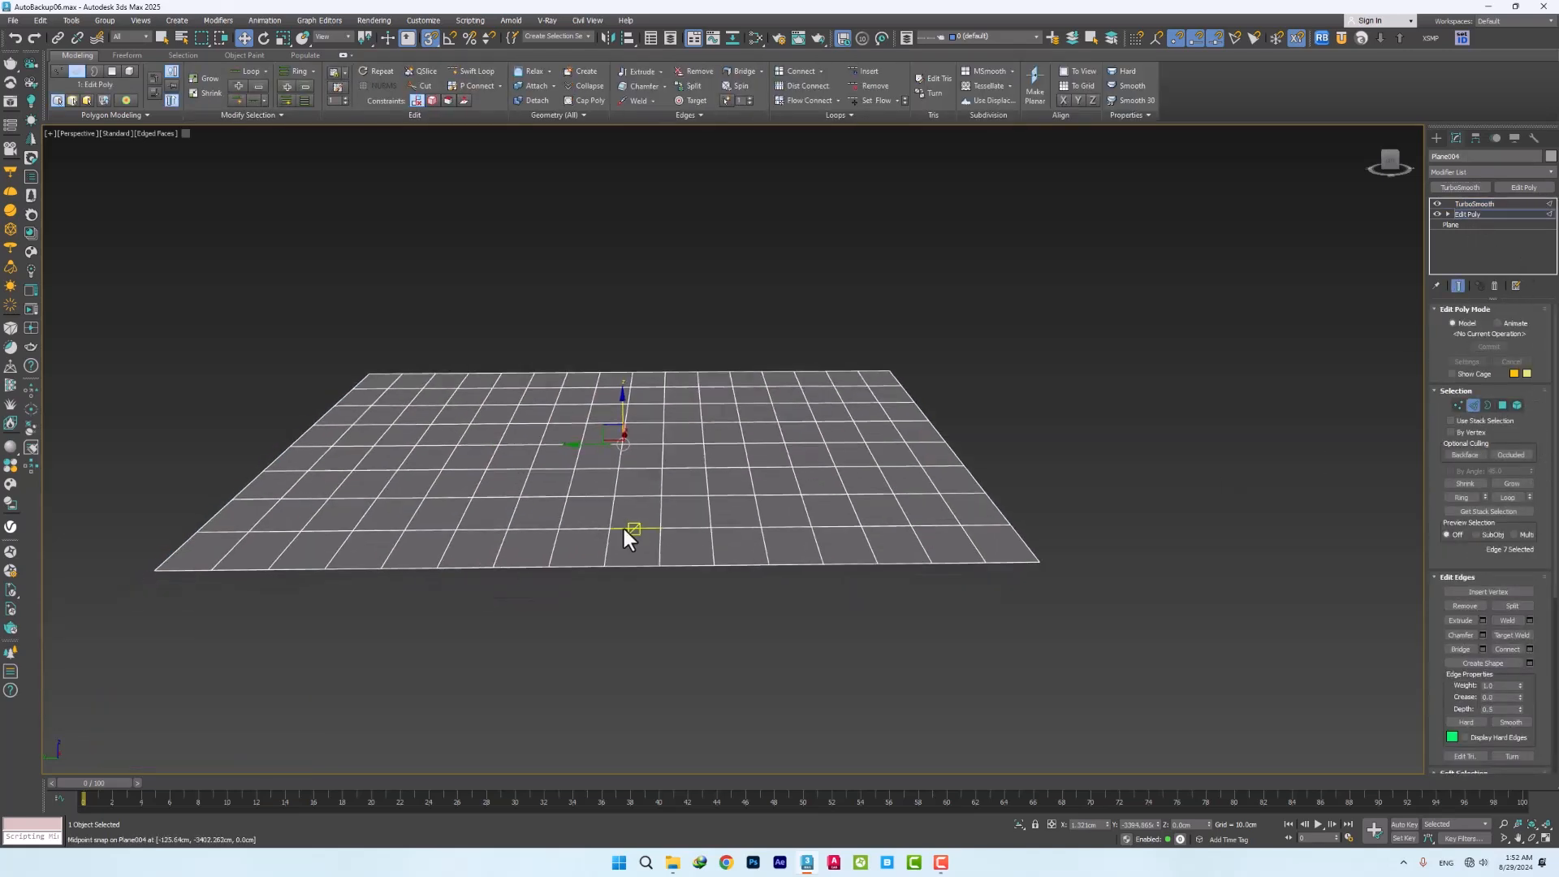
right_click(622, 524)
left_click(515, 583)
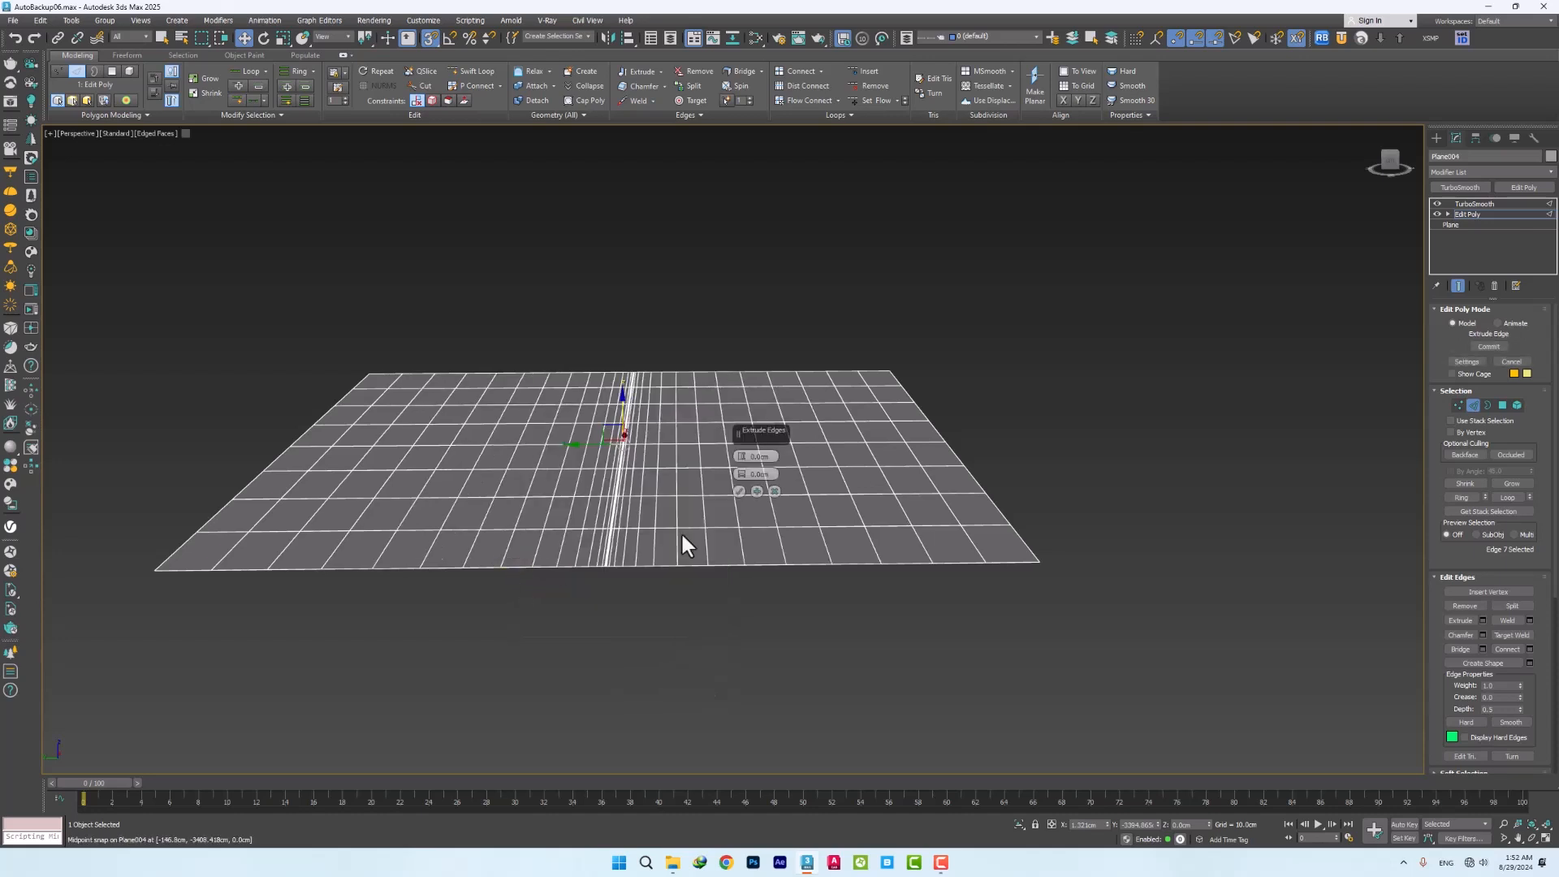
scroll(605, 540, "up", 4)
left_click_drag(743, 455, 751, 541)
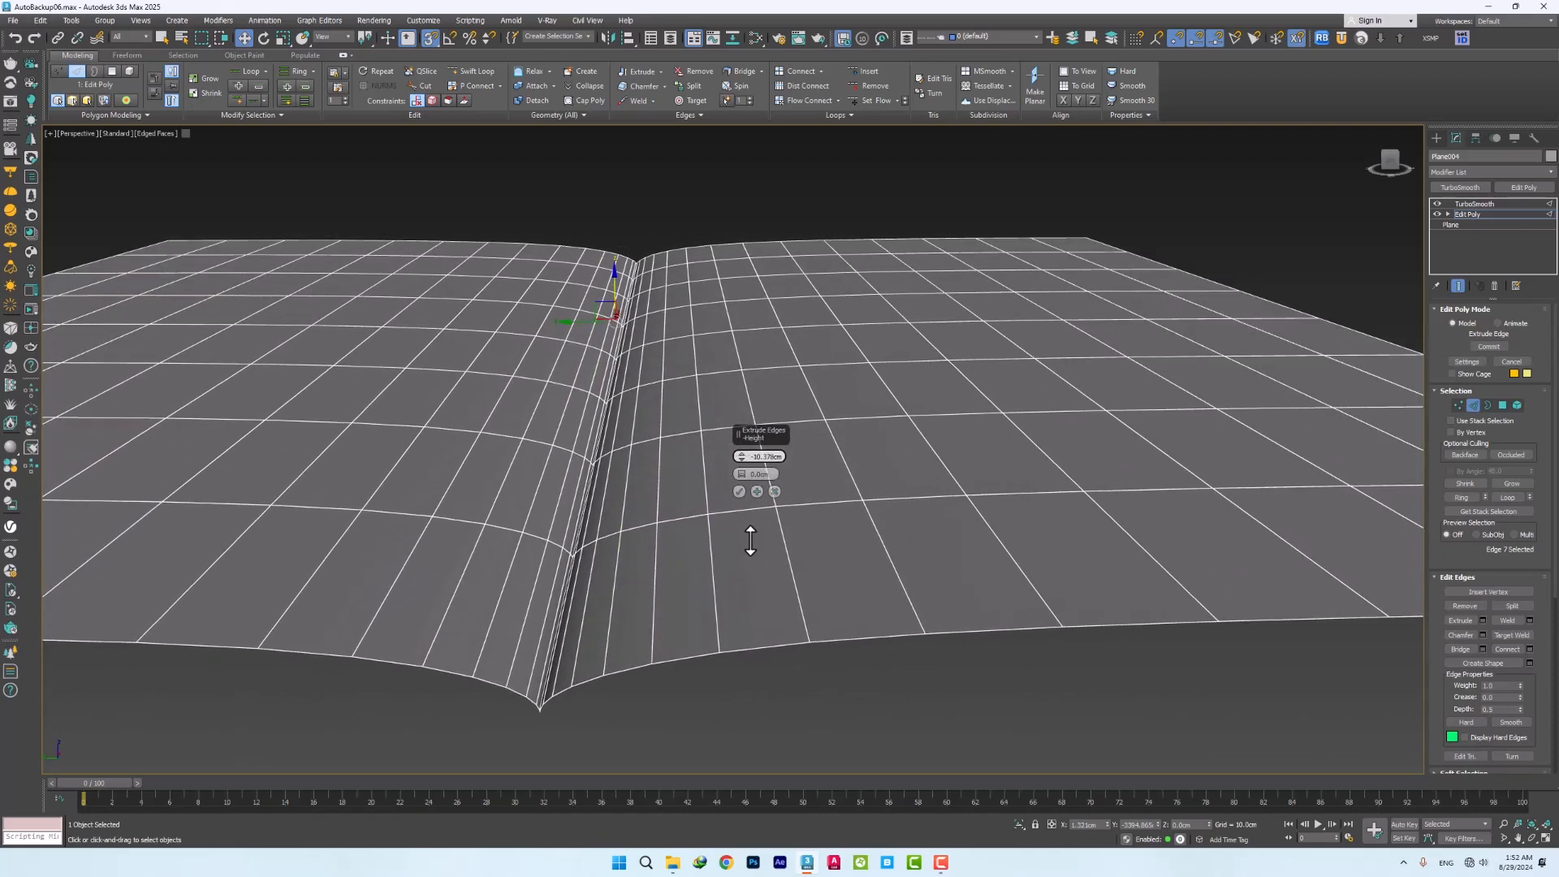
left_click(1459, 285)
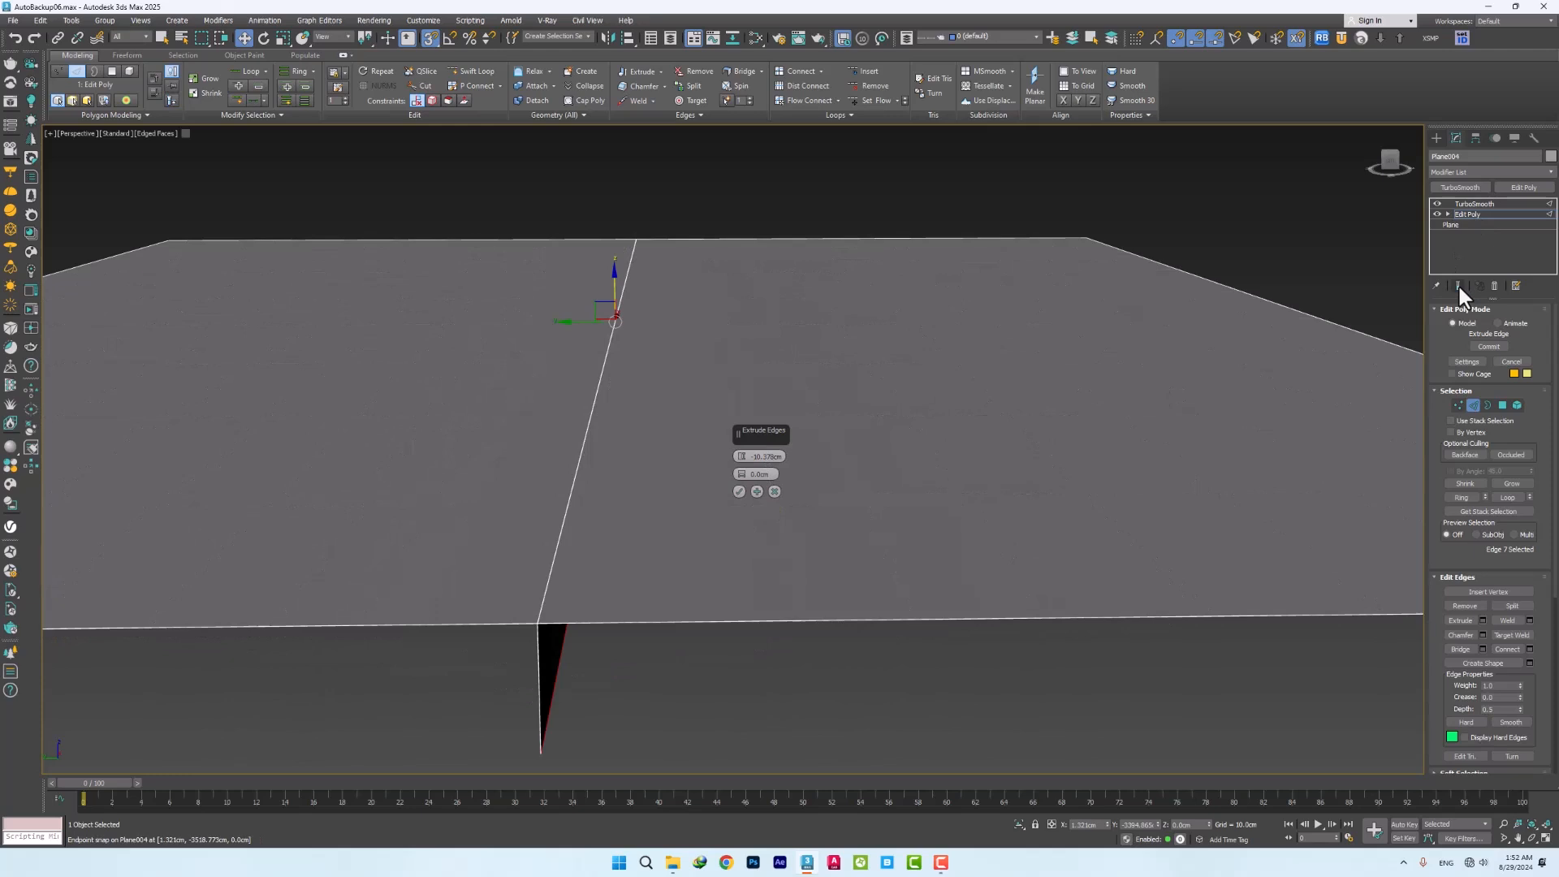
left_click(1458, 284)
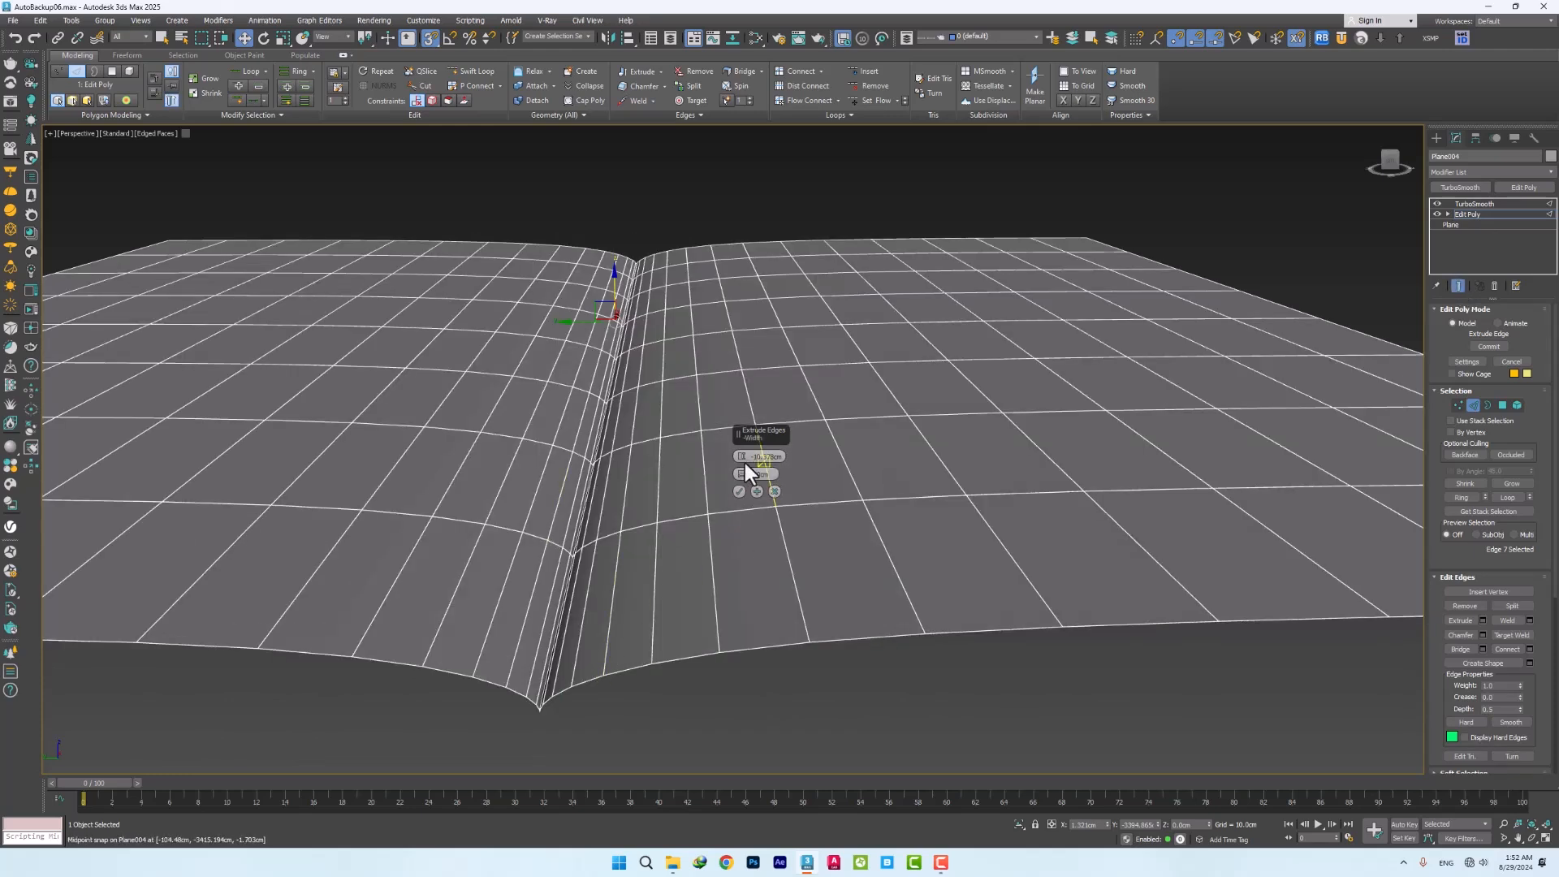
Adjust the middle edge's extrusion to a height of about -29.2 cm and a width just under 1 cm, keeping that edge selected
left_click_drag(740, 457, 739, 431)
middle_click_drag(629, 591, 740, 455, "alt")
left_click_drag(741, 454, 727, 556)
mouse_move(741, 473)
left_mouse_down()
mouse_move(739, 507)
mouse_move(742, 495)
left_mouse_up()
middle_click_drag(742, 496, 773, 468, "alt")
left_click_drag(741, 457, 727, 505)
left_click(723, 513)
scroll(568, 486, "down", 8)
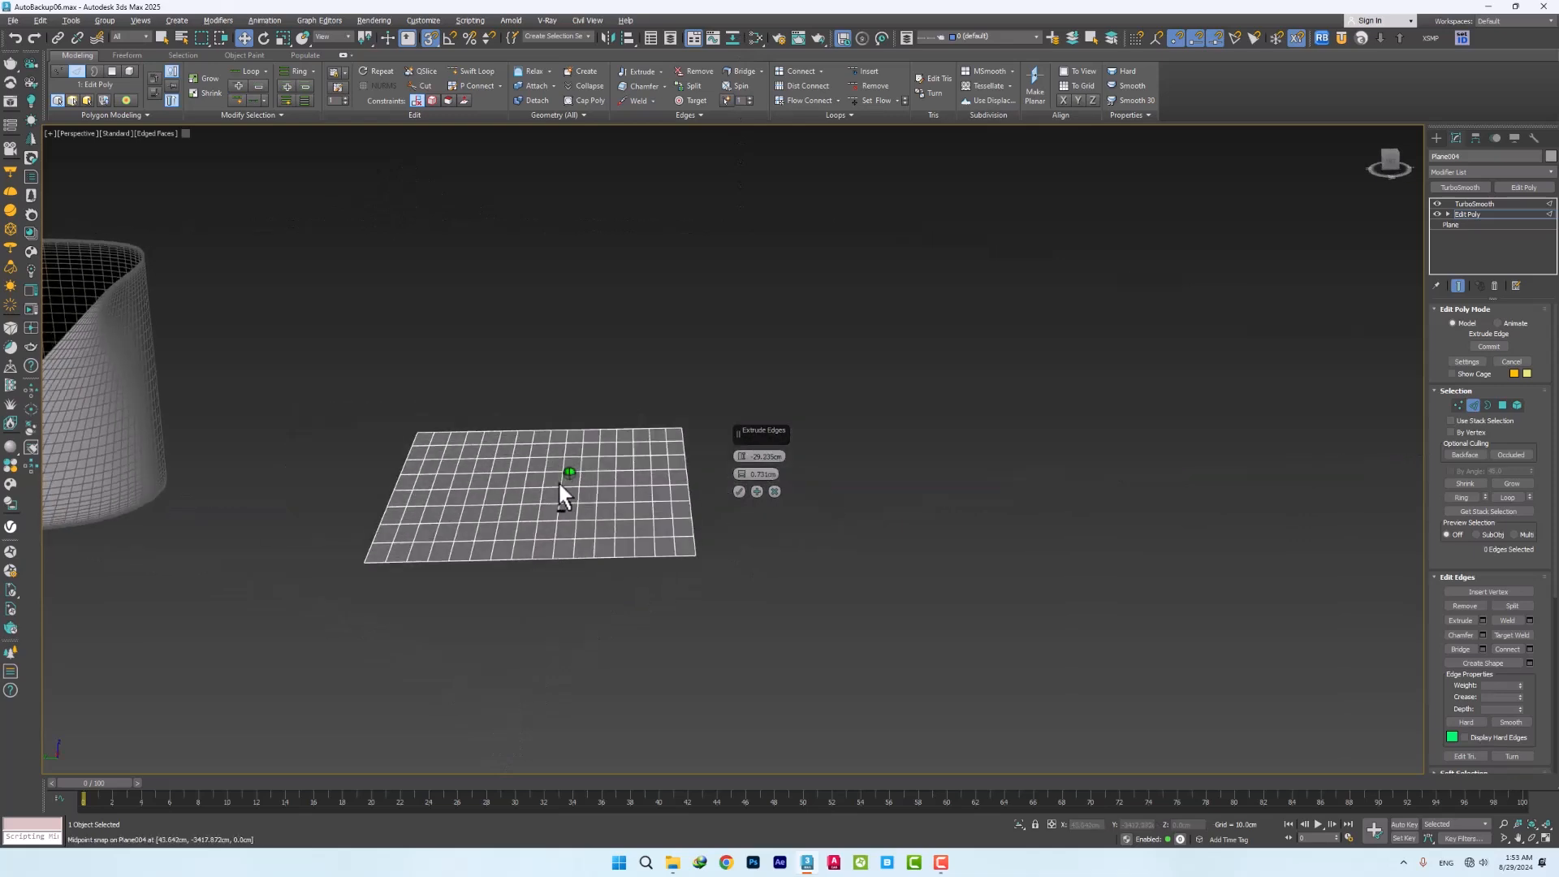
scroll(562, 487, "up", 5)
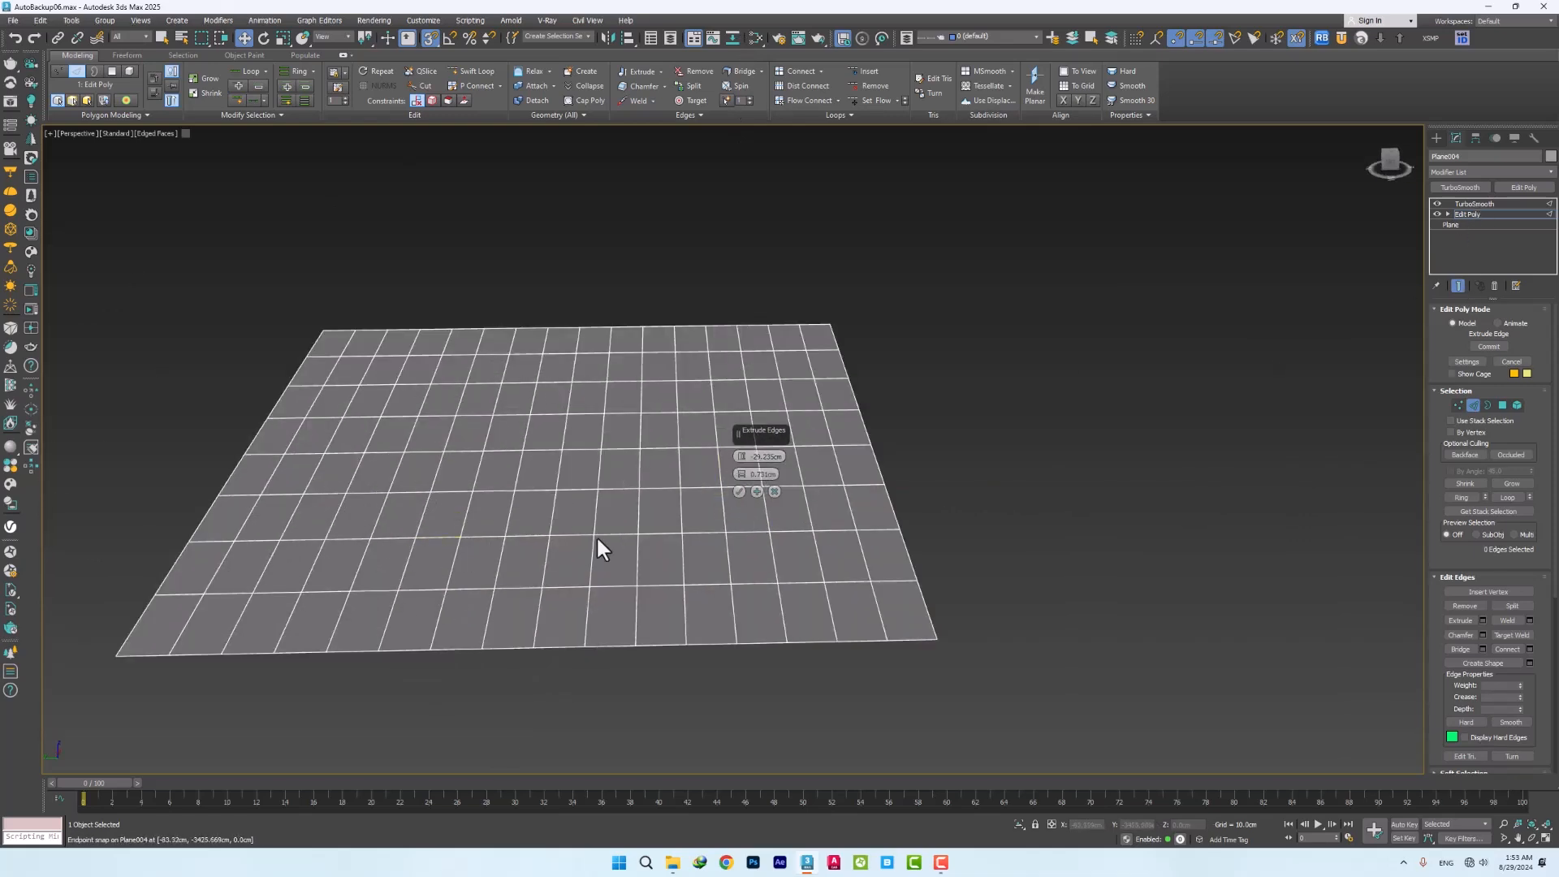
left_click(550, 557)
mouse_move(566, 557)
middle_mouse_down("alt")
mouse_move(605, 541)
mouse_move(560, 541)
mouse_move(580, 572)
middle_mouse_up("alt")
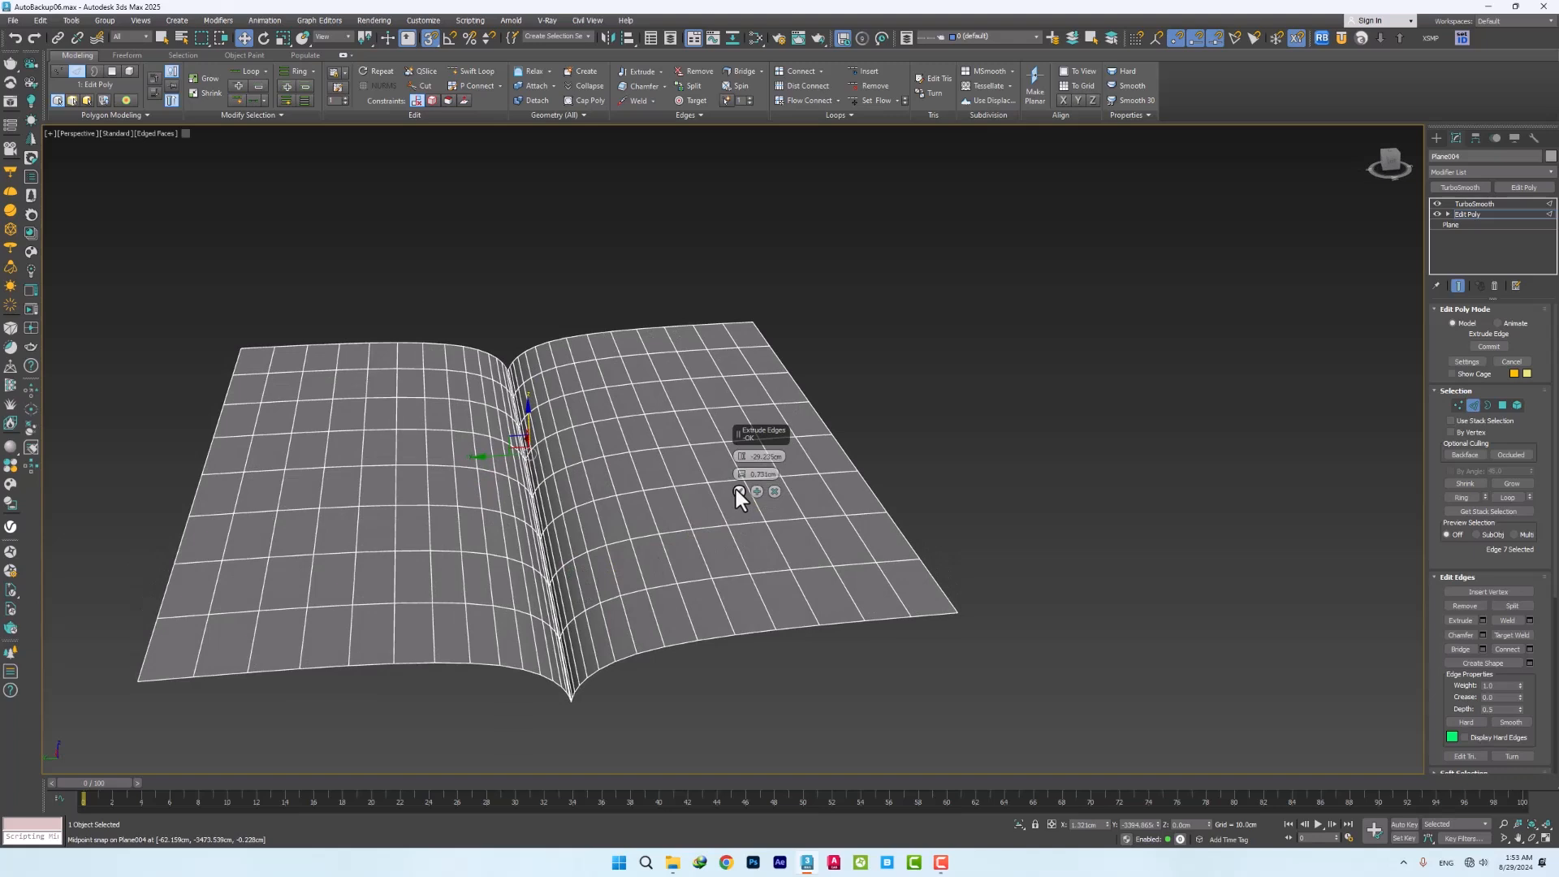
Compare the unsmoothed groove with the end result hidden, accept the middle edge's extrusion and return to the TurboSmooth level
left_click(1458, 286)
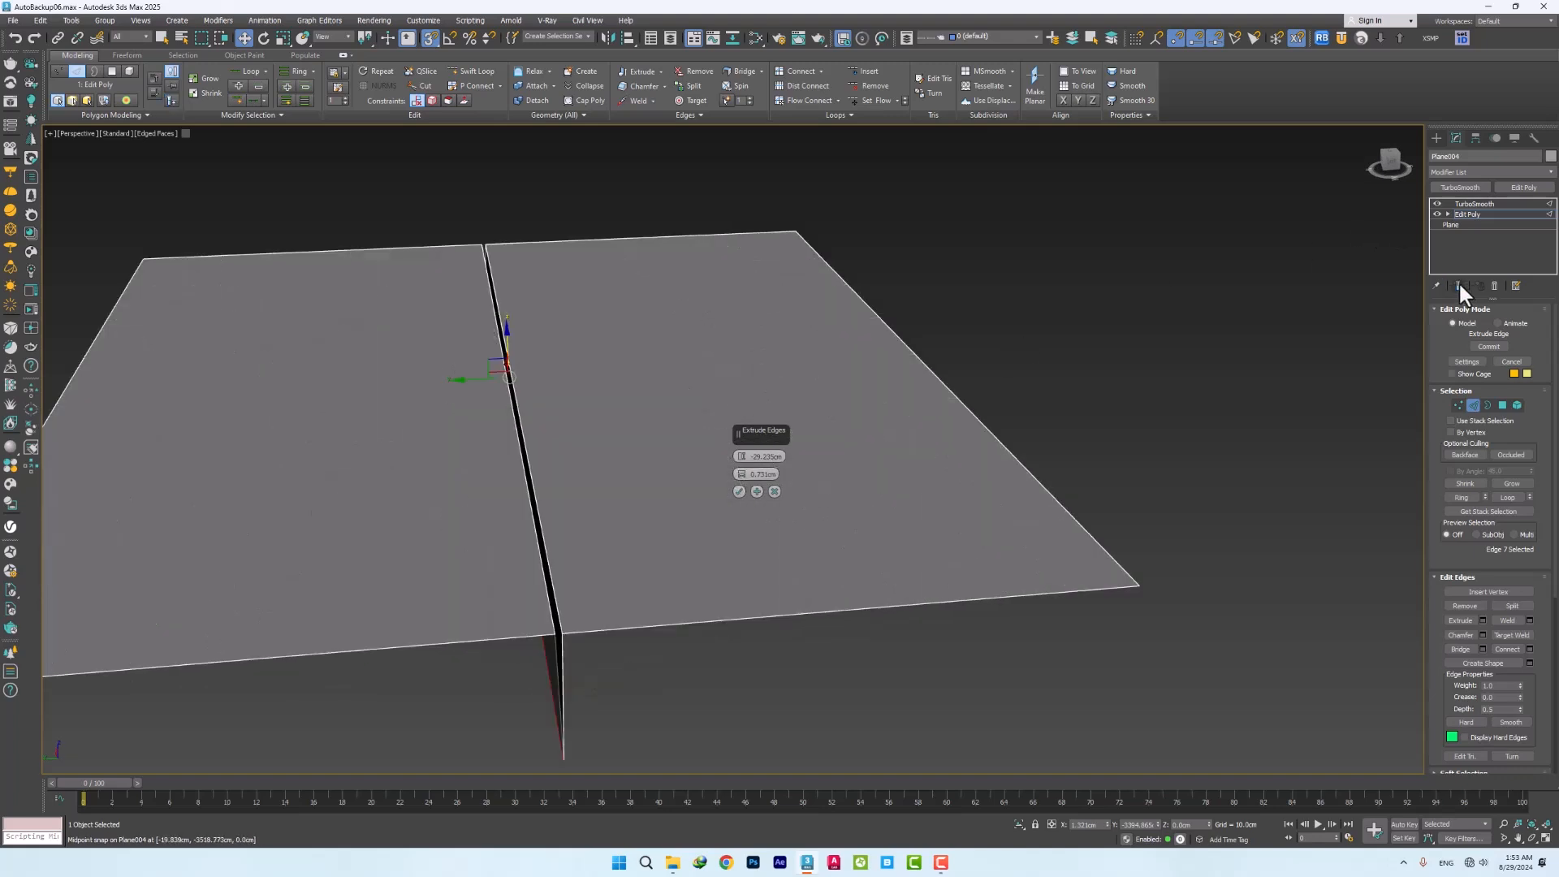
mouse_move(544, 564)
middle_mouse_down("alt")
mouse_move(549, 544)
mouse_move(530, 549)
middle_mouse_up("alt")
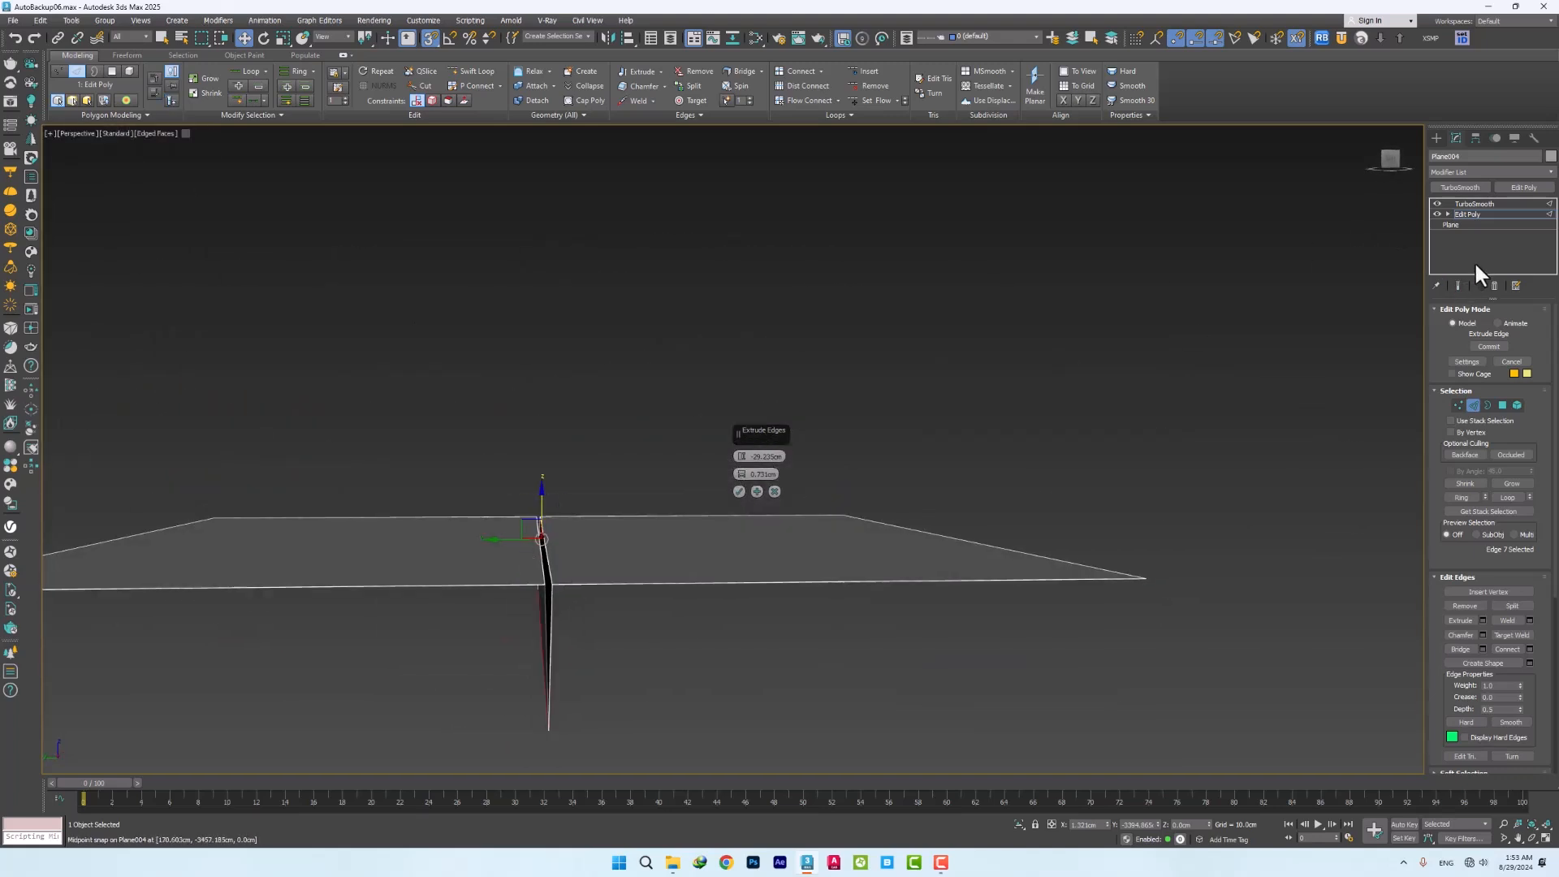
right_click(660, 578)
left_click(497, 533)
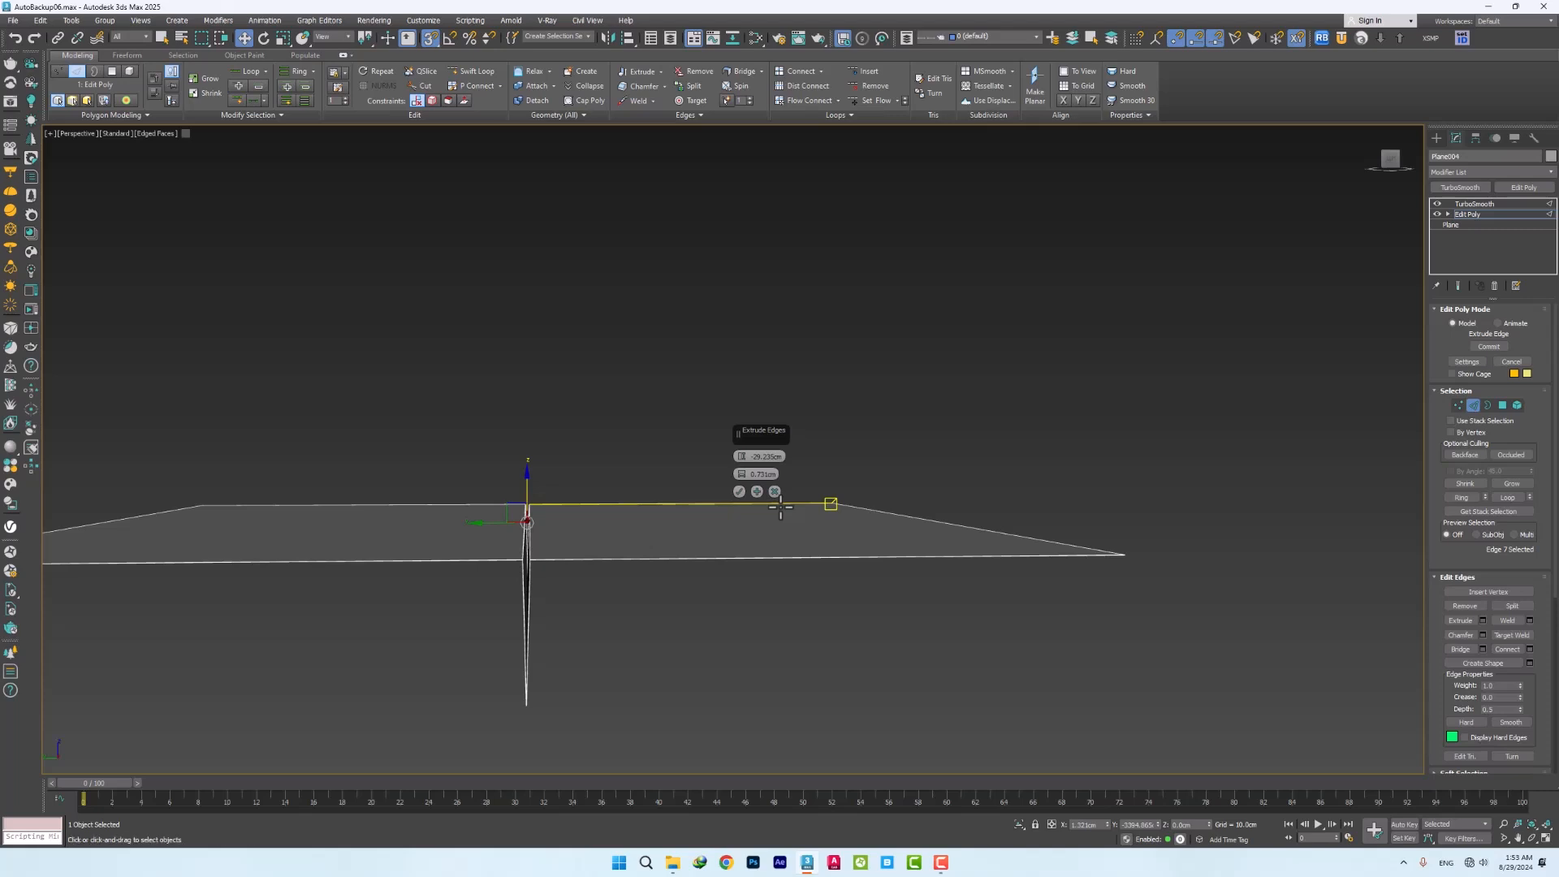
left_click(739, 491)
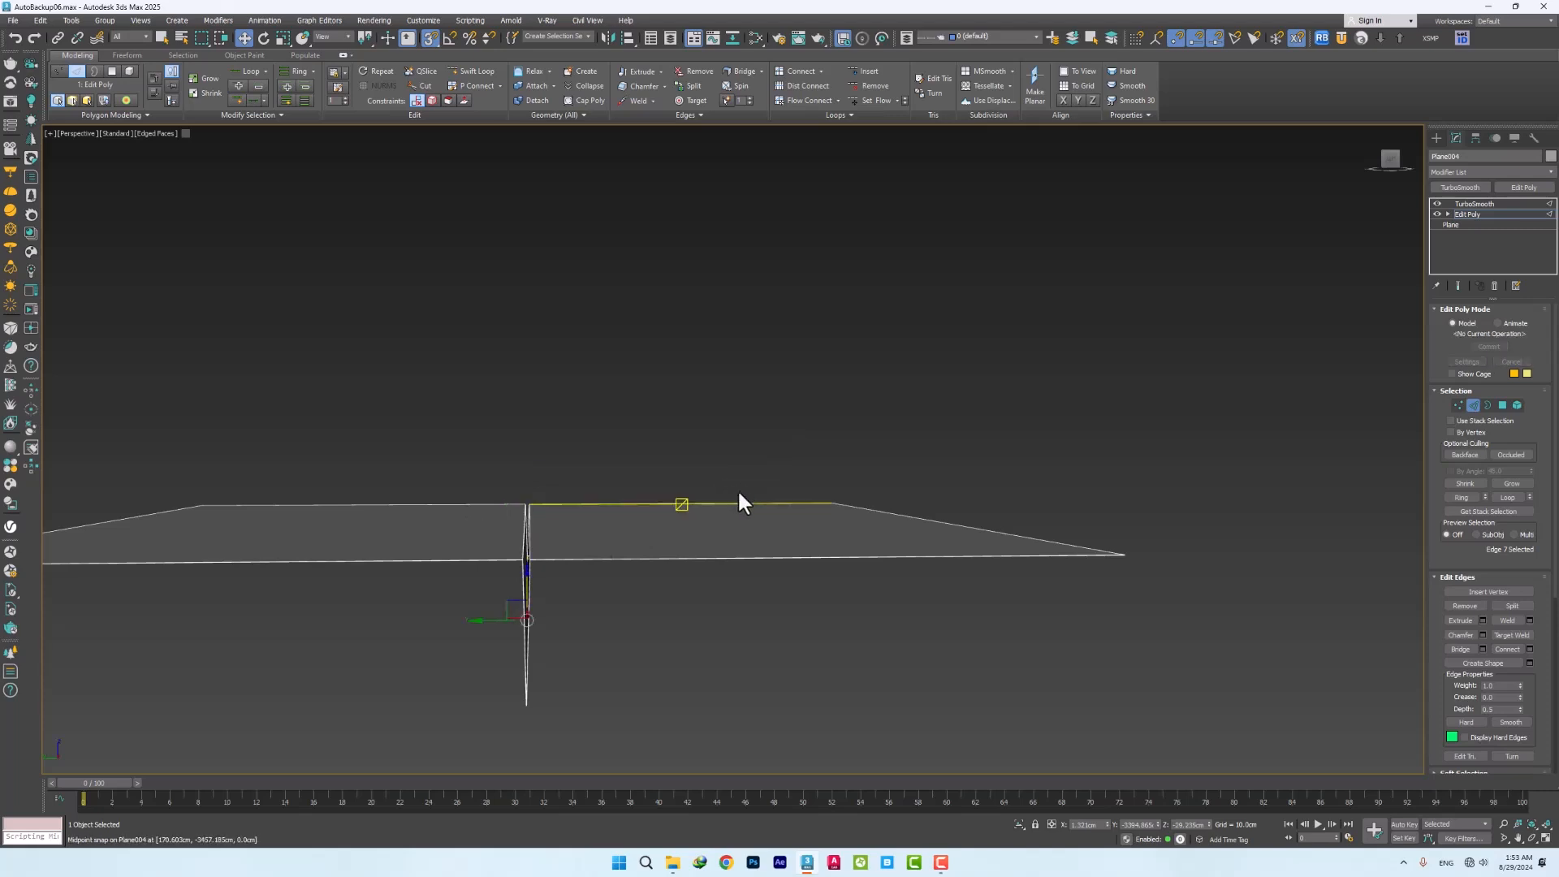
left_click(1476, 212)
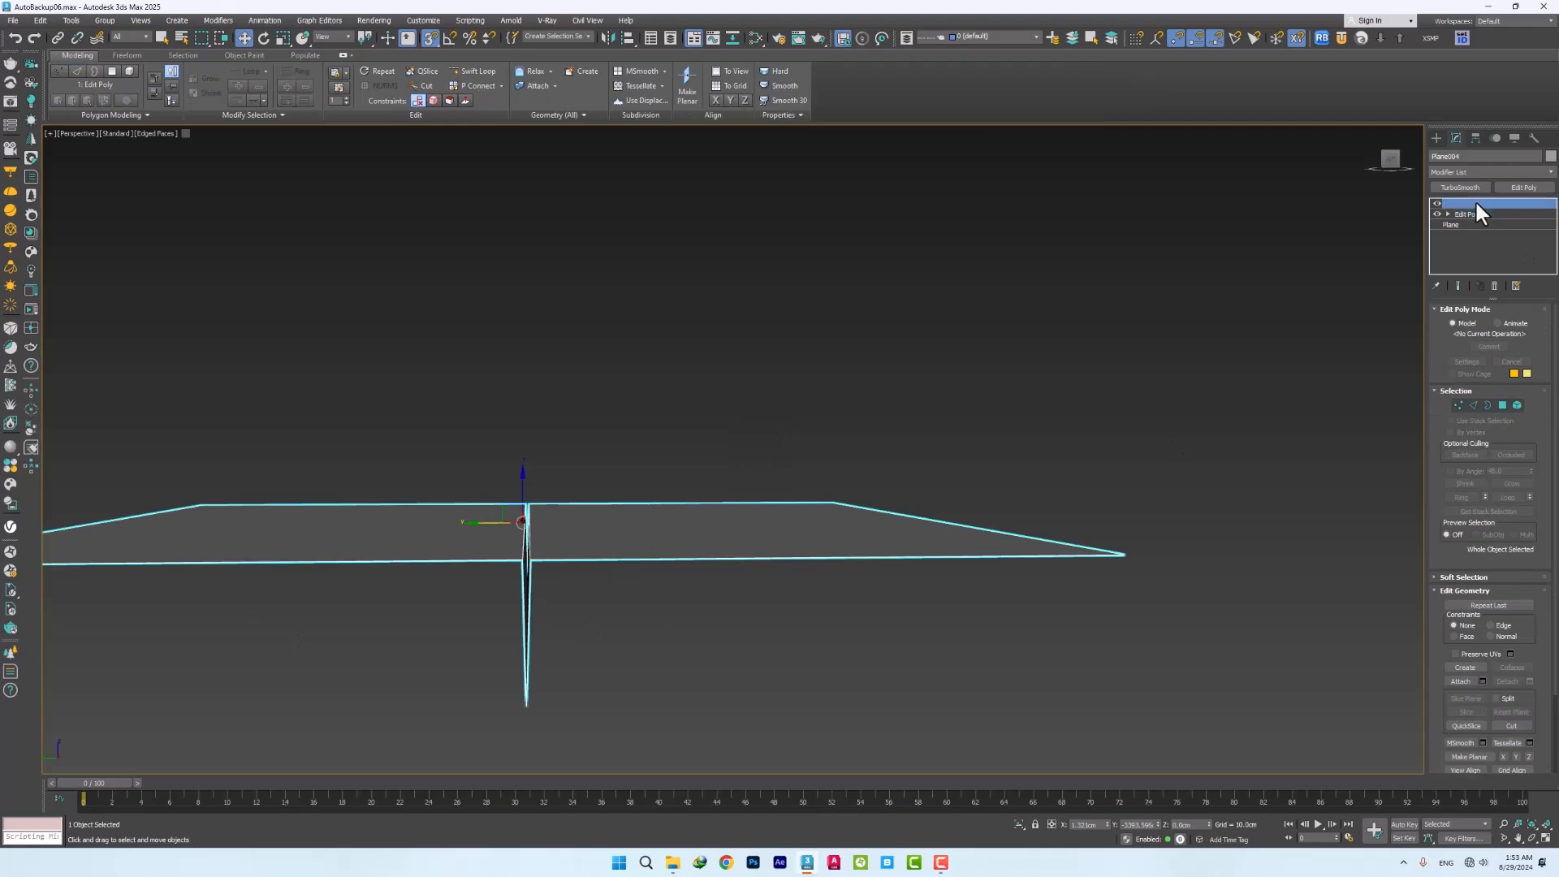
left_click(1477, 205)
Make one independent copy of the grooved plane beside the original and turn off TurboSmooth on the copy
middle_click_drag(638, 558, 641, 622, "alt")
scroll(640, 622, "down", 8)
middle_click_drag(592, 547, 563, 504, "alt")
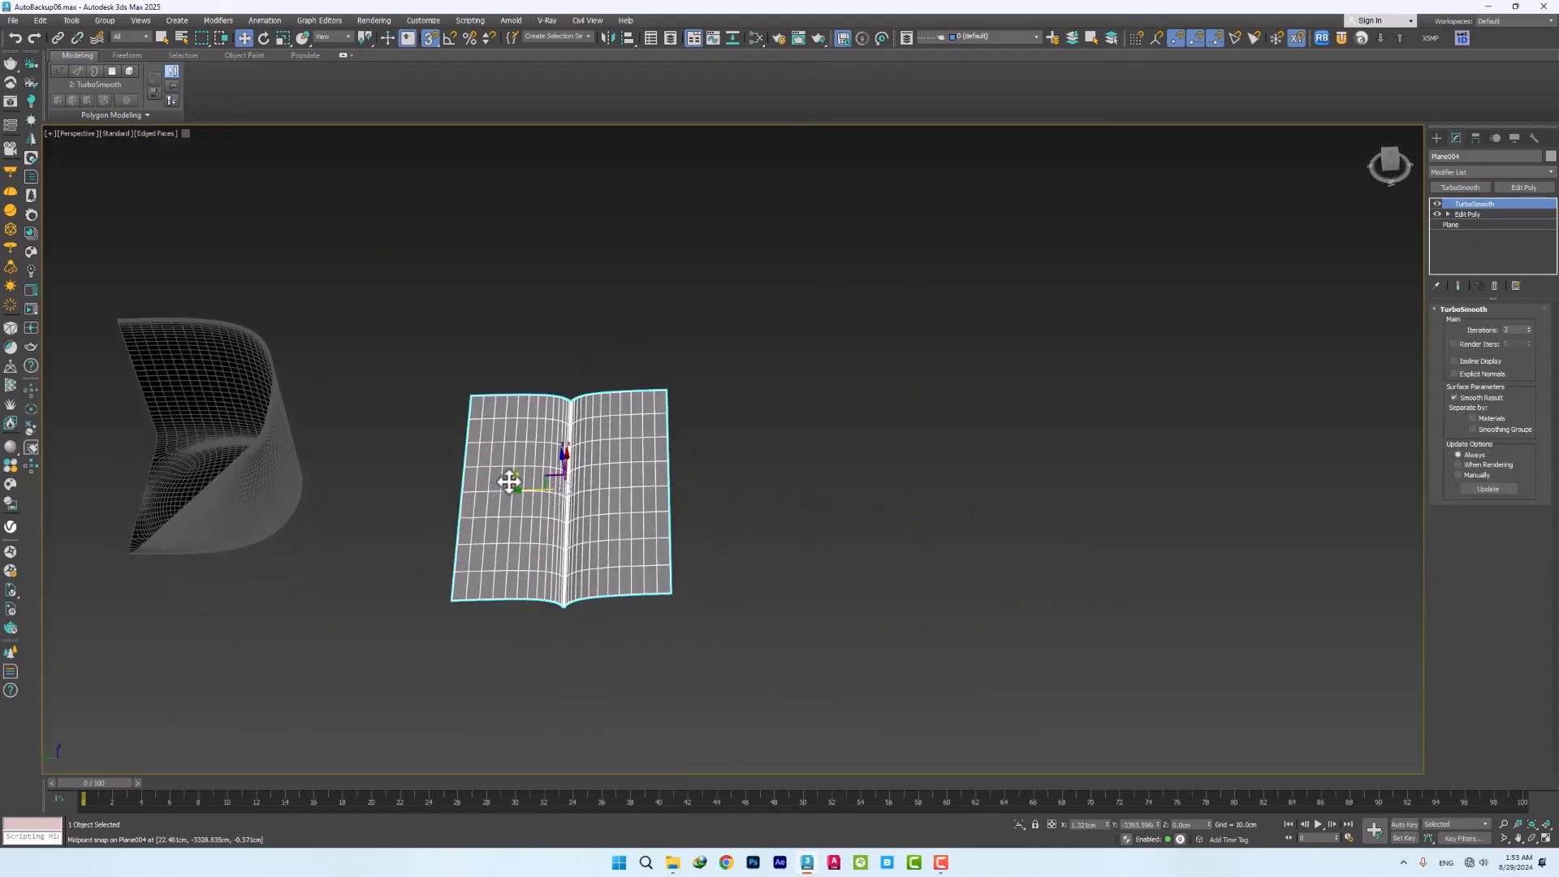
left_click_drag(522, 492, 851, 487, "shift")
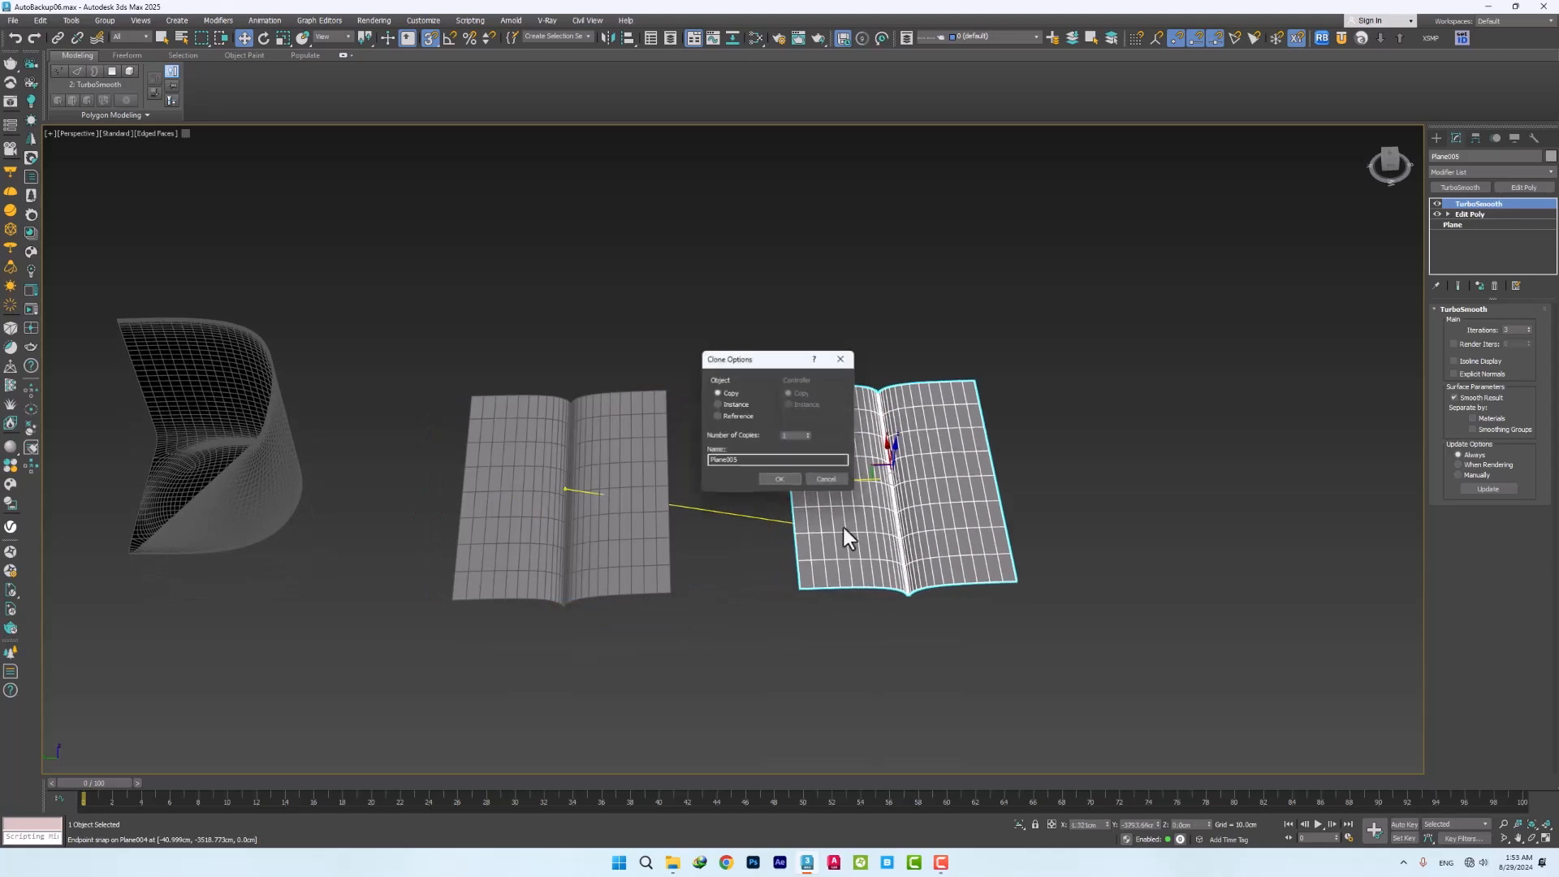
left_click(788, 474)
left_click(1434, 203)
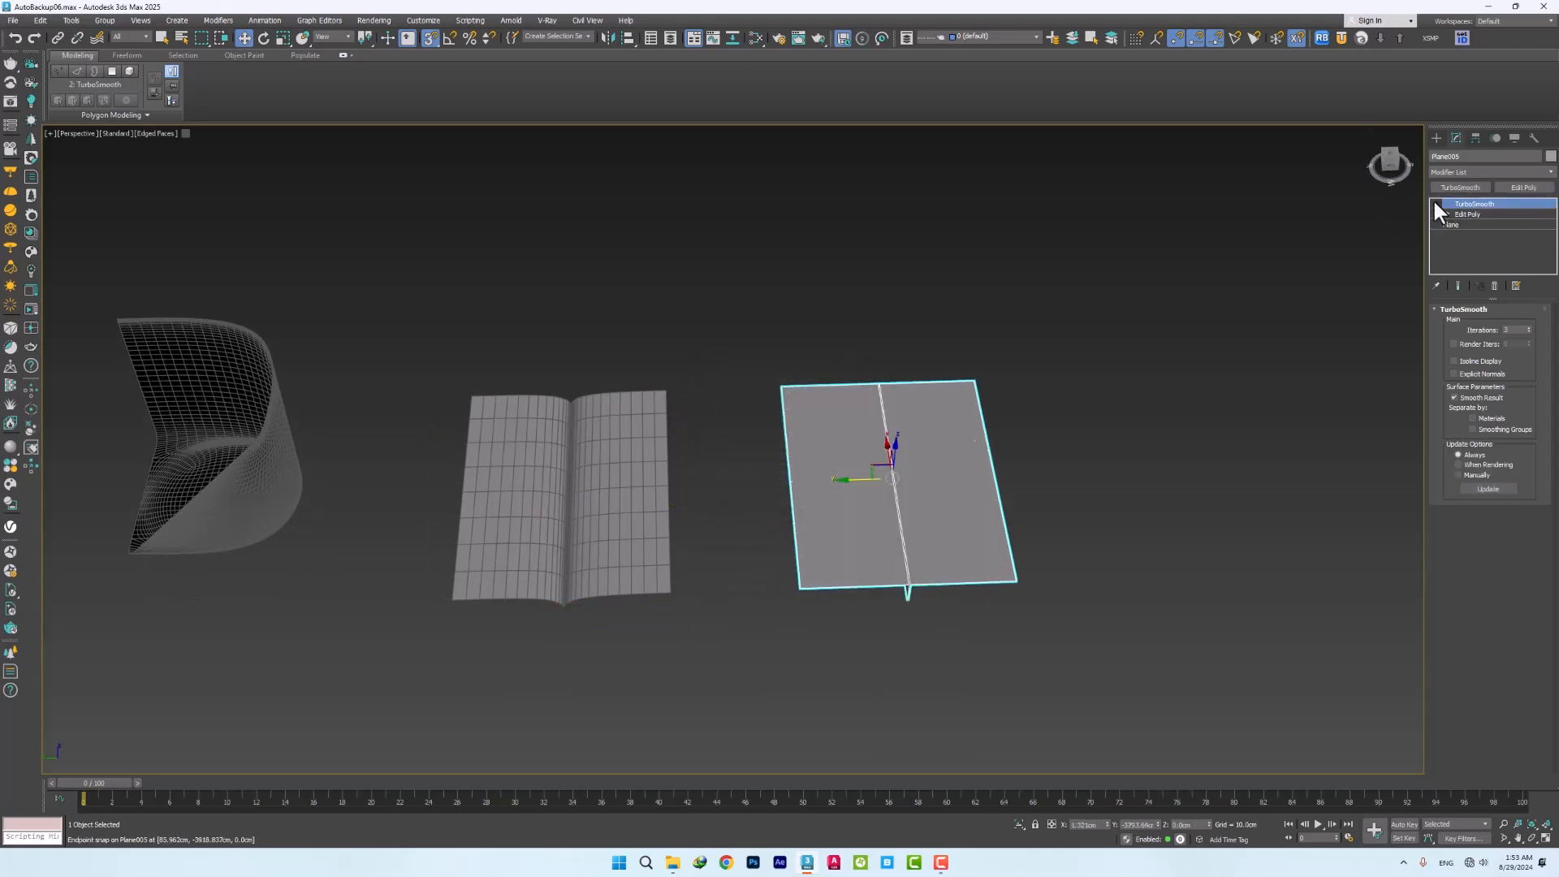
Replace the copied plane's Edit Poly modifier with a fresh one beneath TurboSmooth
key("z")
left_click(1465, 213)
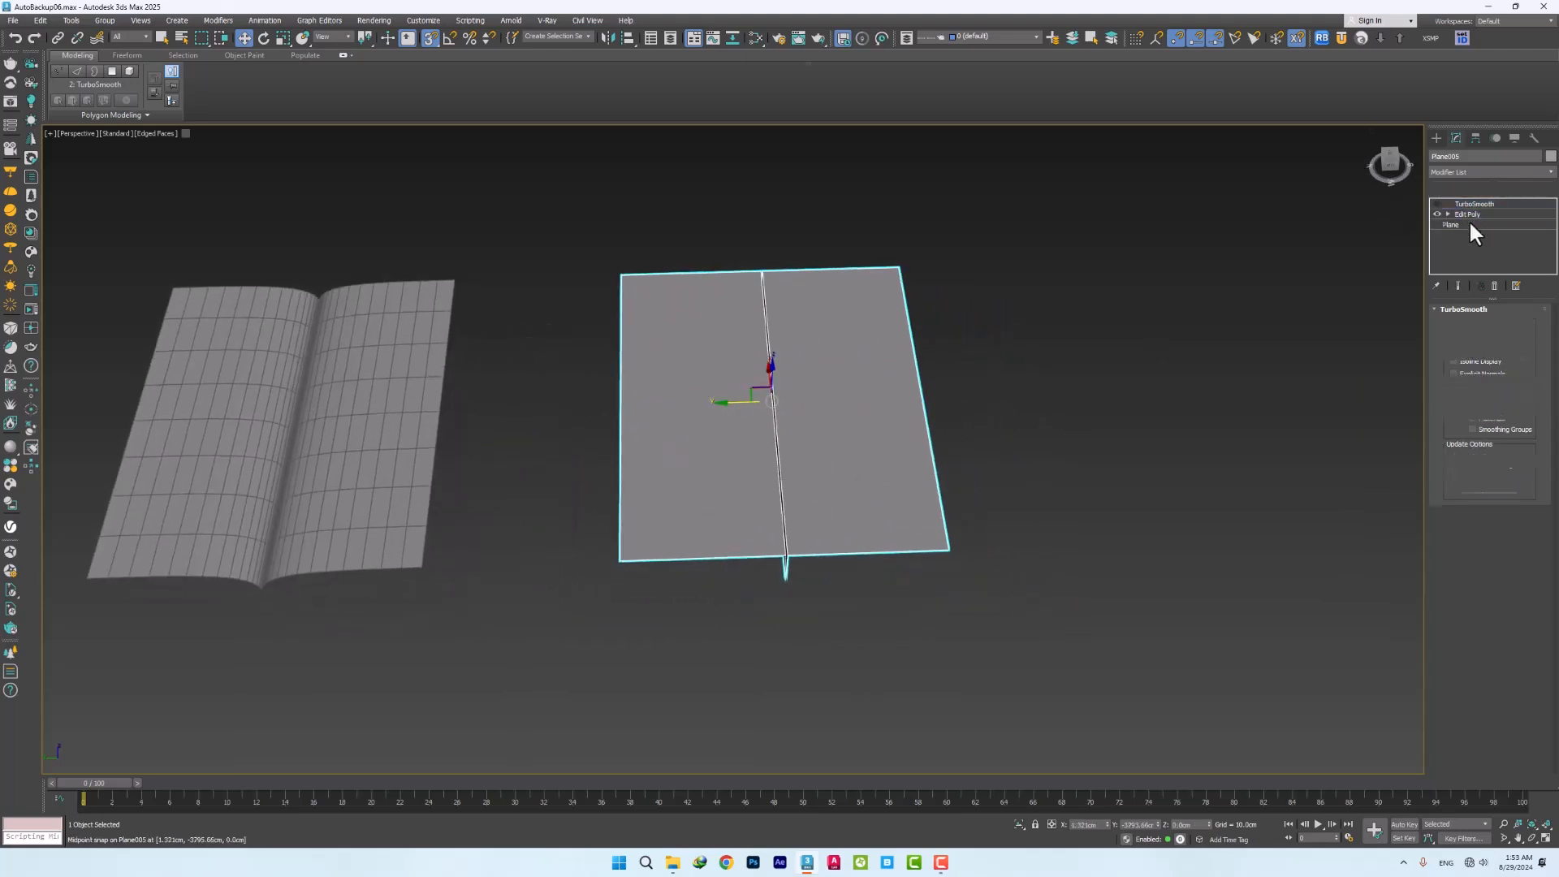
left_click(1494, 285)
left_click(1519, 187)
Connect two opposite border edges of the copied plane with a single edge across its middle
middle_click_drag(809, 428, 784, 407)
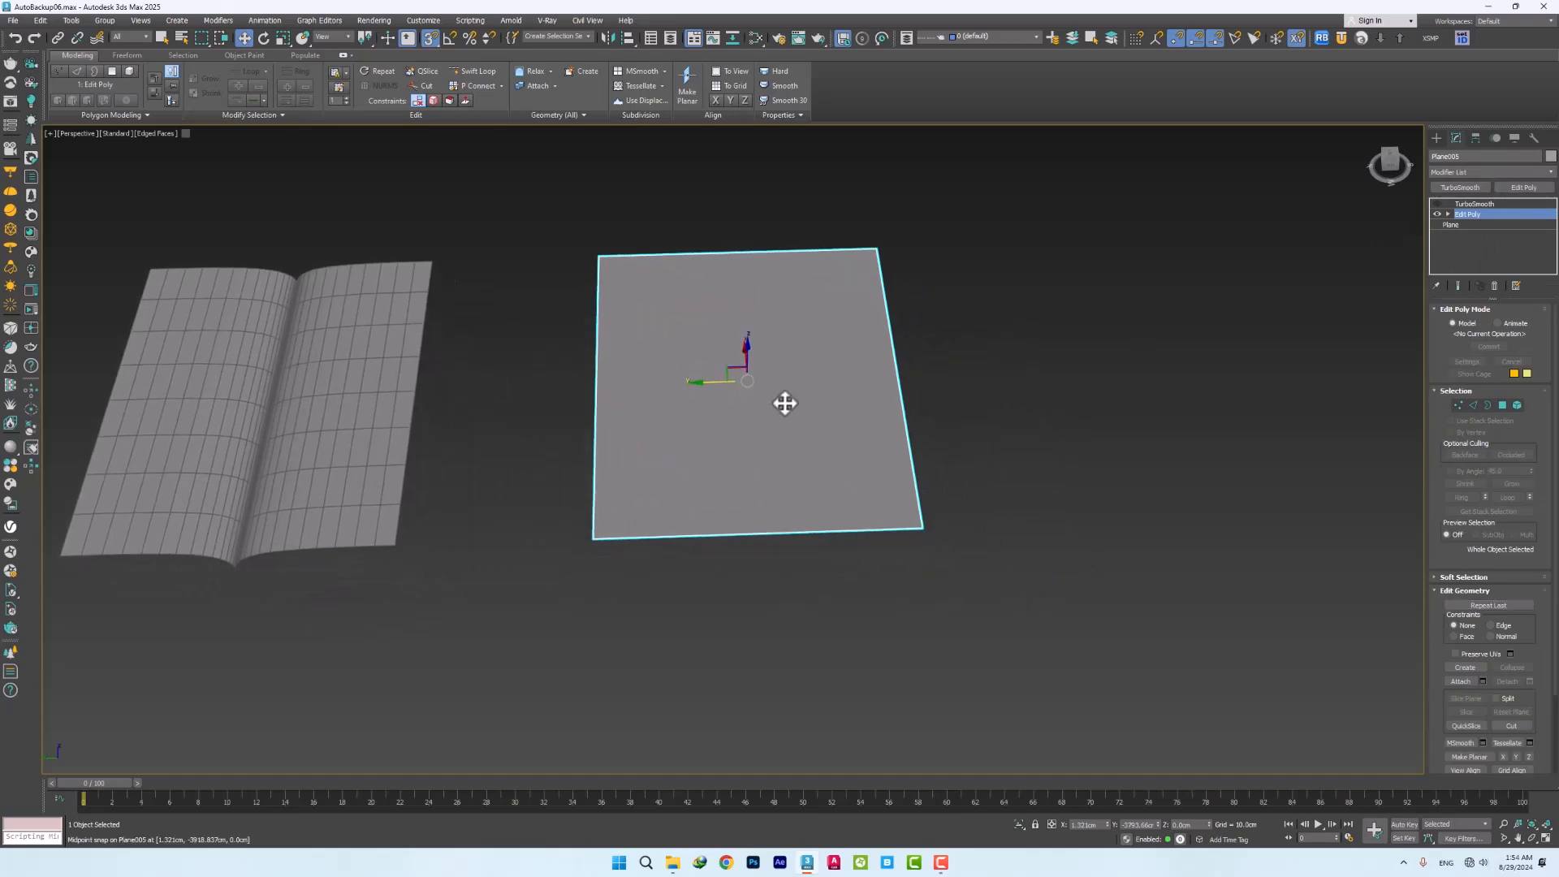
key("2")
left_click(765, 534)
key("alt+r")
right_click(712, 378)
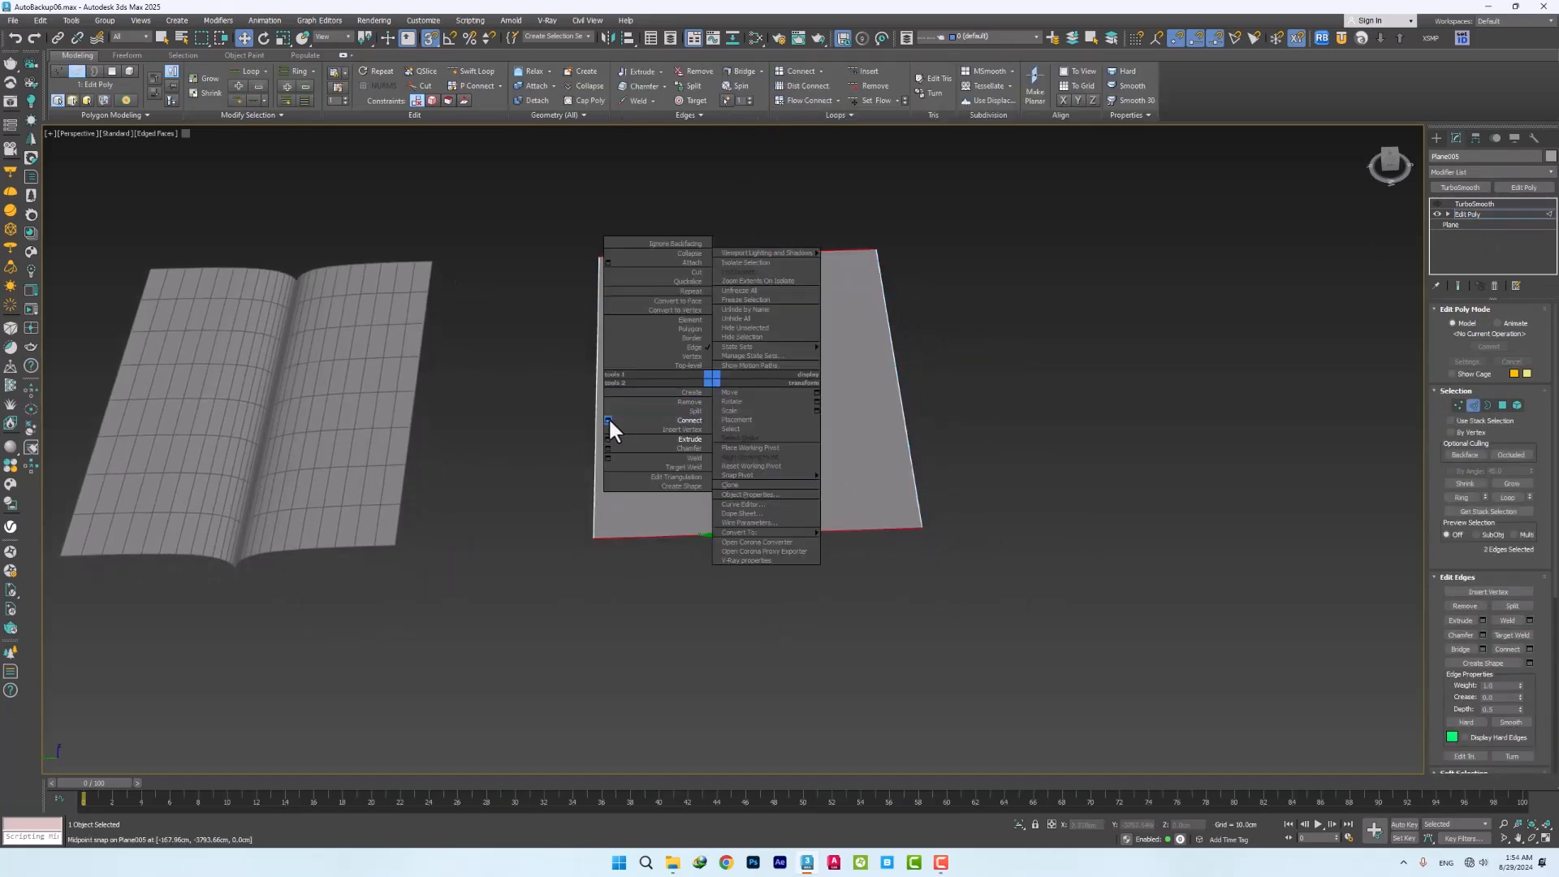
left_click(607, 419)
left_click(733, 513)
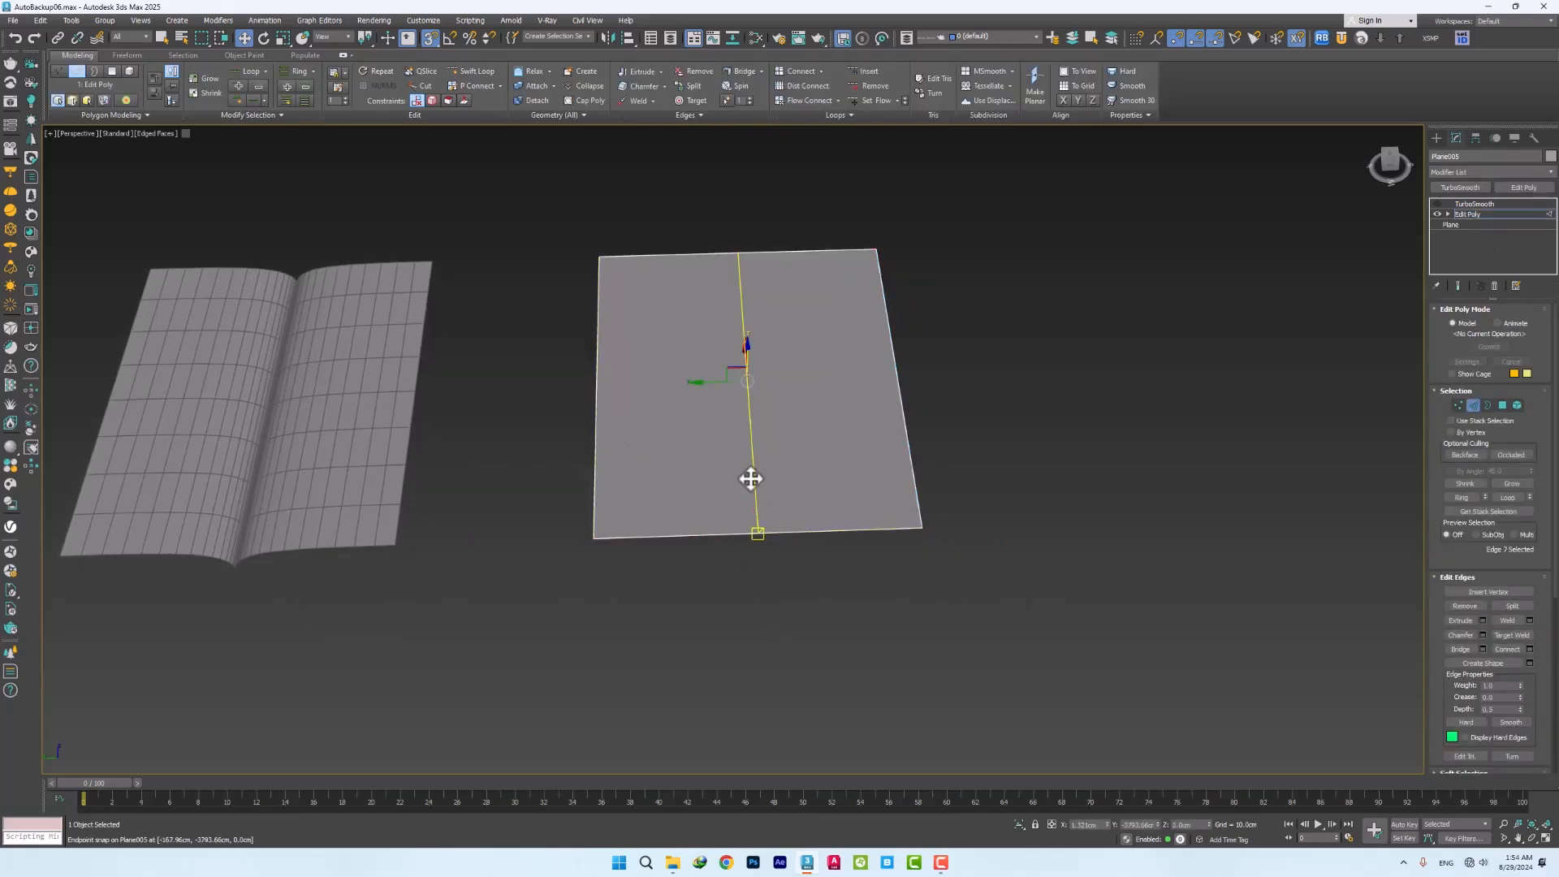
Chamfer the copied plane's middle edge by about 2.2 cm to form a narrow strip
scroll(746, 501, "up", 2)
right_click(747, 472)
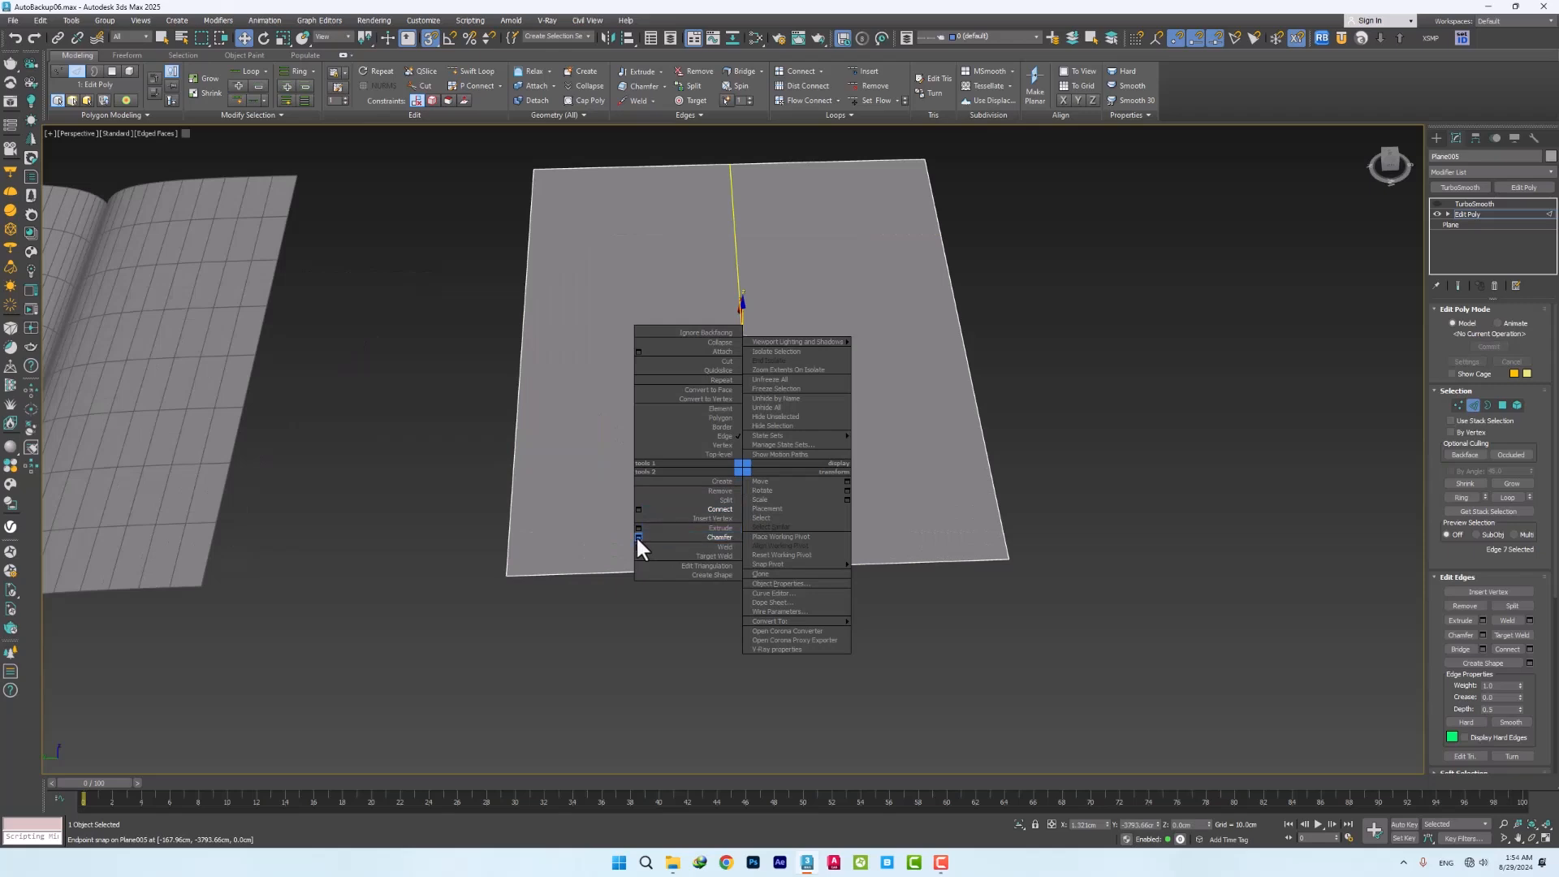
left_click(636, 535)
left_click_drag(741, 477, 734, 451)
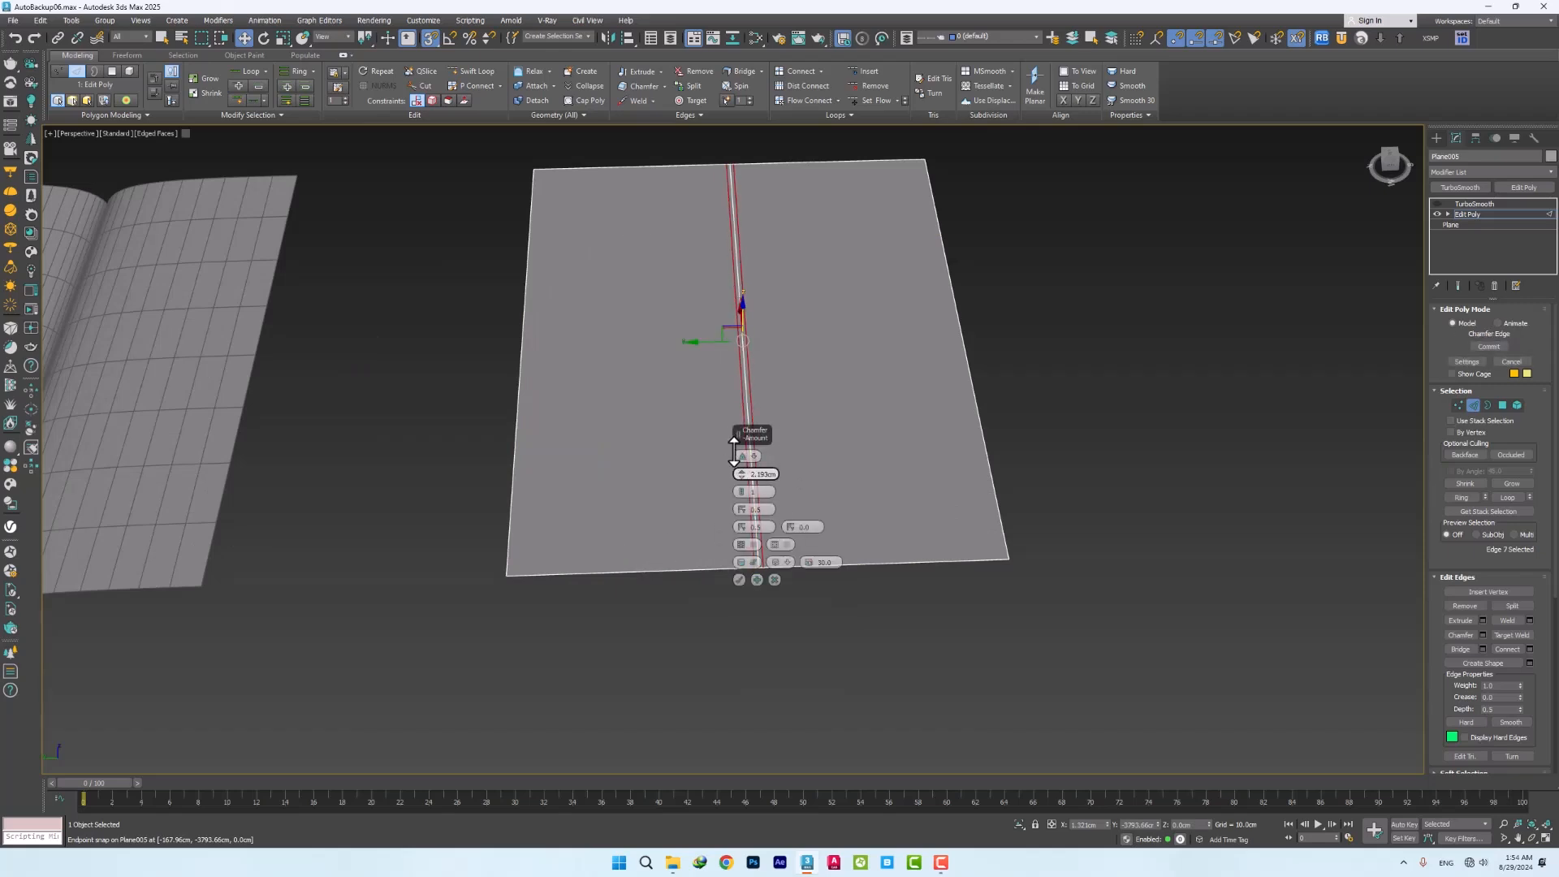
left_click(740, 579)
Extrude the narrow middle strip polygon downward with a height of about -16.2 cm
key("4")
right_click(737, 489)
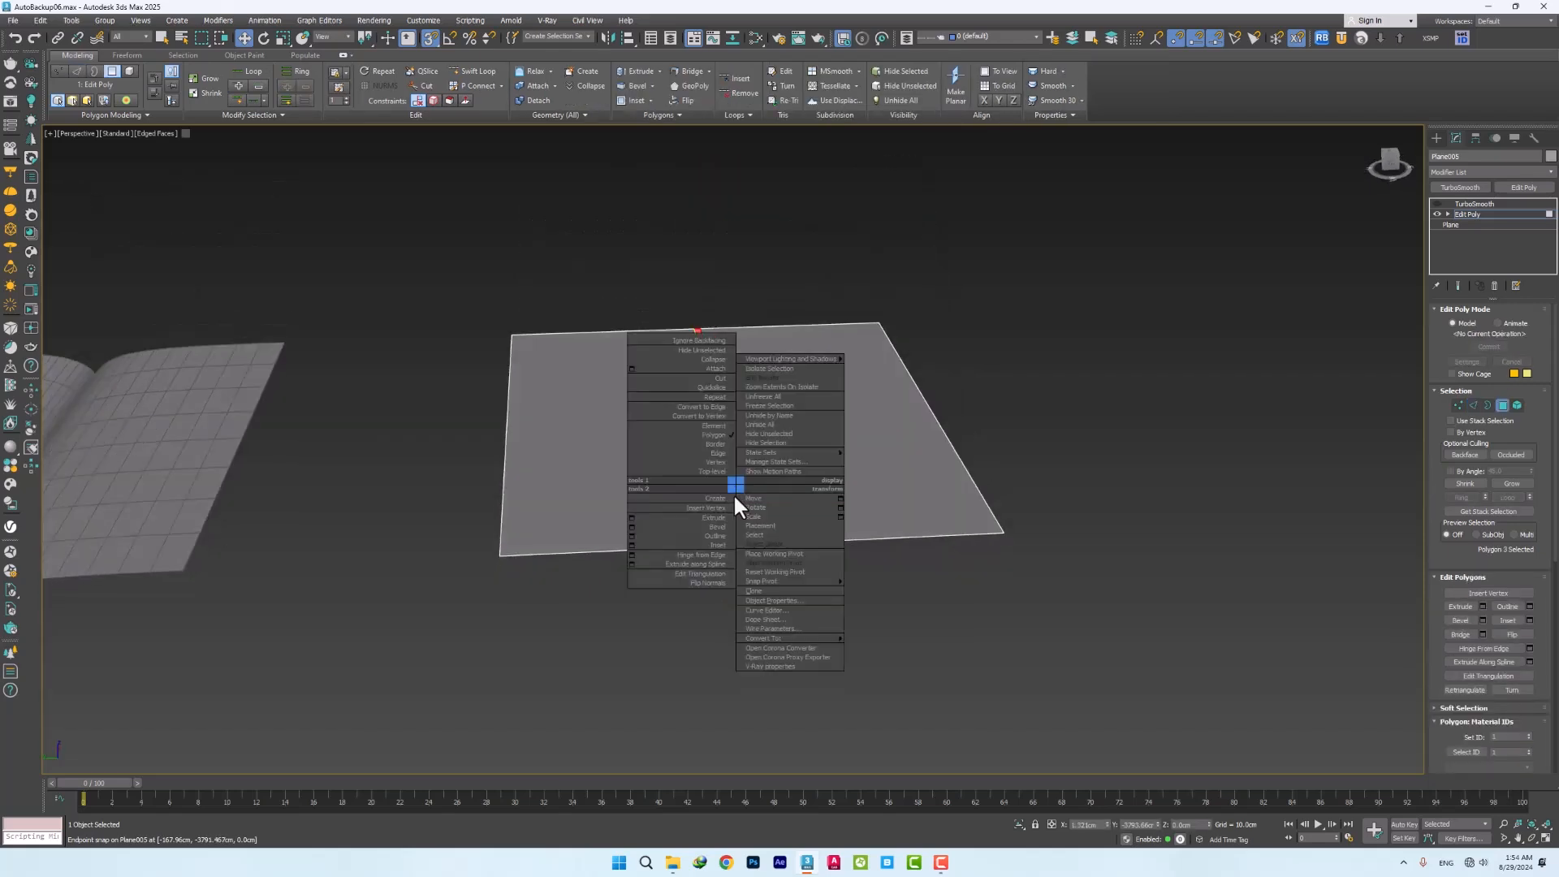
left_click(632, 518)
left_click_drag(741, 474, 761, 619)
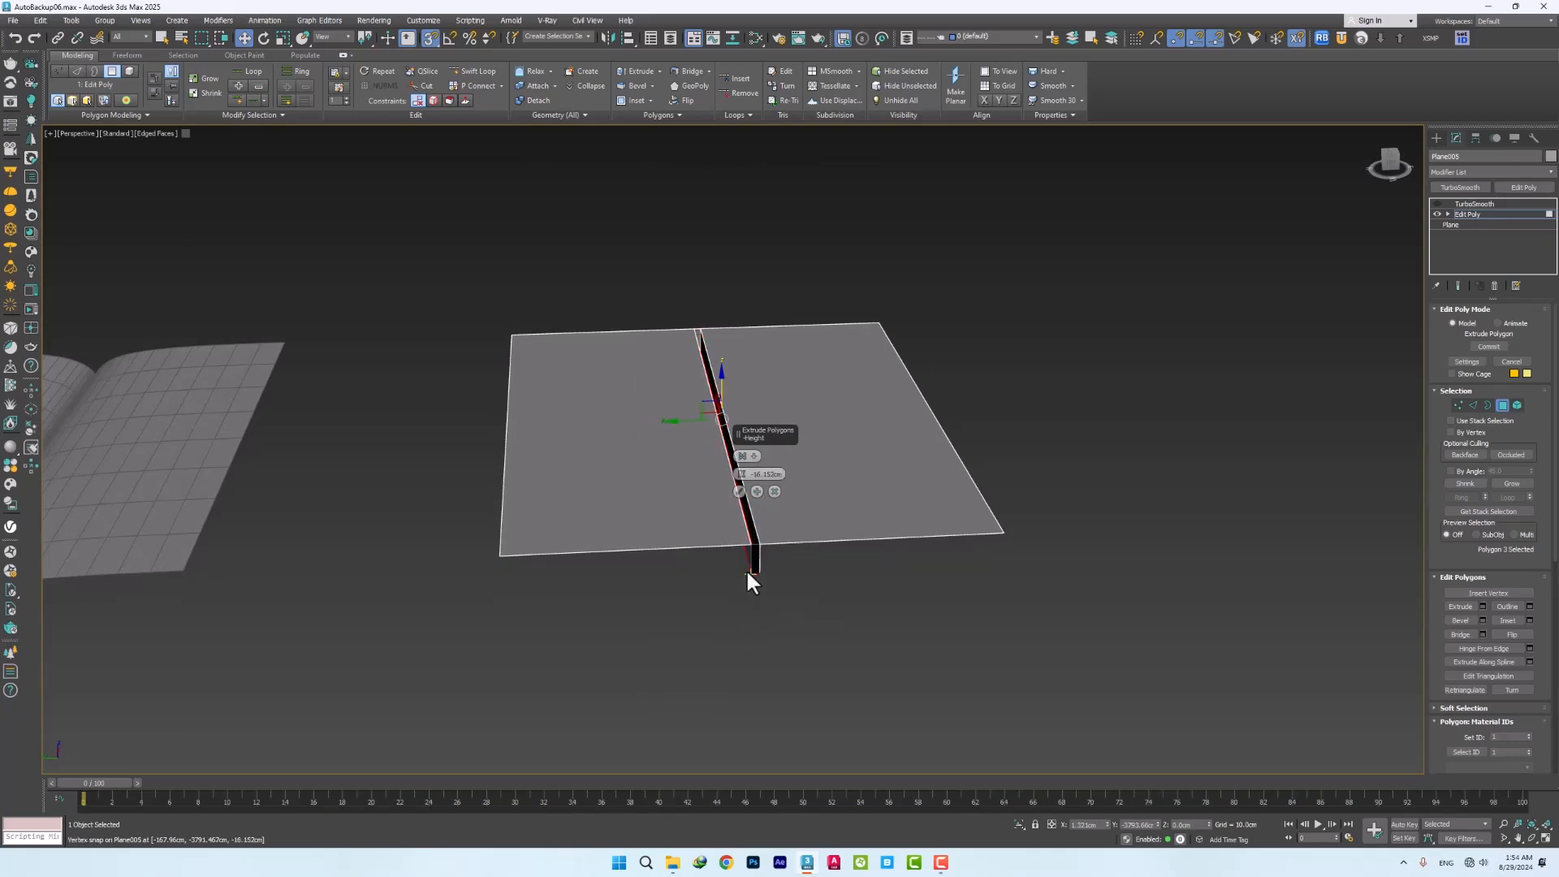
scroll(749, 614, "up", 3)
left_click(739, 491)
Delete the end cap polygons at both ends of the extruded groove
left_click(765, 609)
left_click(655, 208, "ctrl")
left_click(661, 209, "ctrl")
left_click(602, 272, "ctrl")
key("Delete")
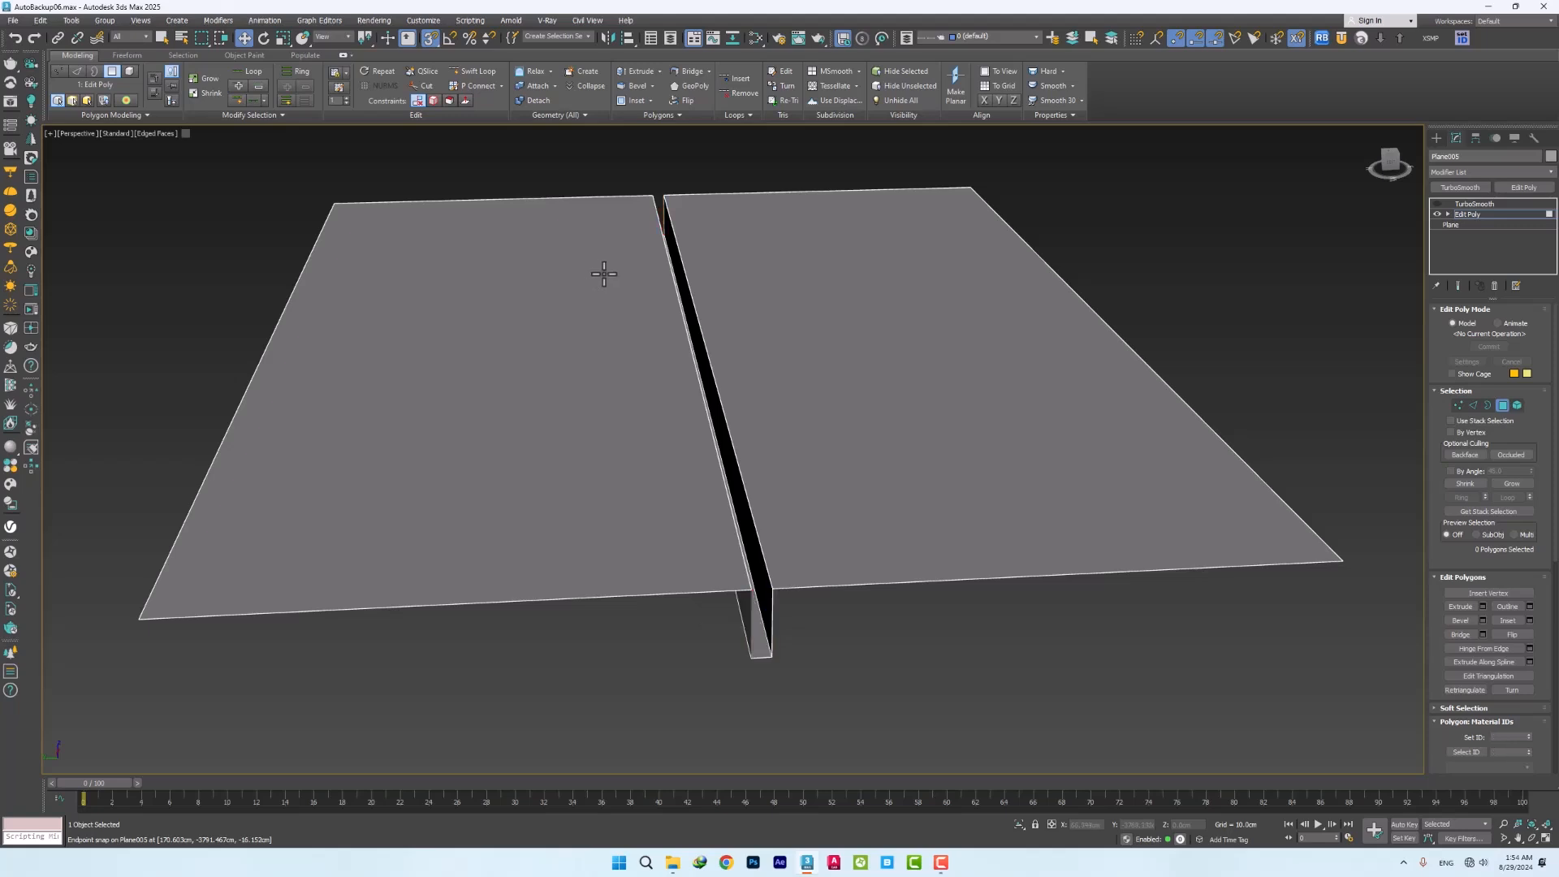
Select the groove's four long edges and add a second Edit Poly modifier beneath TurboSmooth
key("2")
double_click(759, 626)
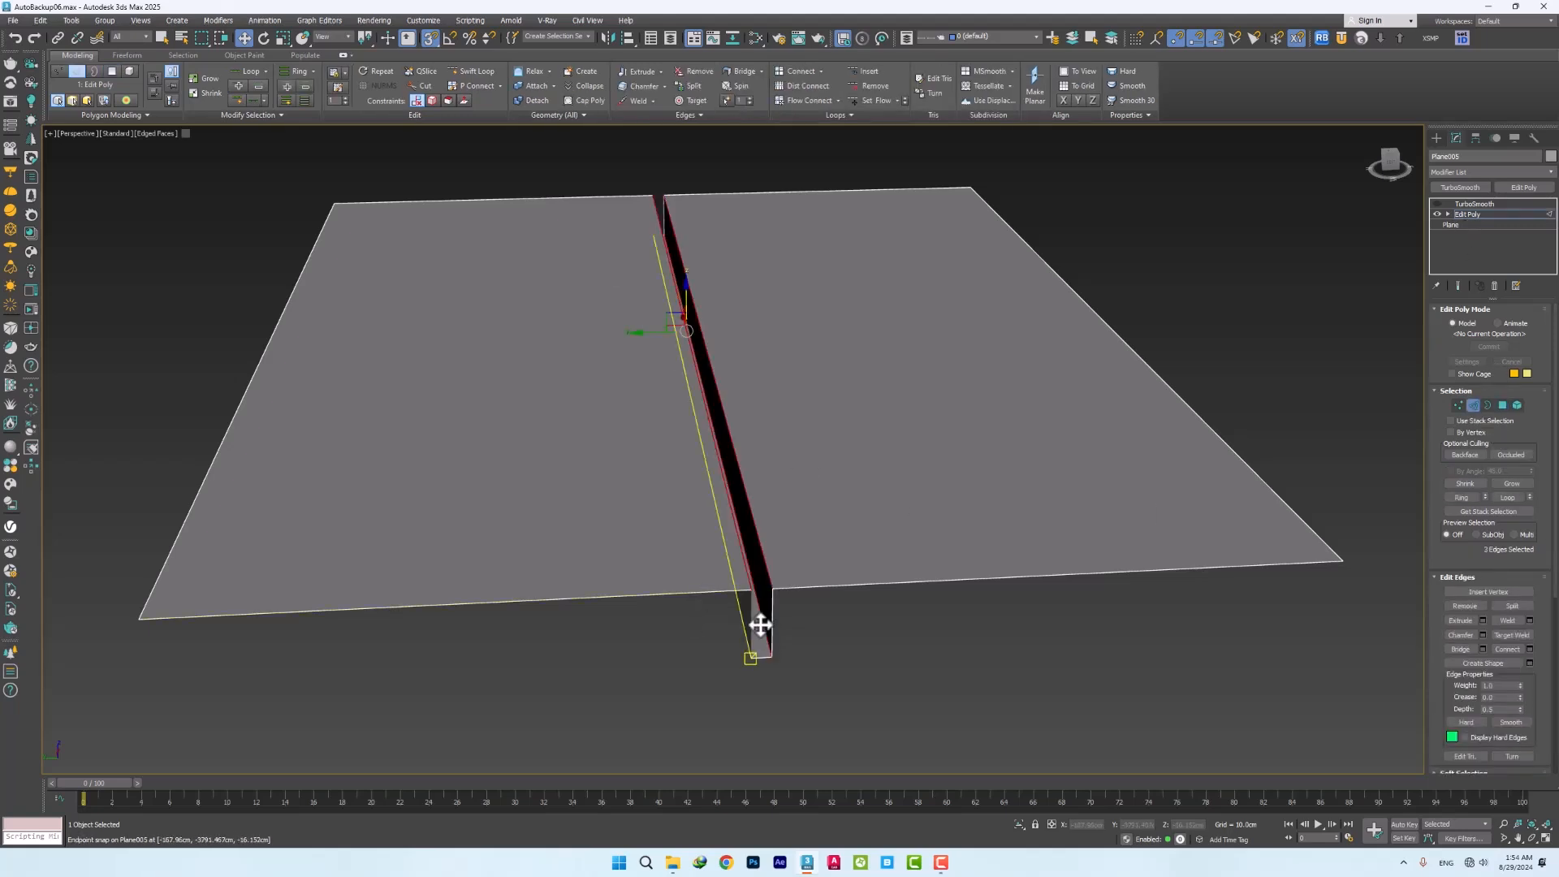
right_click(780, 540)
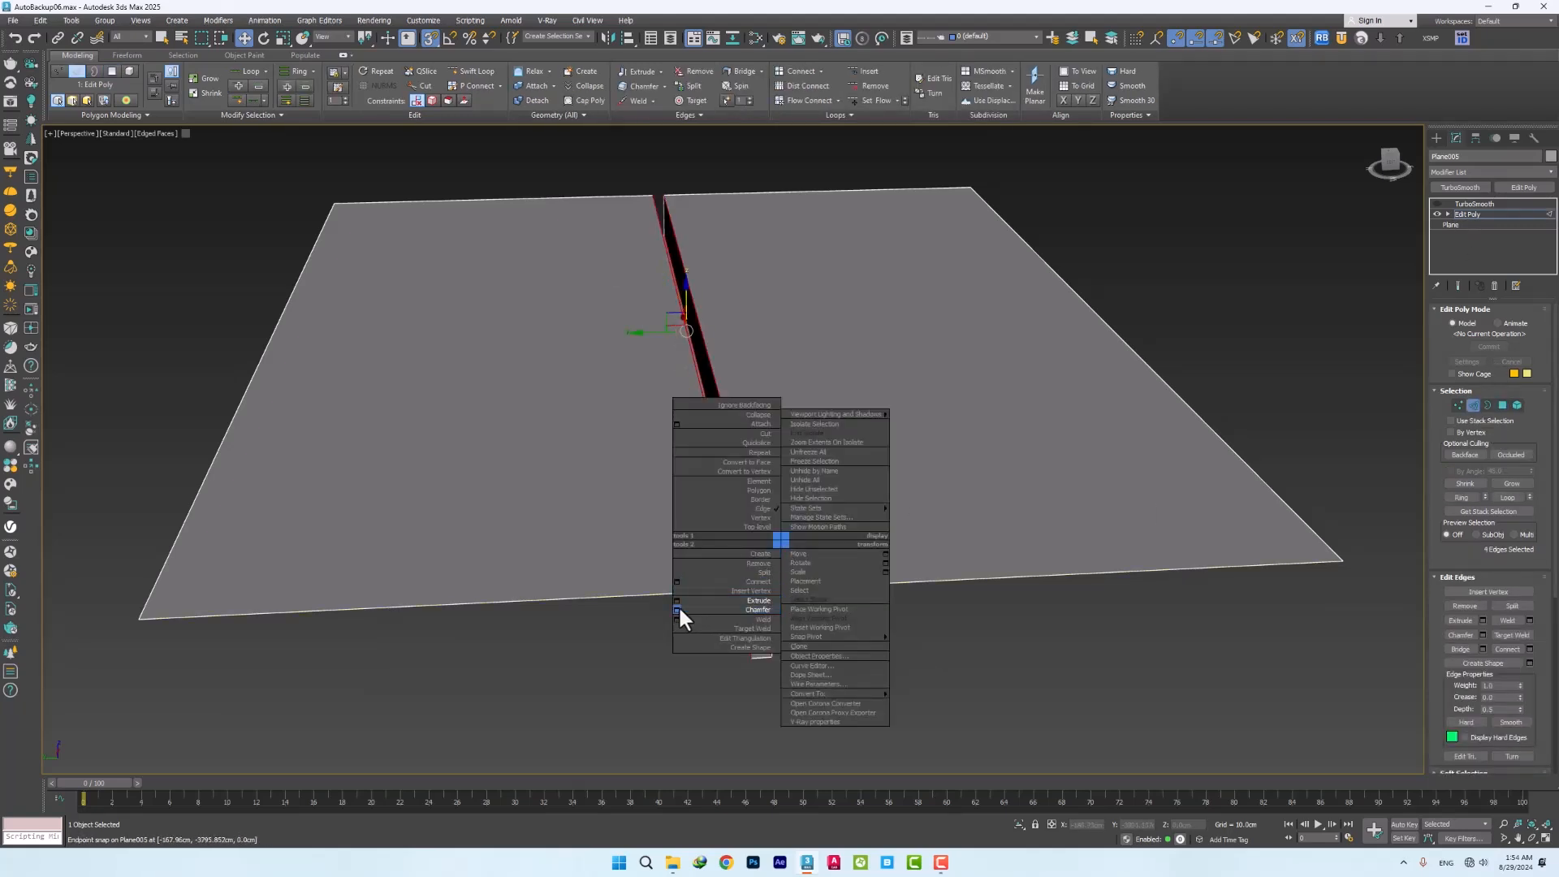
left_click(1516, 214)
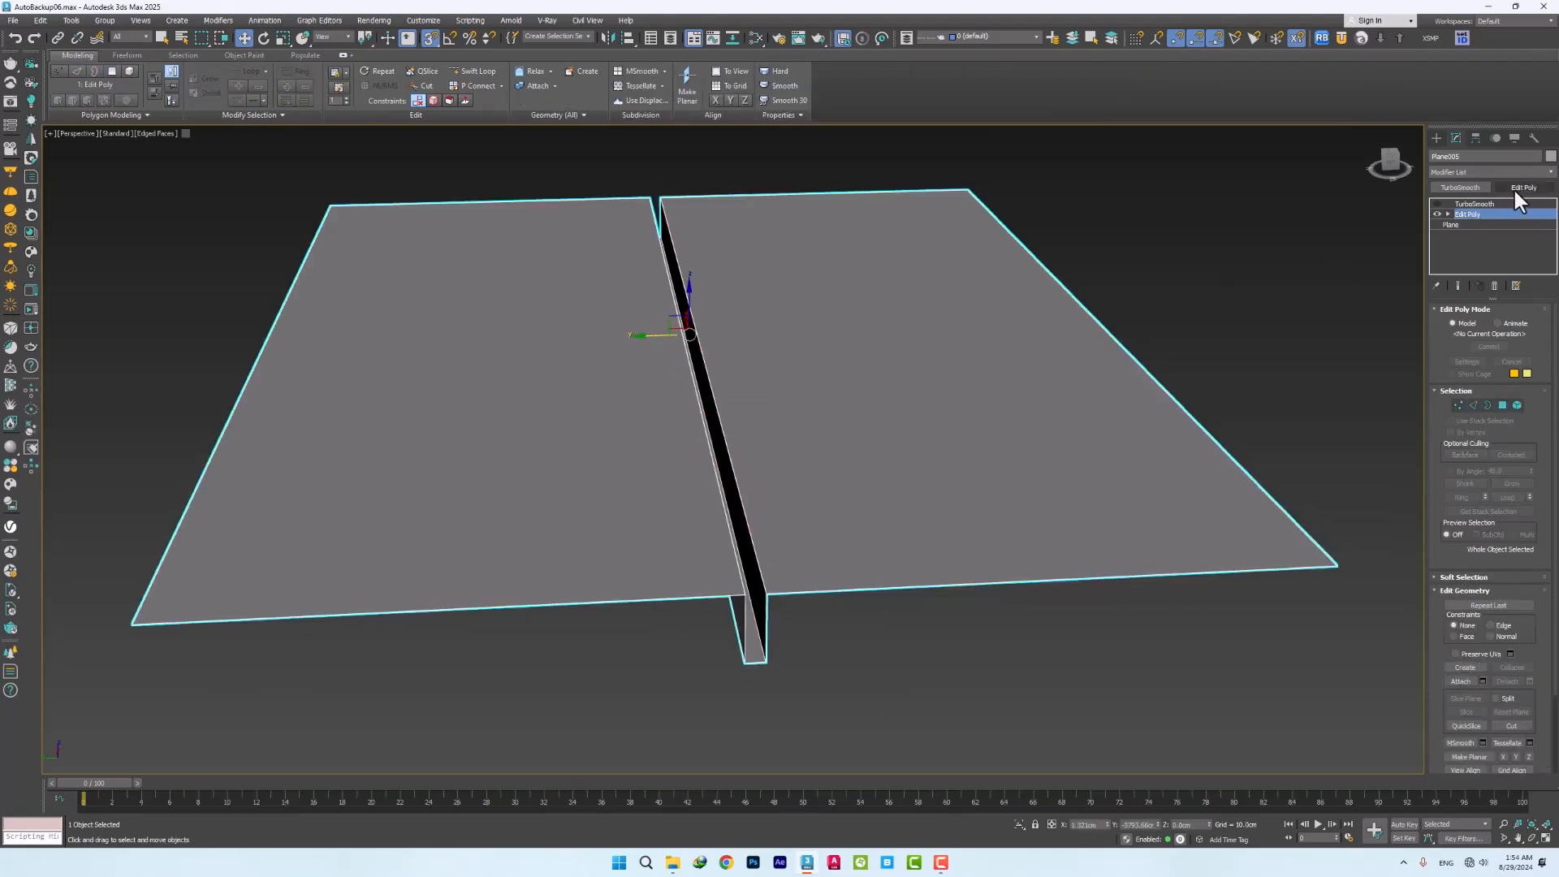
Chamfer the groove's four long edges by about 1.1 cm in the second Edit Poly
left_click(1471, 405)
right_click(720, 533)
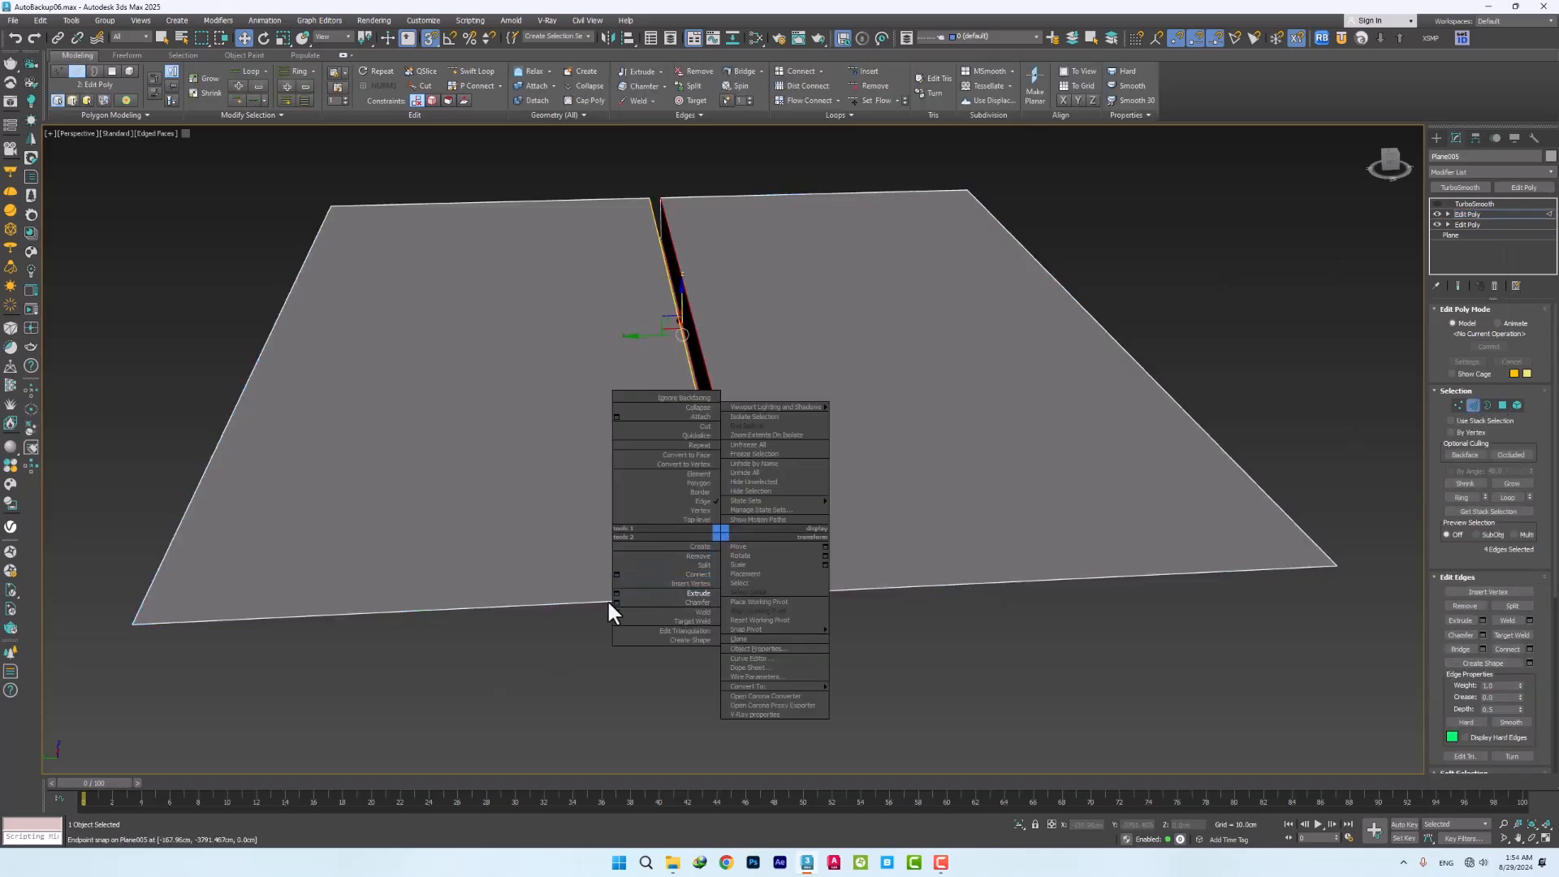
left_click(616, 602)
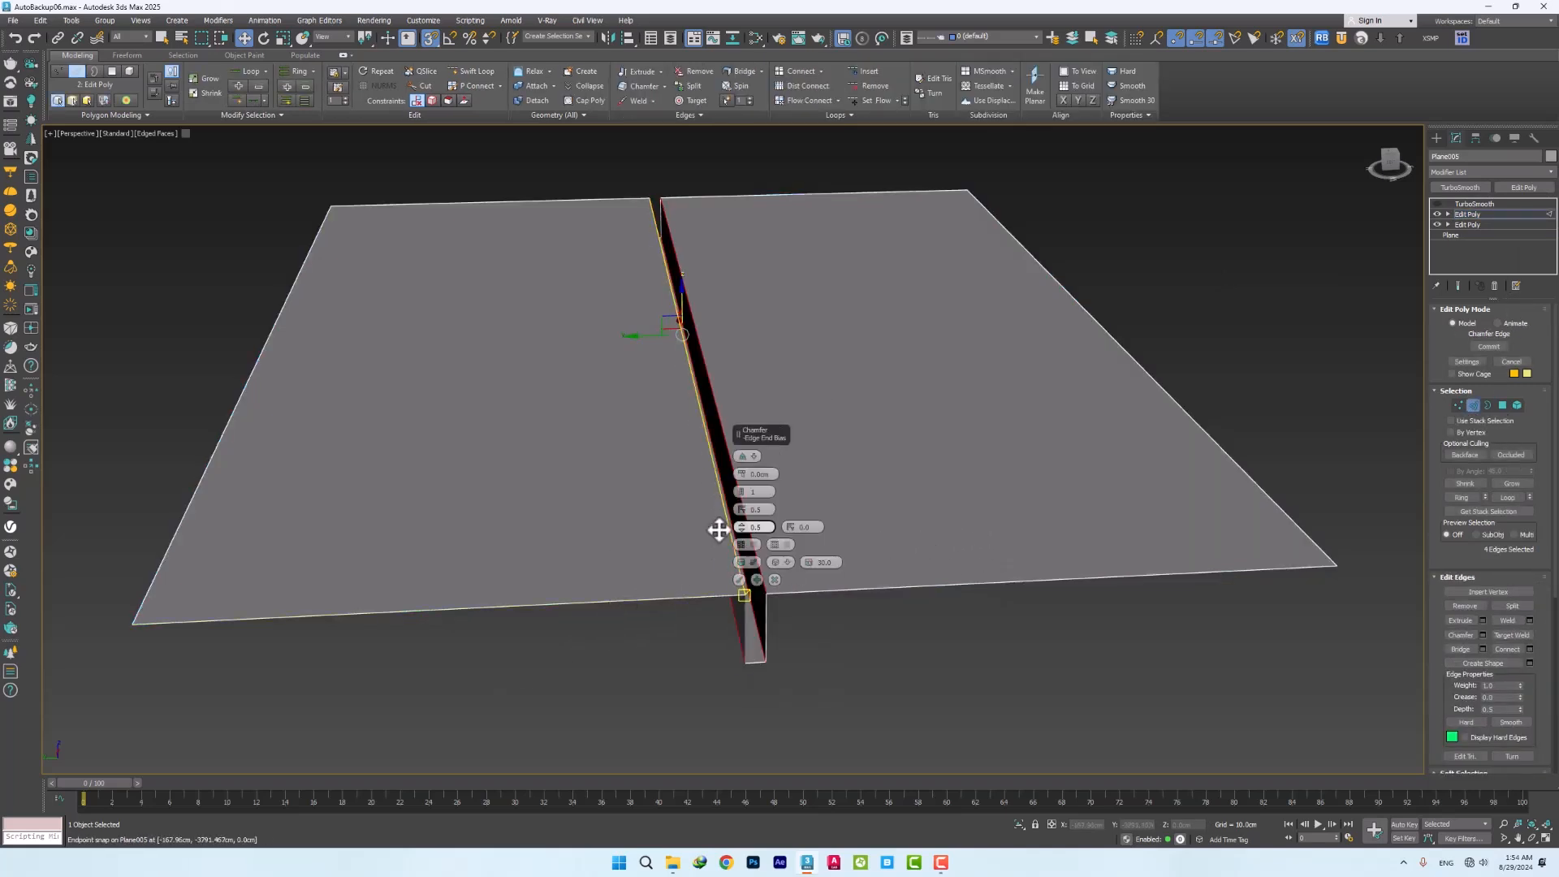
left_click_drag(739, 468, 743, 495)
middle_click_drag(742, 495, 797, 588, "alt")
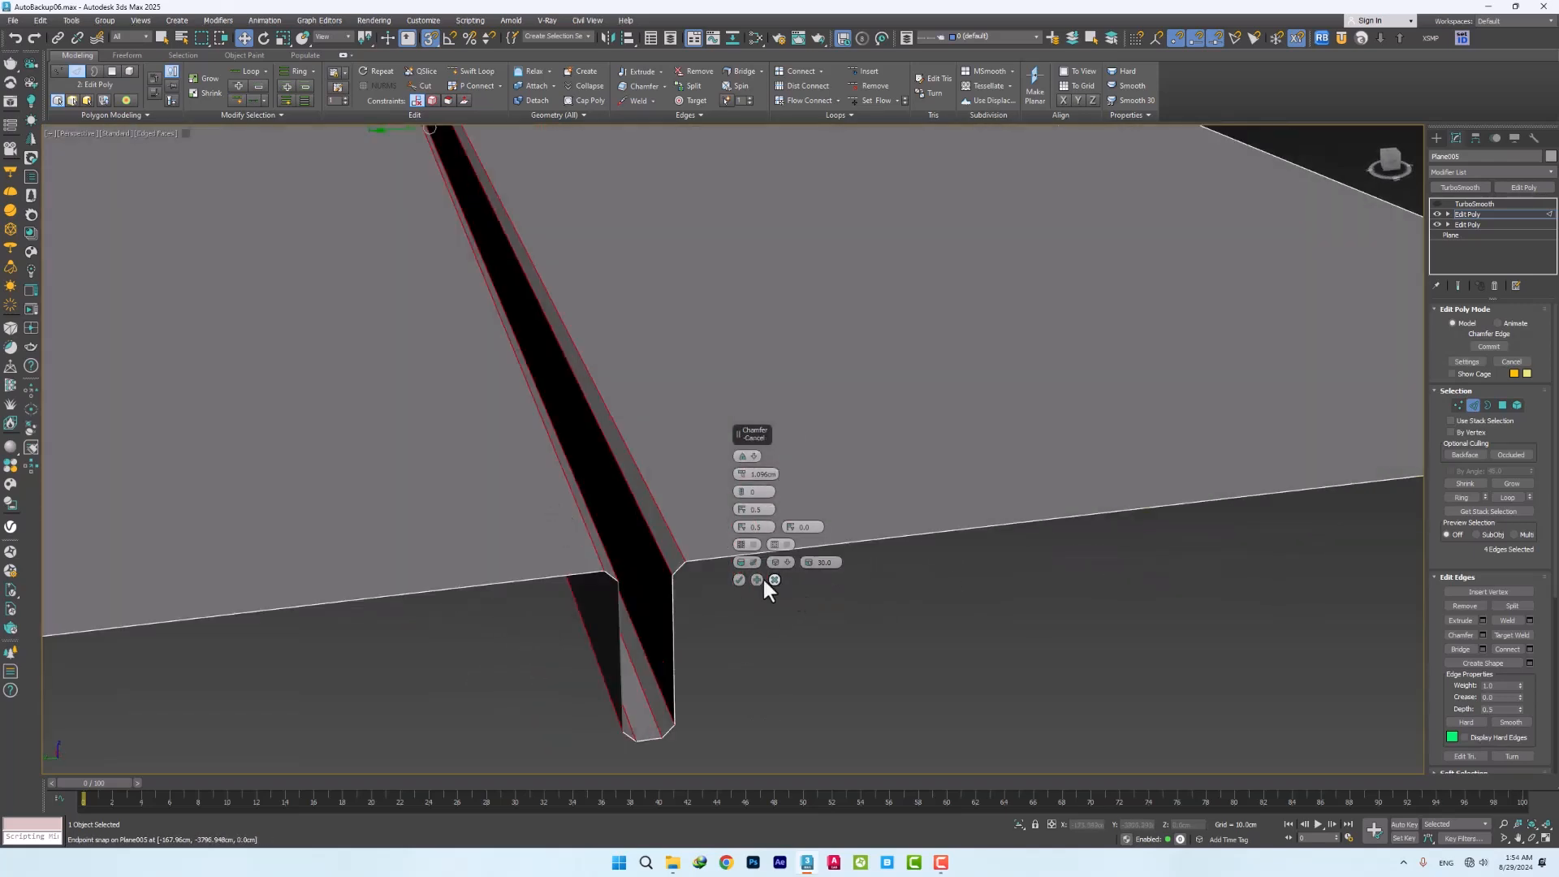
left_click(739, 580)
Turn TurboSmooth back on for the copied plane and inspect its groove shaded without edged faces
left_click(1463, 205)
left_click(1437, 204)
left_click(768, 560)
mouse_move(768, 560)
middle_mouse_down("alt")
mouse_move(723, 411)
mouse_move(762, 491)
mouse_move(719, 418)
mouse_move(801, 512)
mouse_move(735, 505)
mouse_move(814, 568)
middle_mouse_up("alt")
scroll(762, 491, "down", 6)
key("F4")
scroll(814, 601, "up", 5)
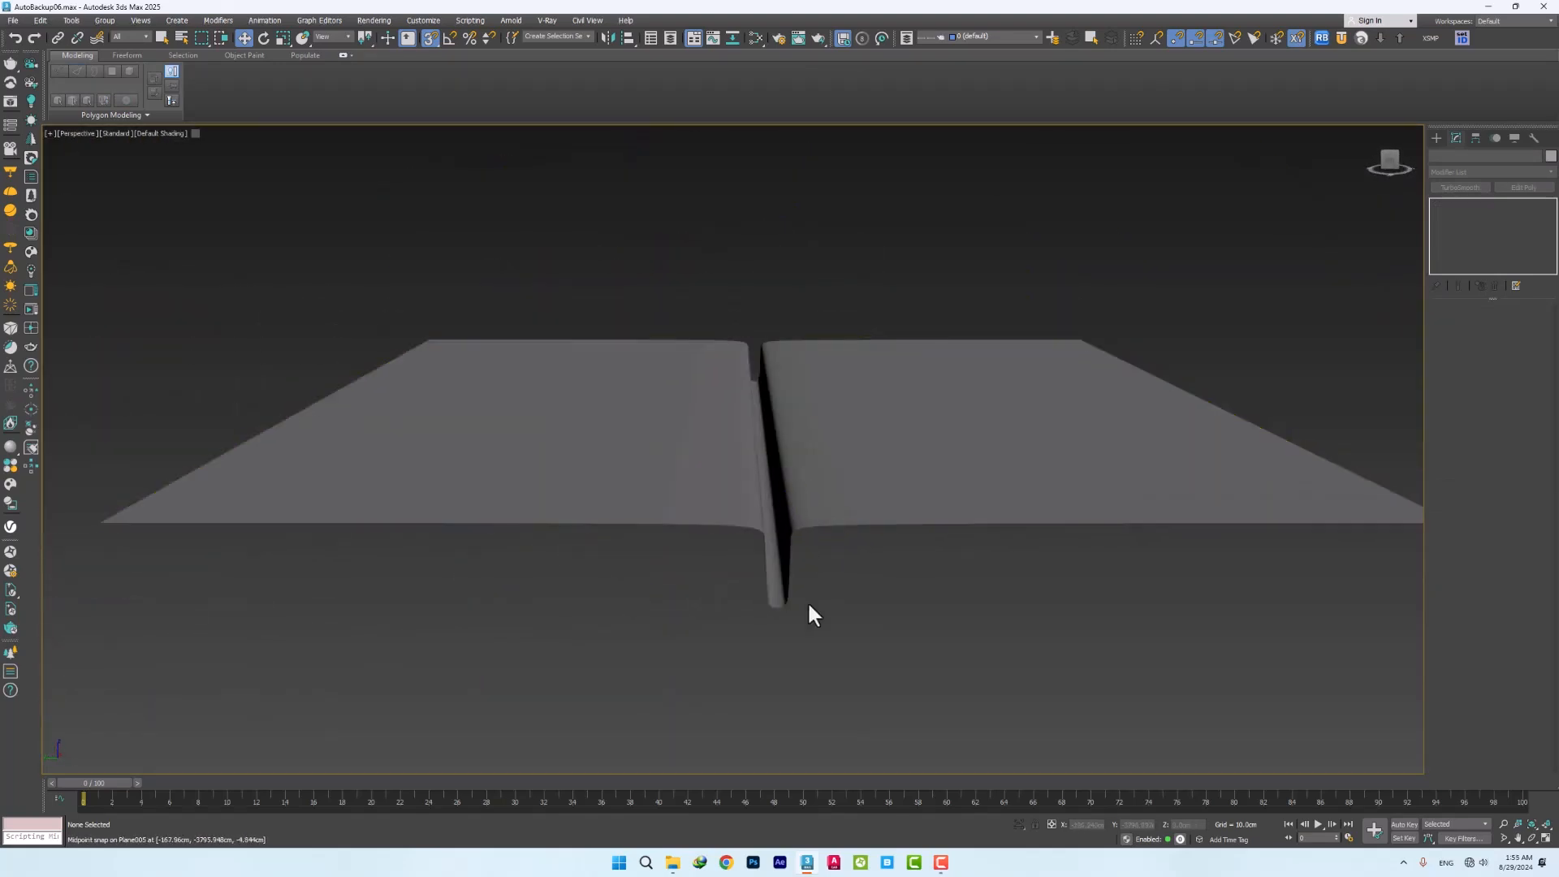
Compare the smoothed groove with and without its edge chamfers by toggling the upper Edit Poly modifier's visibility
left_click(814, 601)
left_click(1436, 212)
left_click(1436, 213)
left_click(1437, 213)
left_click(1436, 213)
left_click(1436, 213)
left_click(1437, 212)
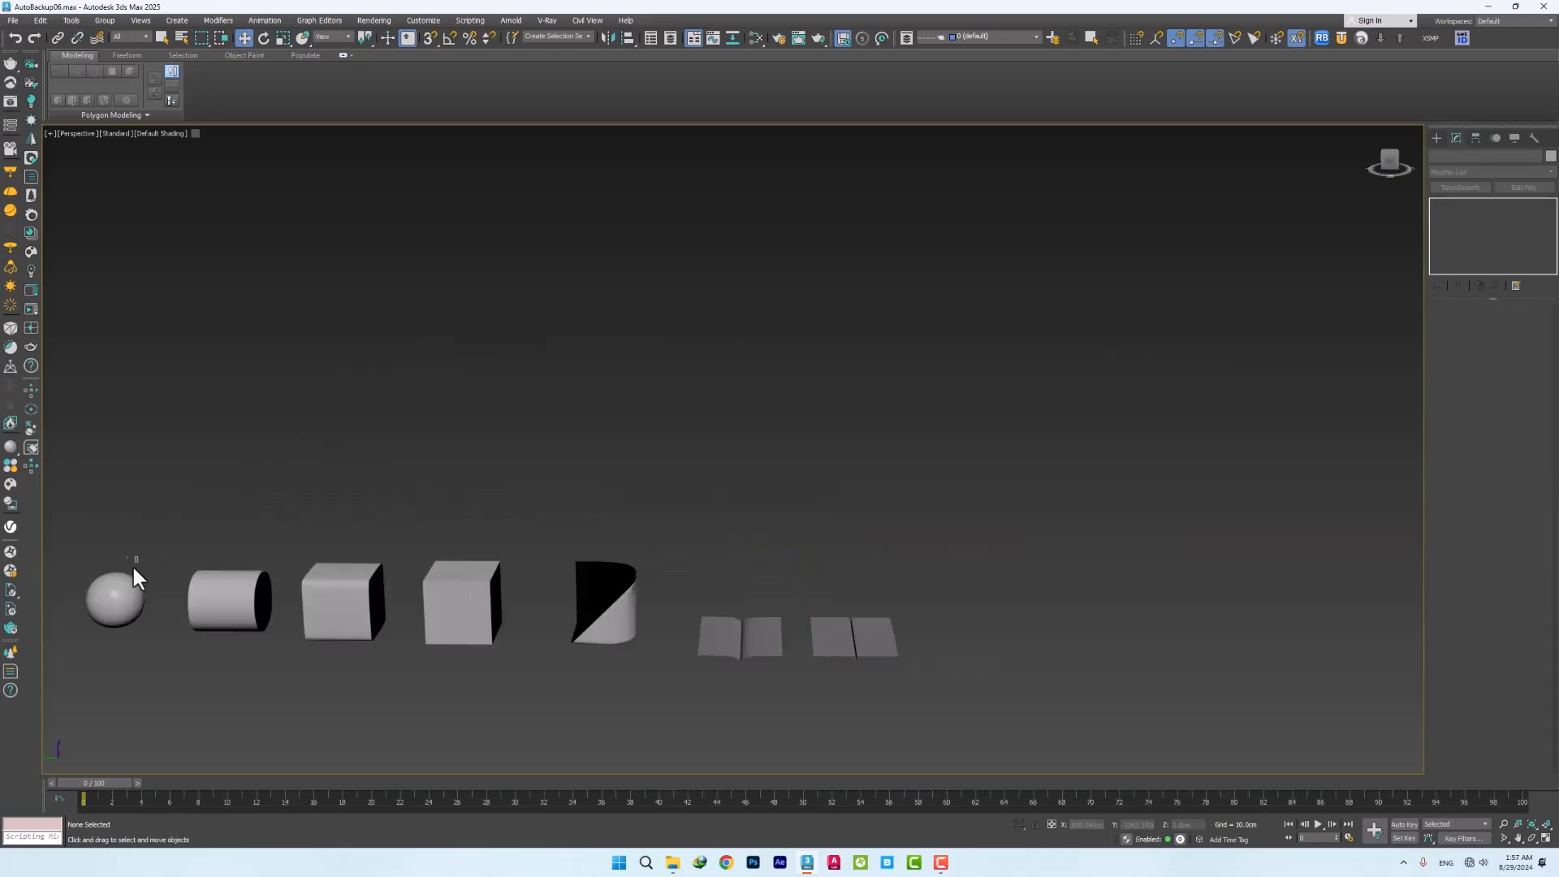
Copy the sphere-like smoothed box to the far end of the row and add an Edit Poly modifier between its Box and TurboSmooth
left_click(112, 627)
mouse_move(89, 632)
left_mouse_down("shift")
mouse_move(1020, 655)
mouse_move(975, 661)
left_mouse_up("shift")
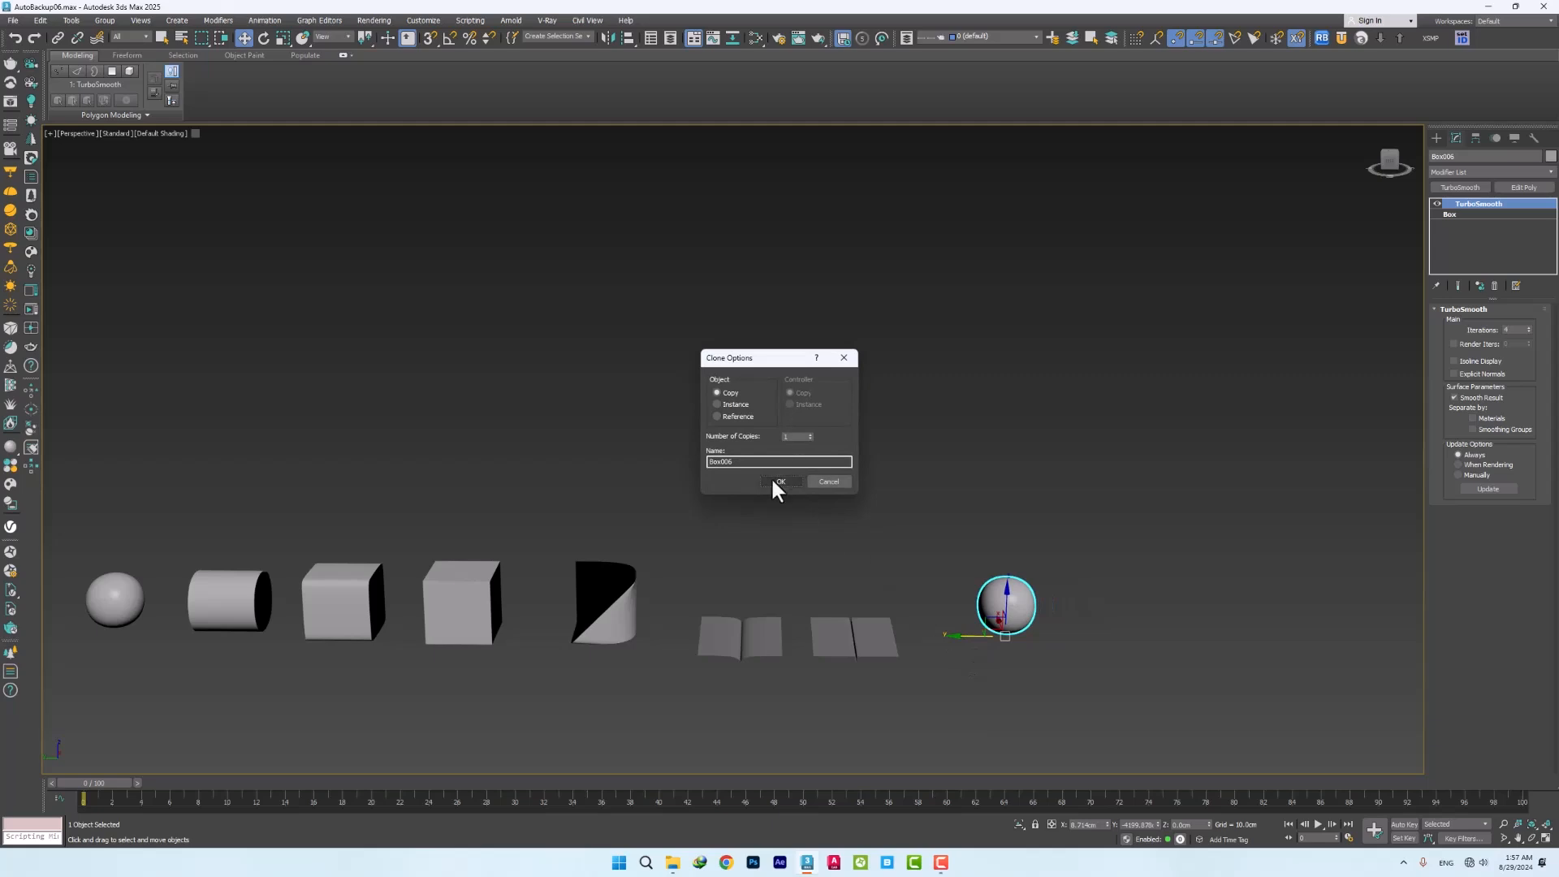
left_click(778, 482)
middle_click_drag(912, 584, 605, 571)
scroll(700, 592, "up", 3)
left_click(1449, 214)
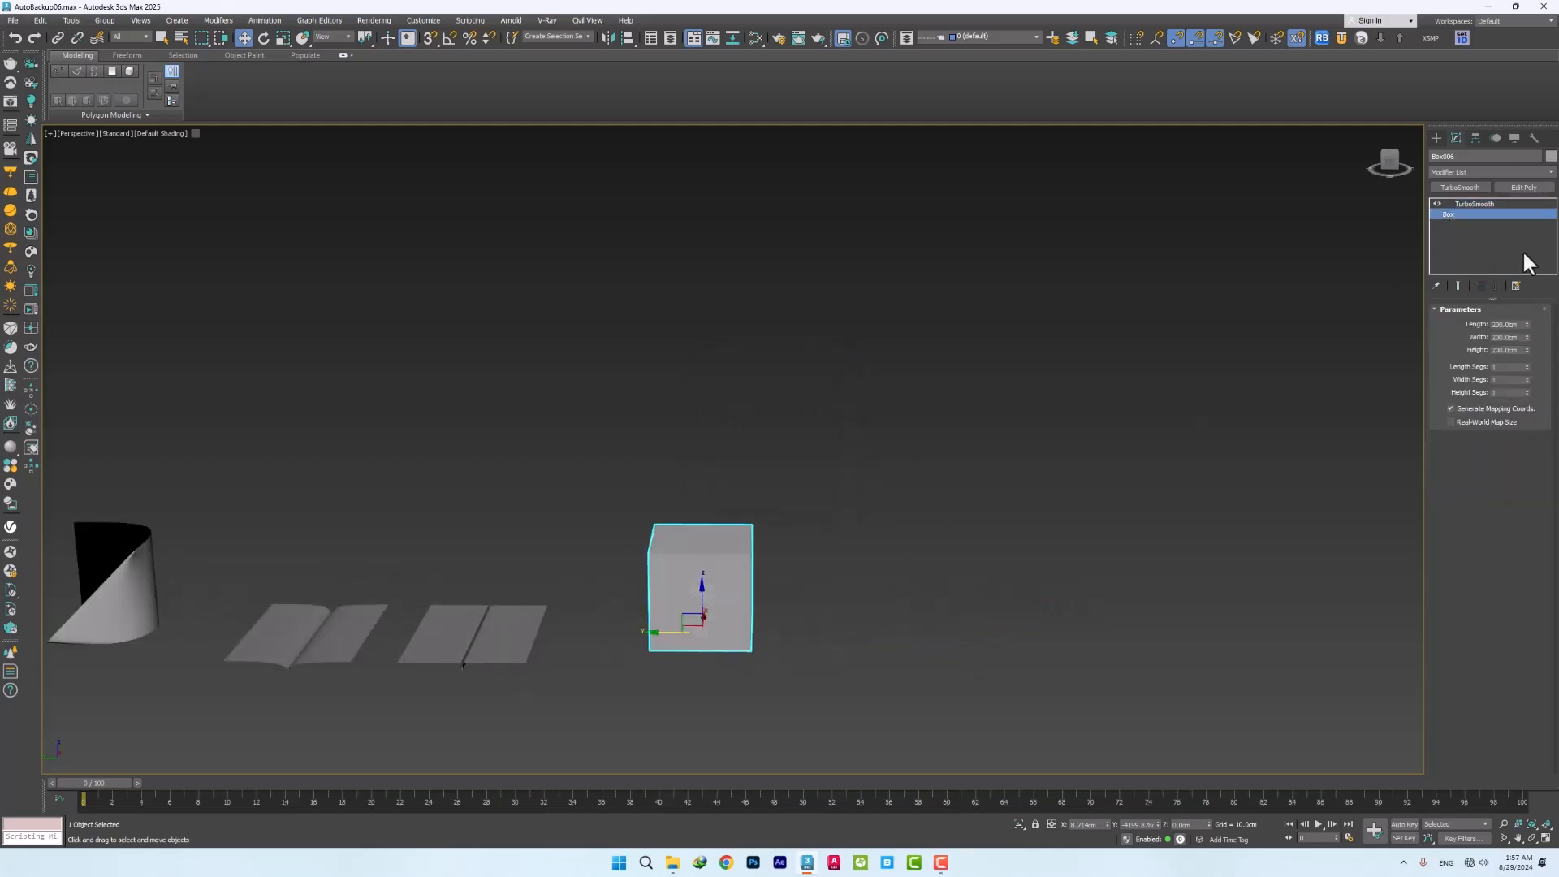
left_click(1524, 187)
Inset the copied box's upper polygon by about 22.6 cm, with edged faces displayed
scroll(695, 567, "up", 3)
key("4")
left_click(699, 495)
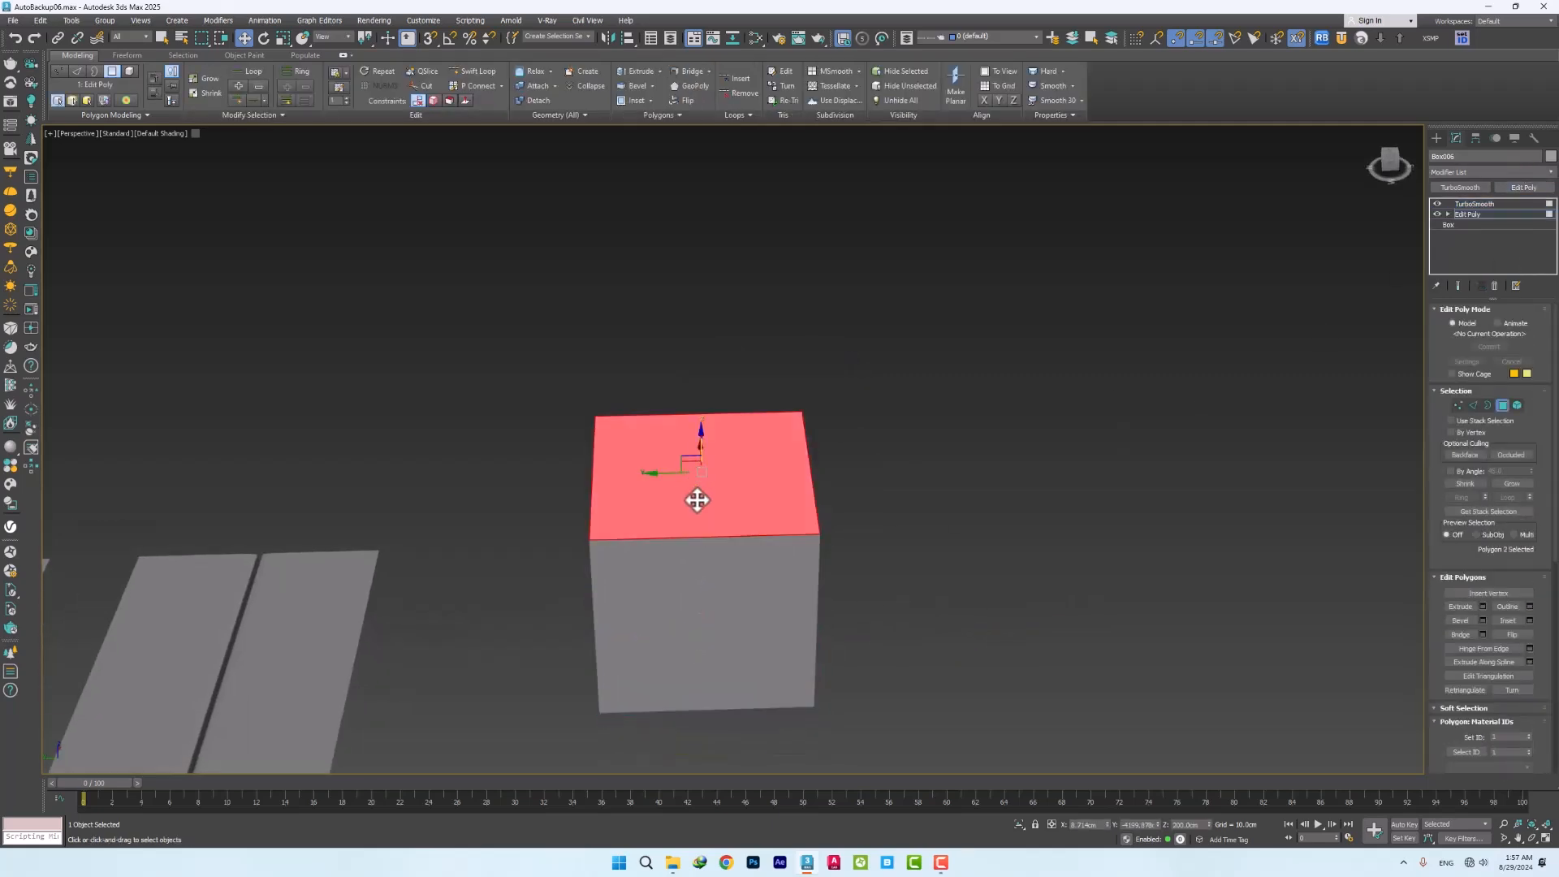
right_click(691, 495)
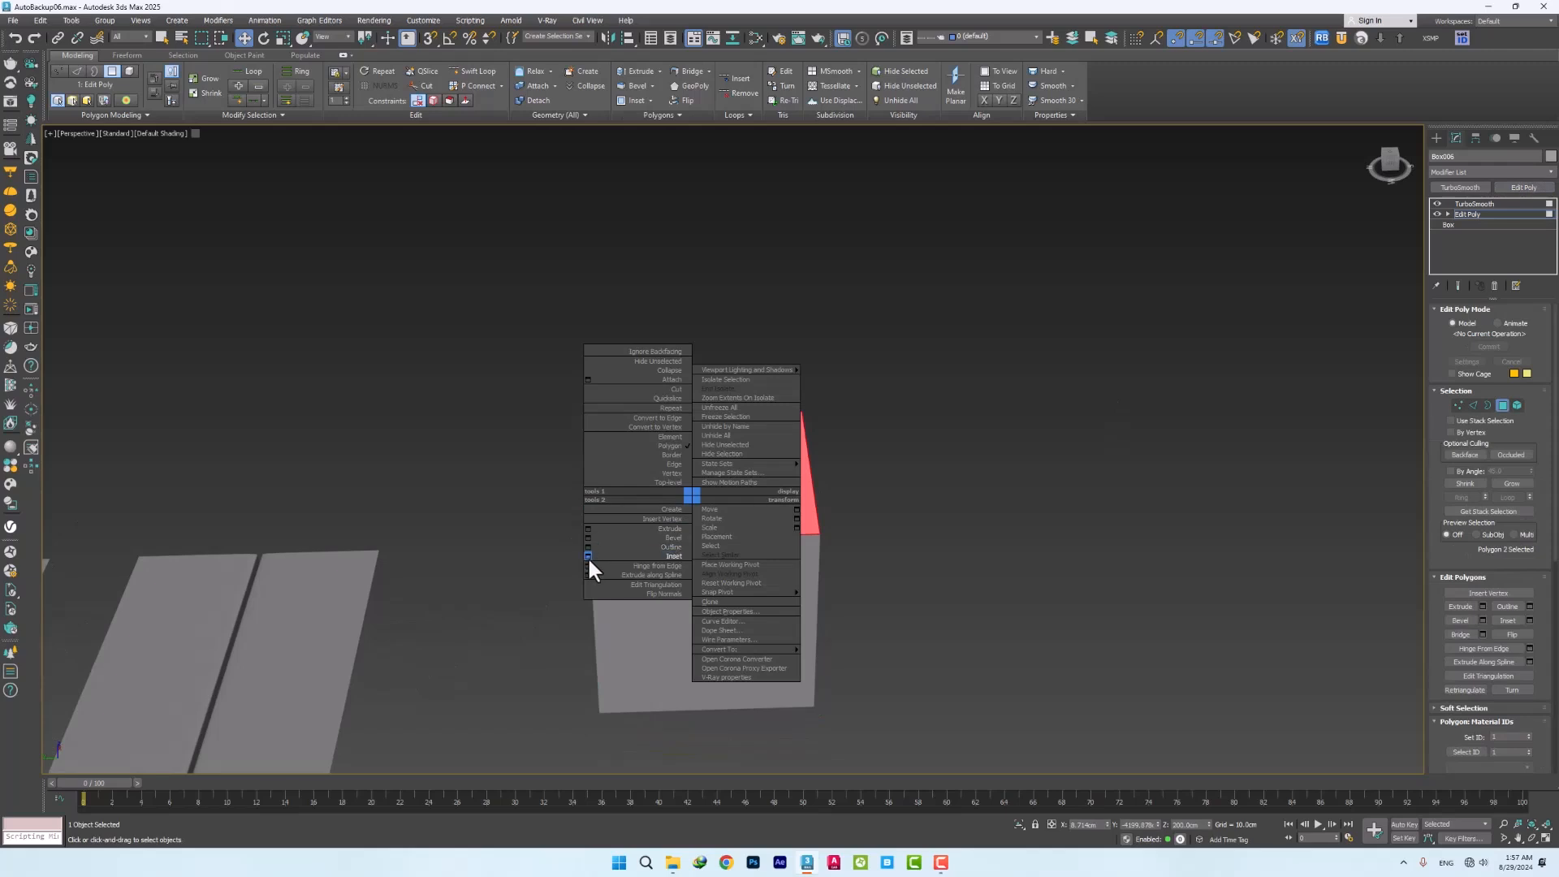
left_click(587, 557)
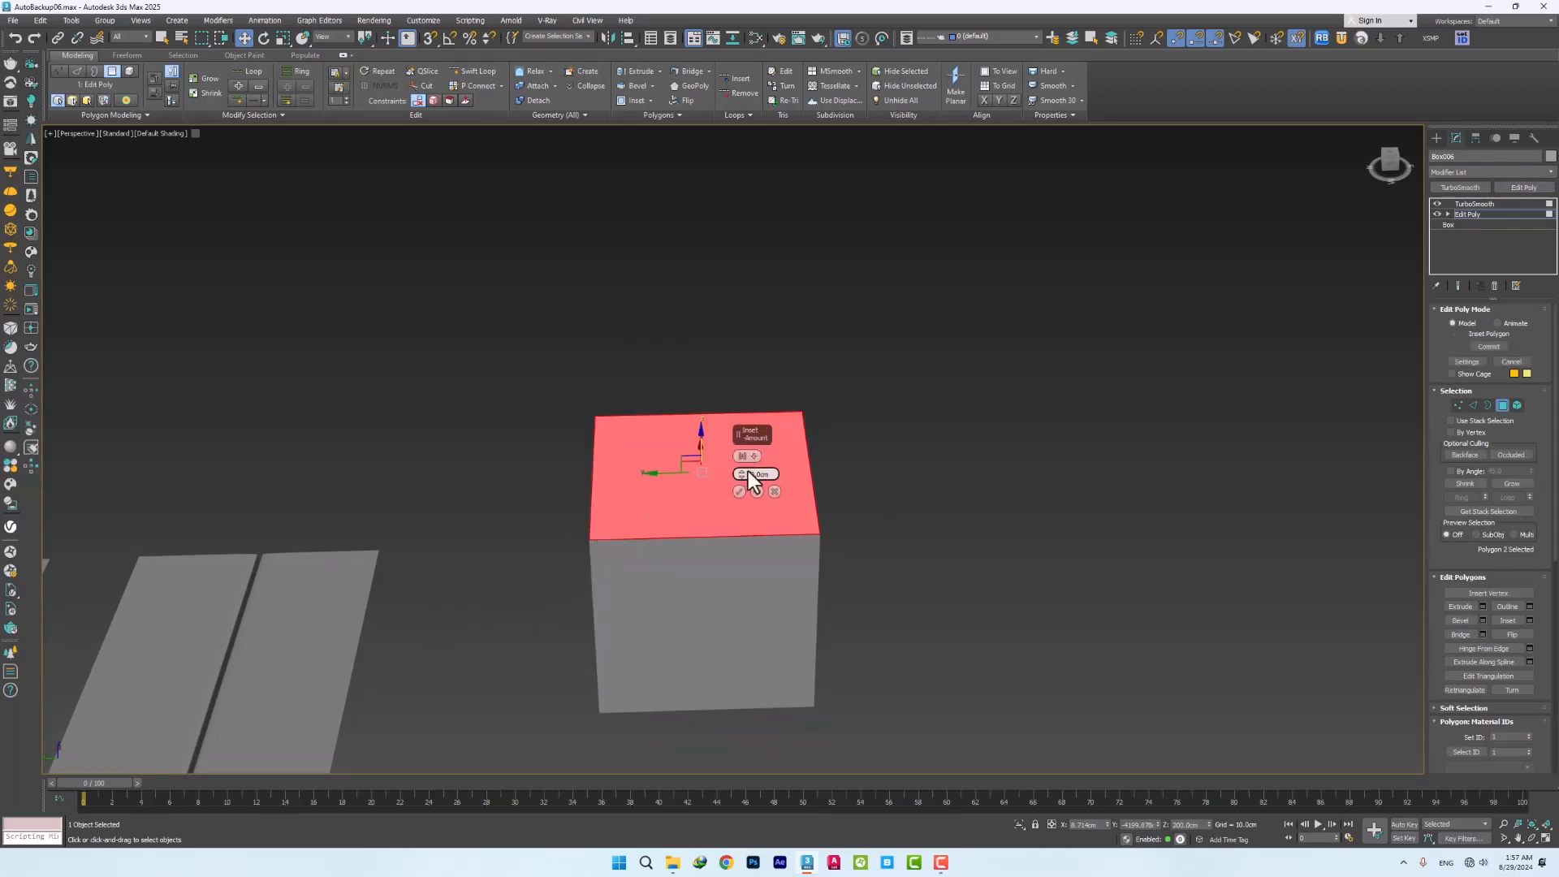
left_click_drag(743, 474, 723, 301)
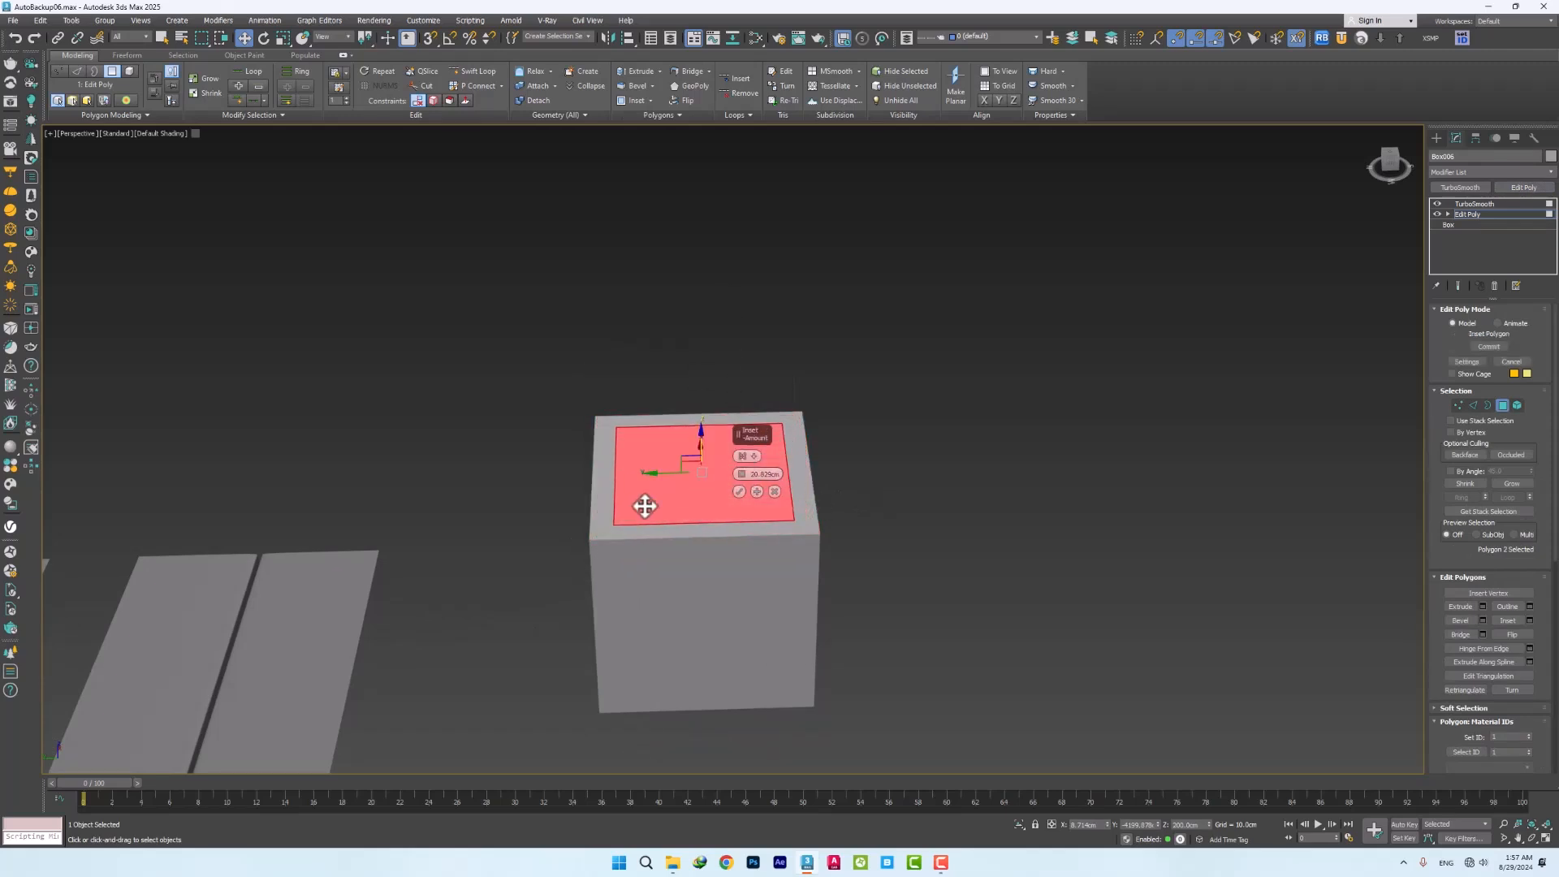
scroll(654, 487, "up", 5)
left_click_drag(741, 480, 745, 445)
key("F4")
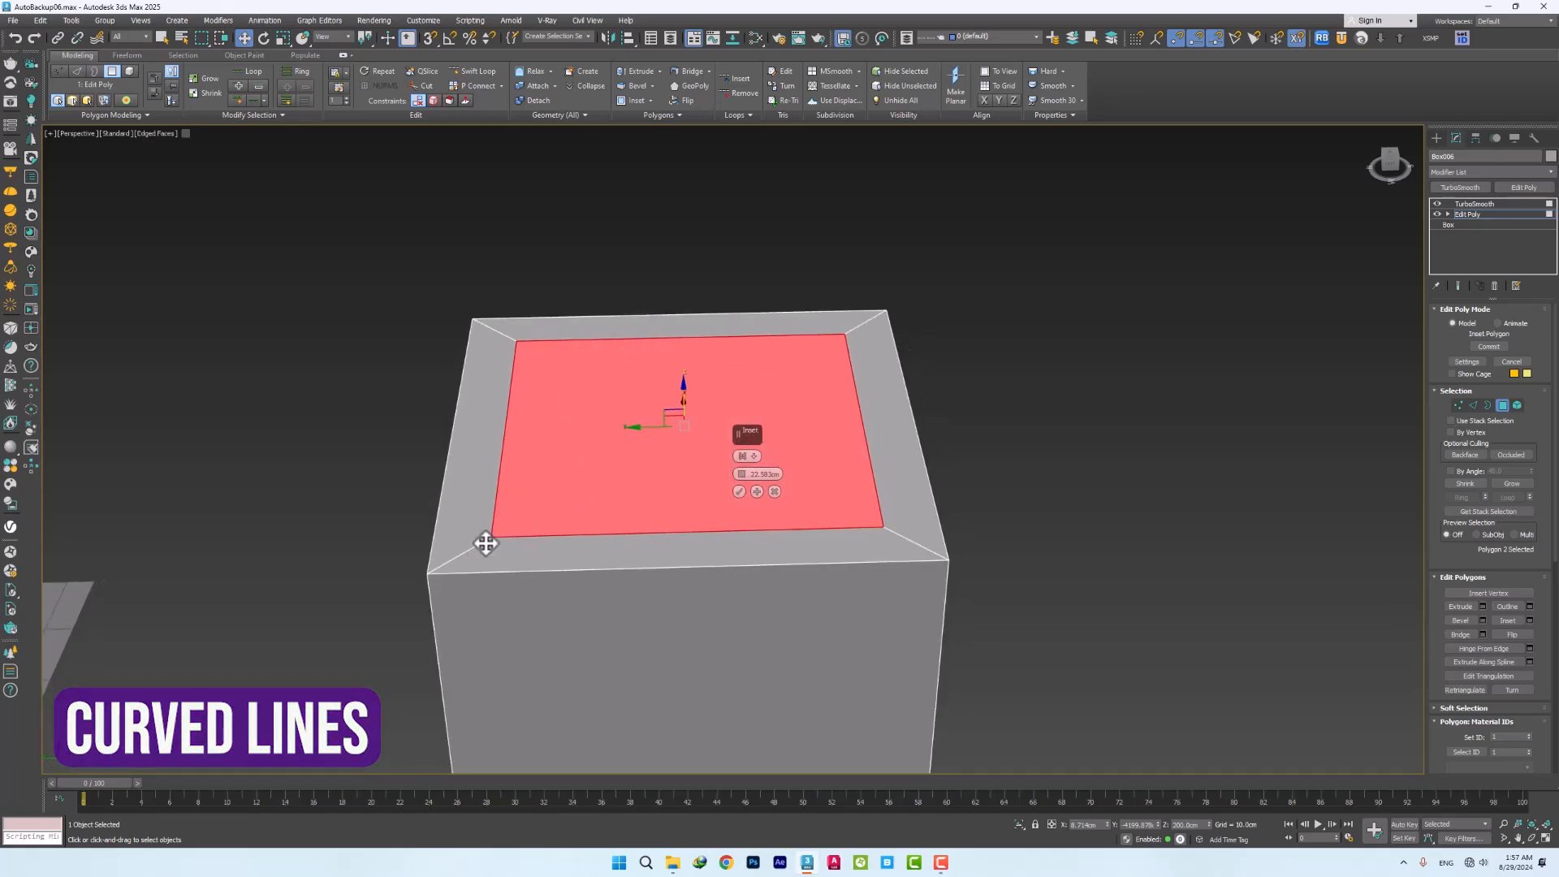
left_click(739, 491)
Extrude the inset polygon straight down into the box to form a recess and view it at the TurboSmooth level
middle_click_drag(739, 492, 710, 460, "alt")
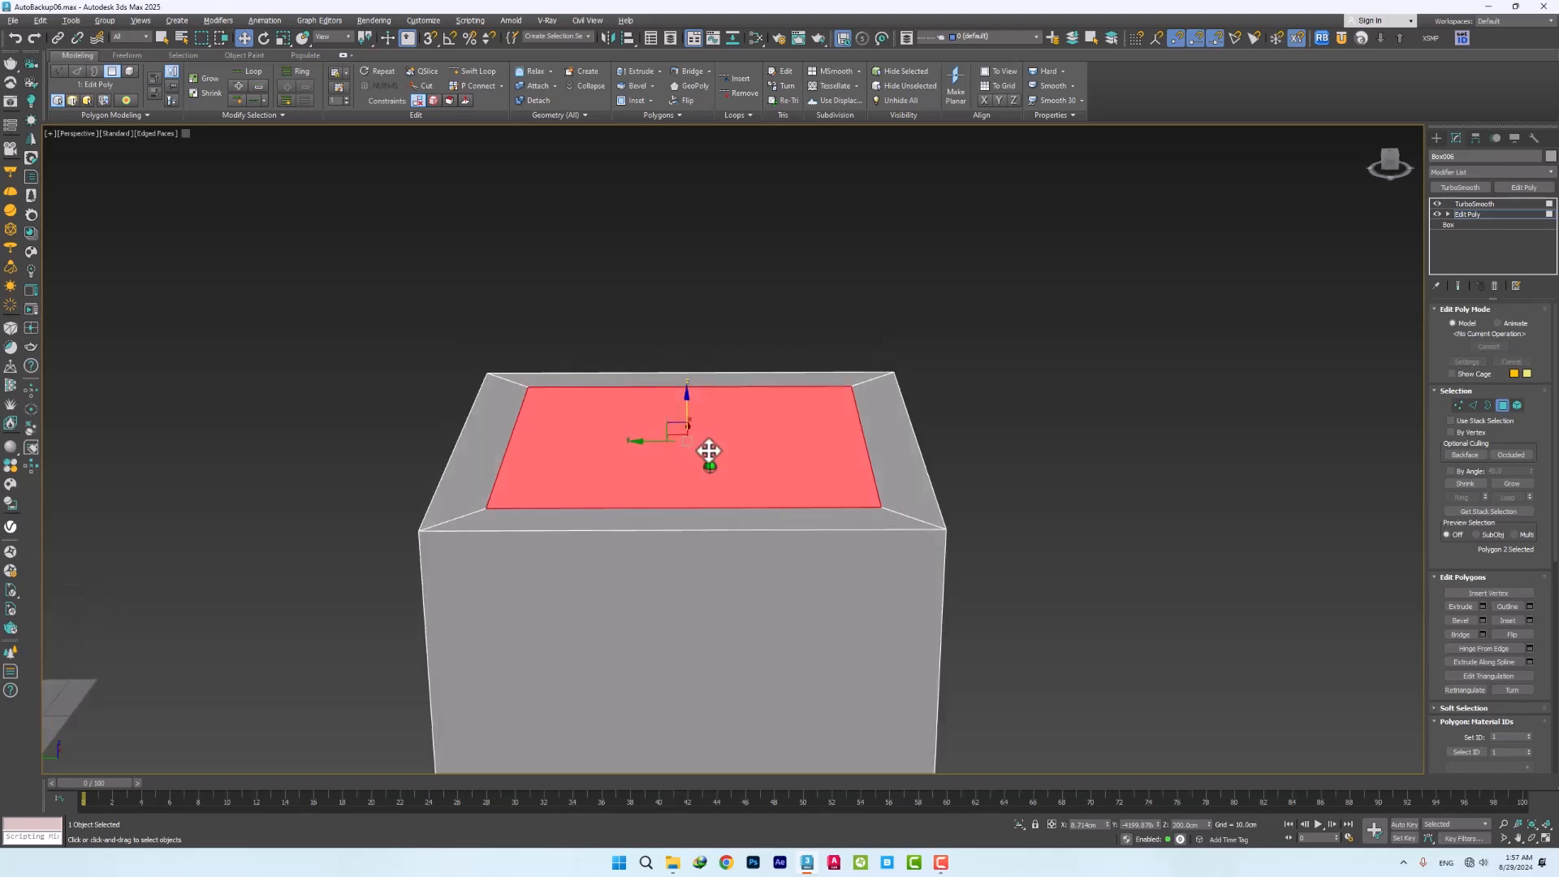
left_click_drag(689, 404, 700, 496)
left_click(1501, 403)
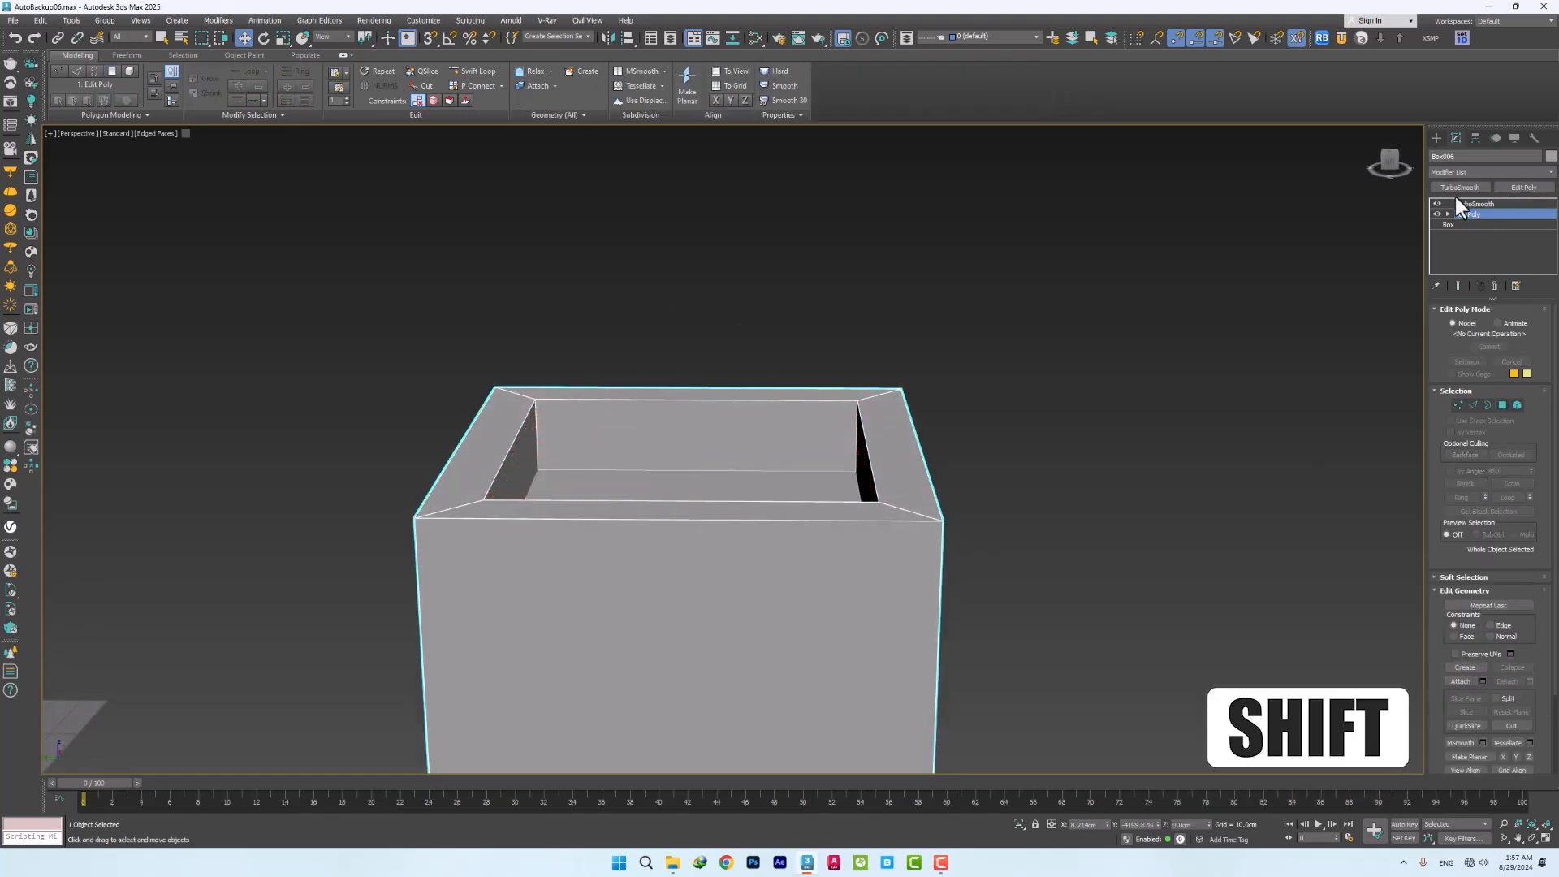
left_click(1468, 203)
middle_click_drag(588, 524, 642, 540, "alt")
Delete the box's outer side and bottom polygons in Edit Poly
left_click(1497, 216)
middle_click_drag(673, 426, 682, 520)
key("4")
scroll(690, 552, "down", 5)
middle_click_drag(706, 574, 710, 487, "alt")
left_click_drag(852, 678, 317, 848)
middle_click_drag(569, 560, 599, 682, "alt")
key("Delete")
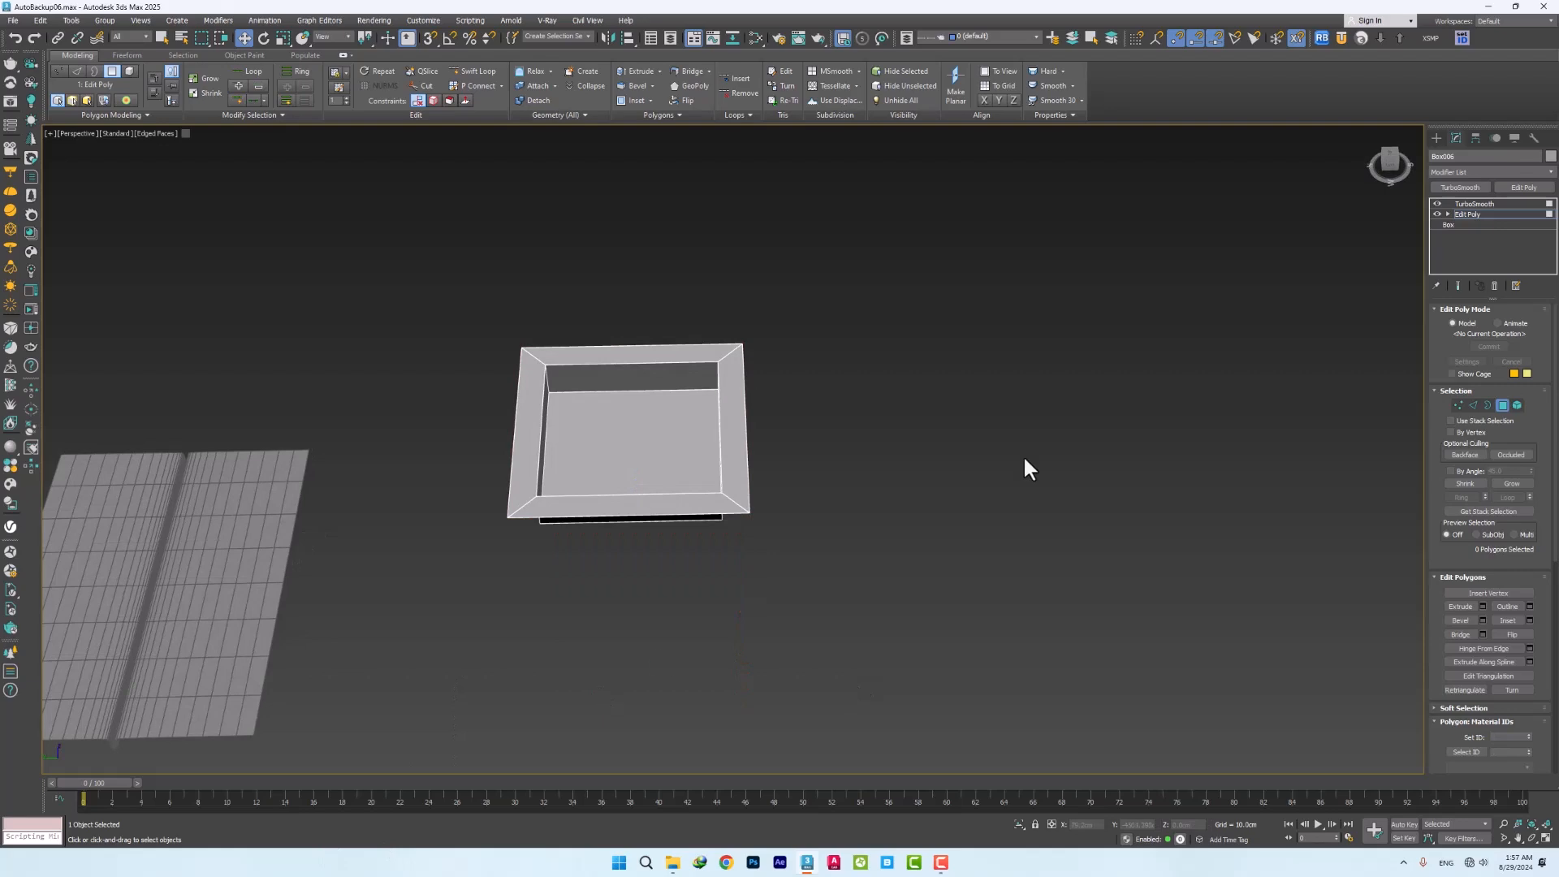
Compare the recessed box's smoothed form with its Edit Poly cage by switching levels and toggling the end result
left_click(1471, 203)
middle_click_drag(634, 449, 582, 421, "alt")
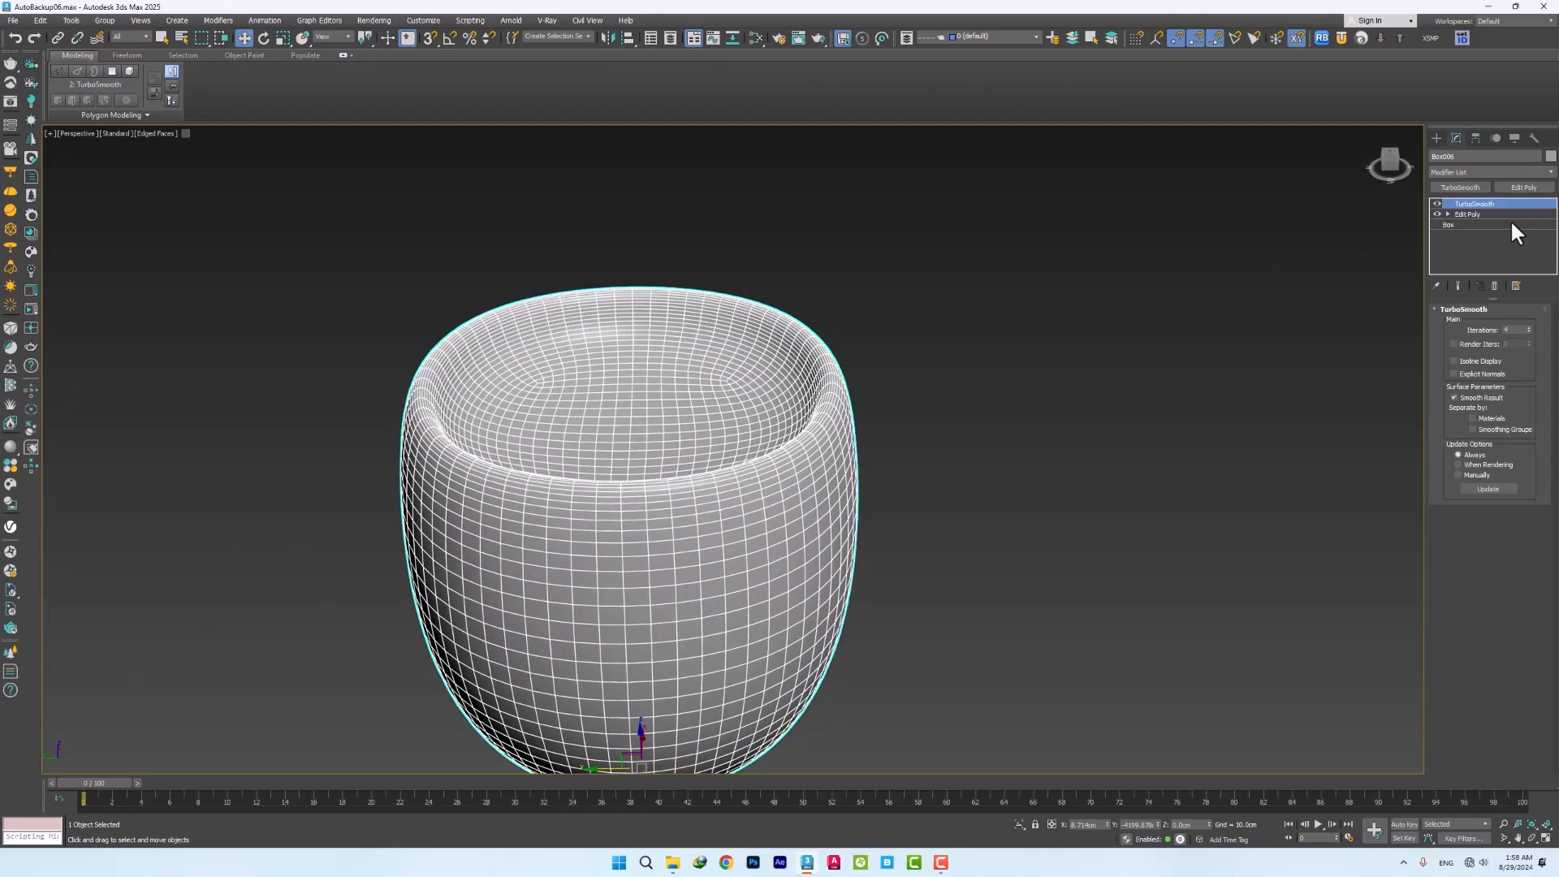
middle_click_drag(616, 380, 617, 406, "alt")
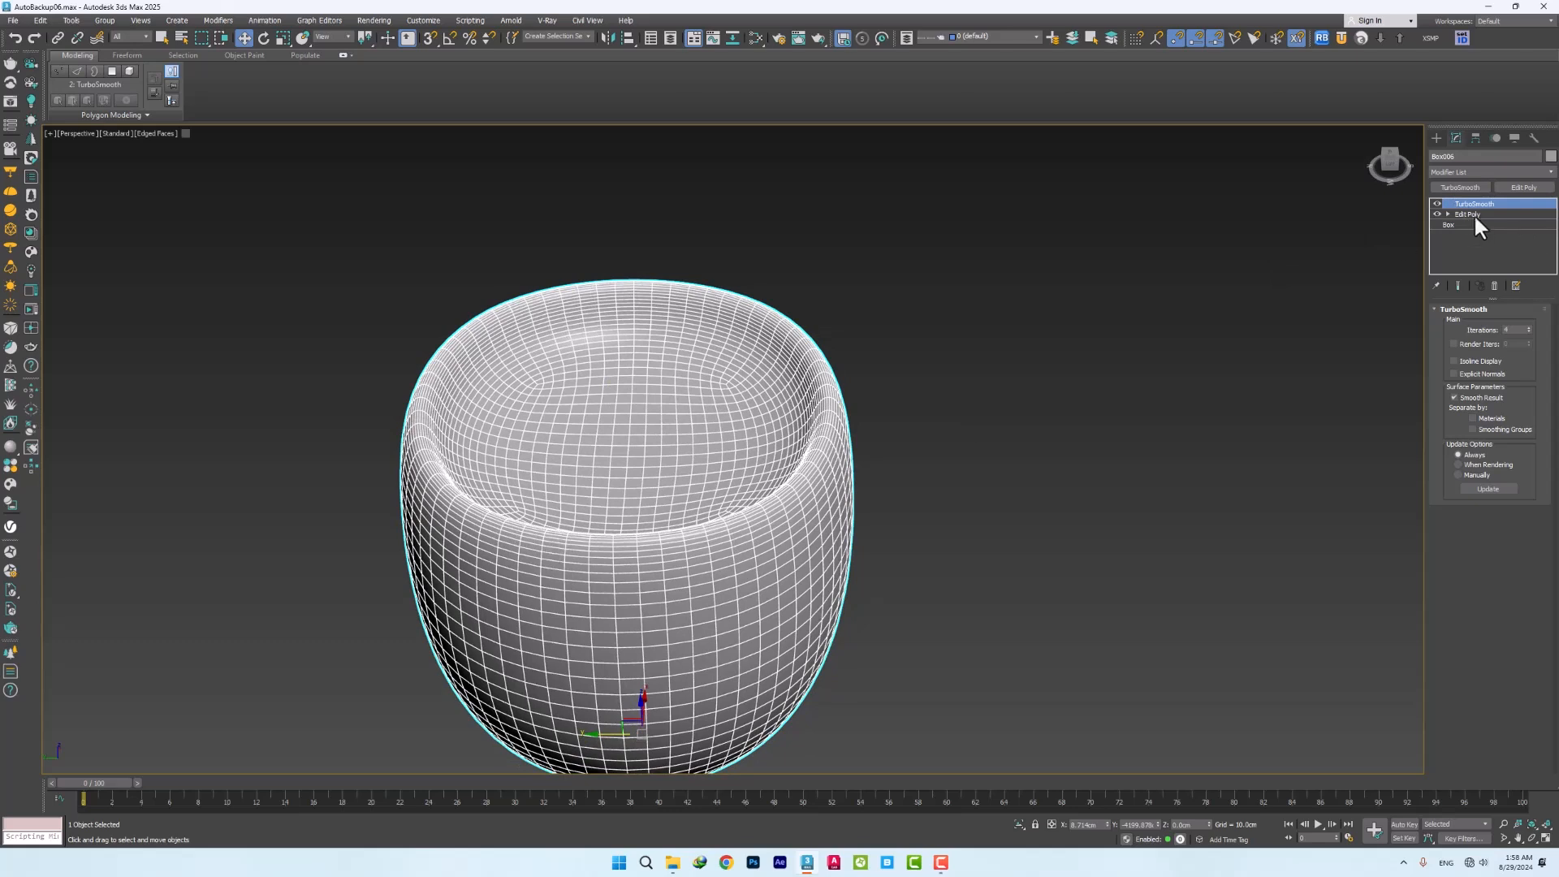
left_click(1468, 213)
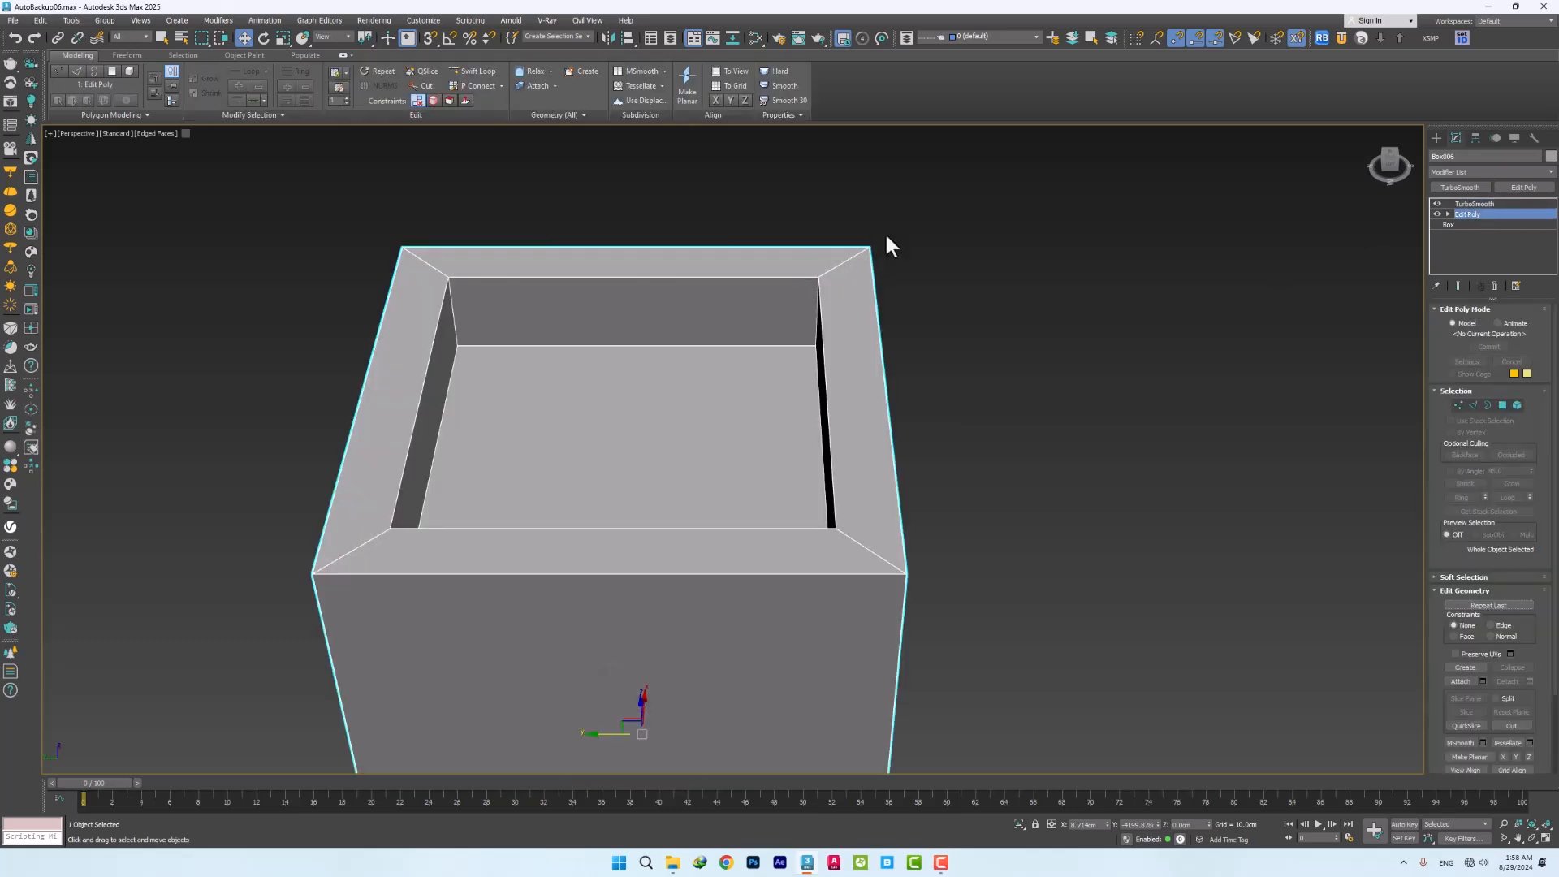
middle_click_drag(417, 270, 397, 302, "alt")
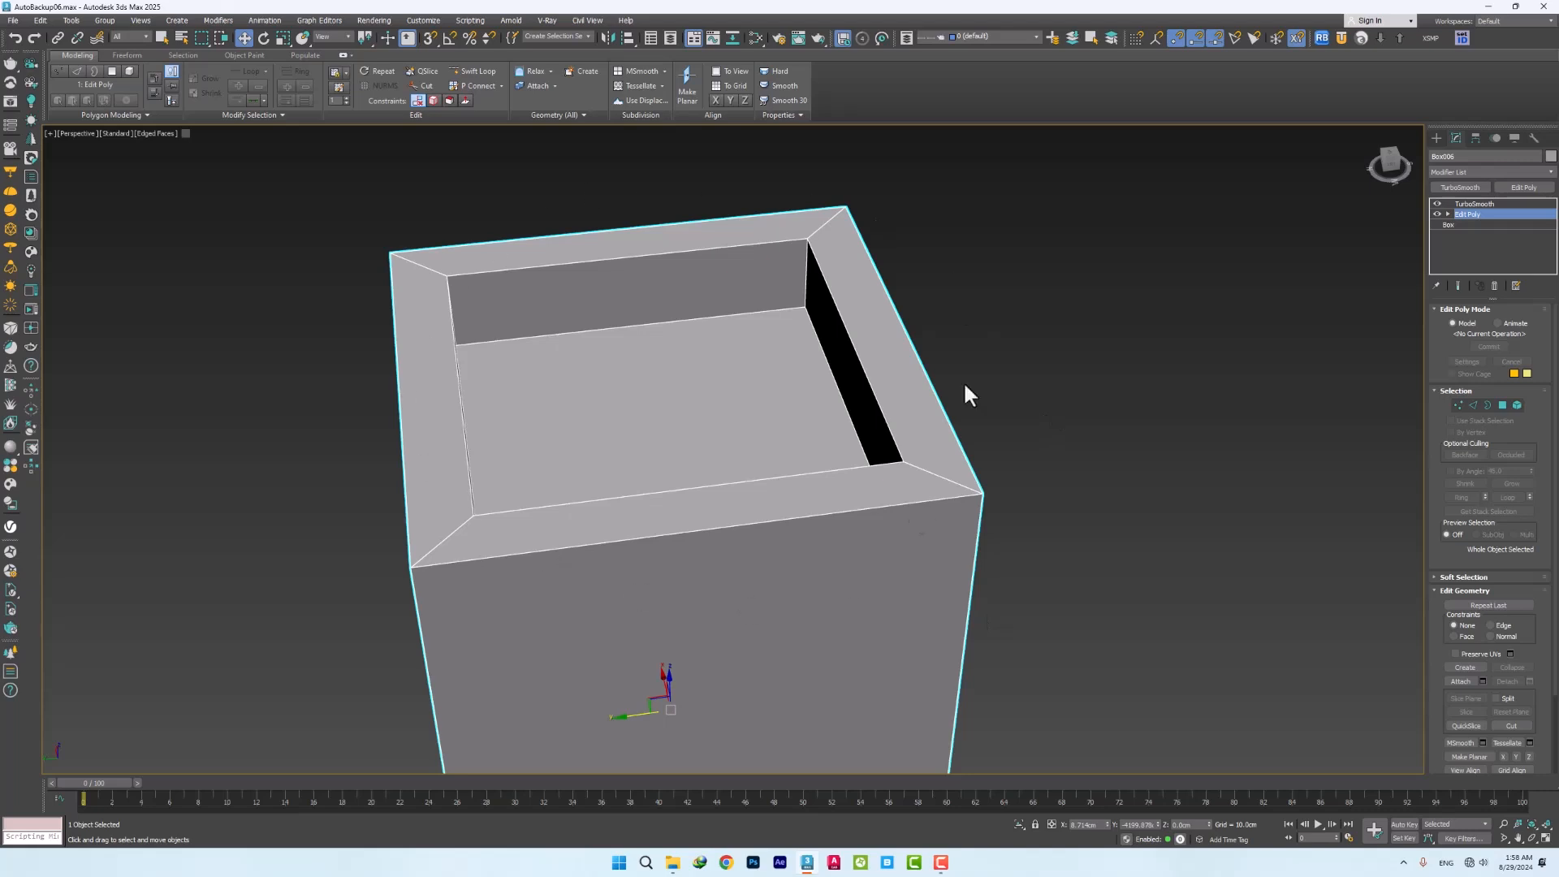
middle_click_drag(516, 473, 703, 374, "alt")
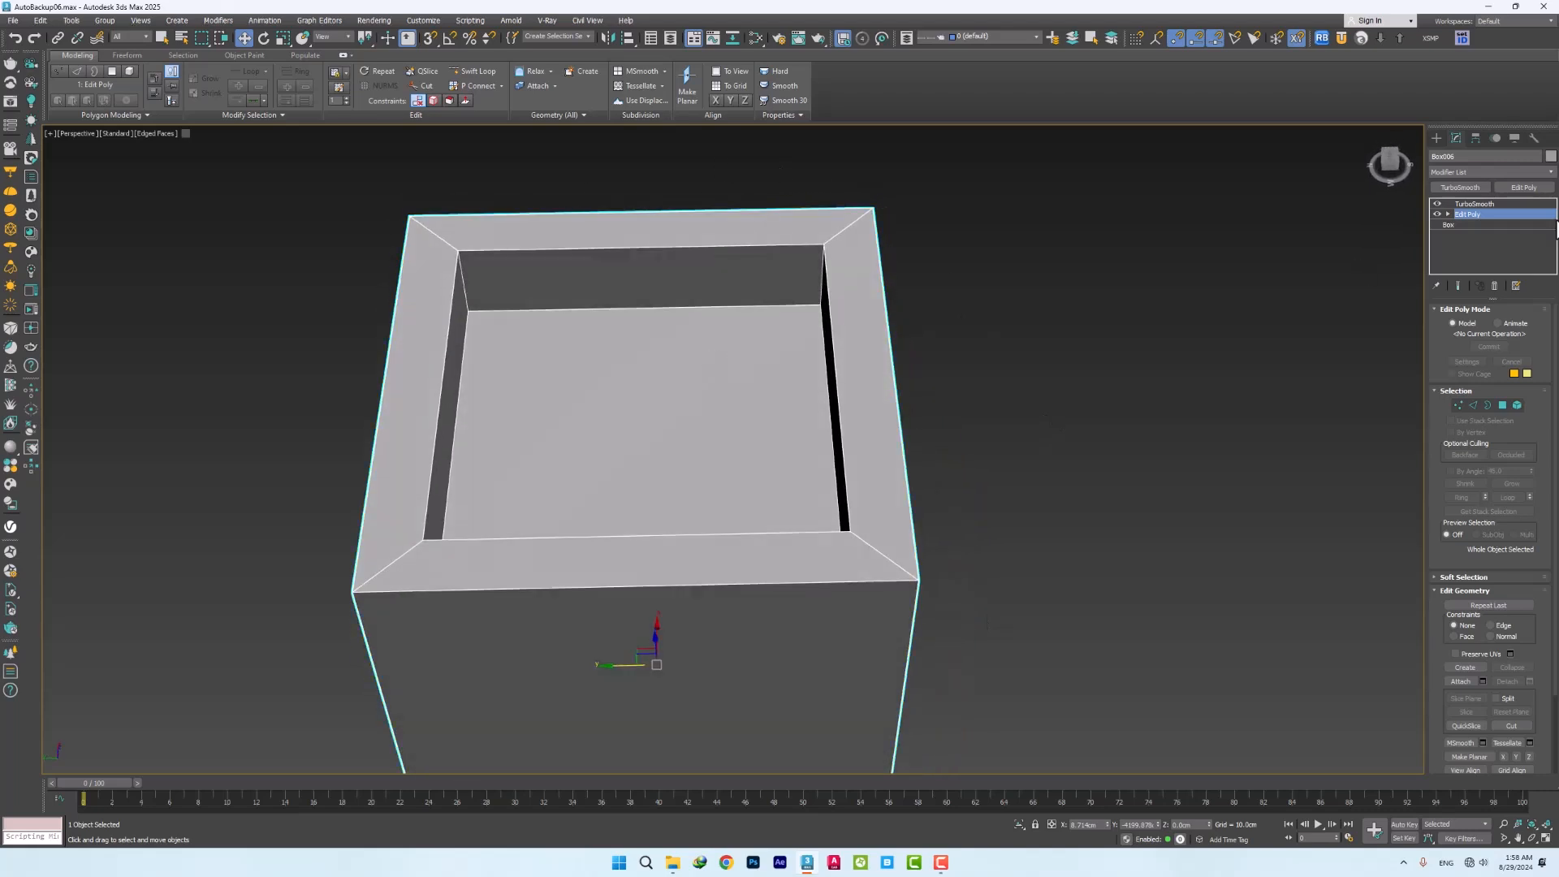
left_click(1458, 285)
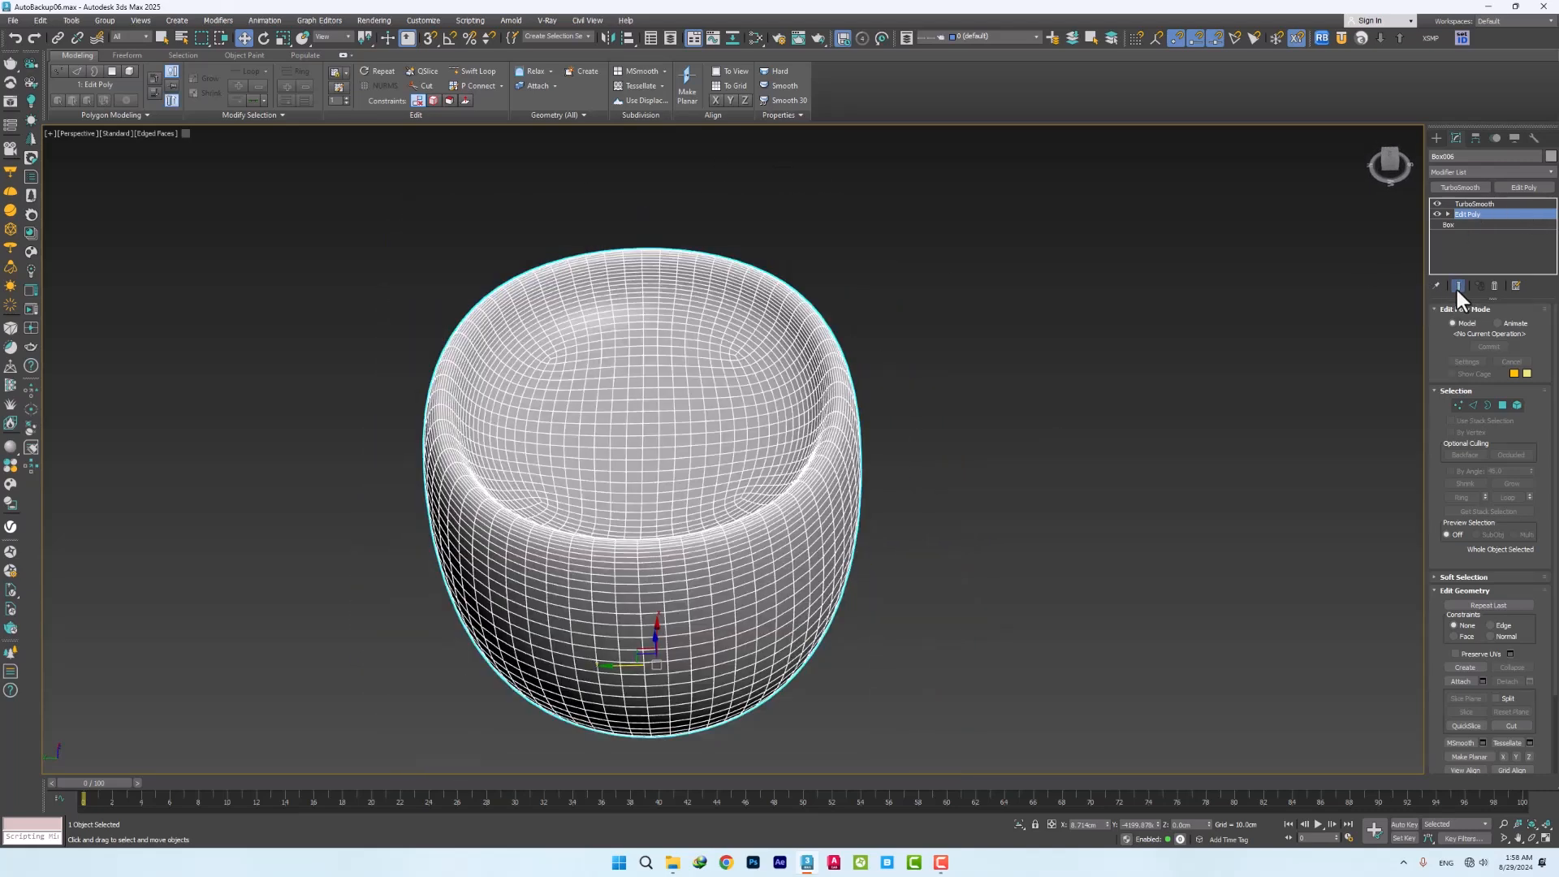
left_click(1459, 286)
Copy the smoothed recessed box to the free space at the end of the row
scroll(539, 497, "down", 6)
middle_click_drag(539, 498, 425, 471)
left_click_drag(412, 534, 635, 557, "shift")
left_click(782, 481)
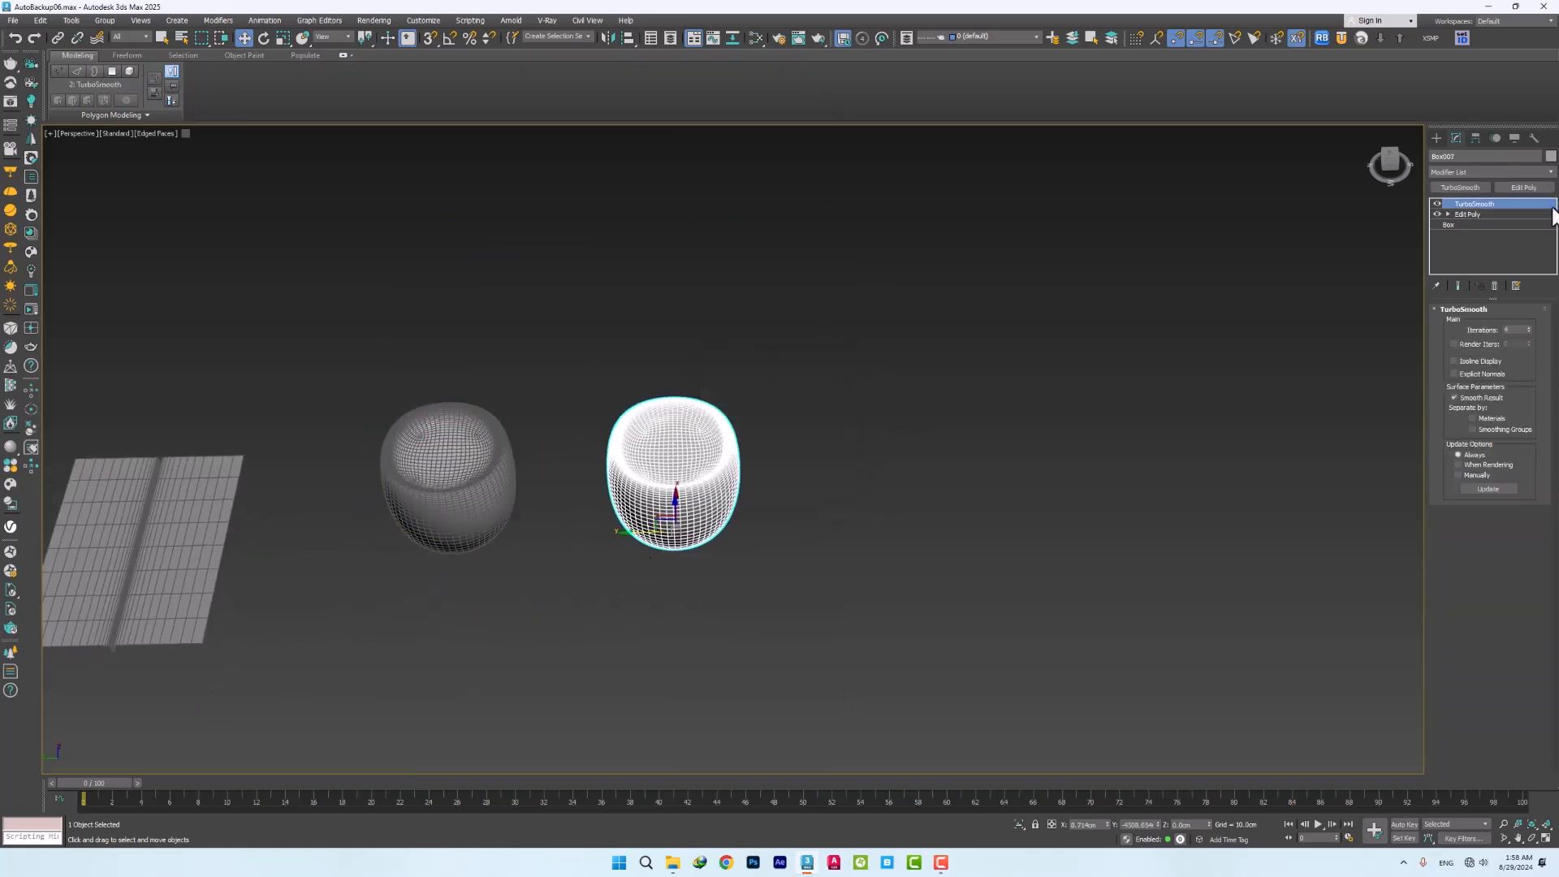
Delete the new copy's outer side and bottom polygons in Edit Poly, leaving only the rim and recess
left_click(1466, 213)
scroll(659, 459, "up", 3)
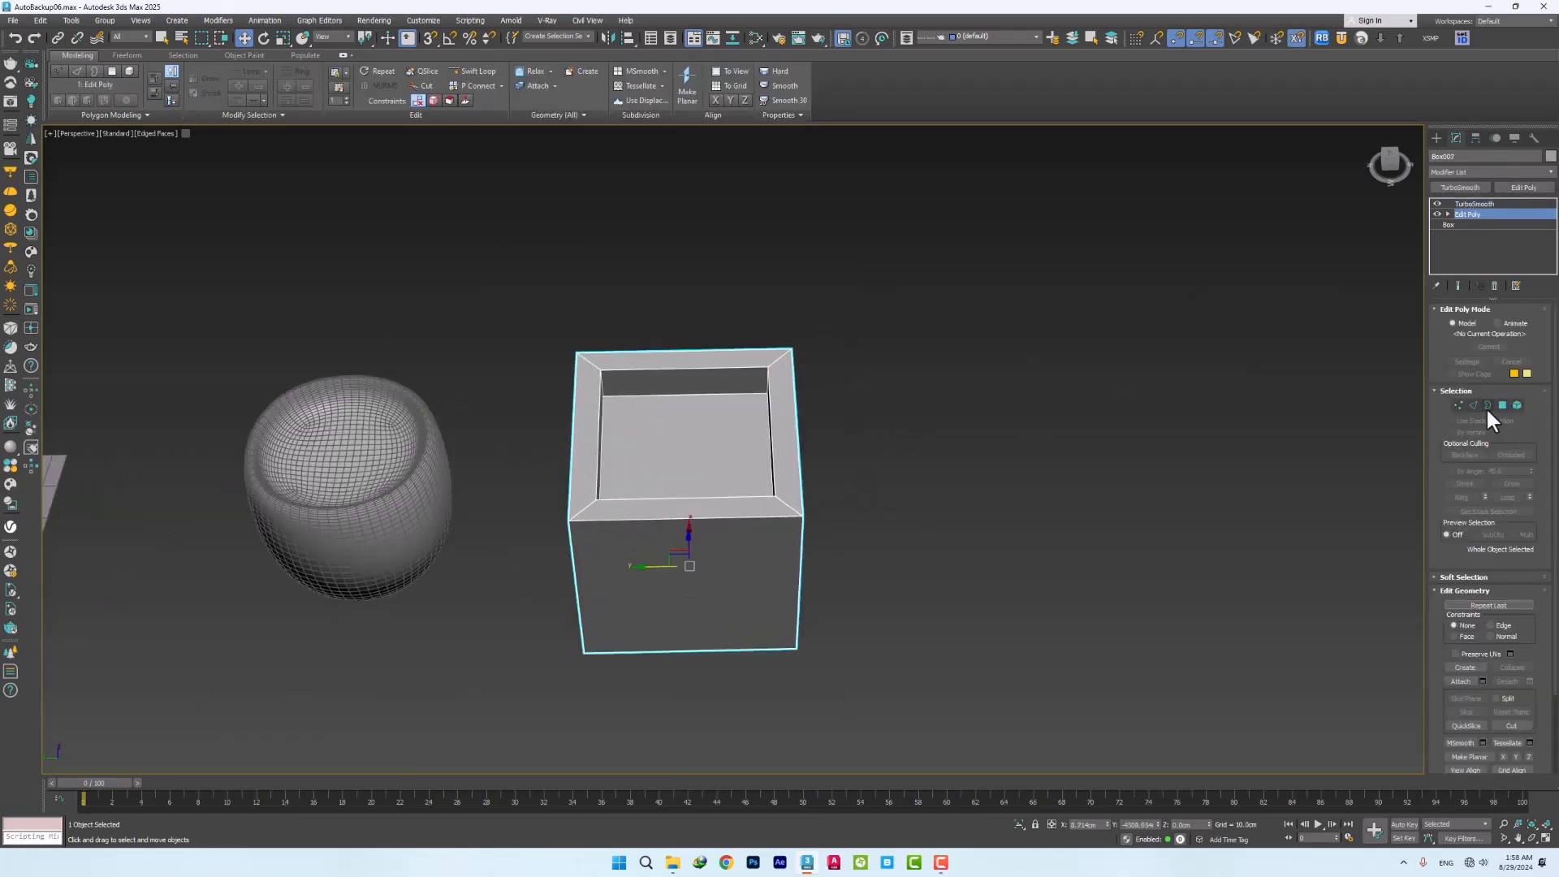
scroll(771, 363, "up", 2)
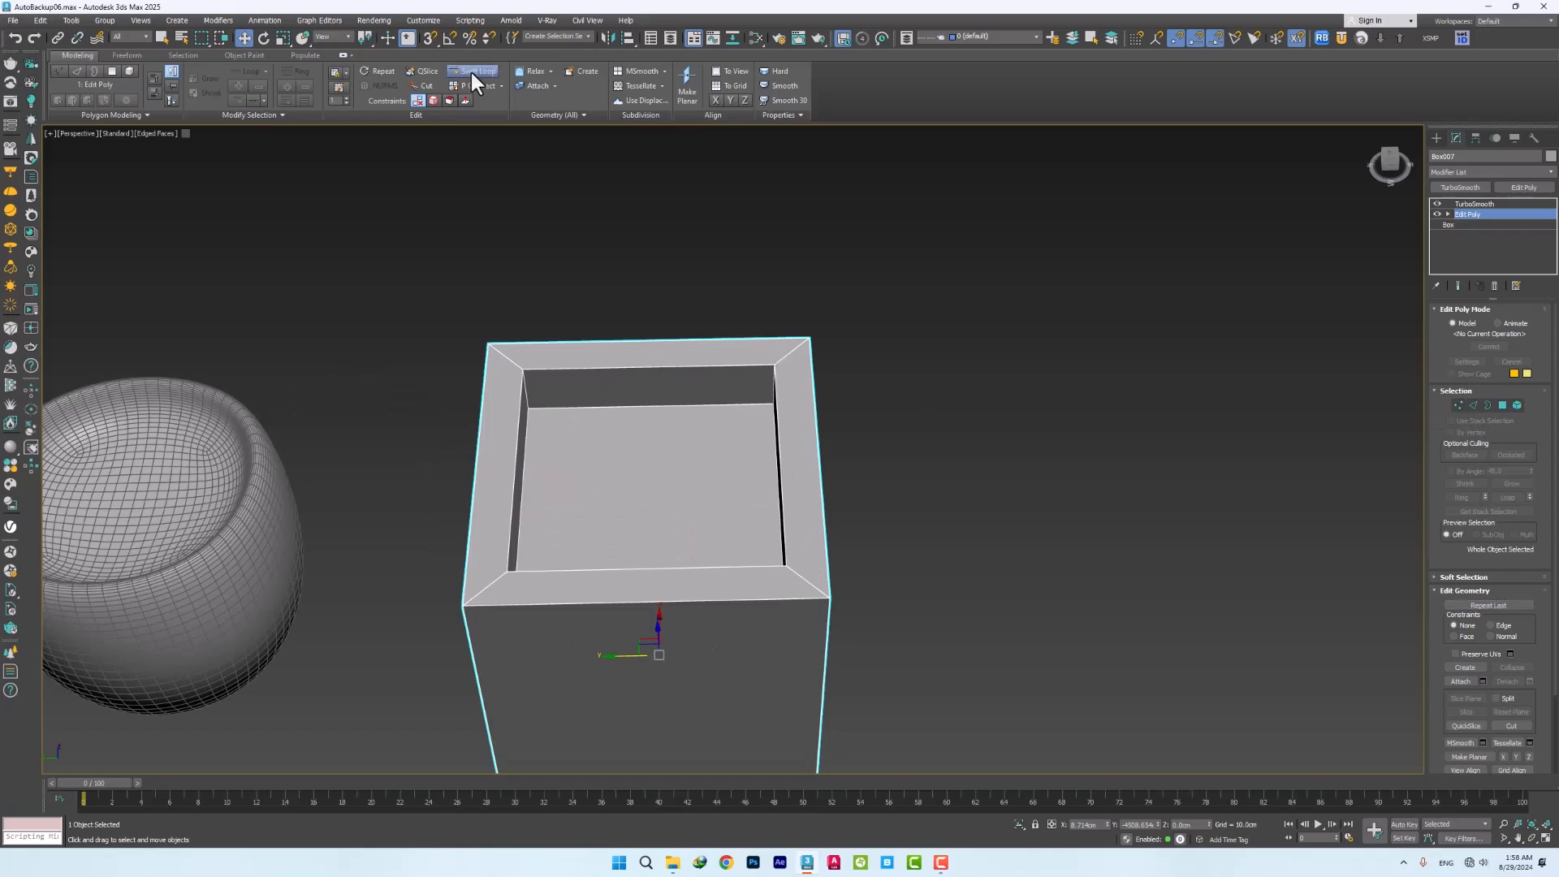
right_click(779, 351)
left_click(1502, 405)
scroll(633, 455, "down", 4)
left_click(1457, 214)
Delete the source box's outer side and bottom polygons as well and return it to its TurboSmooth level
left_click(401, 495)
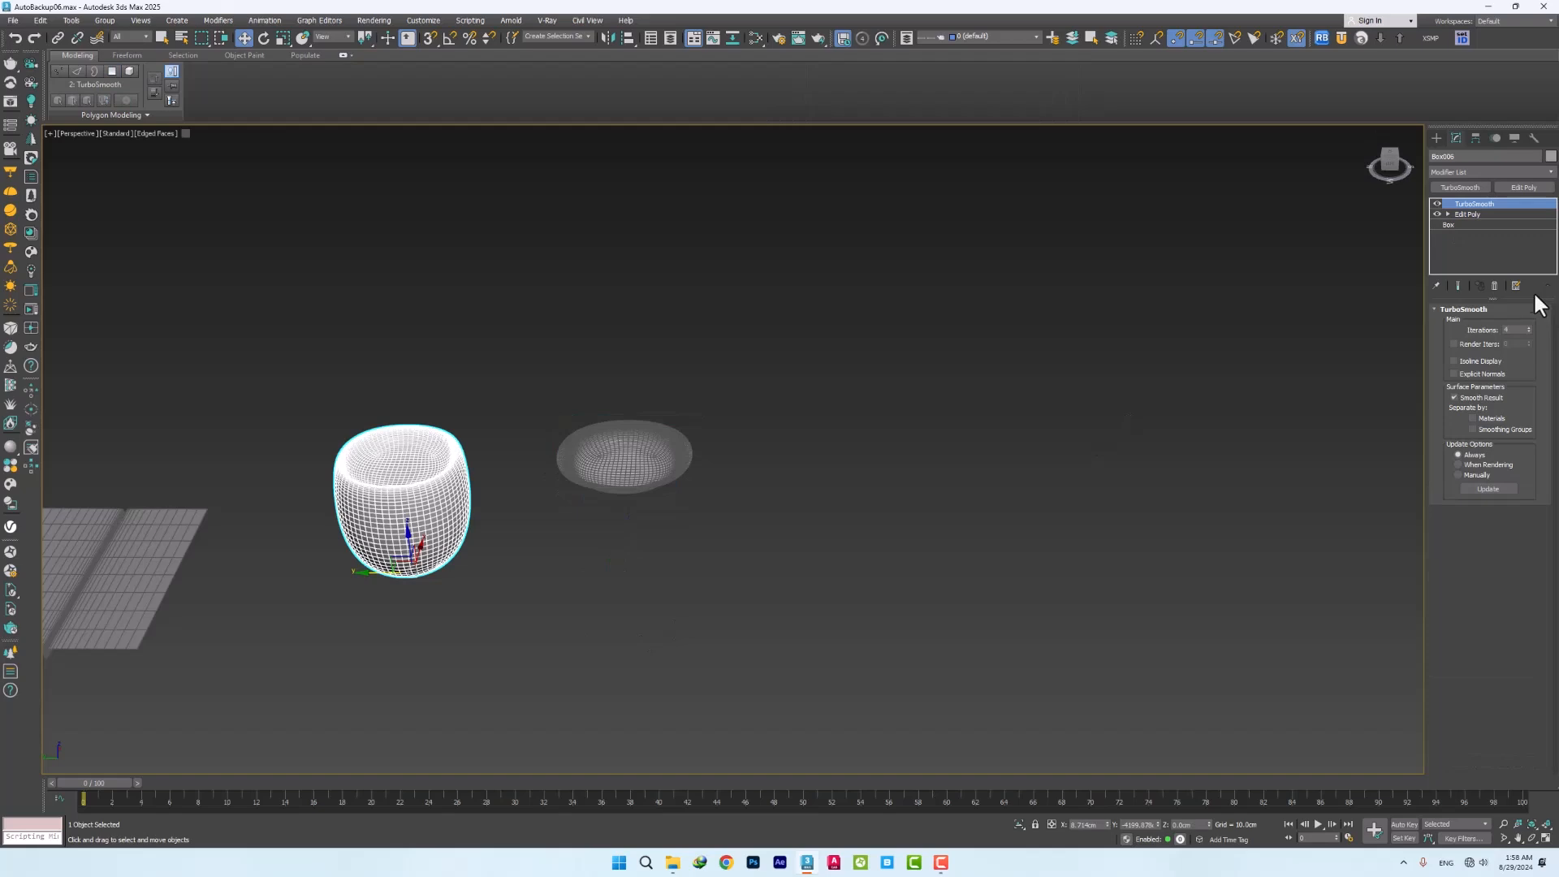
left_click(1467, 214)
key("4")
left_click(556, 573)
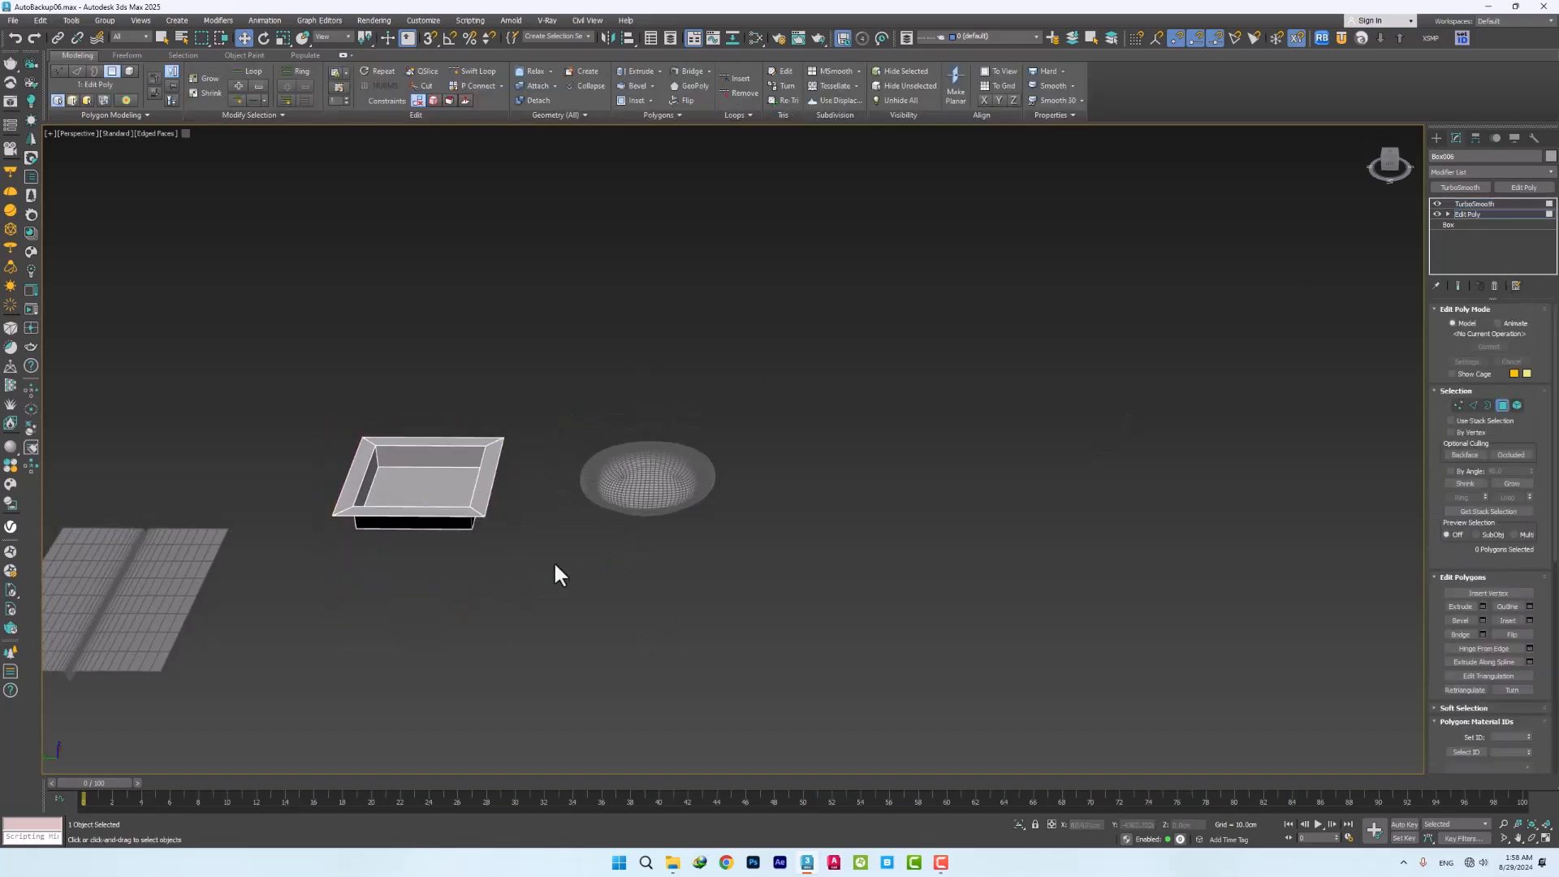
left_click(1472, 216)
left_click(1473, 204)
Cut edges on the copy's rim from the recess corners straight out to the outer border, snapping to the corner vertices
left_click(640, 464)
left_click(1470, 215)
scroll(663, 481, "up", 5)
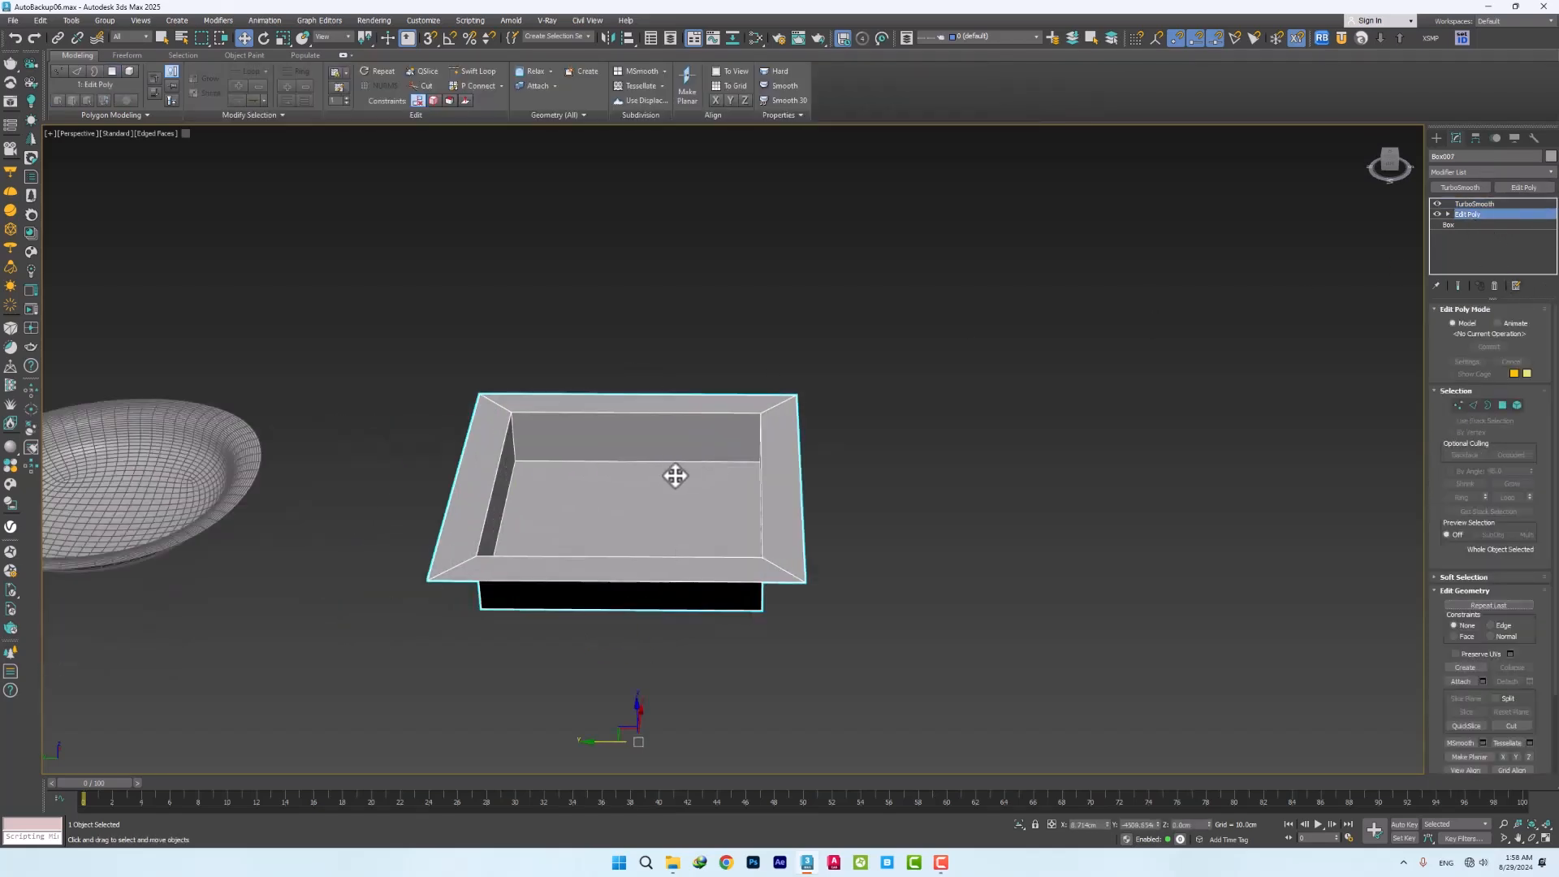
left_click(428, 86)
key("s")
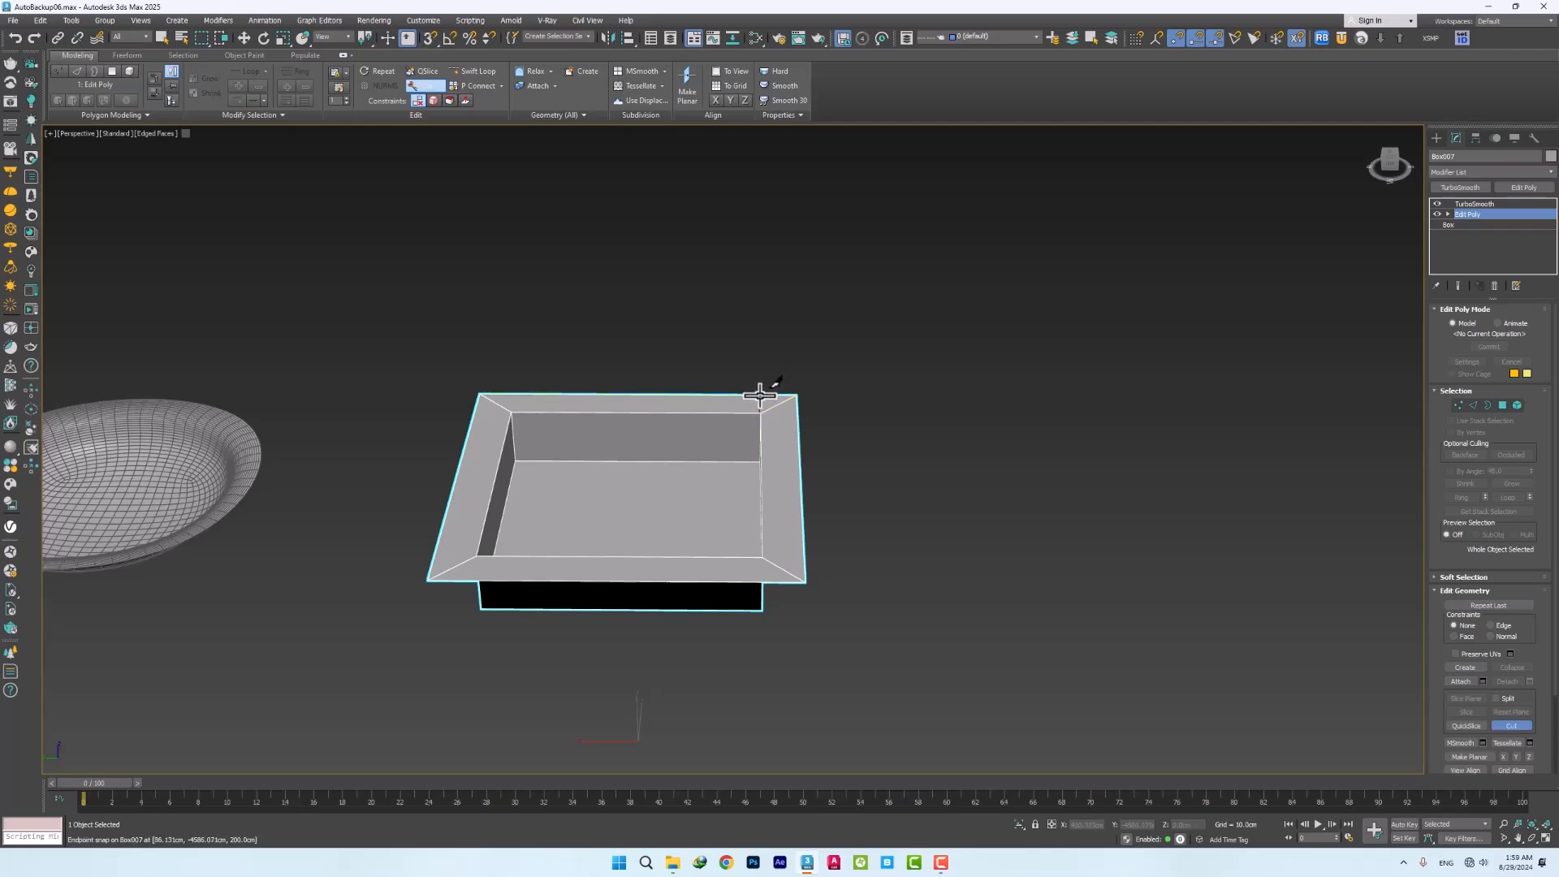
left_click(761, 391)
right_click(550, 372)
left_click(761, 557)
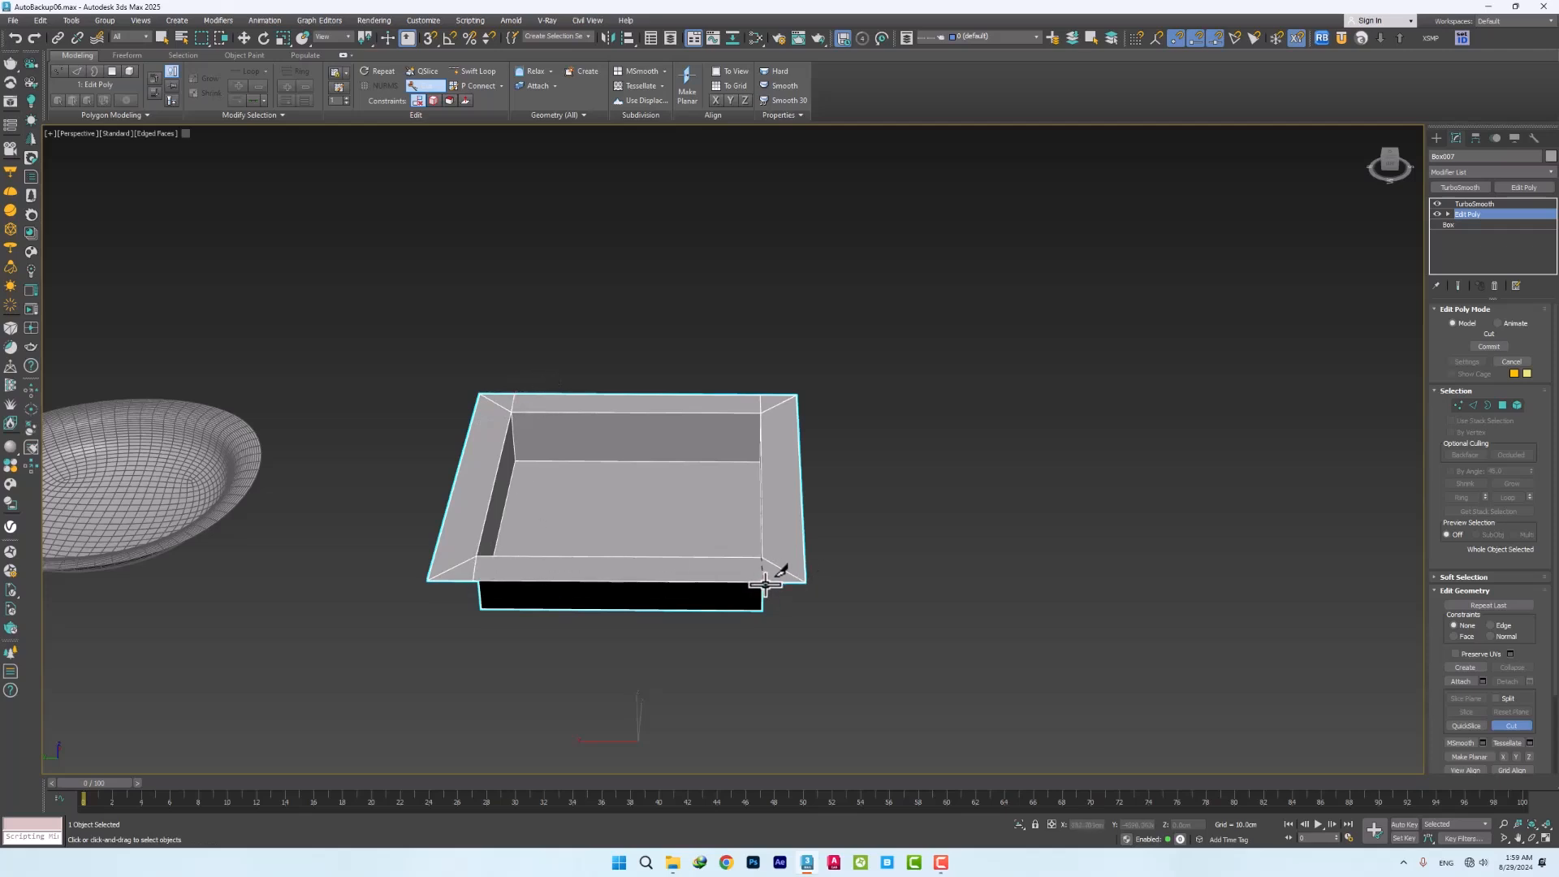
middle_click_drag(766, 589, 791, 564, "alt")
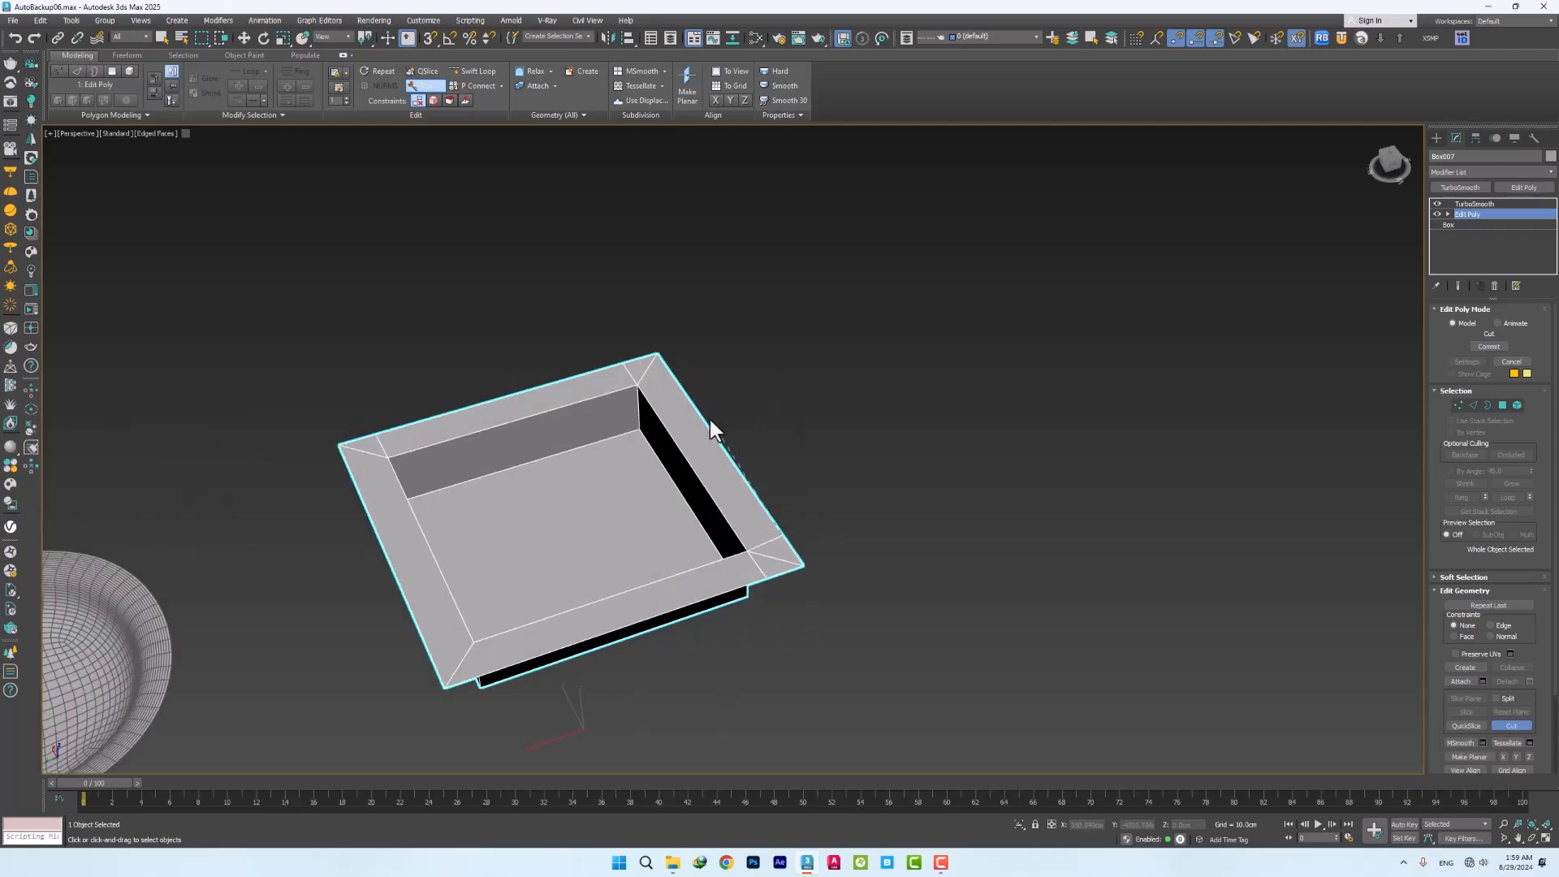
left_click(388, 457)
left_click(352, 470)
right_click(351, 470)
left_click(473, 640)
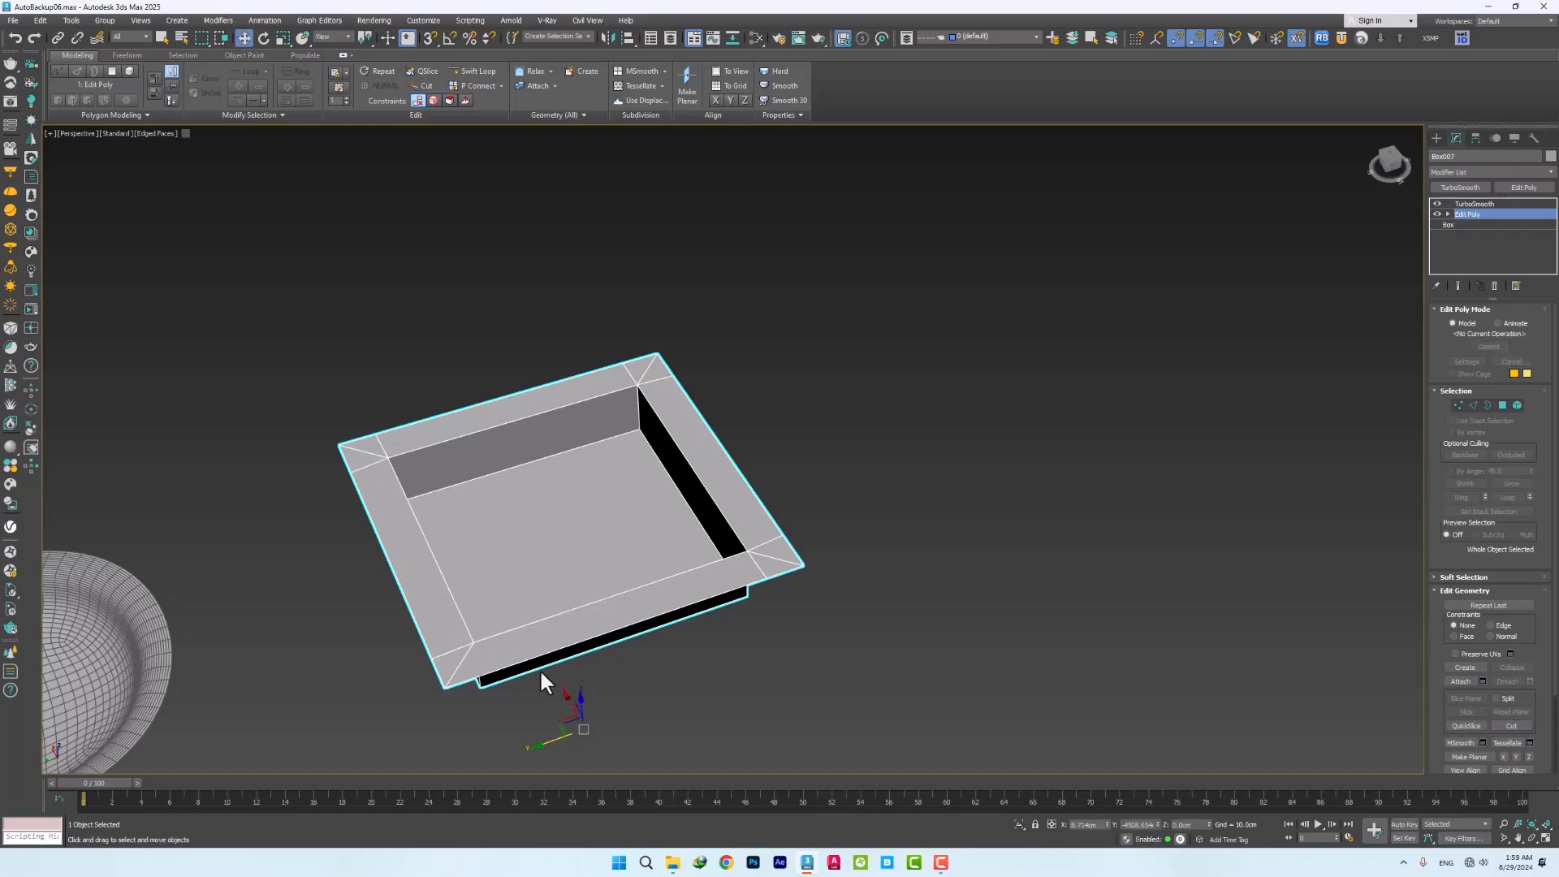
Align the cut vertices on the rim's outer border with the recess corners in the Top view using snaps
key("1")
left_click(470, 617)
key("t")
key("w")
key("s")
left_click_drag(664, 474, 619, 530)
middle_click_drag(820, 409, 538, 380)
left_click_drag(725, 389, 692, 467)
left_click_drag(749, 446, 714, 502)
left_click(768, 500)
middle_click_drag(477, 568, 415, 222)
left_click_drag(815, 460, 652, 497)
left_click_drag(235, 521, 291, 497)
left_click_drag(289, 533, 260, 588)
left_click_drag(306, 552, 276, 499)
left_click(568, 673)
scroll(597, 694, "down", 3)
middle_click_drag(592, 380, 576, 429)
key("p")
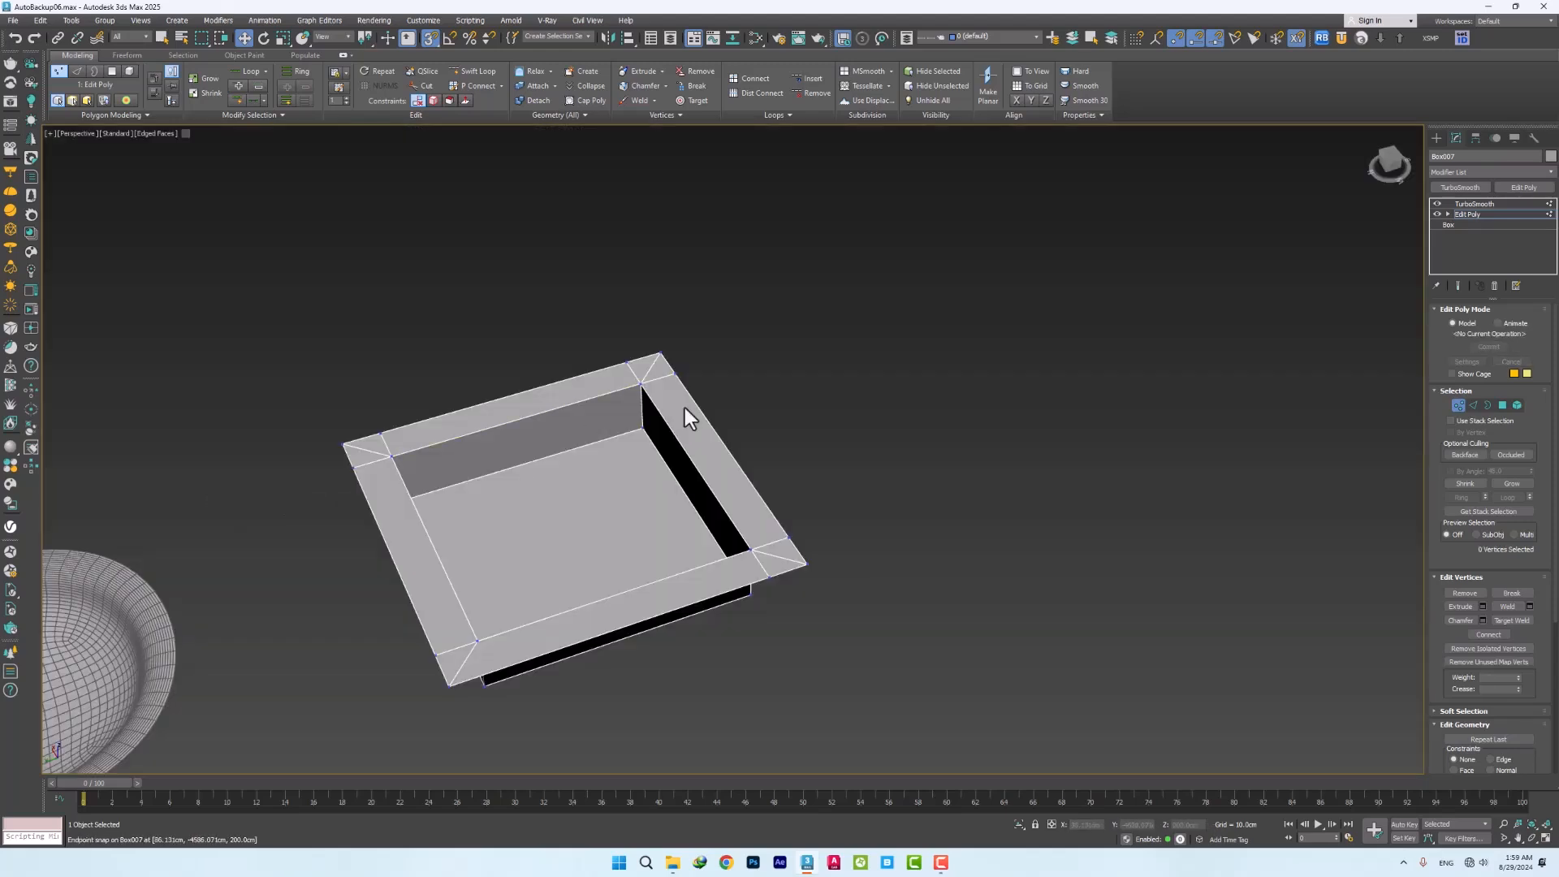
Cut the missing edge from the last recess corner to the outer border and align its end vertex with that corner
key("alt+c")
left_click(477, 641)
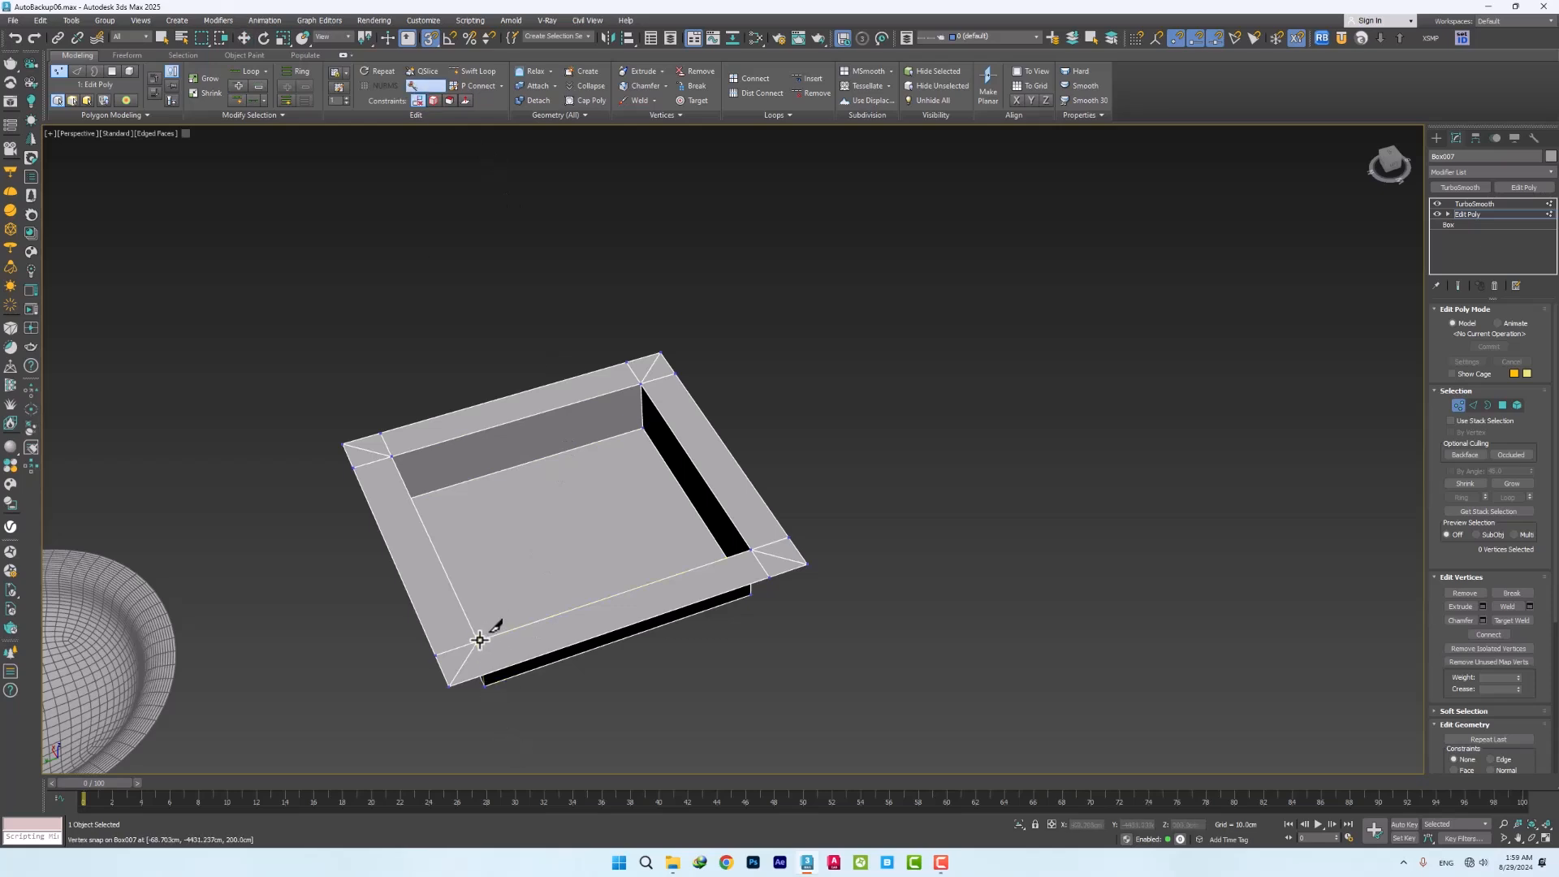
key("s")
left_click(485, 682)
key("w")
left_click(486, 679)
key("s")
left_click_drag(470, 680, 480, 643)
left_click(1339, 341)
middle_click_drag(525, 590, 531, 575)
Remove the four diagonal edges at the rim's corners
key("2")
left_click(468, 648)
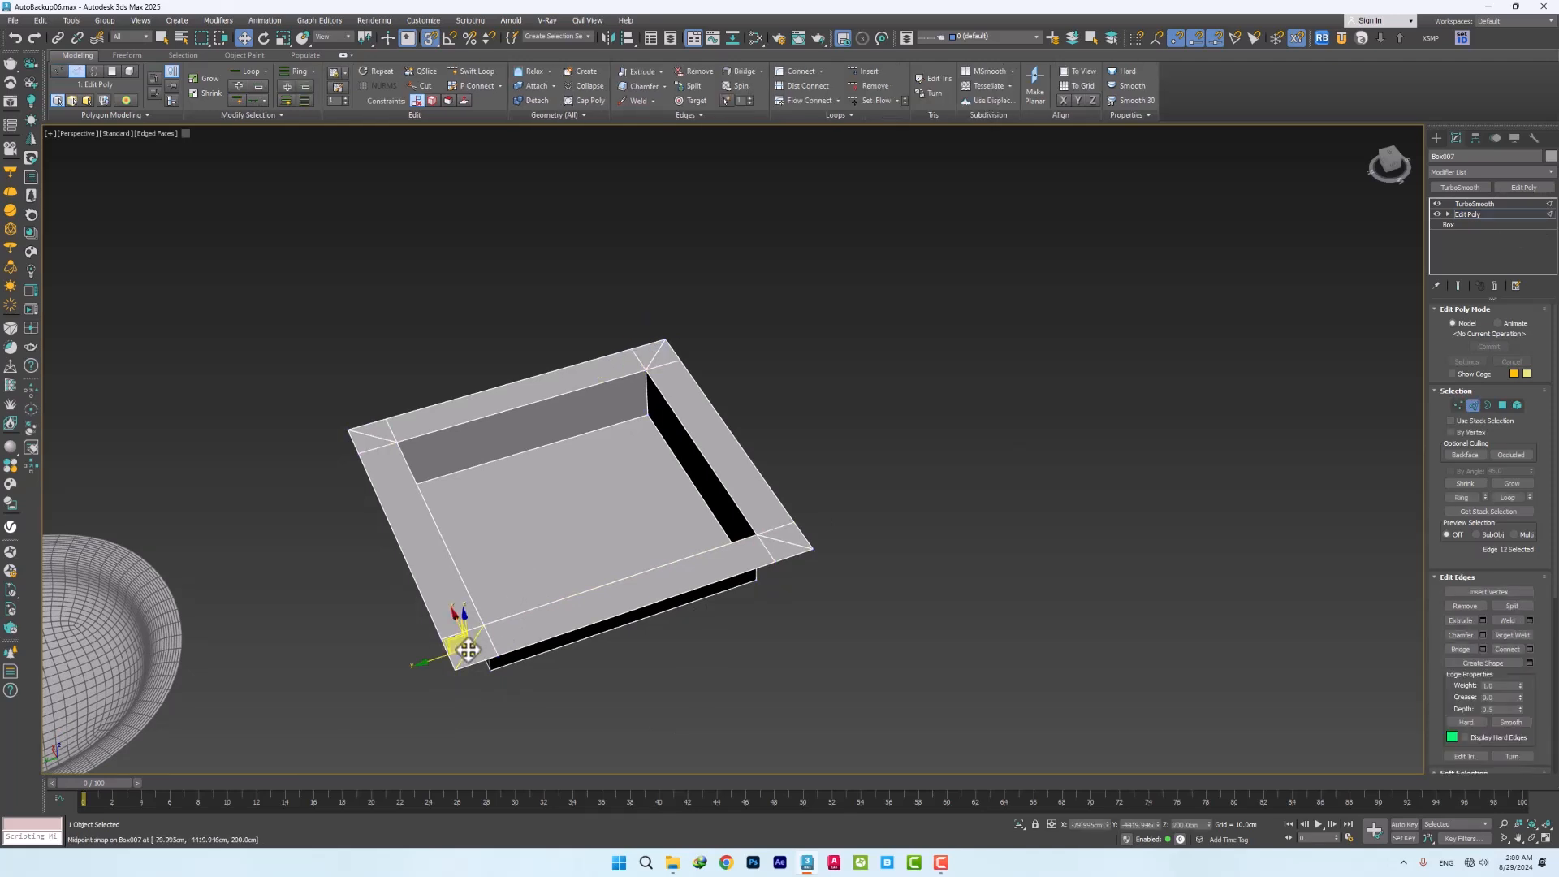
left_click(792, 539, "ctrl")
left_click(657, 357, "ctrl")
left_click(380, 438, "ctrl")
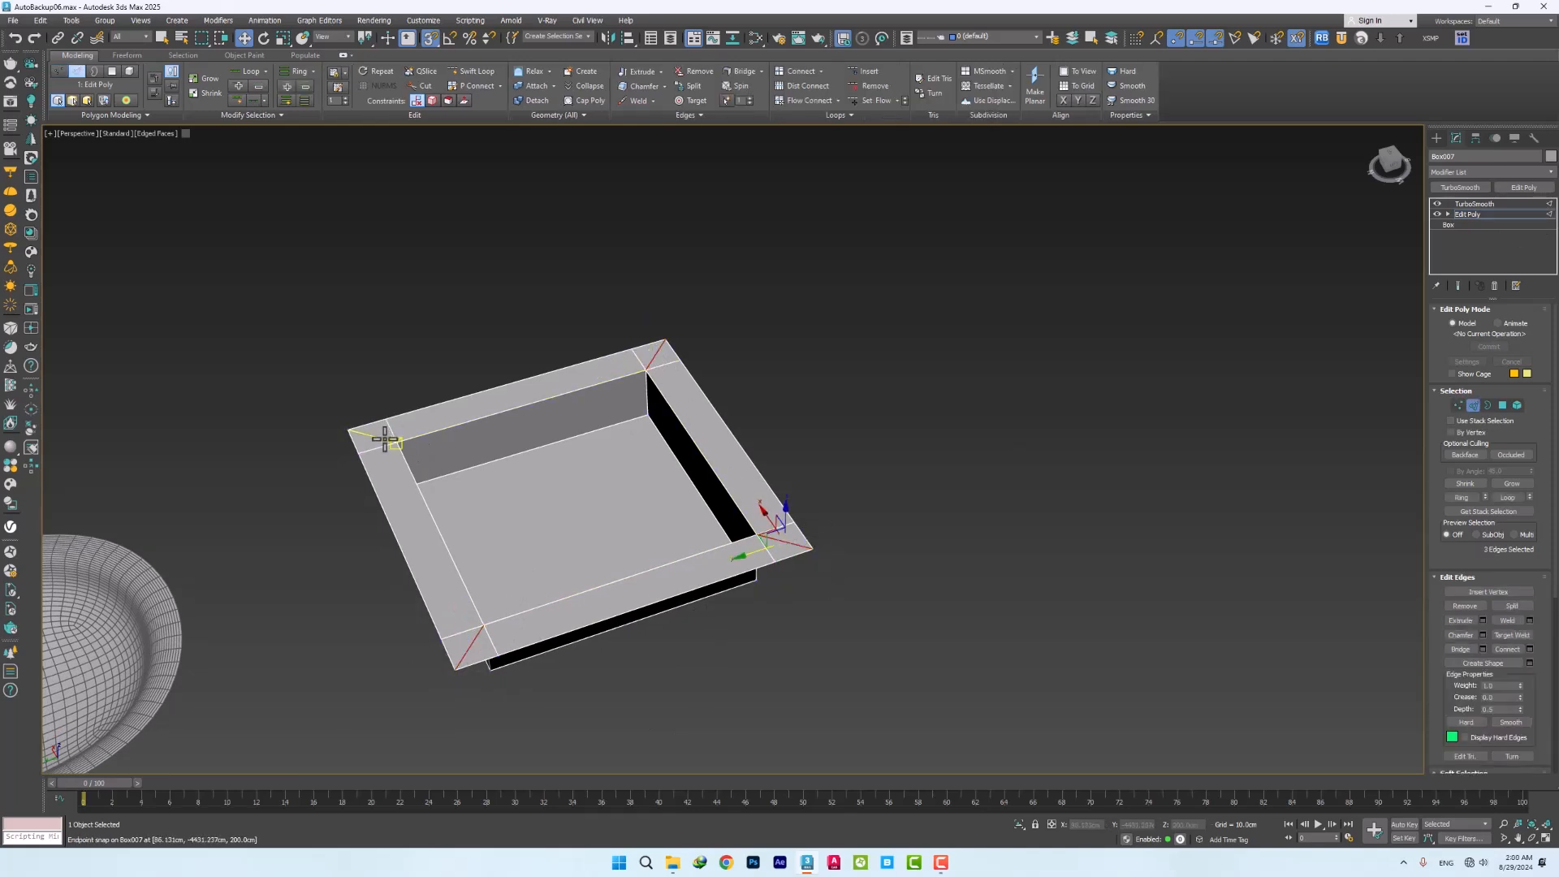
key("BackSpace")
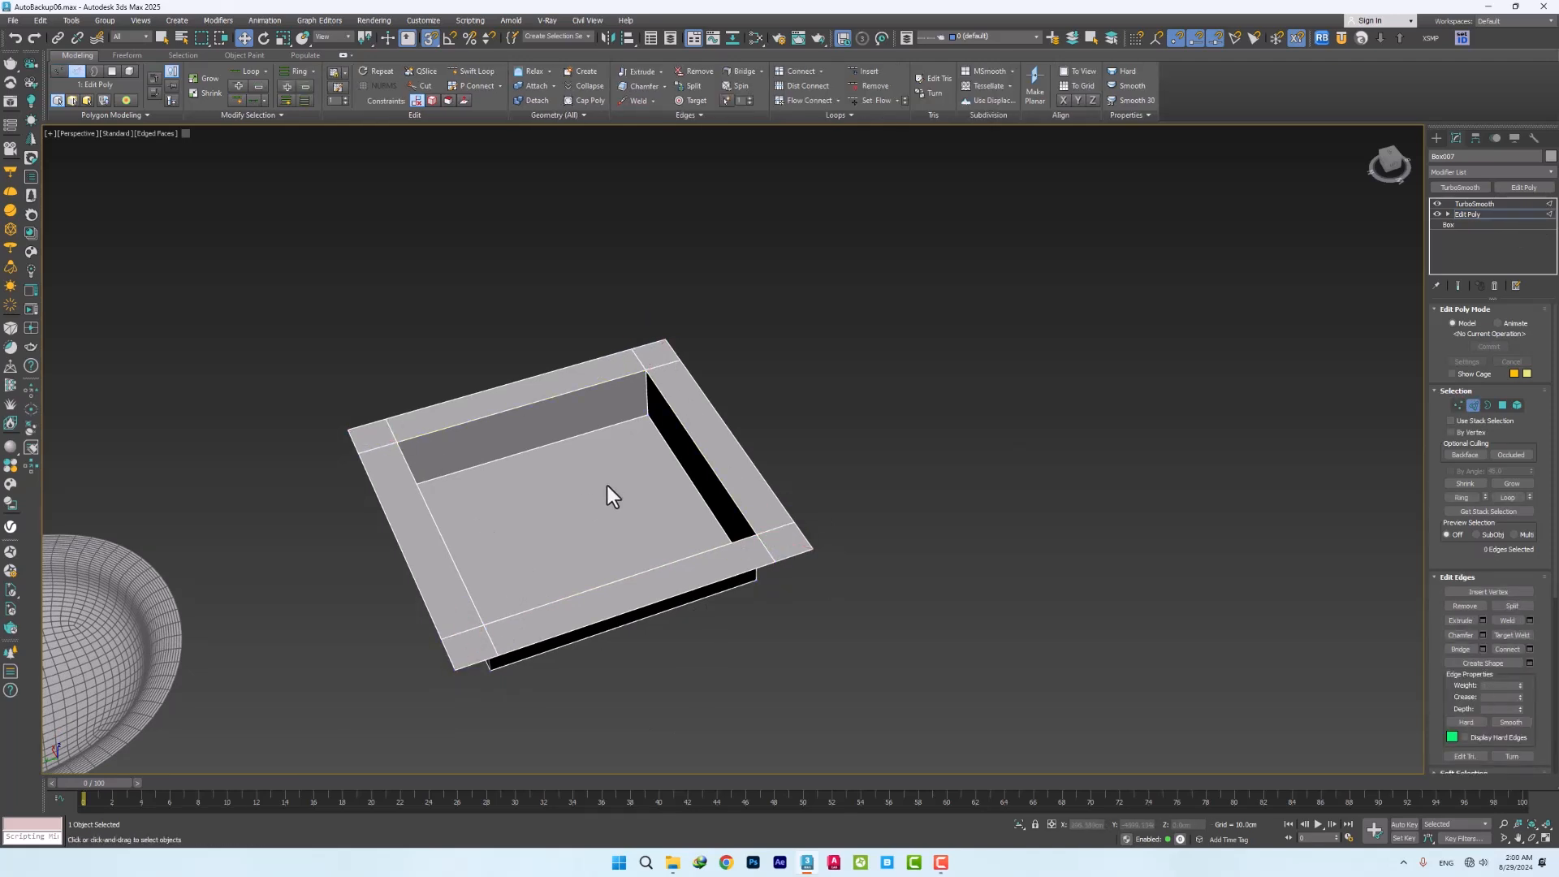
Return the copy to its TurboSmooth level, deselect it and turn snapping off to view both pieces together
left_click(1474, 203)
left_click(966, 406)
middle_click_drag(616, 545, 410, 601, "alt")
key("s")
scroll(741, 568, "down", 3)
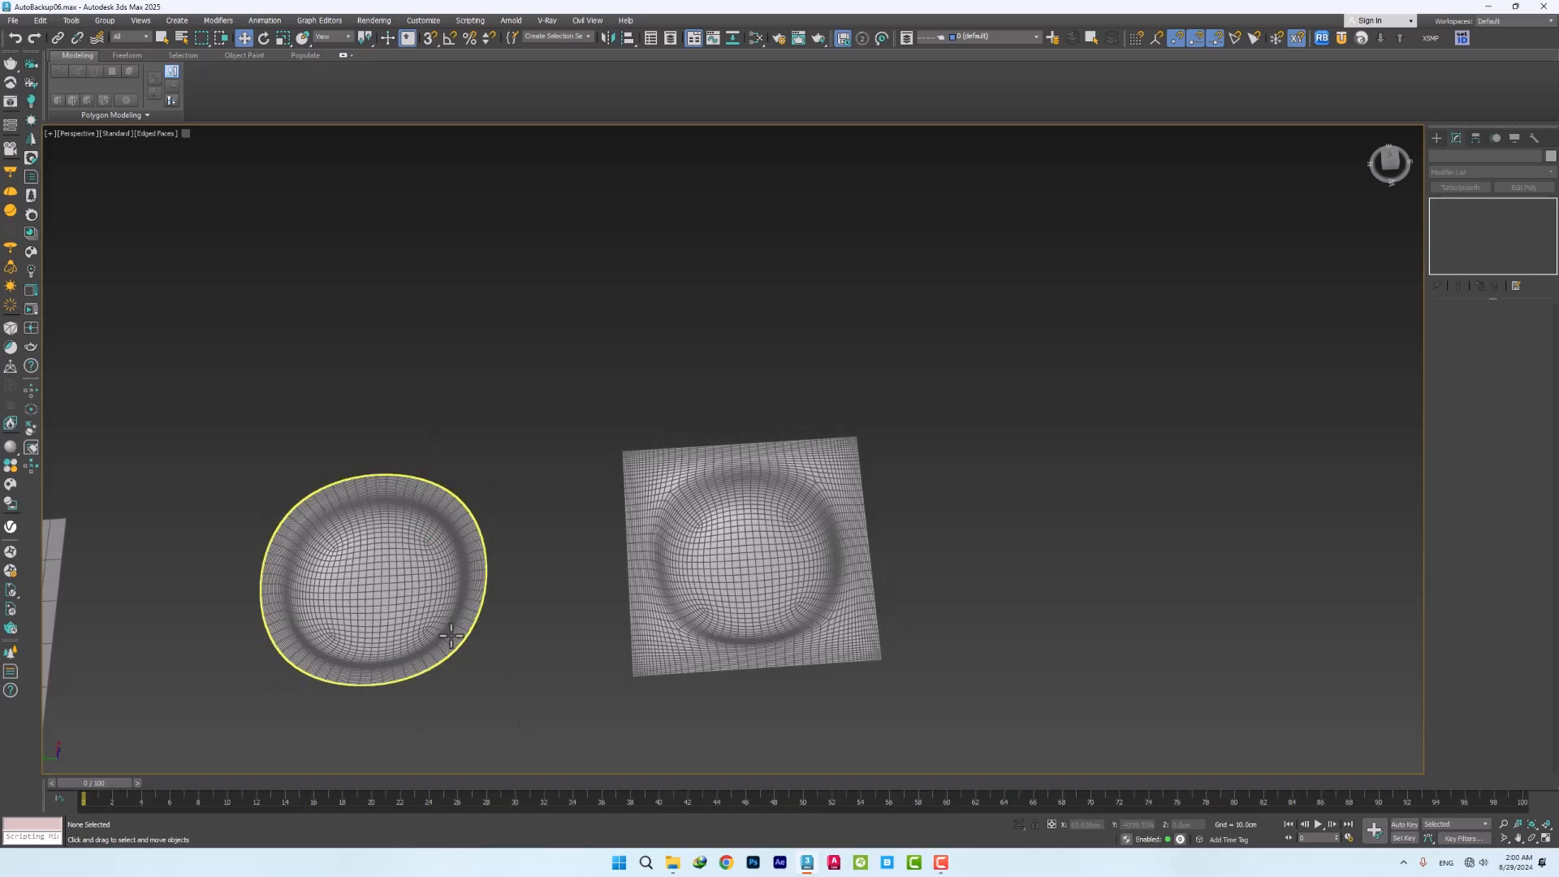
Toggle TurboSmooth off and on for both pieces to compare their rim edge layouts and smoothed corners
left_click(419, 591)
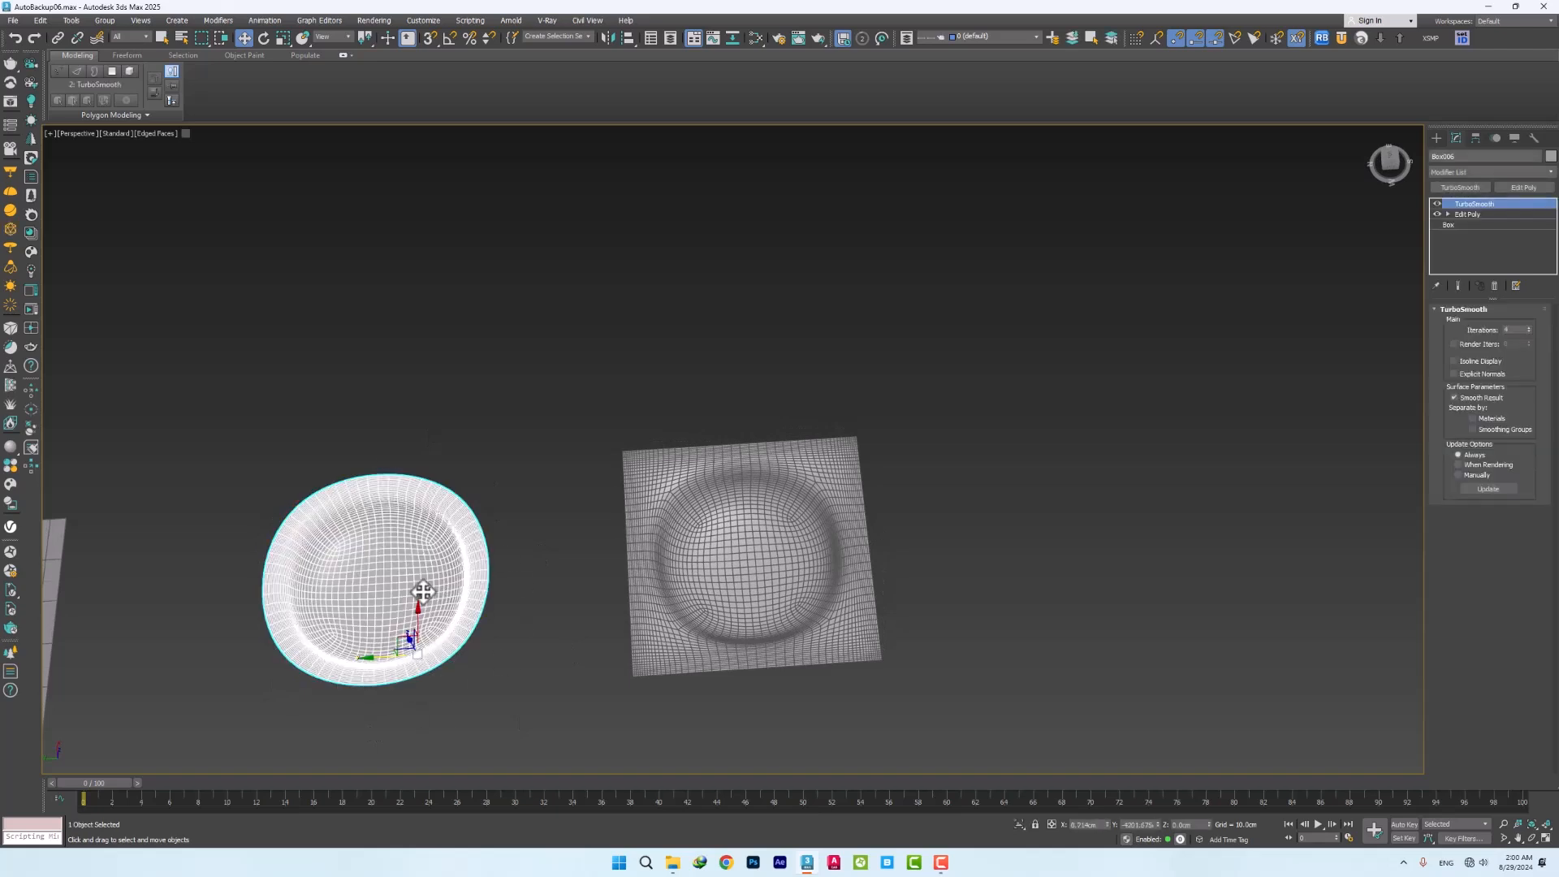
left_click(1435, 204)
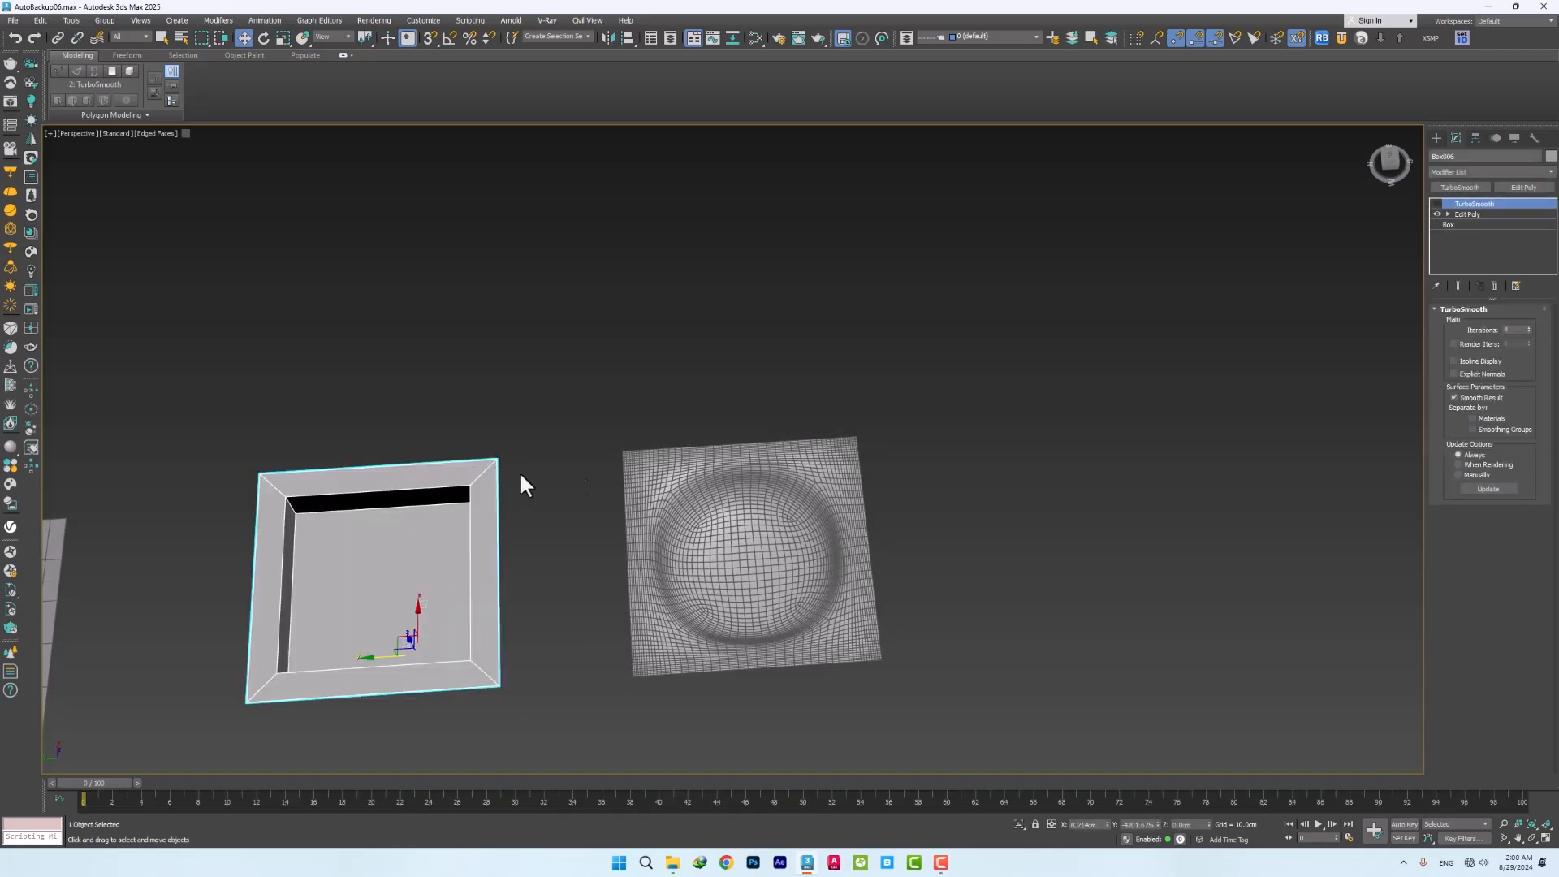
left_click(739, 489)
left_click(1436, 204)
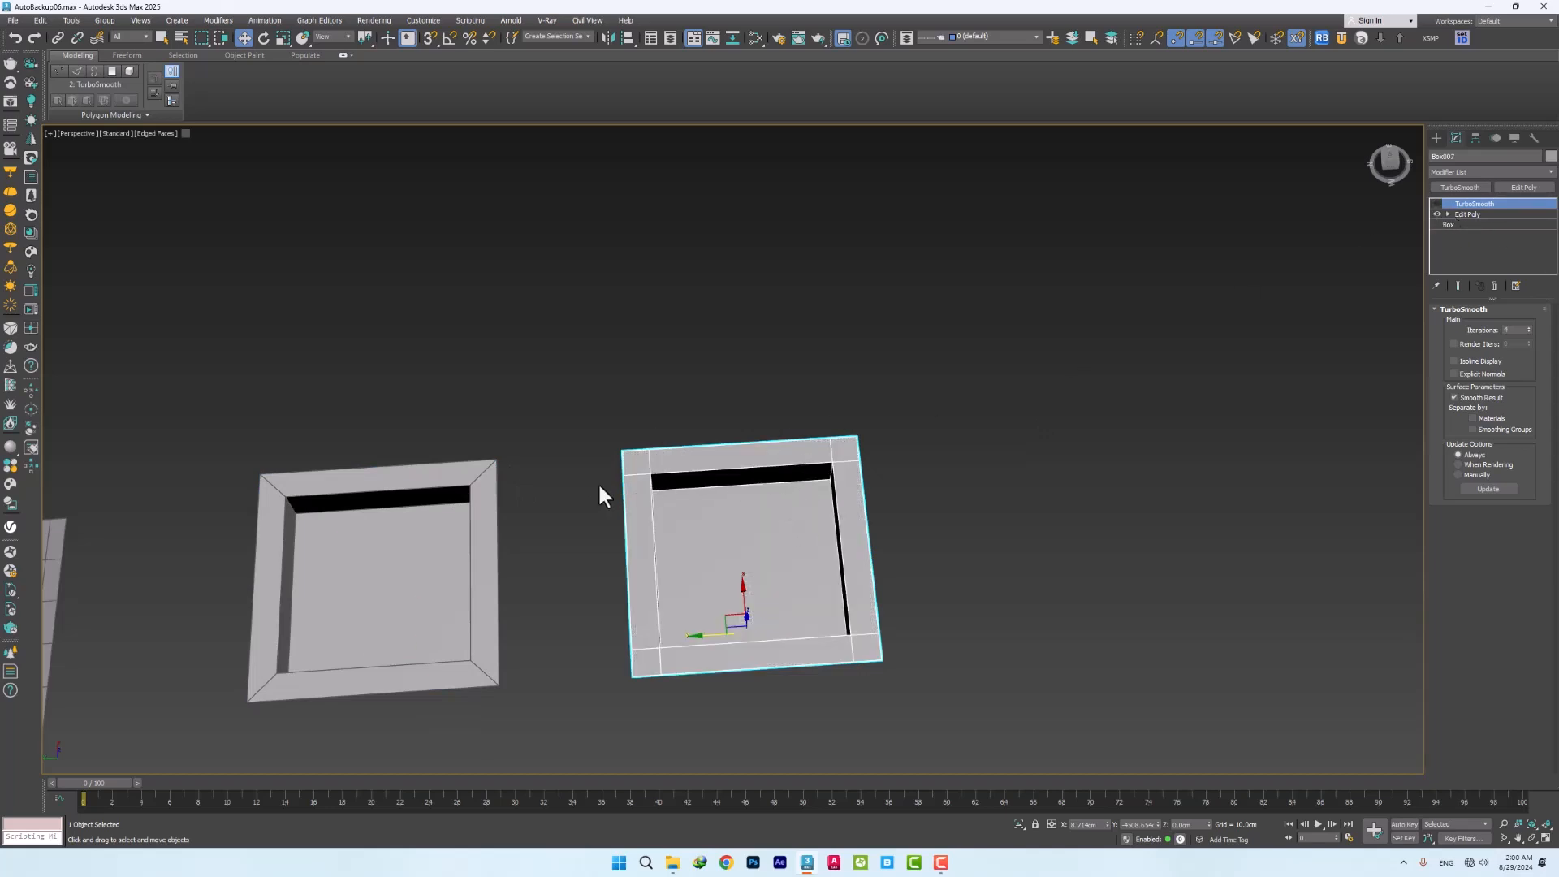
left_click(1437, 204)
scroll(613, 474, "up", 5)
scroll(605, 471, "down", 2)
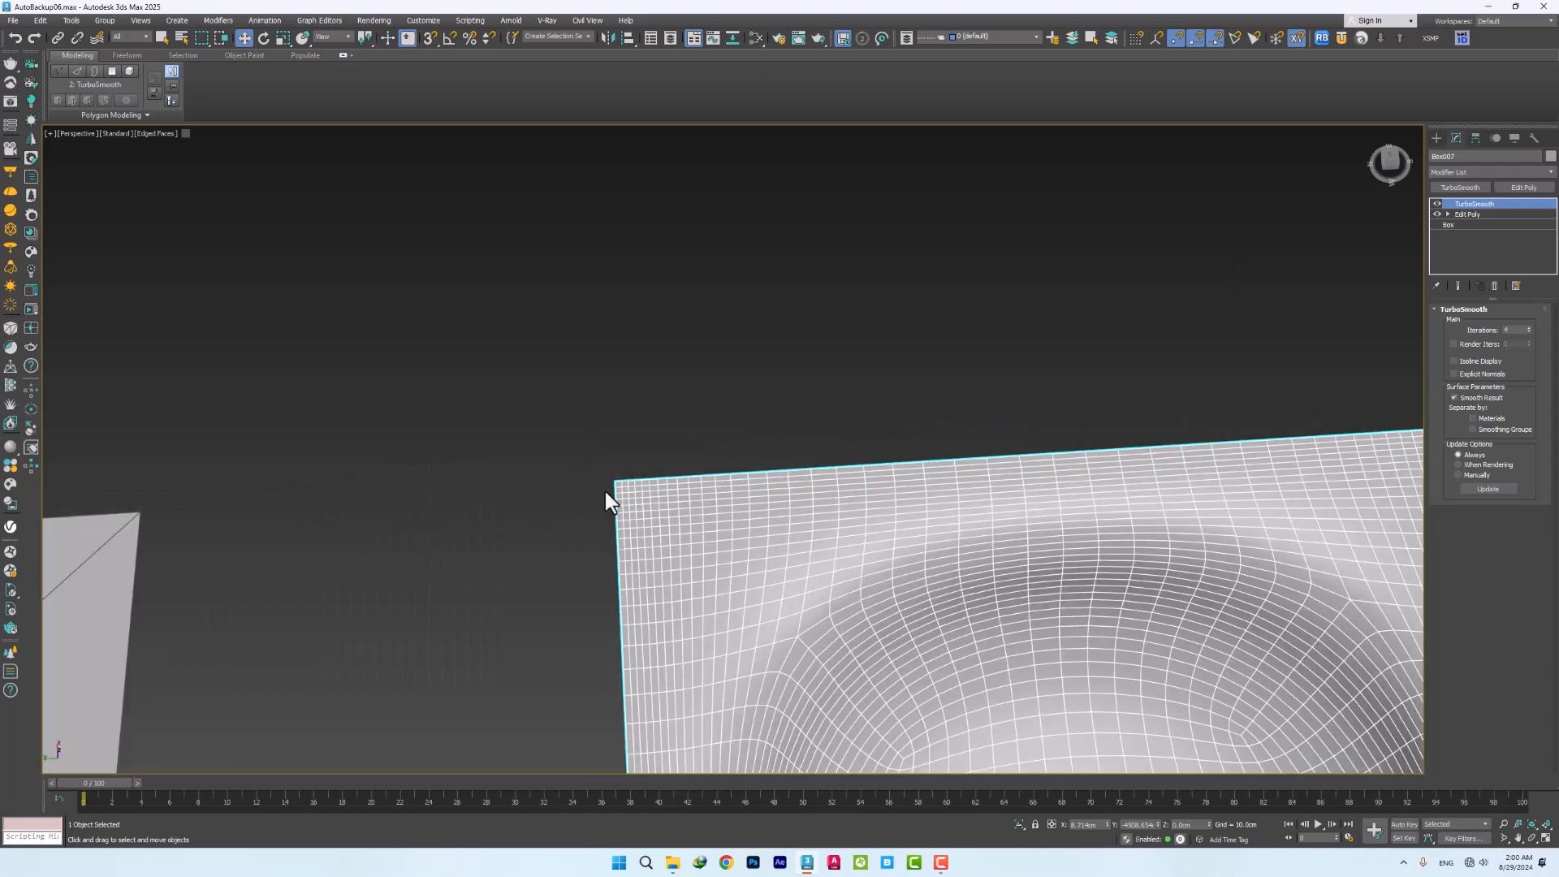
scroll(644, 564, "down", 6)
middle_click_drag(727, 620, 710, 528)
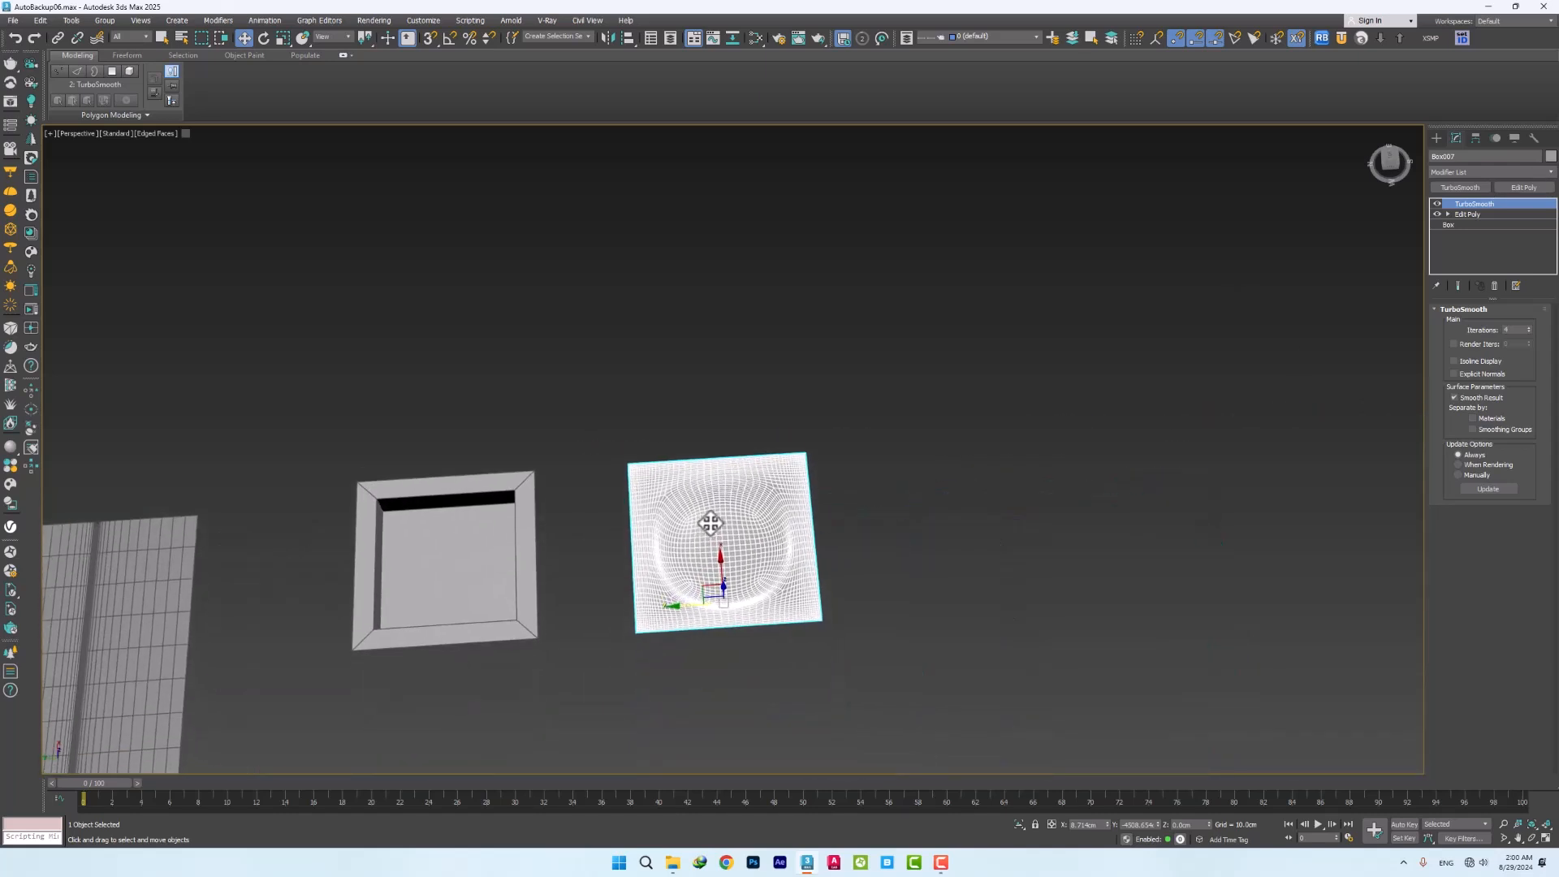
left_click(445, 568)
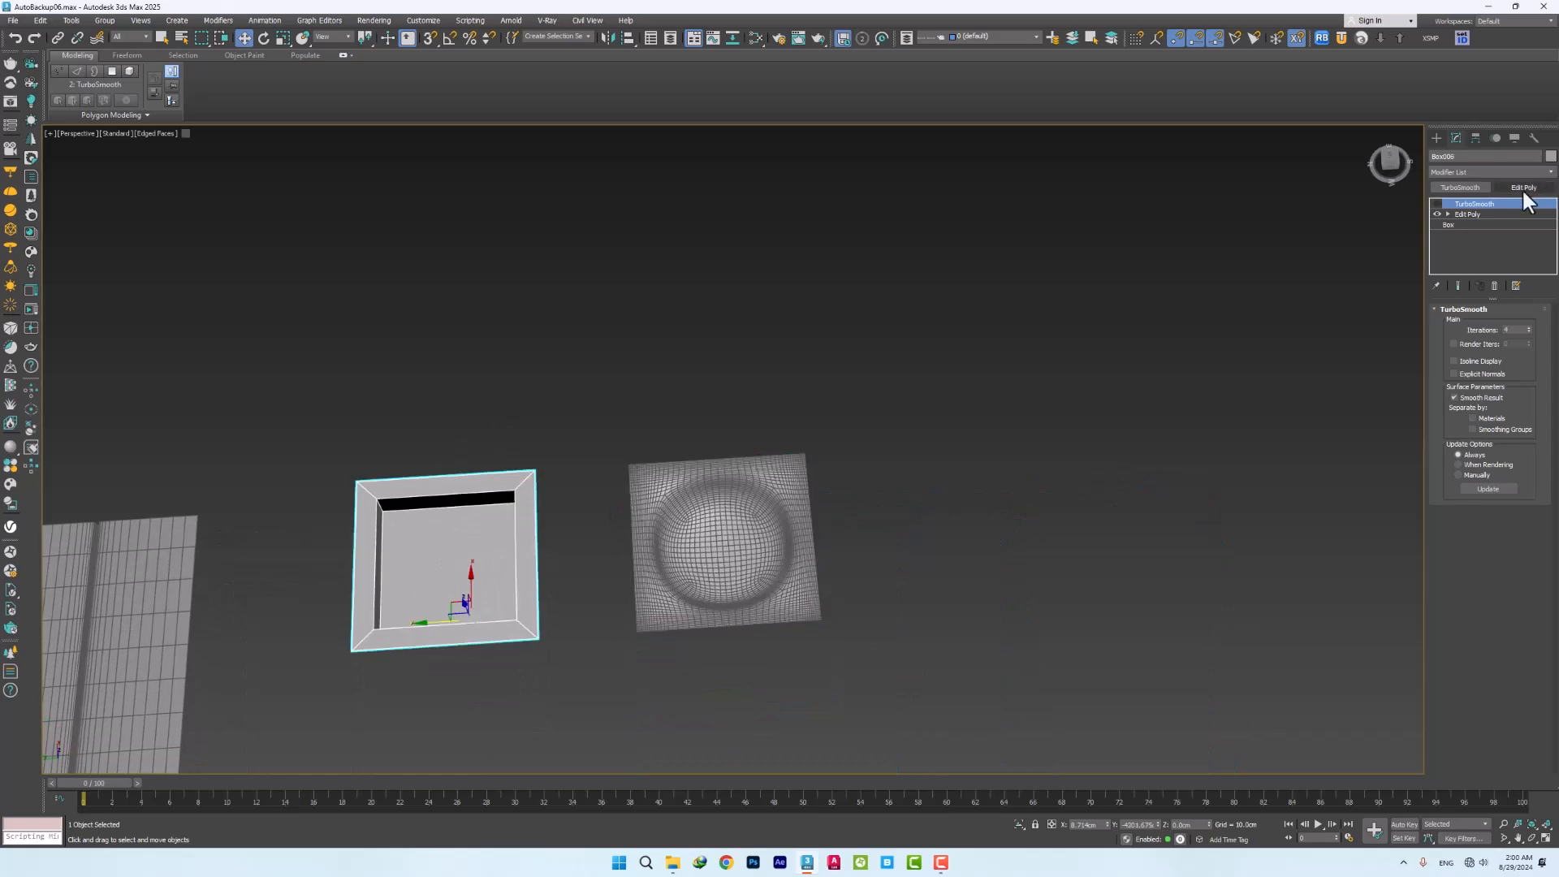
left_click(1437, 204)
Hide the TurboSmooth effect on the square-cornered copy to expose its base mesh
left_click(726, 507)
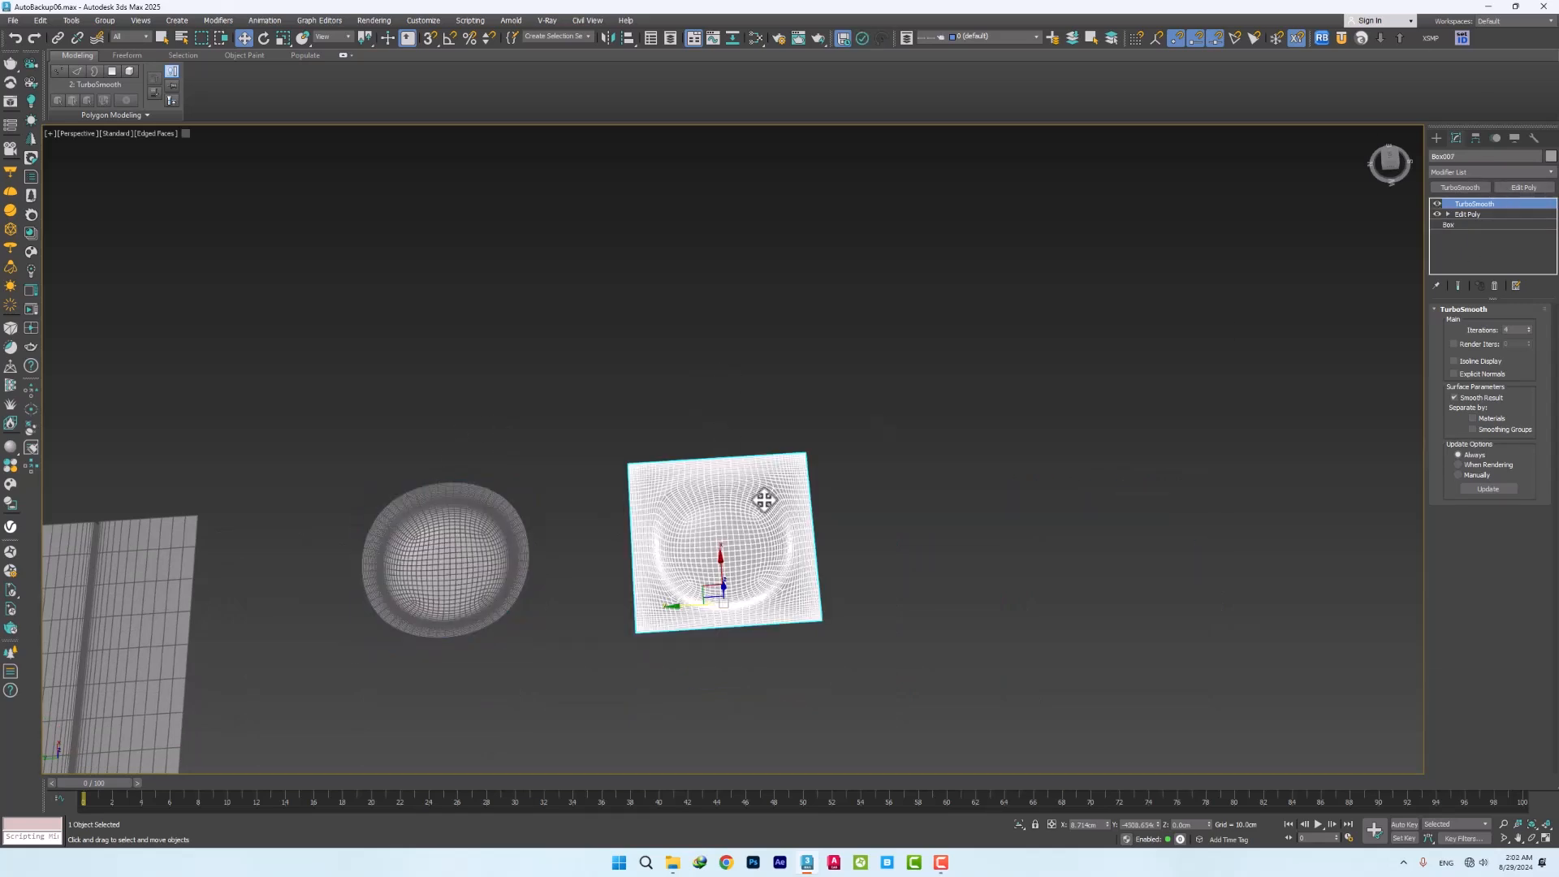
scroll(726, 507, "up", 2)
left_click(1437, 204)
middle_click_drag(777, 509, 797, 483)
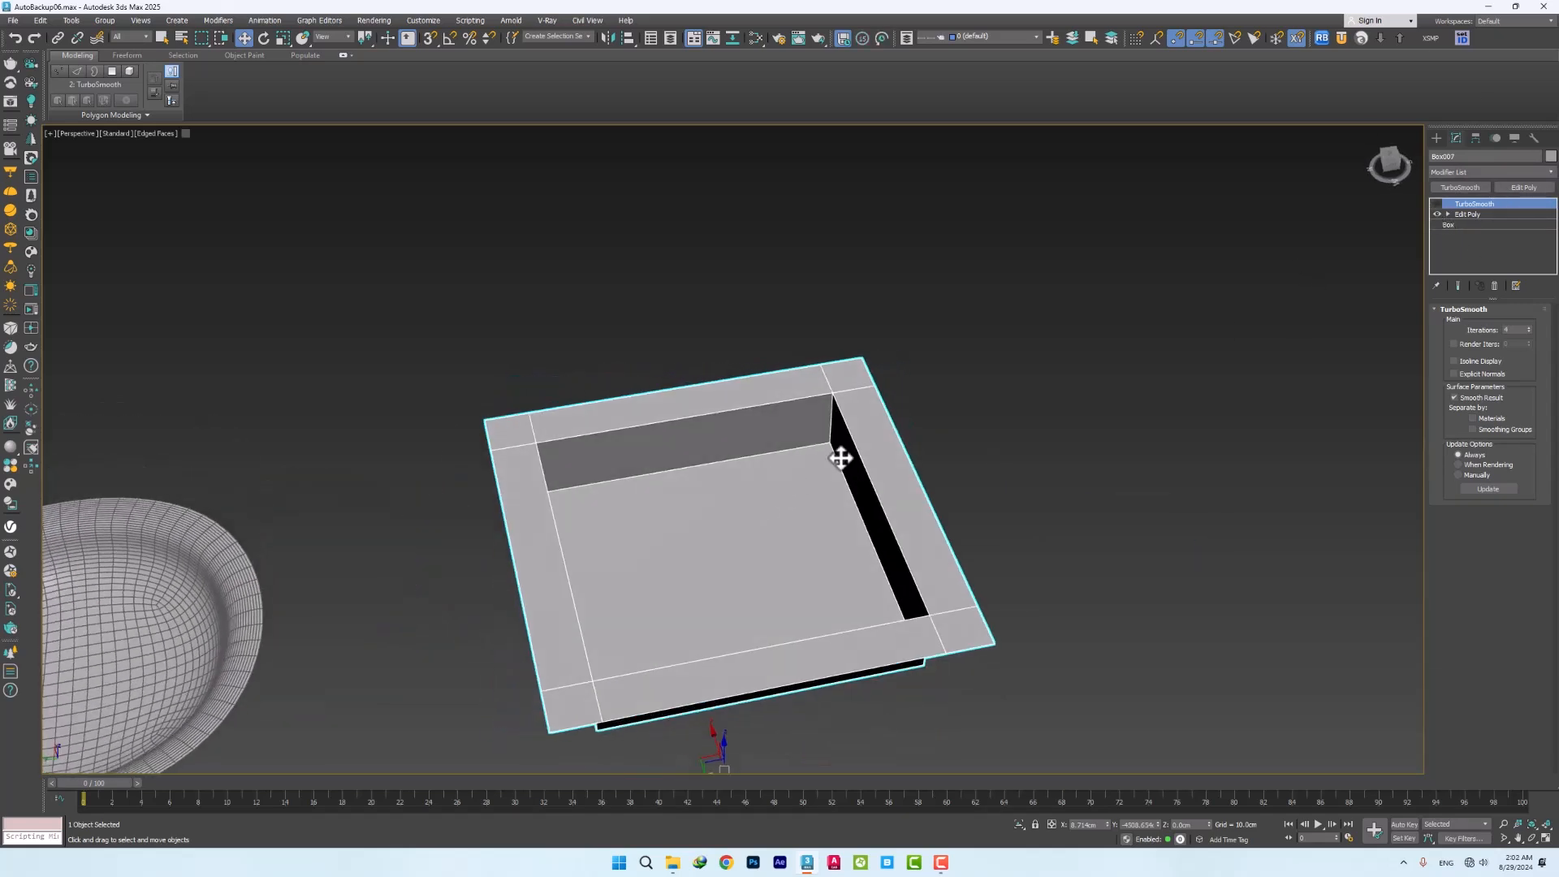
Chamfer the four upper inner edges of the copy's recess by about 1.7 cm in Edit Poly
left_click(1467, 213)
left_click(857, 446)
left_click(735, 410, "ctrl")
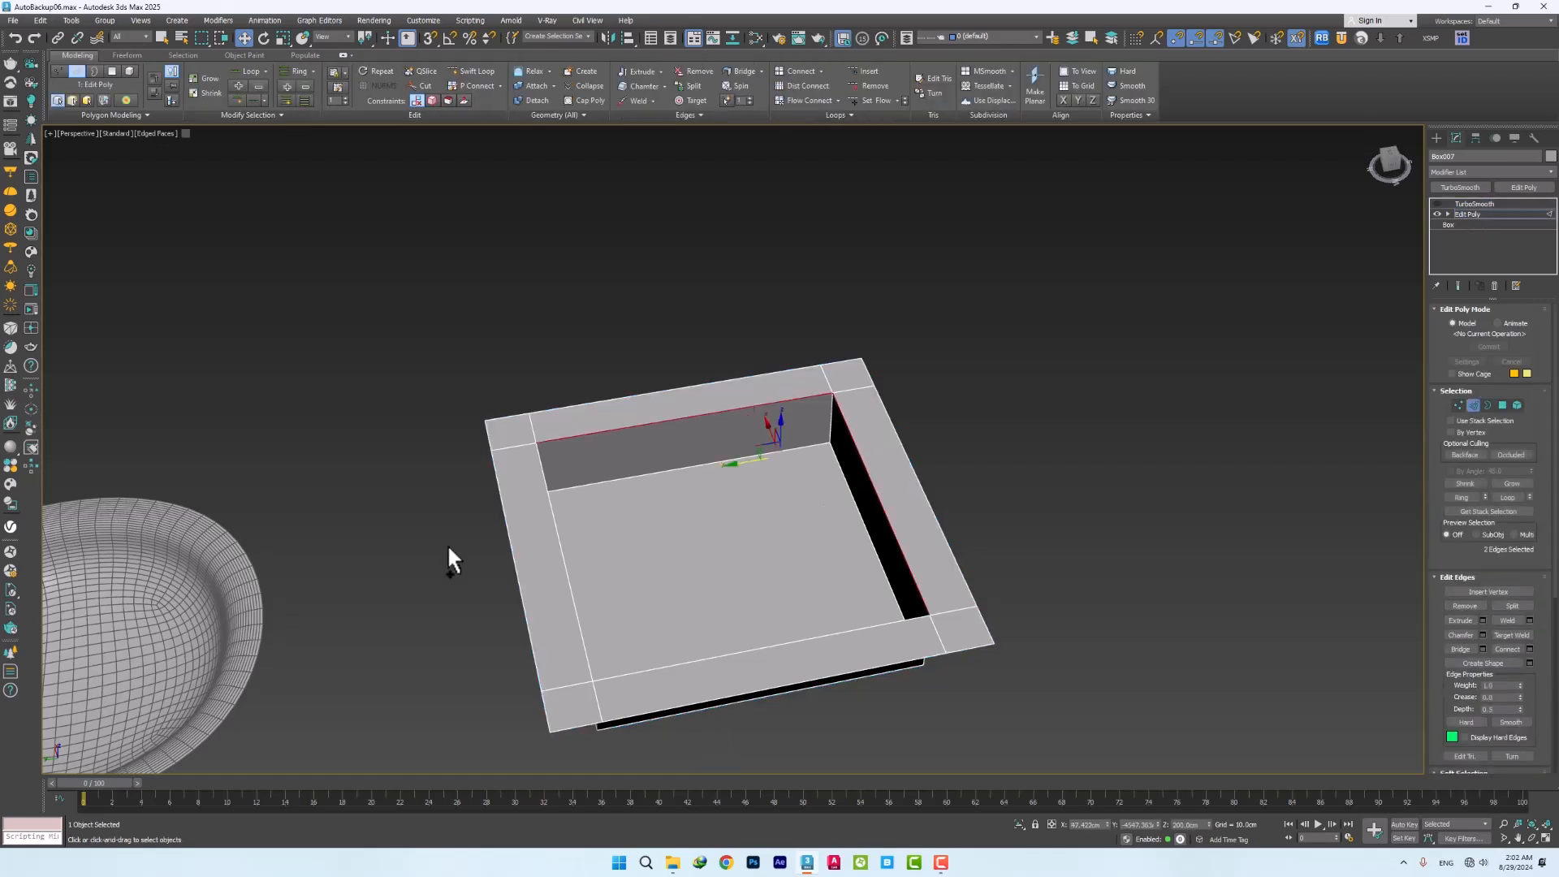
left_click(552, 497, "ctrl")
middle_click_drag(550, 497, 528, 557, "alt")
left_click(639, 619, "ctrl")
scroll(503, 560, "up", 5)
right_click(584, 578)
left_click(488, 646)
scroll(715, 536, "up", 3)
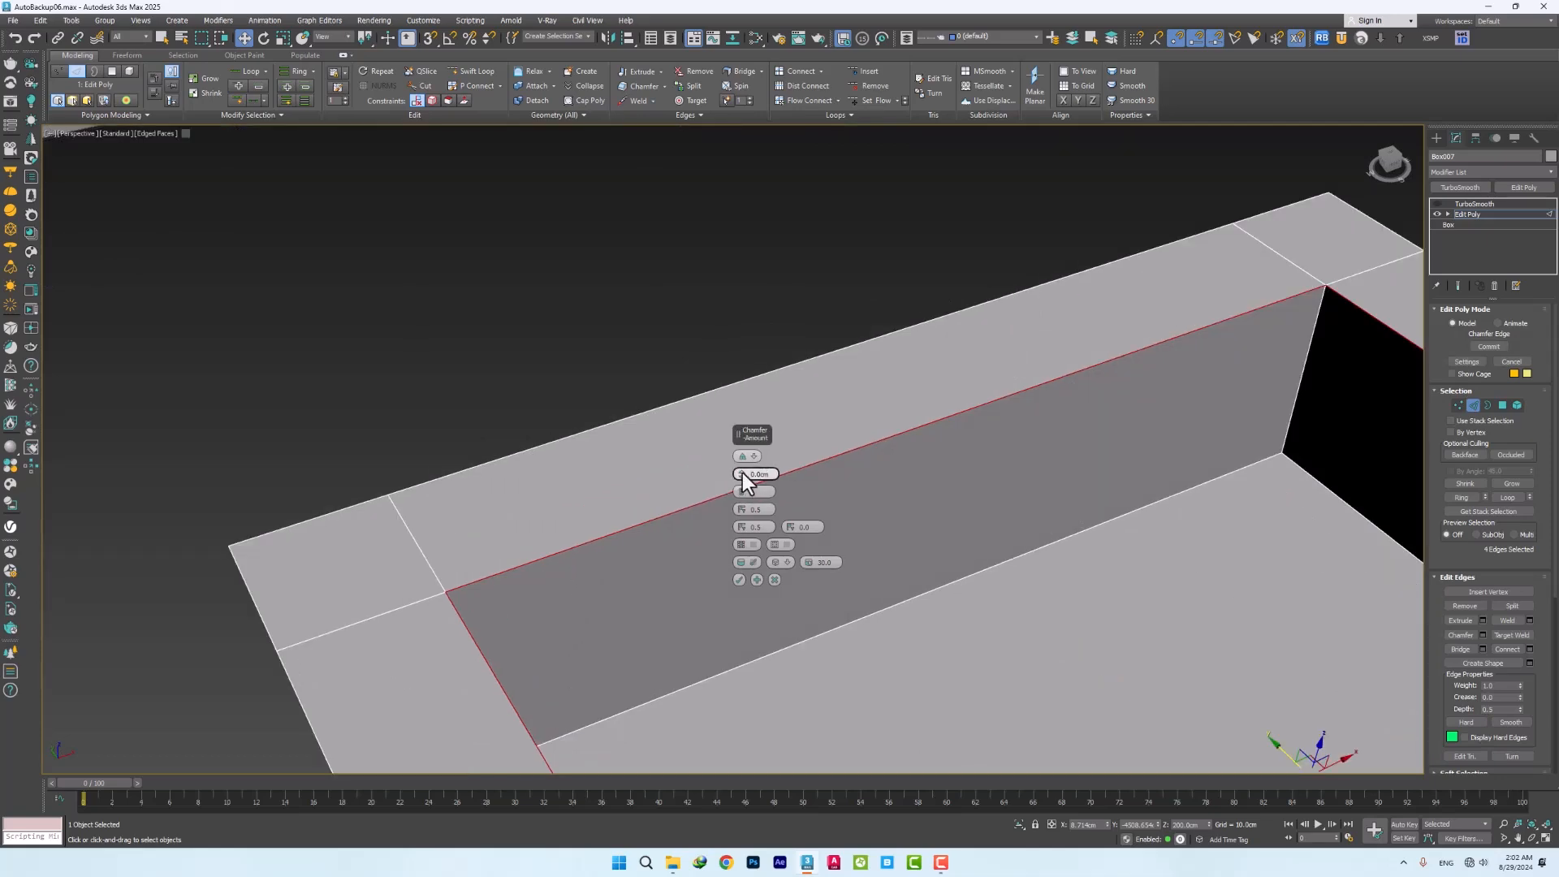
scroll(746, 481, "down", 3)
left_click_drag(745, 474, 742, 490)
middle_click_drag(548, 620, 505, 599, "alt")
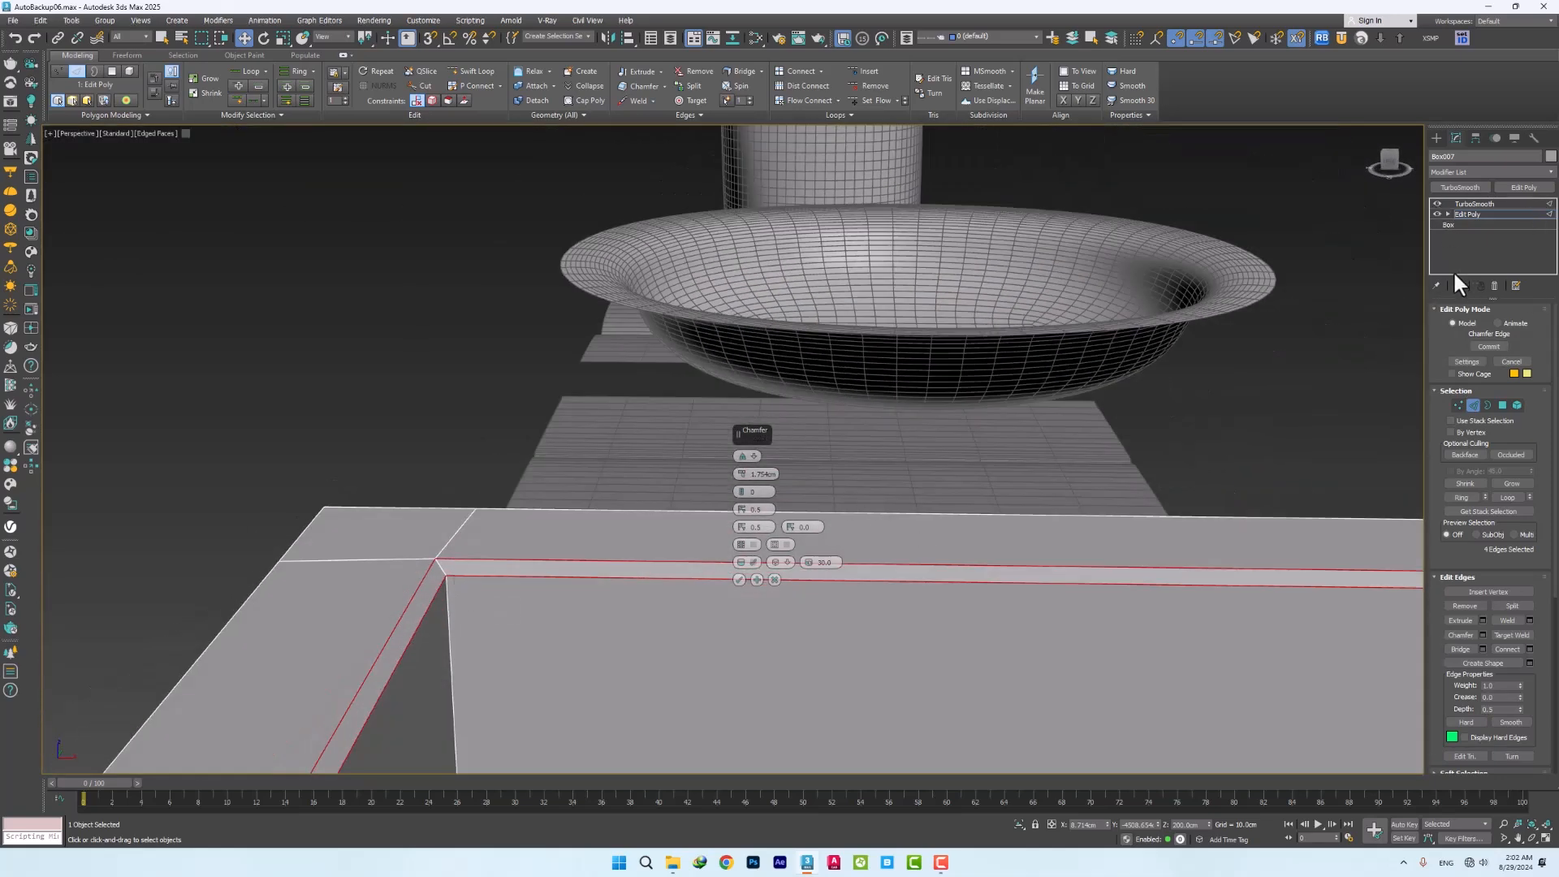
Show the TurboSmooth end result, reduce the recess rim's chamfer amount and check the smoothed rim
left_click(1458, 286)
middle_click_drag(354, 665, 616, 520, "alt")
mouse_move(741, 474)
left_mouse_down()
mouse_move(733, 452)
mouse_move(740, 496)
left_mouse_up()
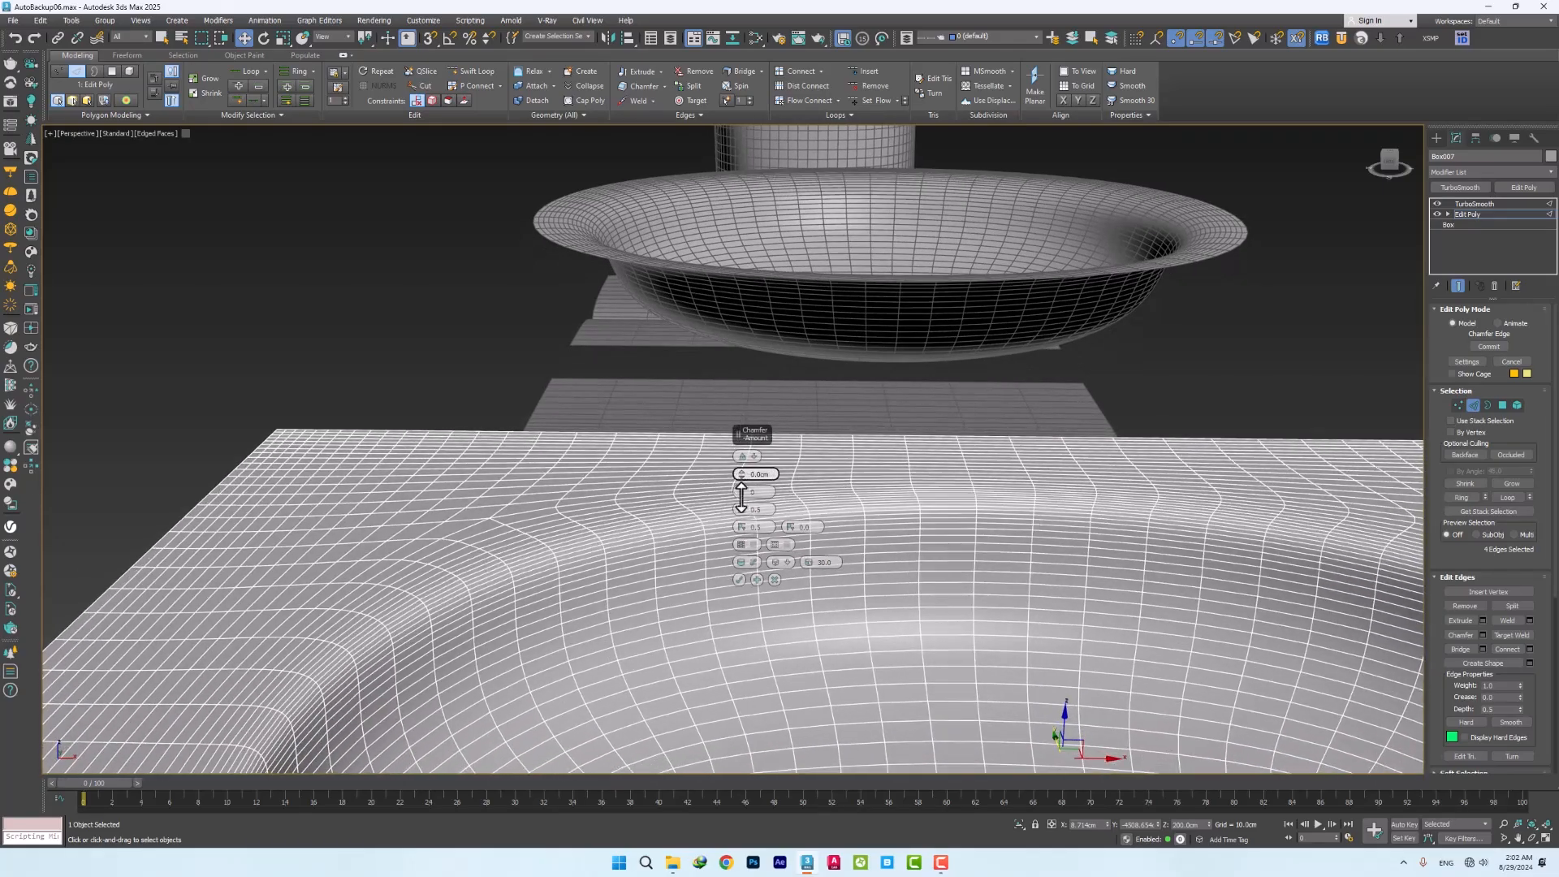
mouse_move(449, 599)
middle_mouse_down("alt")
mouse_move(484, 612)
mouse_move(470, 633)
middle_mouse_up("alt")
scroll(463, 547, "down", 5)
scroll(650, 306, "up", 5)
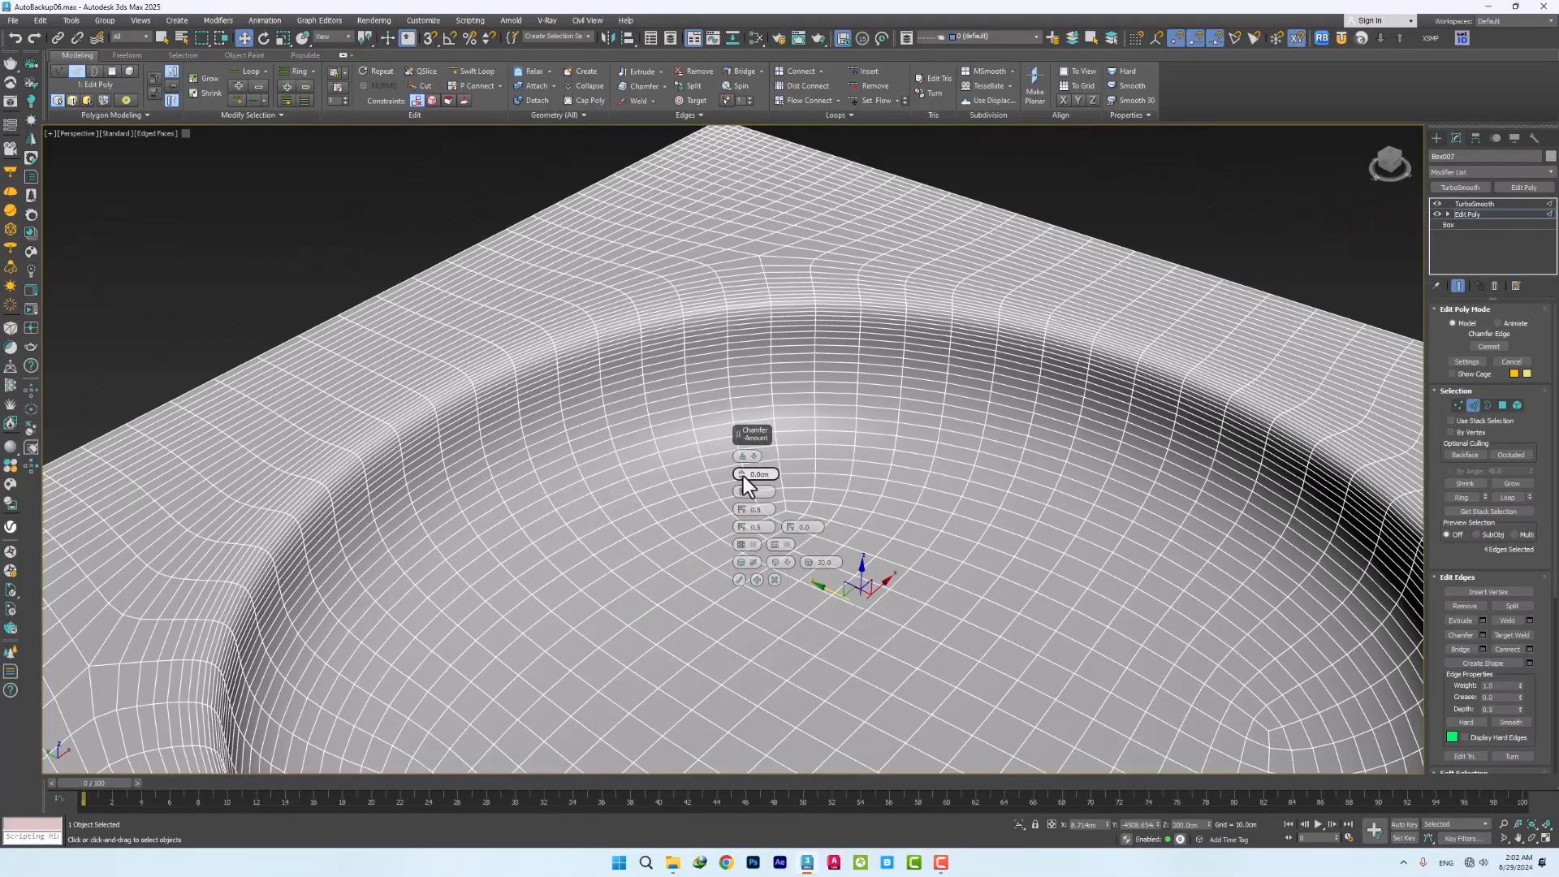
scroll(741, 438, "down", 10)
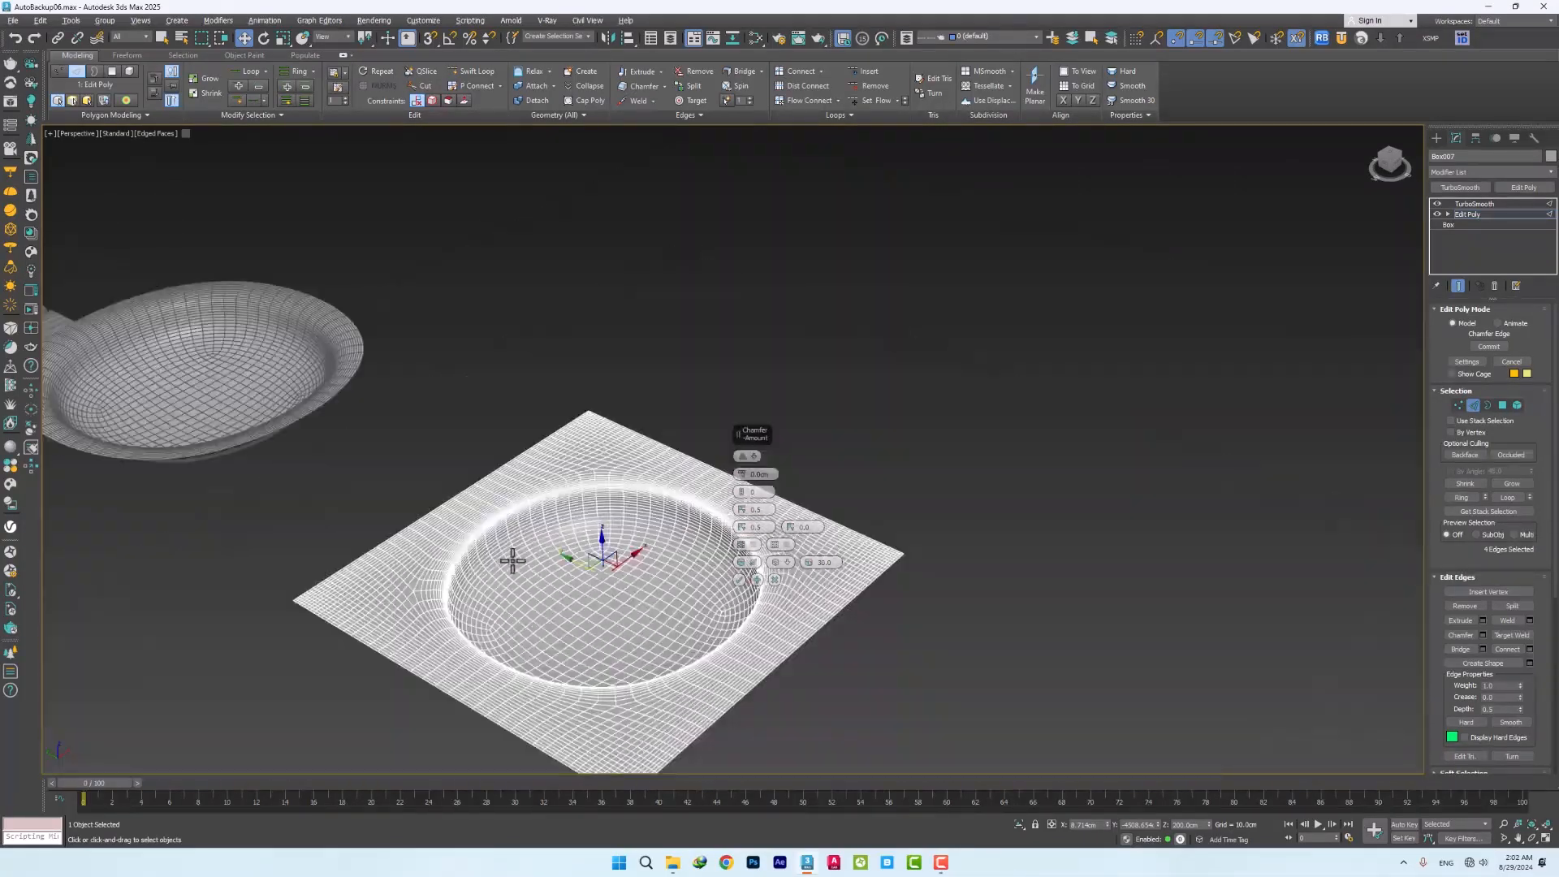
middle_click_drag(512, 560, 546, 539, "alt")
scroll(520, 544, "up", 5)
scroll(530, 575, "down", 8)
scroll(568, 536, "up", 10)
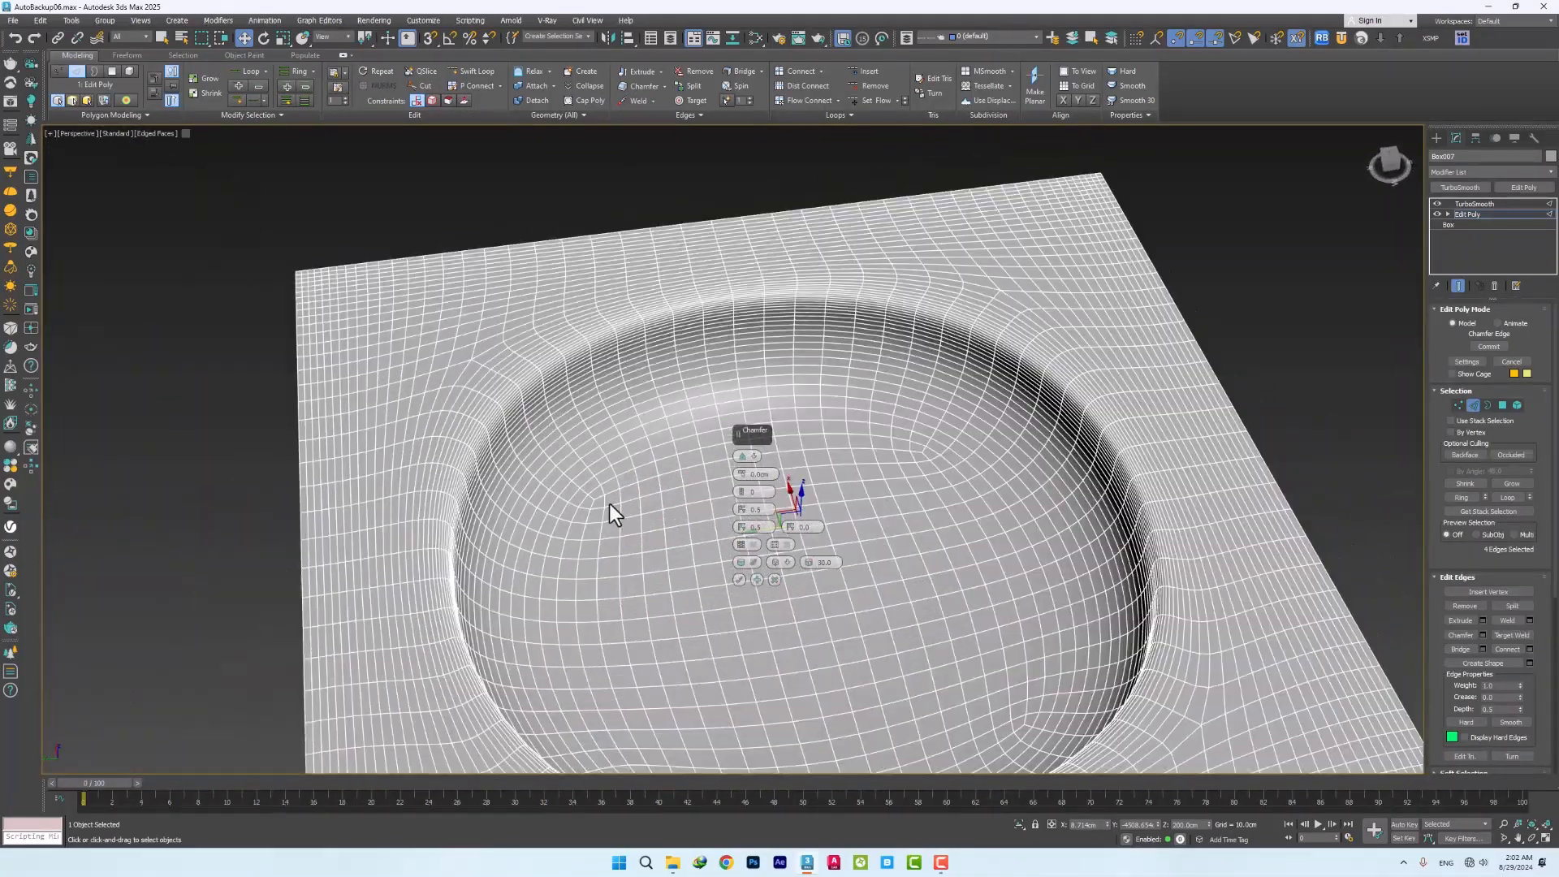
Set the rim chamfer to about 2.6 cm with 1 segment and check the smoothed recess without edged faces
left_click_drag(741, 492, 582, 523)
scroll(651, 469, "up", 6)
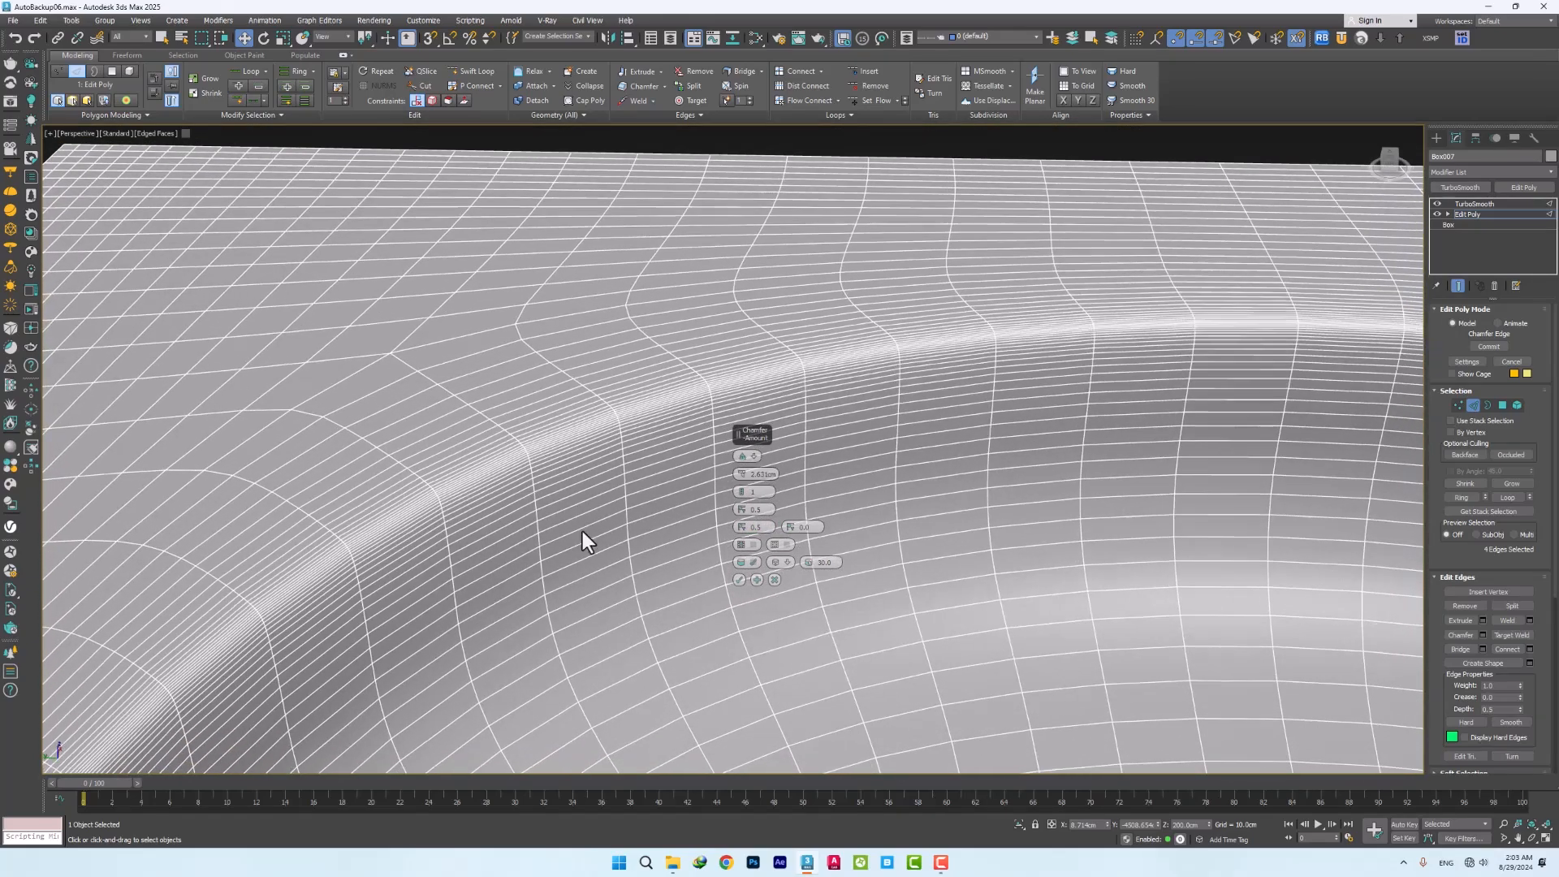
scroll(503, 544, "down", 8)
key("F4")
scroll(533, 539, "down", 6)
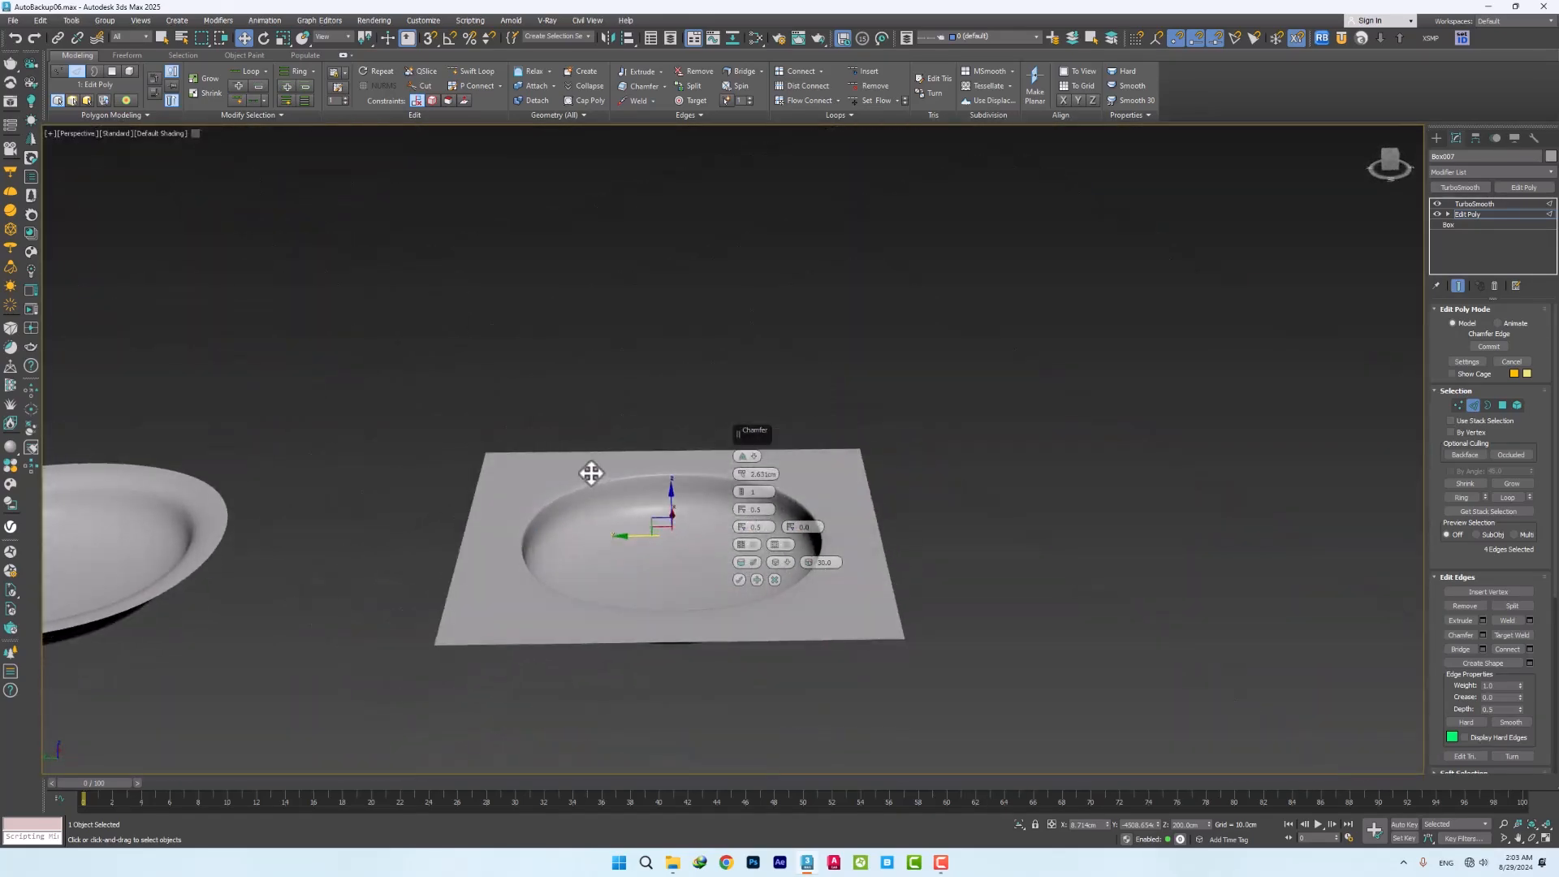
scroll(442, 529, "up", 5)
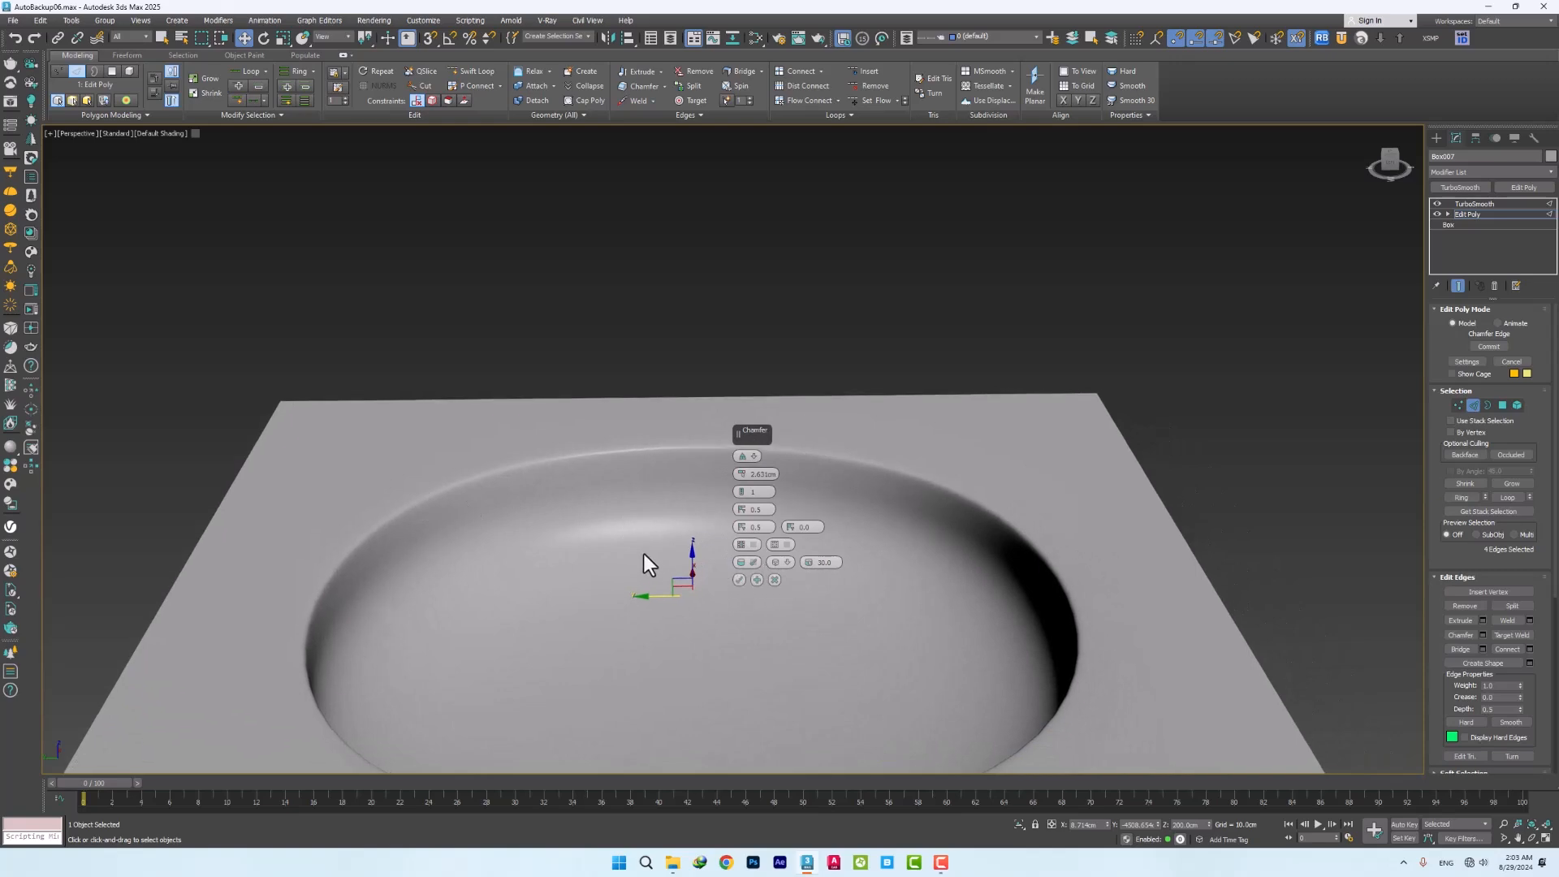
key("F4")
Readjust the rim chamfer amount with TurboSmooth hidden, apply it and return to the visible TurboSmooth level
left_click(1436, 204)
scroll(327, 457, "up", 5)
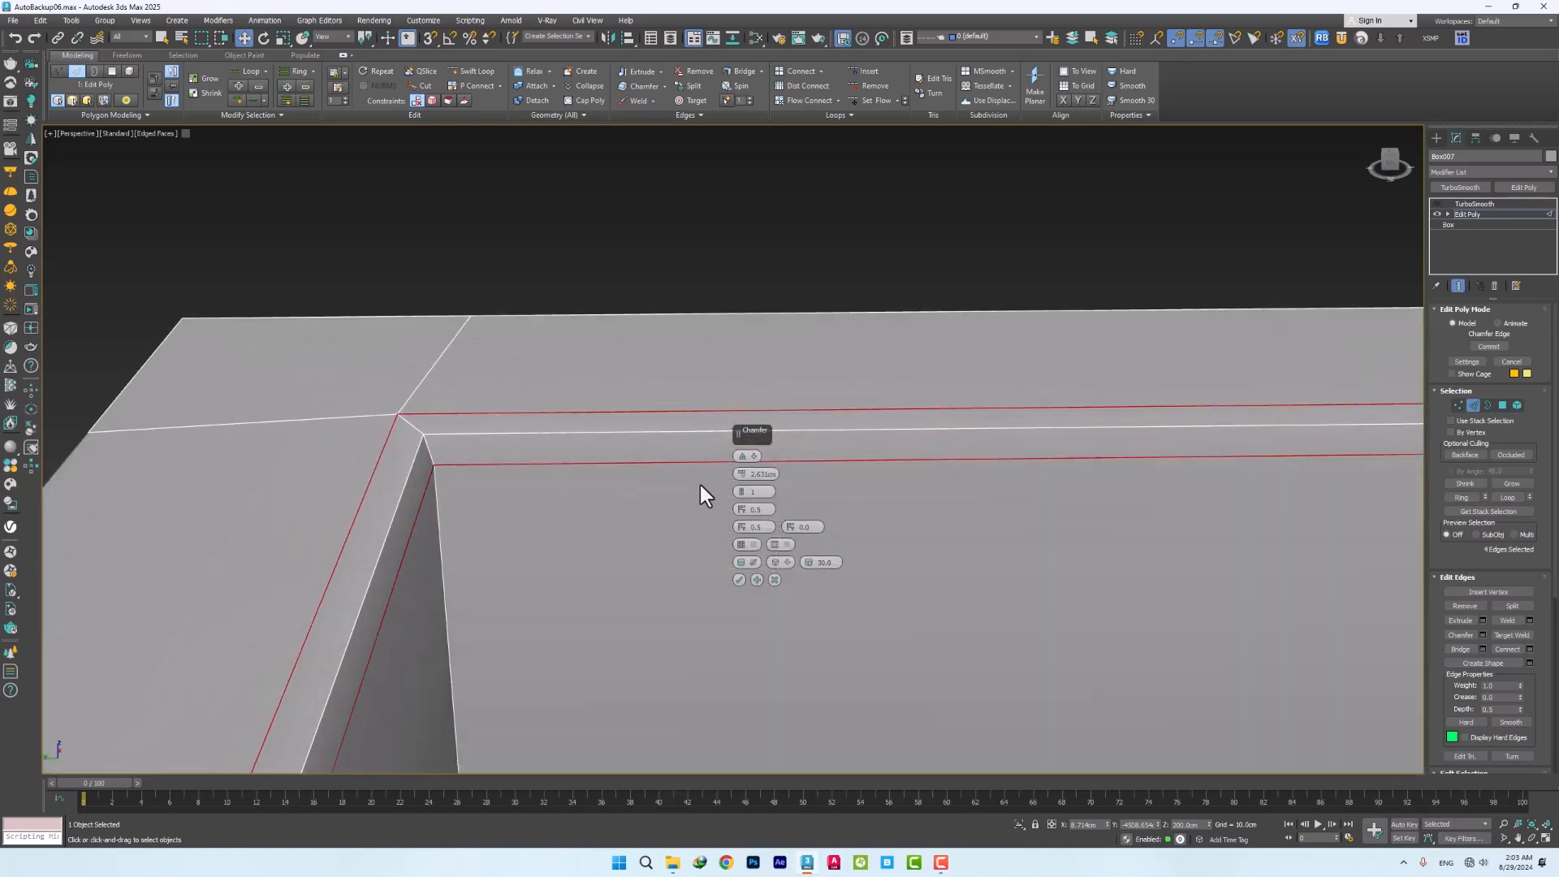
left_click_drag(741, 473, 485, 533)
middle_click_drag(485, 533, 806, 539)
left_click(1436, 204)
key("Return")
left_click(1465, 203)
Select the two recessed pieces and assign them a material from the Material Editor
scroll(723, 522, "down", 10)
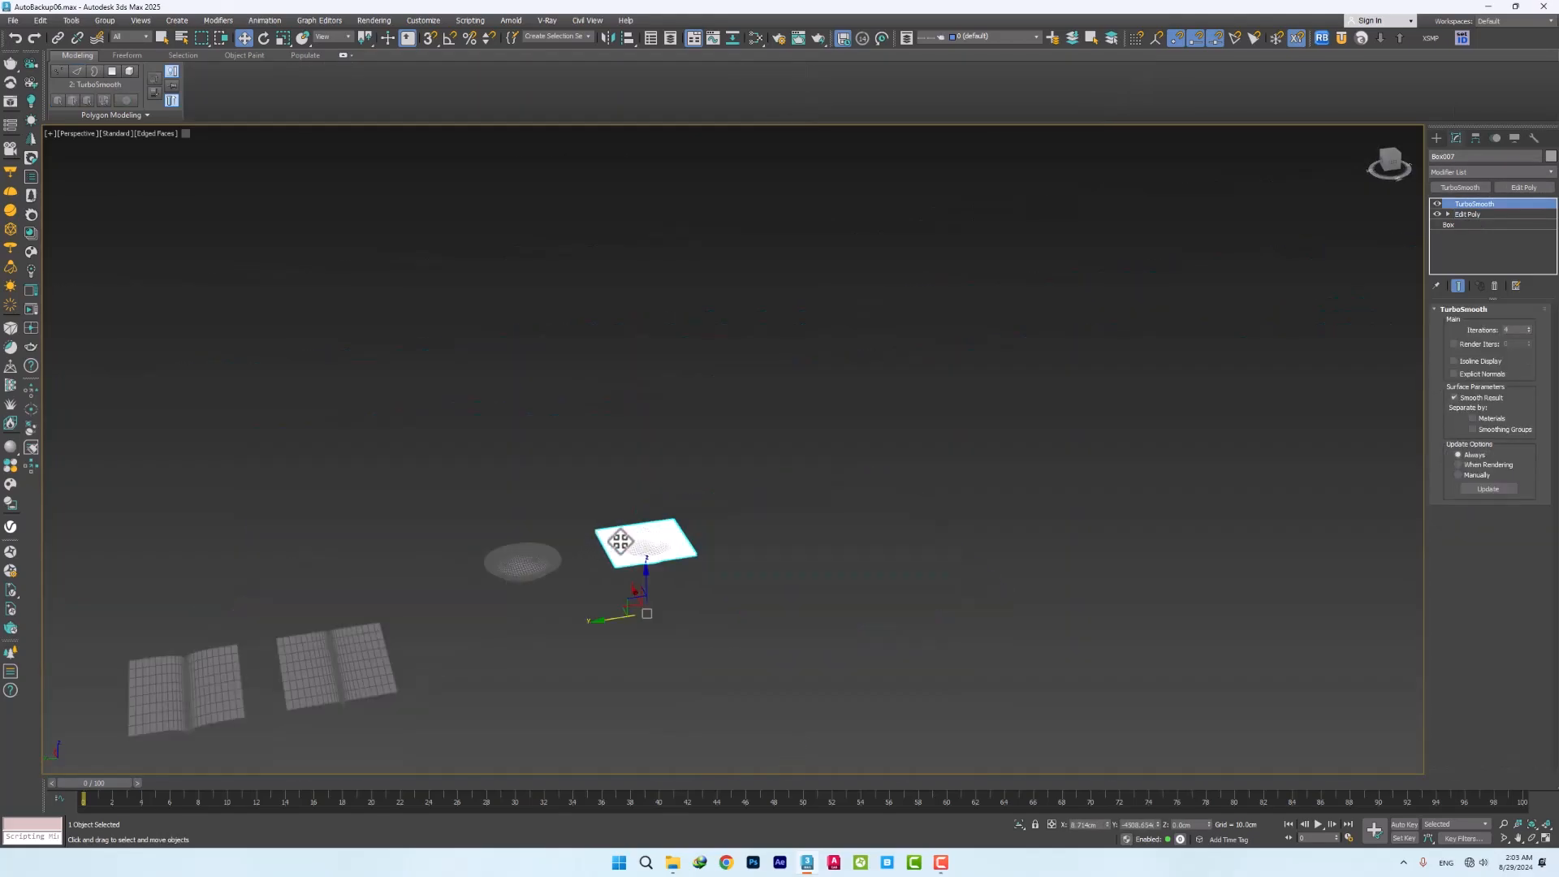
key("ctrl+a")
key("m")
right_click(692, 310)
left_click(715, 329)
left_click(1145, 191)
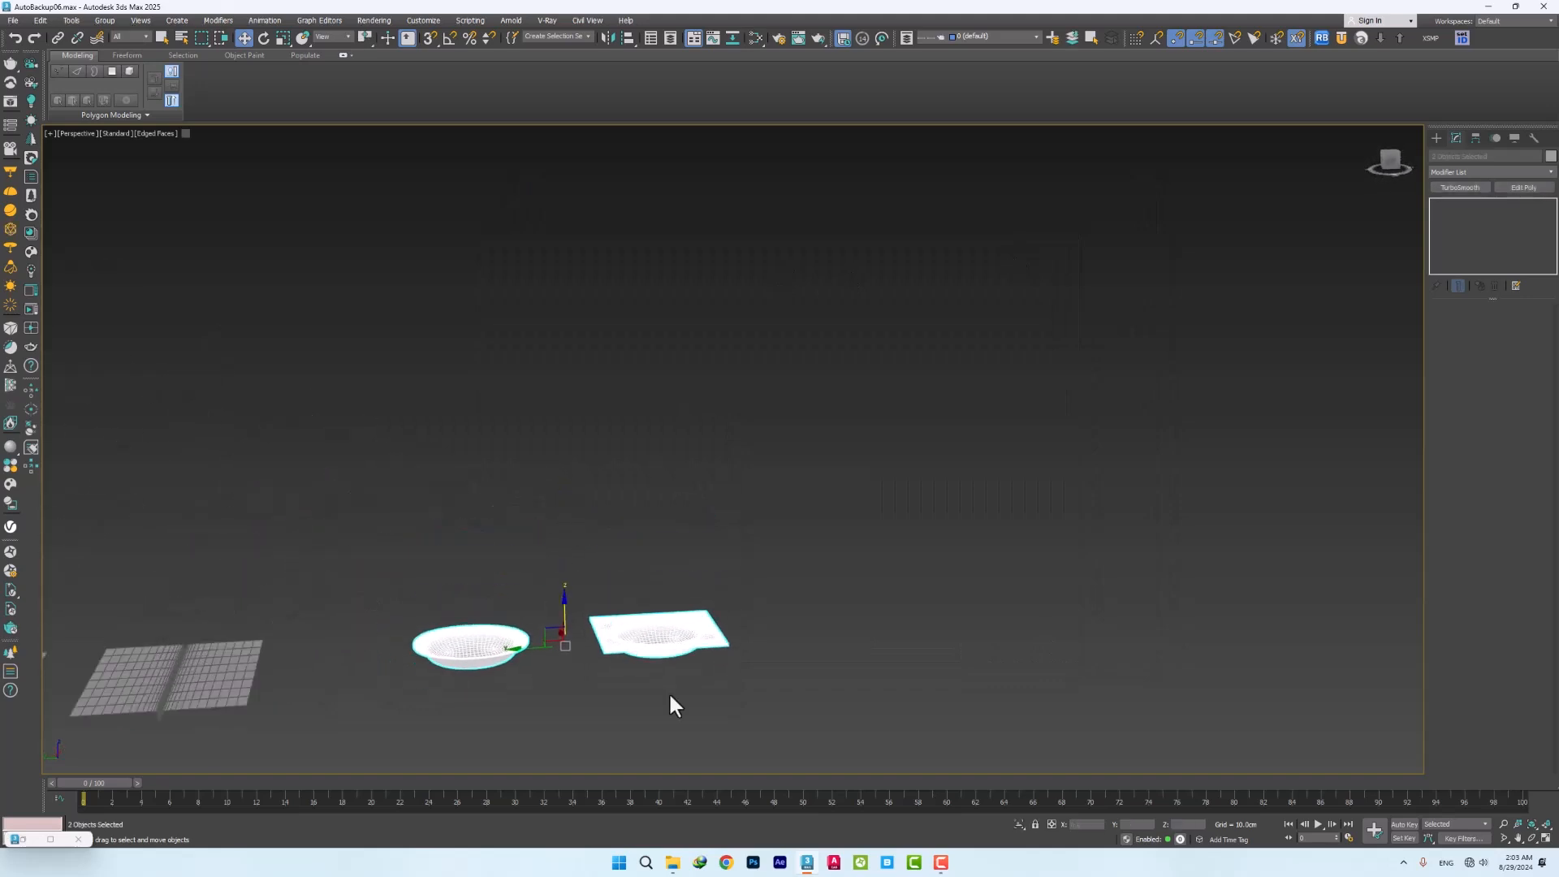
Clone the round-cornered recessed piece to the far side of the square-cornered one
scroll(662, 690, "up", 5)
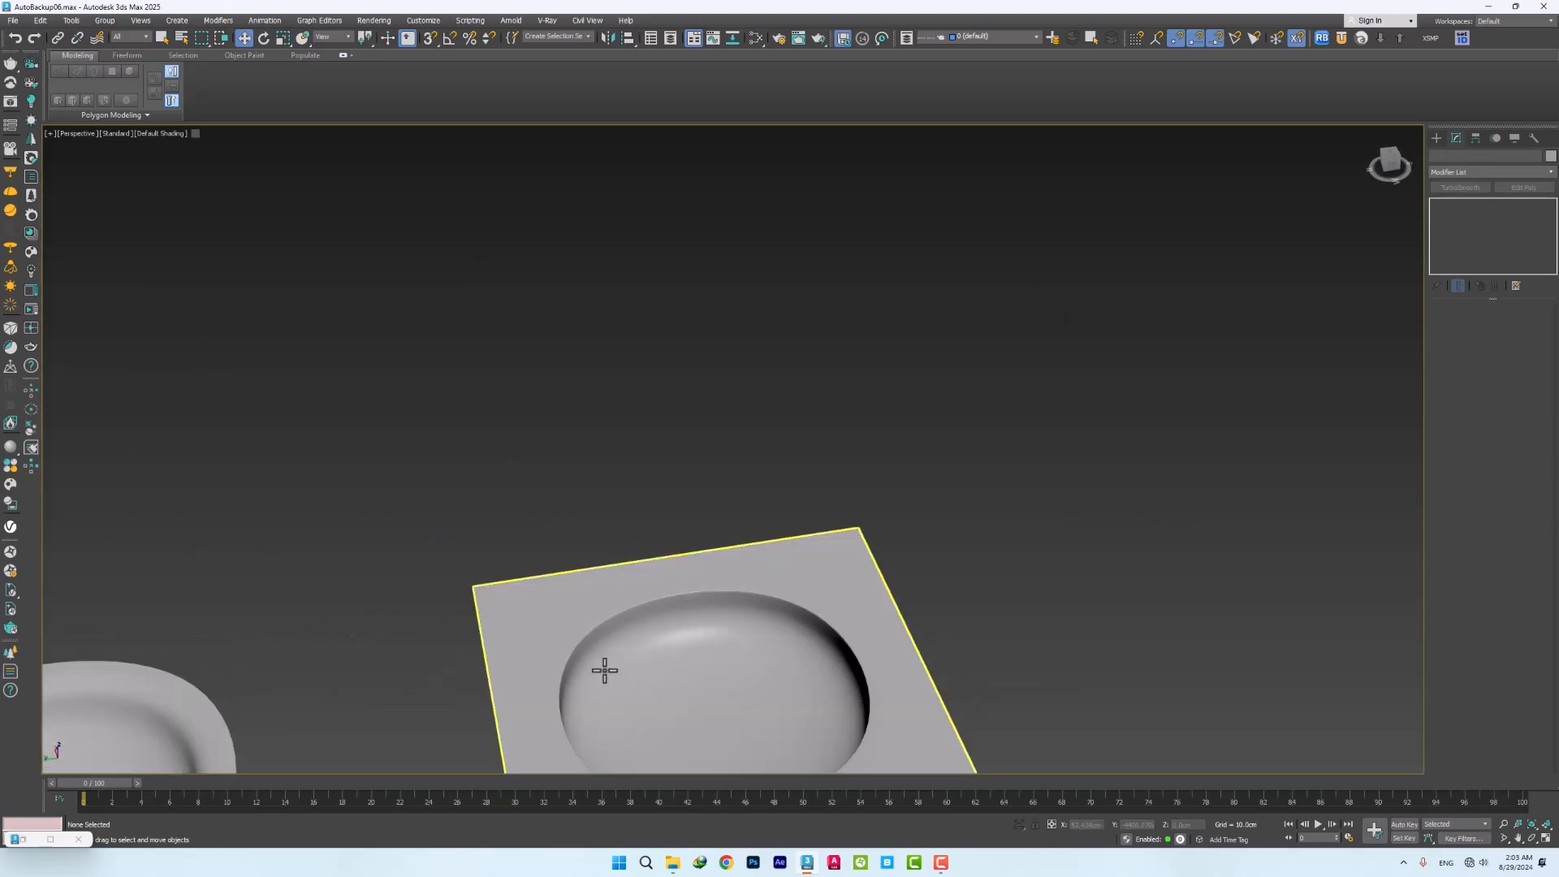
scroll(622, 678, "down", 5)
middle_click_drag(637, 620, 236, 655, "alt")
scroll(582, 708, "up", 4)
middle_click_drag(581, 708, 670, 683, "alt")
scroll(670, 683, "down", 5)
left_click(236, 452)
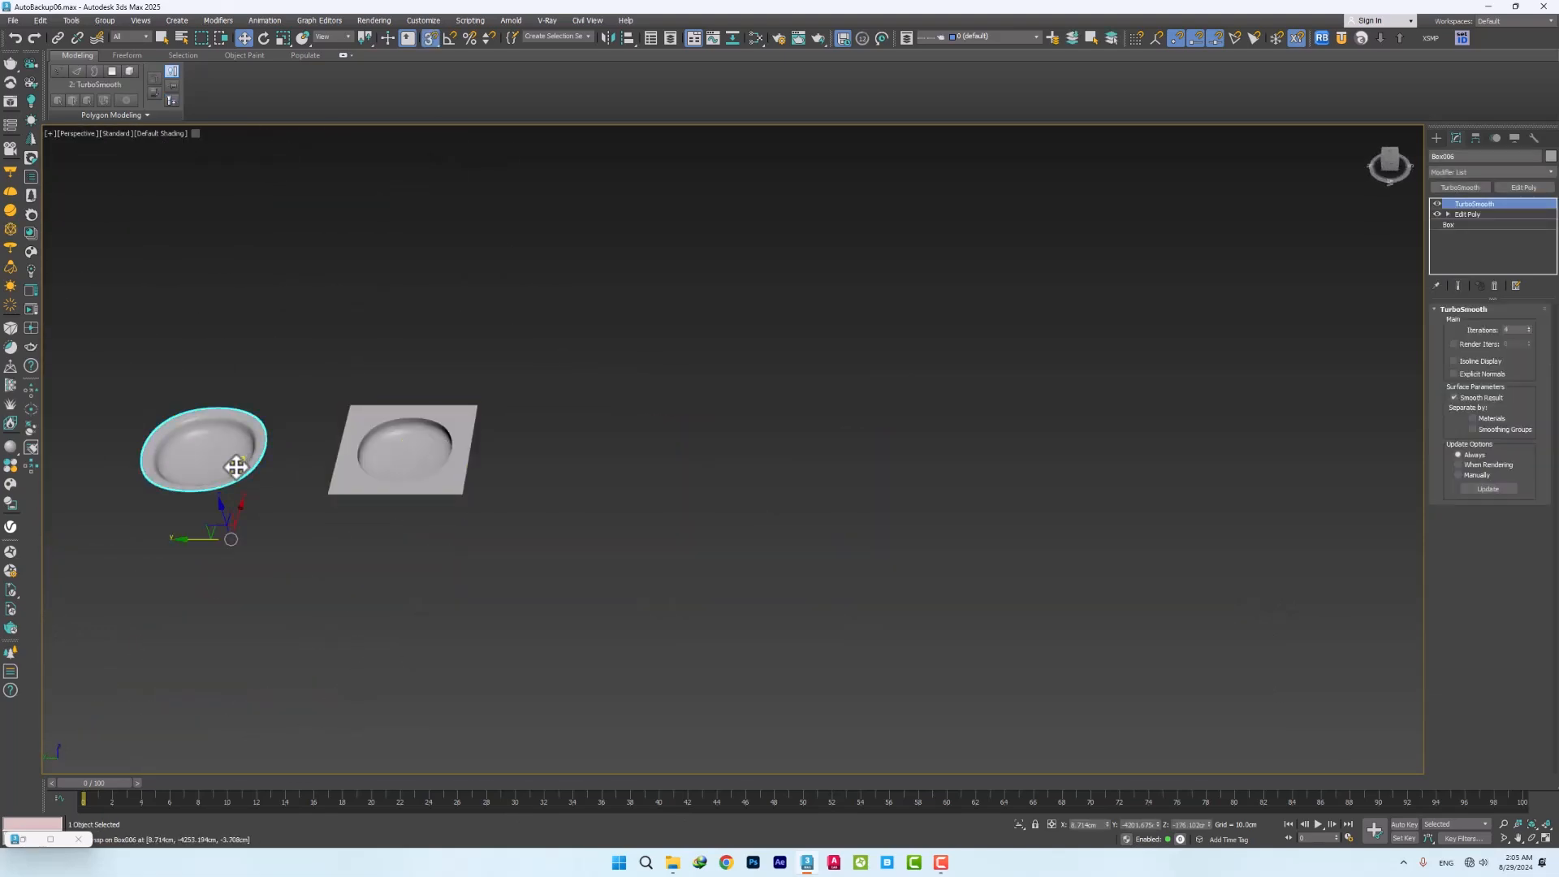
left_click_drag(231, 539, 590, 540, "shift")
left_click(780, 481)
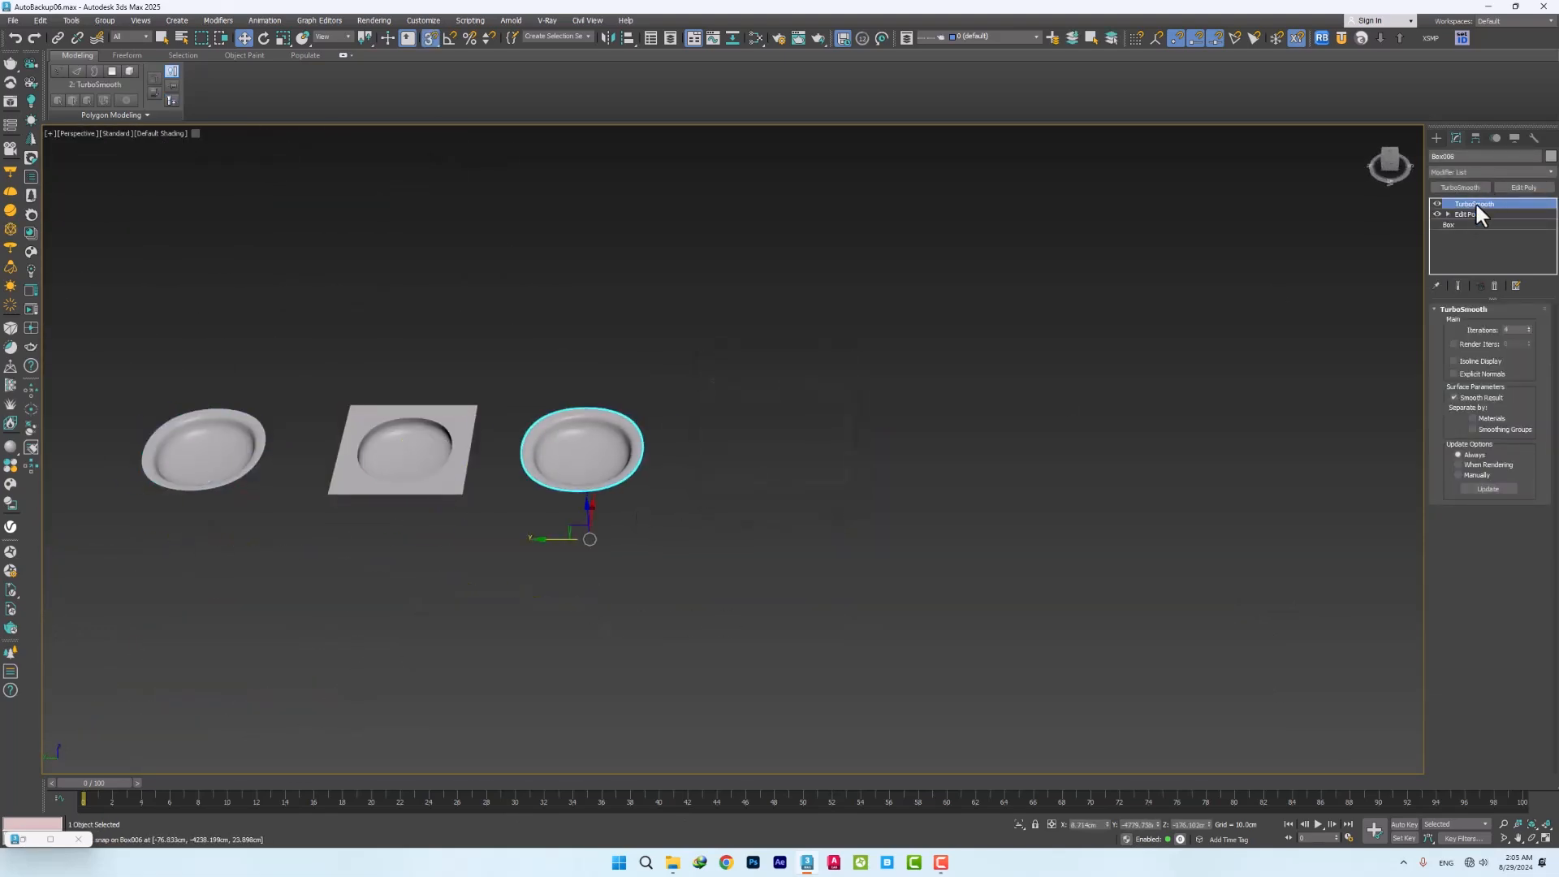
Hide TurboSmooth on the new copy and clone its Edit Poly element alongside, snapped edge to edge
left_click(1437, 204)
scroll(570, 479, "up", 2)
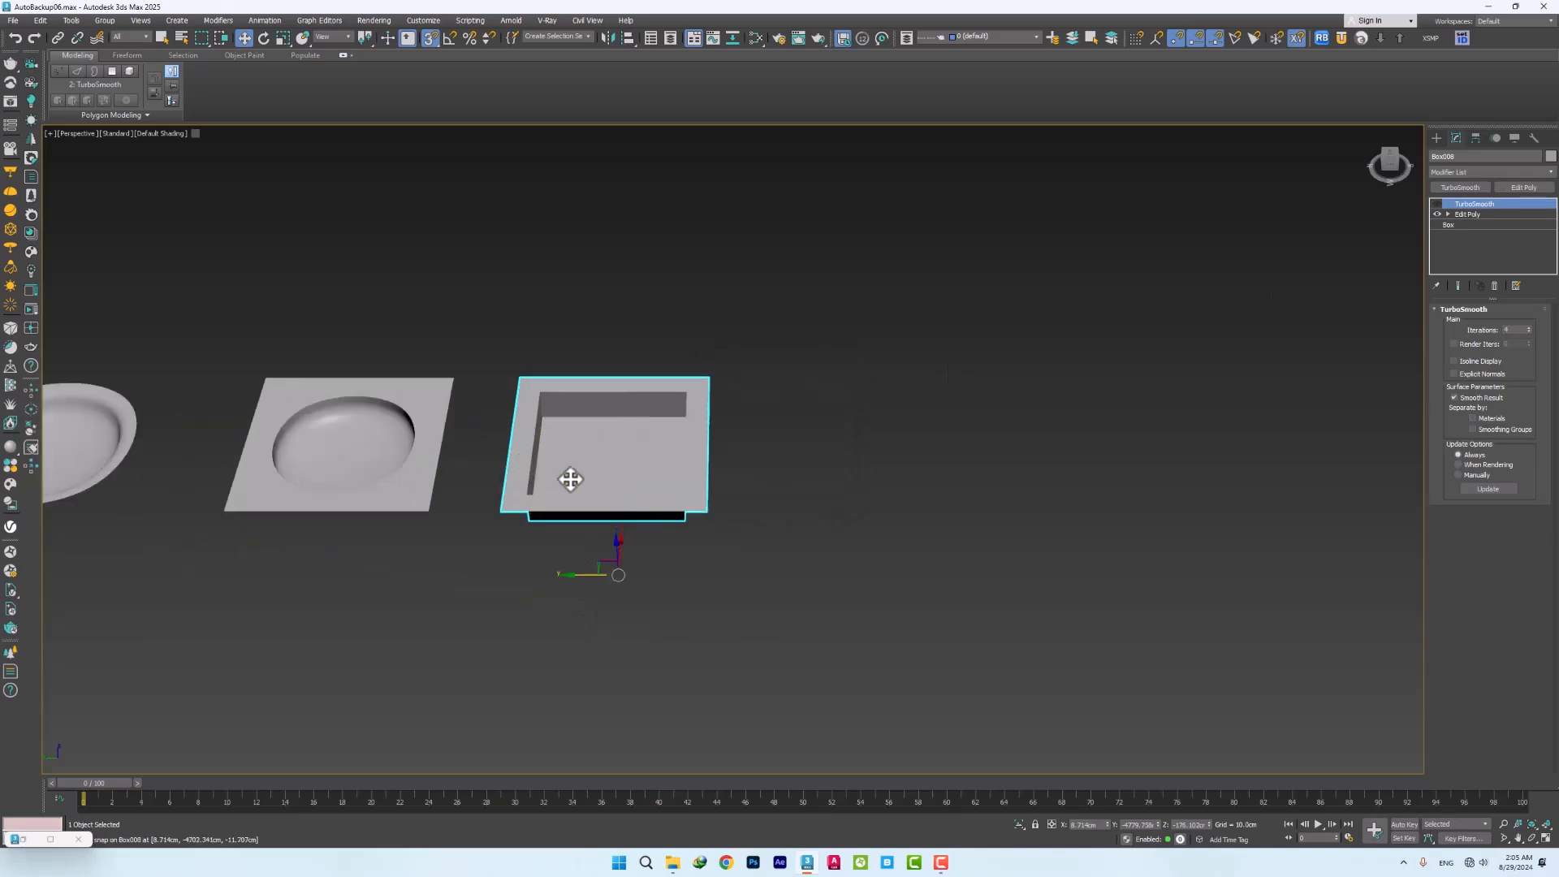
left_click(1465, 214)
middle_click_drag(721, 385, 722, 402)
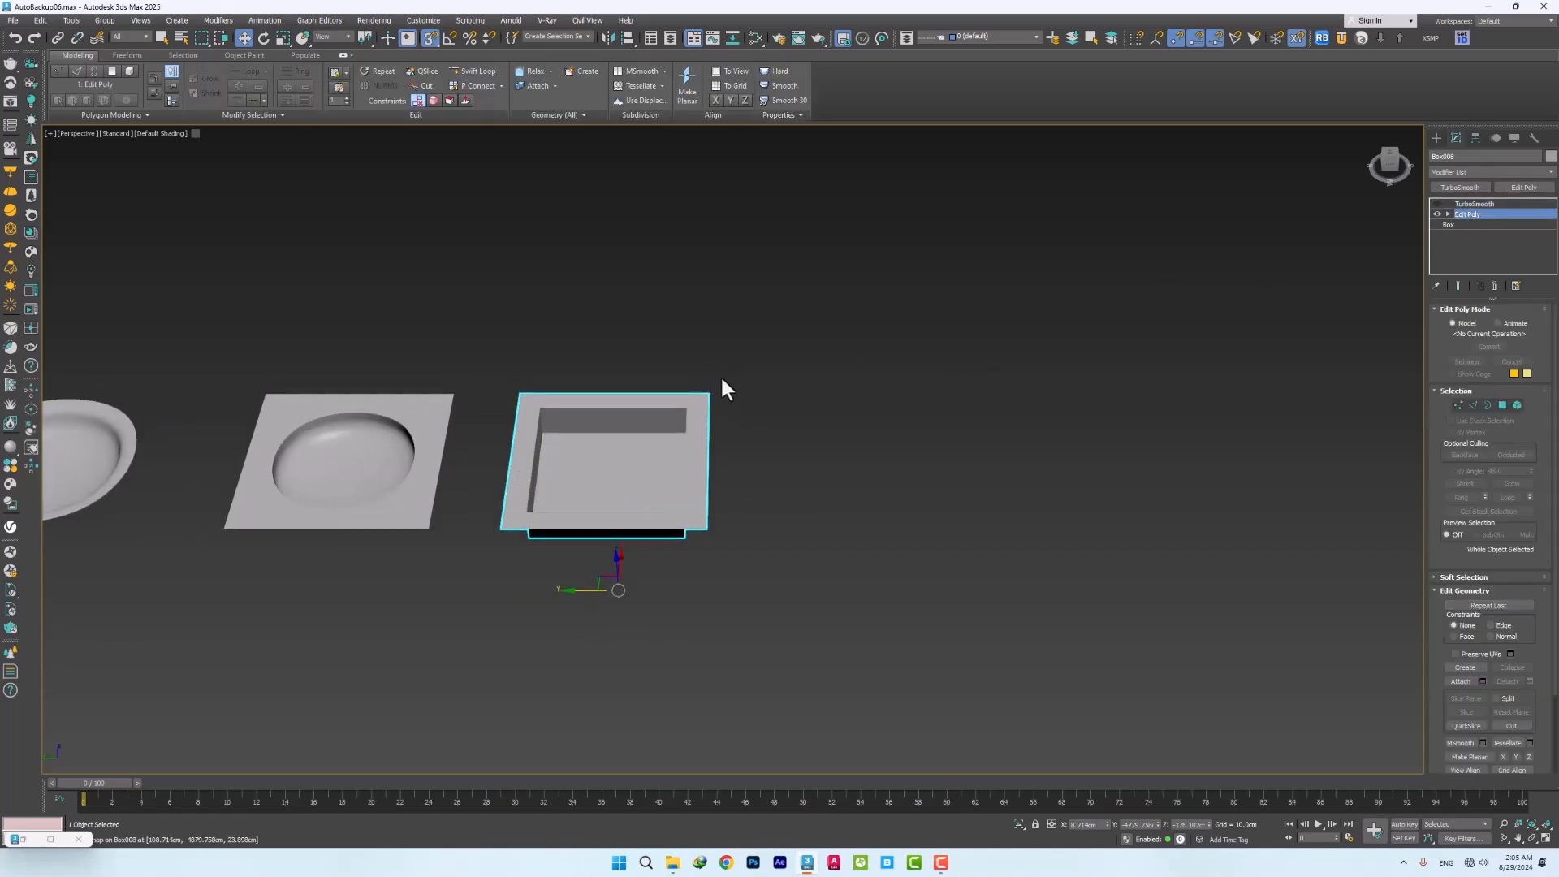
key("5")
left_click(568, 463)
middle_click_drag(540, 458, 512, 470)
mouse_move(511, 470)
left_mouse_down("shift")
mouse_move(877, 567)
mouse_move(830, 563)
left_mouse_up("shift")
left_click(828, 443)
left_click_drag(731, 533, 682, 538)
Clone both elements into a second row to form a two-by-two grid and turn TurboSmooth back on
left_click(644, 463, "ctrl")
left_click_drag(644, 463, 596, 804, "shift")
left_click(804, 428)
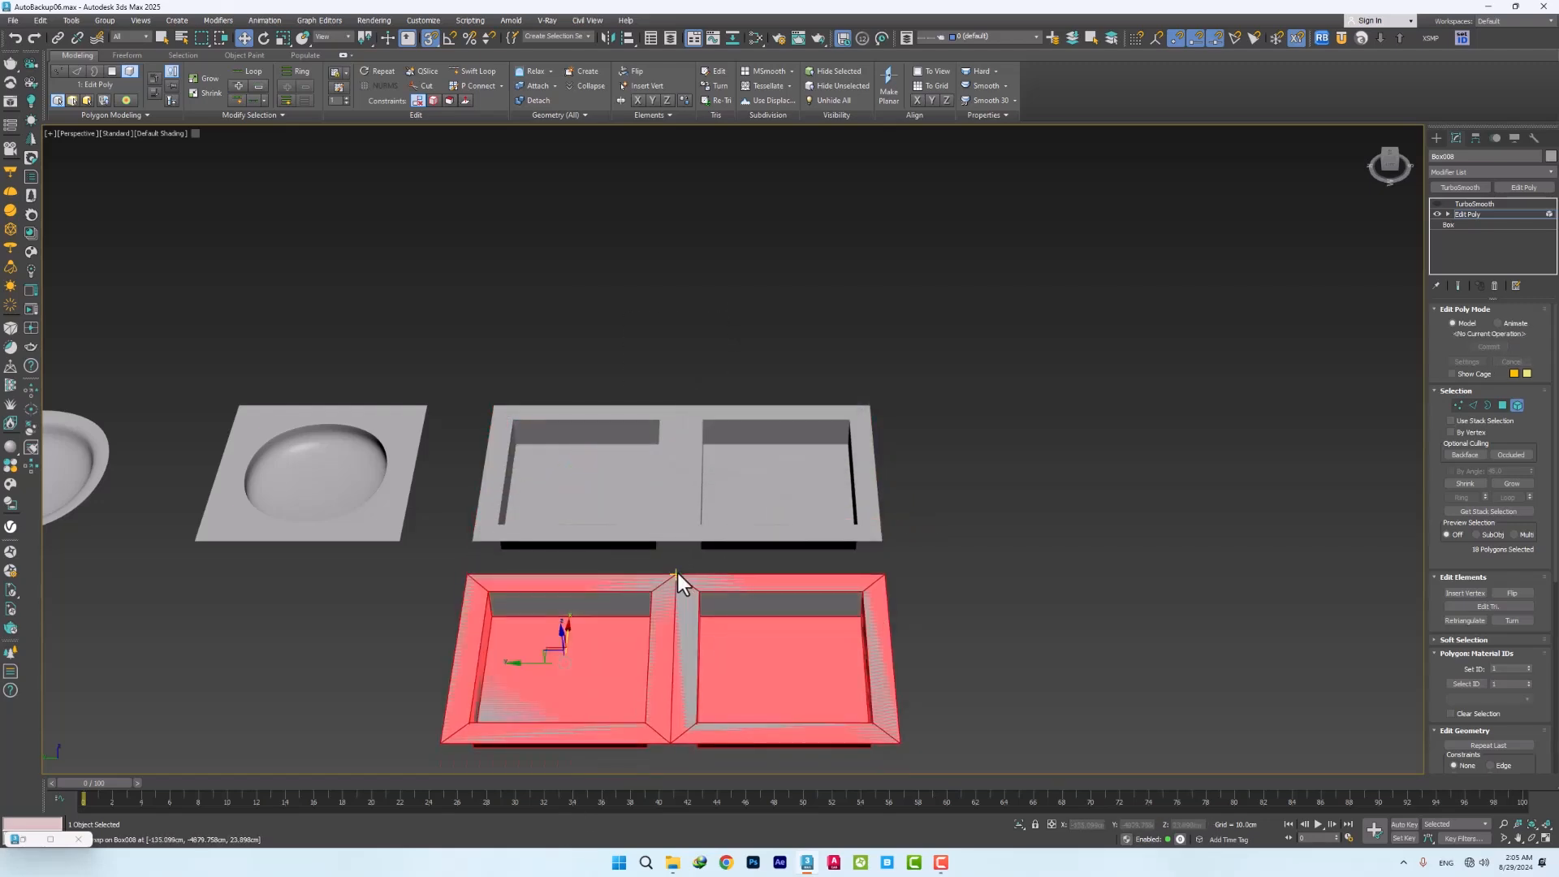
left_click_drag(679, 571, 679, 542)
left_click(1470, 204)
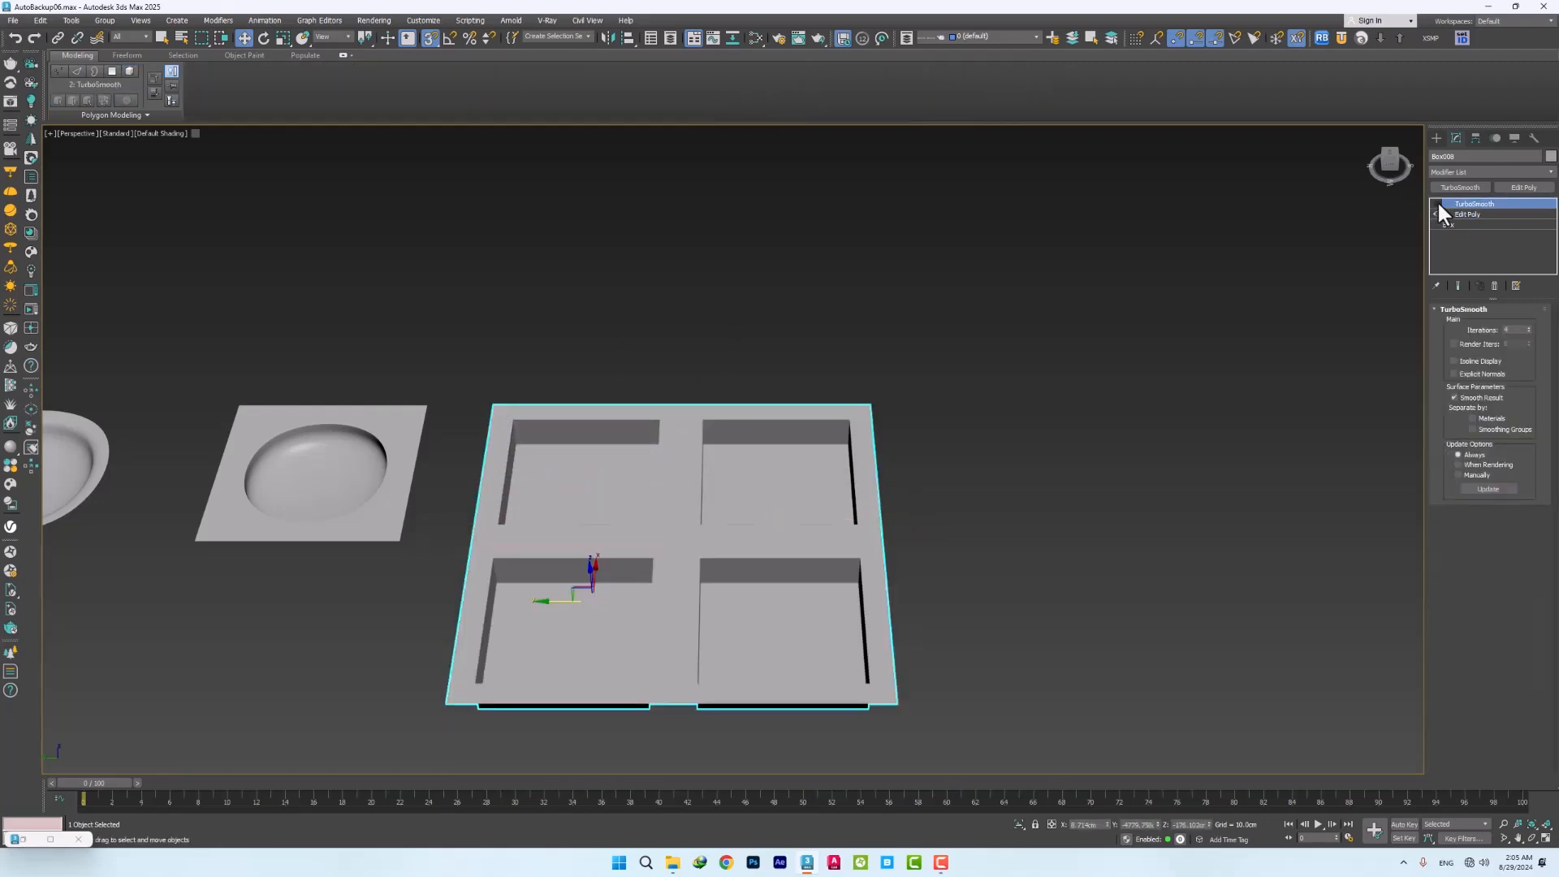
left_click(1435, 203)
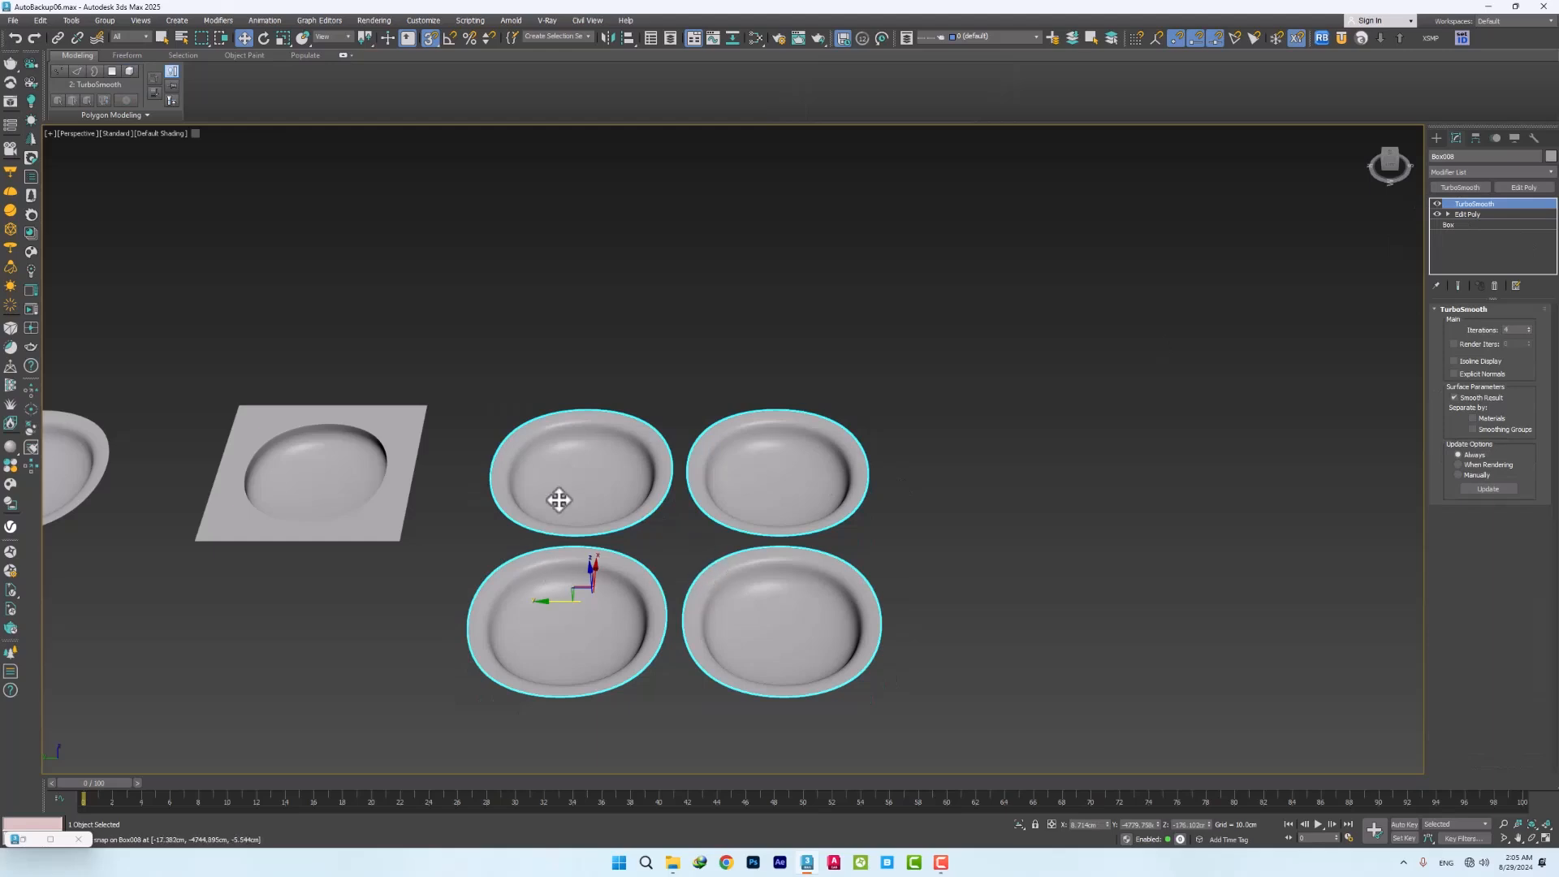
Weld all vertices of the four recessed elements in Edit Poly
left_click(1466, 214)
key("1")
key("ctrl+a")
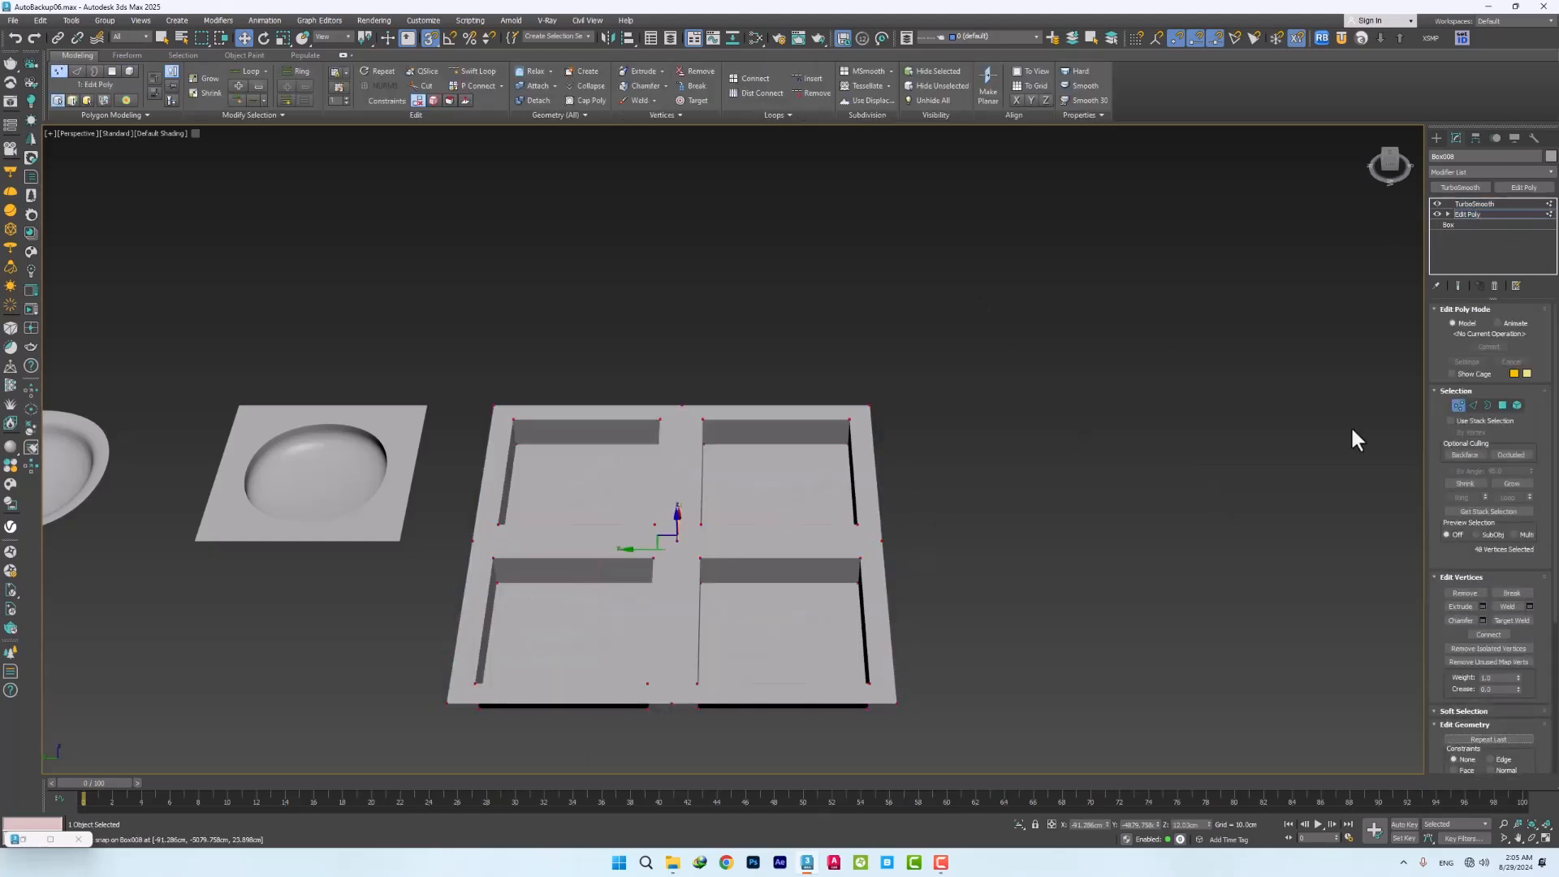
left_click(1529, 606)
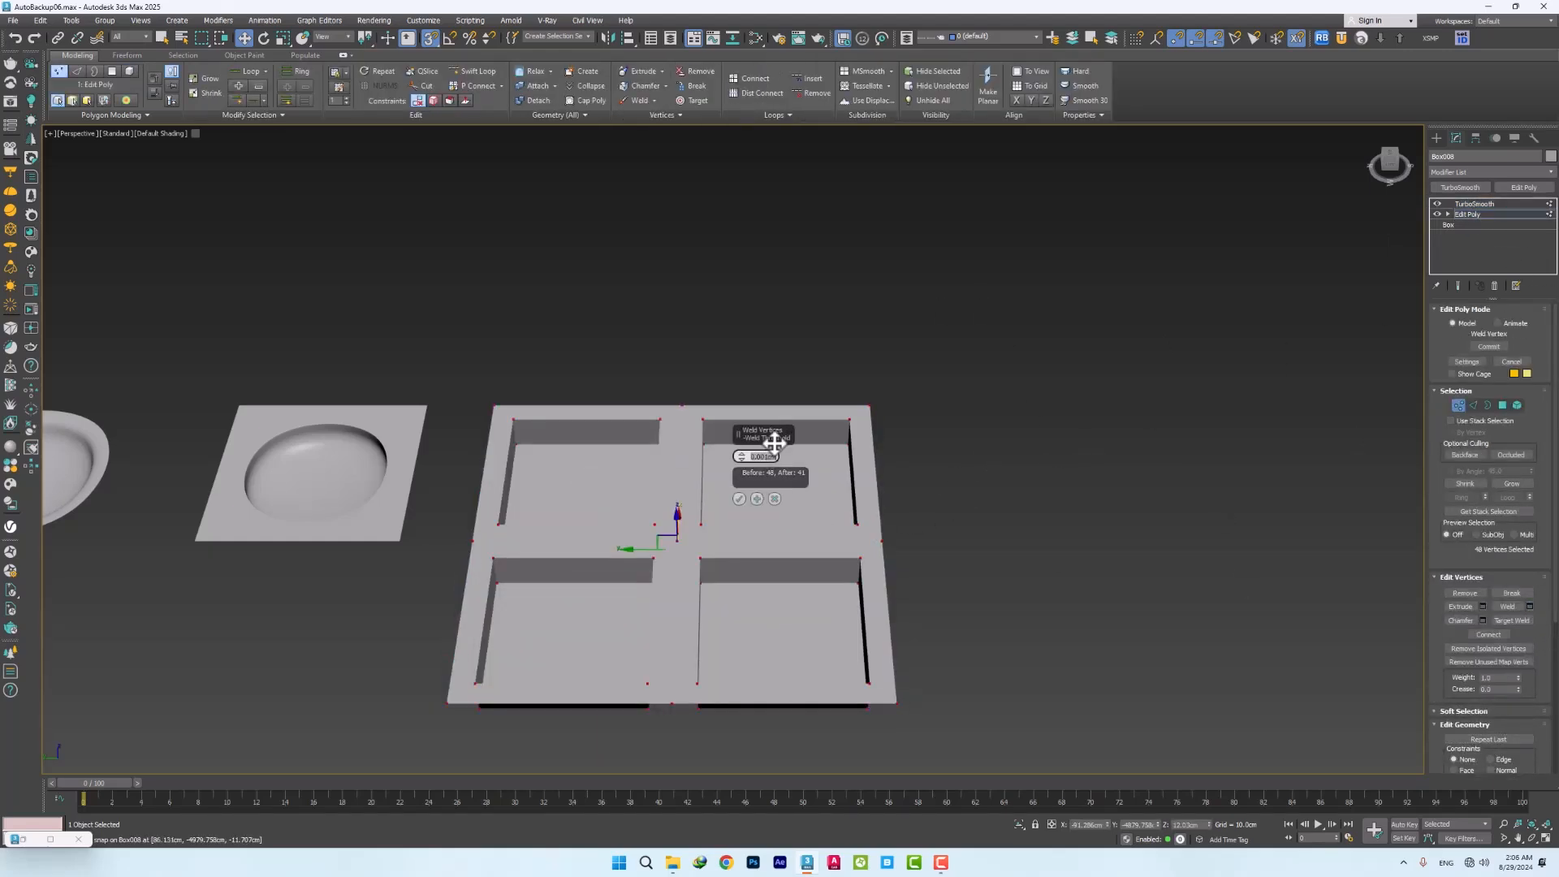
left_click(738, 499)
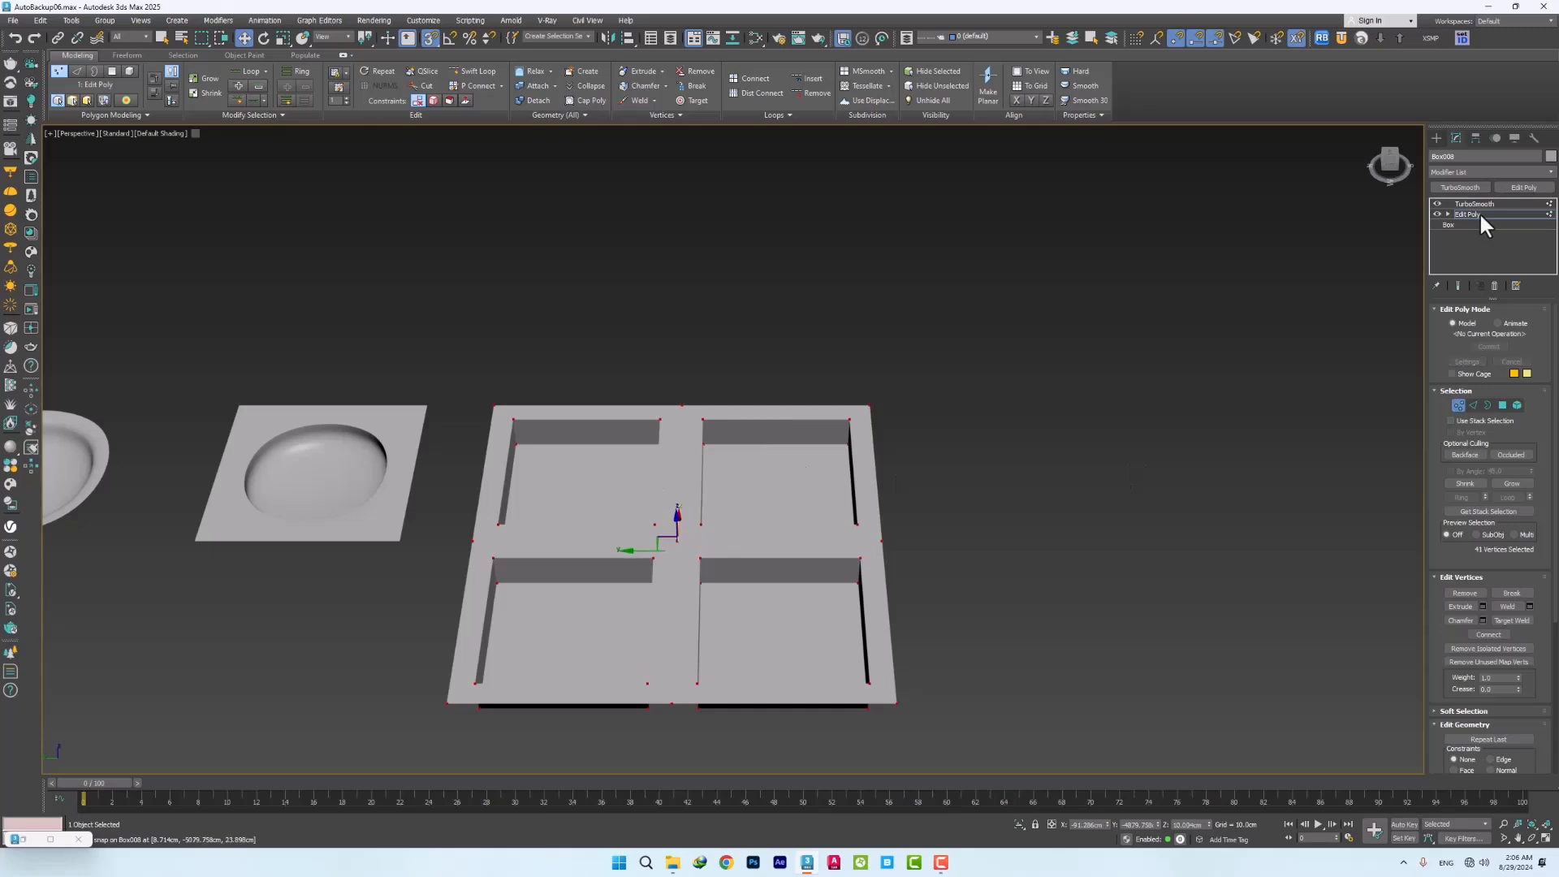
Turn on edged faces, clear the vertex selection and leave vertex editing to inspect the grid's base mesh
key("F4")
scroll(800, 542, "up", 3)
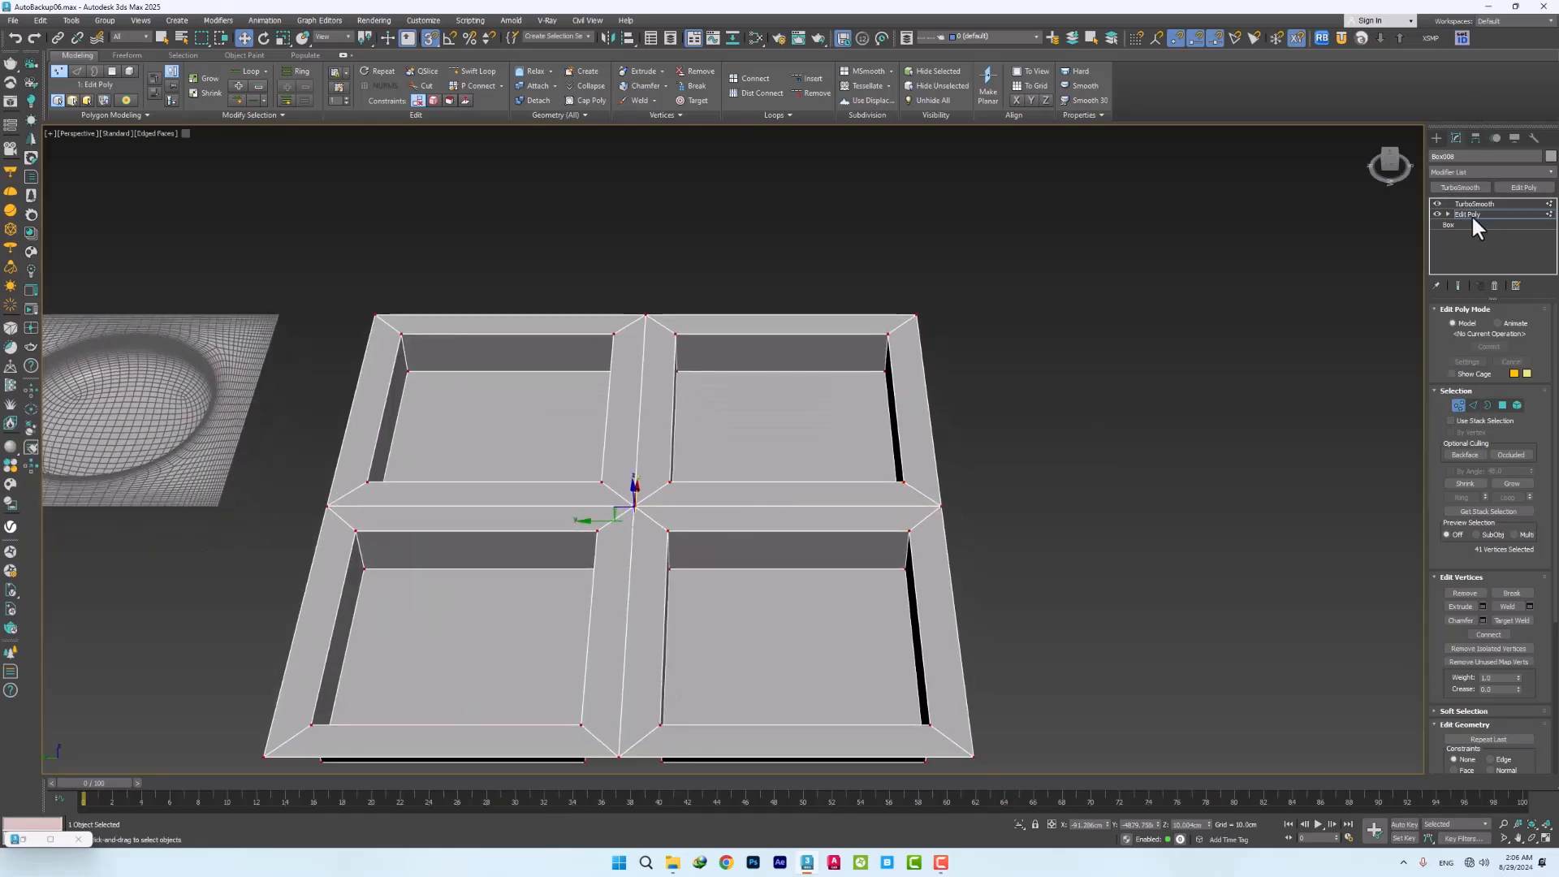
left_click(1148, 332)
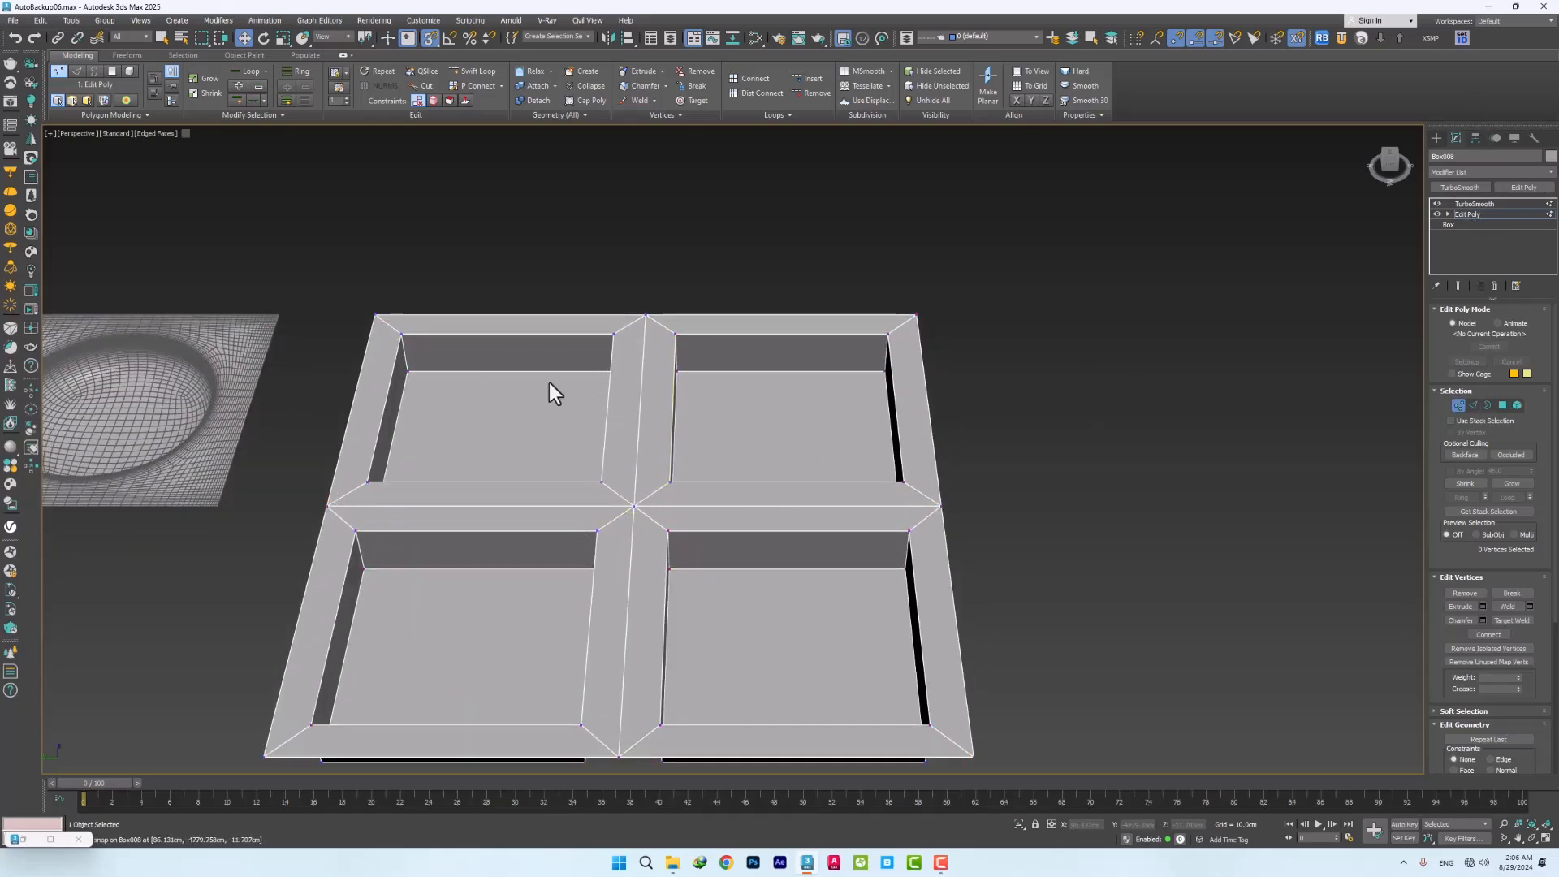
left_click(1469, 214)
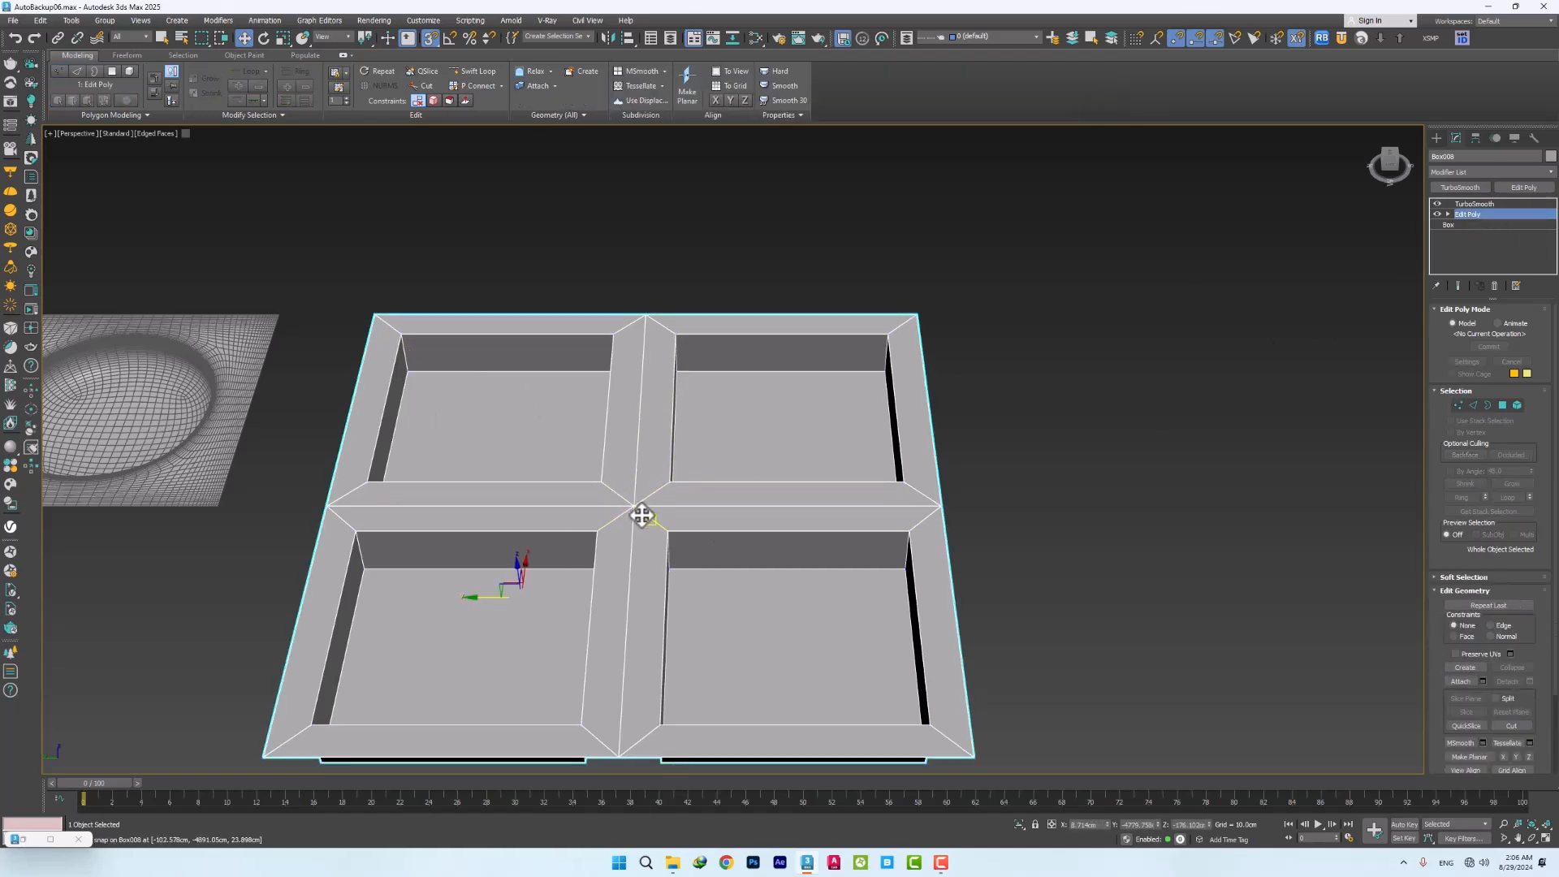
Return to the TurboSmooth level and deselect the piece to examine the edge flow around the four recesses
left_click(1483, 204)
left_click(1048, 355)
scroll(645, 486, "up", 5)
scroll(645, 487, "down", 4)
mouse_move(642, 493)
middle_mouse_down("alt")
mouse_move(643, 540)
mouse_move(649, 479)
middle_mouse_up("alt")
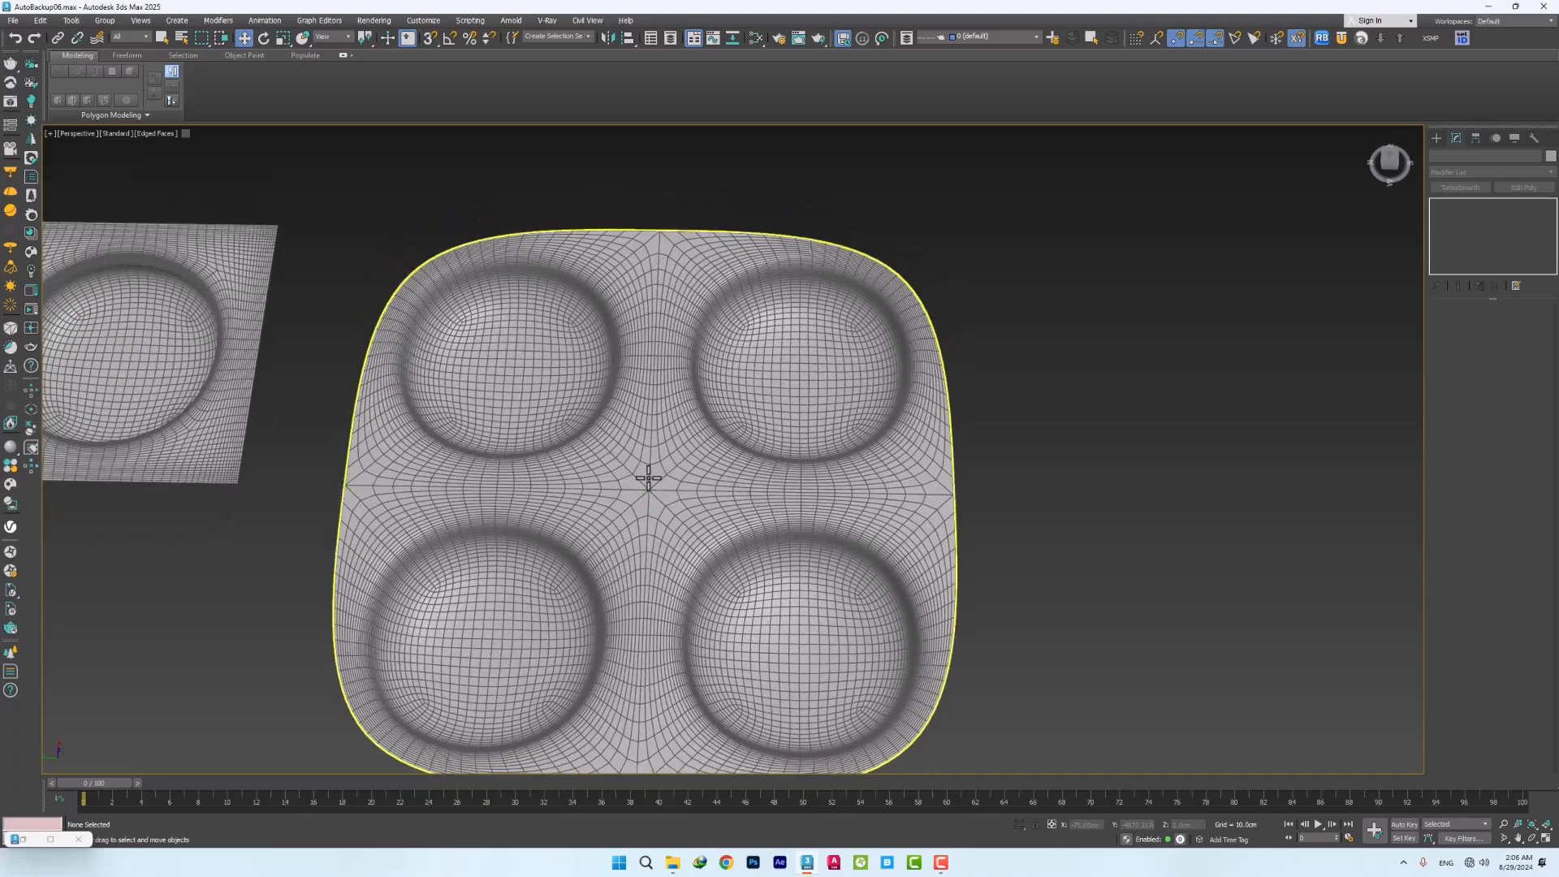
scroll(690, 467, "down", 4)
scroll(626, 387, "up", 4)
Chamfer the upper inner edge loops of all four recesses by 0.95 cm, adjusting the segment count
left_click(580, 357)
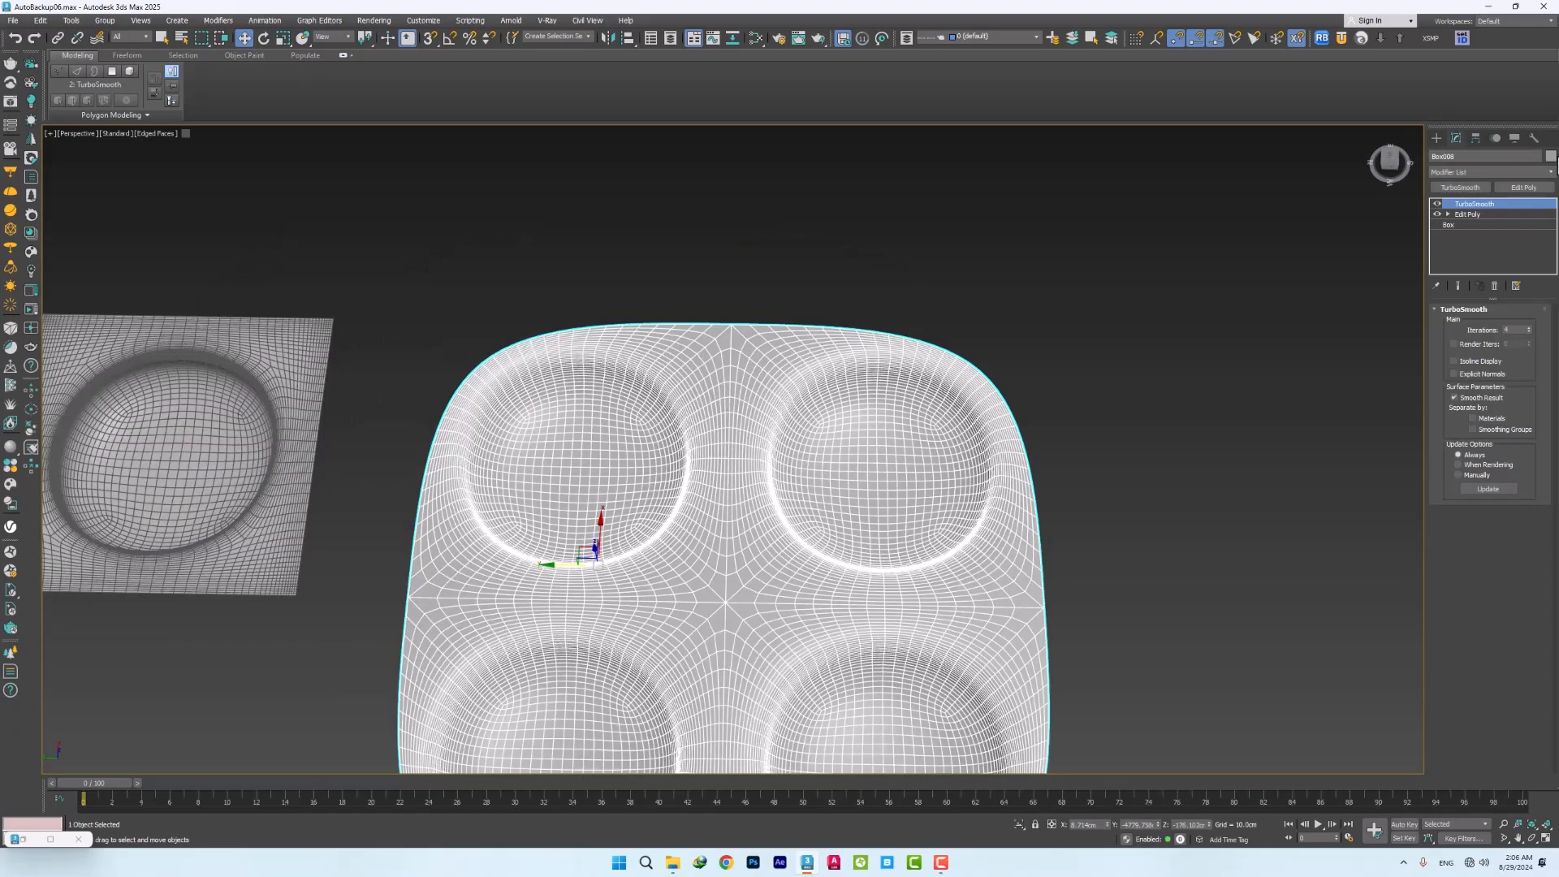
left_click(1466, 215)
key("2")
double_click(503, 363)
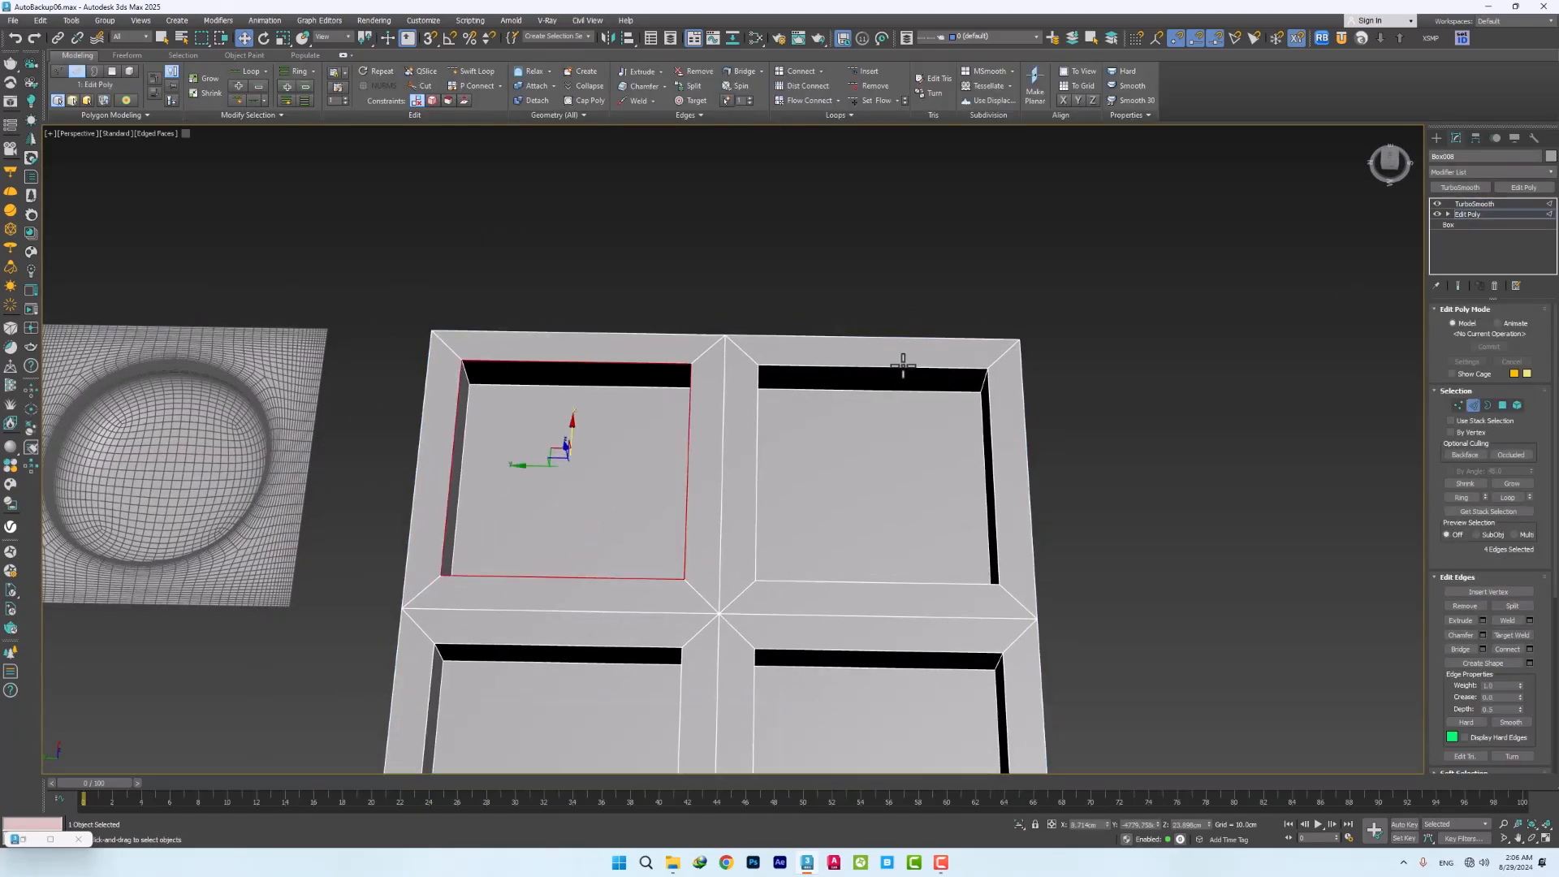
double_click(903, 367, "ctrl")
middle_click_drag(736, 522, 696, 400)
double_click(710, 528, "ctrl")
double_click(561, 528, "ctrl")
right_click(521, 519)
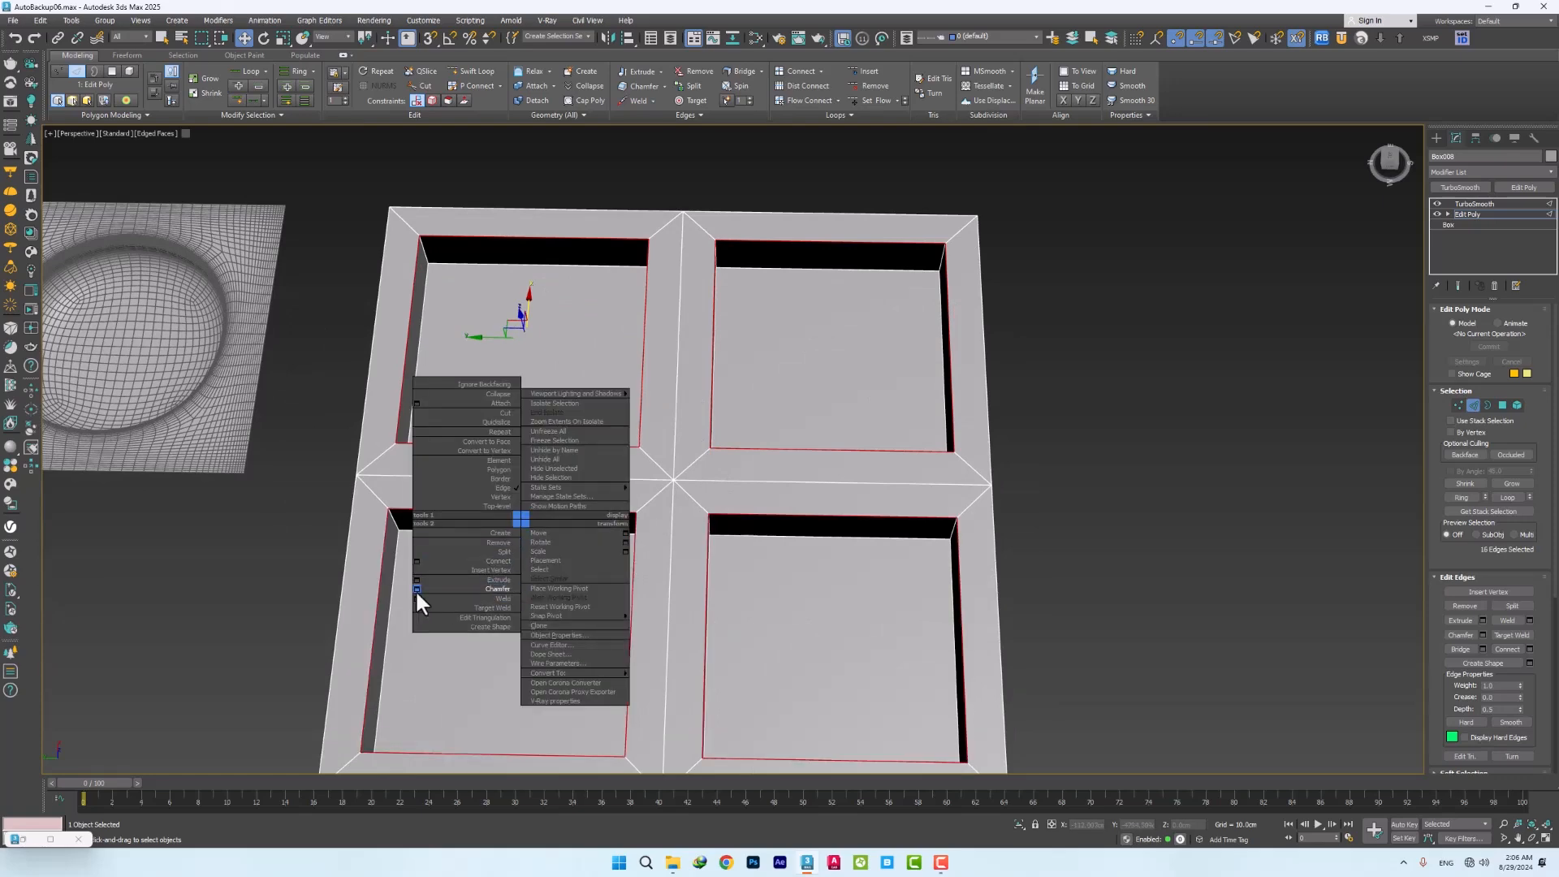
left_click(417, 589)
type("0.95")
key("Return")
scroll(392, 513, "up", 10)
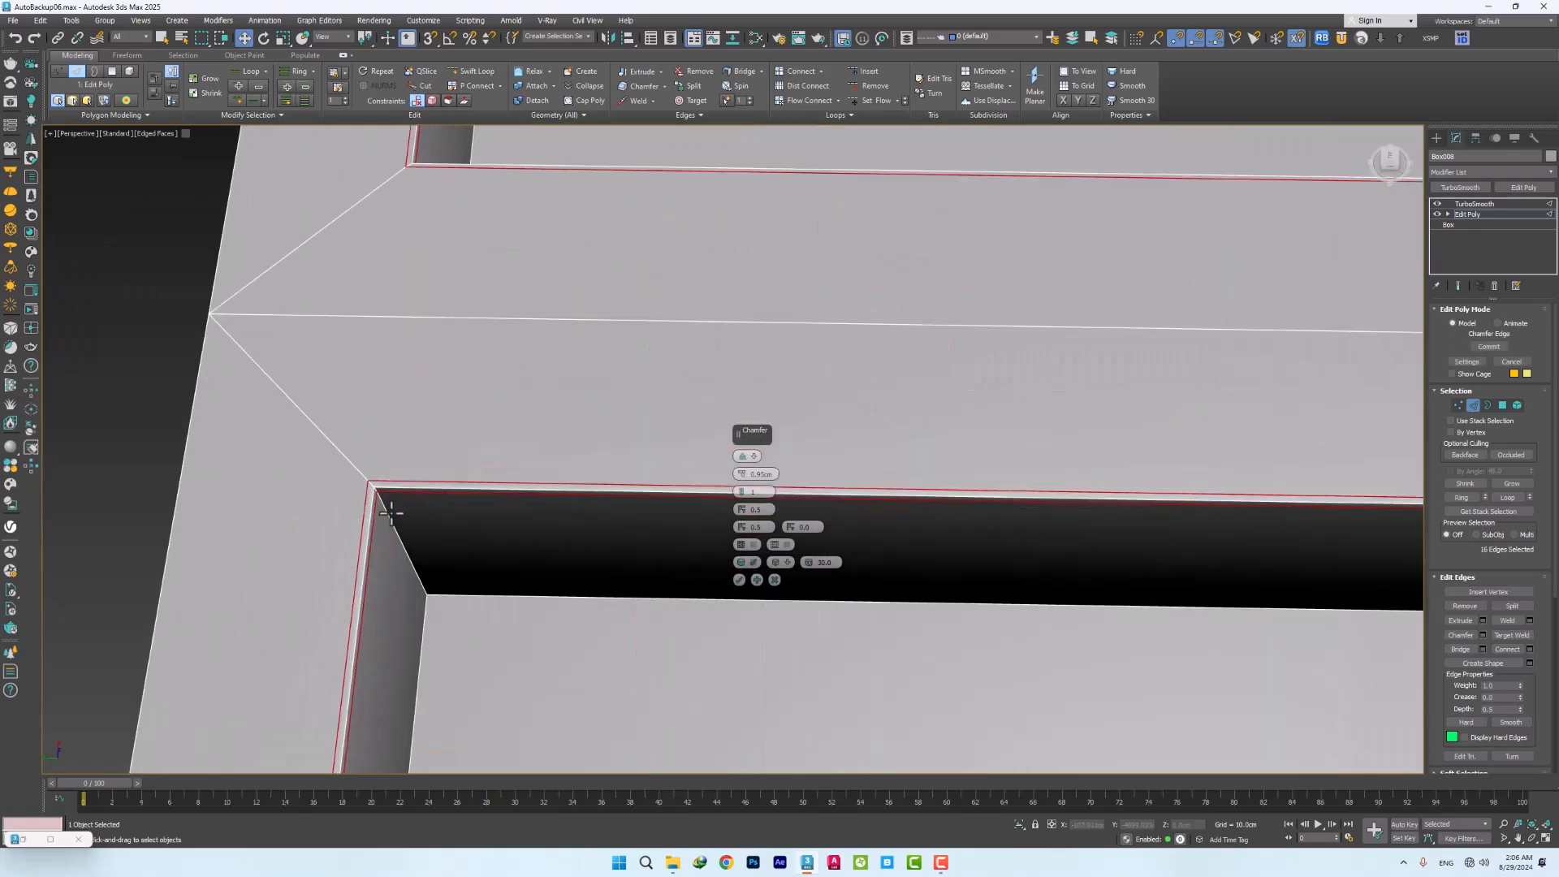
scroll(392, 513, "down", 5)
left_click_drag(754, 494, 733, 508)
left_click(739, 580)
Try a second chamfer with an adjusted amount on the four recess rims
right_click(467, 512)
left_click(365, 573)
left_click_drag(742, 475, 745, 505)
left_click(767, 578)
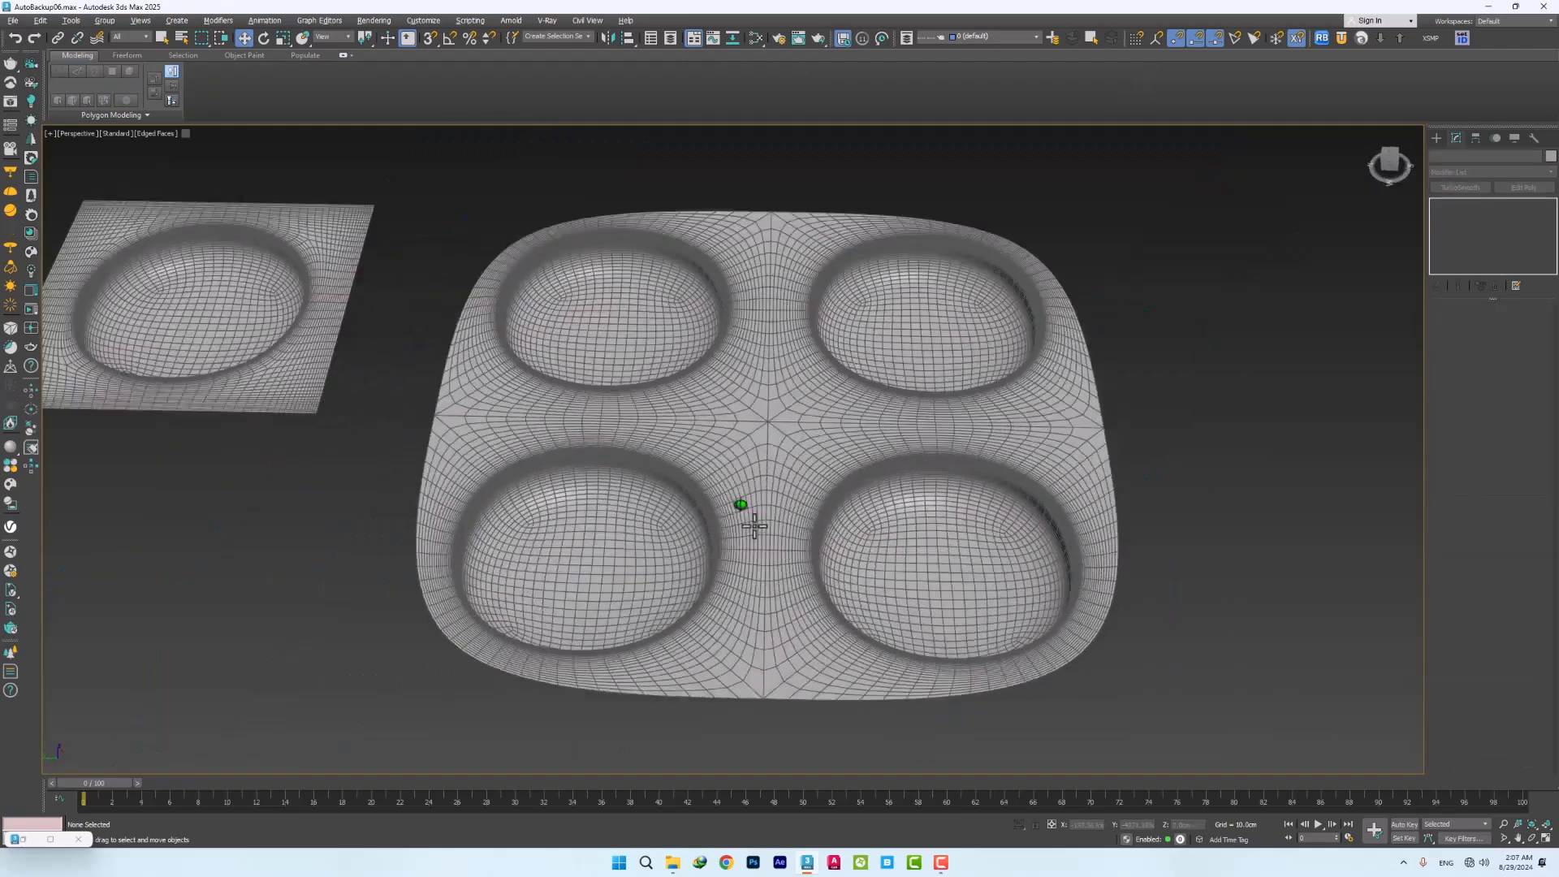
Examine the smoothed four-recess tray's rims and outer corners beside the single recessed pieces
middle_click_drag(754, 526, 750, 560, "alt")
middle_click_drag(750, 560, 543, 595)
scroll(633, 536, "down", 6)
left_click(644, 522)
left_click(625, 359)
scroll(645, 552, "up", 4)
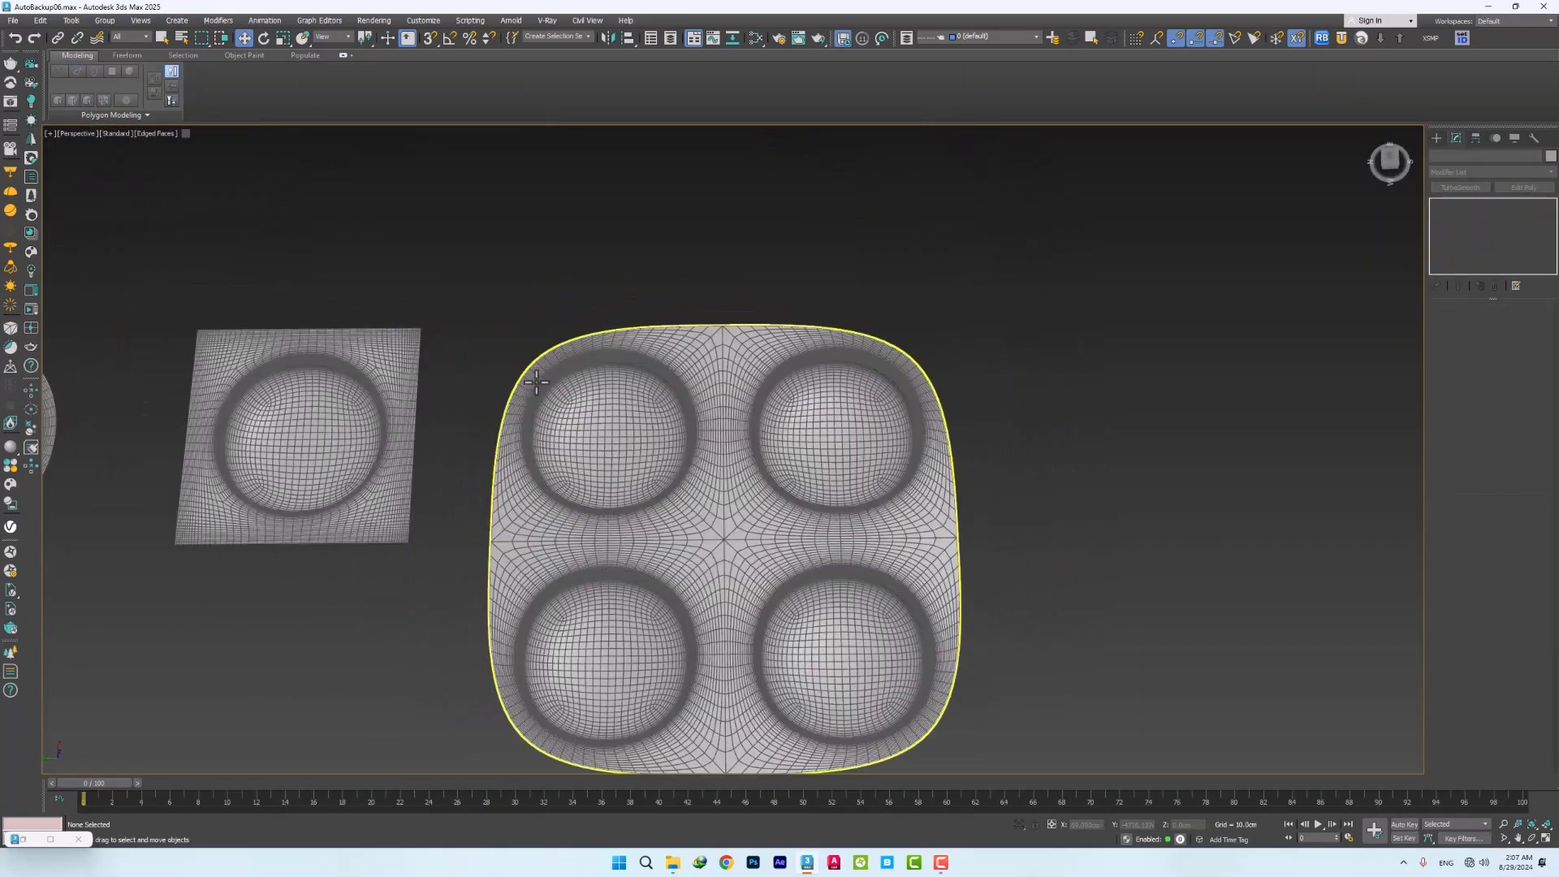
scroll(772, 504, "up", 5)
scroll(761, 509, "down", 5)
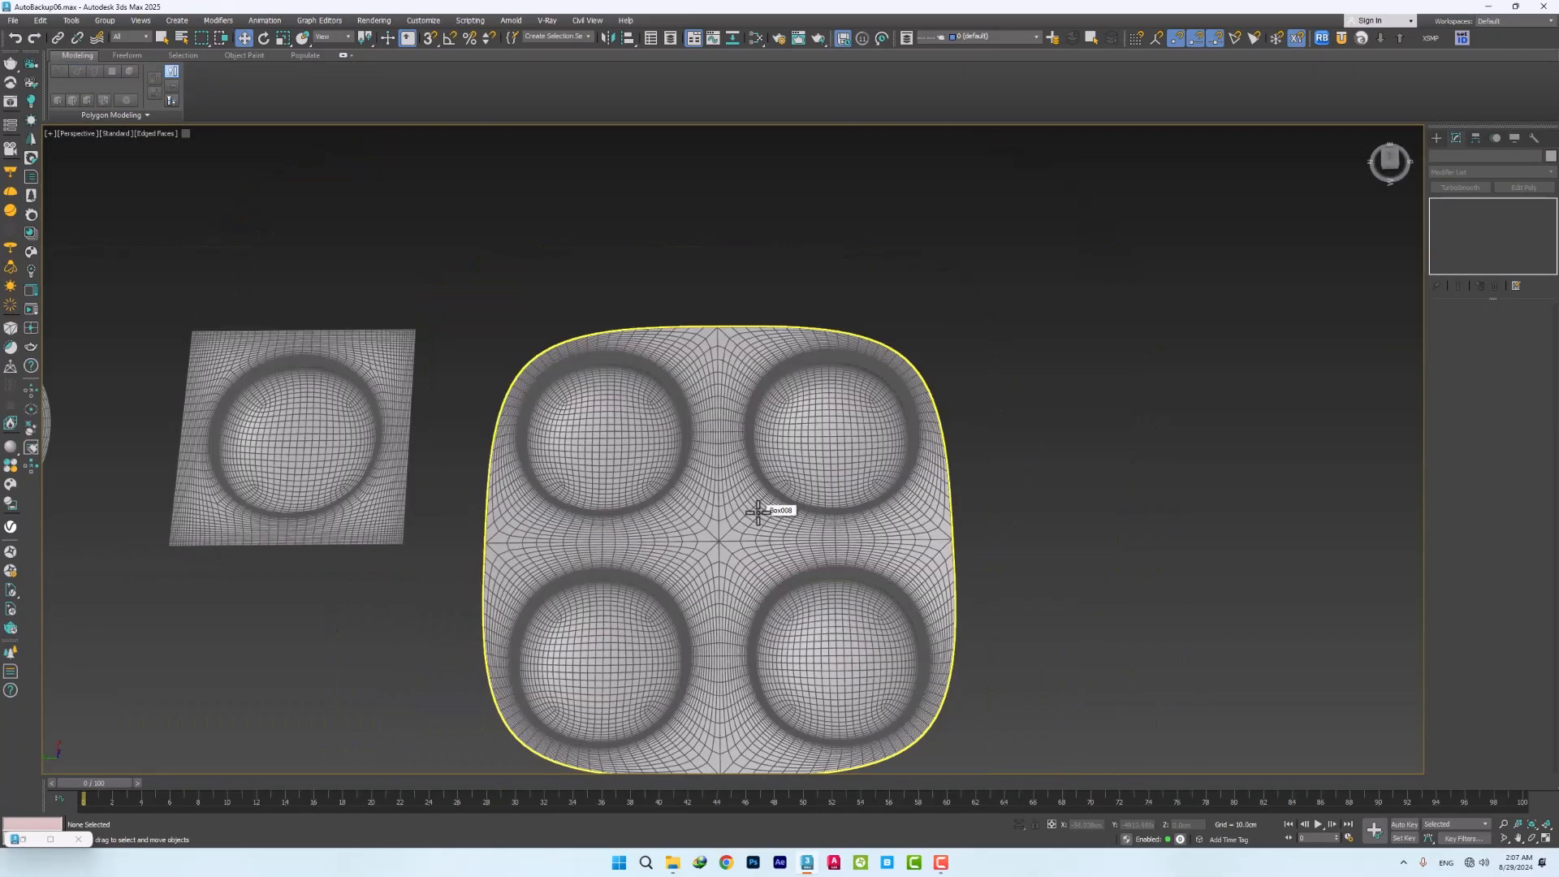
scroll(539, 542, "down", 4)
left_click(539, 542)
middle_click_drag(539, 543, 650, 525)
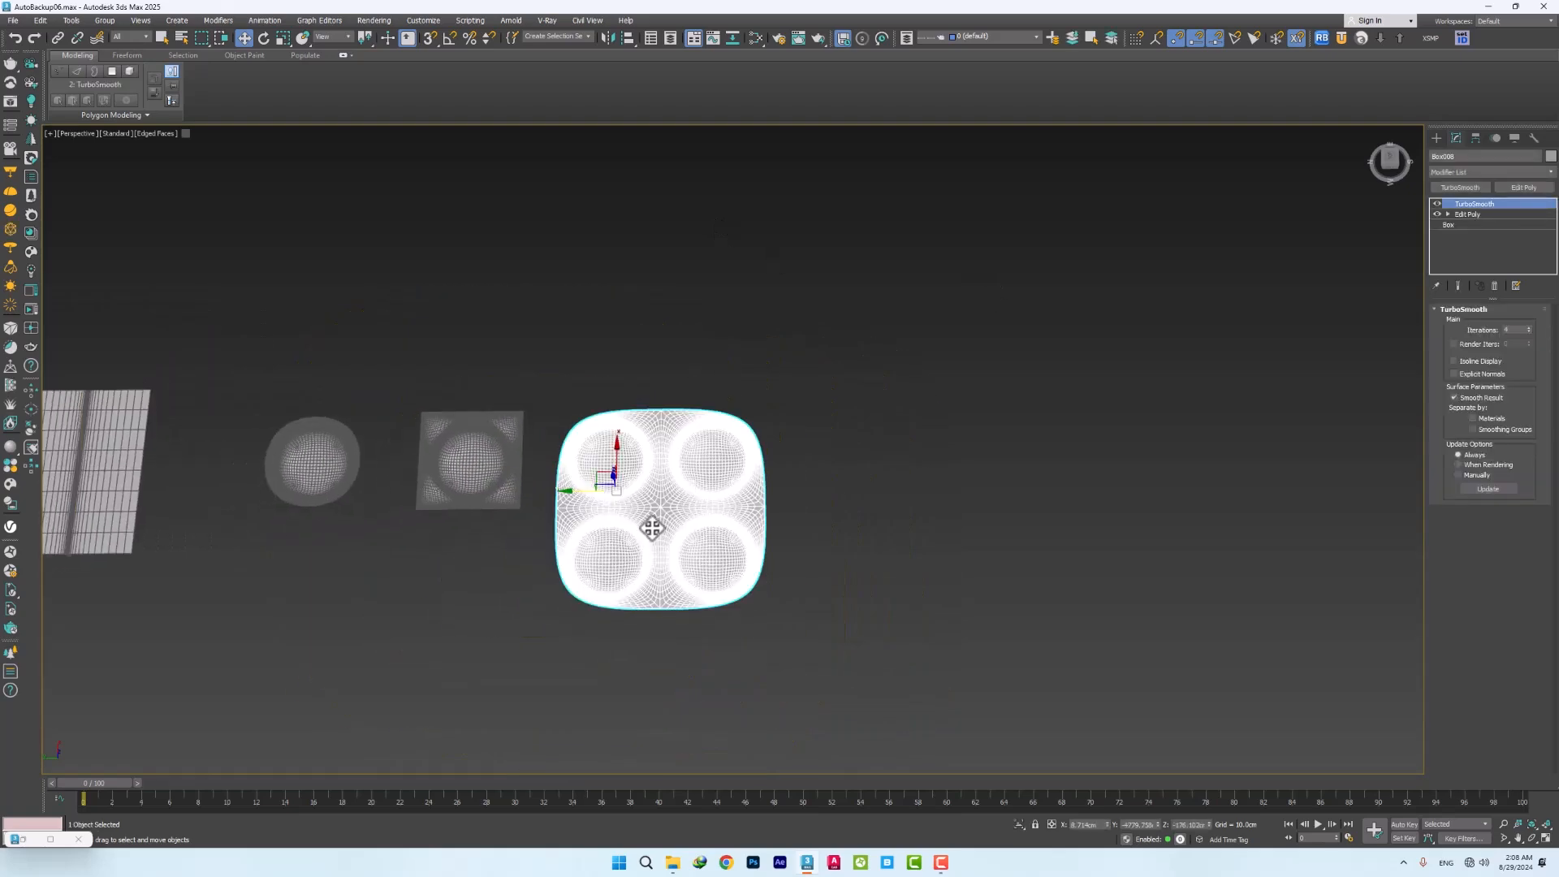
left_click(703, 665)
Try to draw a plane in the empty space beside the four-recess tray with edged faces turned off
scroll(714, 592, "up", 4)
middle_click_drag(714, 592, 470, 568, "alt")
scroll(675, 547, "down", 3)
right_click(636, 575)
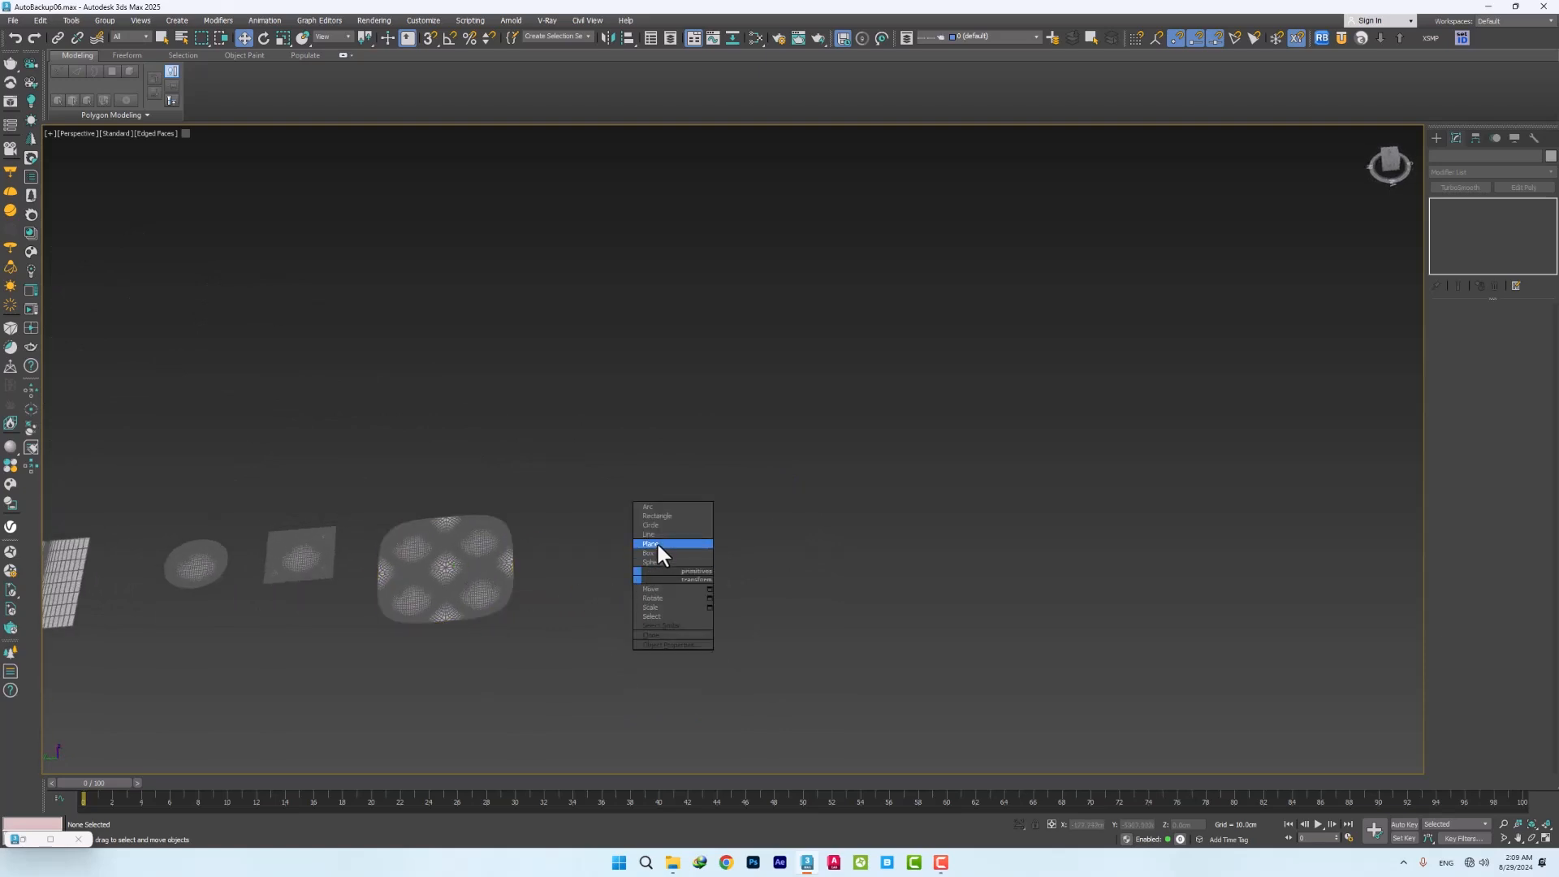
left_click(656, 544)
key("F4")
mouse_move(569, 505)
left_mouse_down()
mouse_move(725, 614)
mouse_move(671, 566)
left_mouse_up()
right_click(672, 566)
Copy the square piece with the single recess to the empty space beyond the four-recess tray
left_click(118, 580)
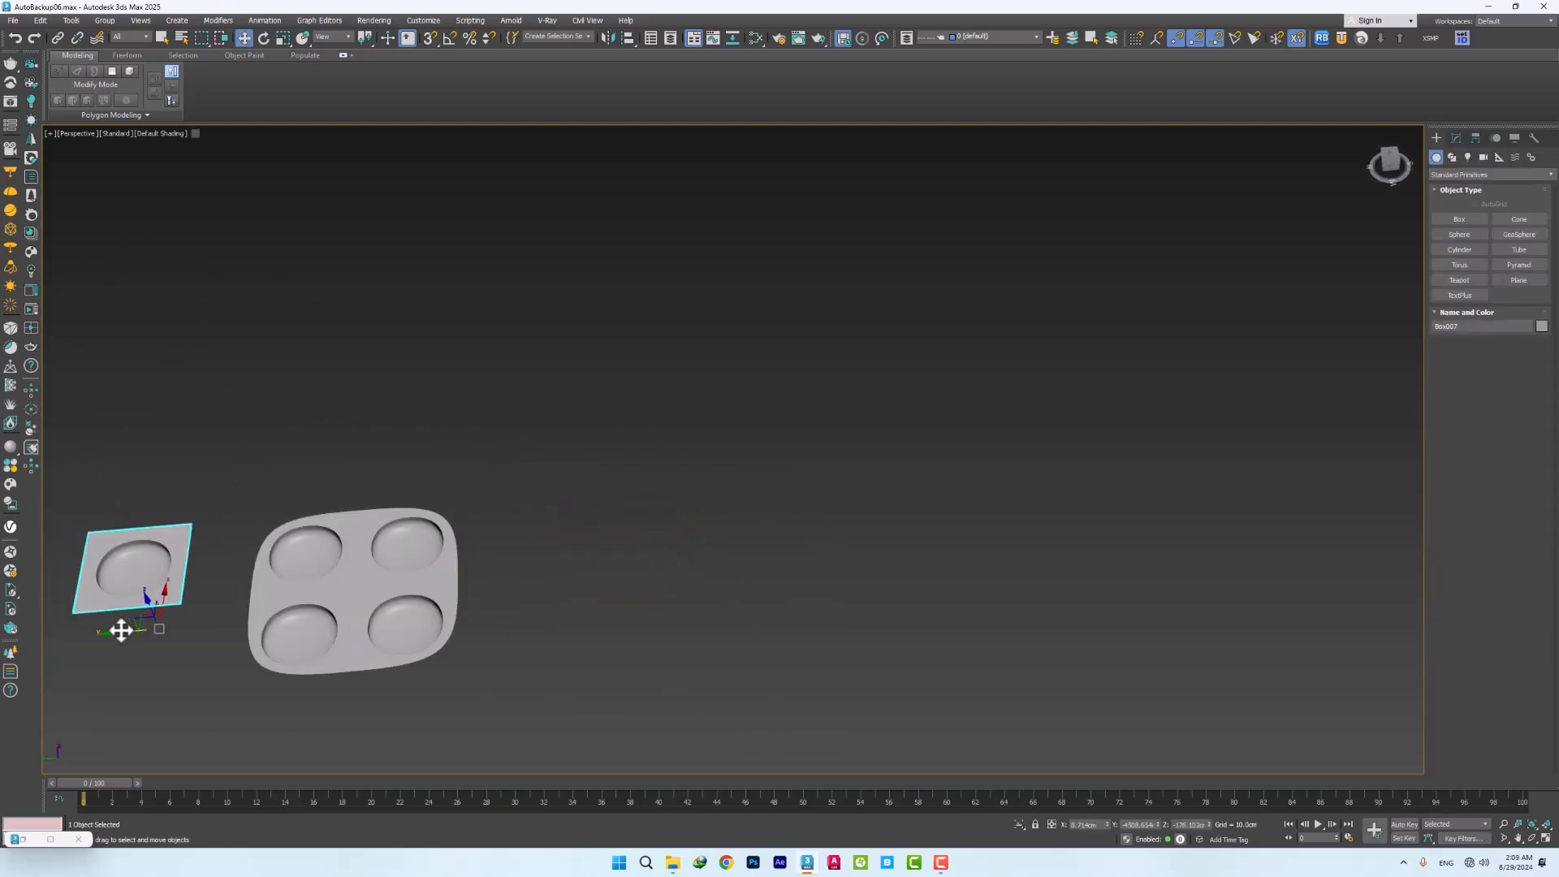
left_click_drag(121, 630, 577, 602, "shift")
left_click(802, 479)
Replace the copied piece's Edit Poly modifier with a fresh one beneath TurboSmooth to restore the plain box
left_click(1455, 138)
left_click(1478, 214)
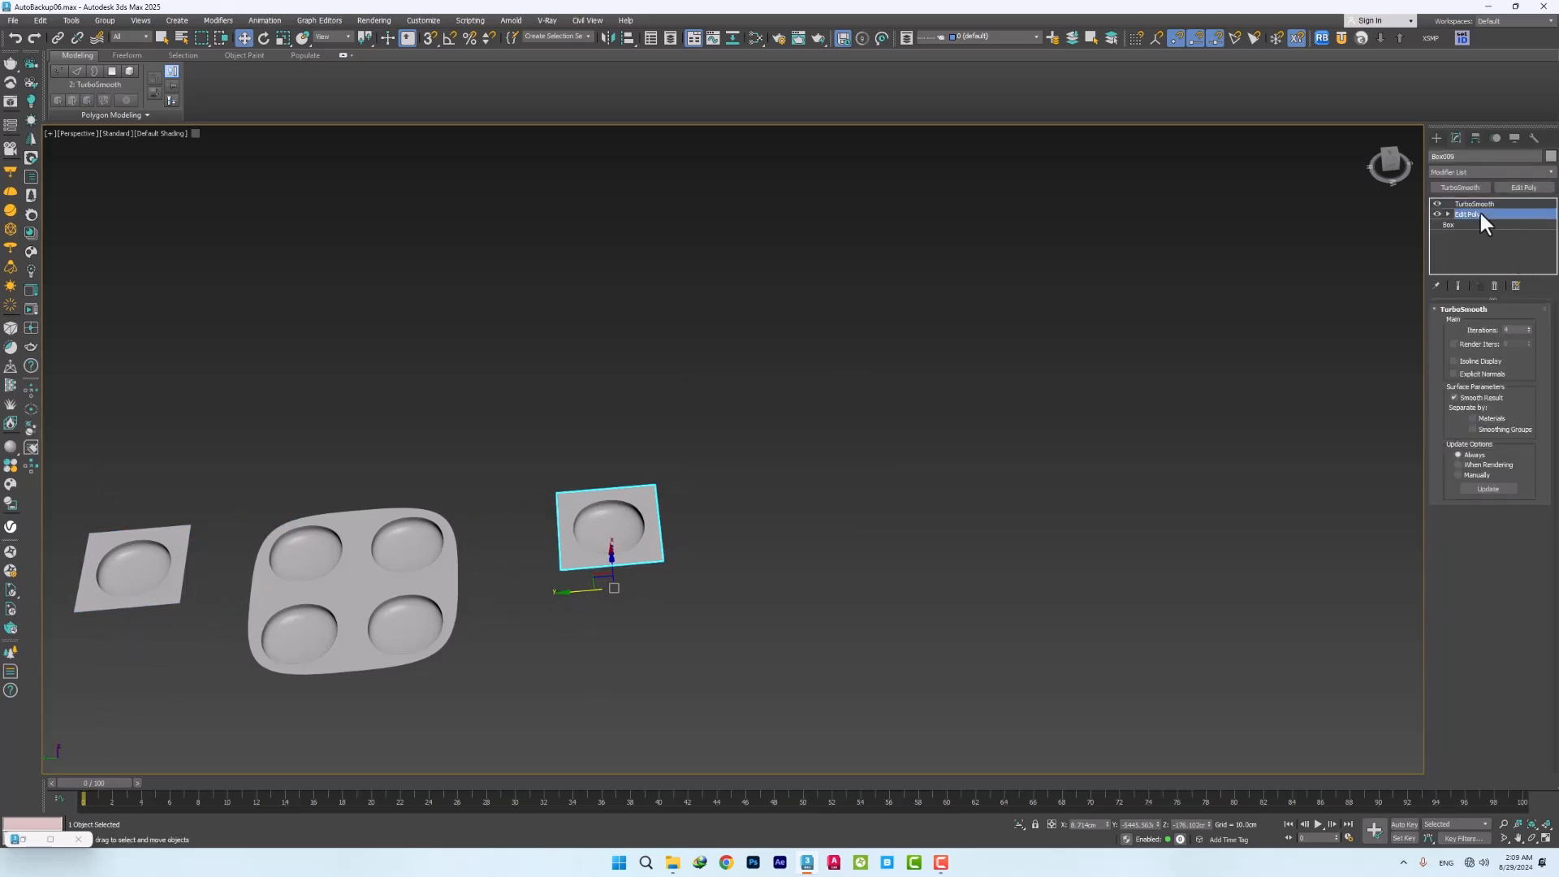
left_click(1493, 286)
scroll(576, 592, "up", 2)
left_click(1523, 187)
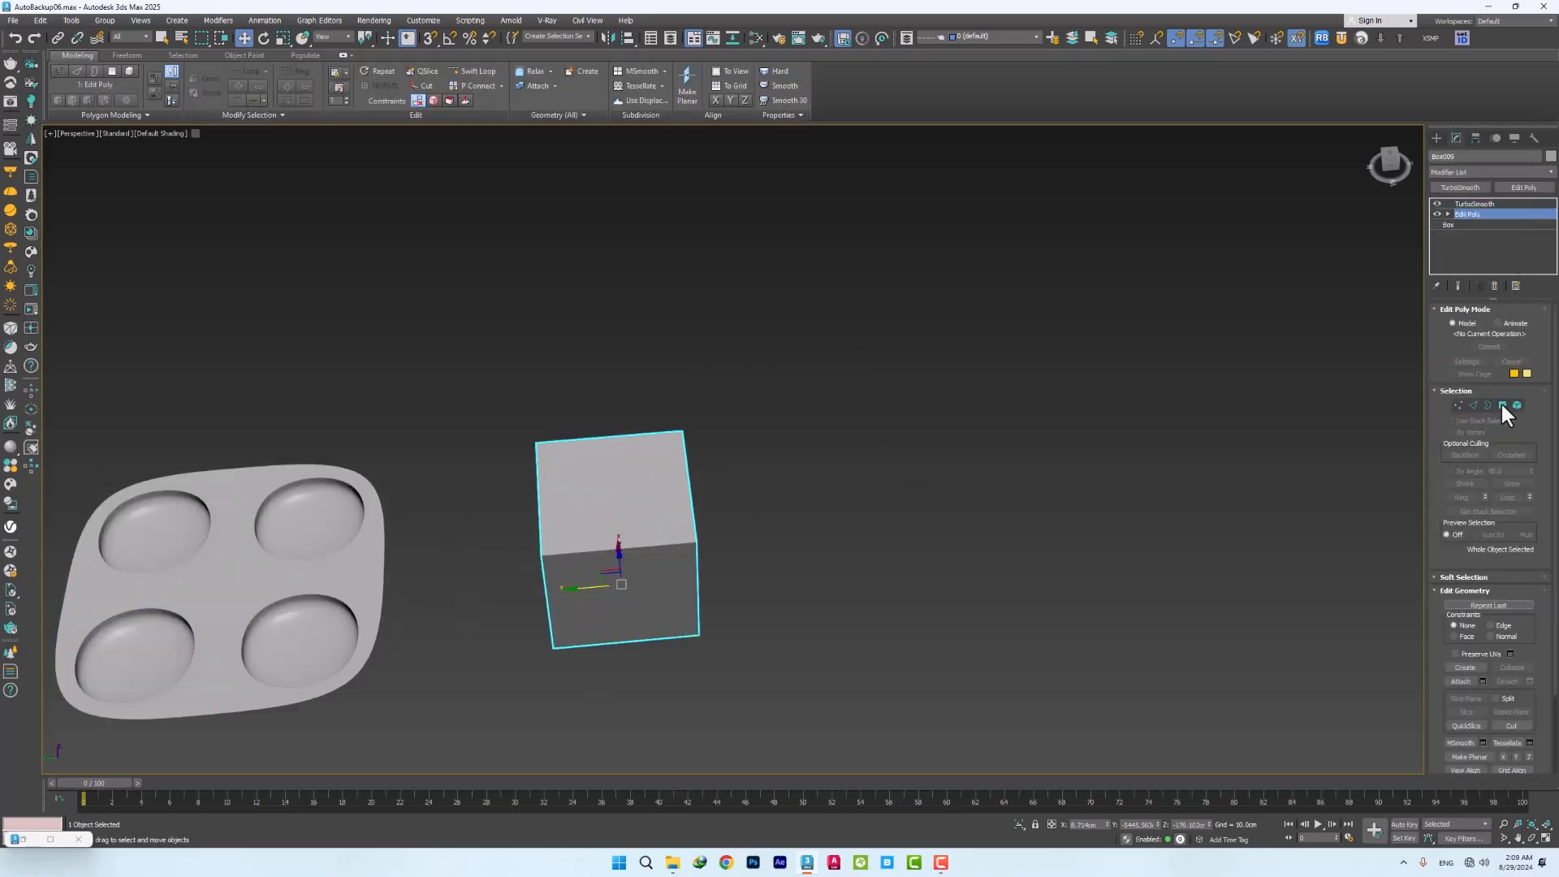
Select the plain box's top polygon and display edged faces
left_click(1502, 405)
middle_click_drag(574, 539, 753, 646, "alt")
mouse_move(673, 581)
middle_mouse_down("alt")
mouse_move(636, 592)
mouse_move(616, 511)
mouse_move(641, 557)
middle_mouse_up("alt")
left_click(597, 499)
key("F4")
scroll(603, 517, "up", 3)
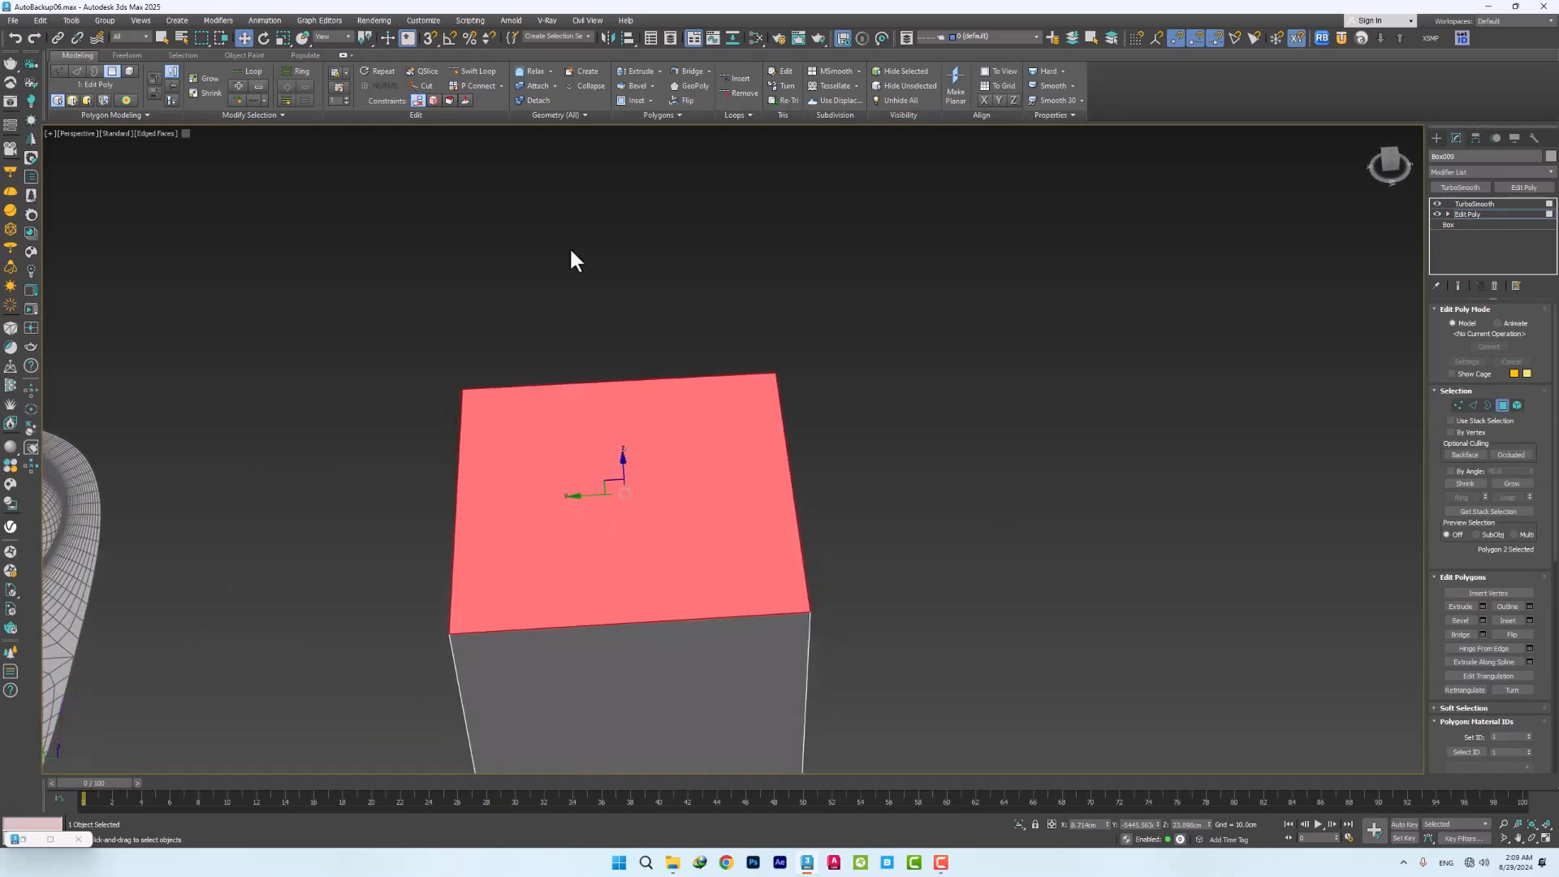
Connect four parallel edges of the box with 1 segment to add a centred loop around it
key("2")
scroll(609, 316, "down", 3)
left_click_drag(612, 279, 638, 750)
right_click(632, 477)
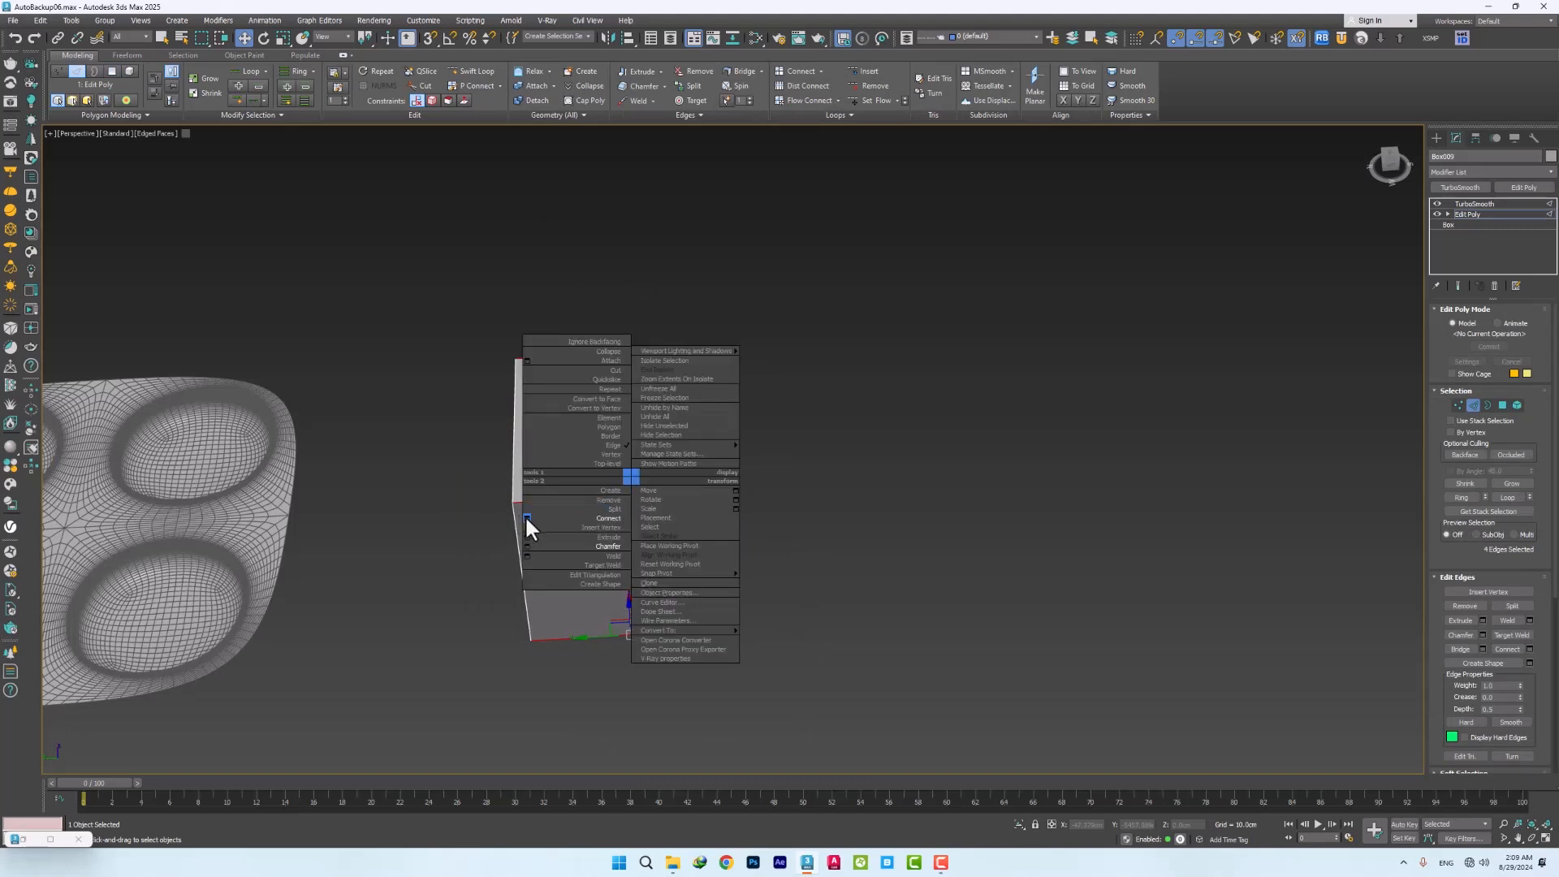
left_click(526, 517)
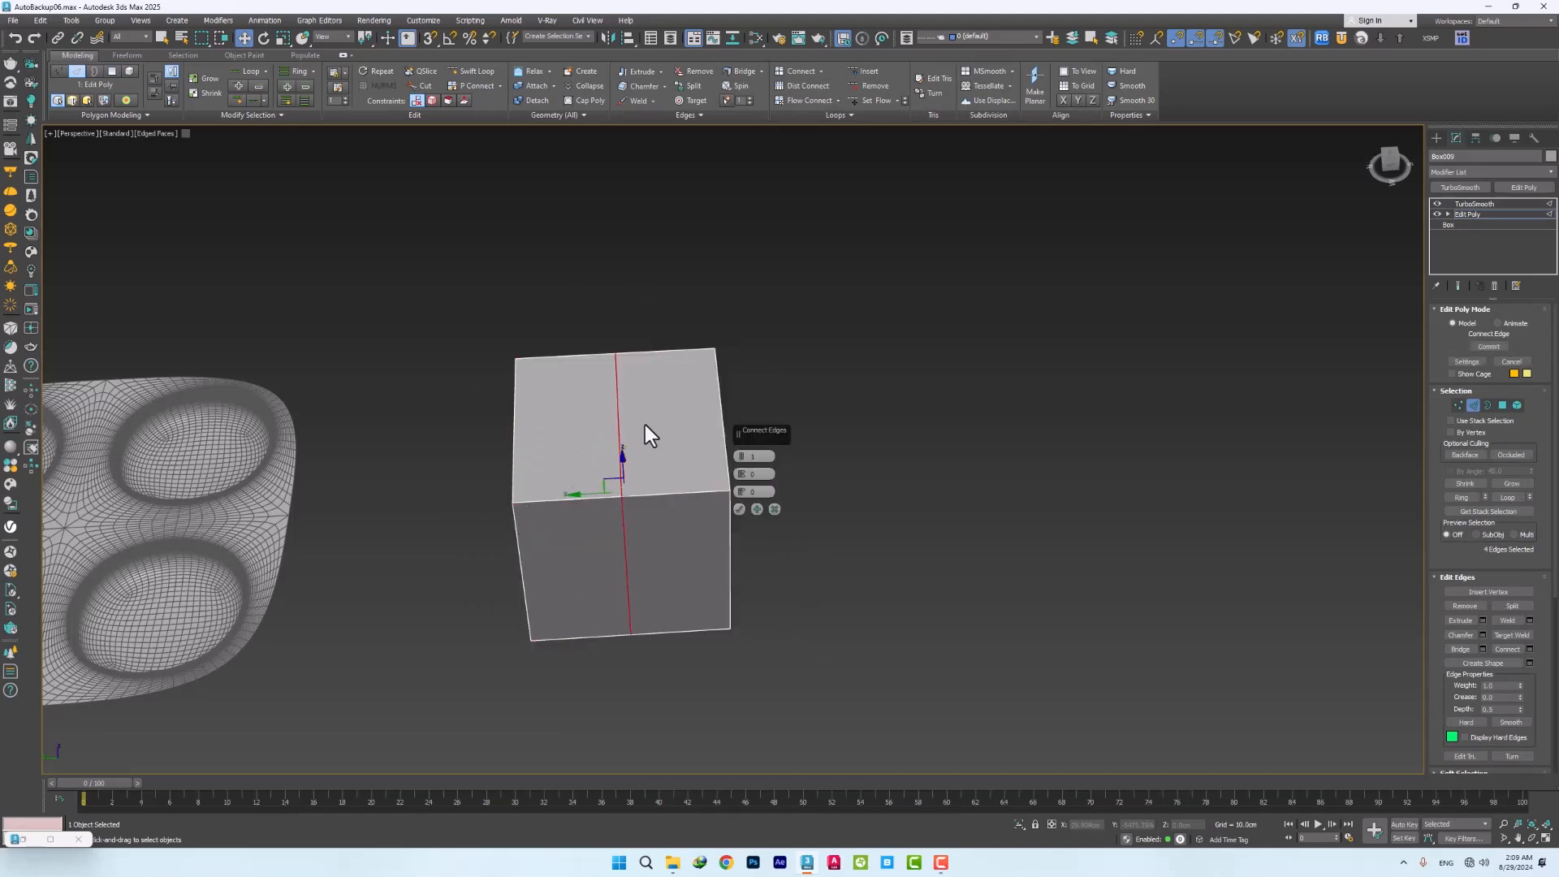
left_click(739, 508)
Add a second centred edge loop perpendicular to the first, dividing the box's top face into four
left_click_drag(536, 365, 522, 778)
right_click(518, 506)
left_click(426, 549)
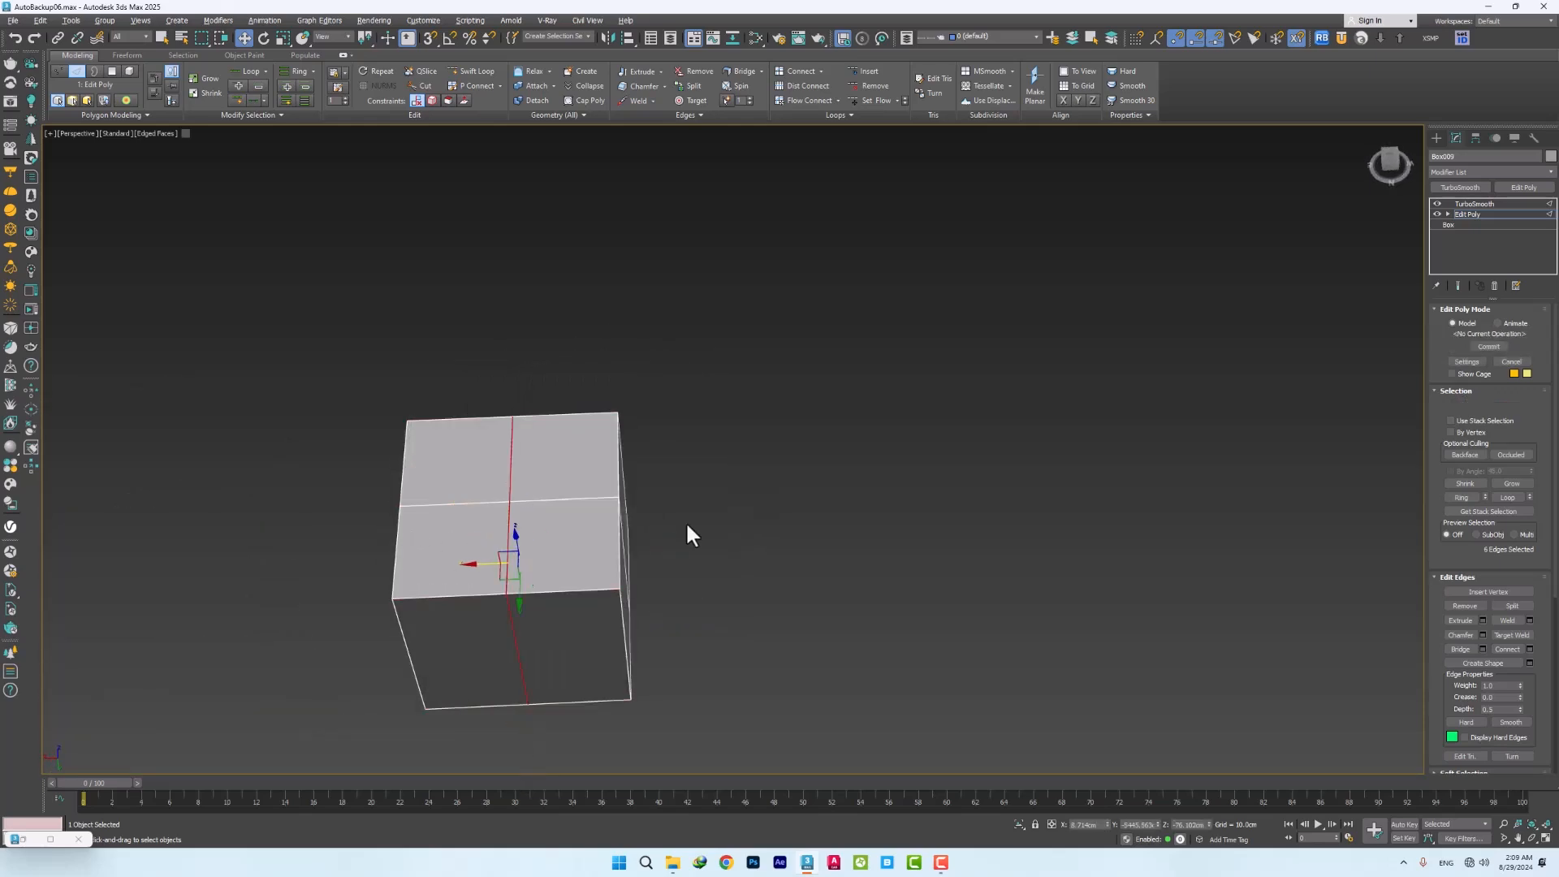
left_click(737, 511)
middle_click_drag(363, 563, 478, 500)
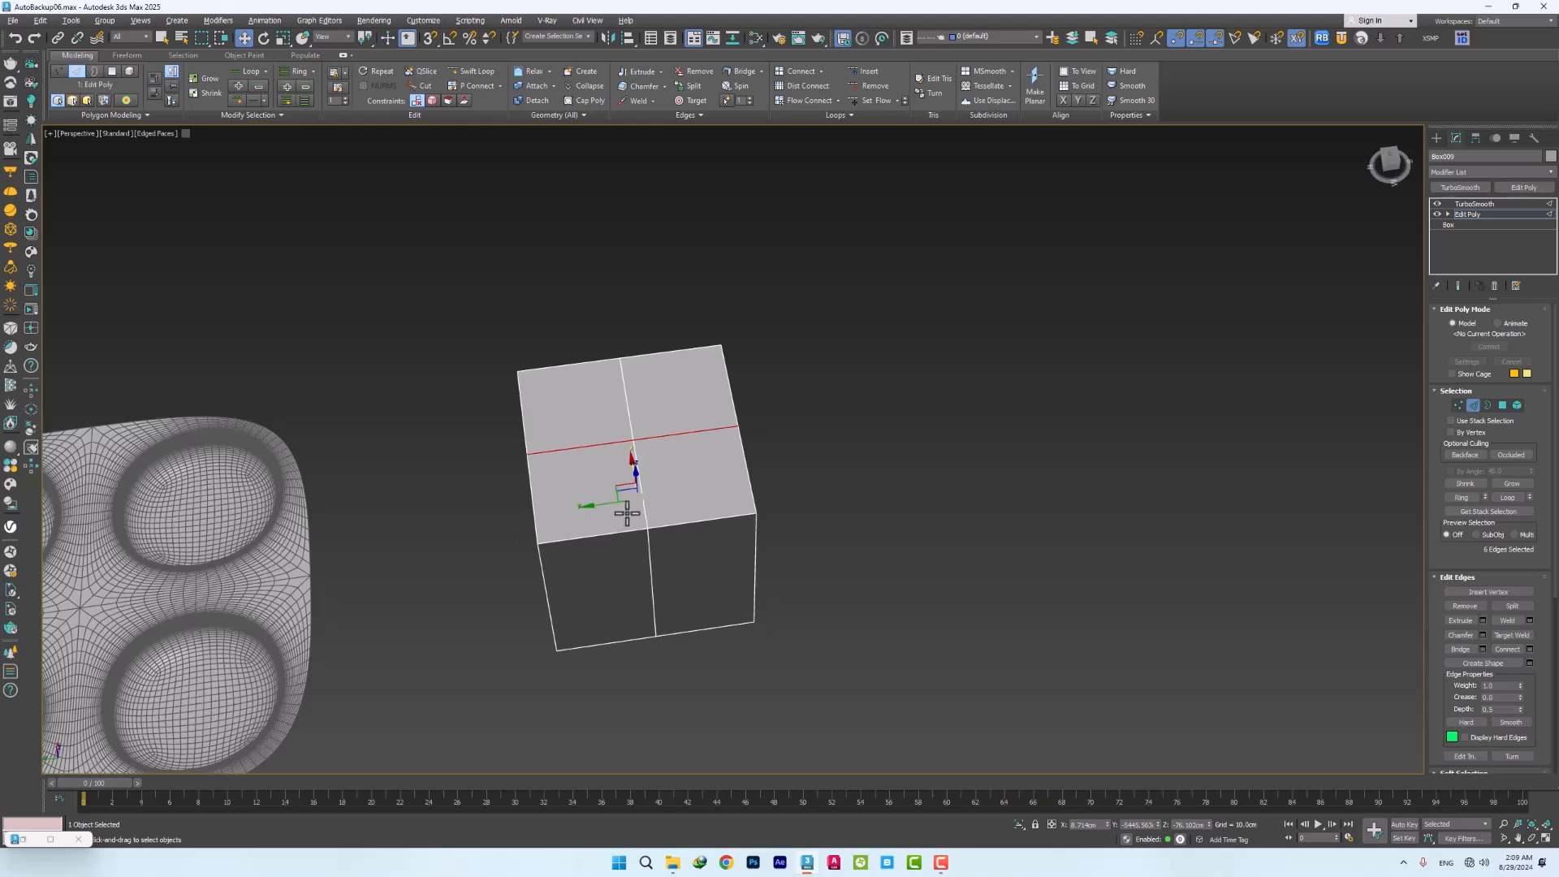
Chamfer the centre vertex of the box's top face with 1 segment and a negative vertex depth to form an octagon
key("1")
key("ctrl+a")
middle_click_drag(634, 425, 619, 446, "alt")
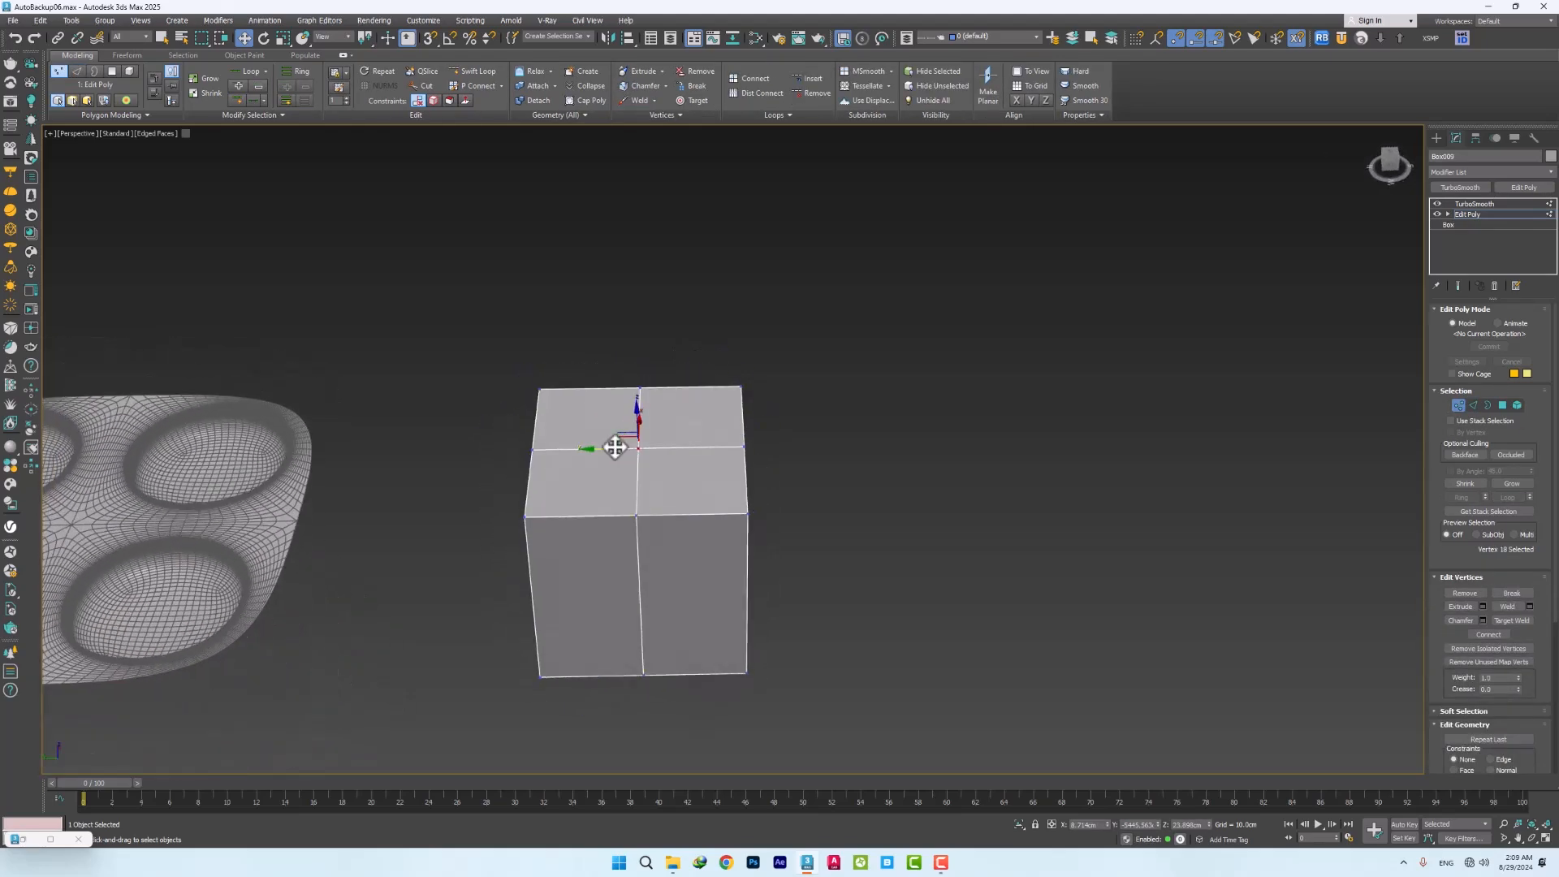
scroll(625, 449, "up", 4)
right_click(630, 468)
left_click(522, 524)
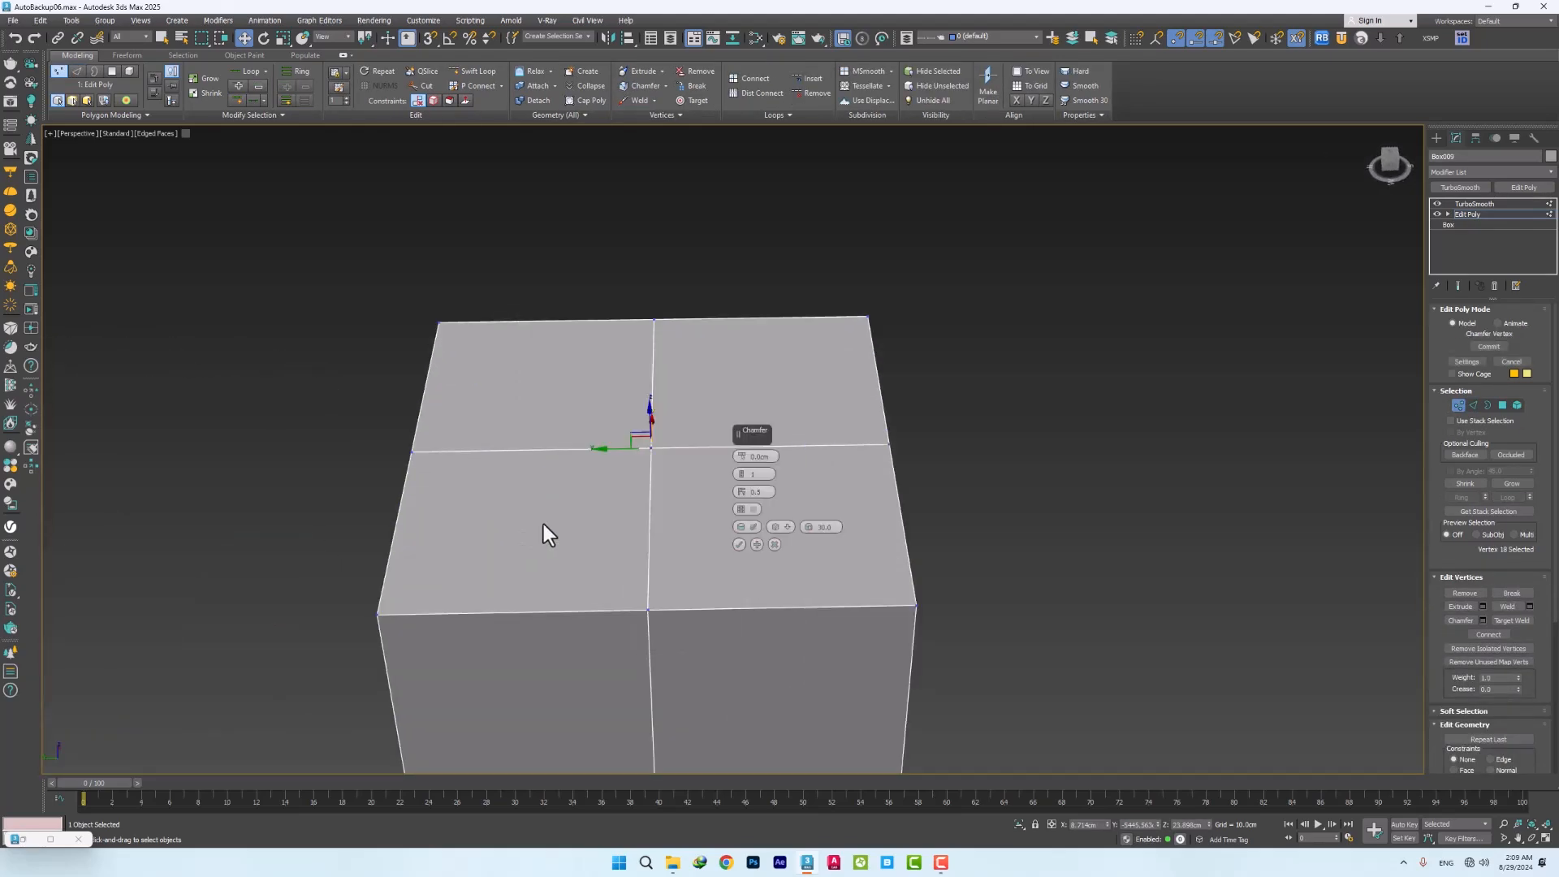
mouse_move(743, 460)
left_mouse_down()
mouse_move(767, 459)
mouse_move(738, 430)
left_mouse_up()
left_click_drag(741, 491, 836, 151)
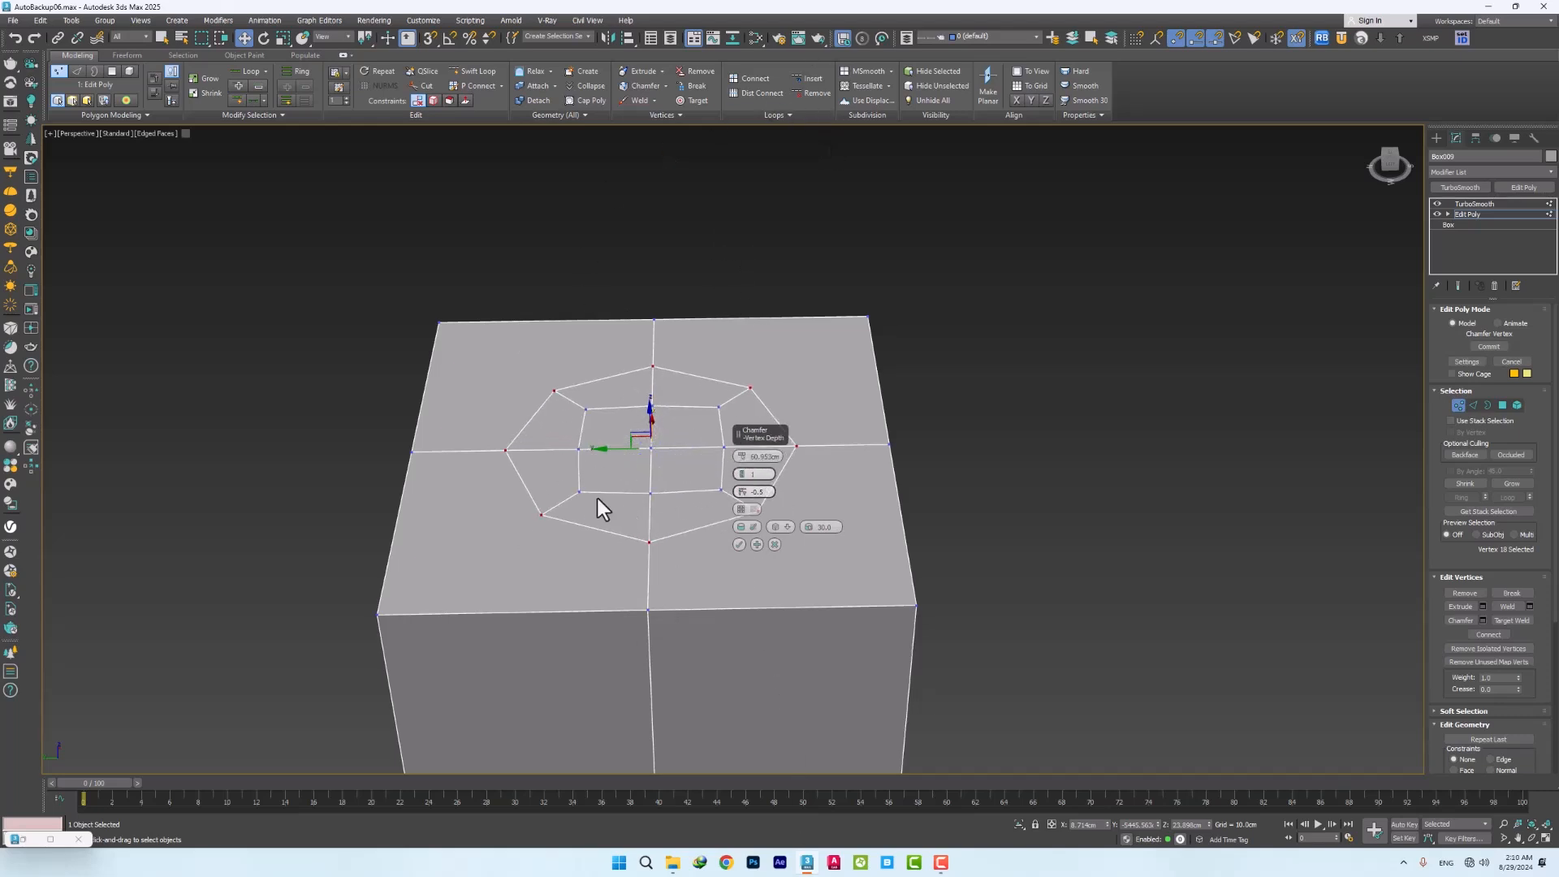
Reduce the centre vertex chamfer to 0 segments and apply it as a diamond
scroll(605, 455, "down", 4)
scroll(544, 487, "up", 4)
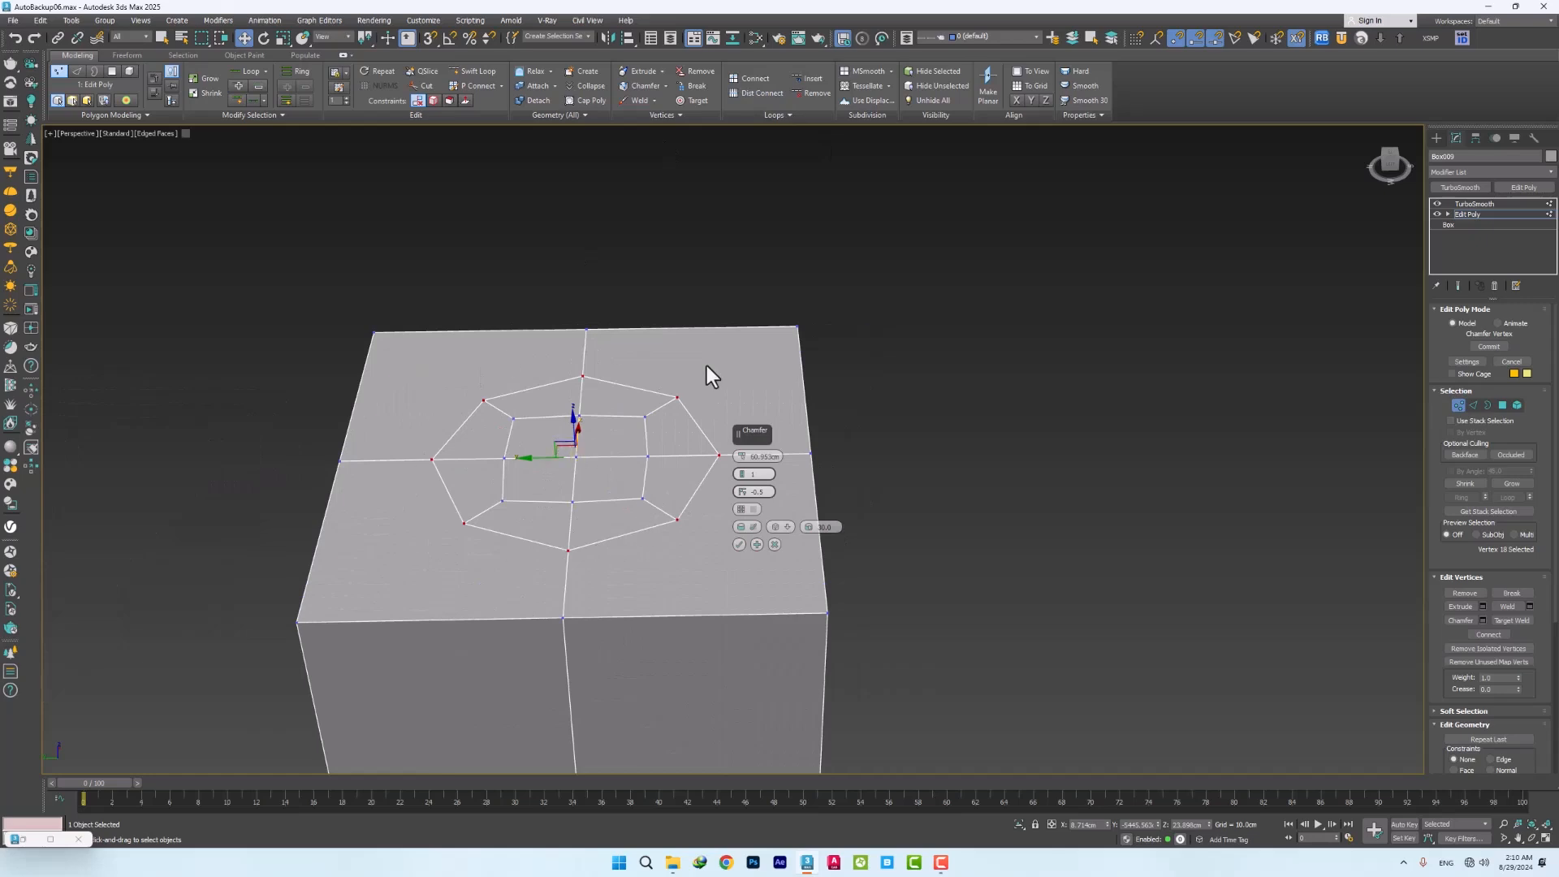
middle_click_drag(601, 485, 568, 475)
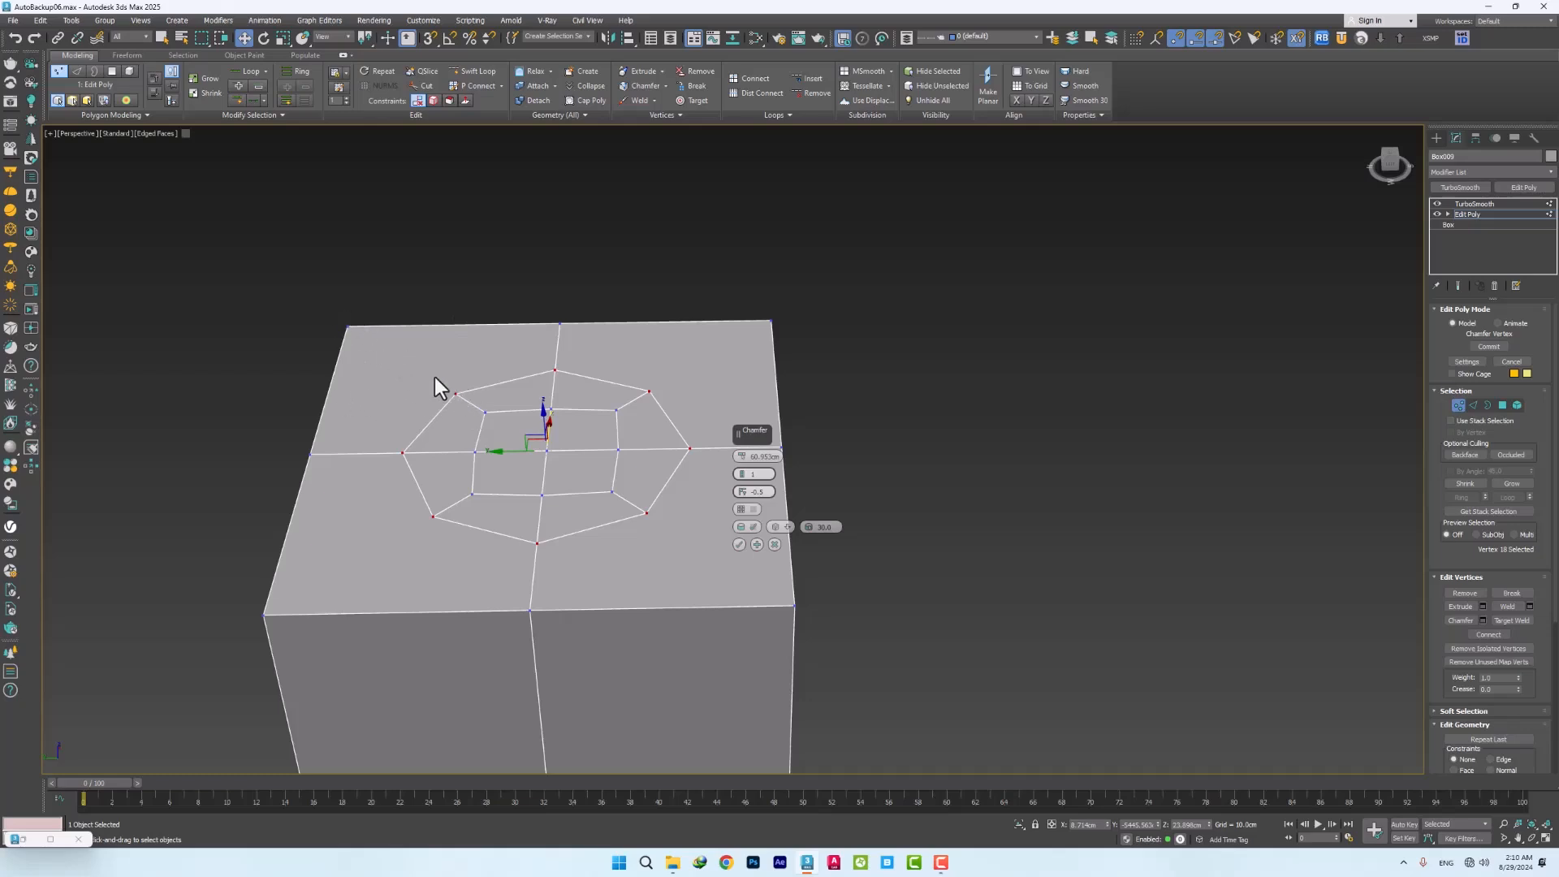
left_click(742, 479)
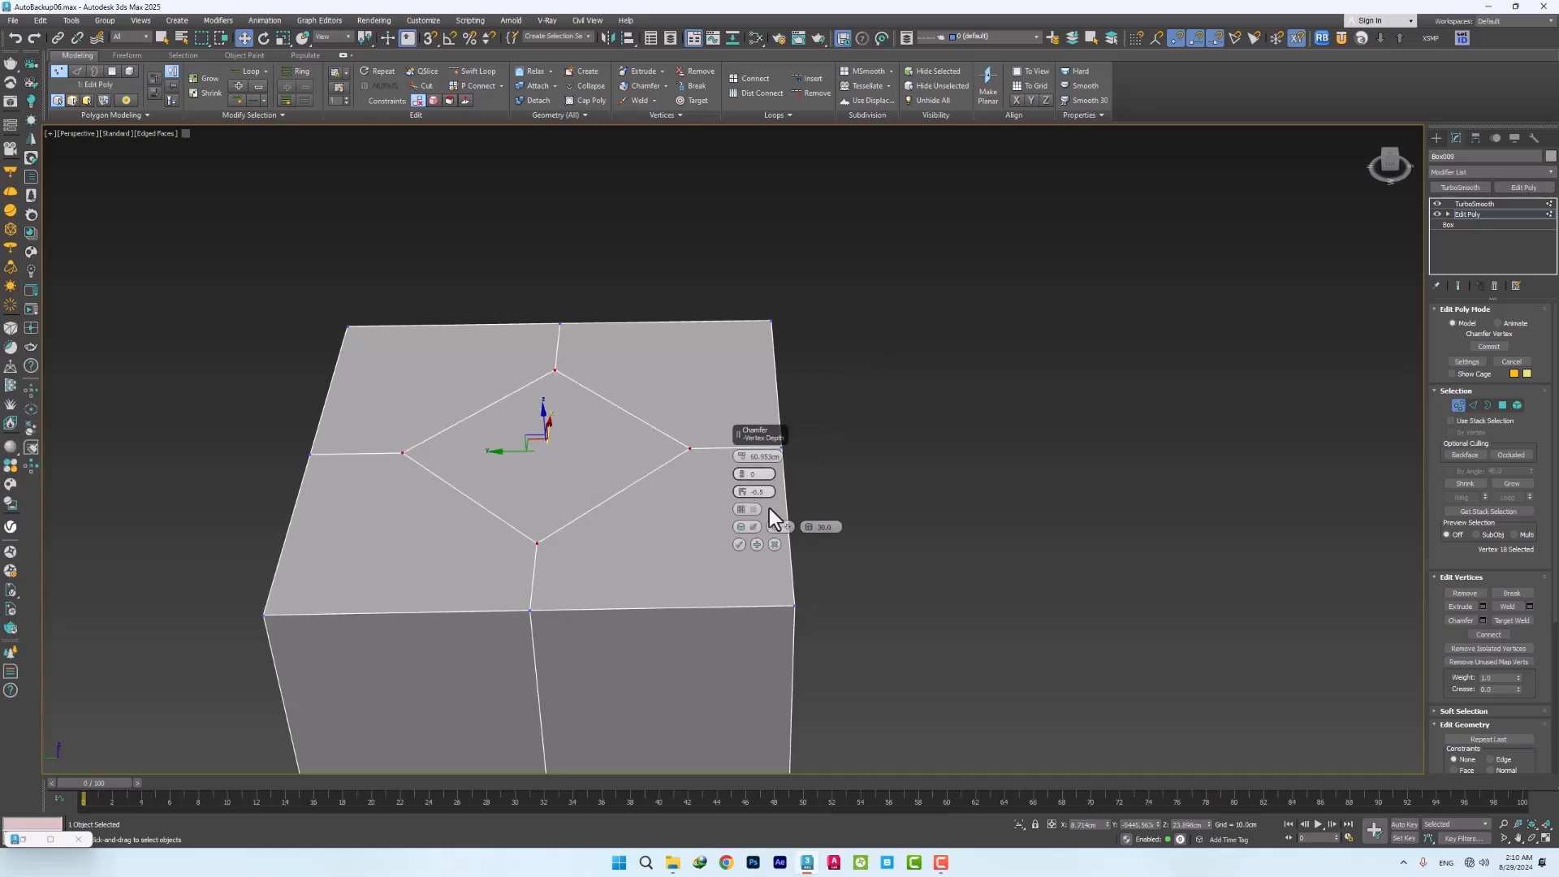
left_click(739, 545)
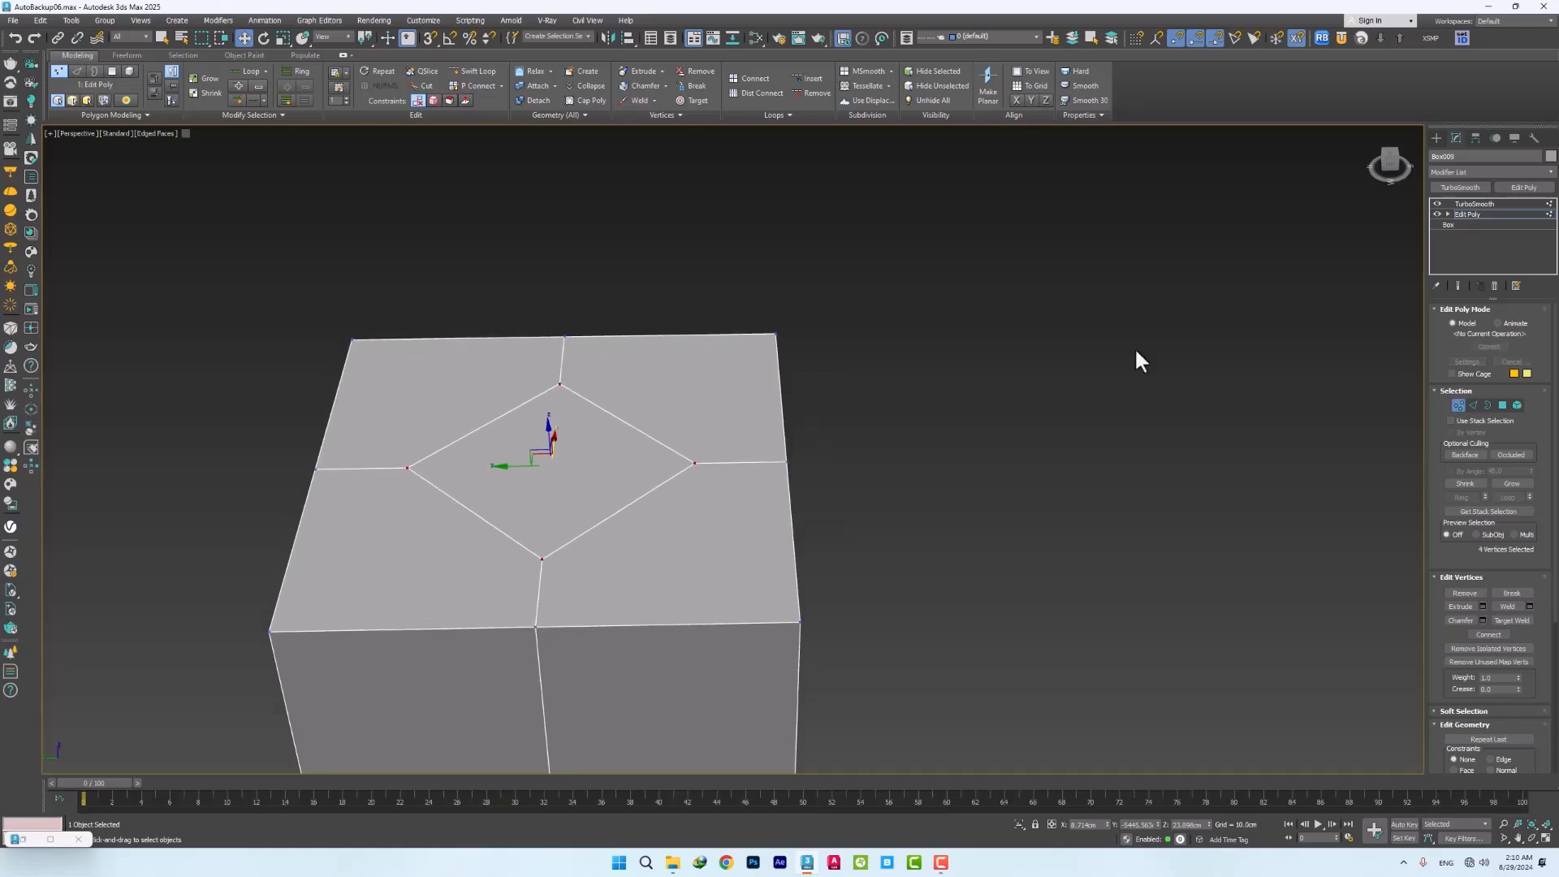
Show the modifier stack's end result at the Edit Poly level and switch off TurboSmooth on the box
left_click(1456, 284)
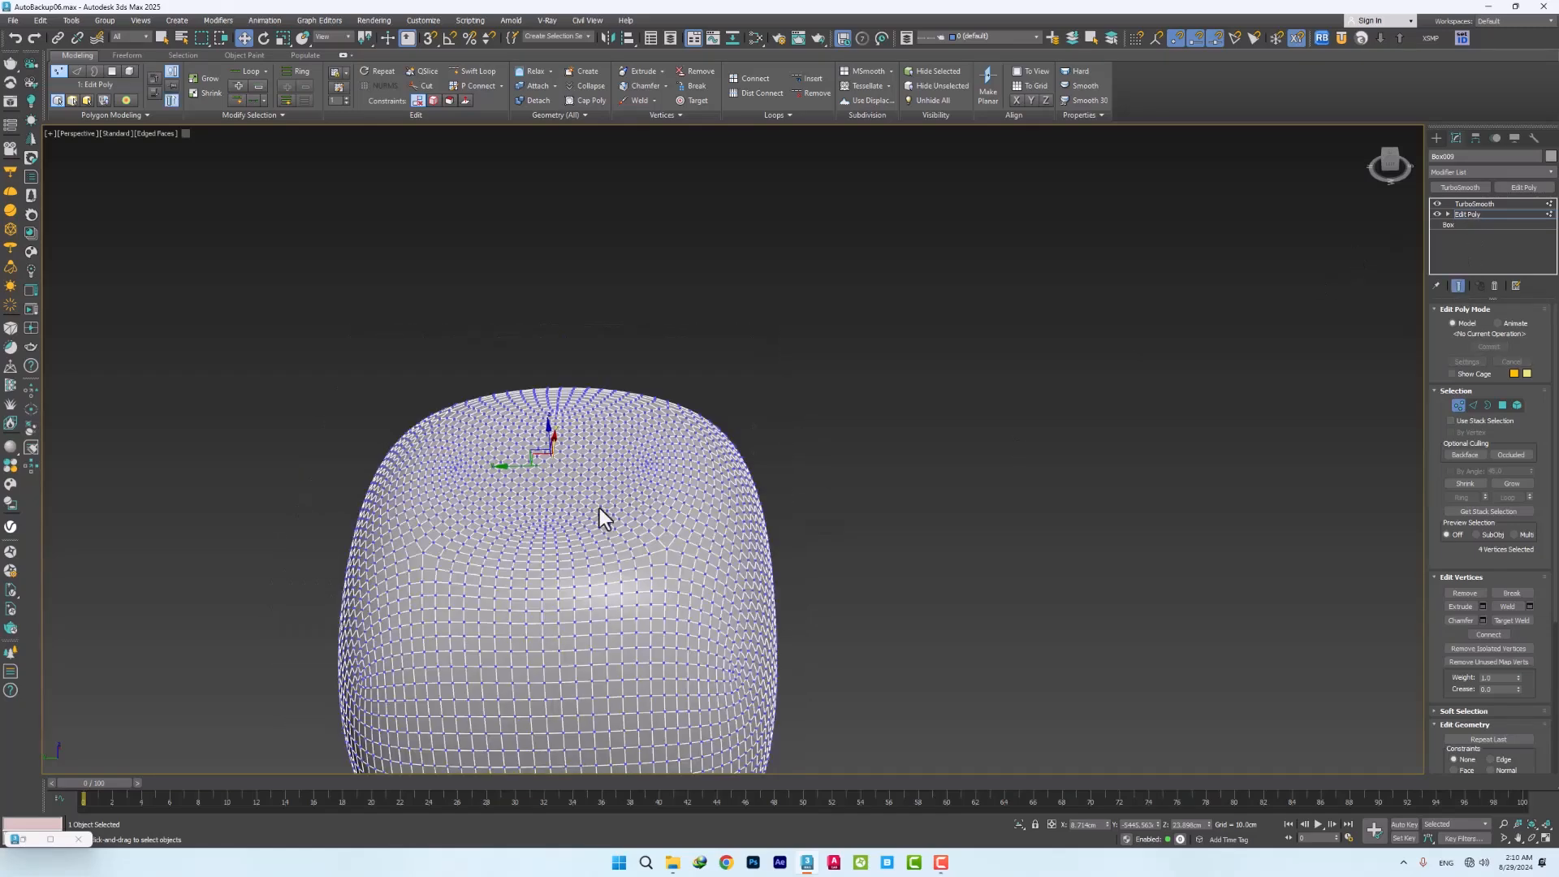
left_click(1466, 213)
left_click(1451, 206)
left_click(1438, 204)
middle_click_drag(647, 465, 663, 465)
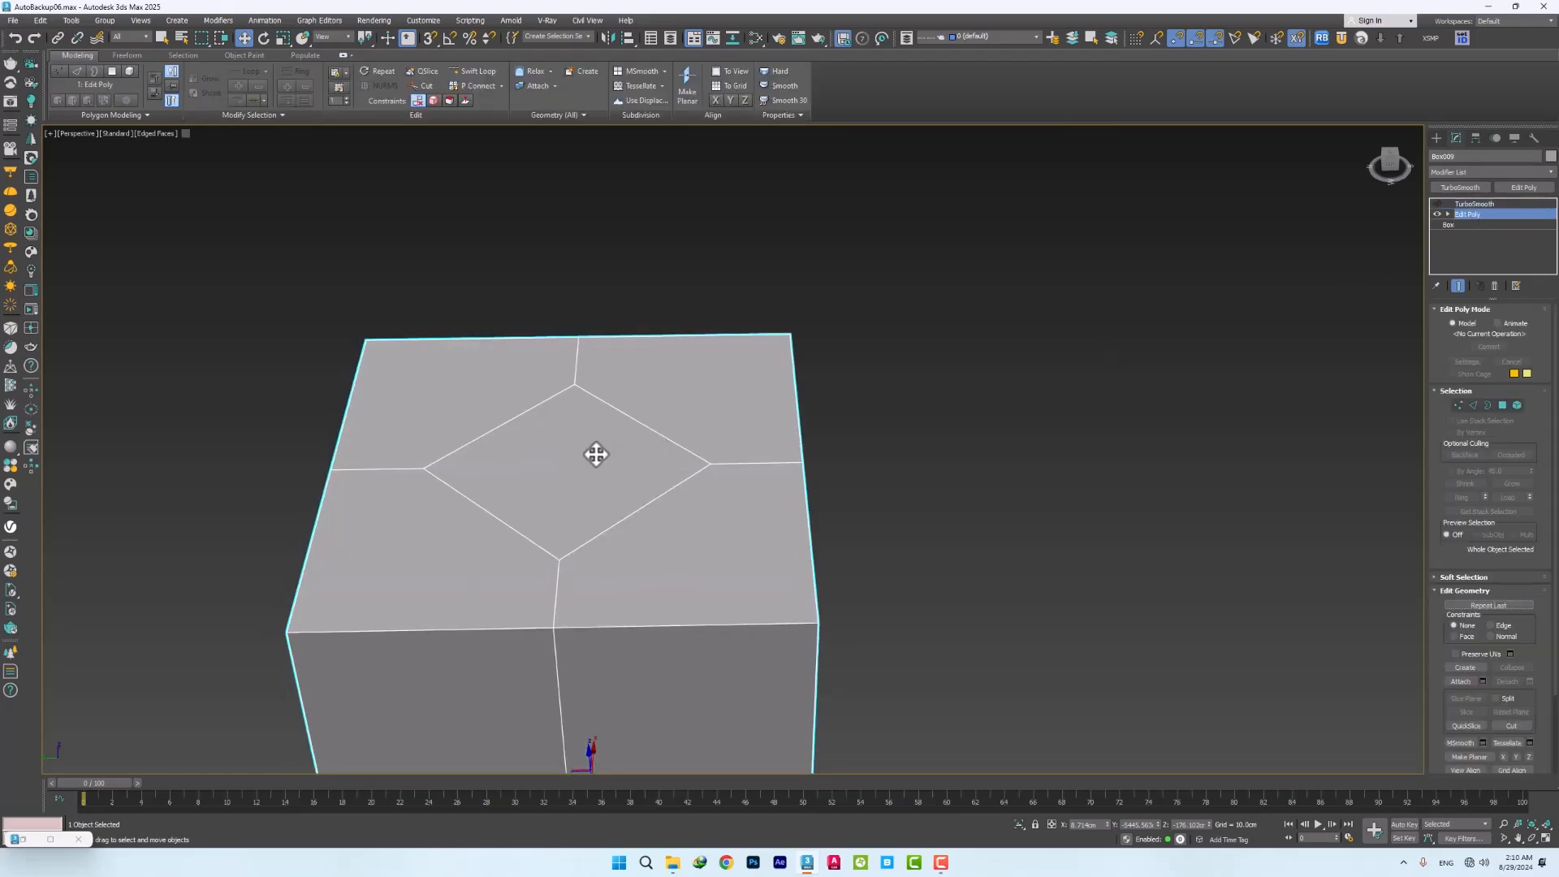
Delete the diamond polygon in the box's top face to leave an opening
key("Up")
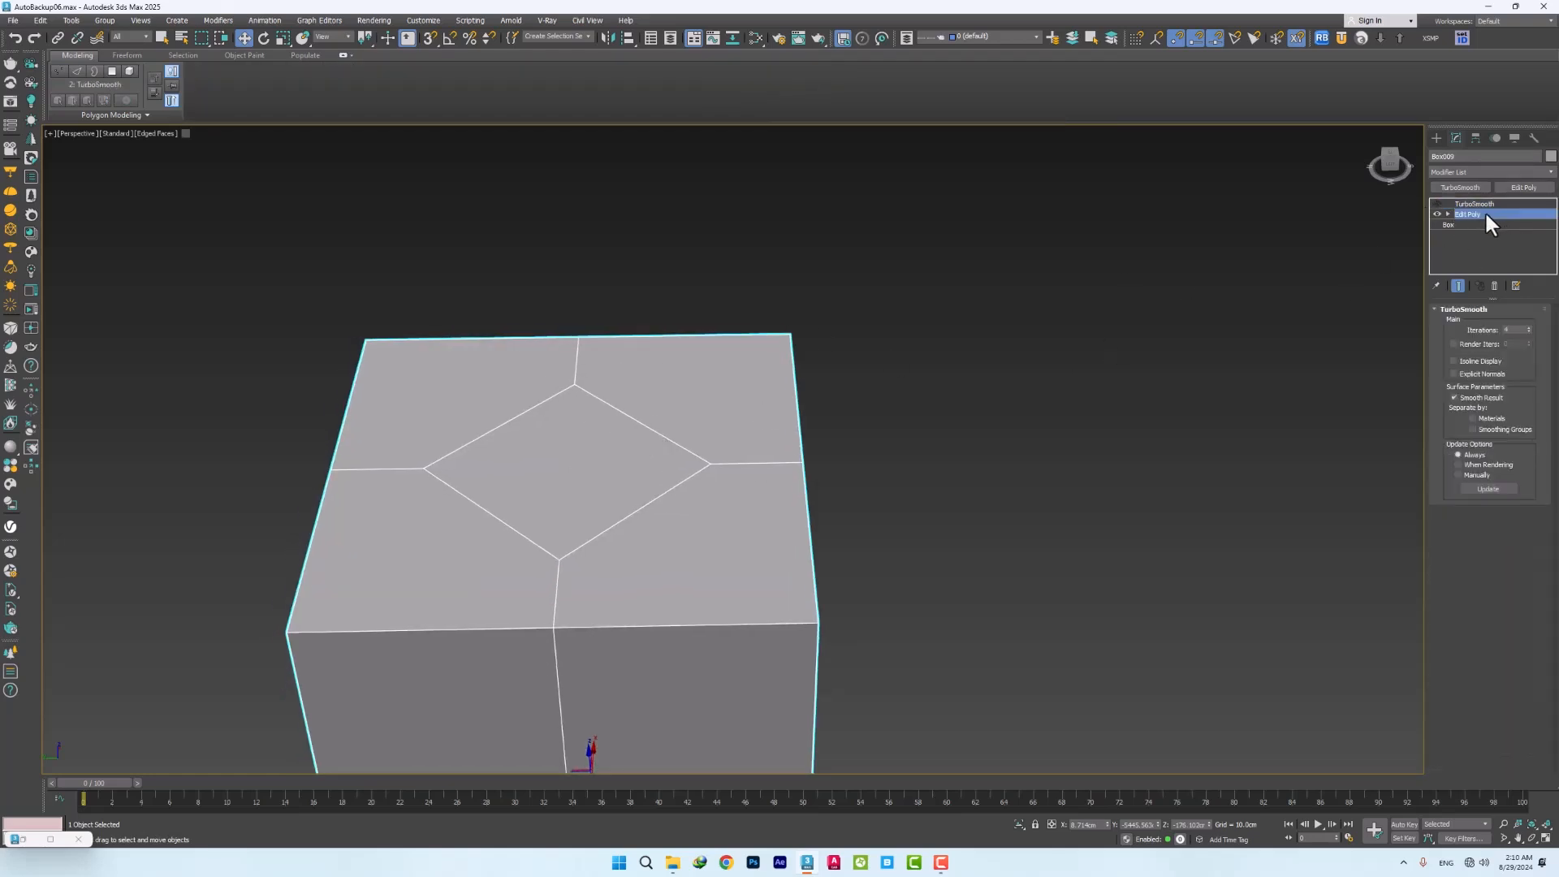
key("4")
left_click(600, 455)
key("Delete")
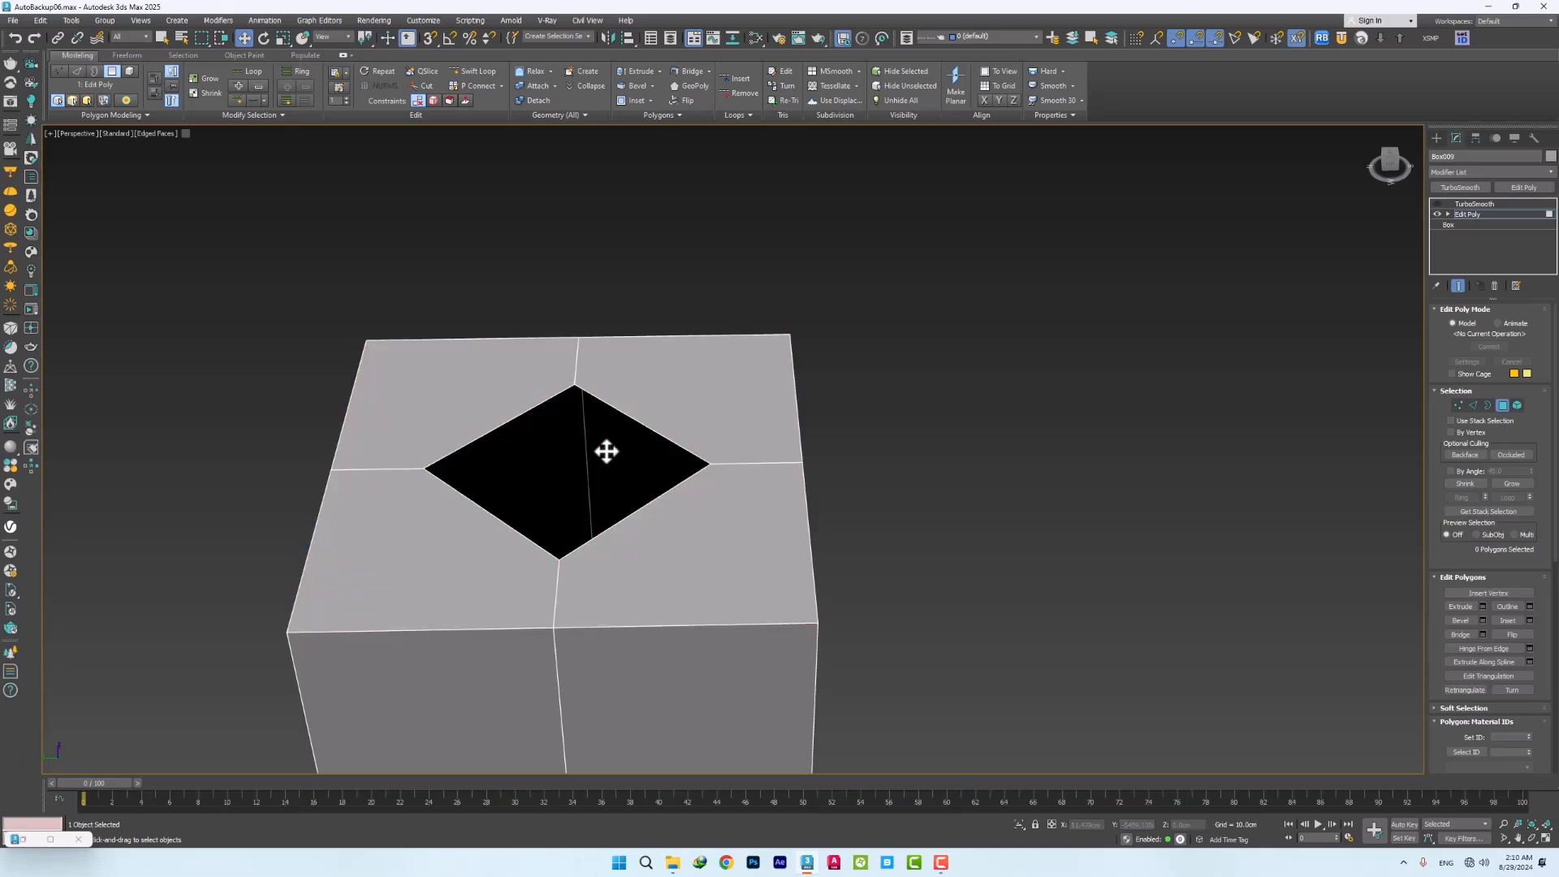
Temporarily enable TurboSmooth on the opened box and examine the shape of the smoothed hole
left_click(1468, 203)
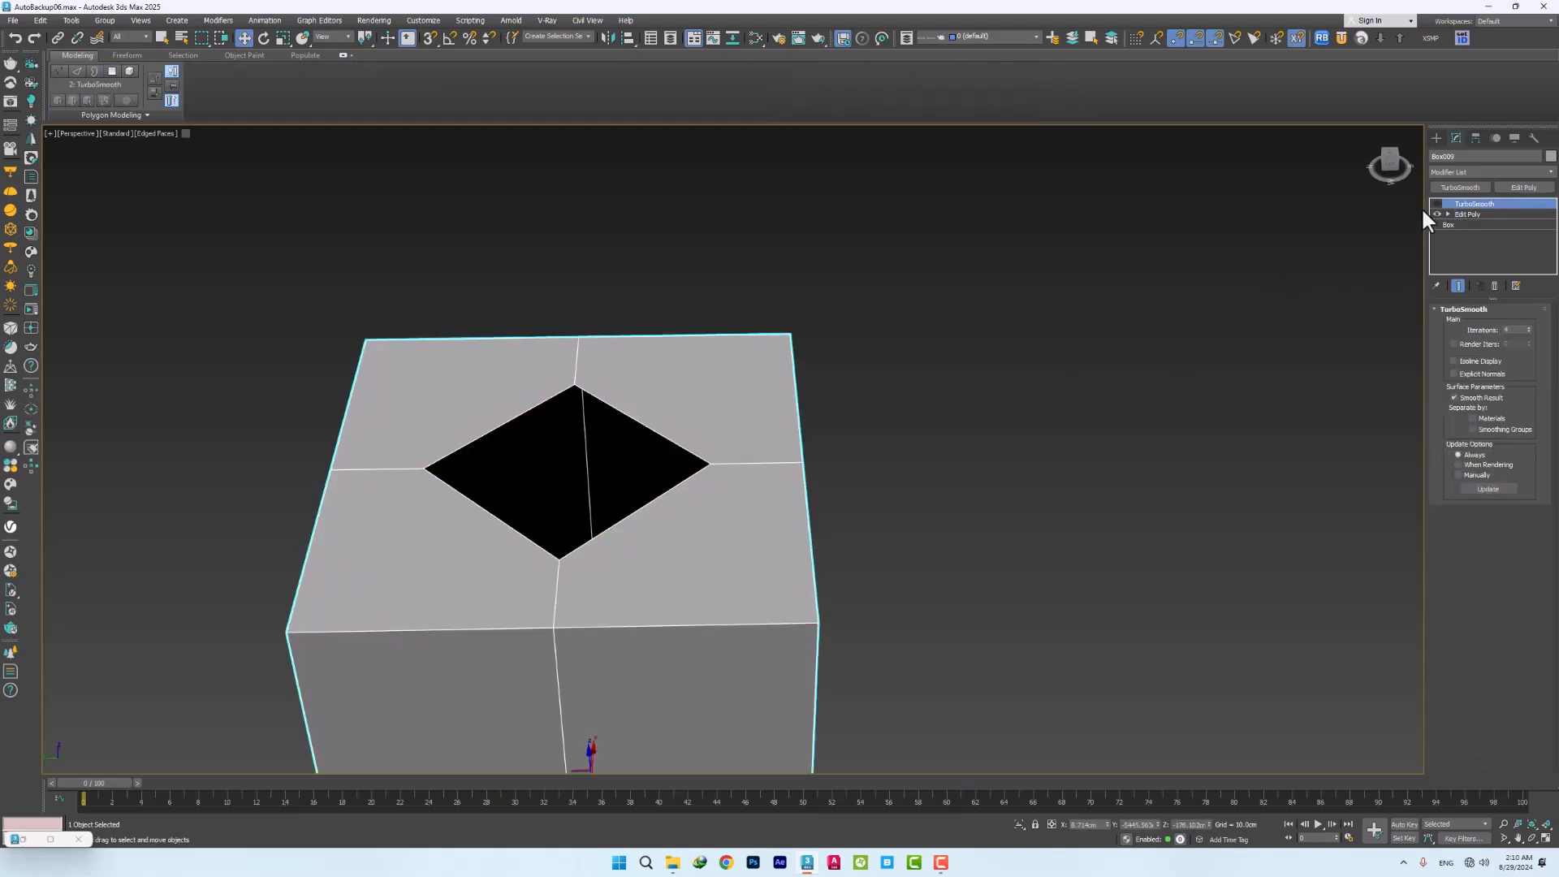
left_click(1437, 204)
left_click(1128, 337)
middle_click_drag(637, 620, 674, 690, "alt")
left_click(691, 585)
middle_click_drag(599, 386, 713, 383, "alt")
left_click(1436, 204)
Make one independent copy of the box with the diamond opening beside the original
mouse_move(667, 520)
middle_mouse_down()
mouse_move(668, 479)
mouse_move(644, 455)
middle_mouse_up()
scroll(643, 455, "down", 5)
mouse_move(643, 456)
left_mouse_down("shift")
mouse_move(637, 508)
mouse_move(828, 508)
left_mouse_up("shift")
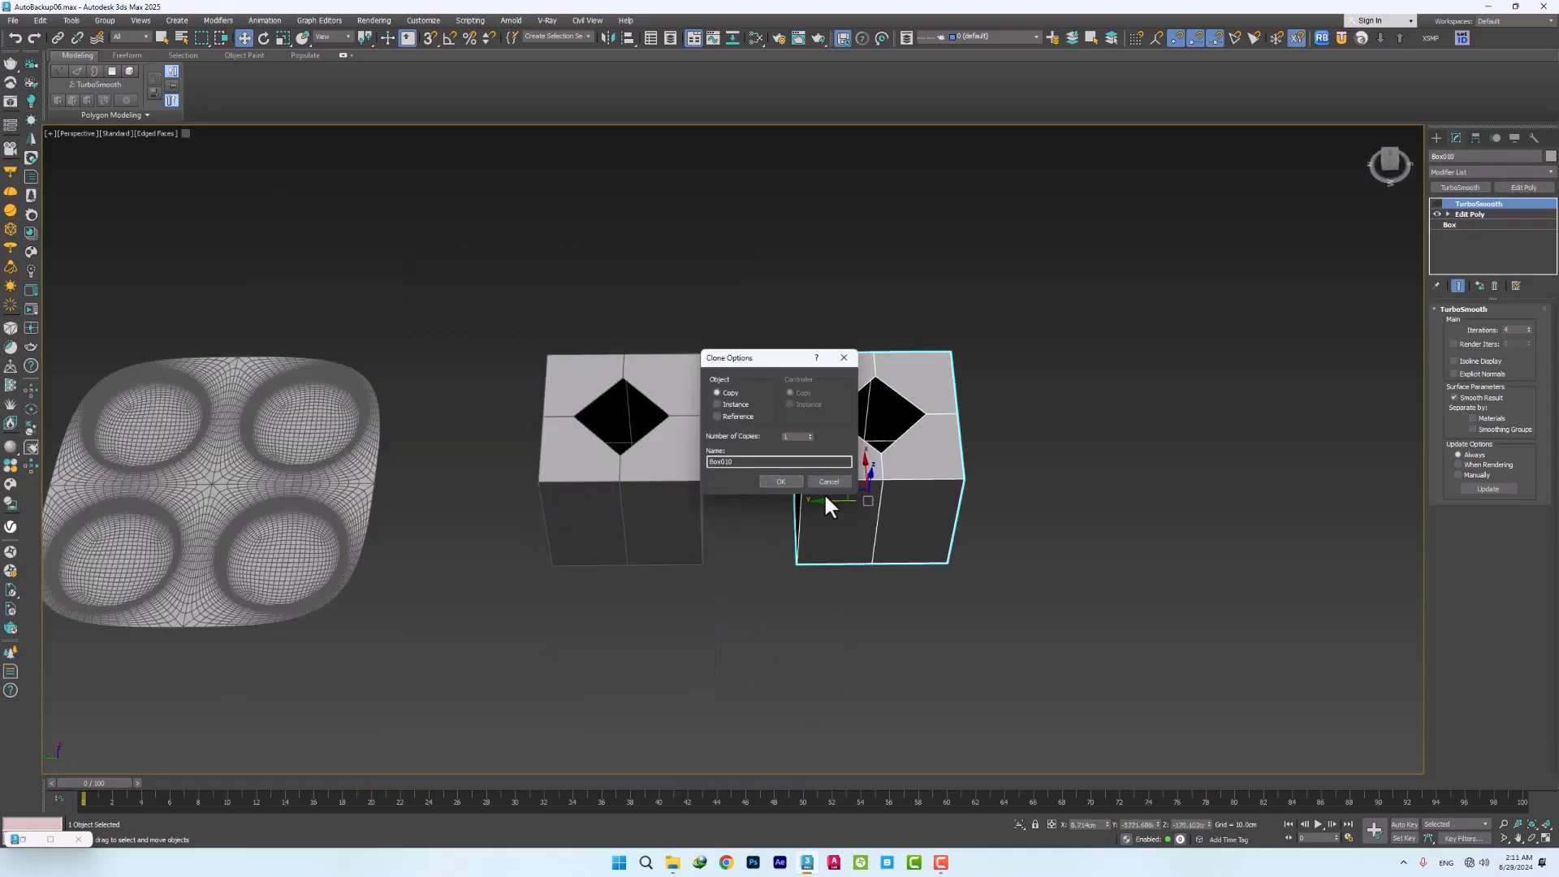
left_click(780, 481)
Replace the new copy's Edit Poly modifier with a fresh one to return it to a plain box
left_click(1470, 214)
middle_click_drag(860, 469, 768, 469)
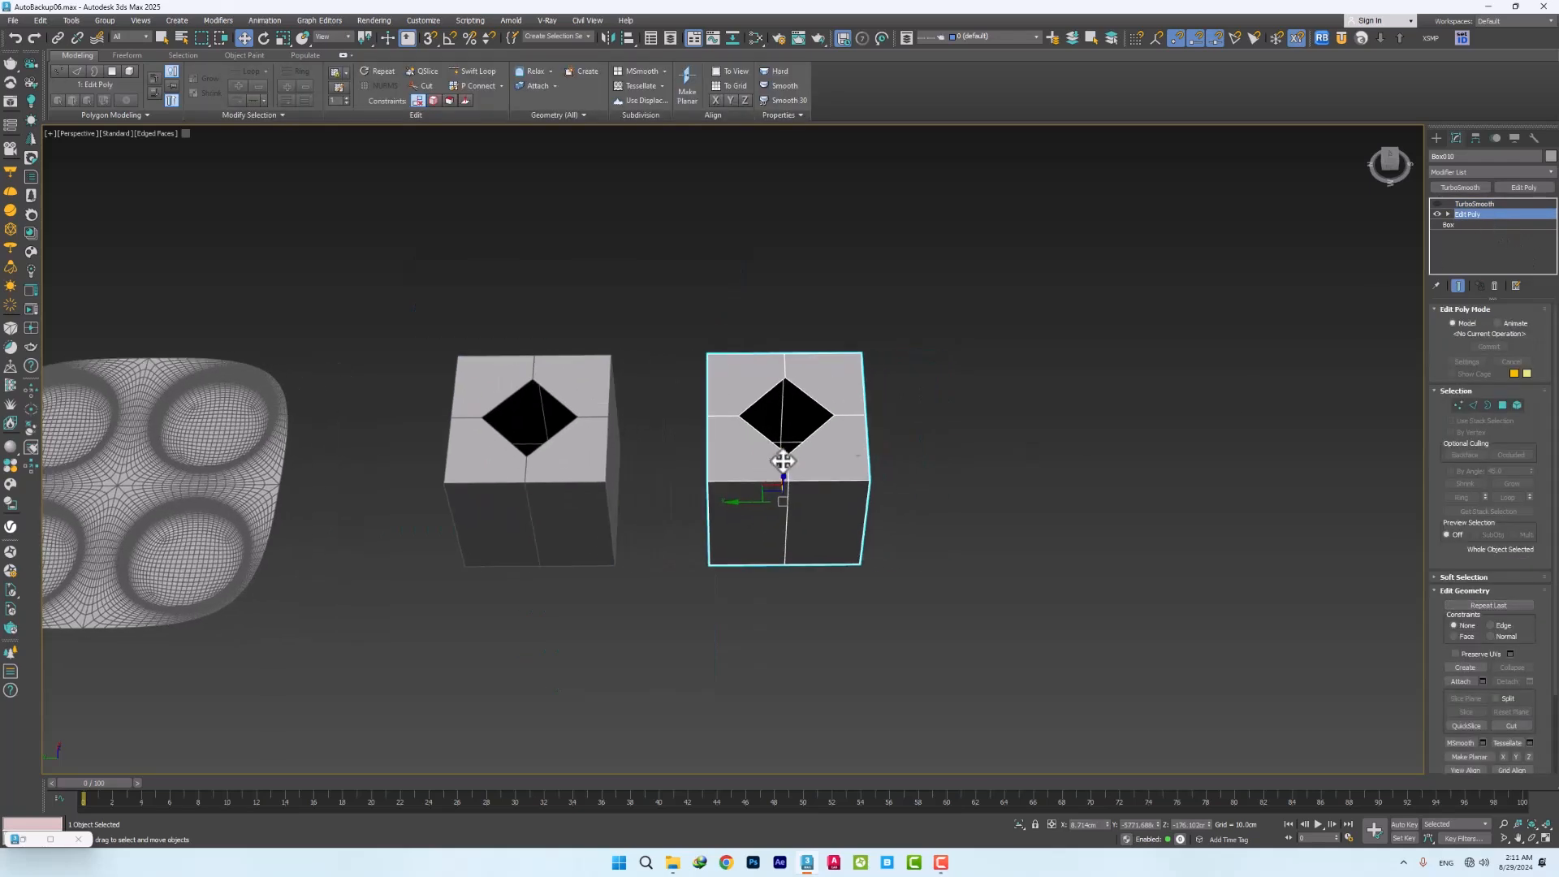
left_click(1494, 286)
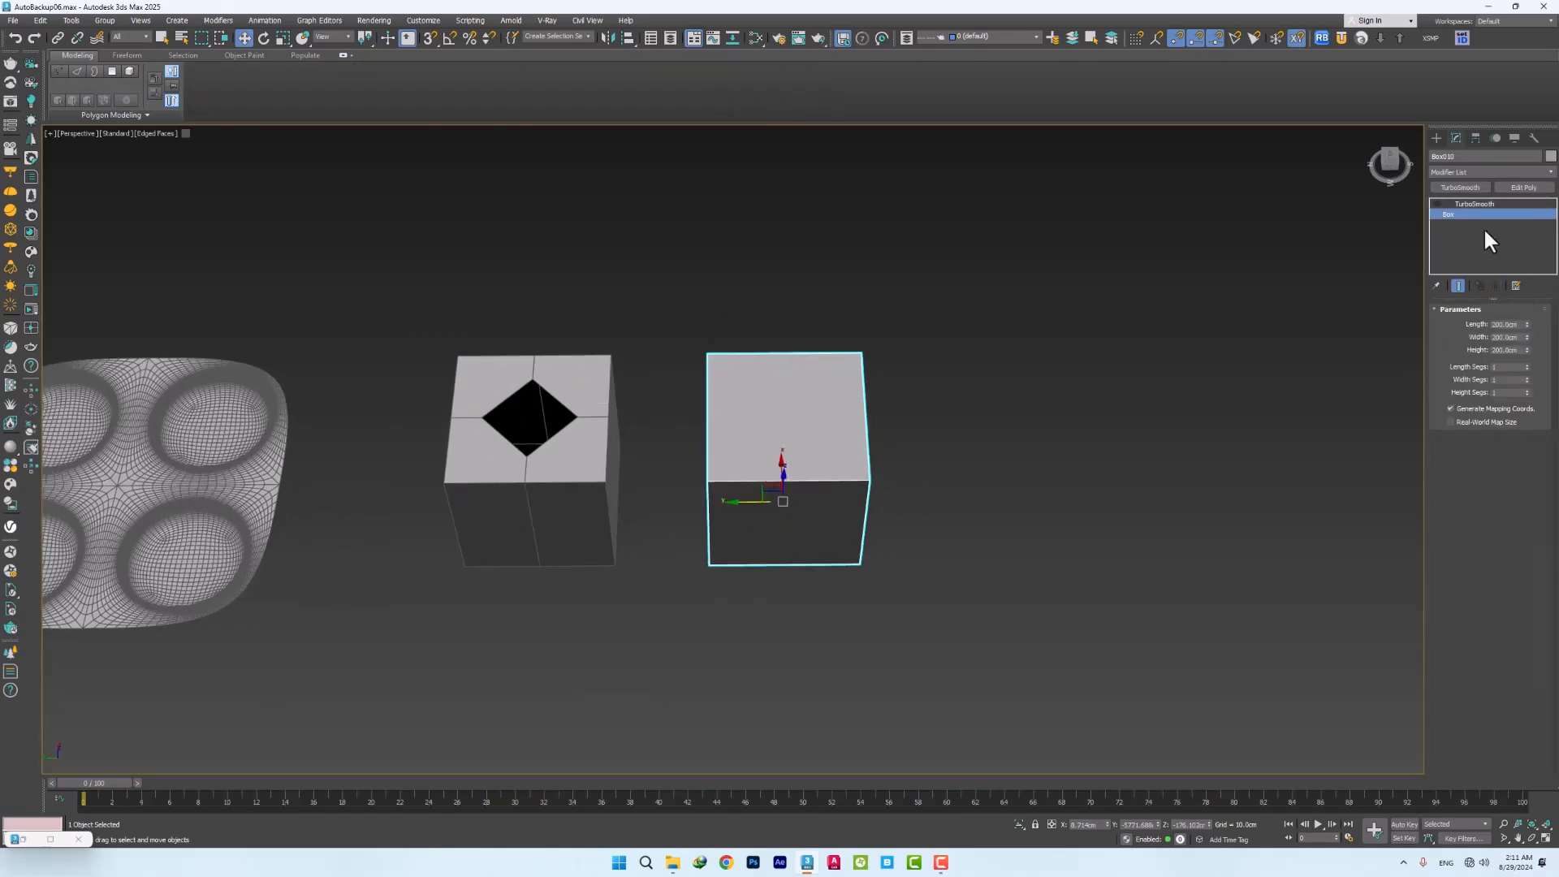
left_click(1512, 187)
scroll(783, 435, "up", 3)
scroll(961, 457, "up", 2)
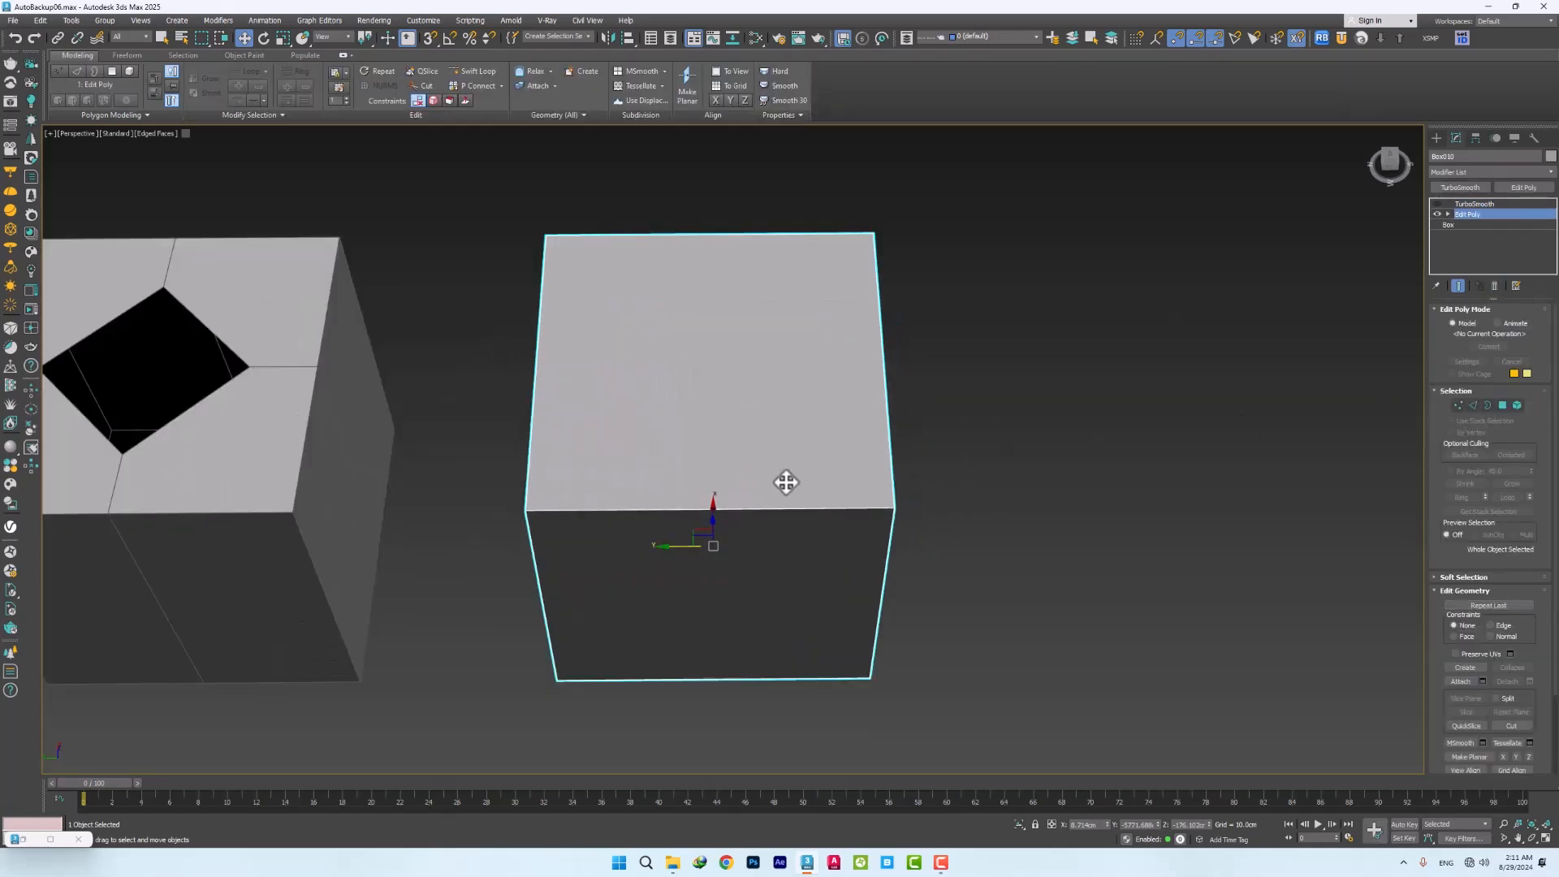
Chamfer all edges of the new box by about 2.3 cm with 1 segment
left_click(1473, 405)
key("ctrl+a")
right_click(751, 517)
left_click(690, 560)
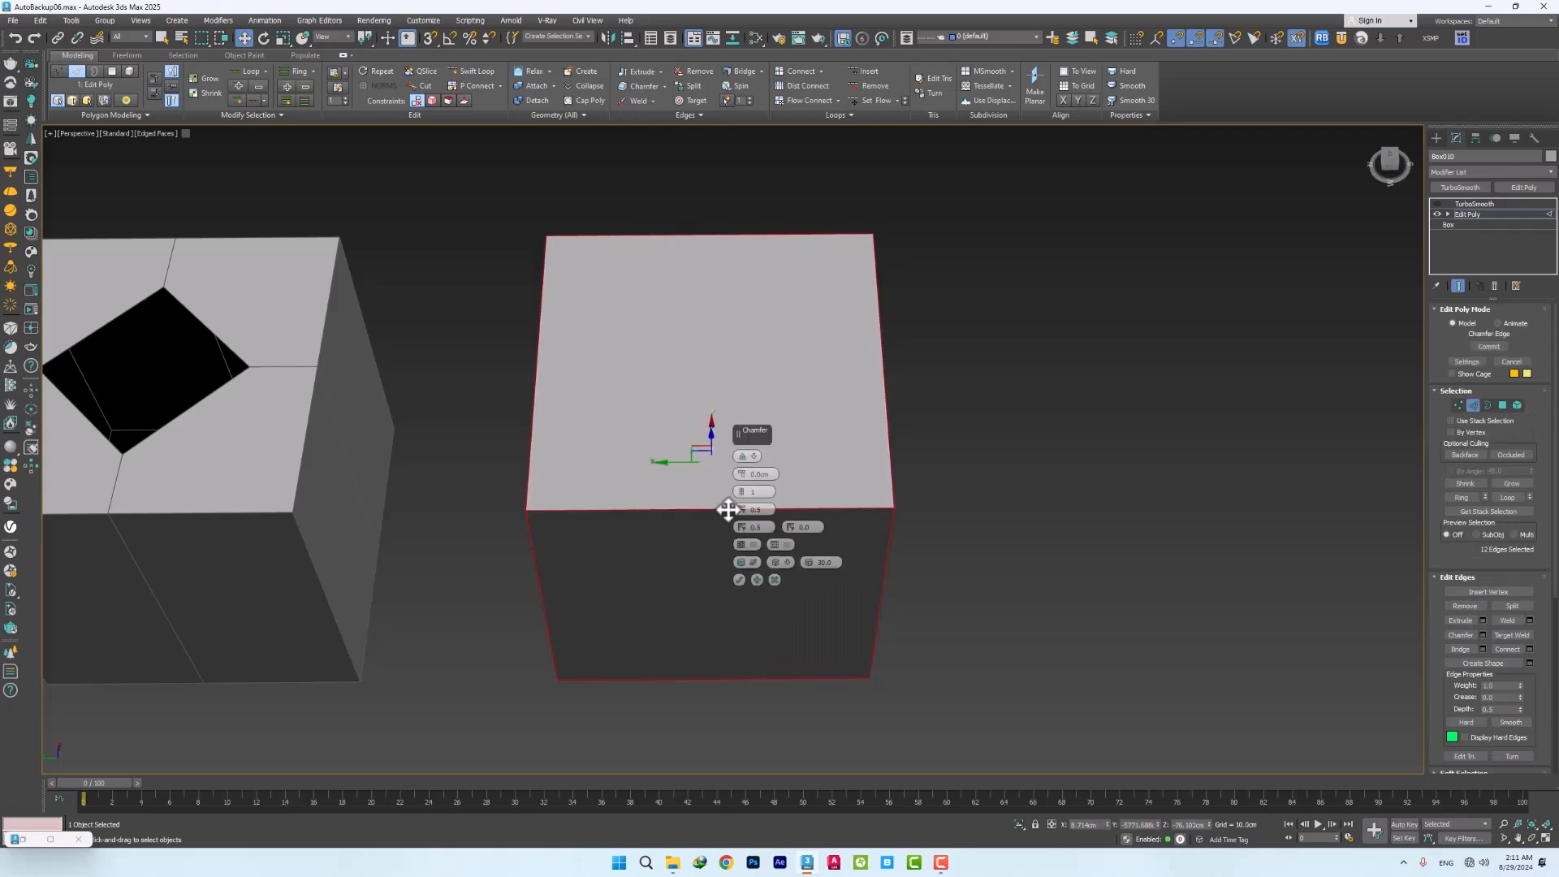
left_click_drag(742, 475, 742, 491)
scroll(567, 515, "up", 5)
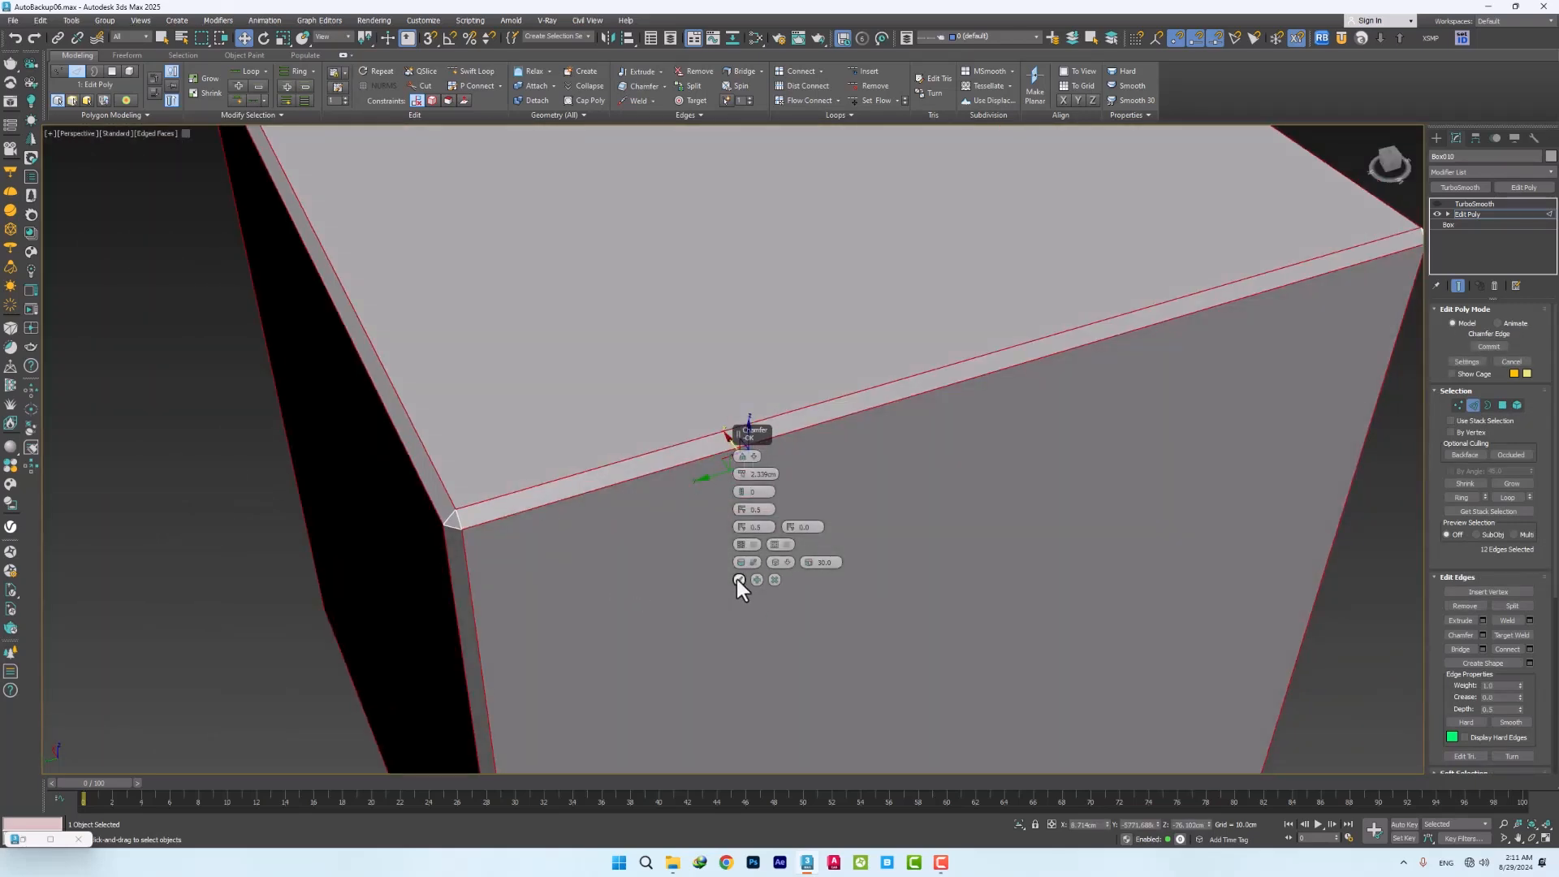
key("Return")
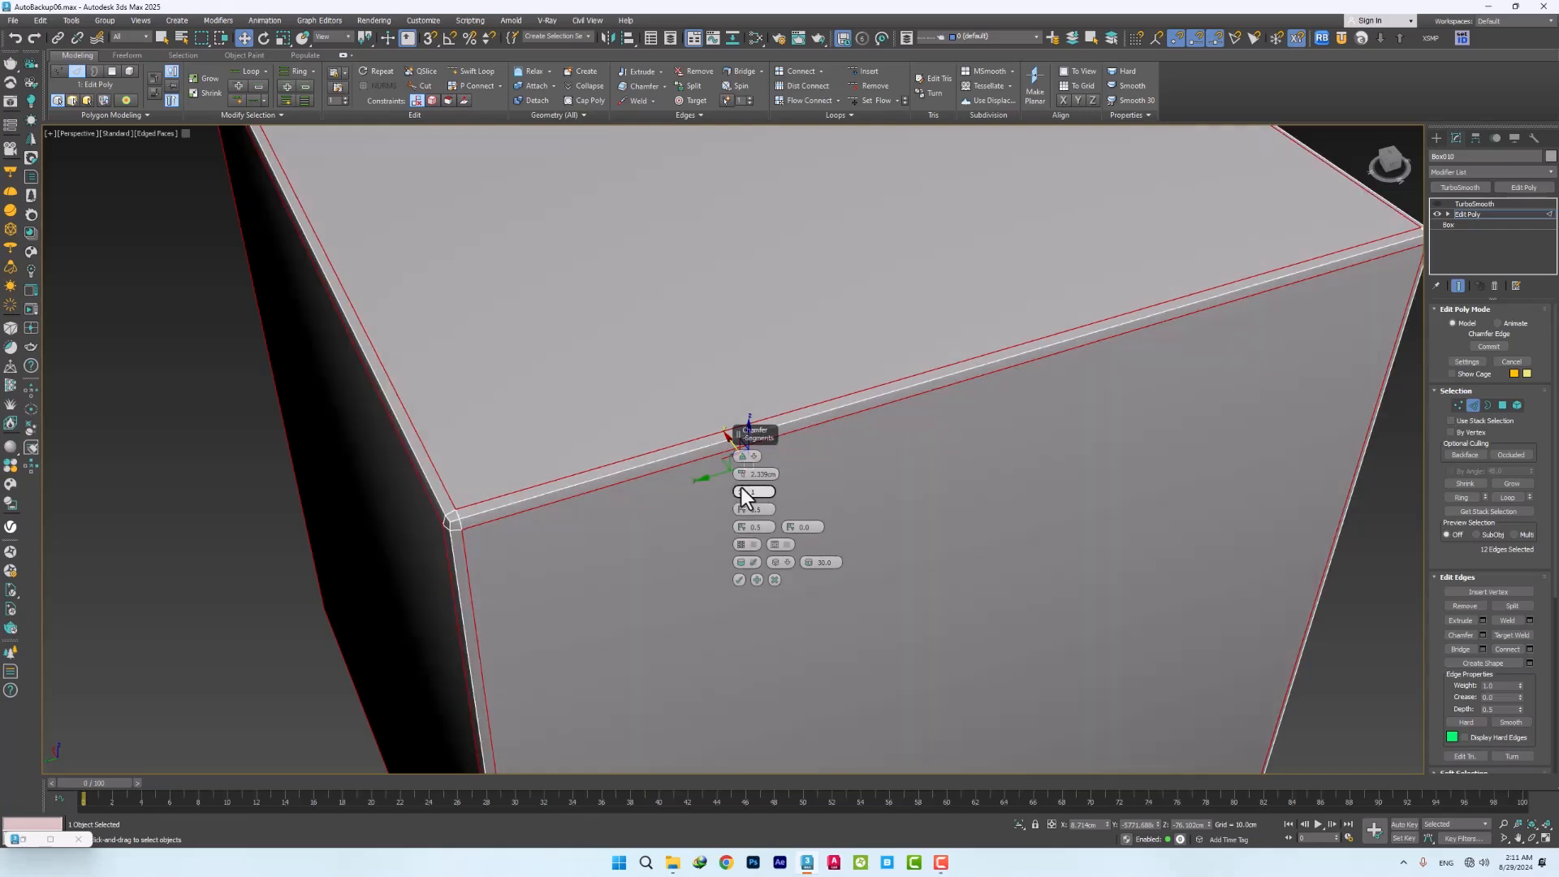
left_click(740, 579)
scroll(546, 583, "down", 5)
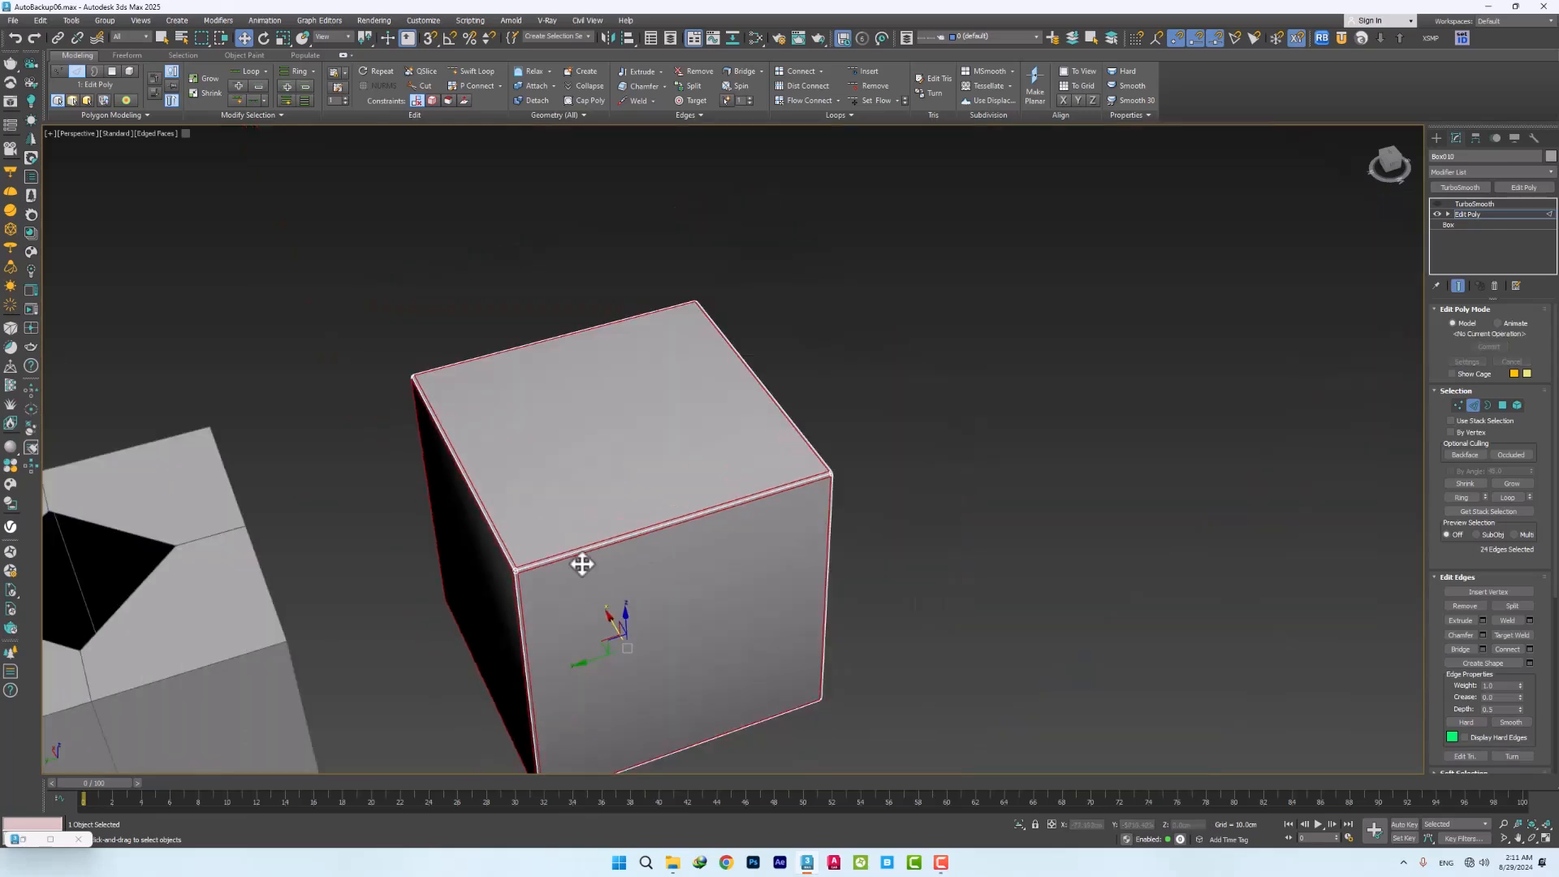
Connect the parallel edges across the chamfered box to add a centred loop around it
middle_click_drag(546, 583, 606, 518, "alt")
middle_click_drag(815, 563, 783, 490)
key("2")
scroll(782, 490, "down", 2)
key("2")
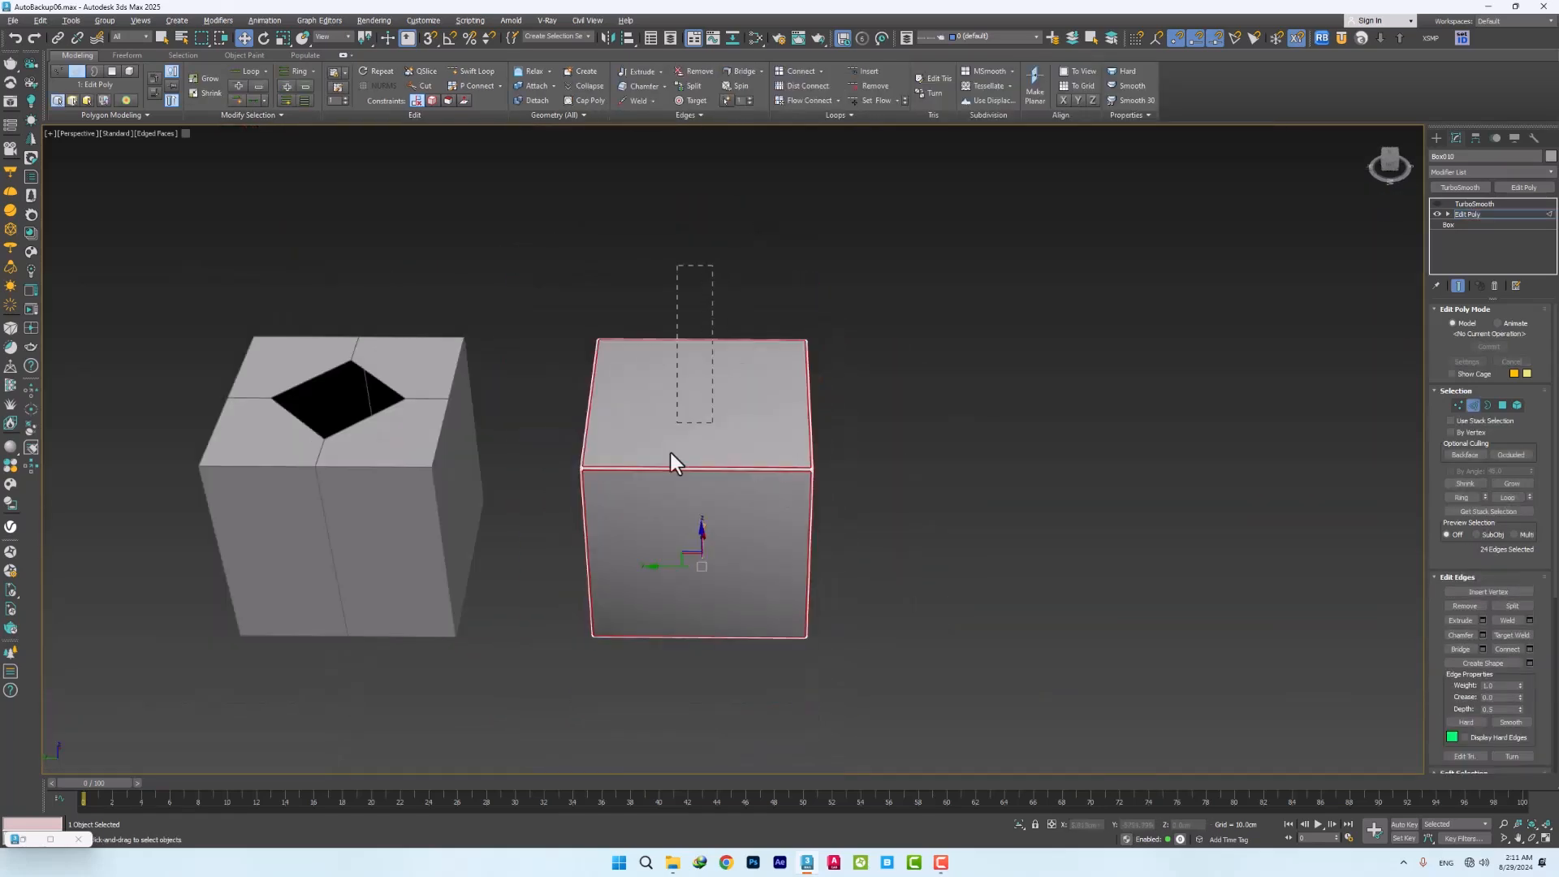
right_click(713, 492)
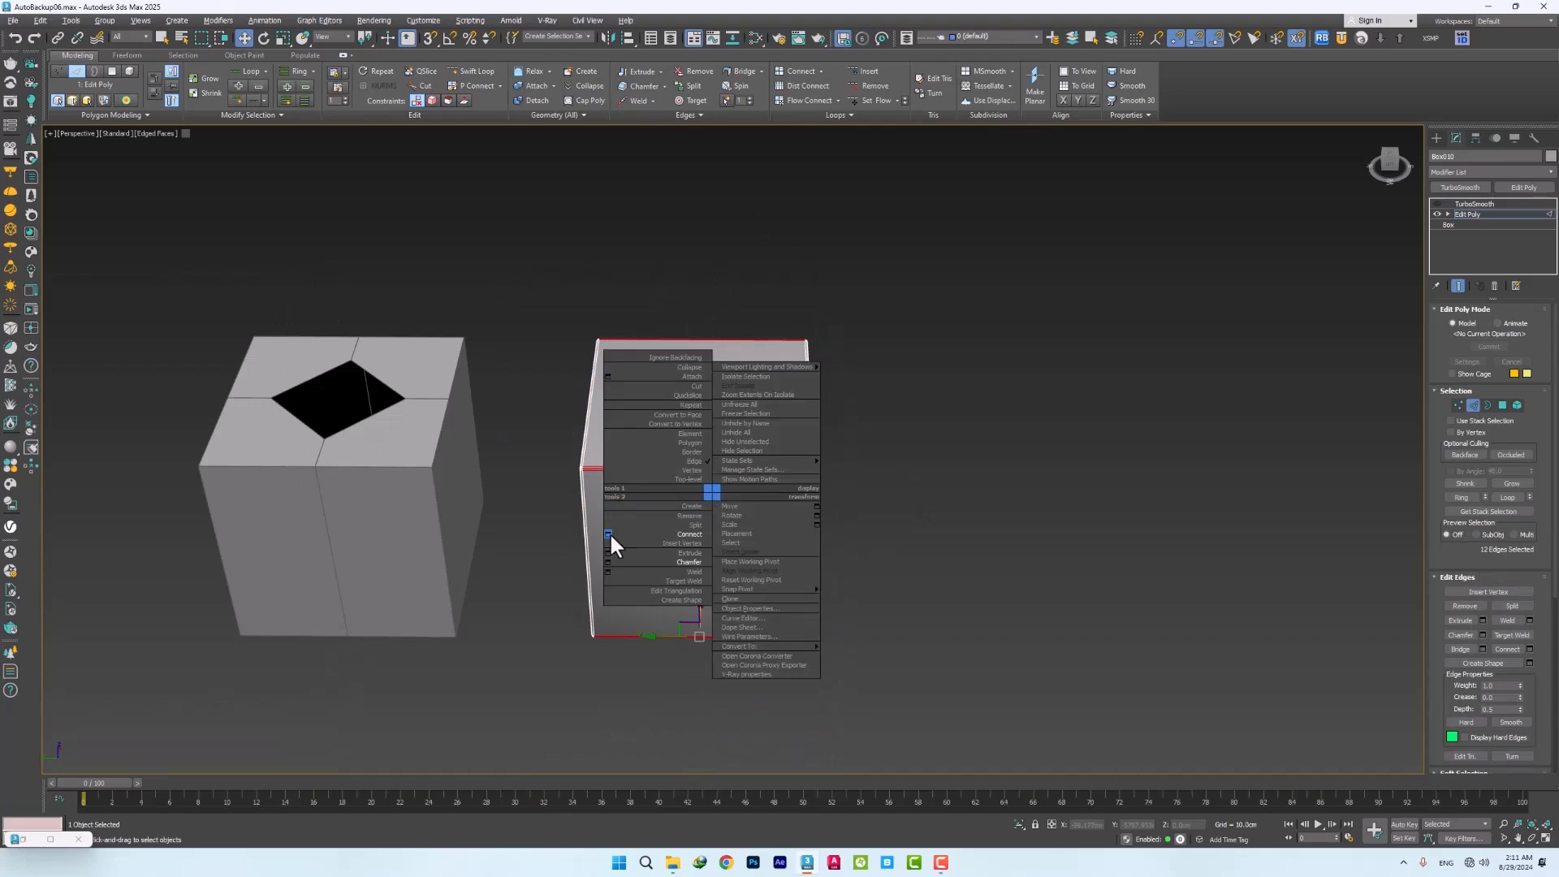
left_click(609, 533)
left_click(739, 509)
Add a perpendicular centred loop to the chamfered box so both loops cross on its top face
middle_click_drag(738, 491, 742, 525, "alt")
right_click(752, 542)
left_click(643, 580)
left_click(738, 513)
Start a vertex chamfer on the crossing point of the chamfered box's top face and enlarge its amount
key("1")
scroll(741, 524, "up", 3)
right_click(732, 514)
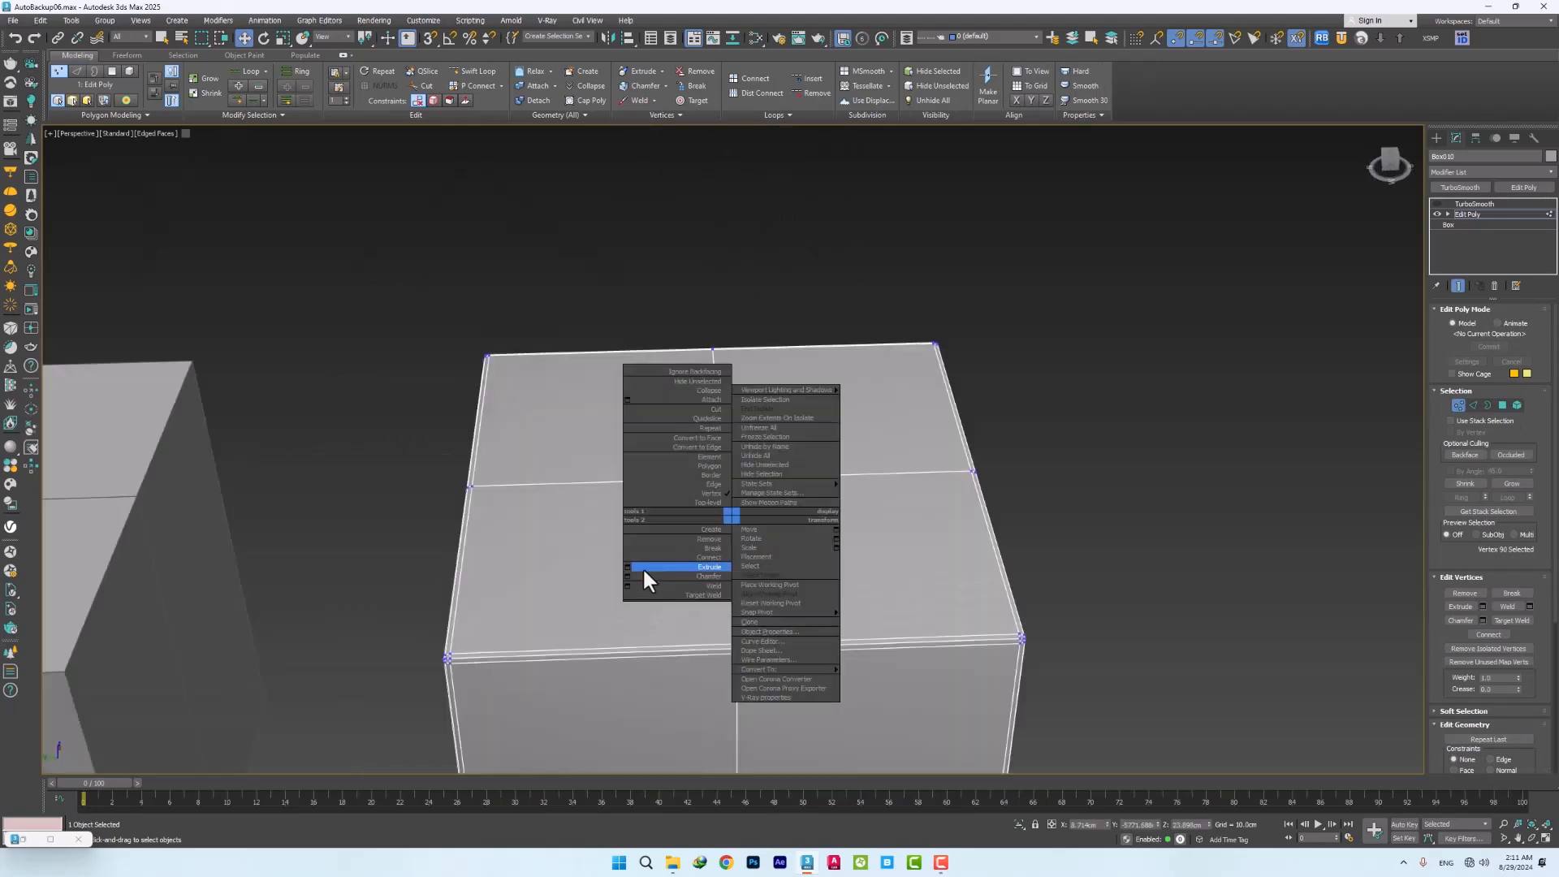
left_click(629, 575)
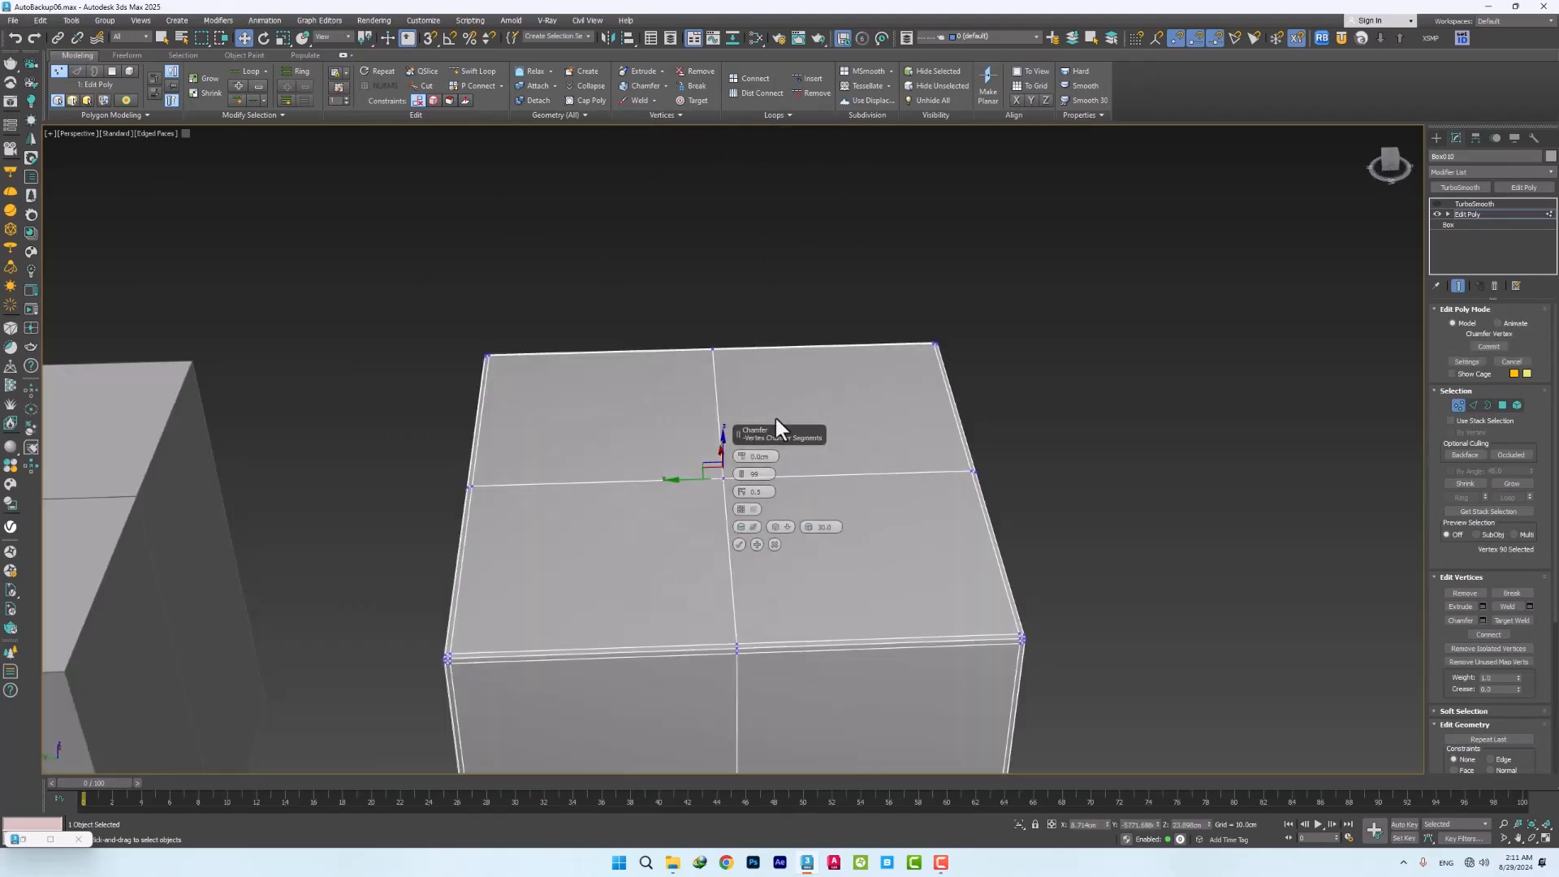
left_click_drag(743, 392, 768, 390)
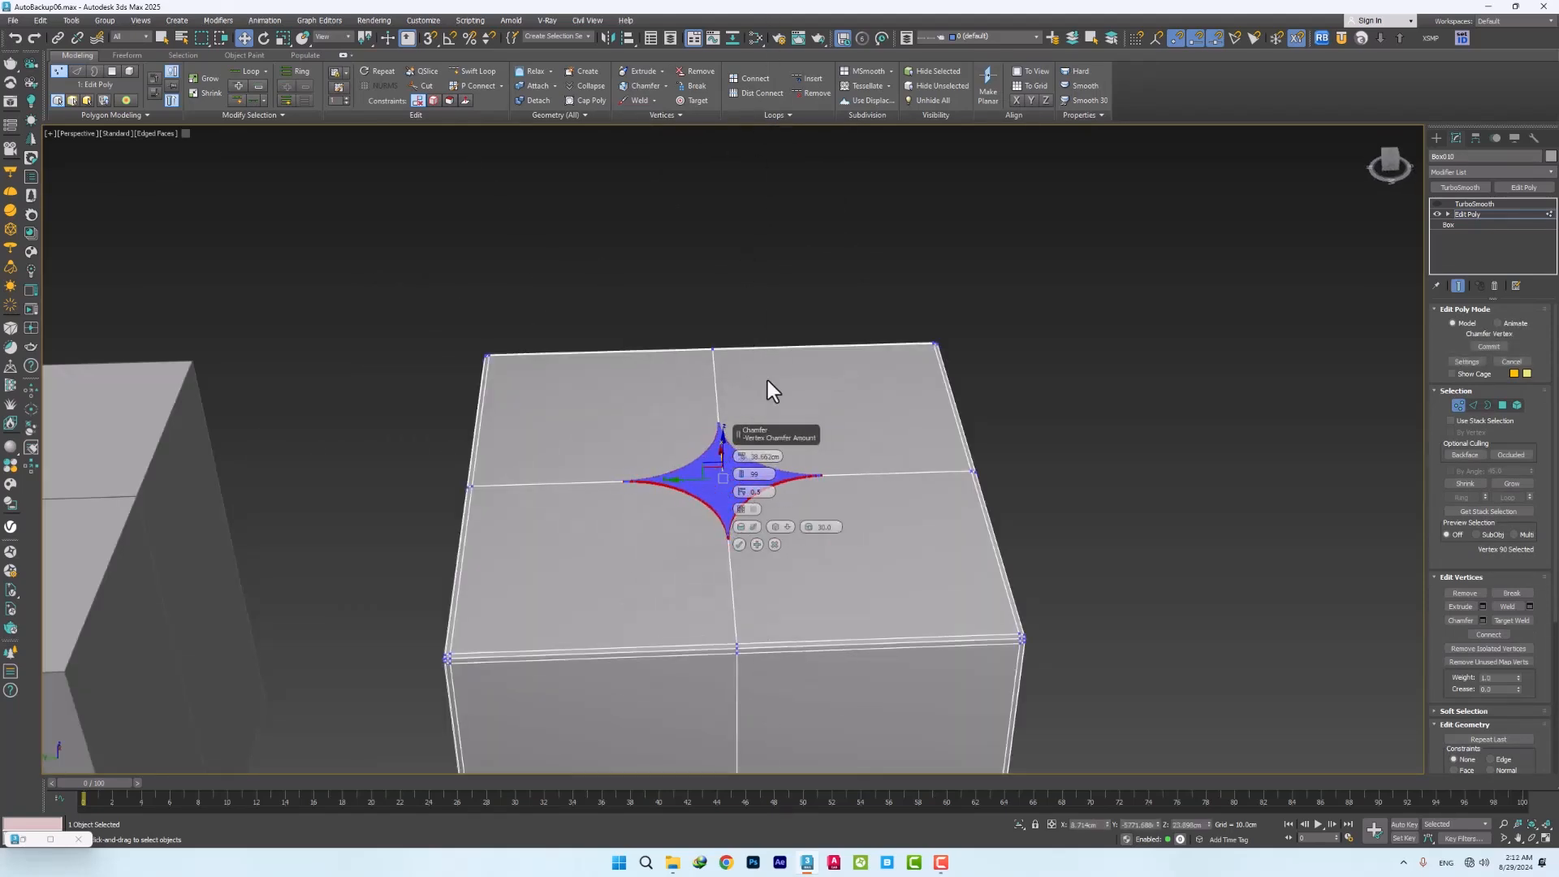
Set the vertex chamfer to 1 segment, adjust its depth and amount into a large octagon, and apply it
left_click_drag(744, 501, 762, 776)
left_click(740, 471)
middle_click_drag(737, 481, 718, 488, "alt")
left_click_drag(741, 493, 768, 684)
middle_click_drag(682, 467, 643, 519, "alt")
left_click_drag(741, 456, 759, 230)
left_click(738, 545)
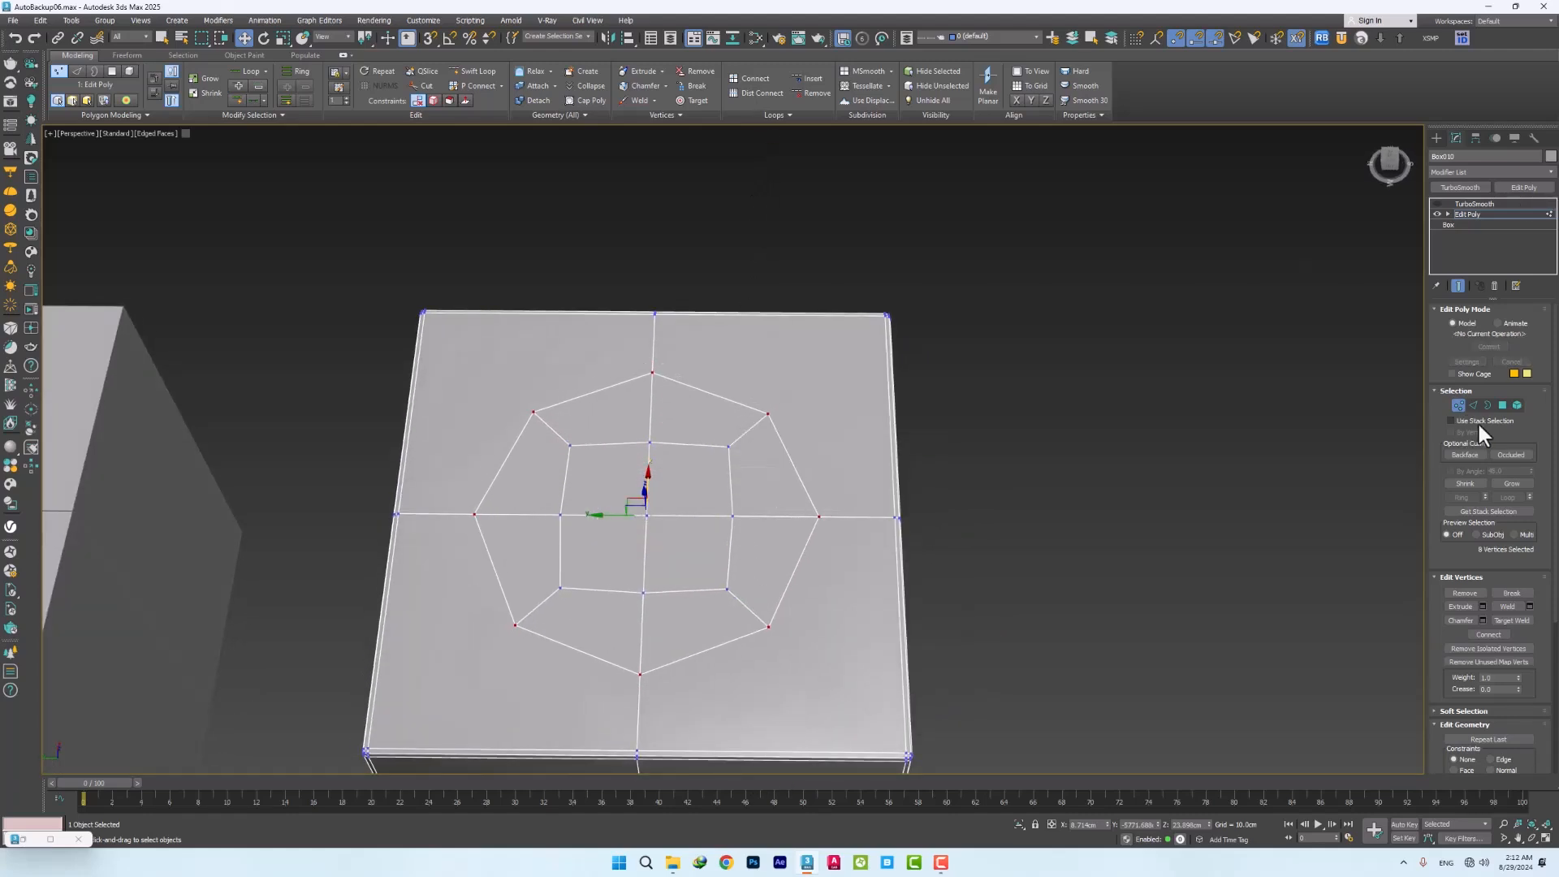
Select the four central top polygons inside the octagon, grow the selection to its edge and delete them
left_click(1502, 404, "ctrl")
left_click(649, 533)
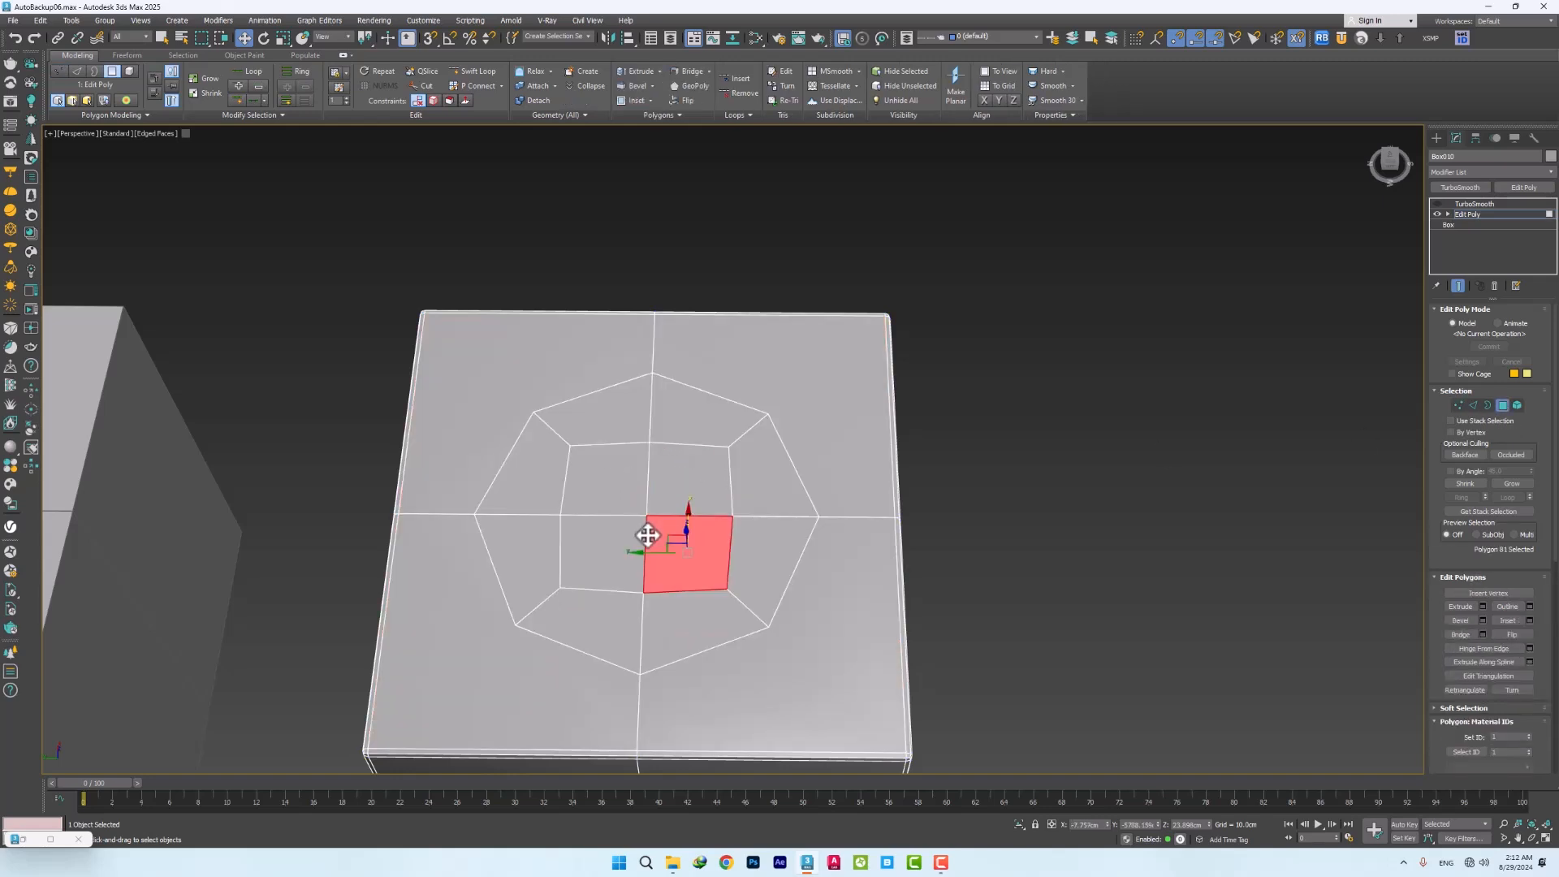
left_click(633, 527, "ctrl")
left_click(643, 478, "ctrl")
left_click(710, 479, "ctrl")
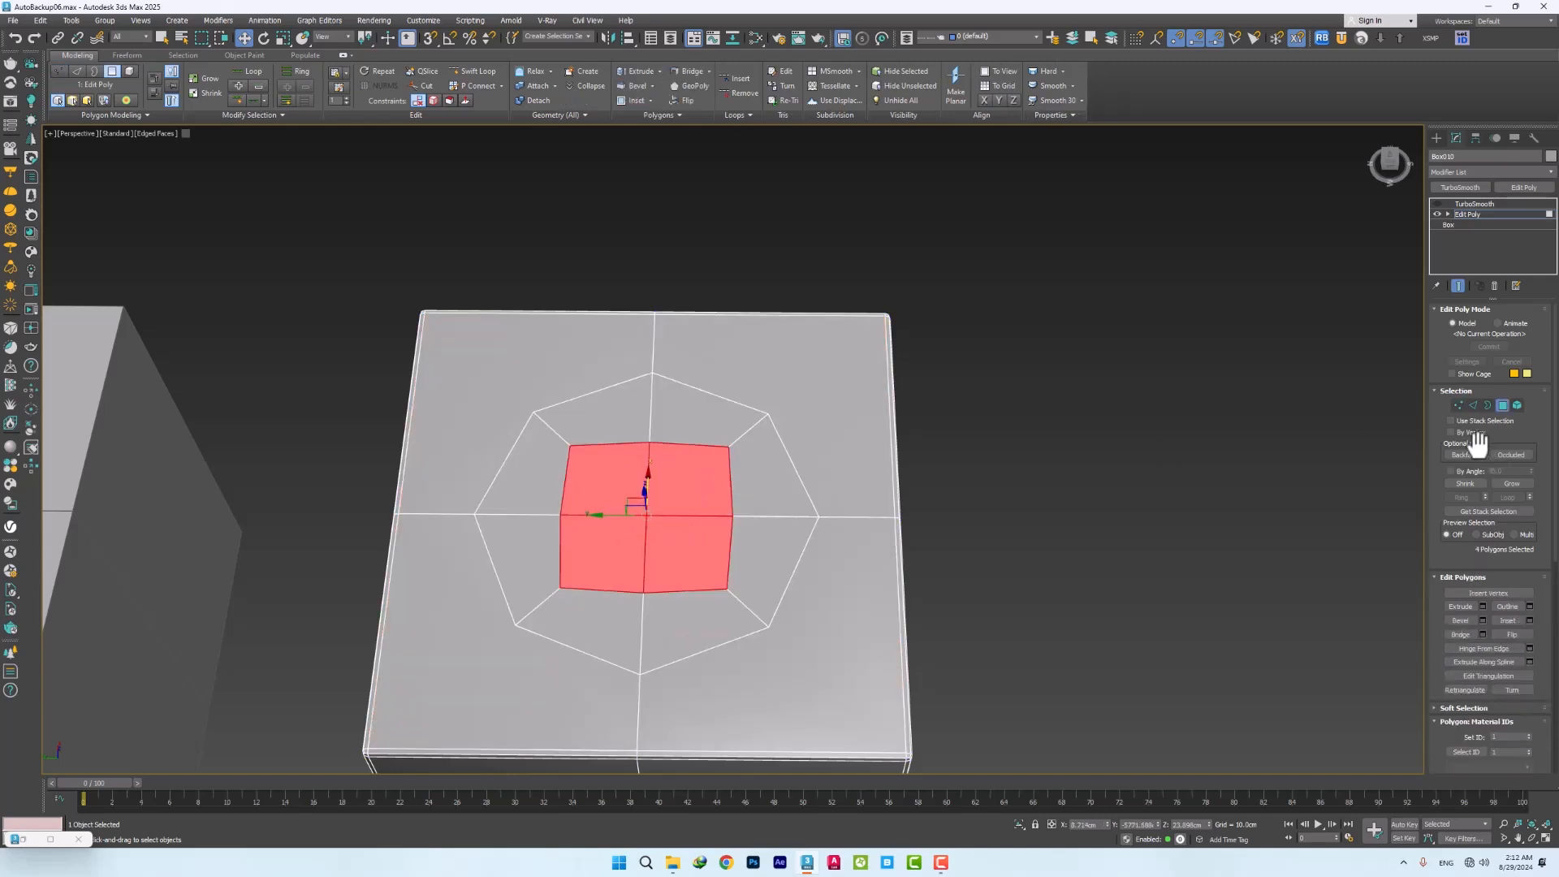
left_click(1512, 484)
key("Delete")
Turn TurboSmooth on for the box and inspect the rounded octagonal opening
middle_click_drag(547, 372, 577, 415)
left_click(601, 432)
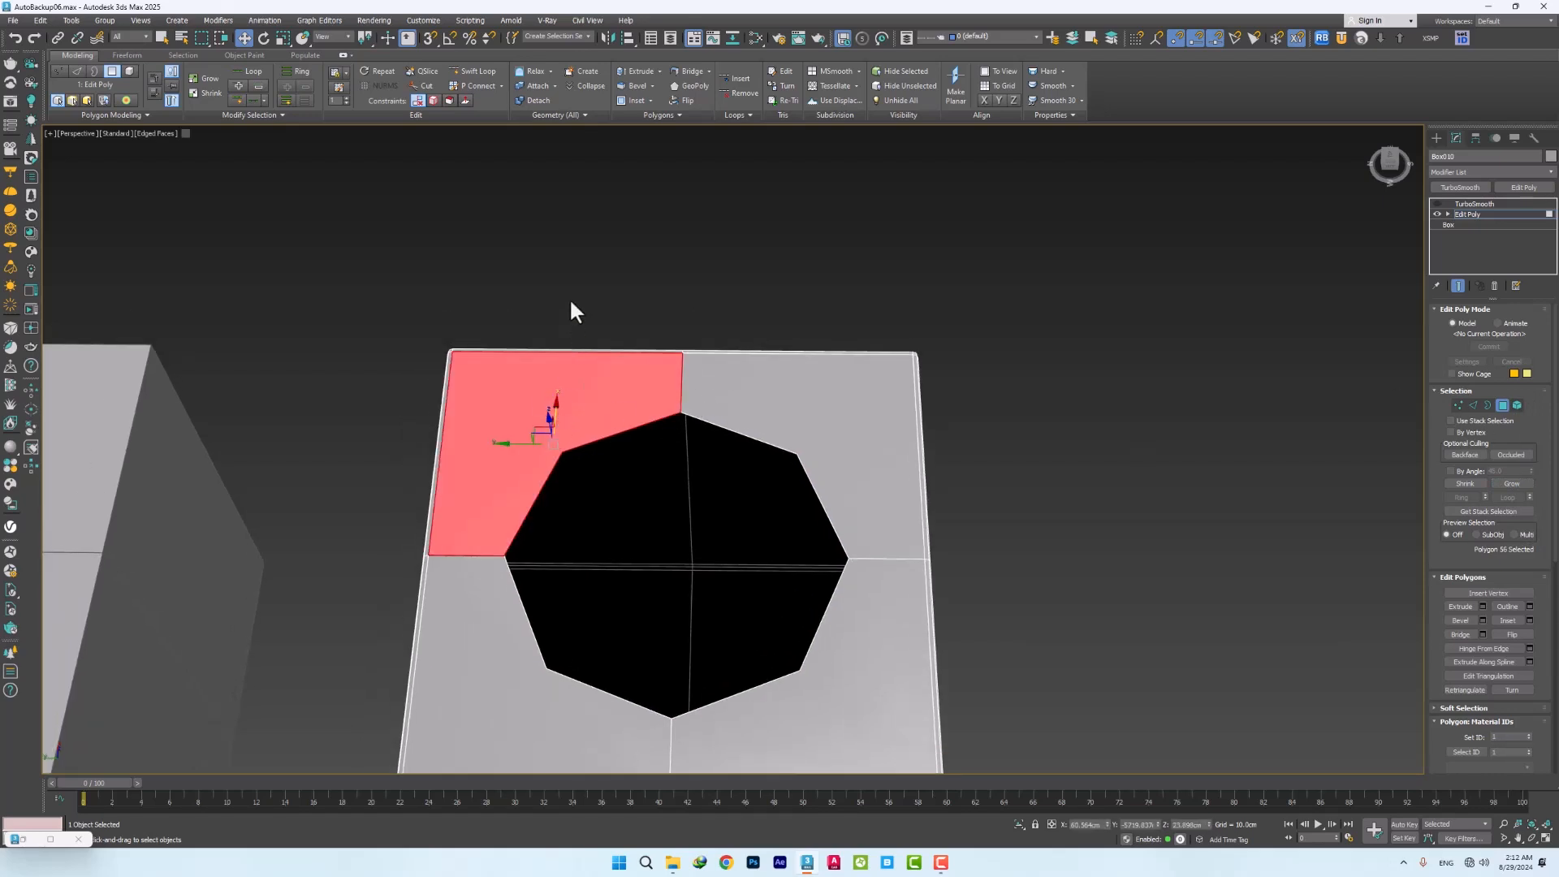
left_click(1441, 204)
left_click(1137, 284)
middle_click_drag(773, 400, 618, 520, "alt")
scroll(609, 481, "up", 5)
scroll(610, 481, "down", 5)
scroll(574, 443, "down", 2)
left_click(734, 458)
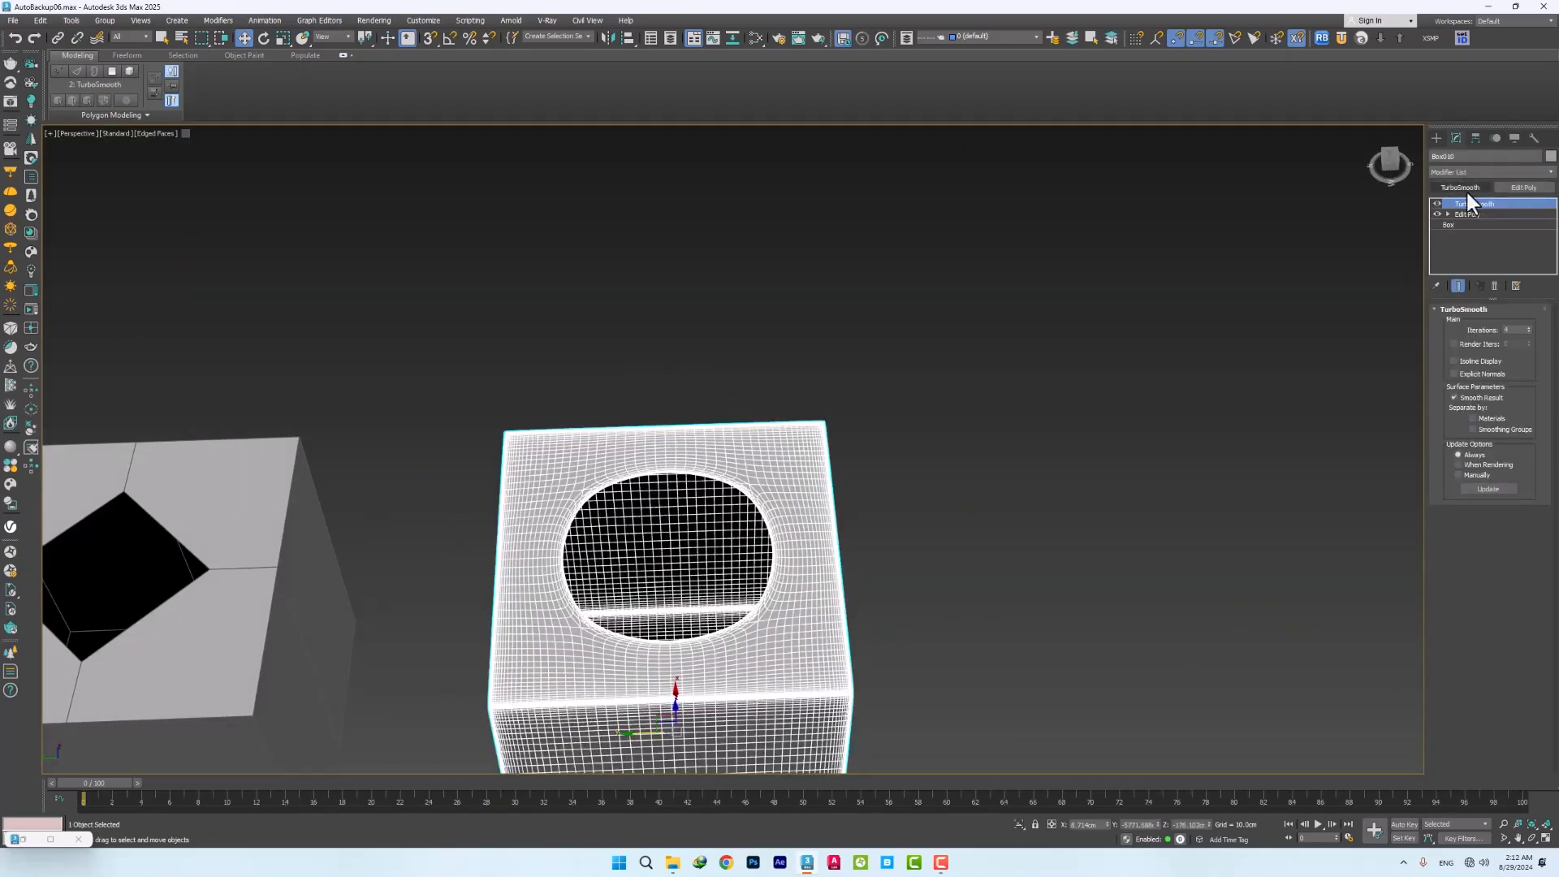
Return to the Edit Poly cage without TurboSmooth and add Swift Loops on both sides of the centre line in one direction
left_click(1466, 213)
key("1")
left_click(1437, 204)
scroll(730, 490, "up", 3)
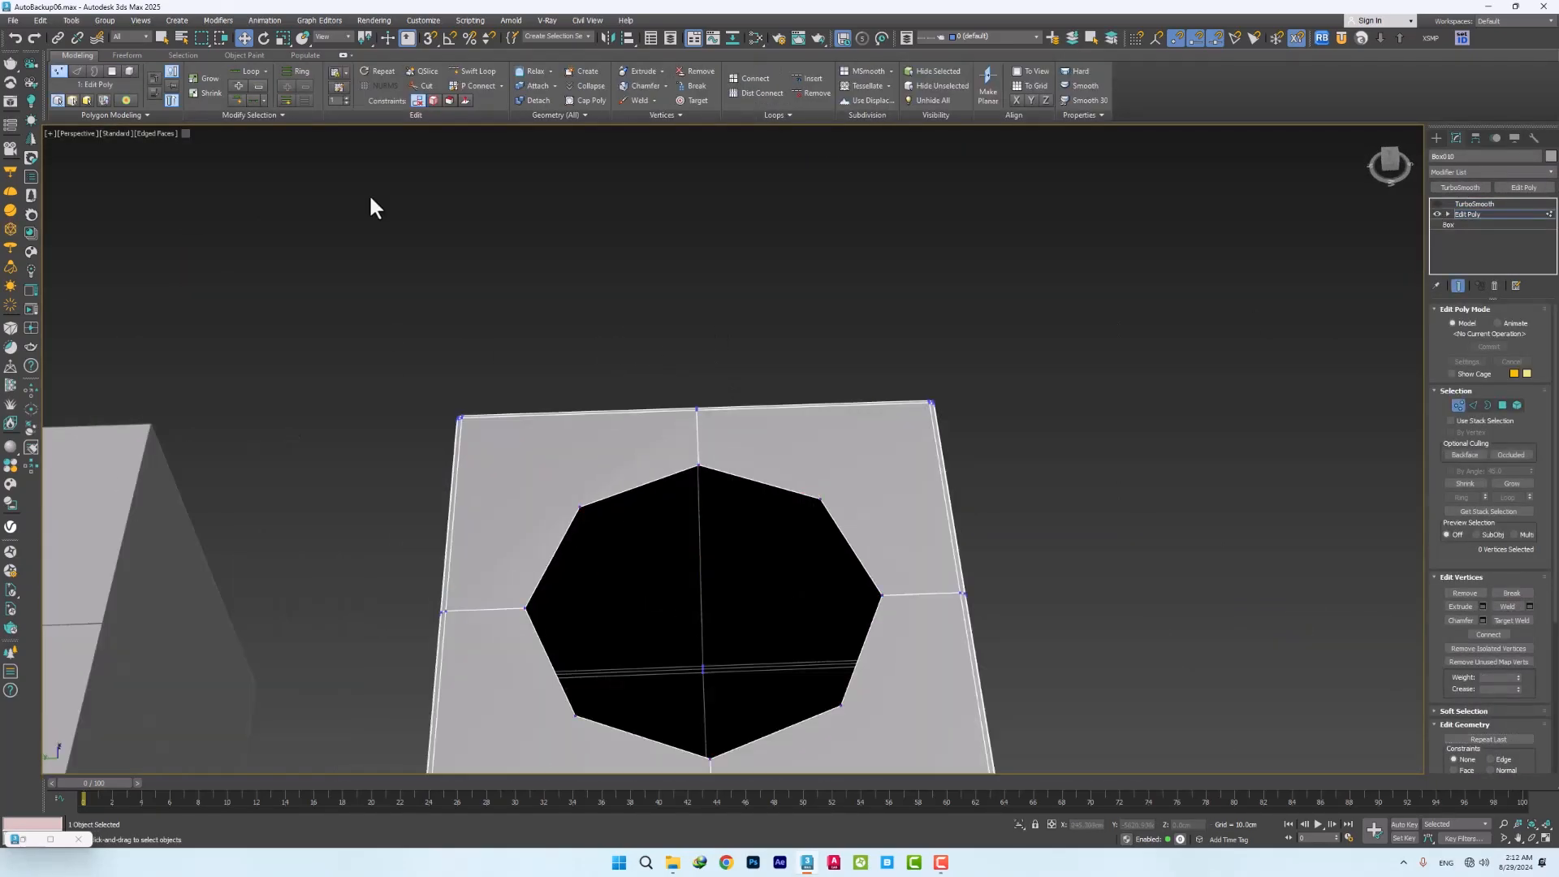
middle_click_drag(467, 210, 438, 161, "alt")
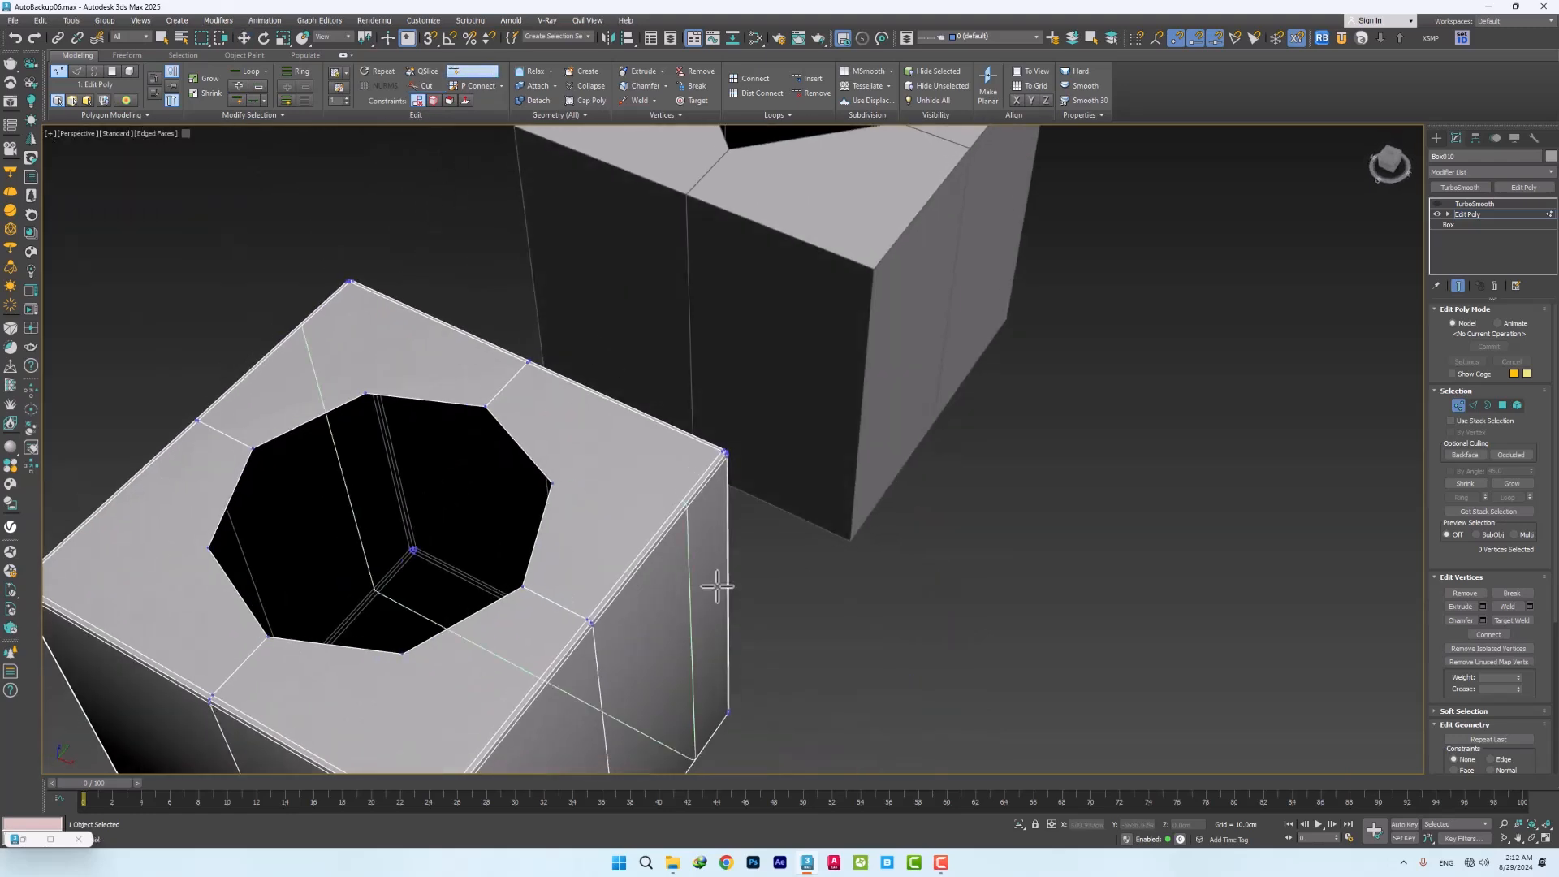
key("2")
middle_click_drag(660, 558, 738, 567, "alt")
left_click(738, 567)
middle_click_drag(522, 523, 734, 415, "alt")
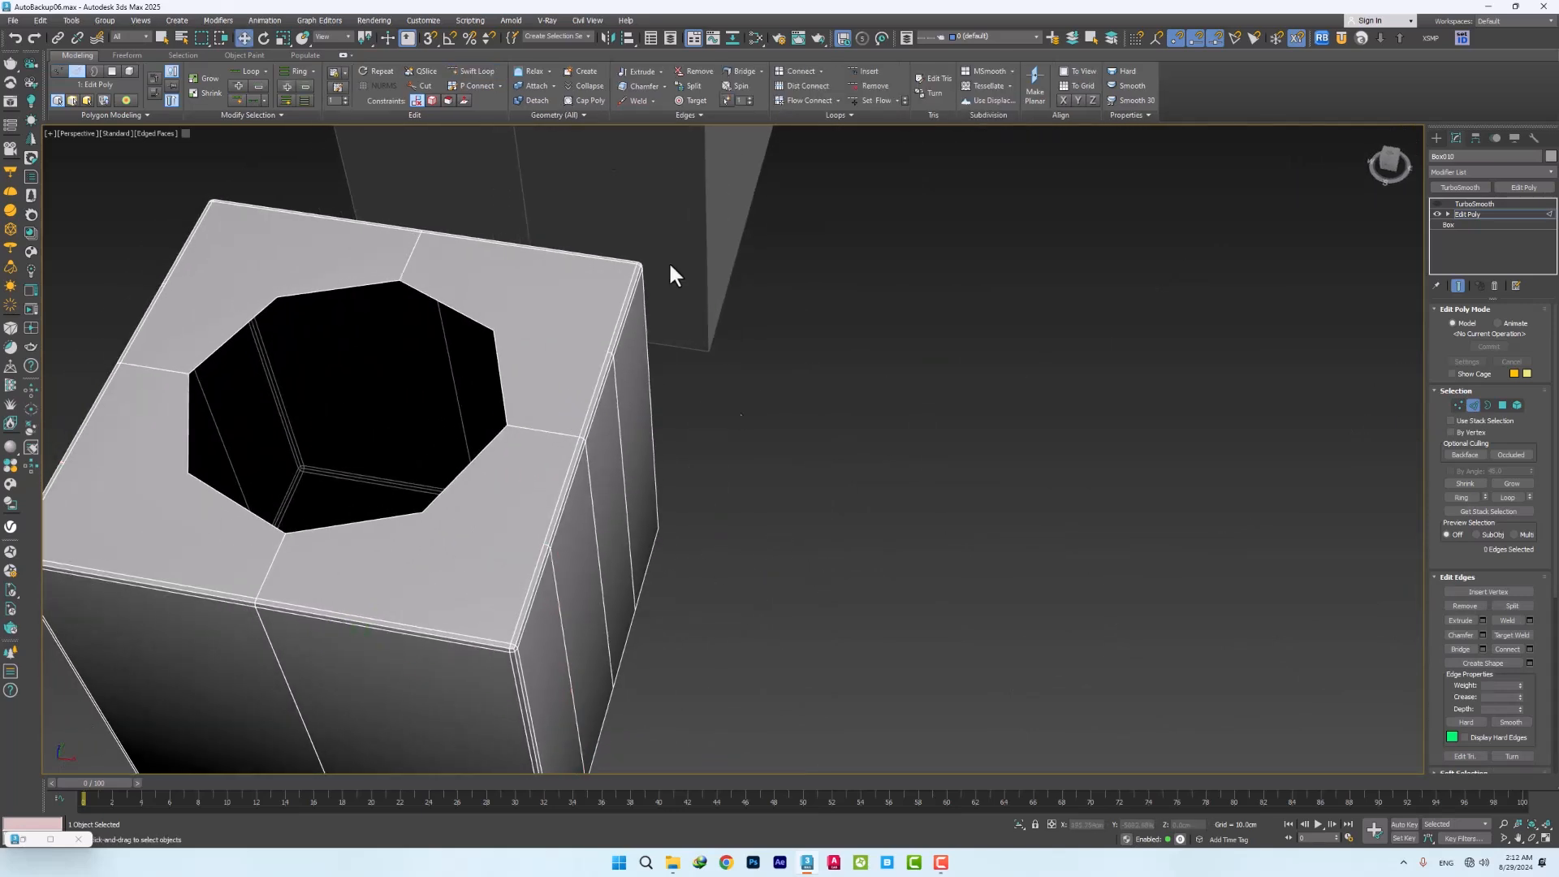
Add Swift Loops on both sides of the centre line in the perpendicular direction
left_click(472, 71)
middle_click_drag(353, 744, 614, 519)
left_click(637, 405)
left_click(392, 366)
middle_click_drag(624, 444, 592, 543)
key("w")
left_click(1136, 100)
middle_click_drag(580, 430, 588, 489)
Cut snapped edges across the top face from the octagon's diagonal corners to the ends of the added side loops
key("1")
left_click(426, 86)
key("s")
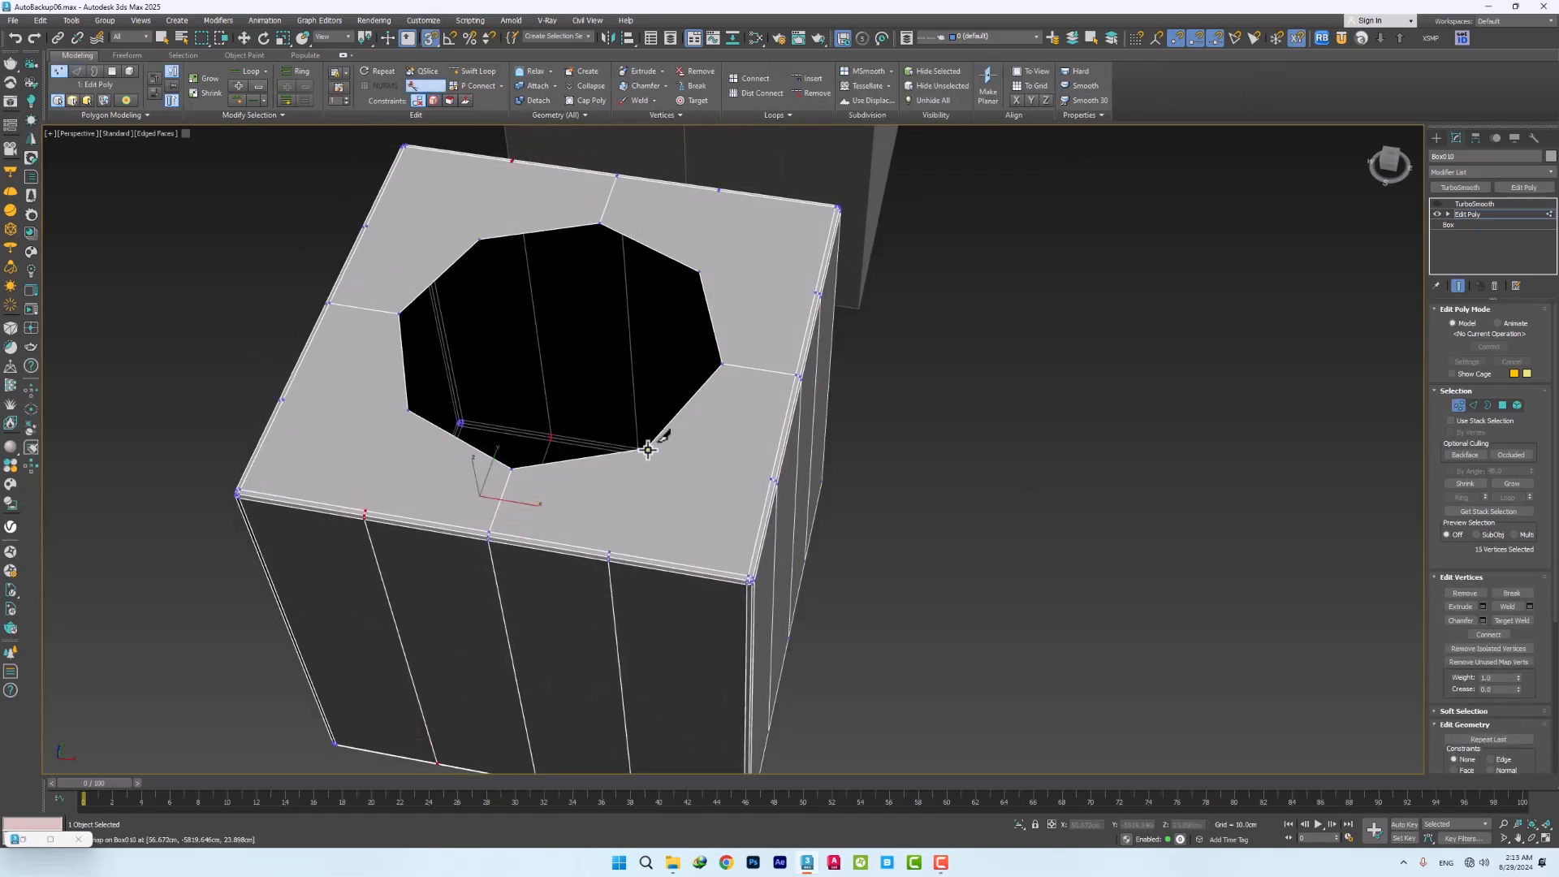
middle_click_drag(683, 462, 636, 463, "alt")
left_click(636, 463)
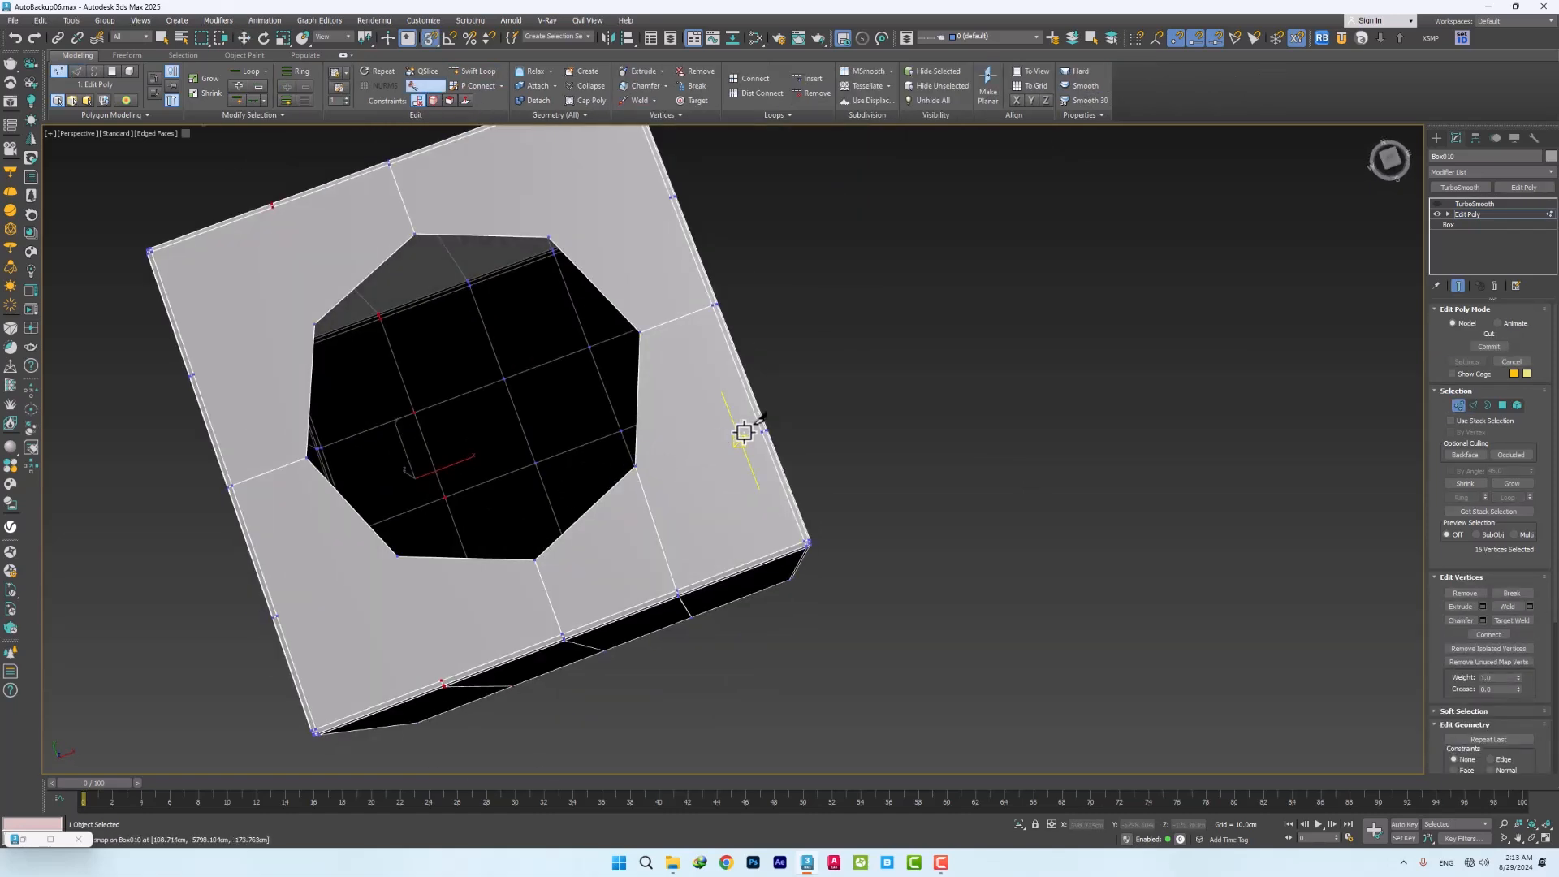
left_click(763, 431)
middle_click_drag(763, 431, 597, 423, "alt")
left_click(714, 364)
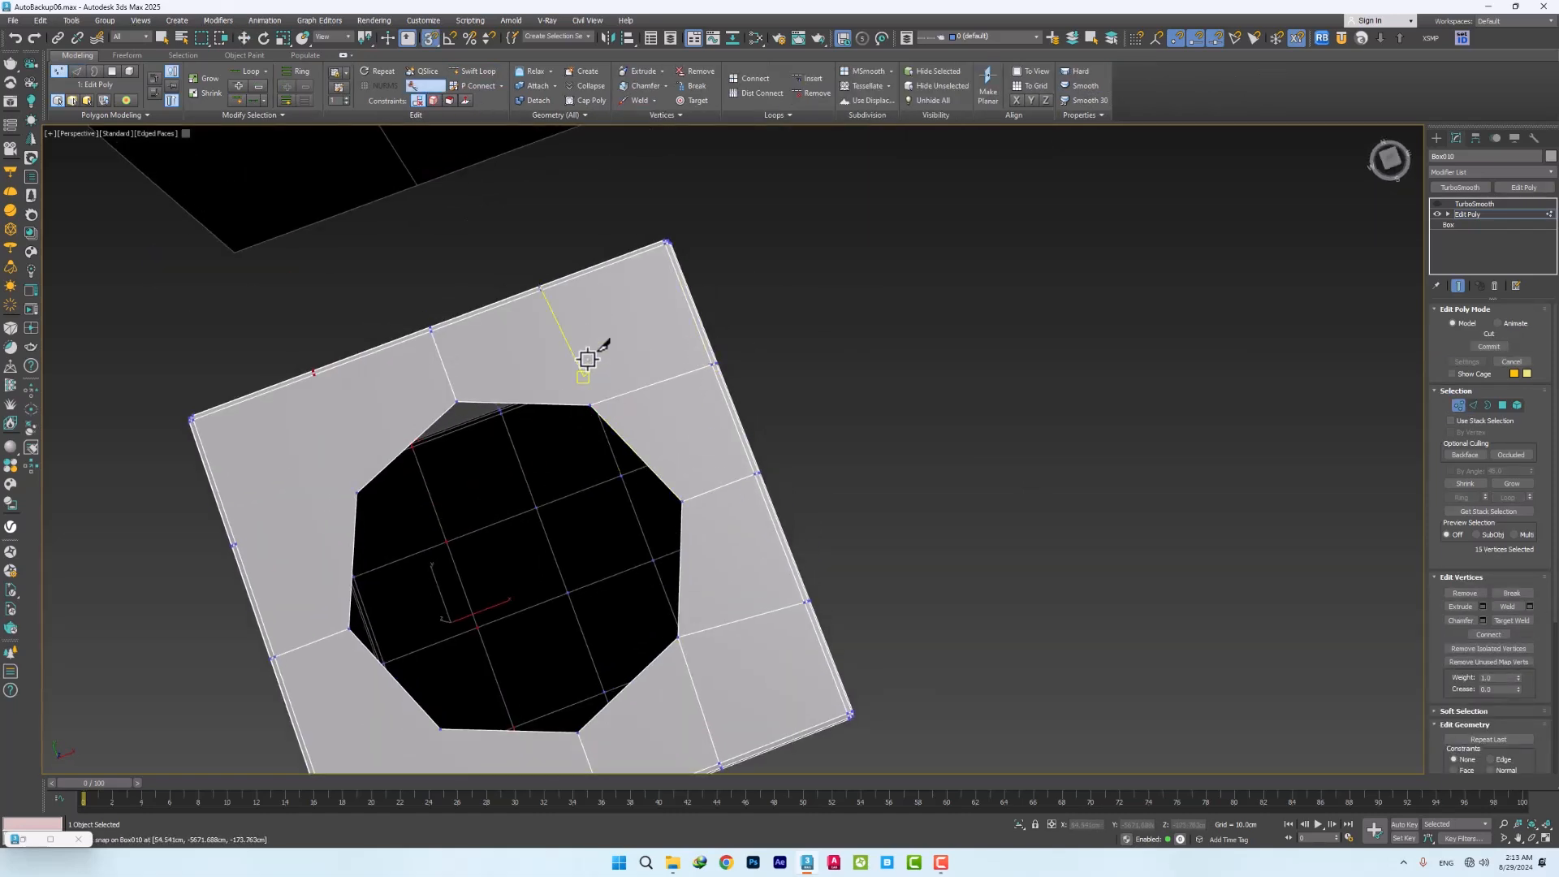
middle_click_drag(524, 374, 650, 359)
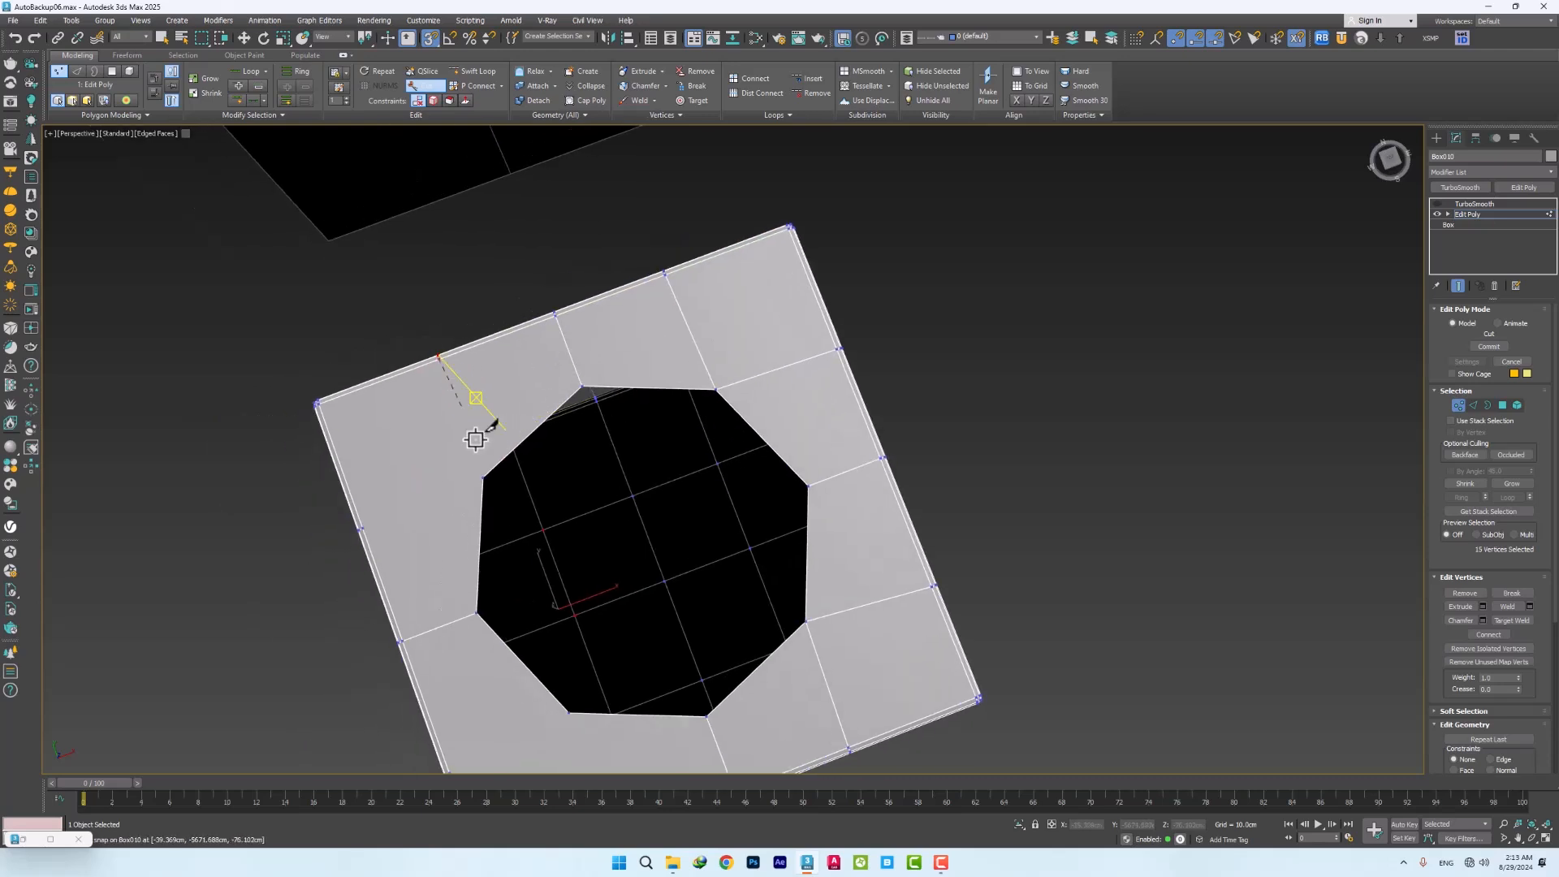
middle_click_drag(421, 636, 449, 579, "alt")
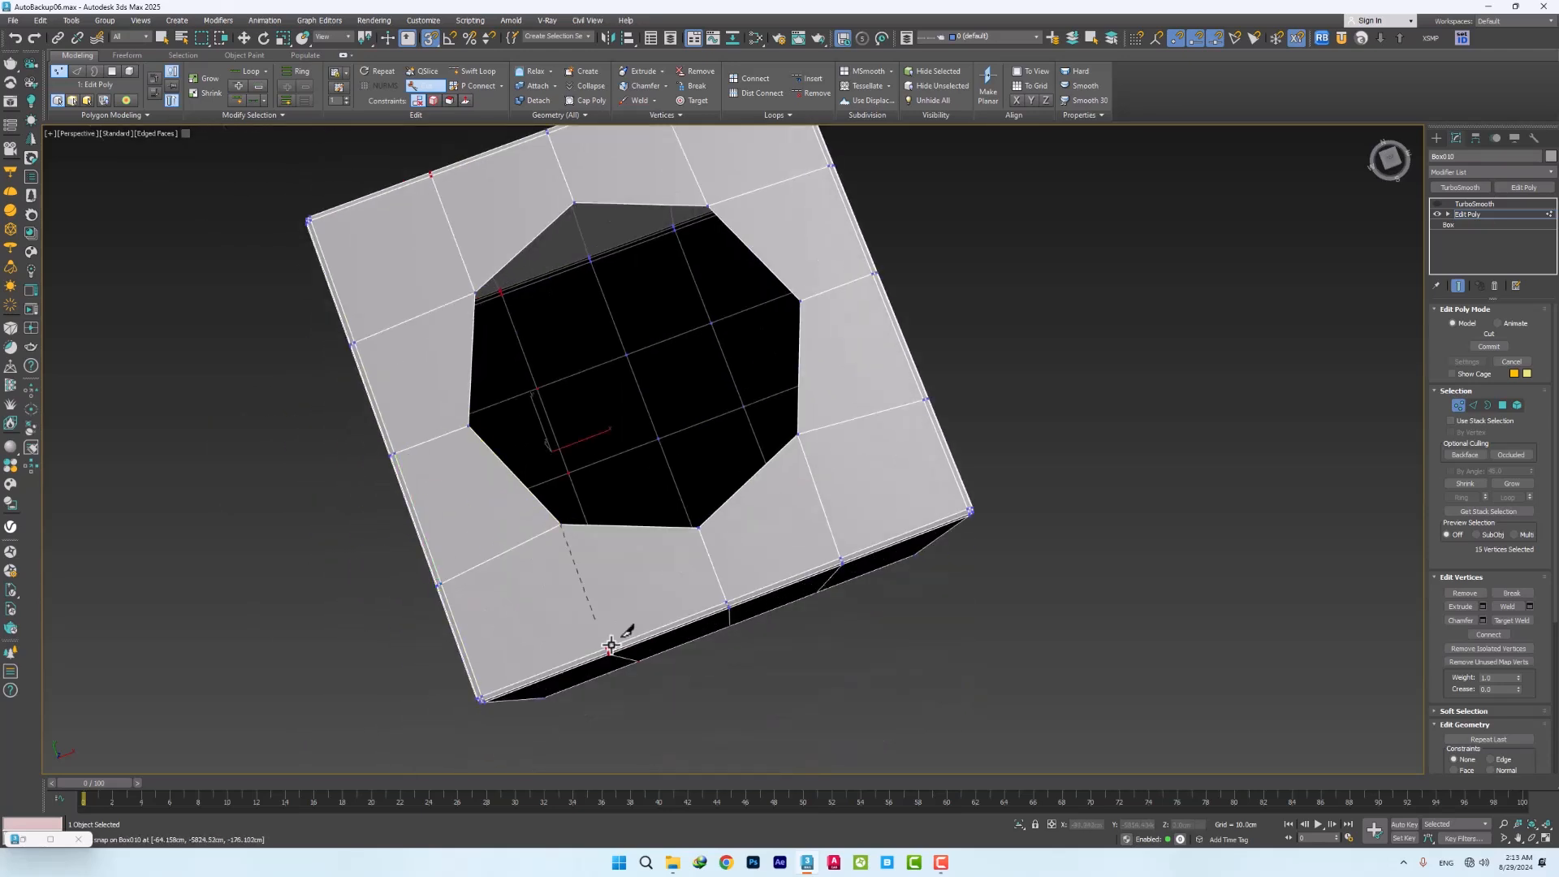
right_click(727, 566)
left_click(729, 567)
Turn TurboSmooth back on and inspect the smoothed opening from several angles
scroll(730, 566, "down", 5)
middle_click_drag(727, 560, 741, 487, "alt")
scroll(764, 391, "up", 3)
left_click(1441, 203)
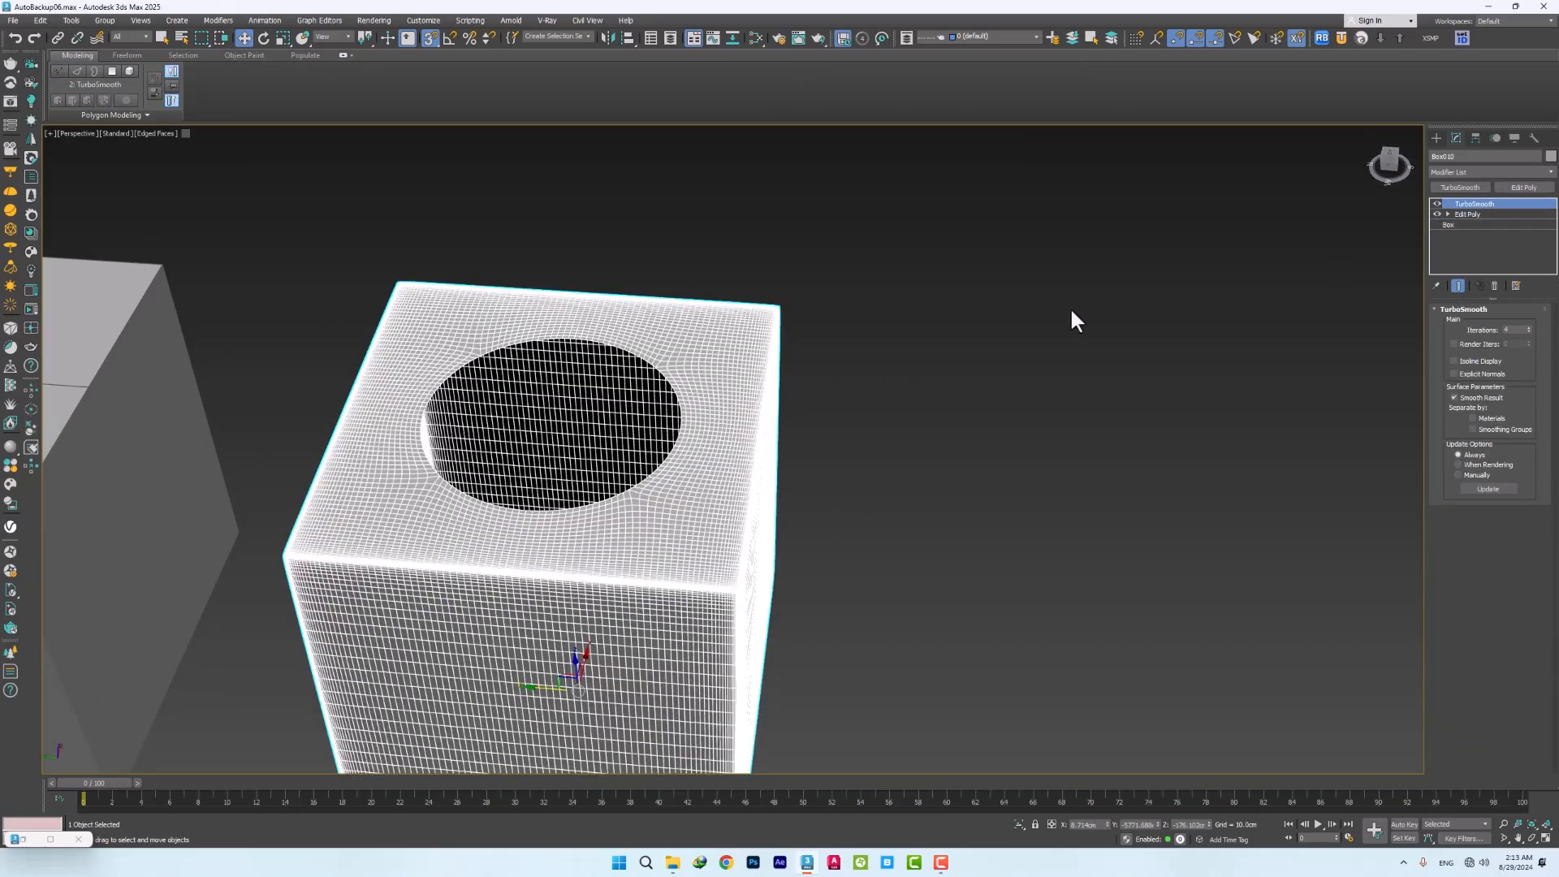
left_click(1069, 306)
scroll(428, 515, "up", 5)
scroll(463, 543, "down", 4)
middle_click_drag(462, 543, 772, 488, "alt")
Select the neighbouring box with the diamond opening and show its Edit Poly cage without TurboSmooth
left_click(259, 585)
left_click(1438, 203)
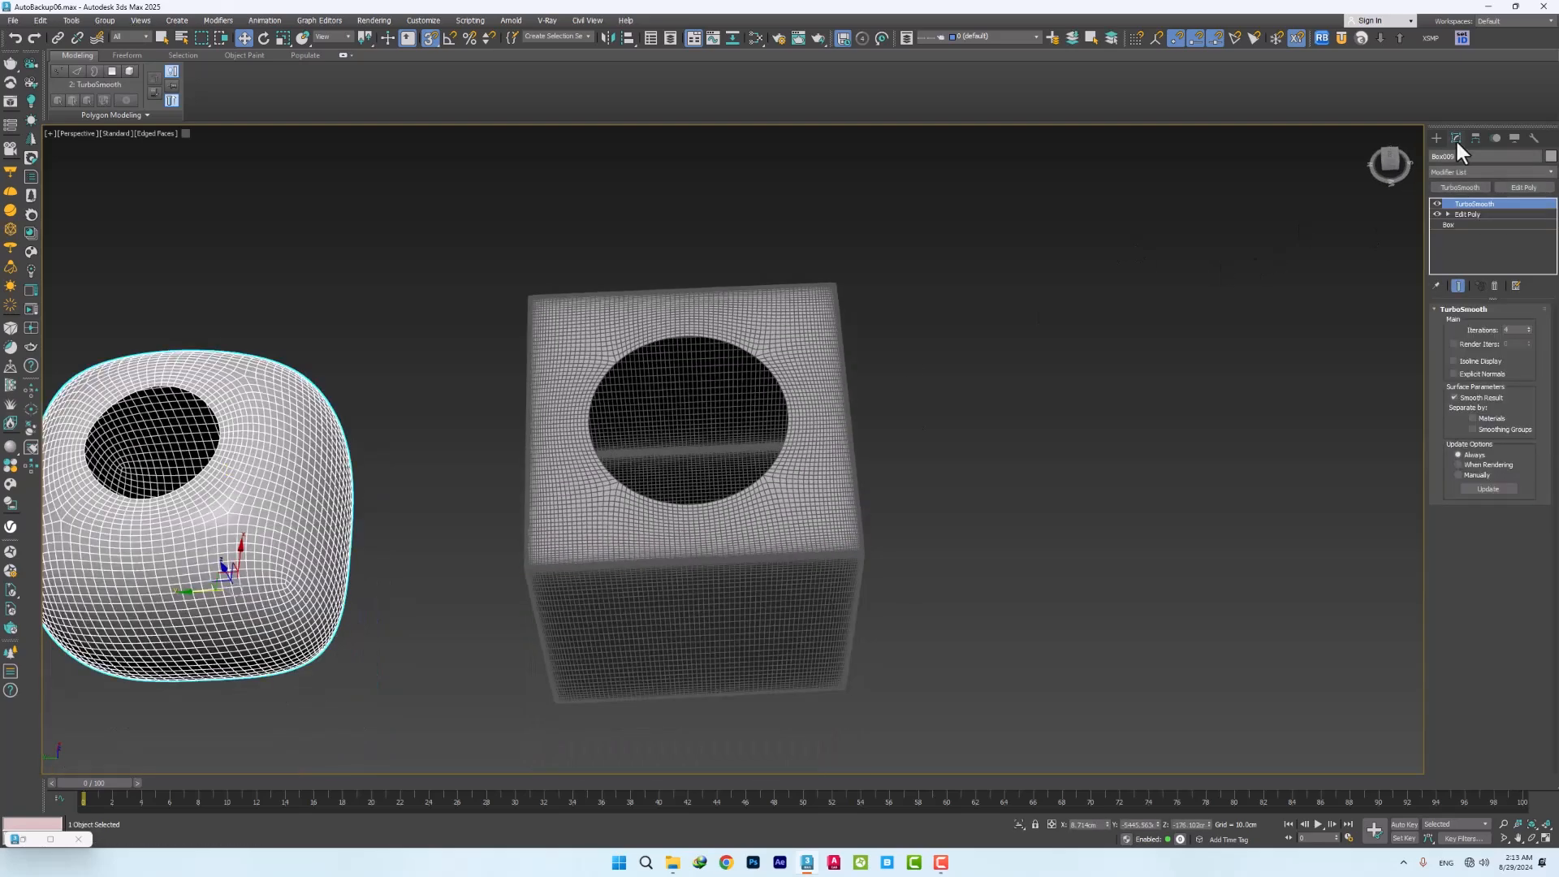
left_click(1468, 215)
middle_click_drag(1179, 299, 1405, 244)
left_click(1437, 204)
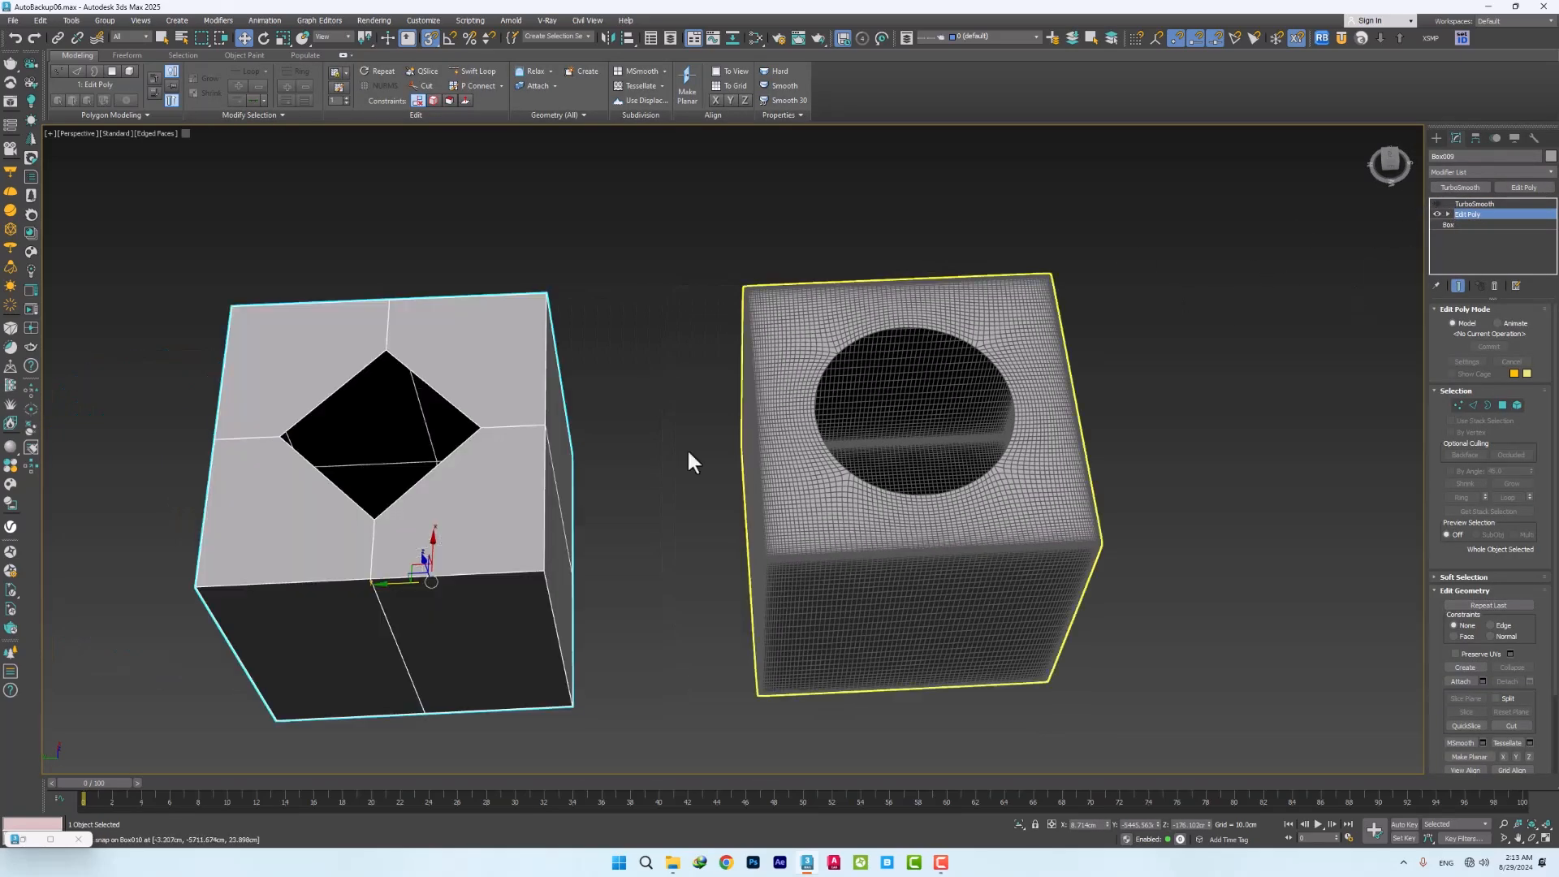
Select all edges of the diamond-opening box, then exclude the opening and centre-loop edges so only its outer edges remain
key("2")
middle_click_drag(470, 498, 653, 575)
key("ctrl+a")
middle_click_drag(520, 585, 455, 357, "alt")
scroll(621, 529, "up", 2)
left_click(597, 492, "alt")
left_click(629, 419, "alt")
left_click(417, 437, "alt")
middle_click_drag(617, 398, 438, 369, "alt")
left_click(804, 475, "alt")
middle_click_drag(552, 377, 661, 337, "alt")
Chamfer the selected outer edges of the diamond-opening box by a narrow amount
right_click(661, 338)
left_click(582, 398)
left_click_drag(743, 474, 737, 448)
left_click(739, 580)
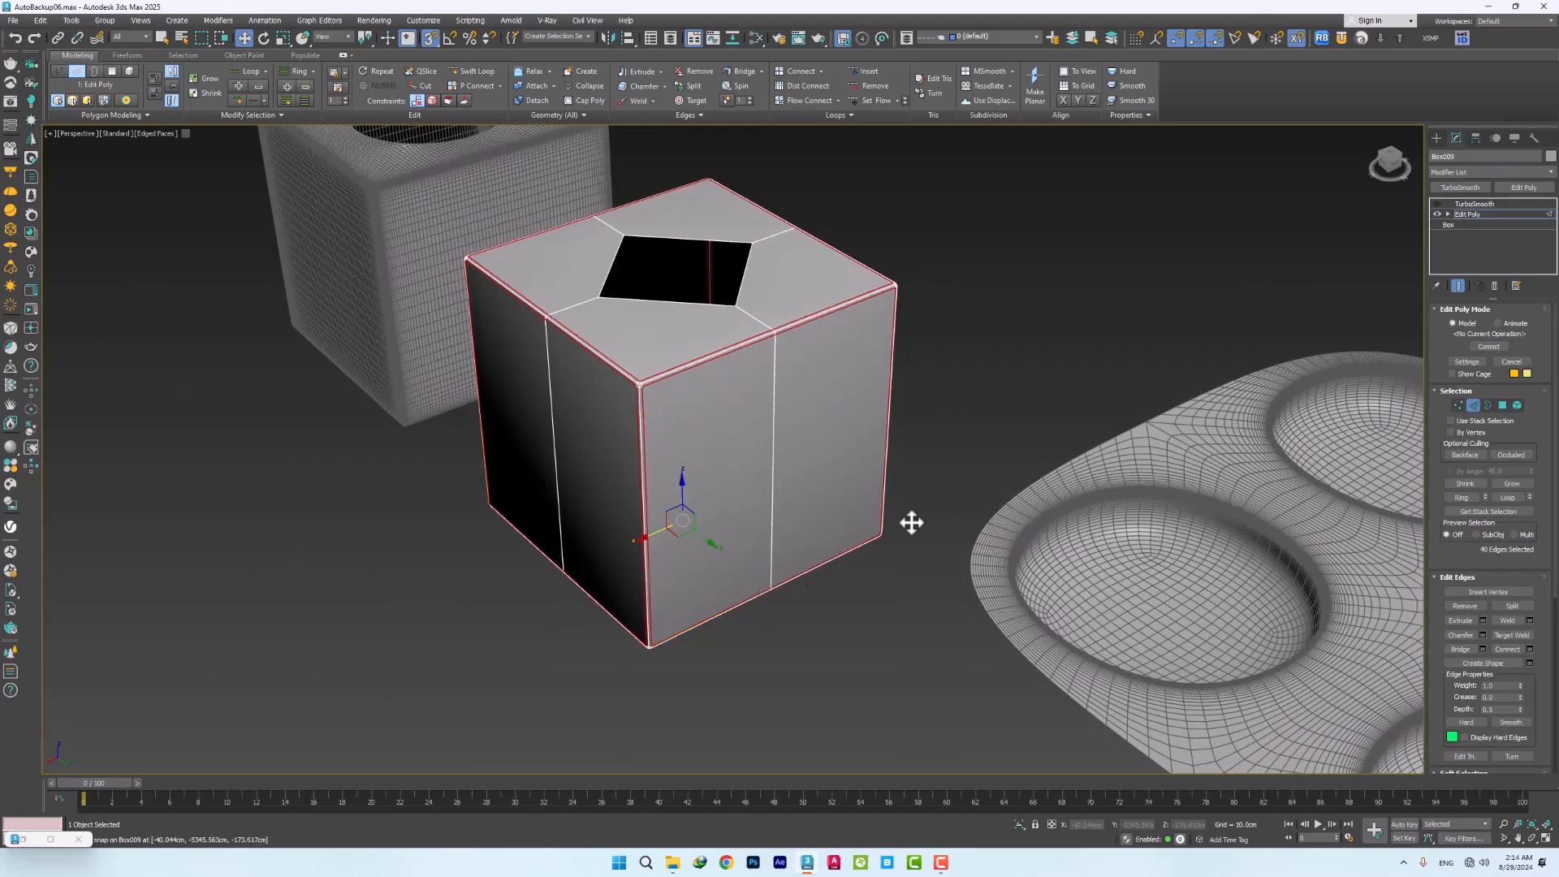
Turn TurboSmooth back on for the chamfered diamond-opening box and compare both boxes in shading without edges
left_click(1475, 204)
left_click(1434, 203)
left_click(1133, 267)
mouse_move(1133, 266)
middle_mouse_down("alt")
mouse_move(703, 371)
mouse_move(742, 400)
mouse_move(661, 547)
mouse_move(588, 515)
mouse_move(776, 487)
middle_mouse_up("alt")
left_click(589, 515)
scroll(590, 560, "down", 2)
key("F4")
scroll(779, 475, "down", 3)
mouse_move(773, 411)
middle_mouse_down("alt")
mouse_move(972, 476)
mouse_move(759, 532)
mouse_move(866, 529)
middle_mouse_up("alt")
scroll(866, 528, "up", 4)
Examine the octagon-opening box's smoothed wireframe and its cage with TurboSmooth turned off
left_click(772, 519)
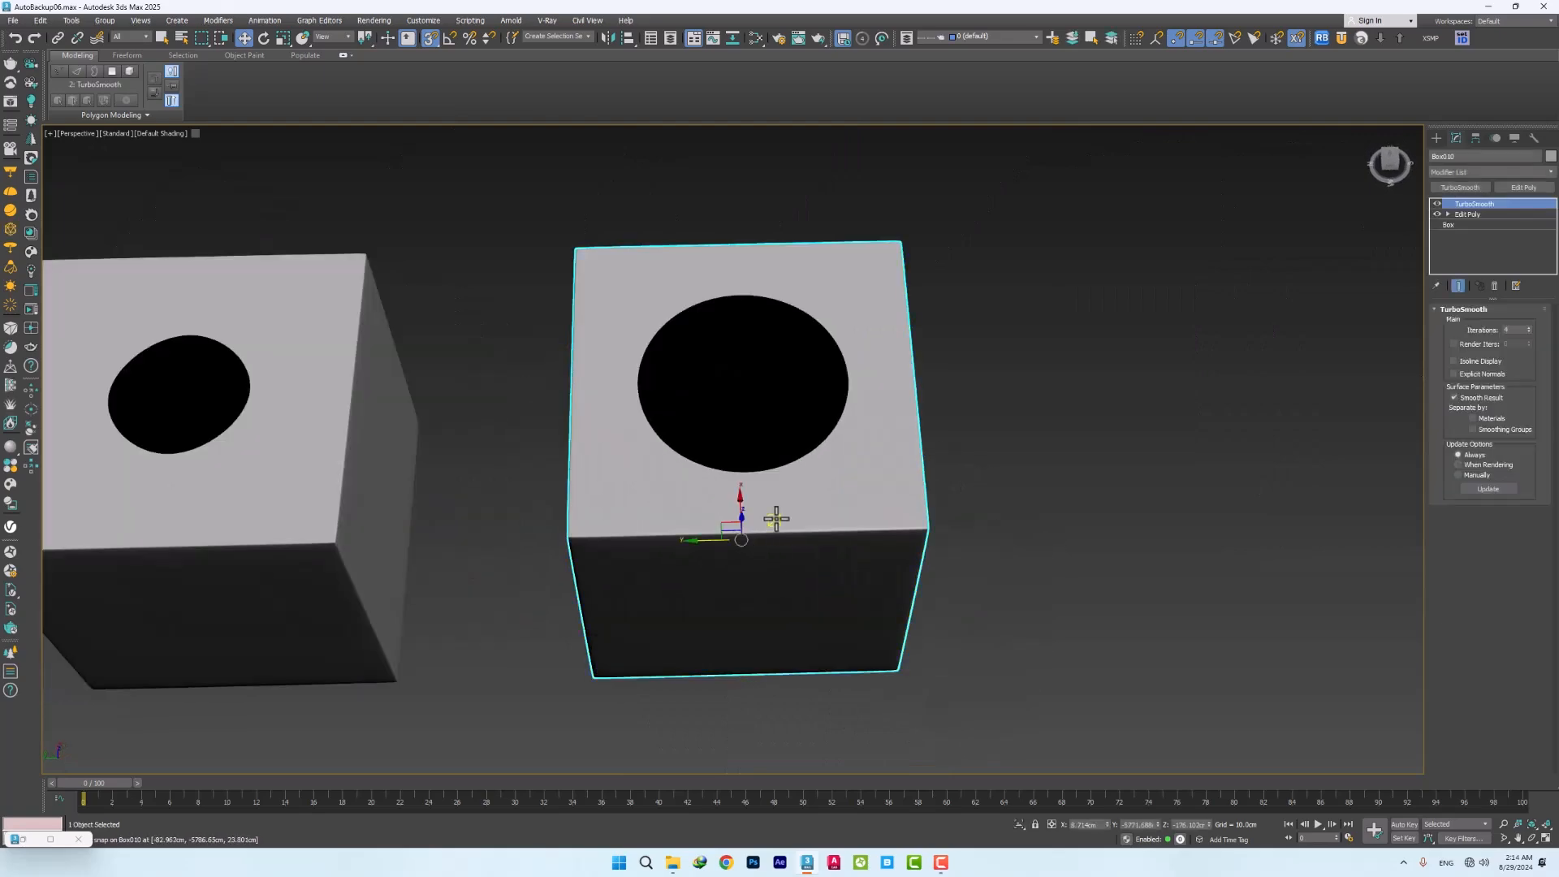
key("F4")
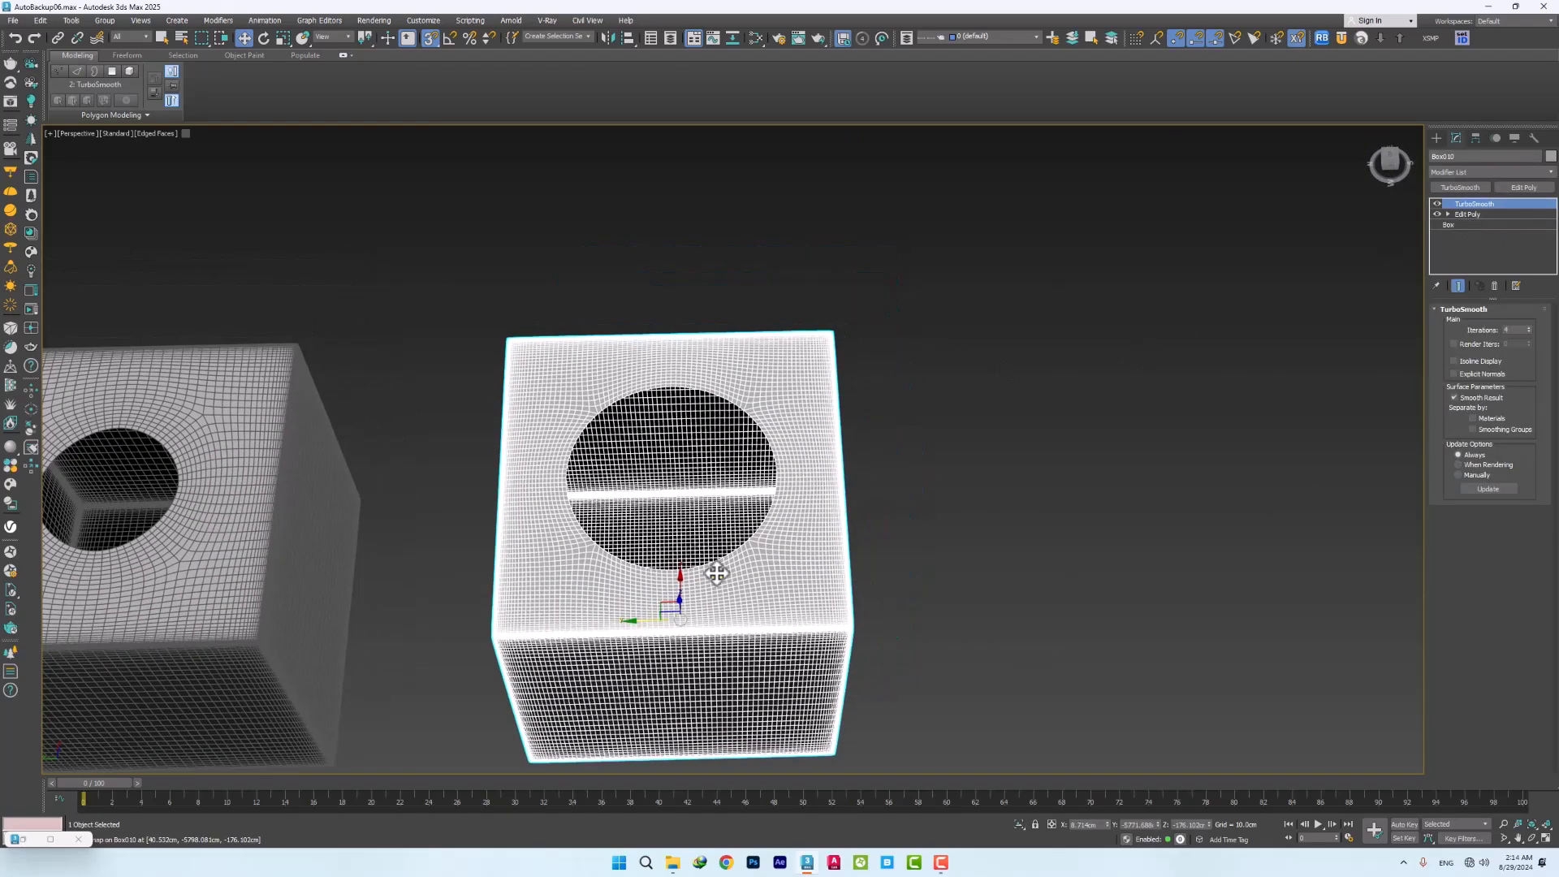
scroll(564, 547, "up", 3)
scroll(1142, 352, "down", 2)
left_click(1464, 214)
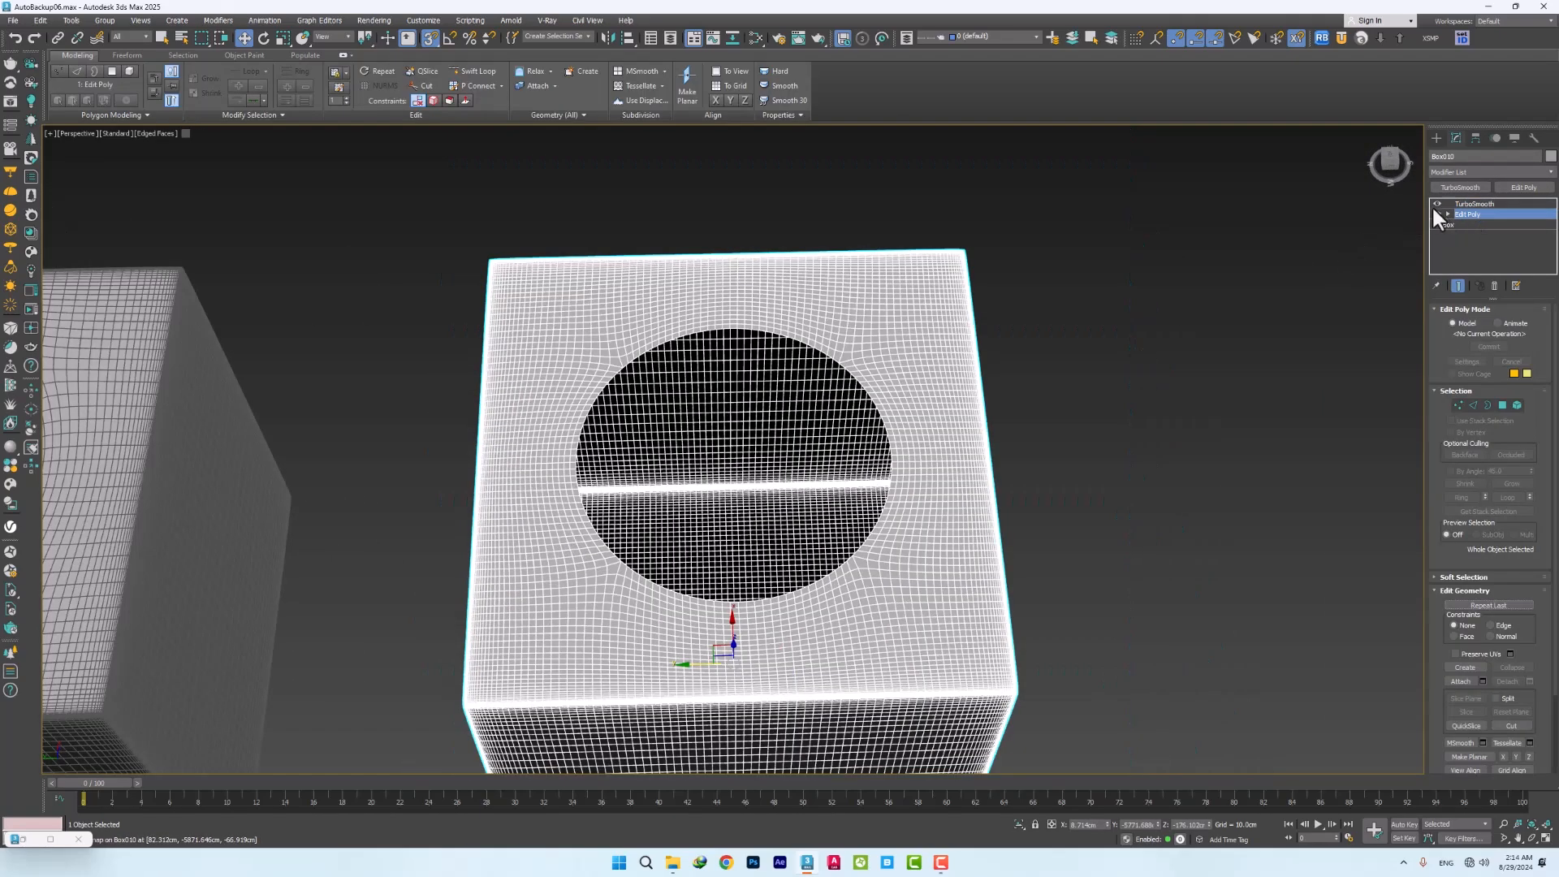
left_click(1437, 204)
middle_click_drag(862, 330, 911, 372)
mouse_move(629, 420)
middle_mouse_down("alt")
mouse_move(654, 411)
mouse_move(631, 415)
middle_mouse_up("alt")
middle_click_drag(631, 414, 846, 302)
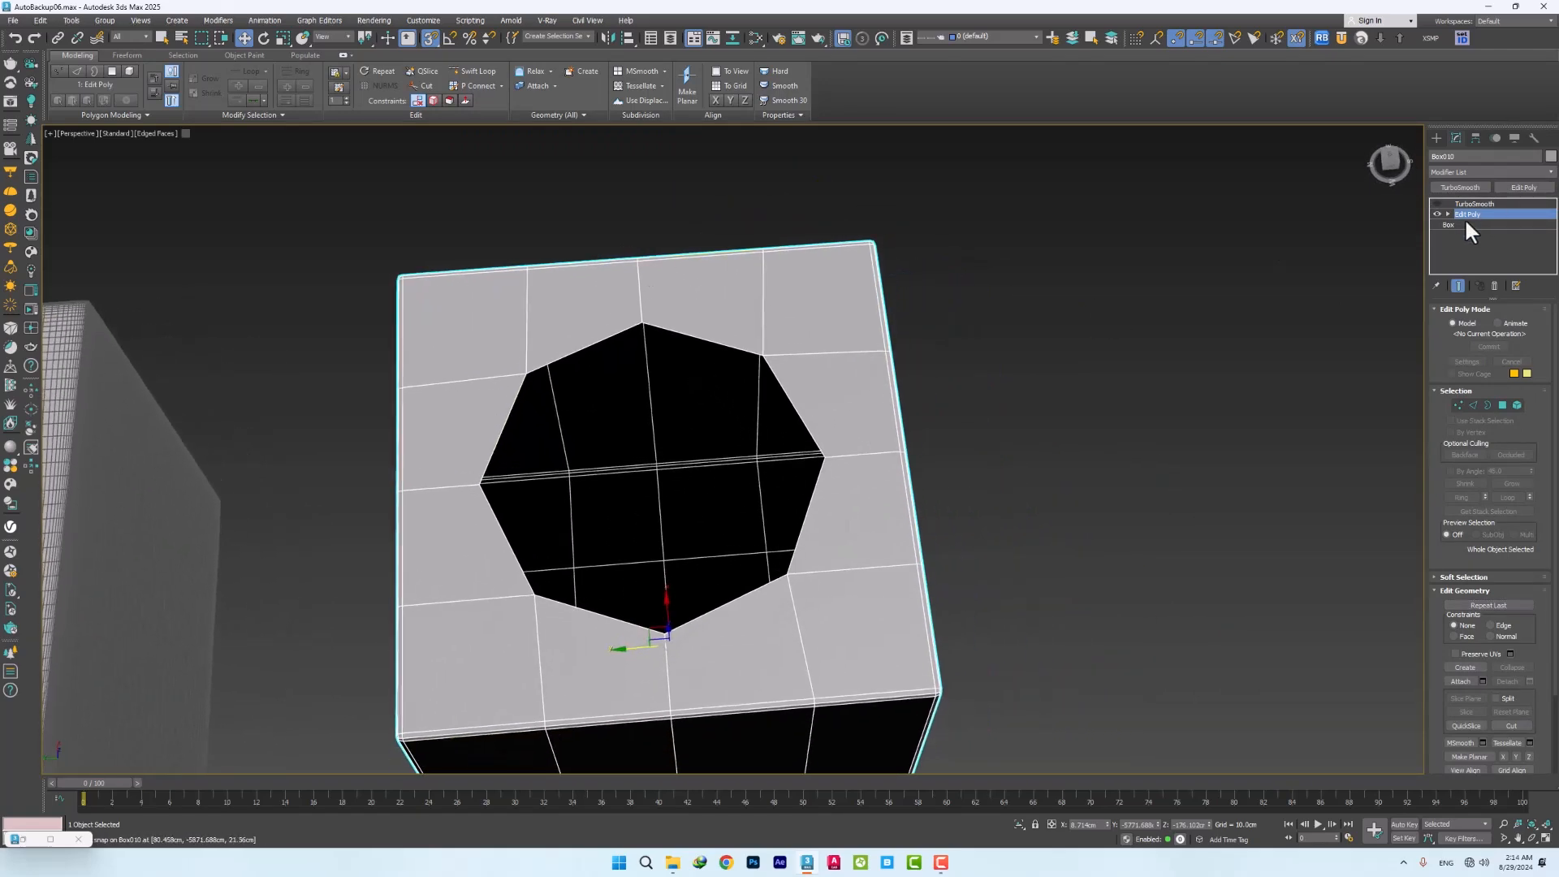
Add a Symmetry modifier on the X axis above the octagon-opening box's Edit Poly
left_click(1476, 170)
type("sym")
key("Return")
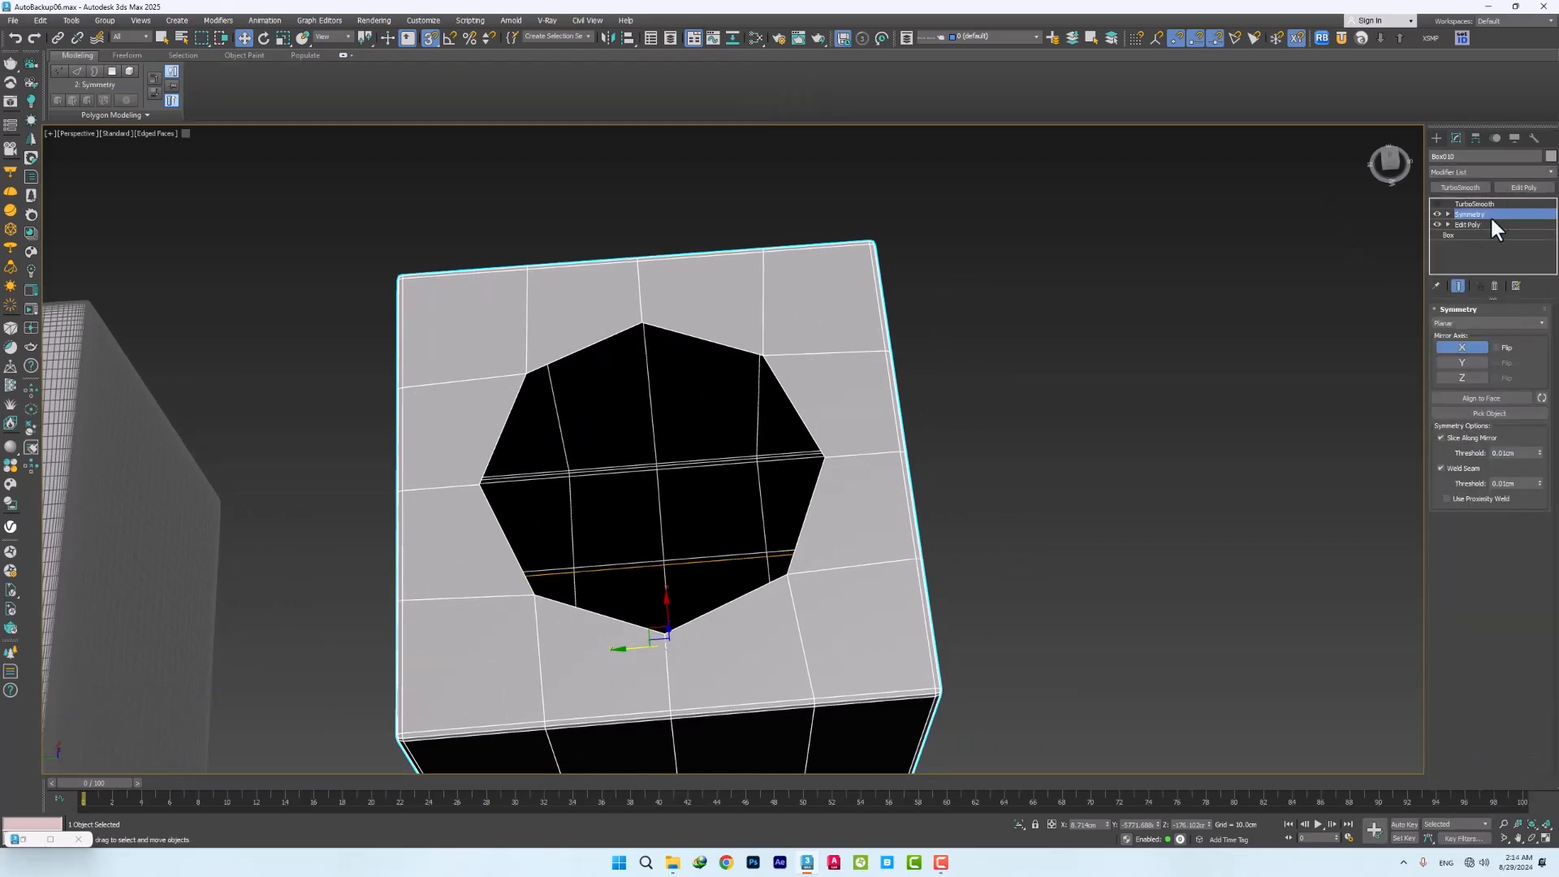
middle_click_drag(661, 499, 699, 710, "alt")
key("shift+z")
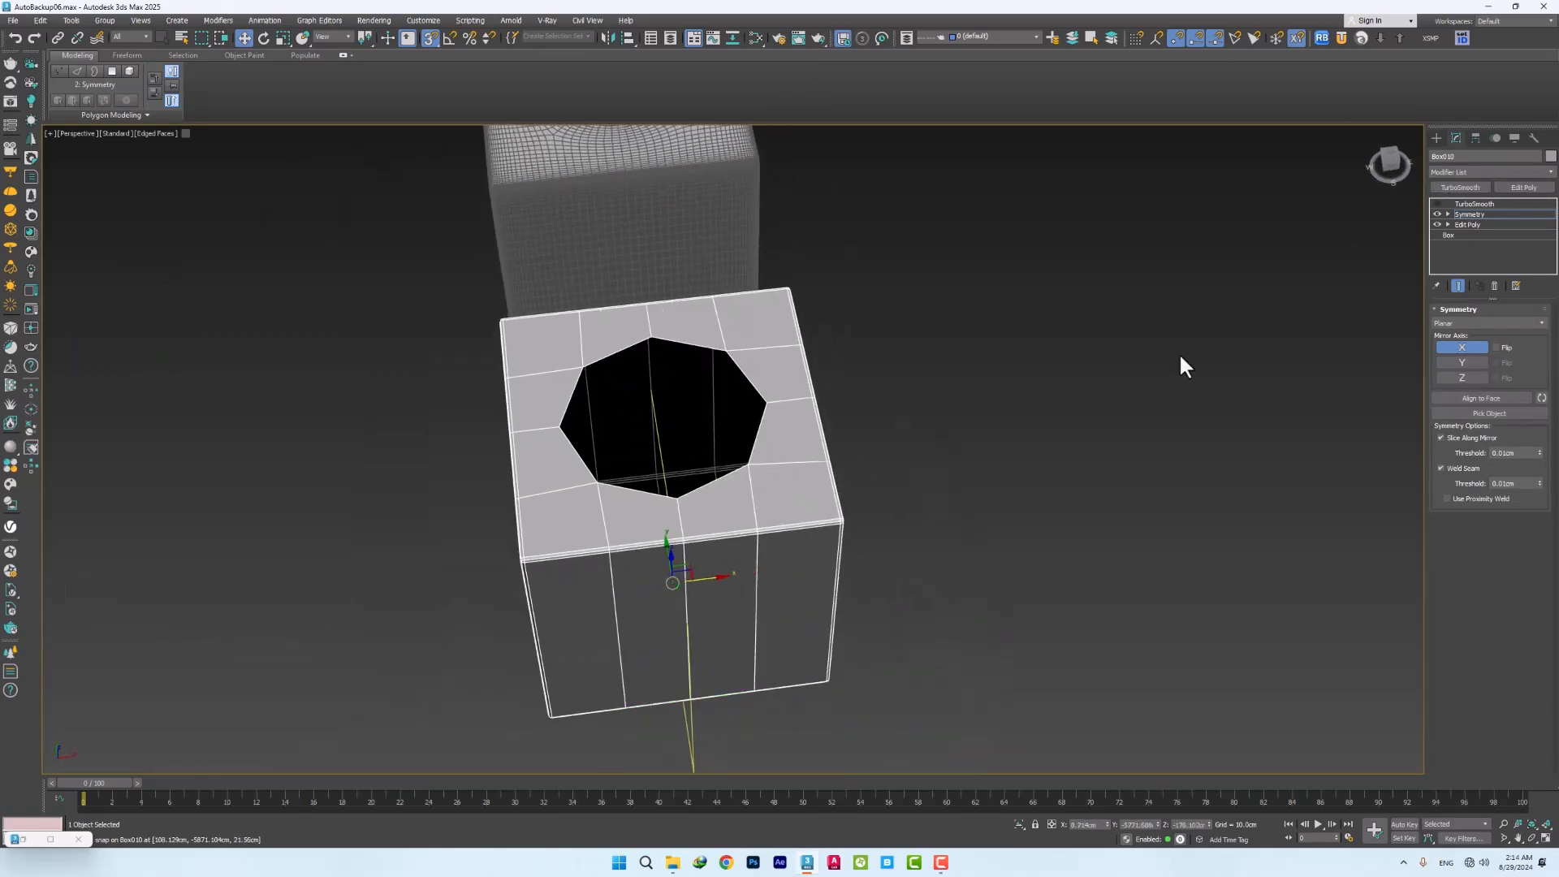
Turn TurboSmooth back on above the Symmetry modifier, deselect the box and check its circular opening
left_click(1437, 203)
left_click(1015, 309)
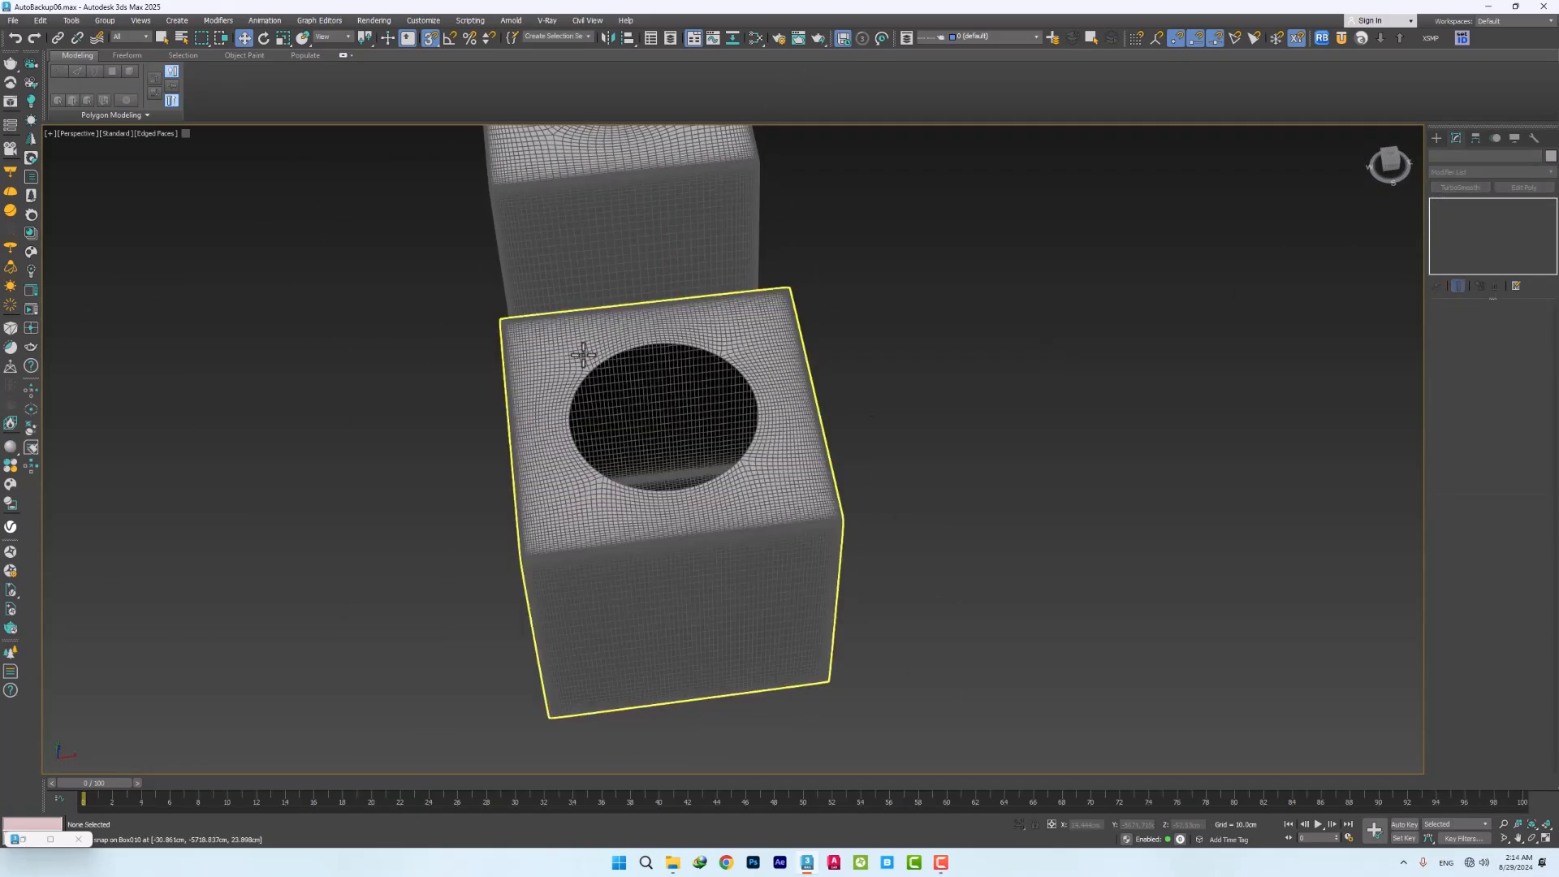
scroll(625, 361, "up", 5)
middle_click_drag(639, 452, 557, 452, "alt")
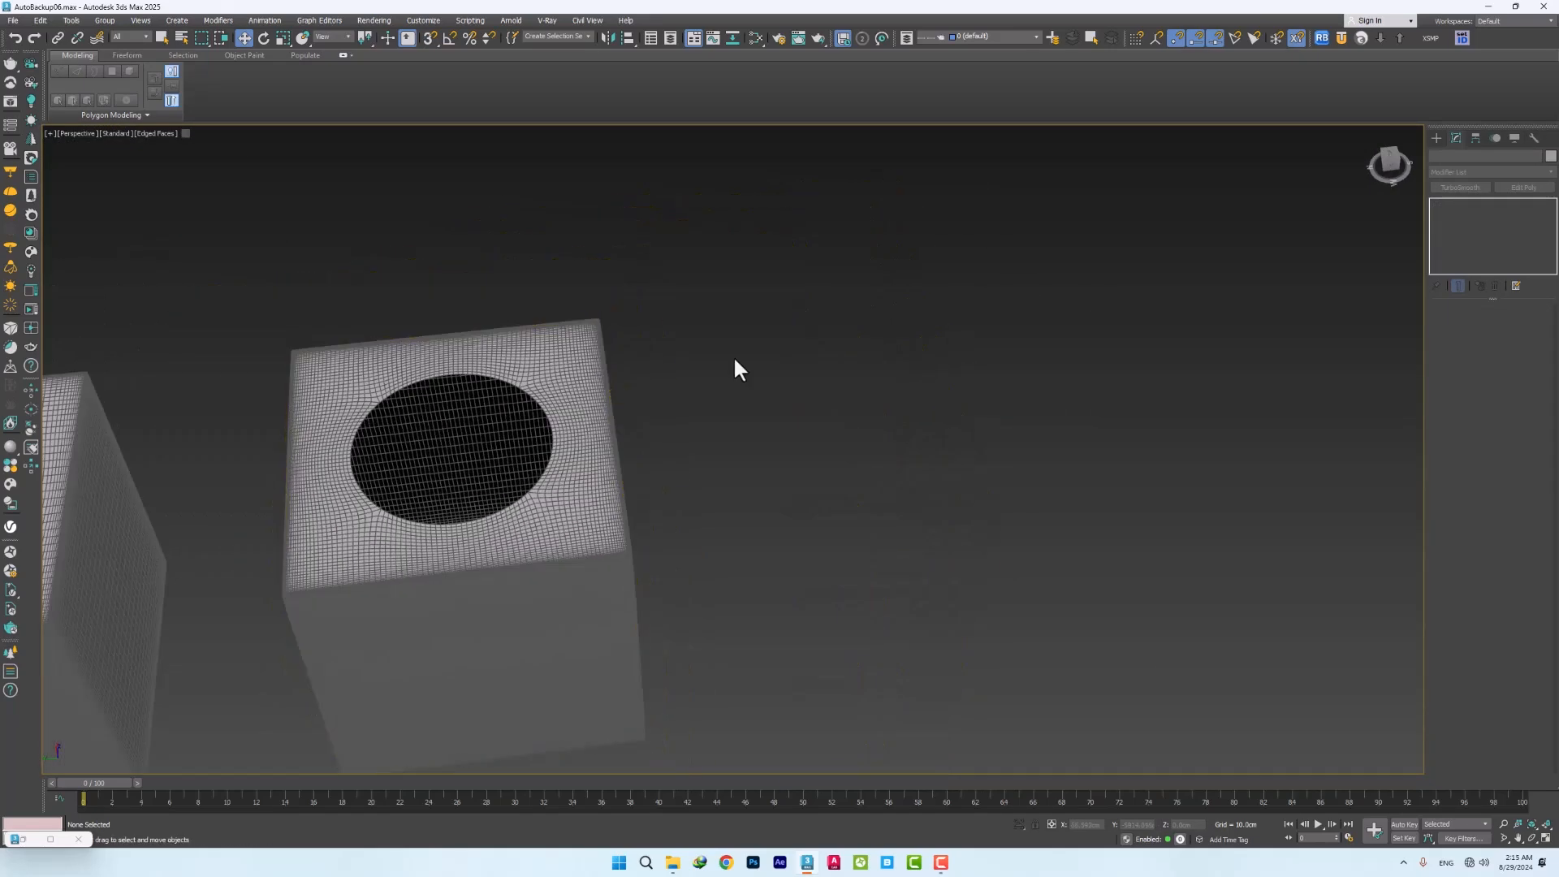
Draw an NGon spline with a radius of about 57.7 cm on the ground beside the boxes
left_click(1436, 138)
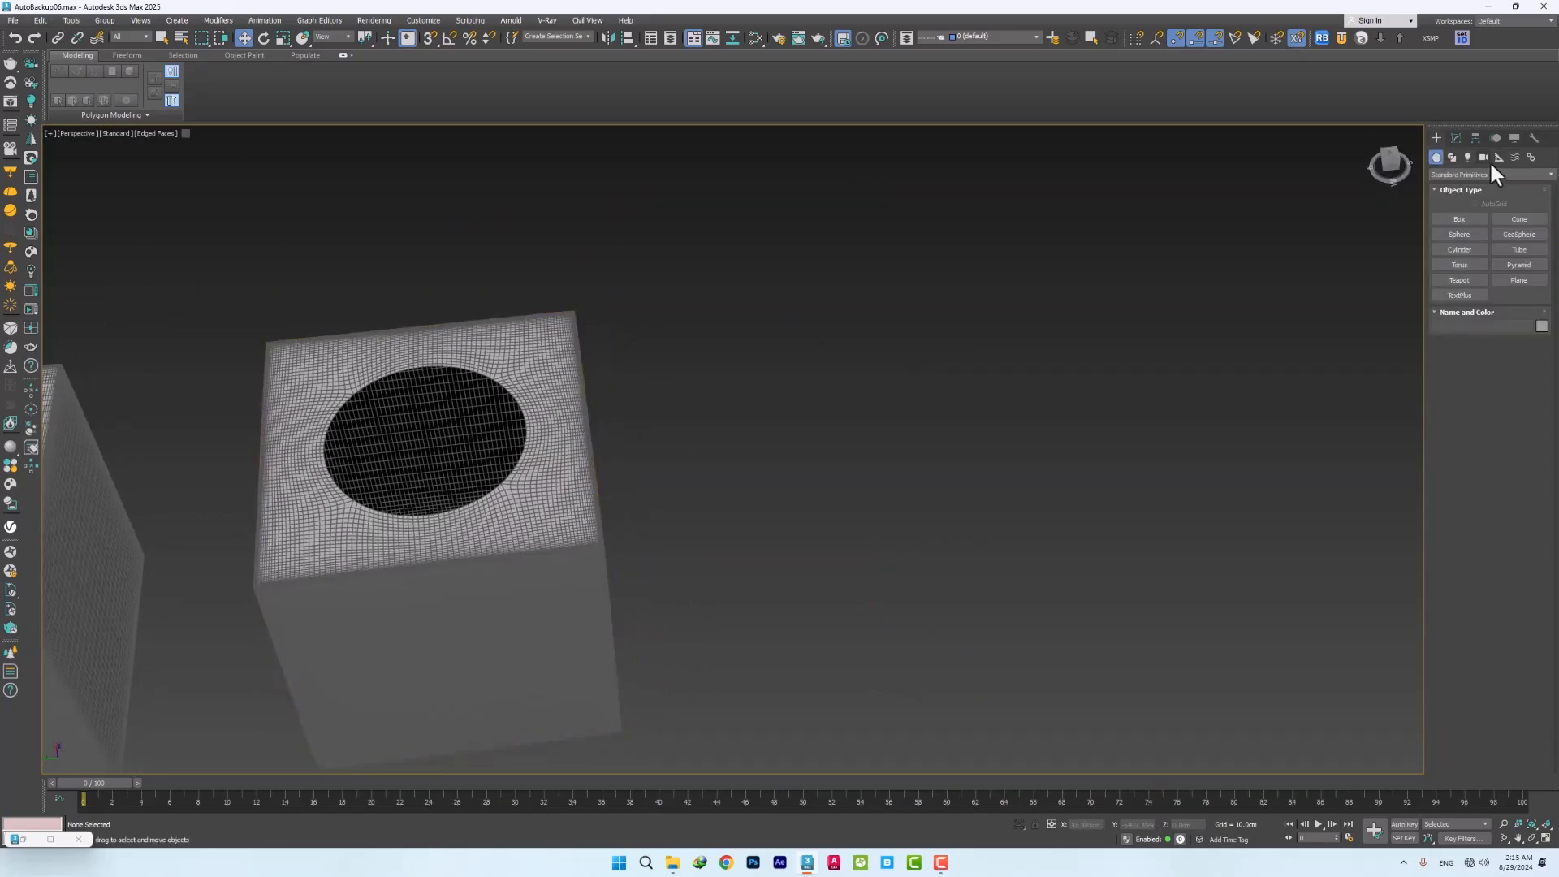
left_click(1452, 157)
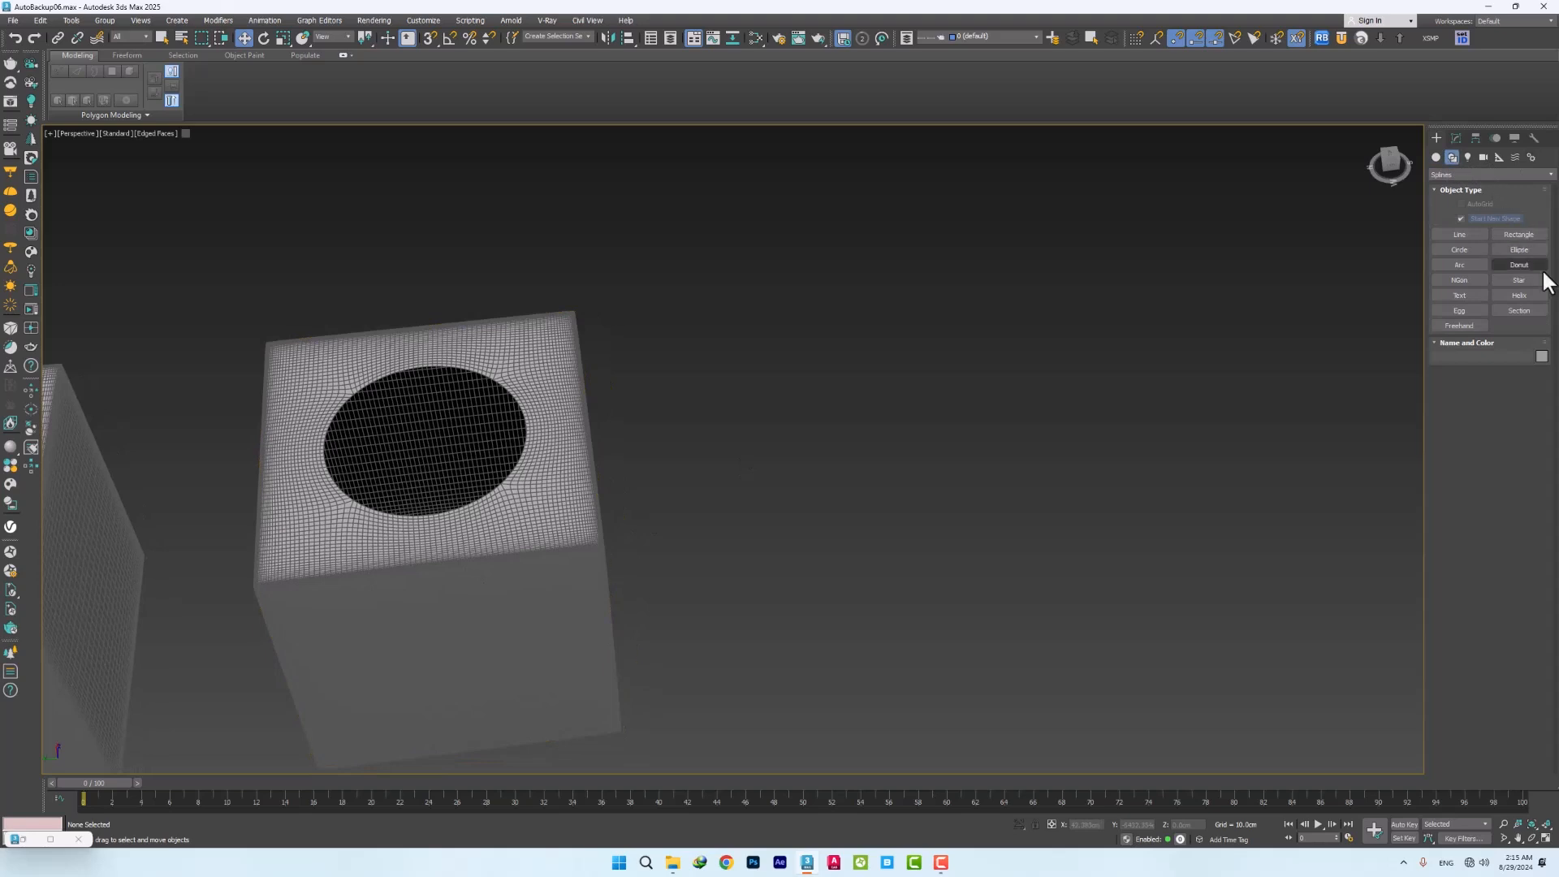
left_click(1453, 280)
left_click_drag(830, 558, 853, 481)
right_click(855, 557)
middle_click_drag(856, 557, 845, 482, "alt")
left_click(845, 482)
Create a plane on the ground around the NGon
left_click(862, 500)
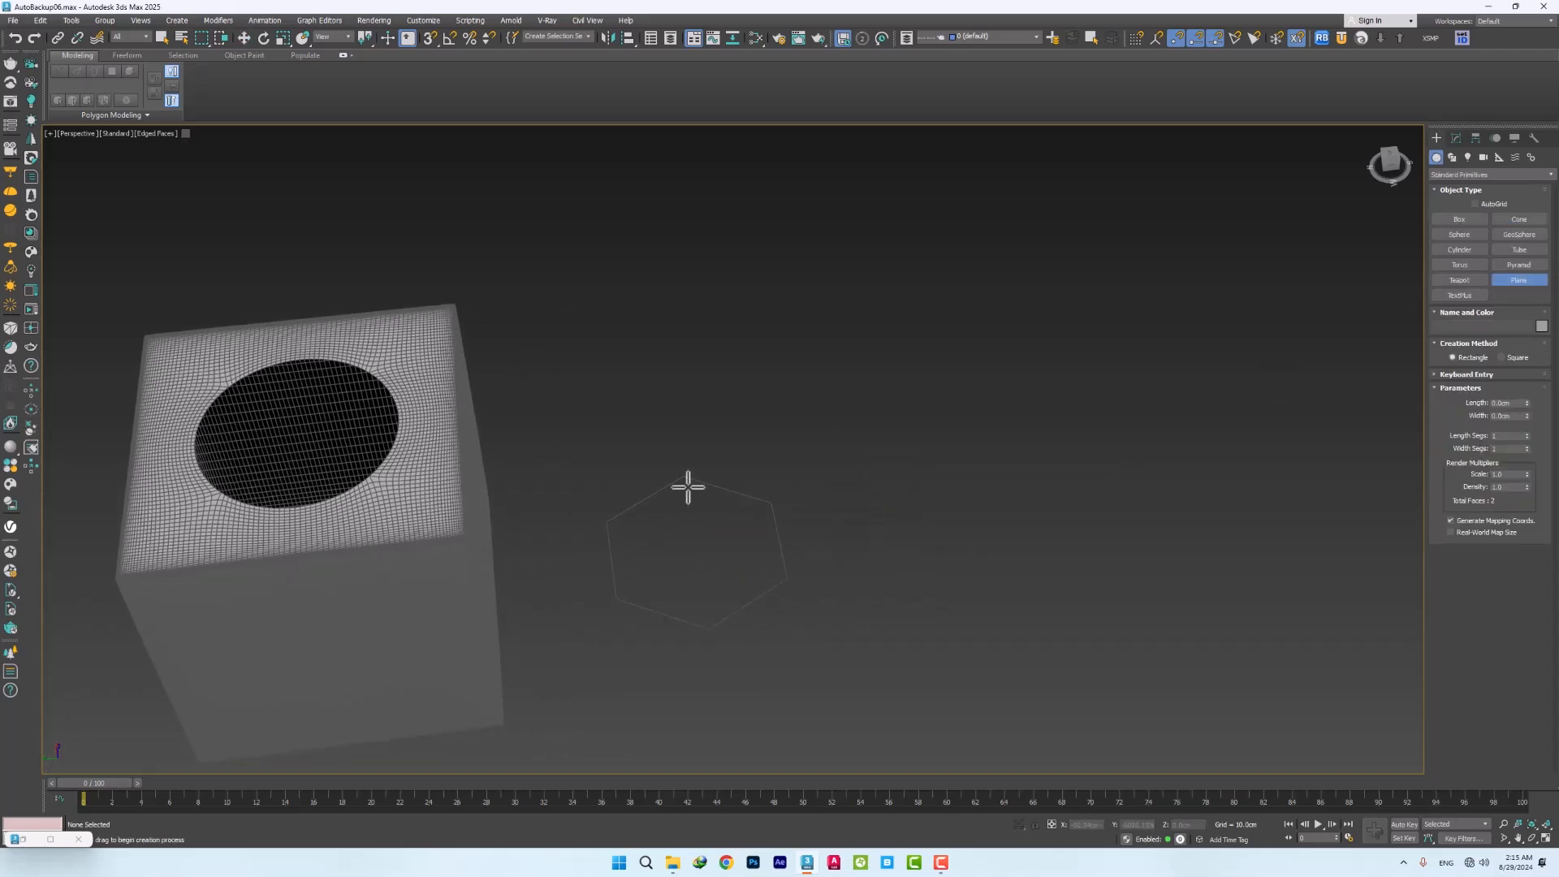
left_click_drag(611, 432, 1011, 676)
right_click(1011, 669)
Align the NGon to the centre of the plane and set its number of sides to 7
left_click(617, 567)
middle_click_drag(654, 571, 617, 566)
key("alt+a")
left_click(828, 518)
left_click(791, 526)
left_click(1456, 137)
left_click(1527, 373)
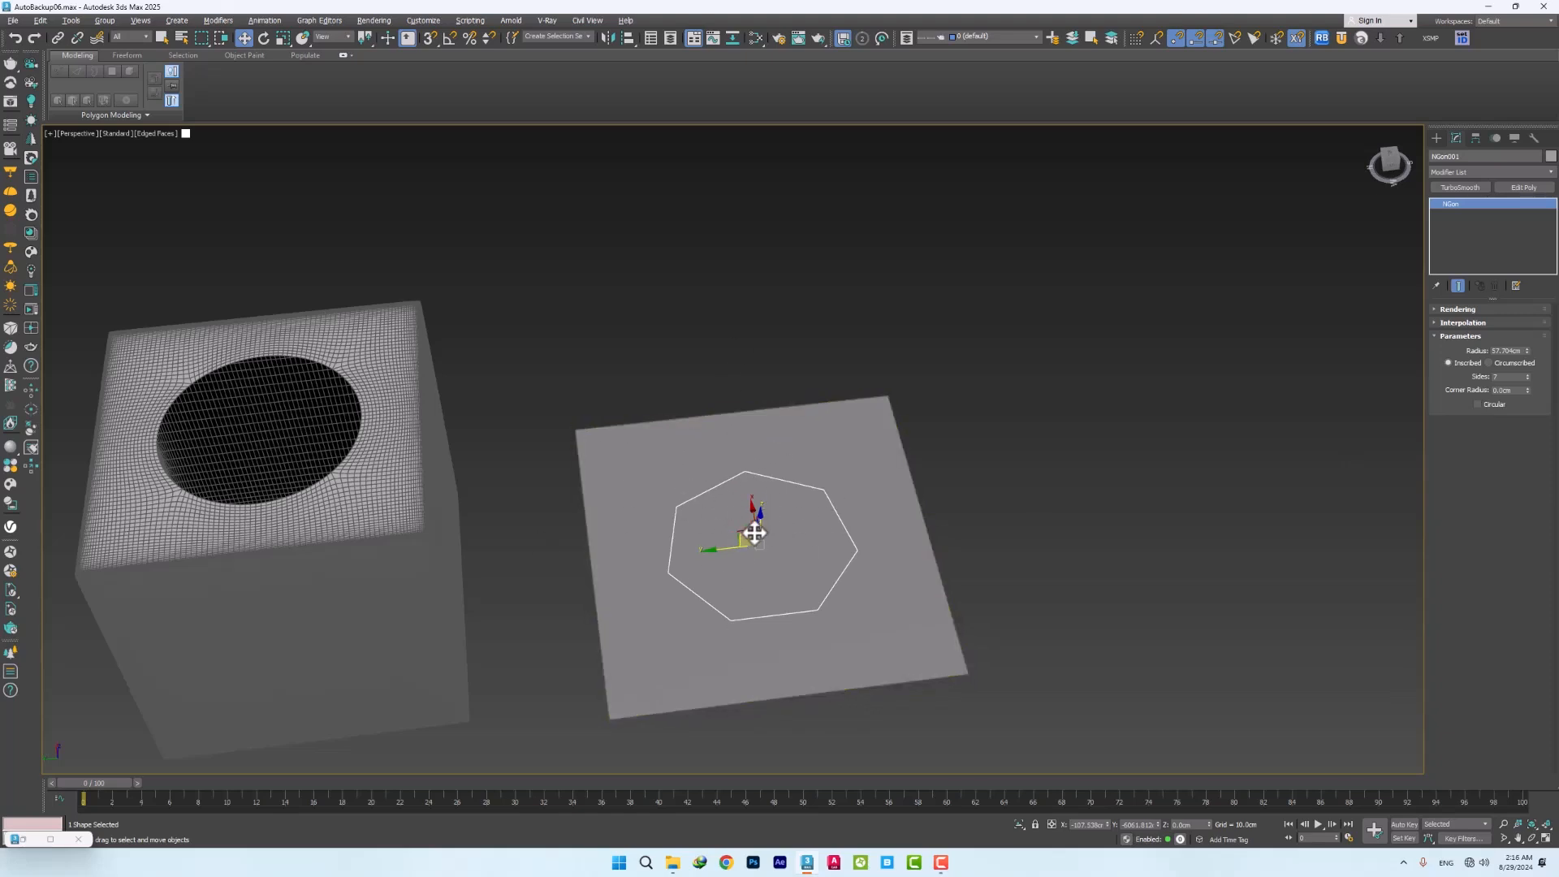
left_click(893, 318)
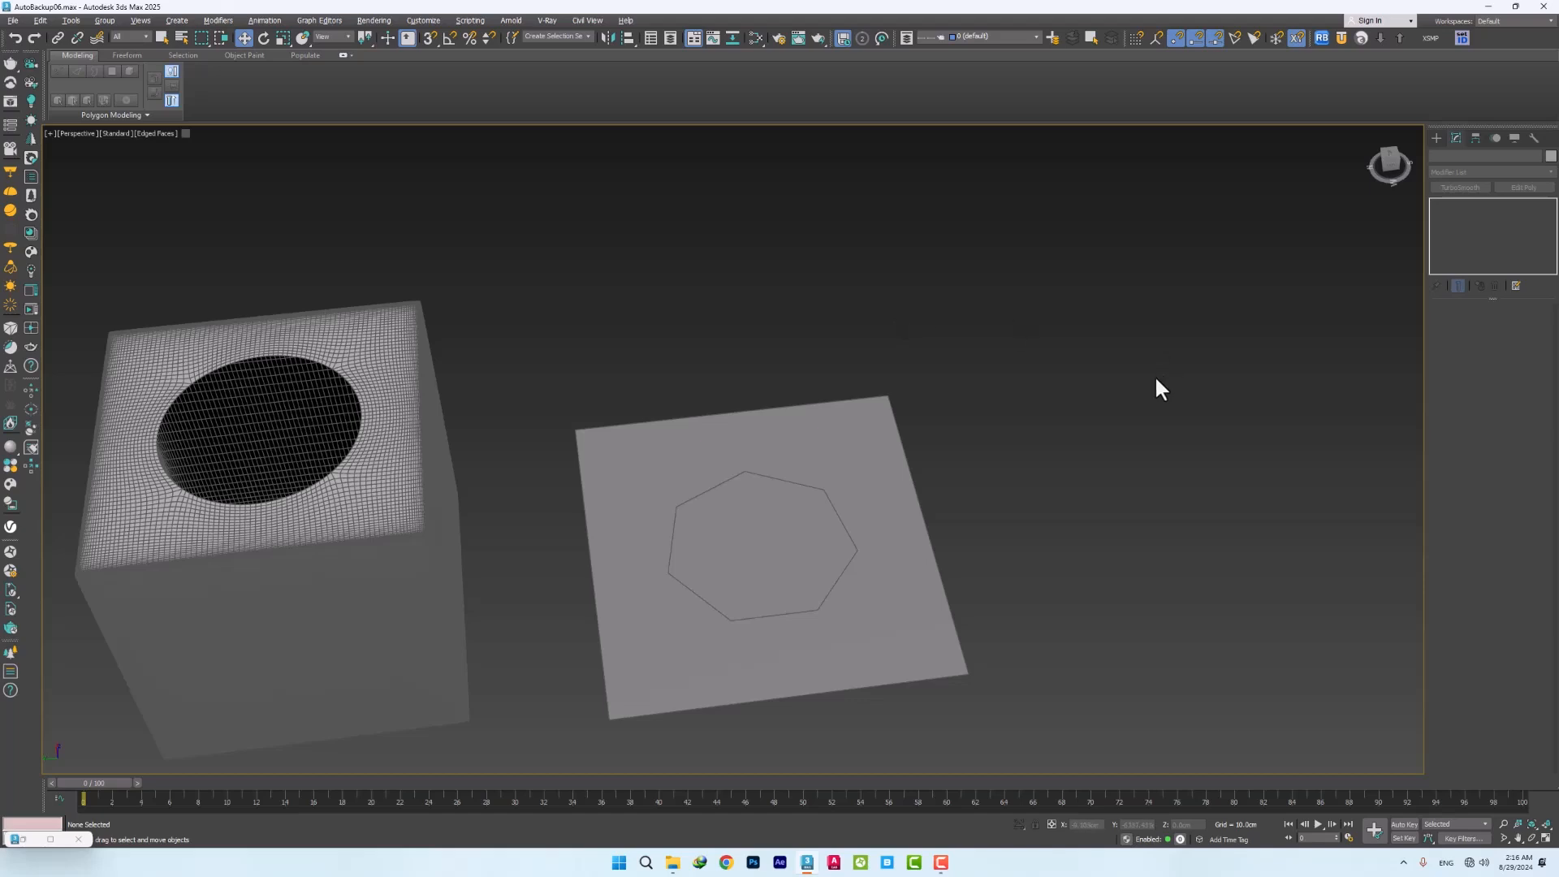
Review the whole row of example models, with and without edged faces
scroll(1158, 386, "down", 5)
key("F4")
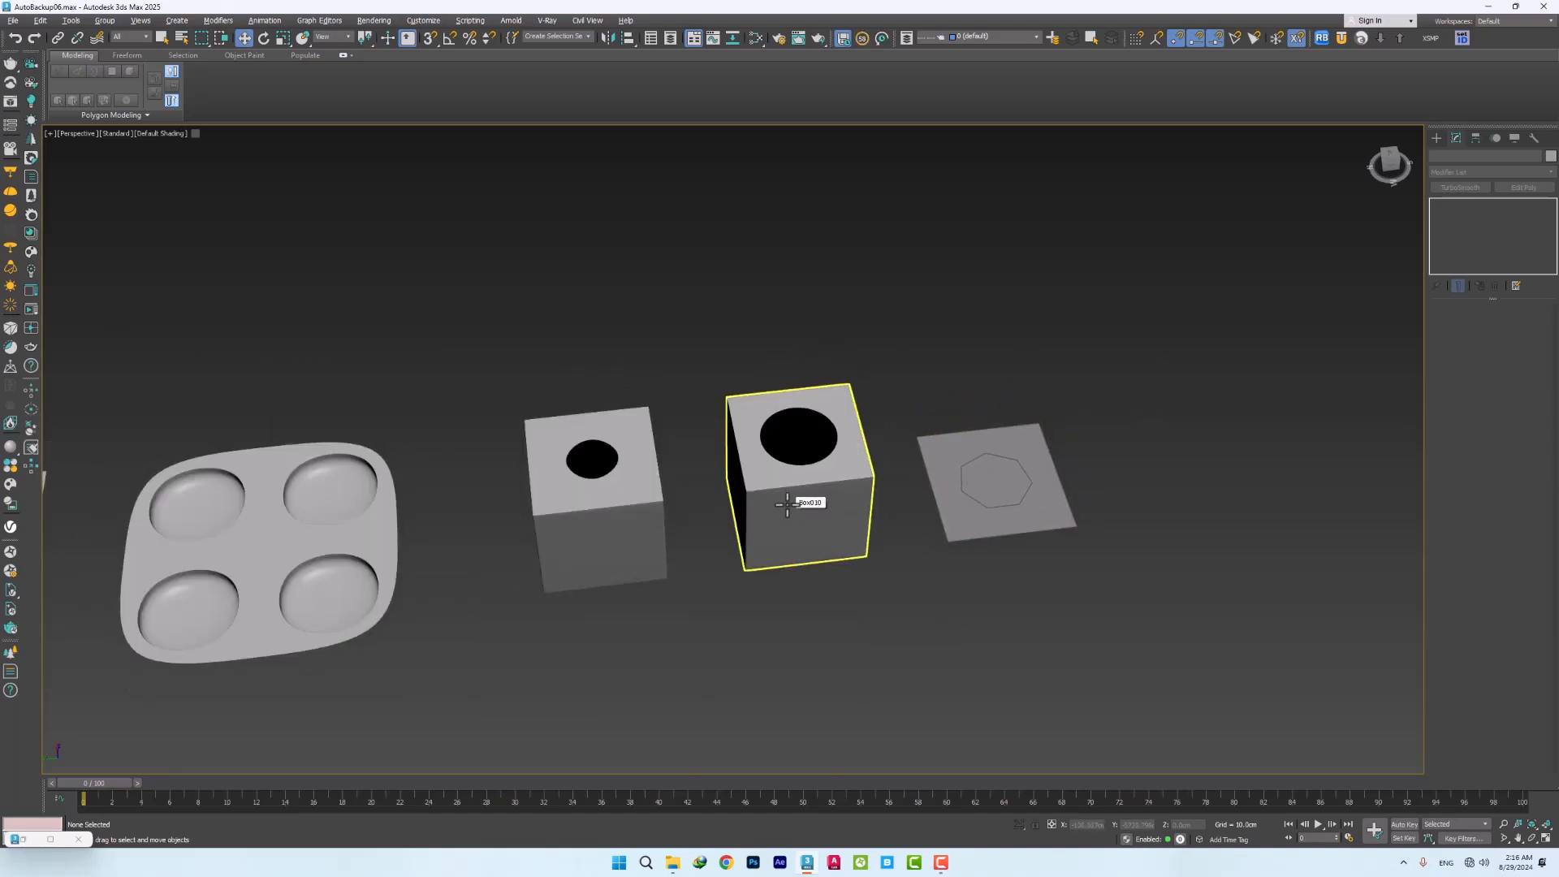
scroll(867, 536, "down", 8)
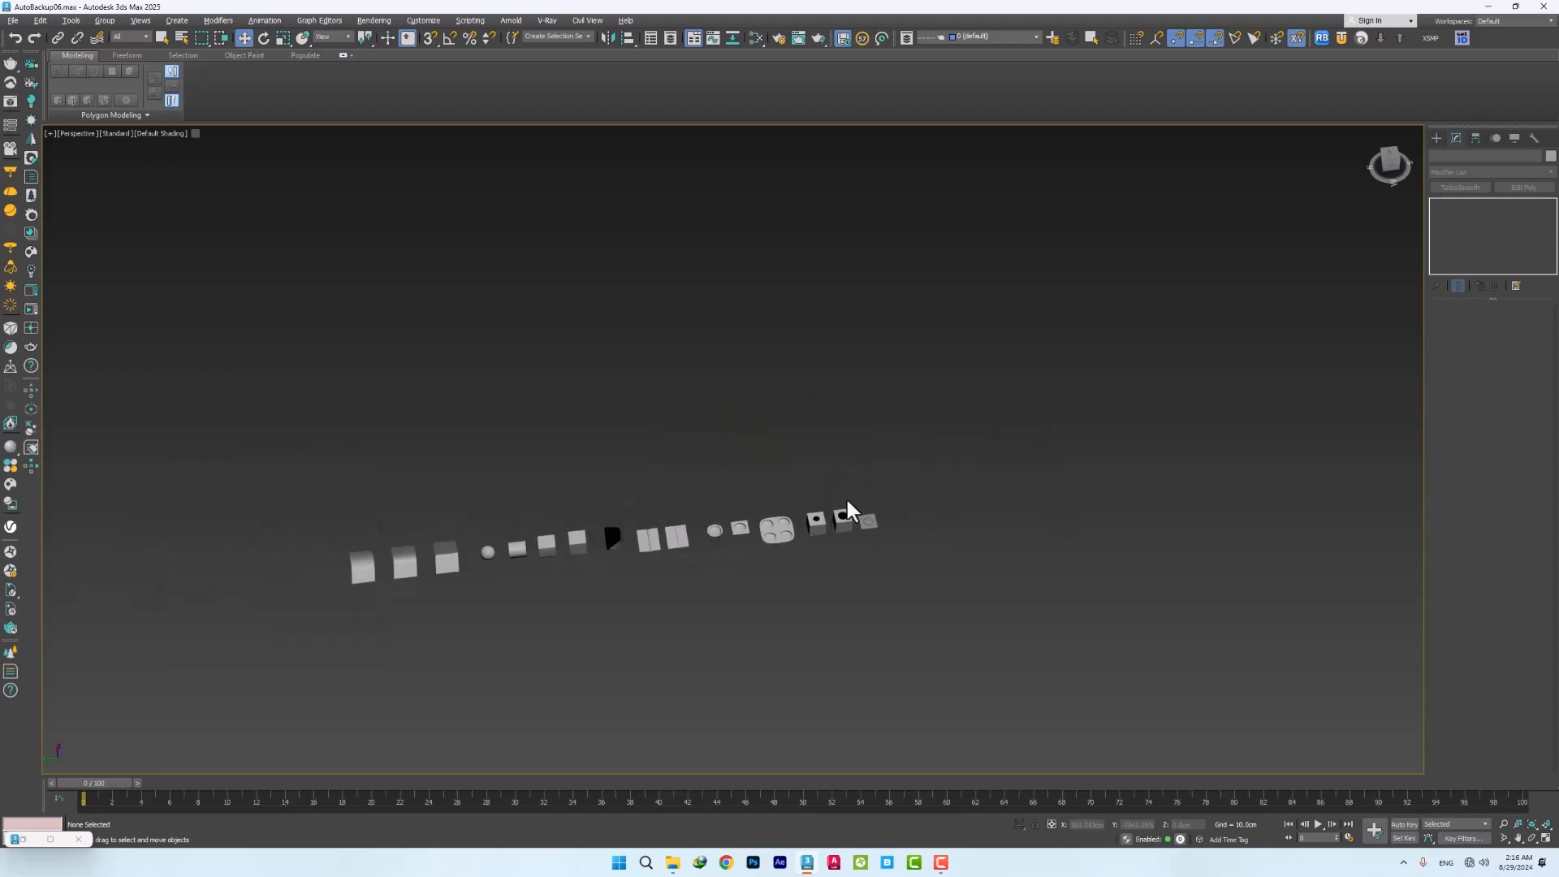
scroll(644, 563, "up", 8)
mouse_move(655, 504)
middle_mouse_down("alt")
mouse_move(630, 504)
mouse_move(640, 463)
mouse_move(656, 493)
middle_mouse_up("alt")
key("F4")
mouse_move(497, 513)
middle_mouse_down("alt")
mouse_move(425, 468)
mouse_move(533, 418)
mouse_move(553, 519)
mouse_move(816, 536)
middle_mouse_up("alt")
middle_click_drag(1201, 574, 611, 623)
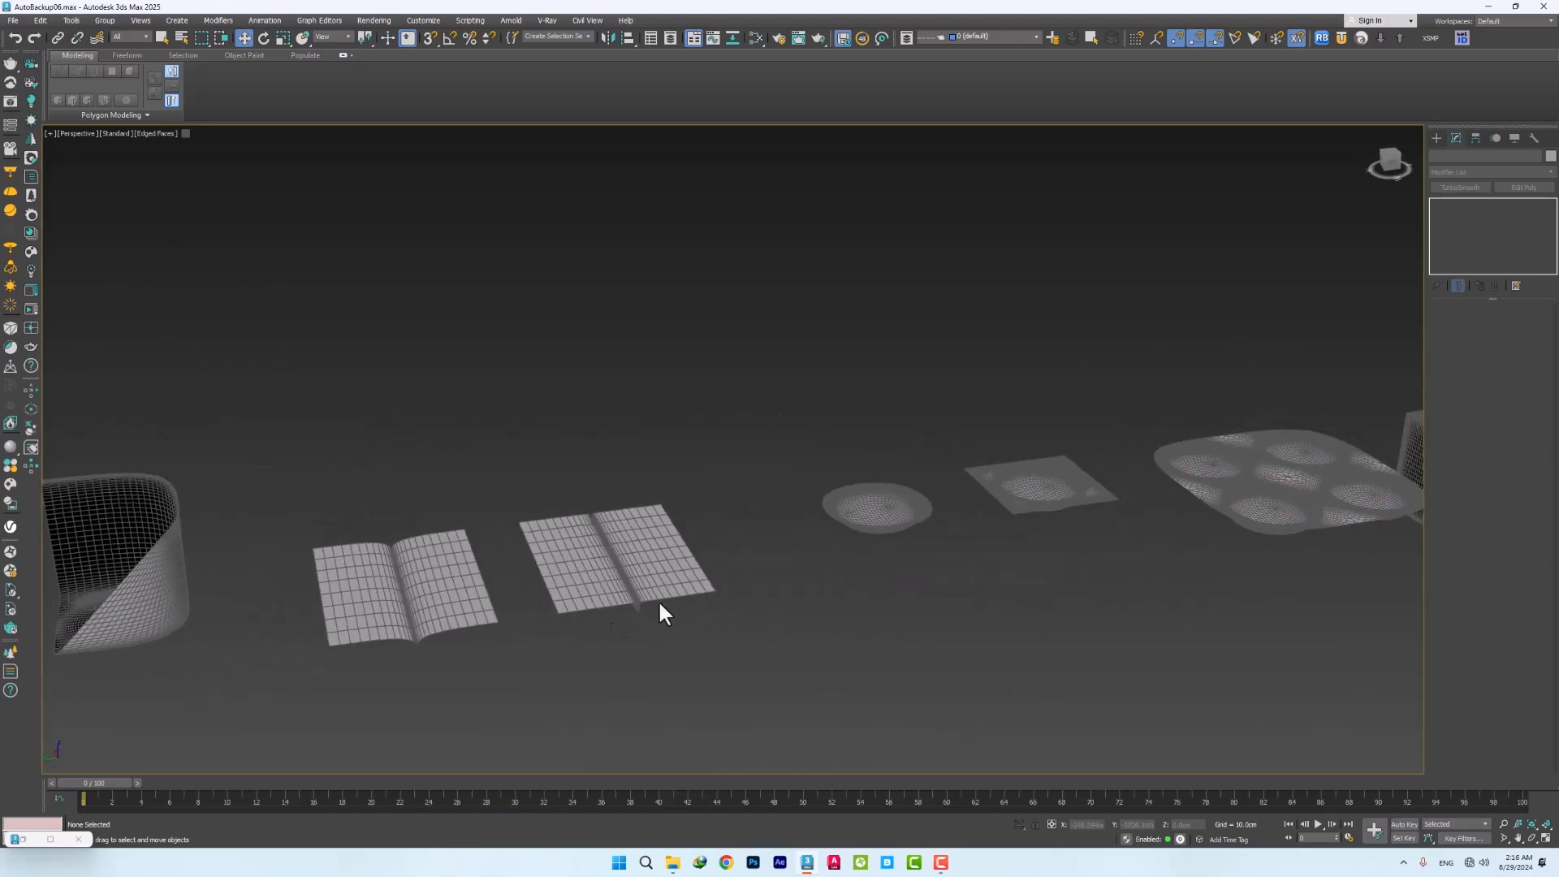
middle_click_drag(922, 497, 732, 507)
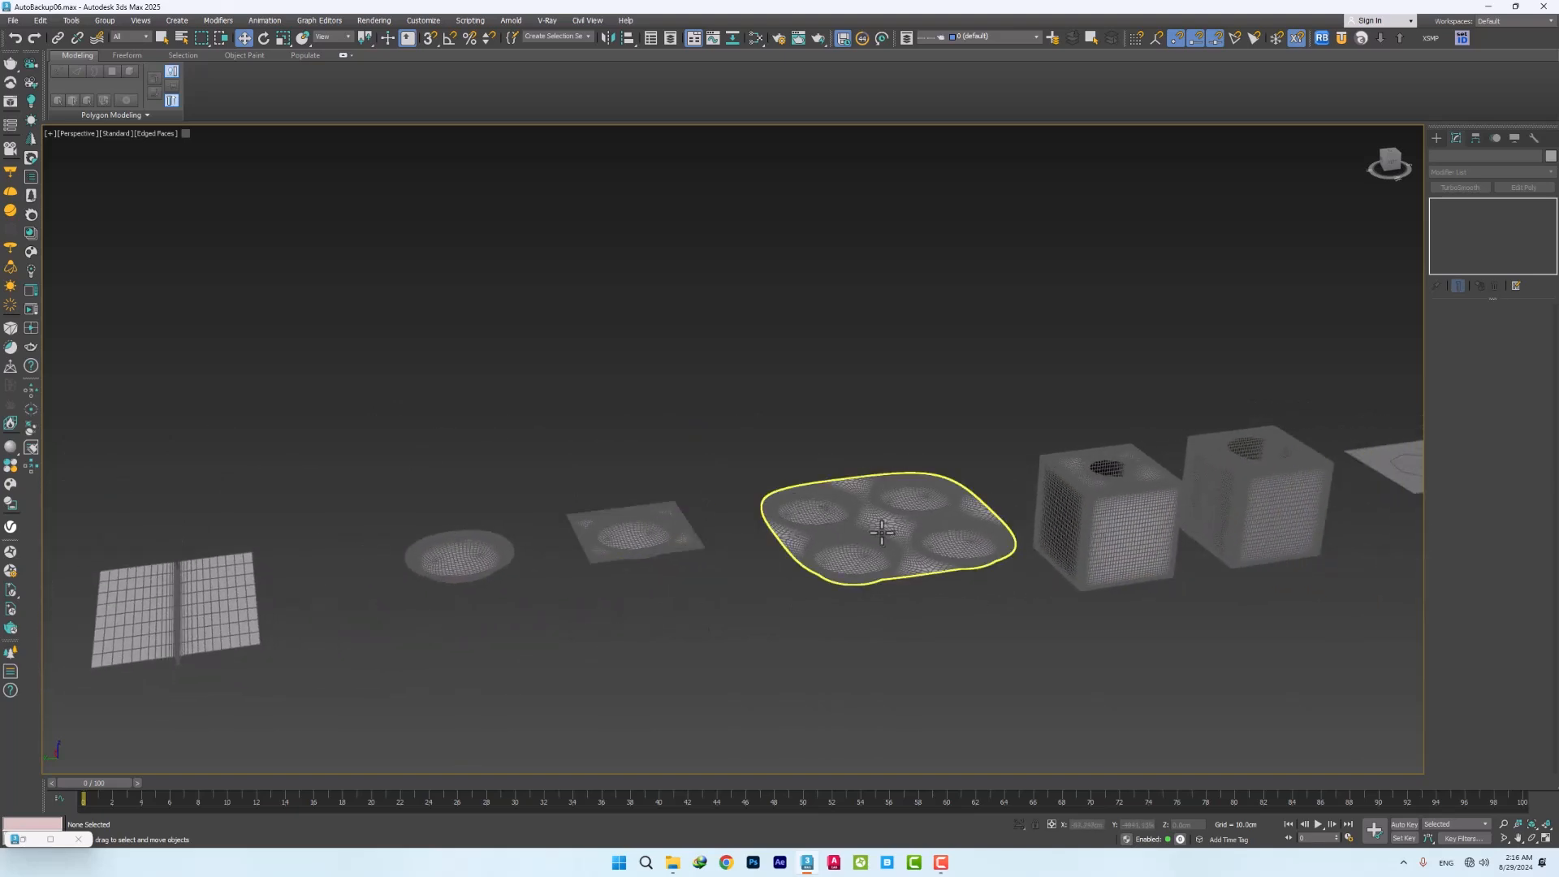
Examine the recessed trays and both boxes with openings up close in shading without edges
scroll(877, 530, "up", 2)
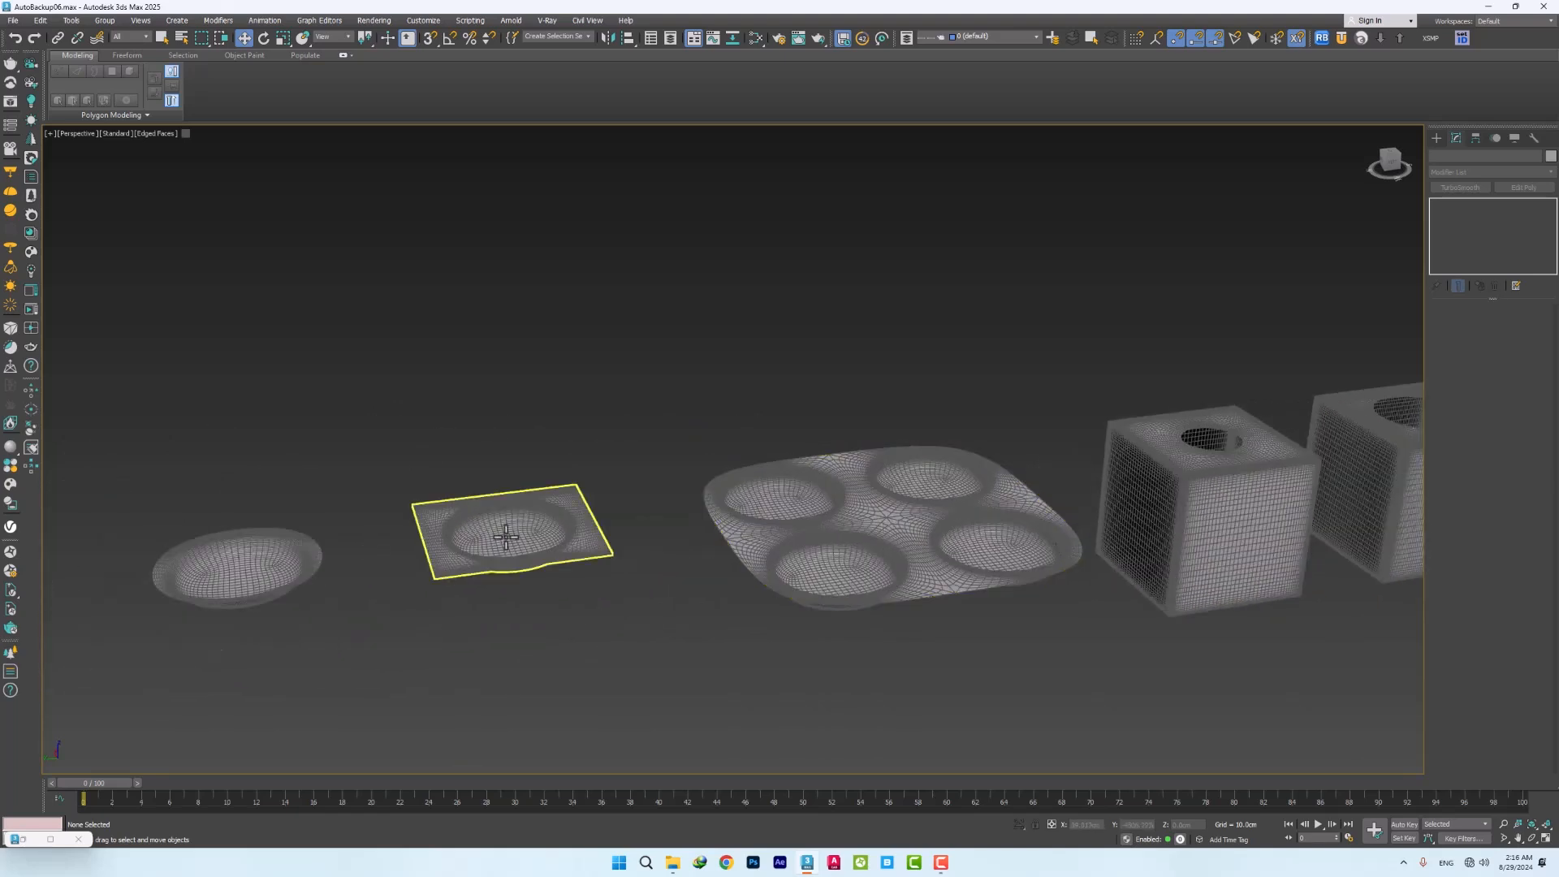
key("F4")
scroll(487, 533, "up", 6)
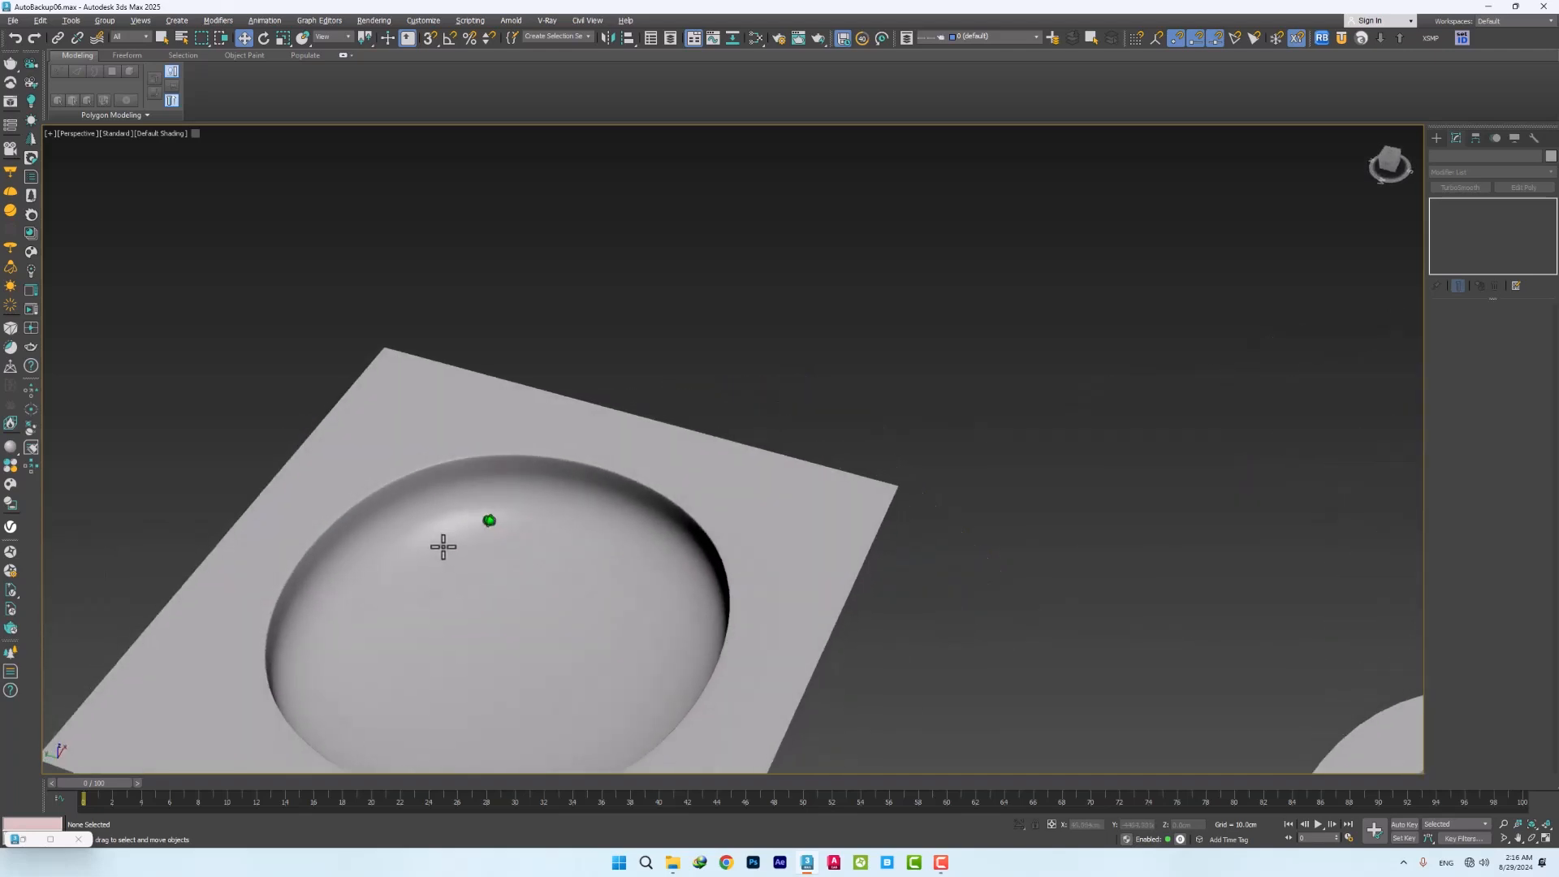
scroll(442, 545, "down", 8)
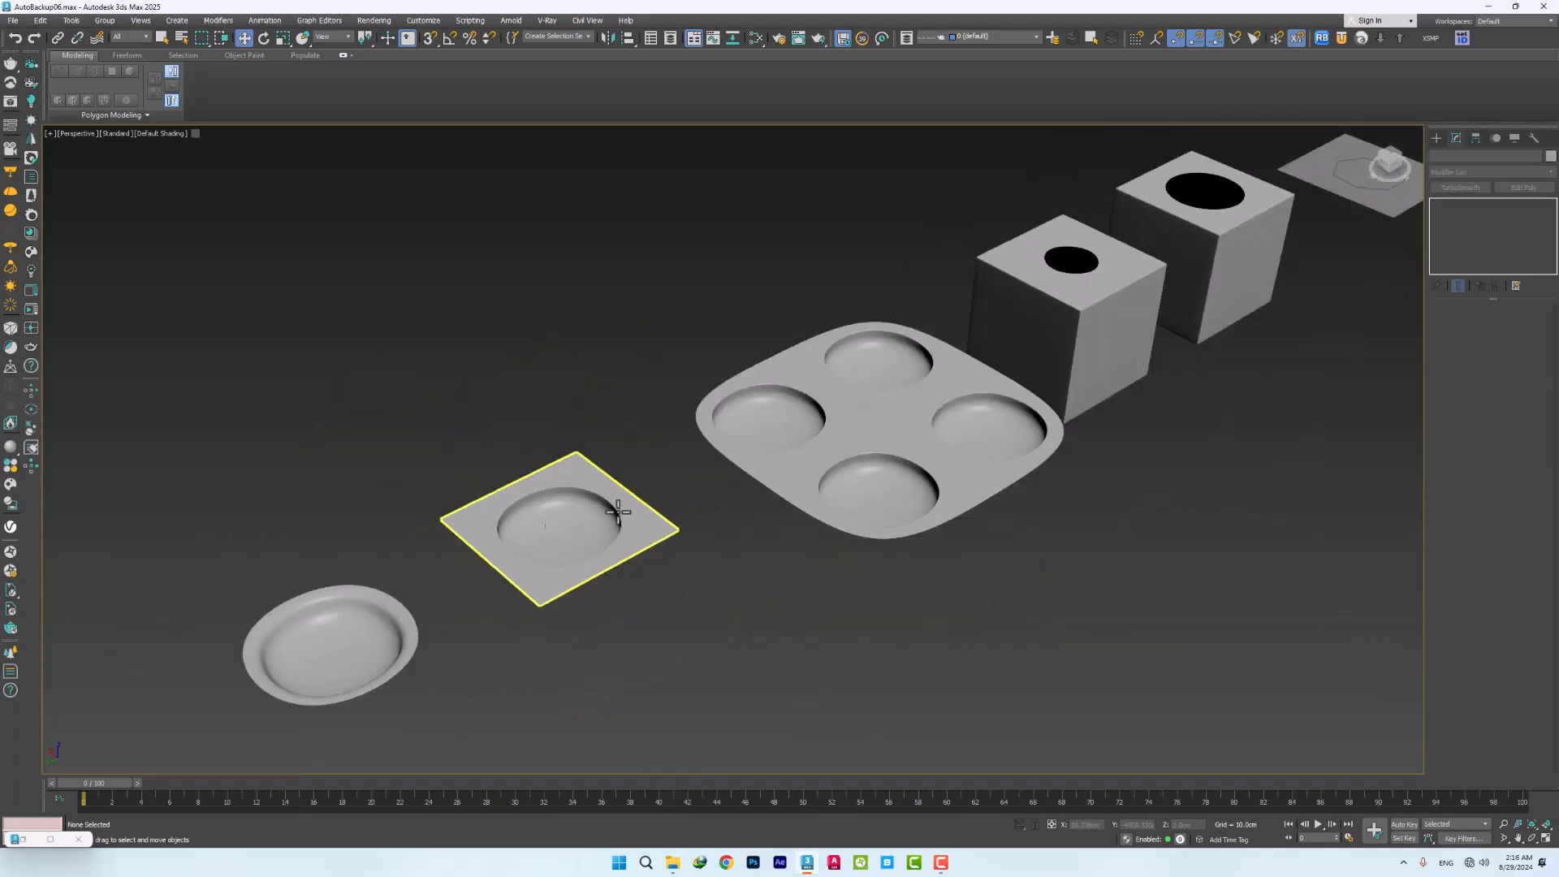
scroll(825, 463, "up", 2)
scroll(1080, 280, "up", 2)
scroll(991, 314, "up", 5)
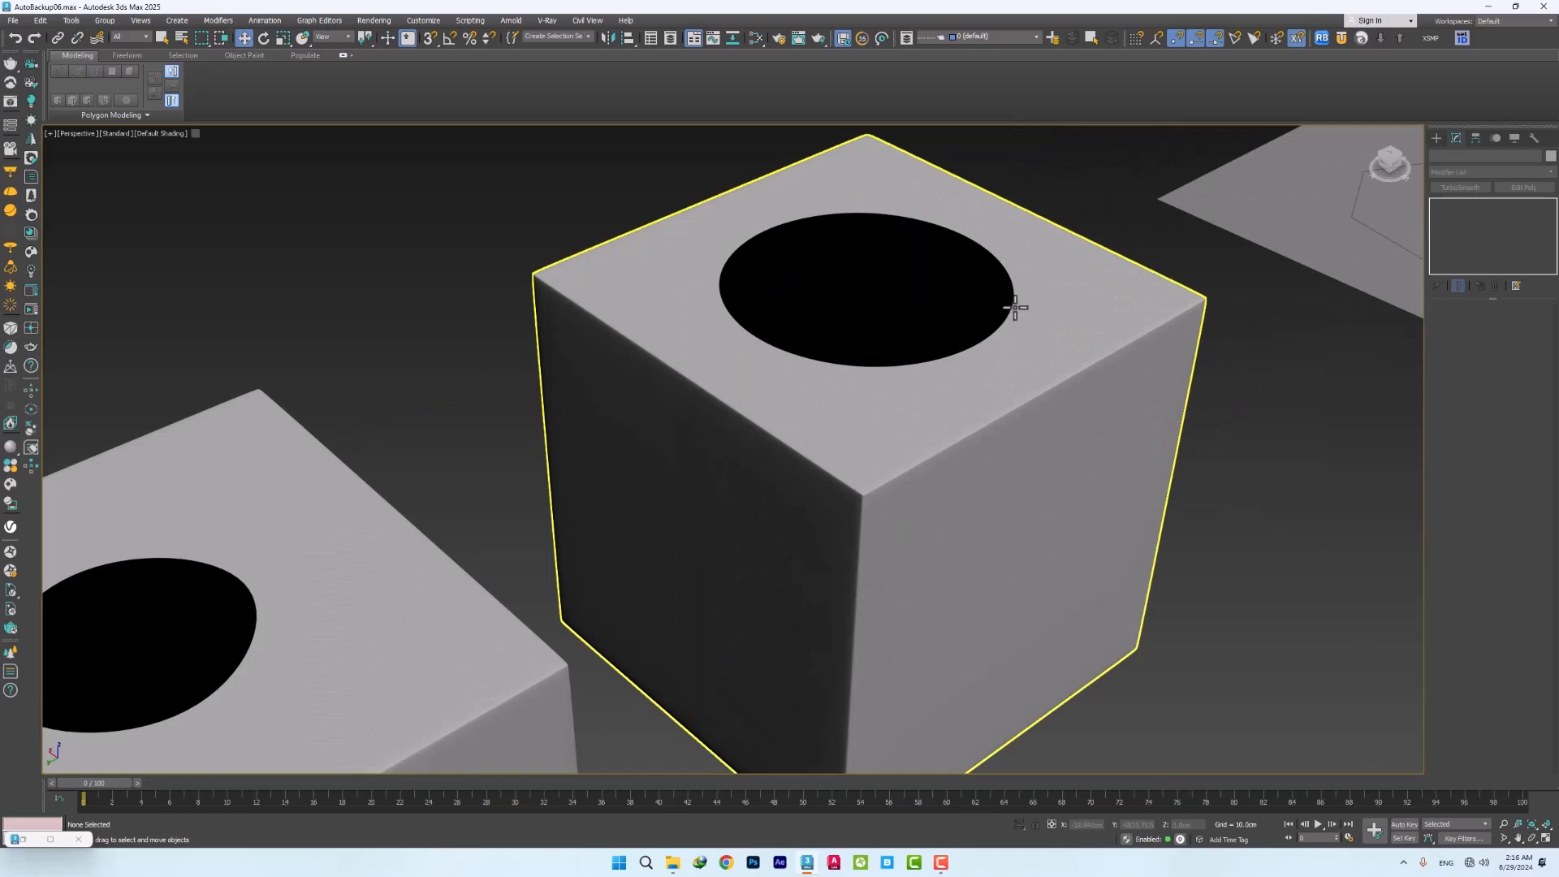
scroll(1068, 360, "down", 2)
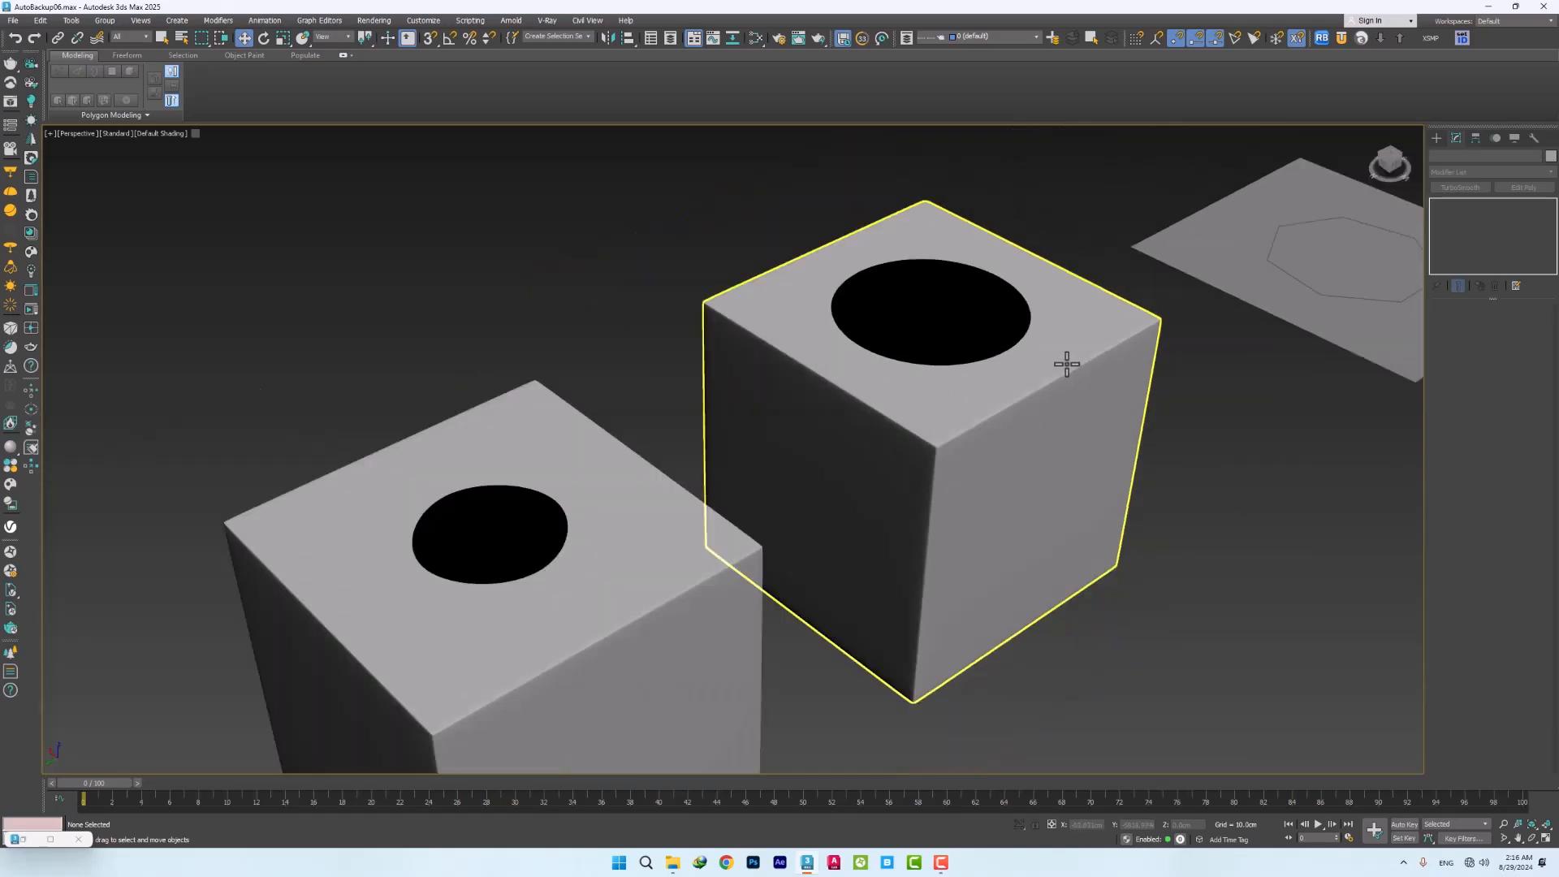